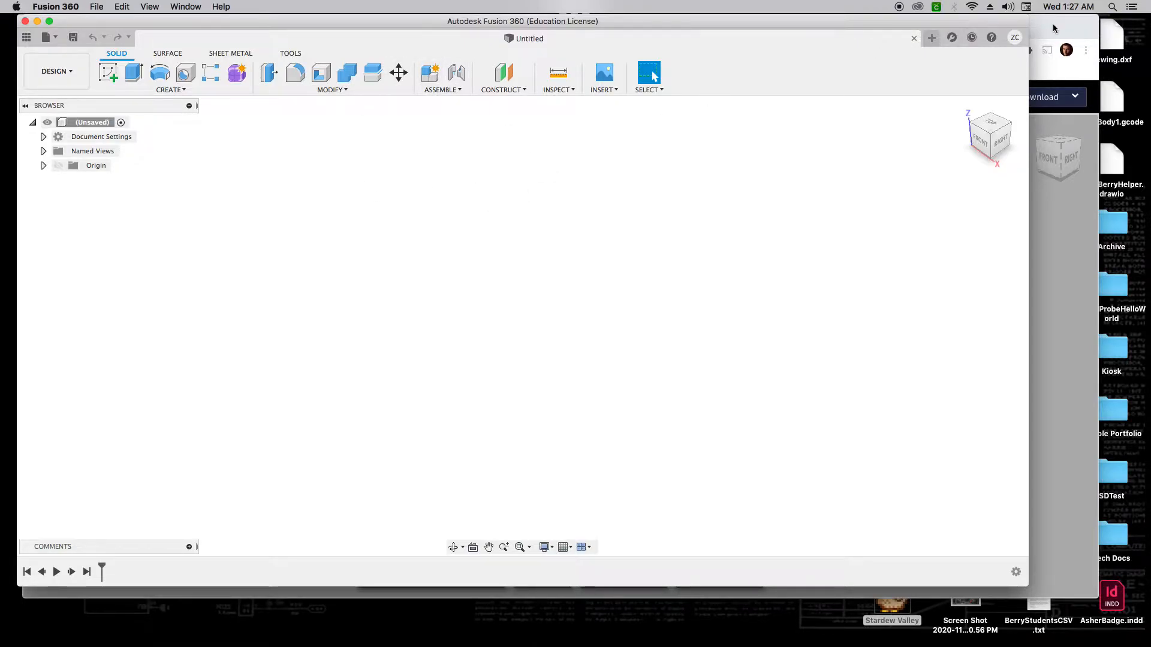
Step: Switch to Chrome and open the shared Amazon Base design in Fusion 360
{"action": "key", "text": "super+Tab"}
{"action": "left_click_drag", "start_coordinate": [691, 269], "coordinate": [706, 317]}
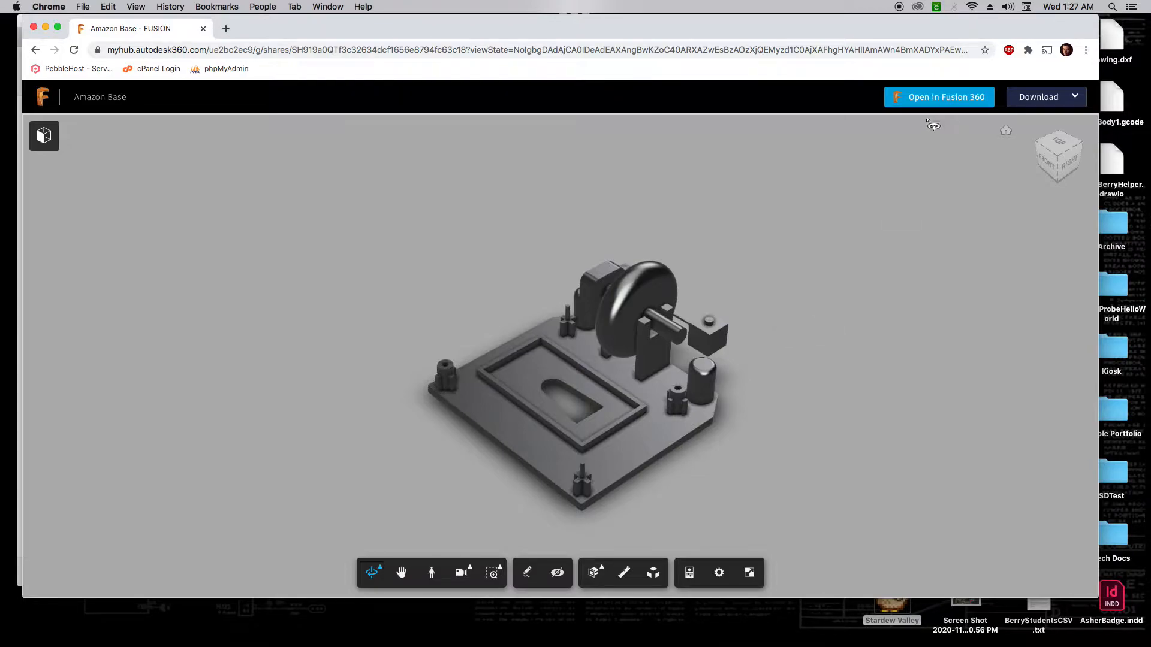
{"action": "mouse_move", "coordinate": [934, 106]}
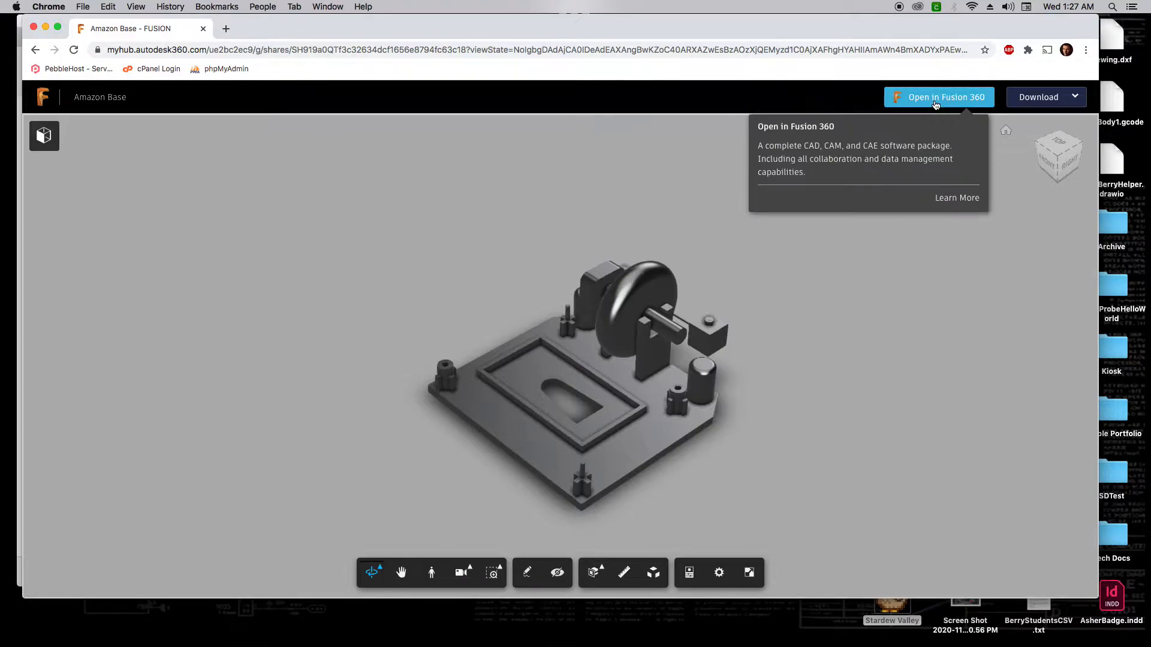
{"action": "left_click", "coordinate": [933, 105]}
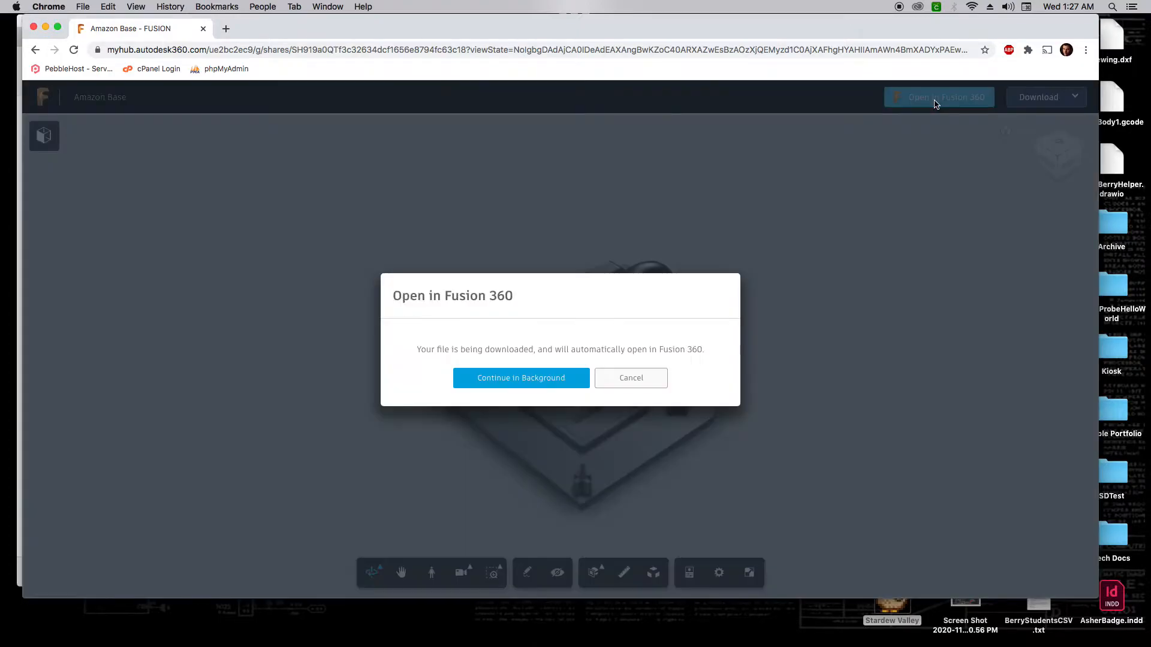
{"action": "left_click", "coordinate": [670, 154]}
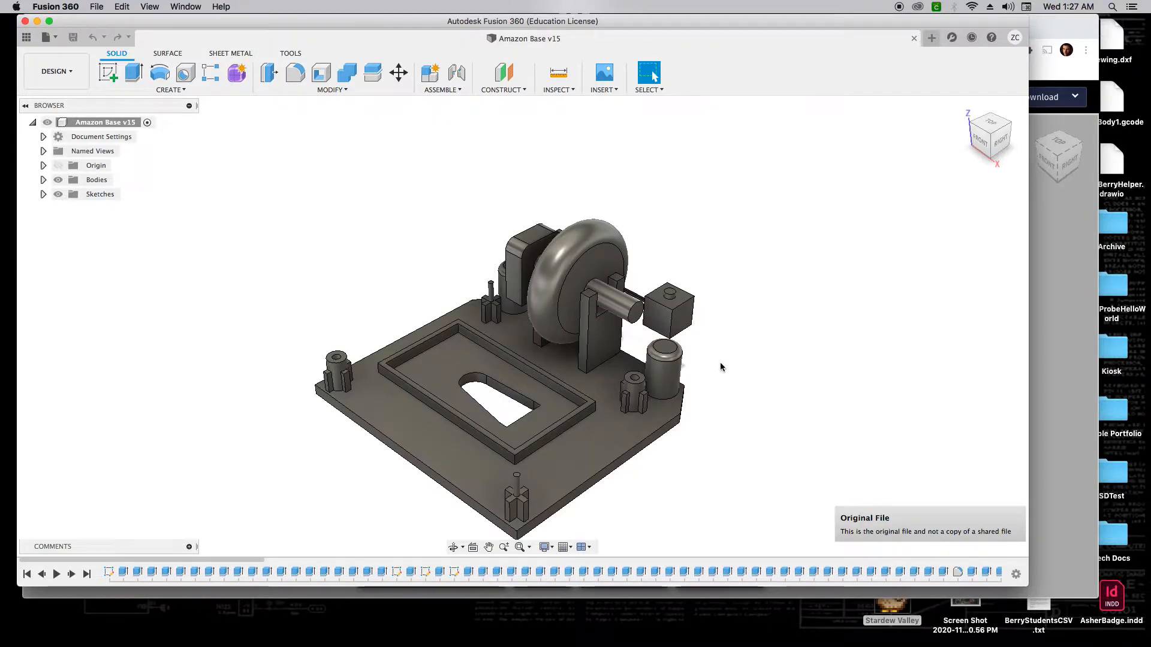
Step: Create a form and start a center-type box on the horizontal plane, centered on the base plate between the rectangular frame and front edge
{"action": "scroll", "coordinate": [718, 368], "scroll_direction": "down", "scroll_amount": 2}
{"action": "mouse_move", "coordinate": [982, 142]}
{"action": "left_mouse_down"}
{"action": "mouse_move", "coordinate": [1084, 152]}
{"action": "mouse_move", "coordinate": [31, 136]}
{"action": "mouse_move", "coordinate": [1117, 133]}
{"action": "mouse_move", "coordinate": [1061, 139]}
{"action": "left_mouse_up"}
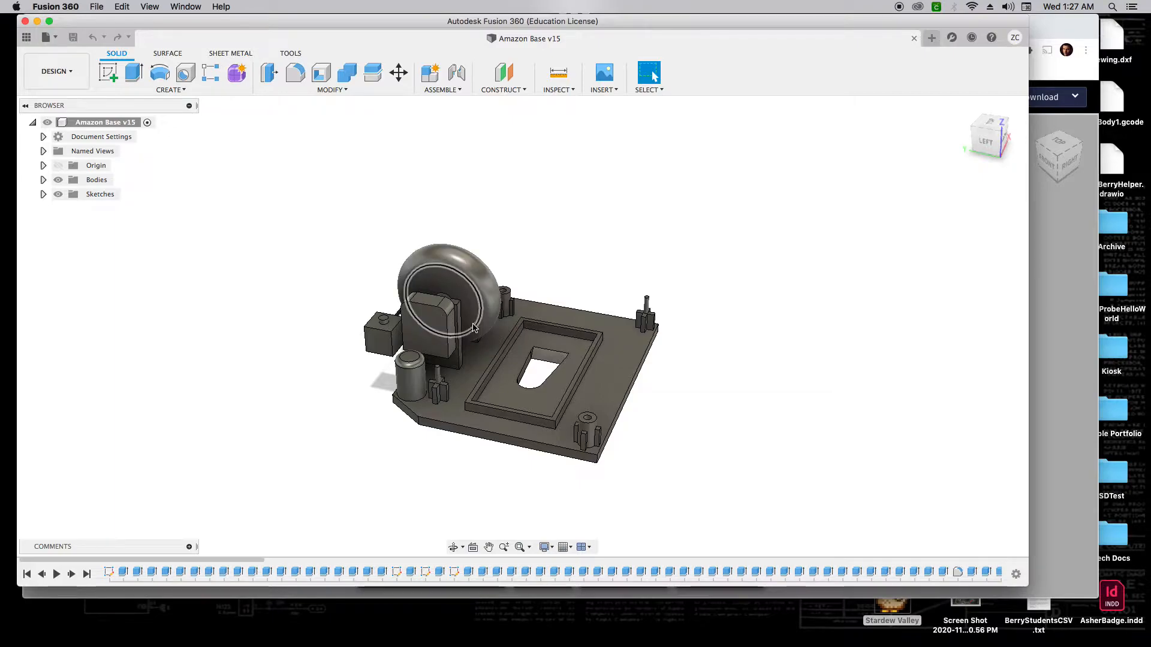
{"action": "left_click", "coordinate": [233, 78]}
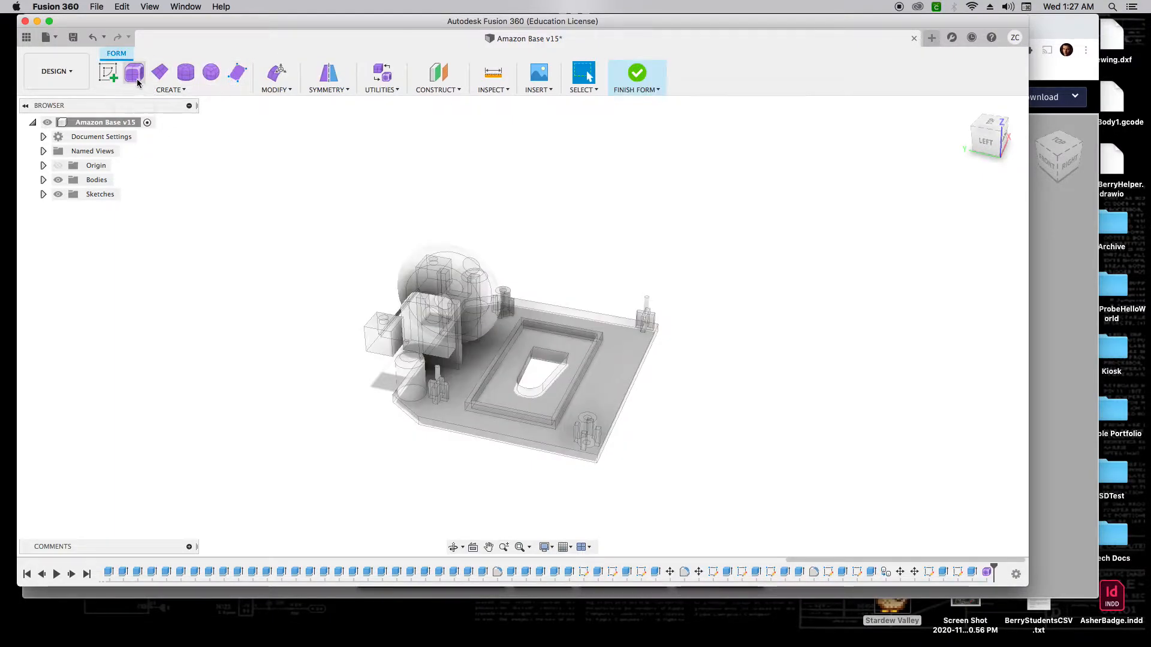
{"action": "left_click", "coordinate": [136, 75]}
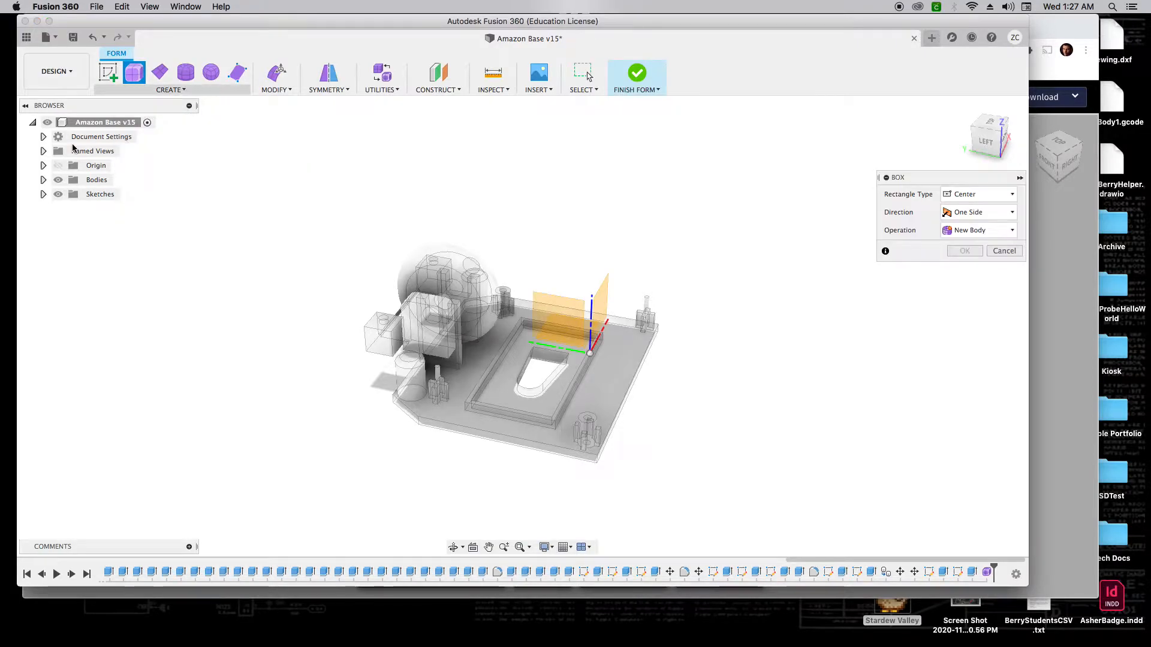
{"action": "mouse_move", "coordinate": [523, 326]}
{"action": "middle_mouse_down", "text": "shift"}
{"action": "mouse_move", "coordinate": [938, 159]}
{"action": "mouse_move", "coordinate": [760, 164]}
{"action": "mouse_move", "coordinate": [791, 149]}
{"action": "middle_mouse_up", "text": "shift"}
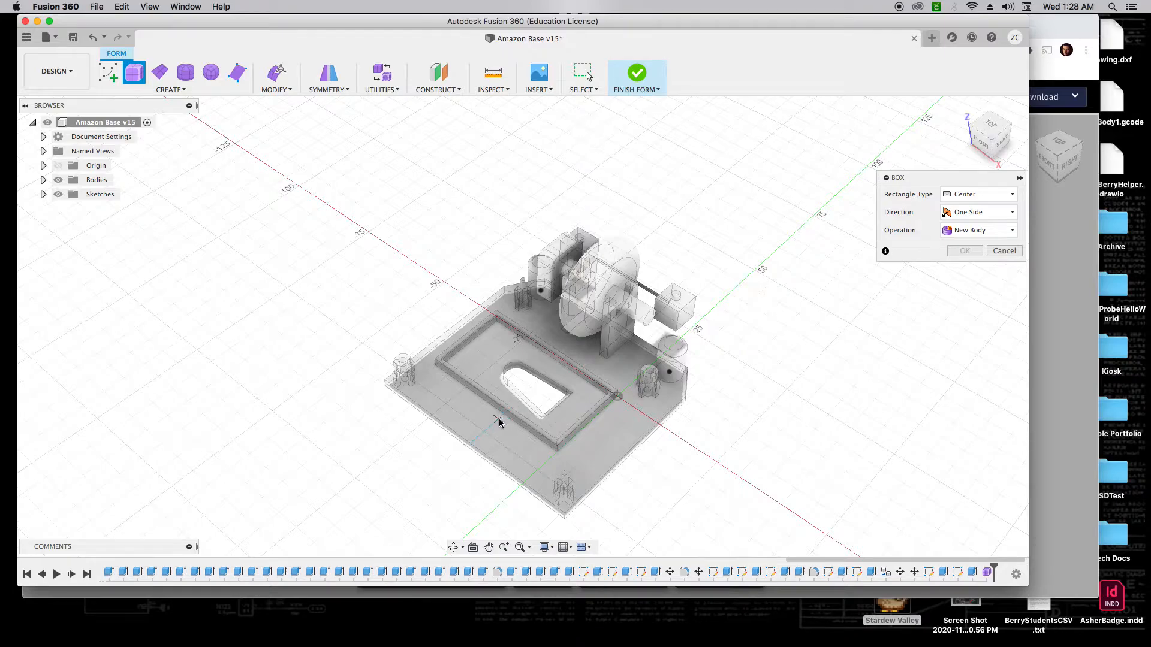
{"action": "left_click", "coordinate": [991, 131]}
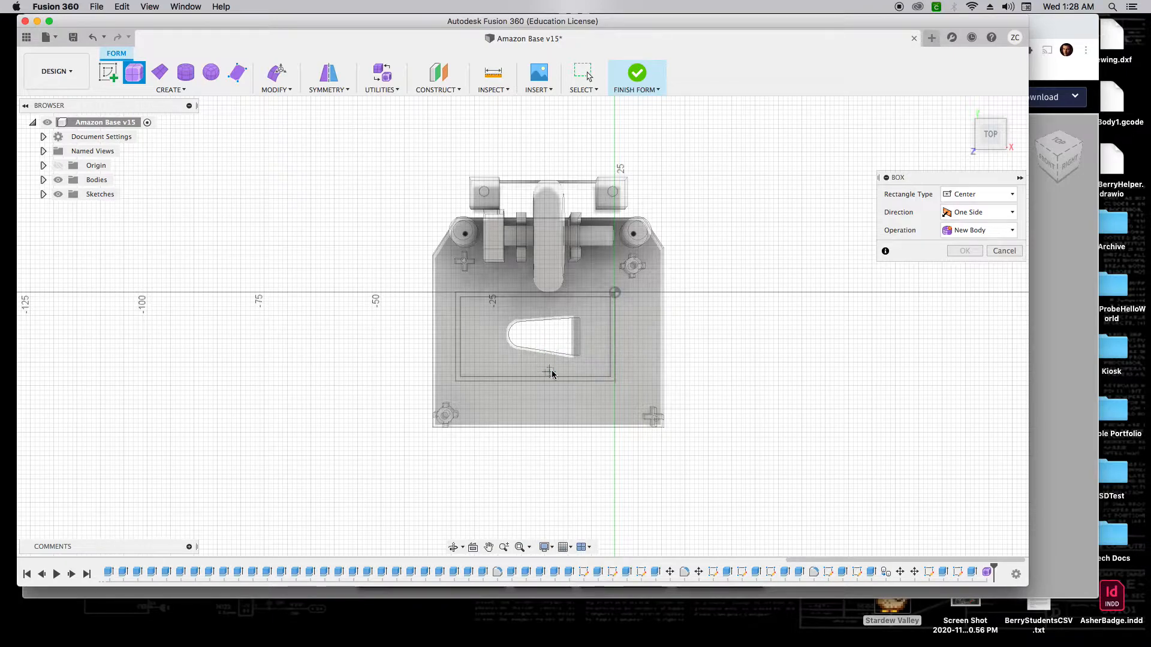
{"action": "left_click", "coordinate": [549, 404]}
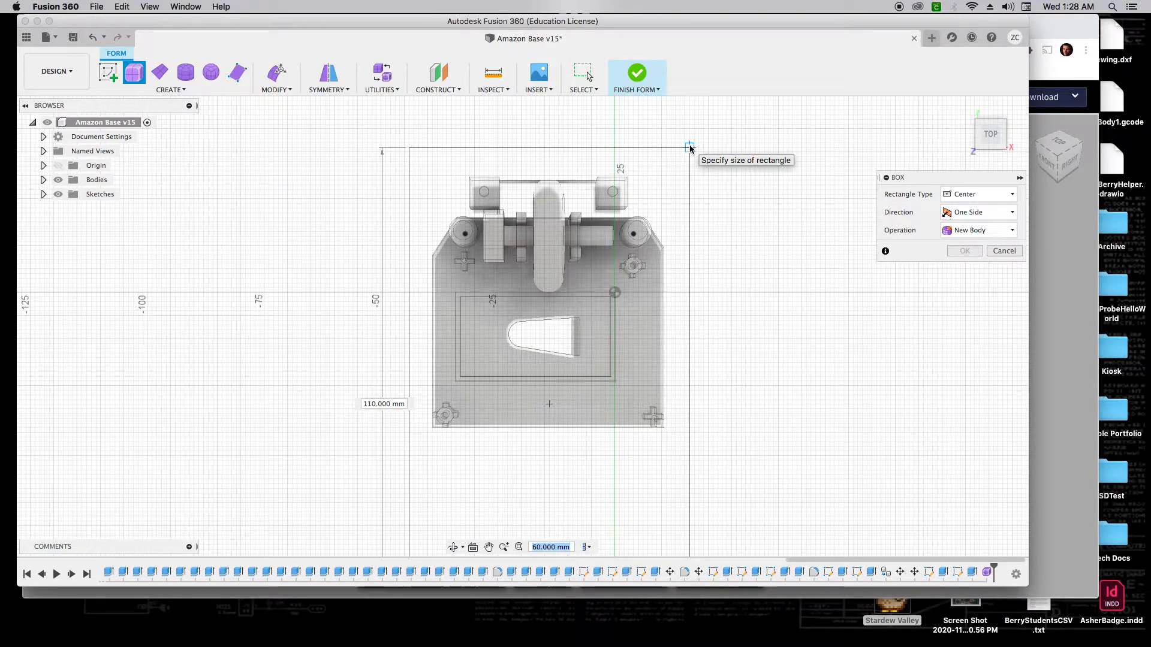
Step: Size the form box 65 mm long and 120 mm wide, adjust its height, and create it as a new body
{"action": "type", "text": "65"}
{"action": "key", "text": "Tab"}
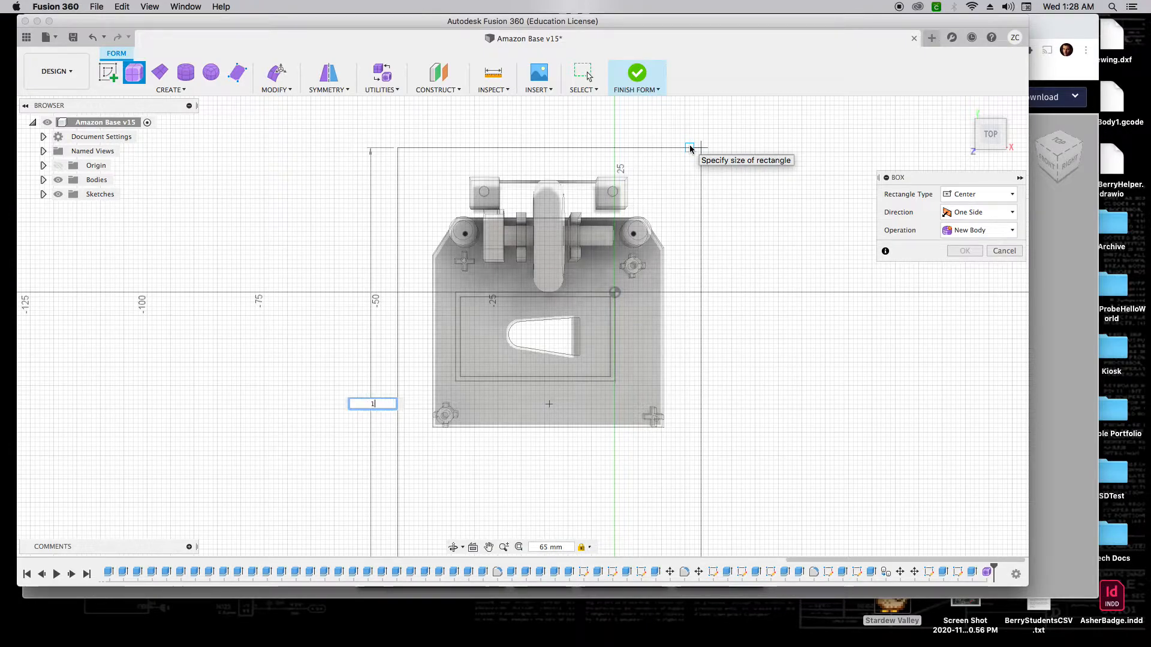
{"action": "key", "text": "Tab"}
{"action": "key", "text": "Tab"}
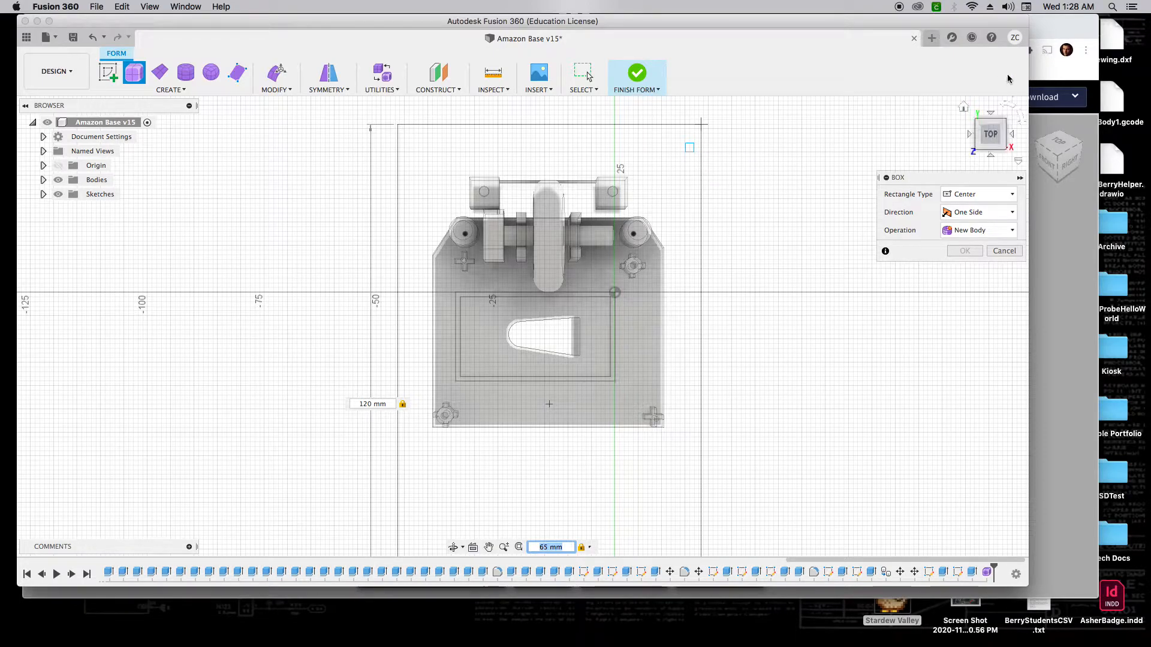
{"action": "left_click", "coordinate": [964, 108]}
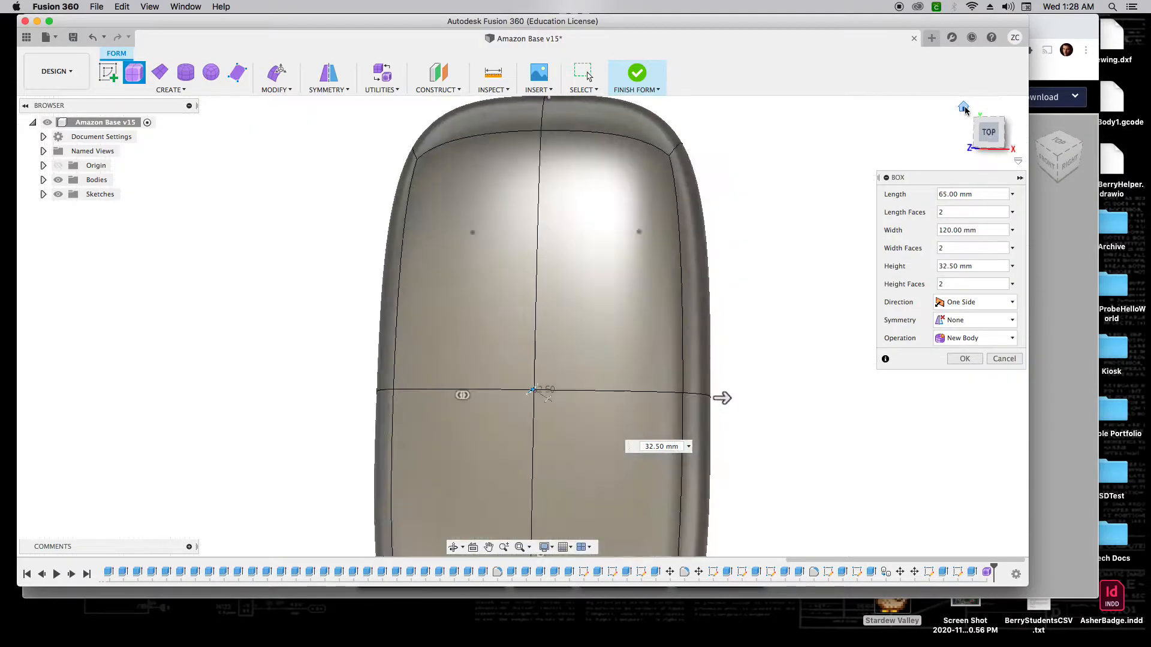
{"action": "left_click", "coordinate": [657, 447]}
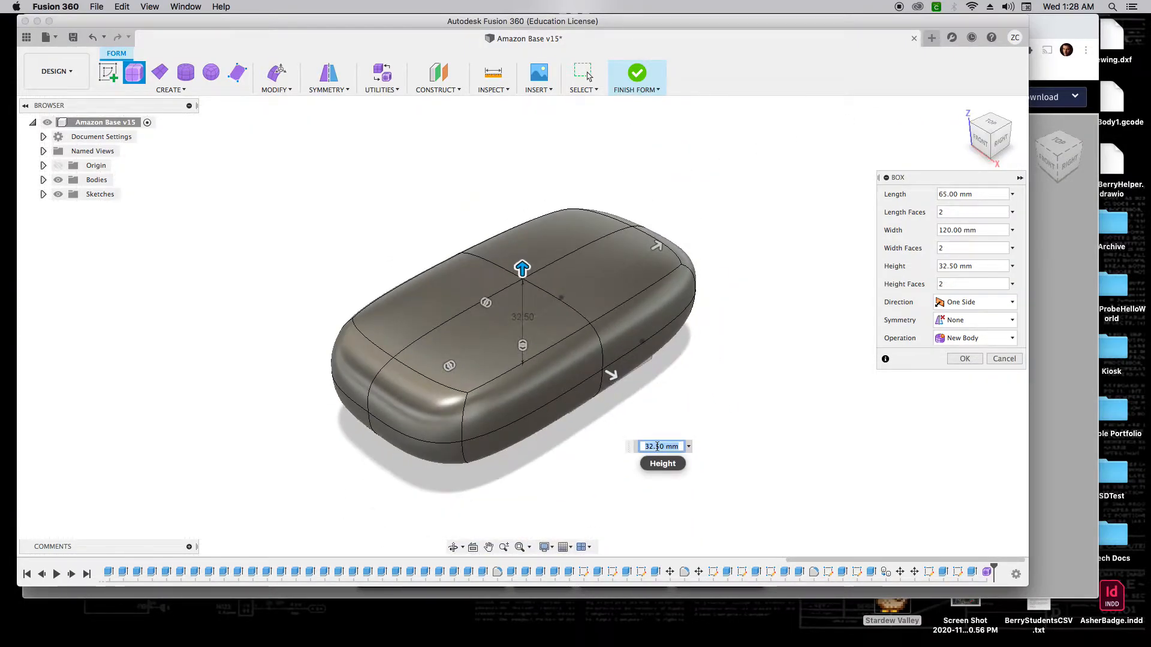
{"action": "key", "text": "Return"}
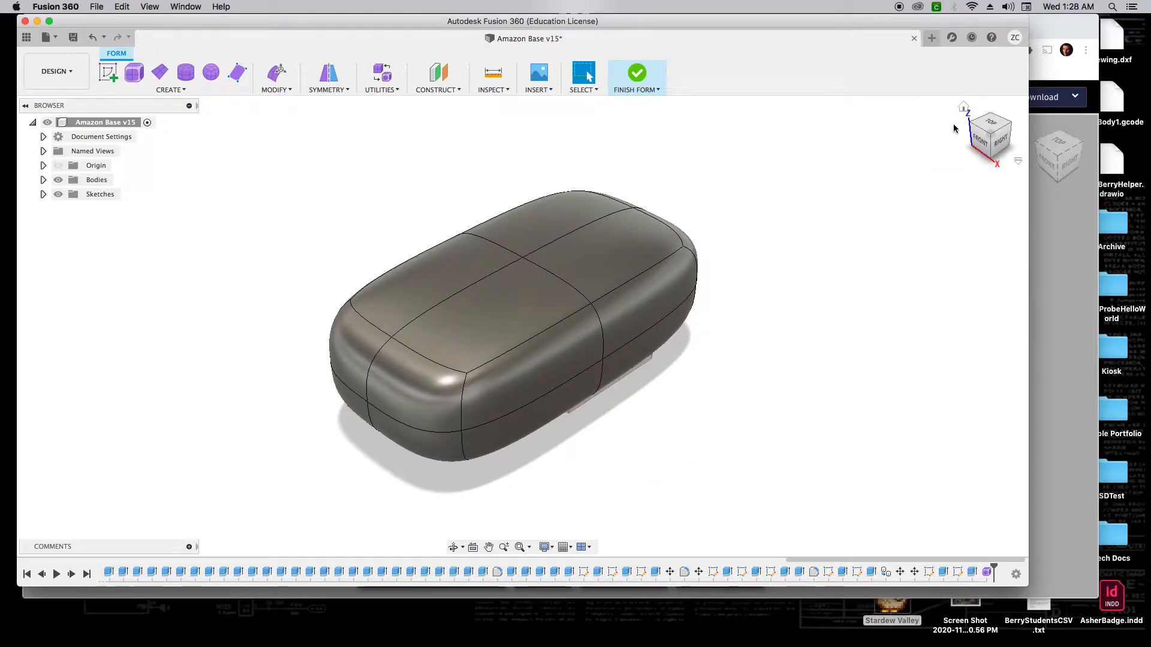
Step: Set the opacity of the form body Body2 to 80% so the base parts show through it
{"action": "mouse_move", "coordinate": [975, 121]}
{"action": "left_mouse_down"}
{"action": "mouse_move", "coordinate": [979, 79]}
{"action": "mouse_move", "coordinate": [1012, 115]}
{"action": "mouse_move", "coordinate": [947, 88]}
{"action": "mouse_move", "coordinate": [987, 116]}
{"action": "mouse_move", "coordinate": [943, 113]}
{"action": "mouse_move", "coordinate": [1003, 146]}
{"action": "mouse_move", "coordinate": [986, 126]}
{"action": "mouse_move", "coordinate": [996, 150]}
{"action": "left_mouse_up"}
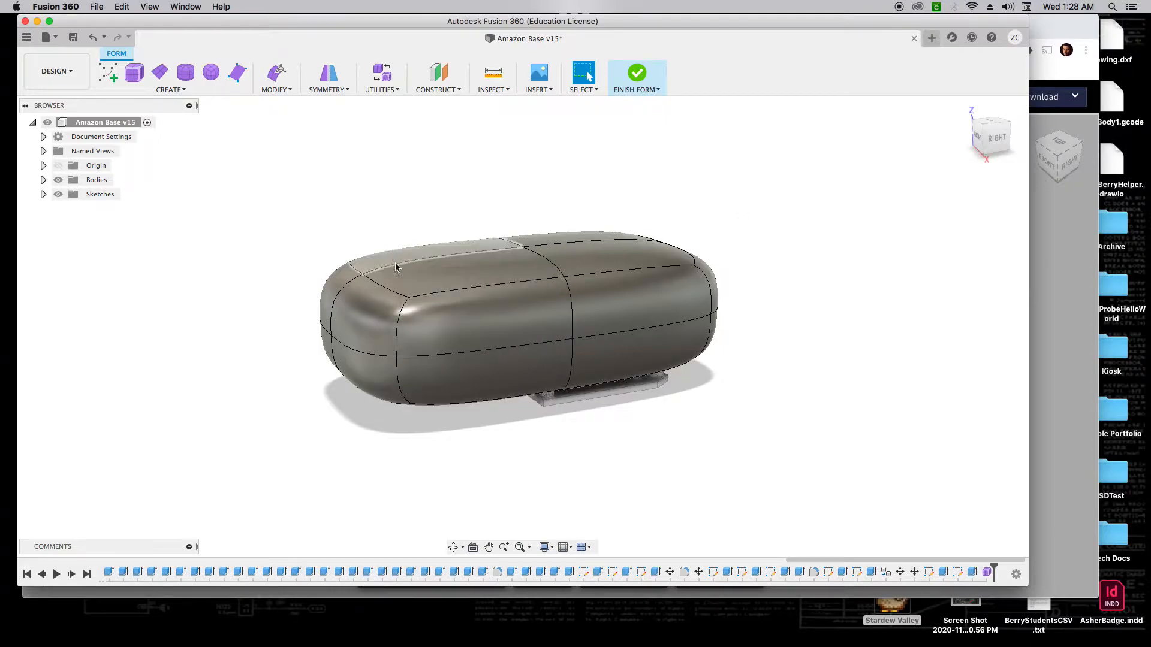
{"action": "mouse_move", "coordinate": [990, 123]}
{"action": "left_mouse_down"}
{"action": "mouse_move", "coordinate": [985, 109]}
{"action": "mouse_move", "coordinate": [997, 118]}
{"action": "left_mouse_up"}
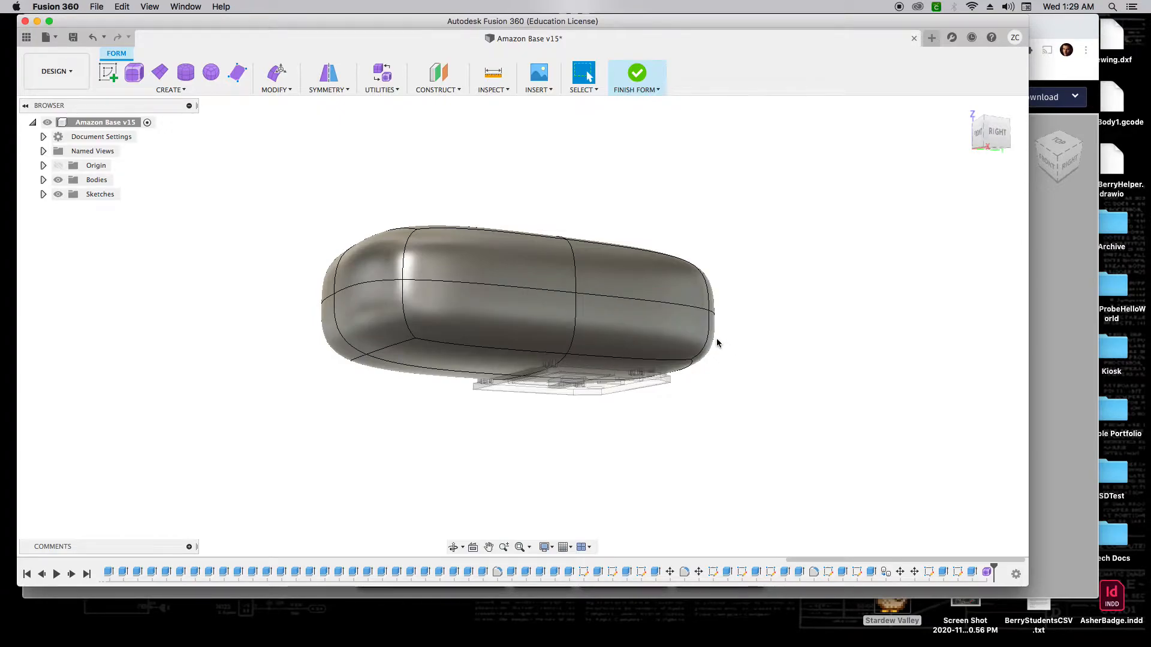
{"action": "left_click", "coordinate": [1002, 134]}
{"action": "mouse_move", "coordinate": [972, 151]}
{"action": "left_mouse_down"}
{"action": "mouse_move", "coordinate": [1001, 150]}
{"action": "mouse_move", "coordinate": [883, 167]}
{"action": "left_mouse_up"}
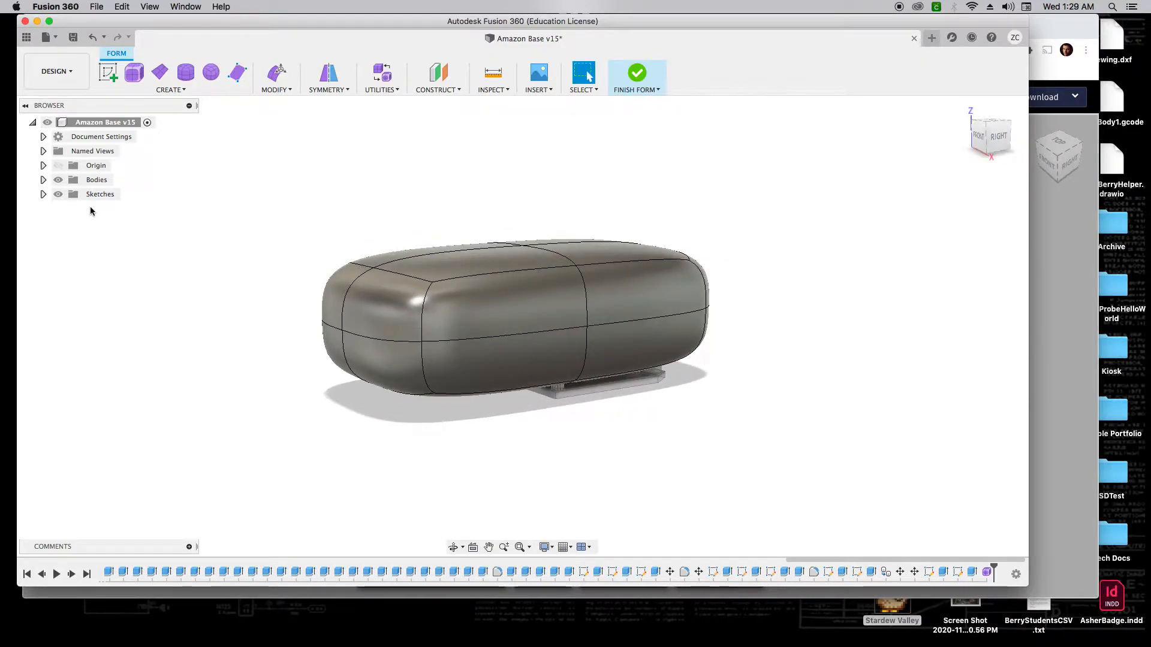
{"action": "left_click", "coordinate": [43, 181]}
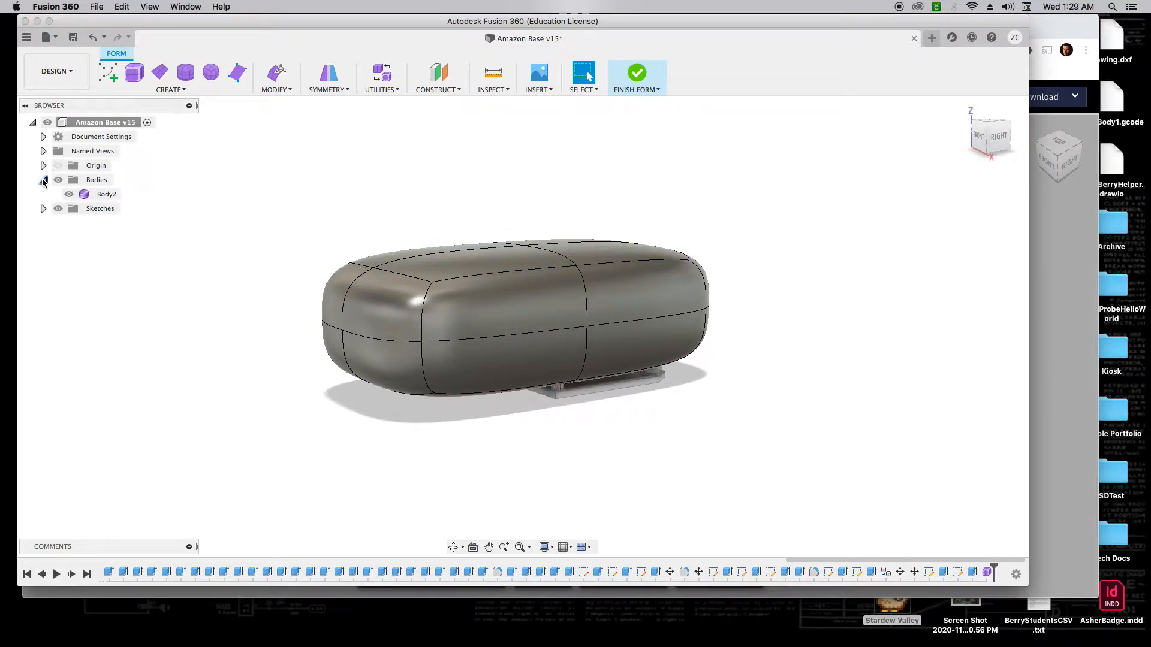
{"action": "right_click", "coordinate": [106, 195]}
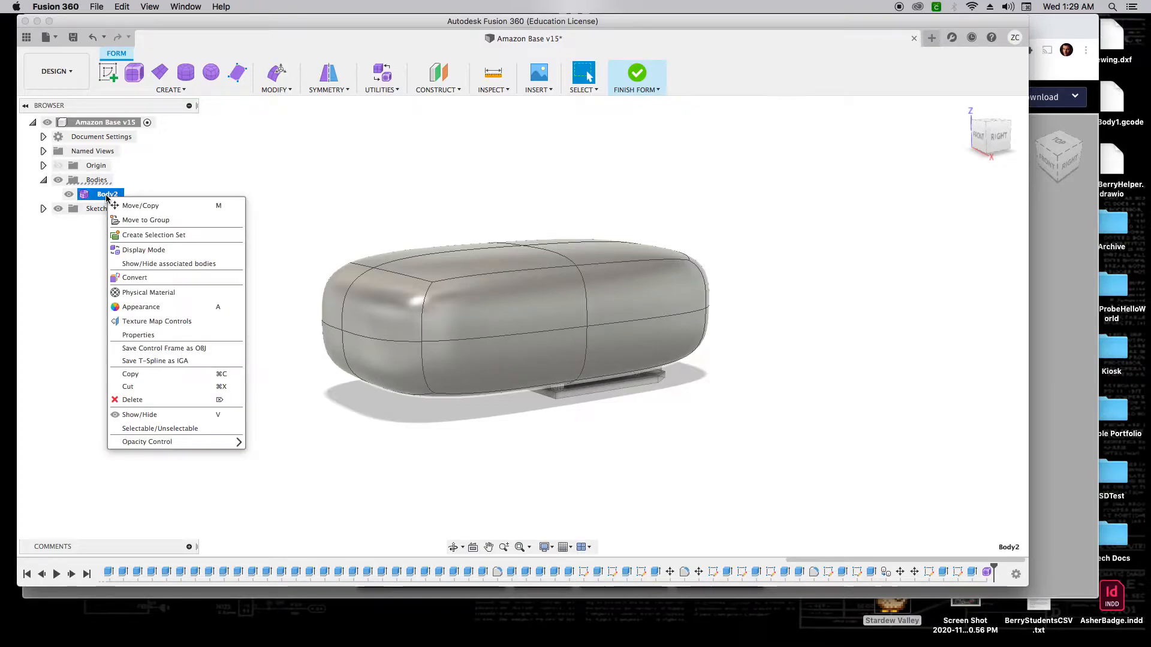
{"action": "mouse_move", "coordinate": [204, 441]}
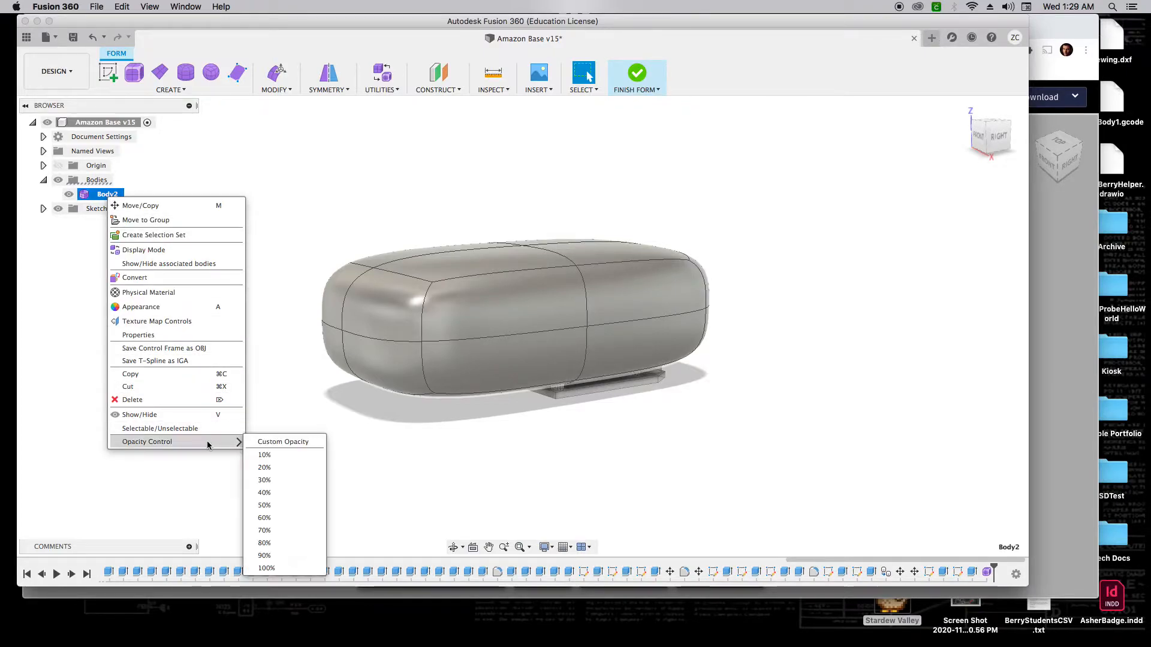
{"action": "left_click", "coordinate": [283, 544]}
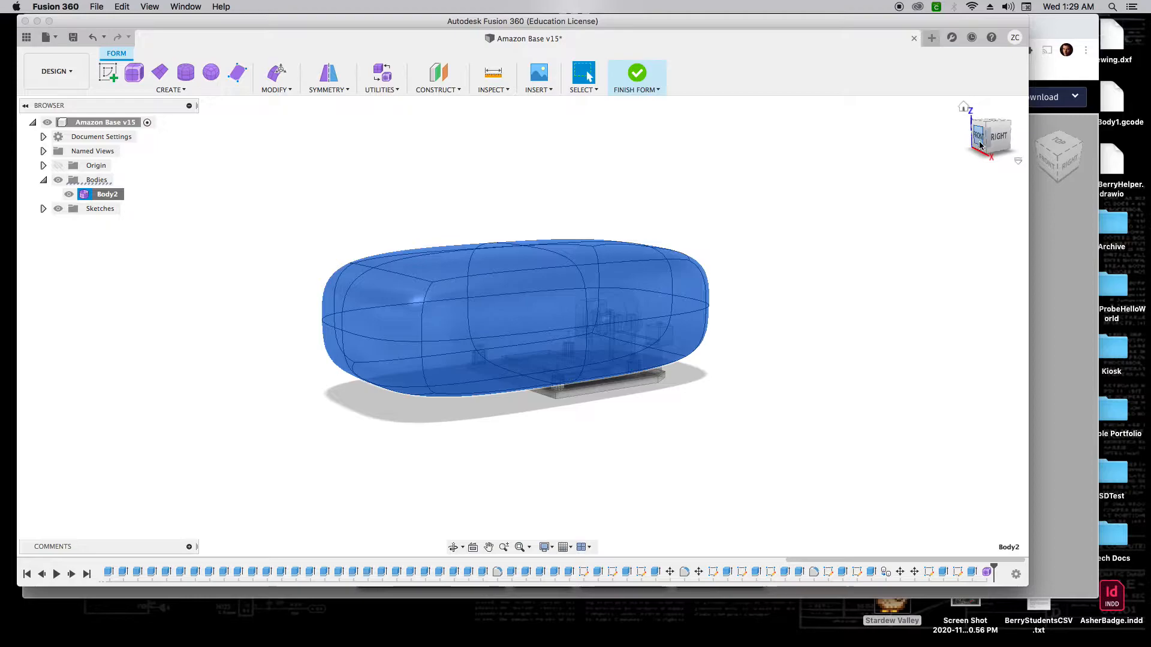
Step: Move the form body down over the base parts with a Z distance of -8 mm
{"action": "left_click_drag", "start_coordinate": [957, 145], "coordinate": [897, 133]}
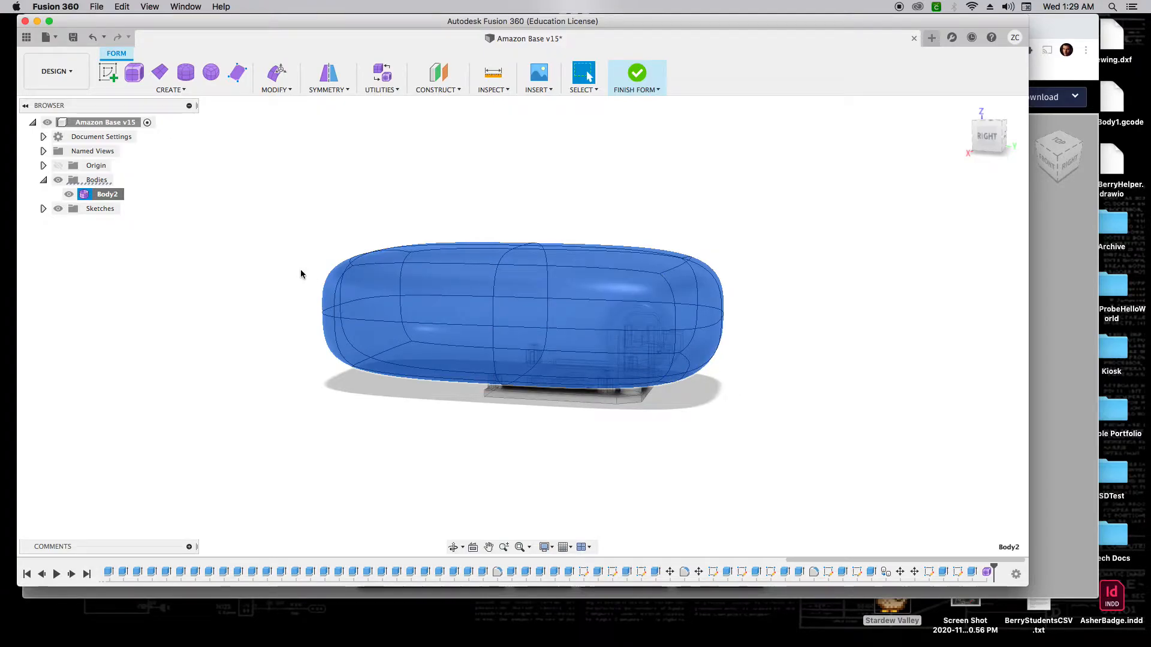
{"action": "scroll", "coordinate": [537, 354], "scroll_direction": "up", "scroll_amount": 2}
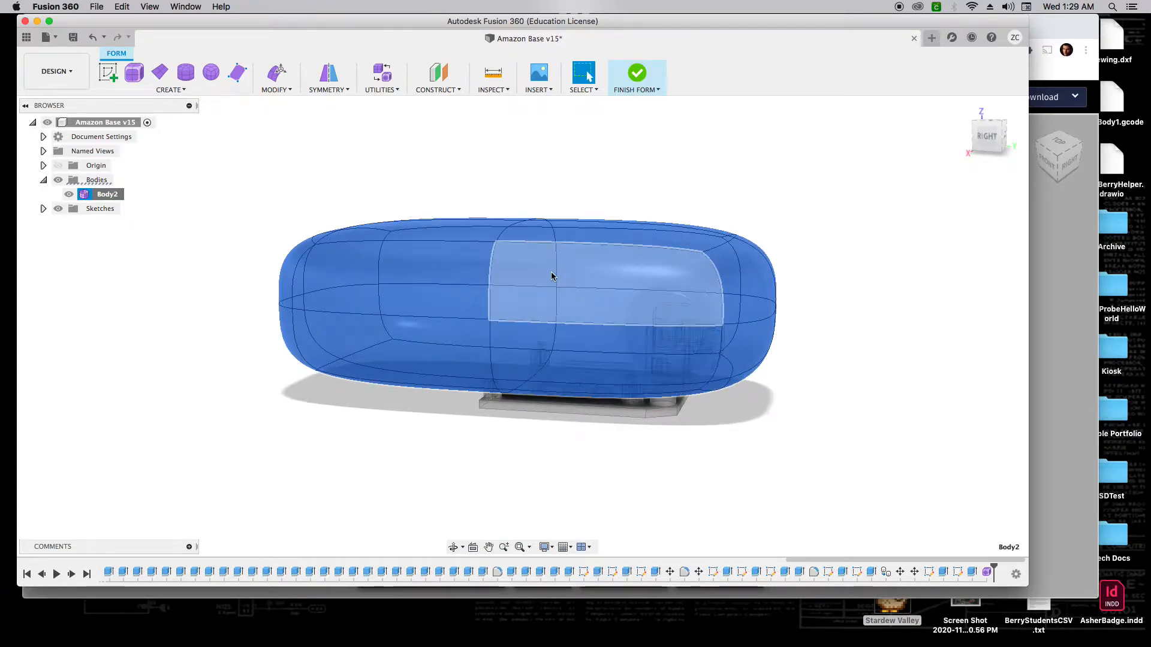
{"action": "key", "text": "m"}
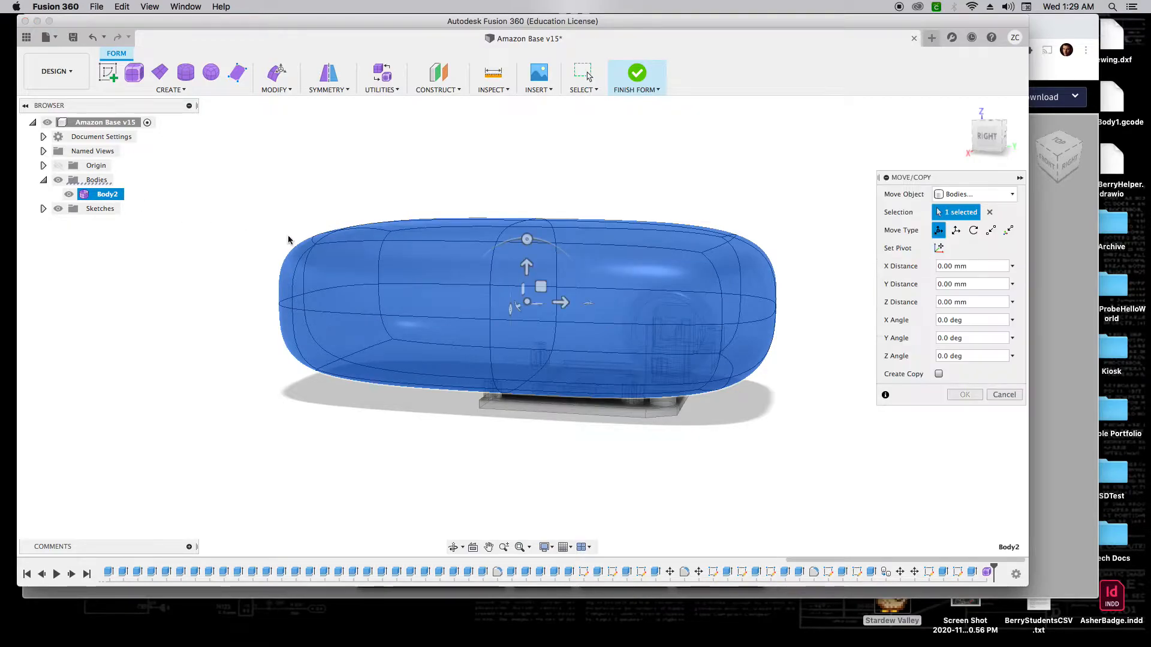
{"action": "left_click_drag", "start_coordinate": [525, 267], "coordinate": [529, 283]}
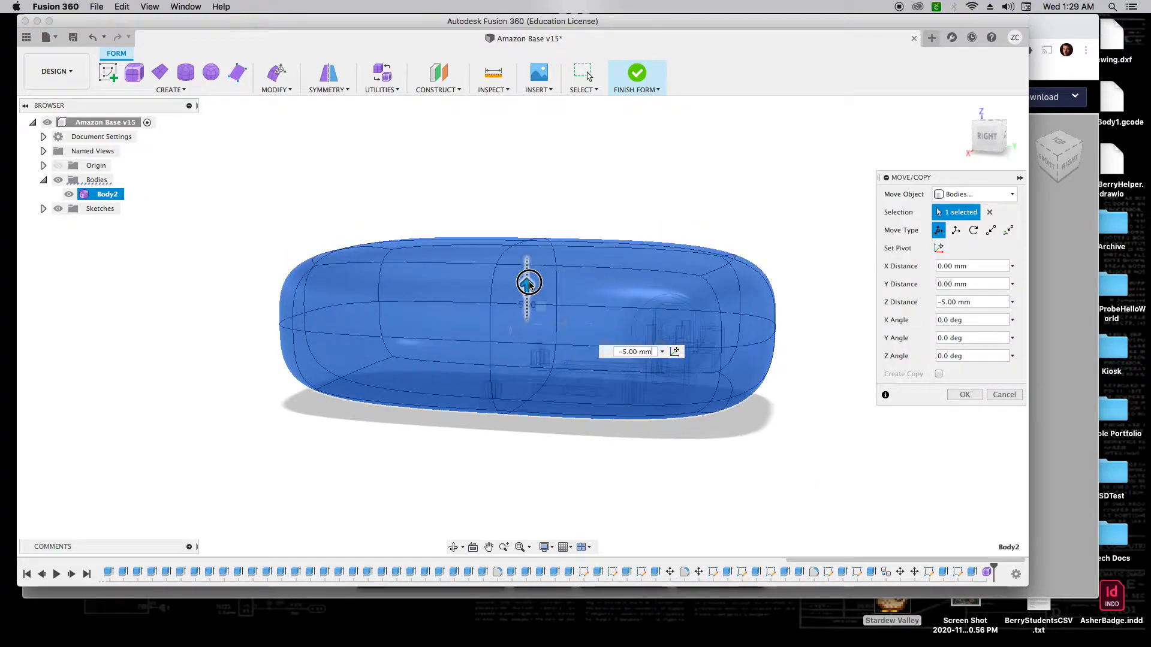
{"action": "left_click", "coordinate": [997, 142]}
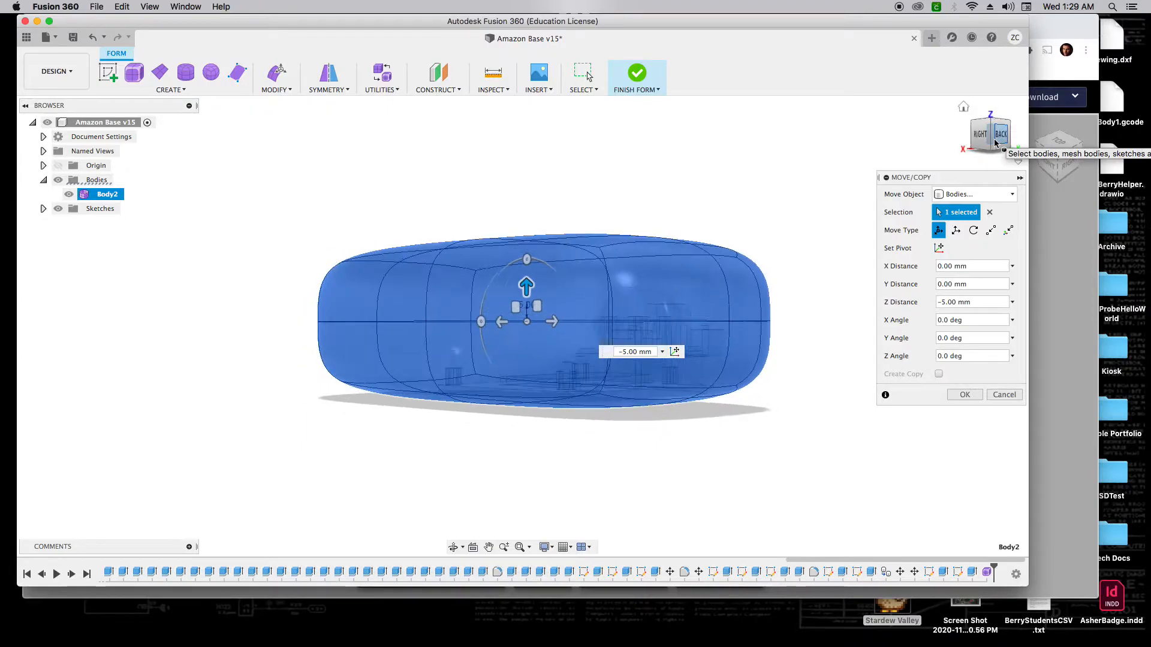
{"action": "left_click", "coordinate": [982, 133]}
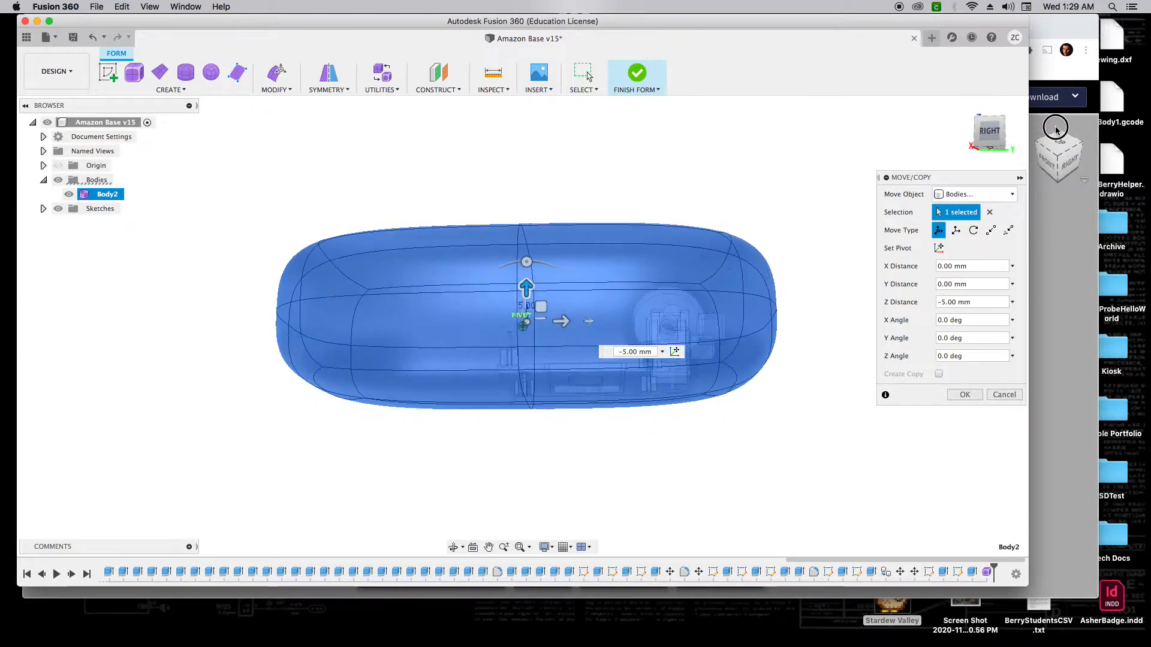
{"action": "left_click_drag", "start_coordinate": [1062, 133], "coordinate": [1062, 135]}
{"action": "left_click_drag", "start_coordinate": [527, 288], "coordinate": [526, 299]}
{"action": "type", "text": "-5"}
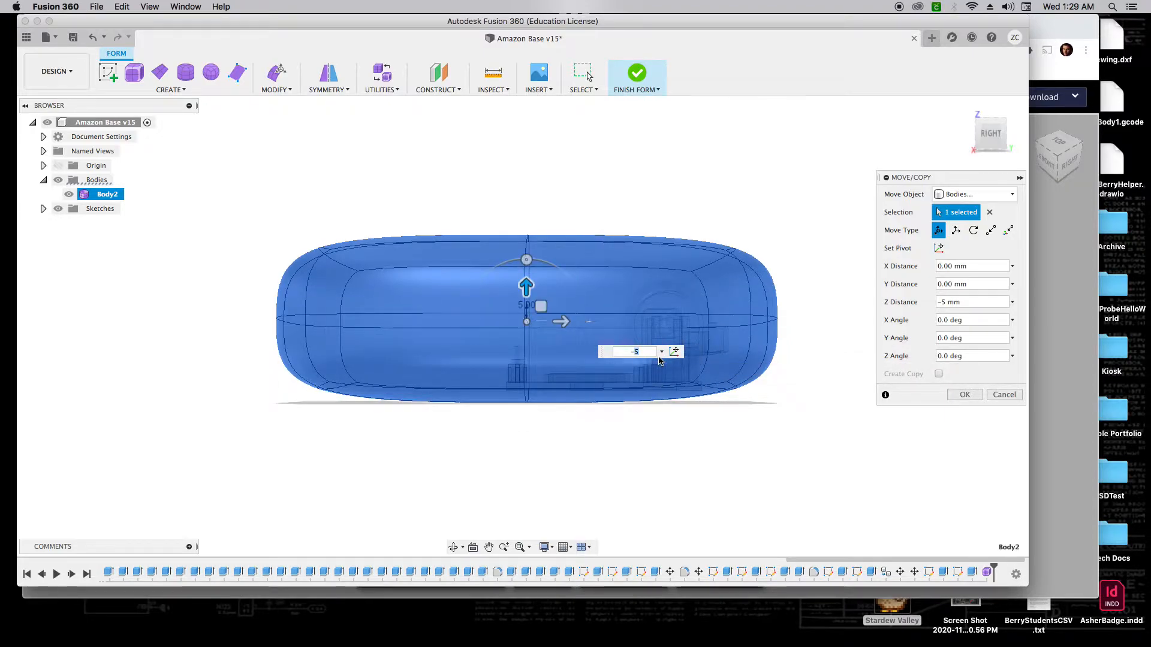
{"action": "key", "text": "Return"}
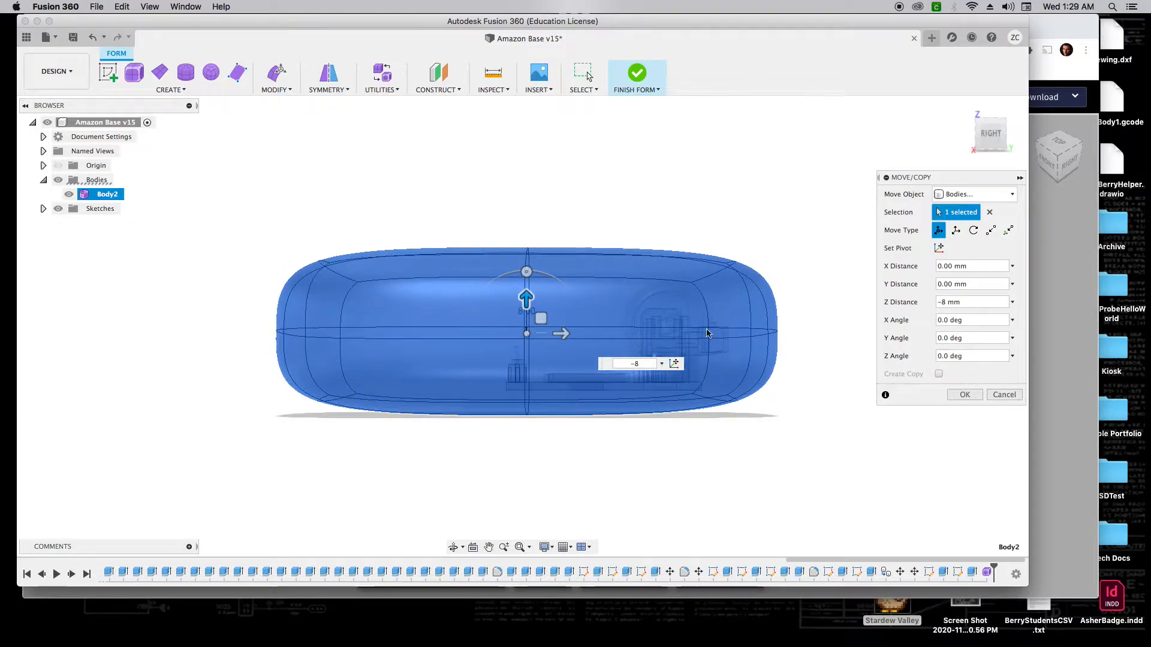
Step: Shift the form body sideways over the base parts with an X distance of -0.5 mm and finish the move
{"action": "left_click", "coordinate": [980, 148]}
{"action": "mouse_move", "coordinate": [980, 149]}
{"action": "left_mouse_down"}
{"action": "mouse_move", "coordinate": [933, 167]}
{"action": "mouse_move", "coordinate": [1002, 157]}
{"action": "mouse_move", "coordinate": [962, 152]}
{"action": "left_mouse_up"}
{"action": "left_click", "coordinate": [996, 130]}
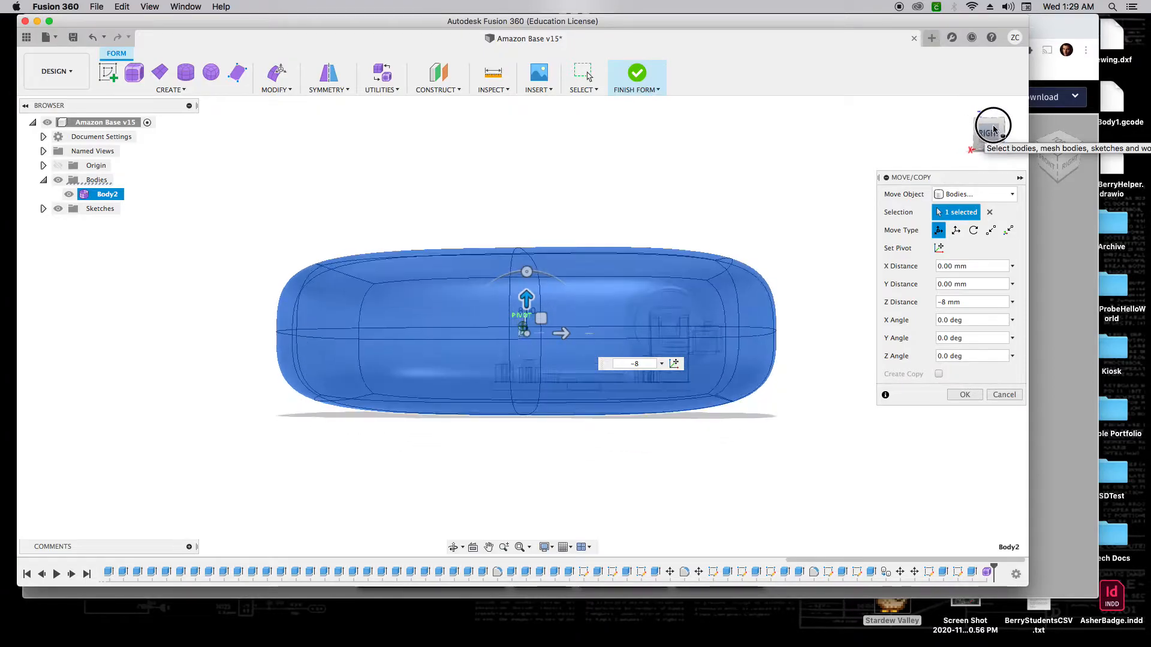
{"action": "left_click_drag", "start_coordinate": [999, 131], "coordinate": [877, 185]}
{"action": "left_click", "coordinate": [992, 137]}
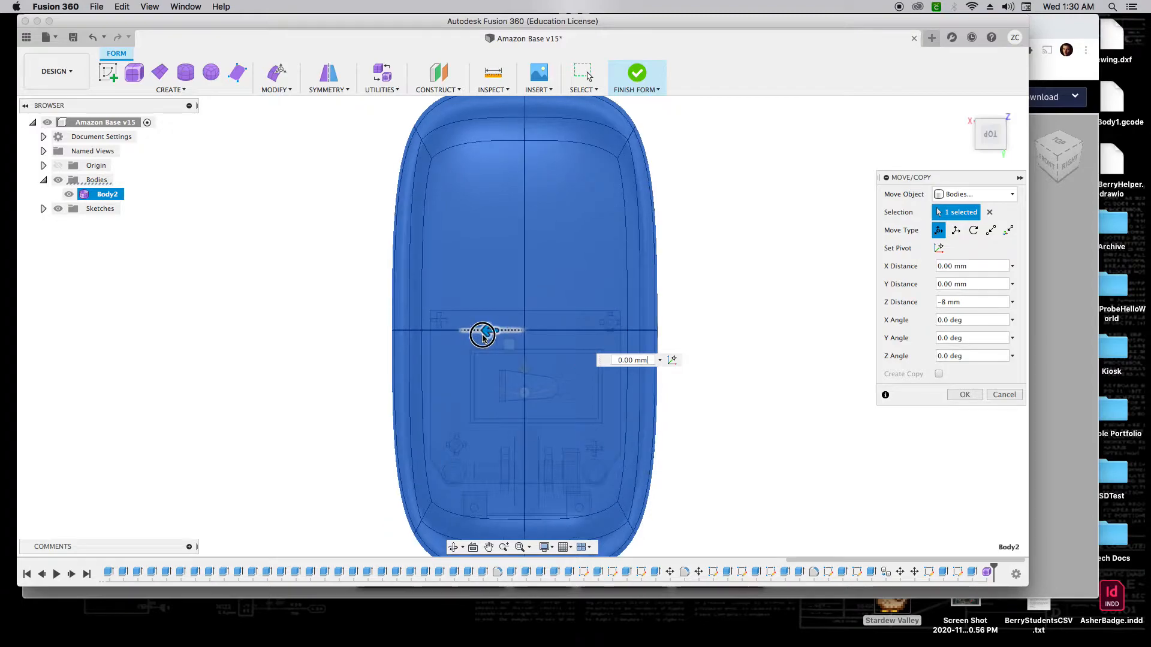
{"action": "left_click_drag", "start_coordinate": [483, 335], "coordinate": [472, 333]}
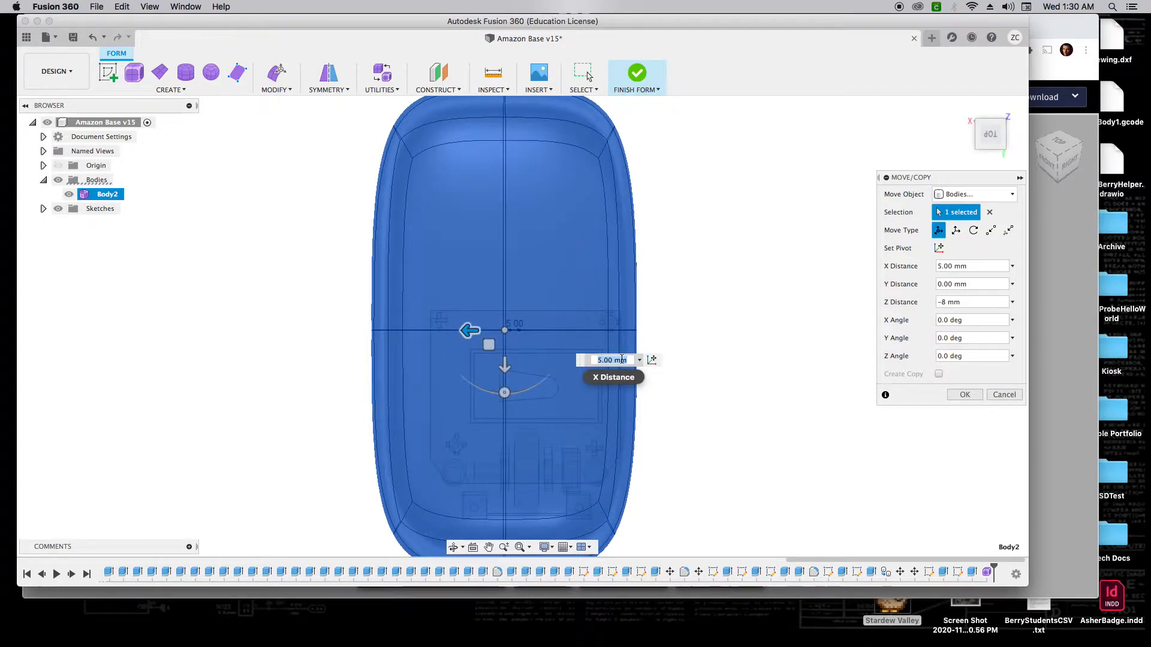
{"action": "key", "text": "Return"}
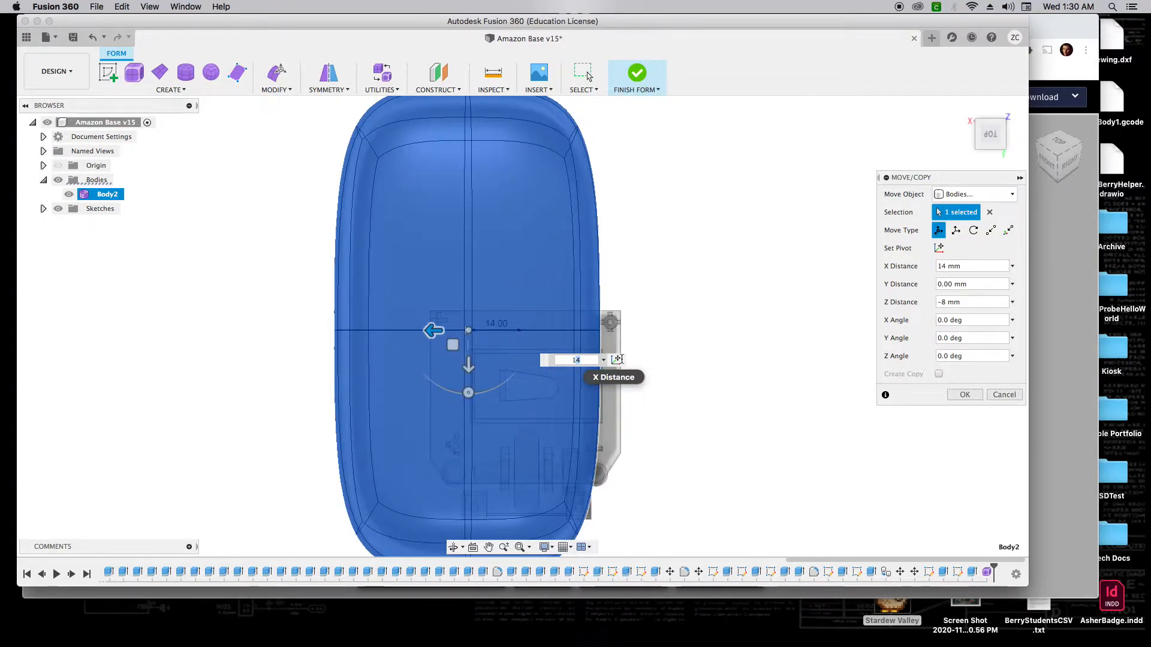
{"action": "type", "text": "1"}
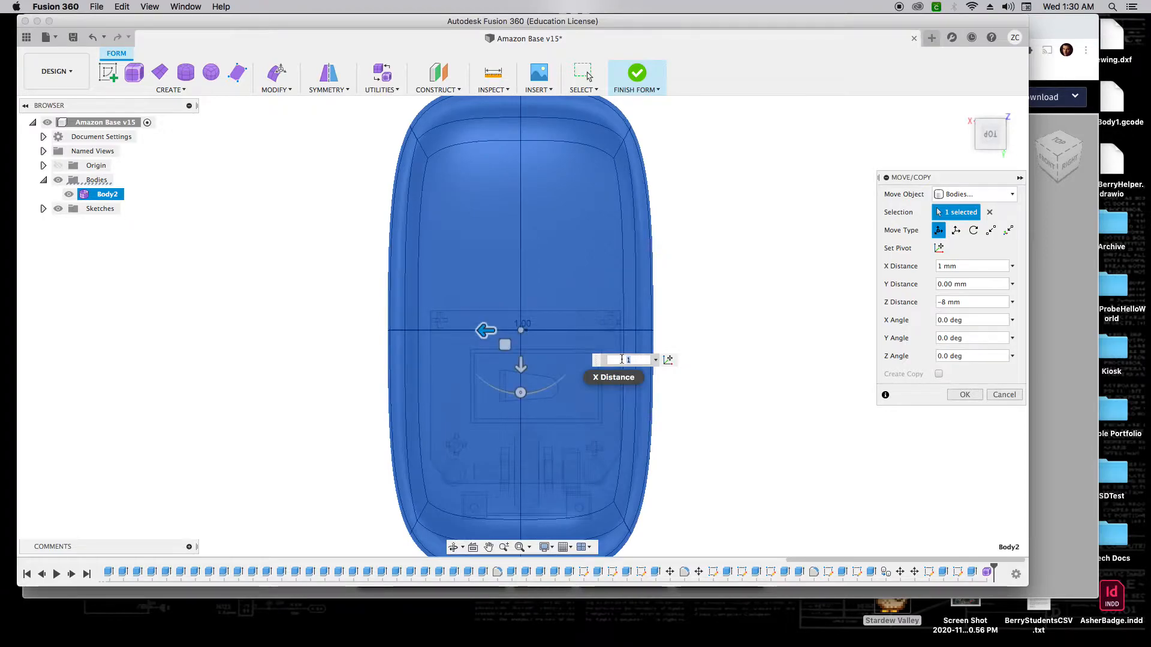
{"action": "key", "text": "BackSpace"}
{"action": "key", "text": "BackSpace"}
{"action": "type", "text": "0.5"}
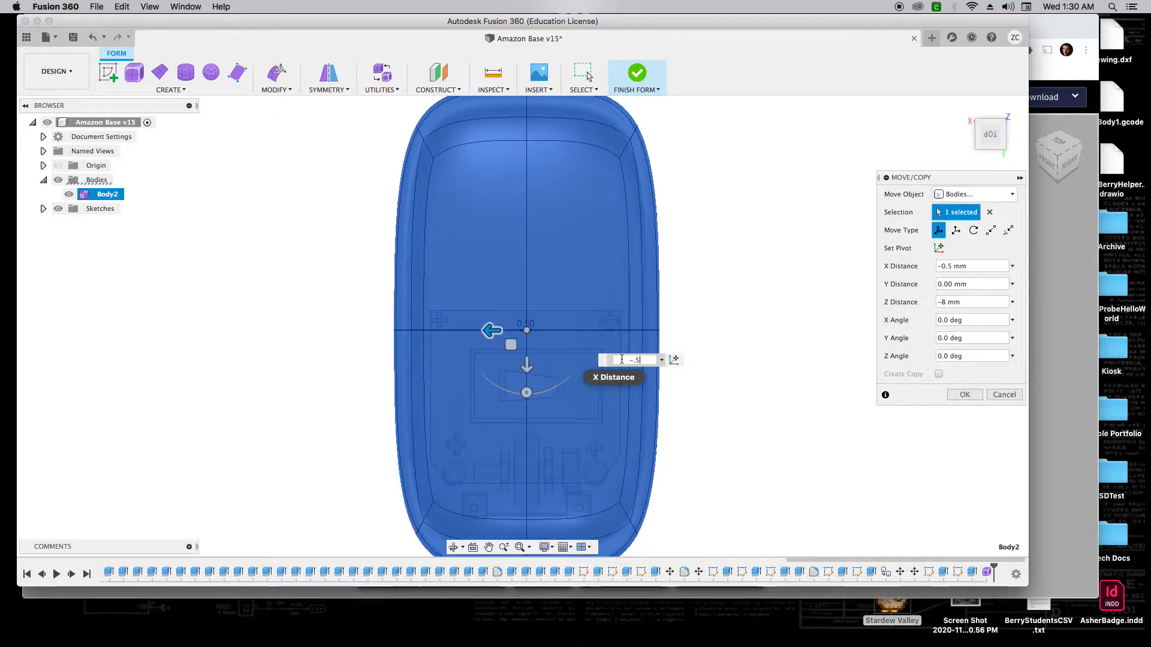
{"action": "left_click", "coordinate": [971, 400]}
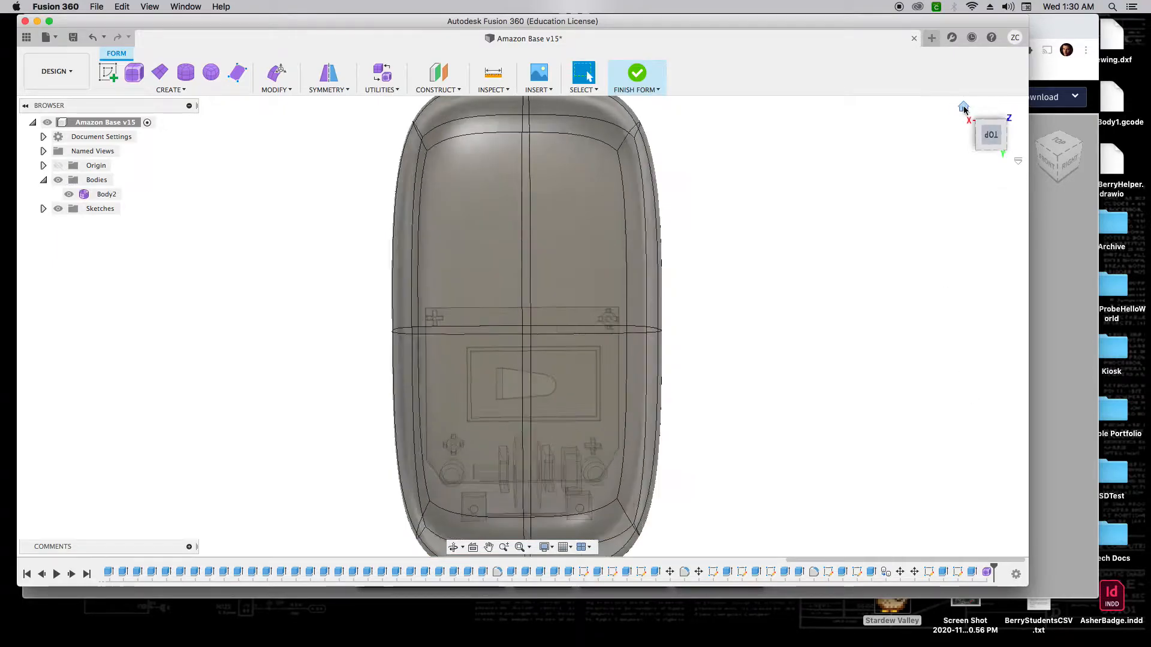
Step: Start Edit Form and lower the form's upper right corner vertex at the back end, above the components, by 20 mm
{"action": "left_click", "coordinate": [962, 109]}
{"action": "mouse_move", "coordinate": [956, 119]}
{"action": "middle_mouse_down", "text": "shift"}
{"action": "mouse_move", "coordinate": [800, 109]}
{"action": "mouse_move", "coordinate": [839, 104]}
{"action": "middle_mouse_up", "text": "shift"}
{"action": "middle_click_drag", "start_coordinate": [904, 122], "coordinate": [863, 133], "text": "shift"}
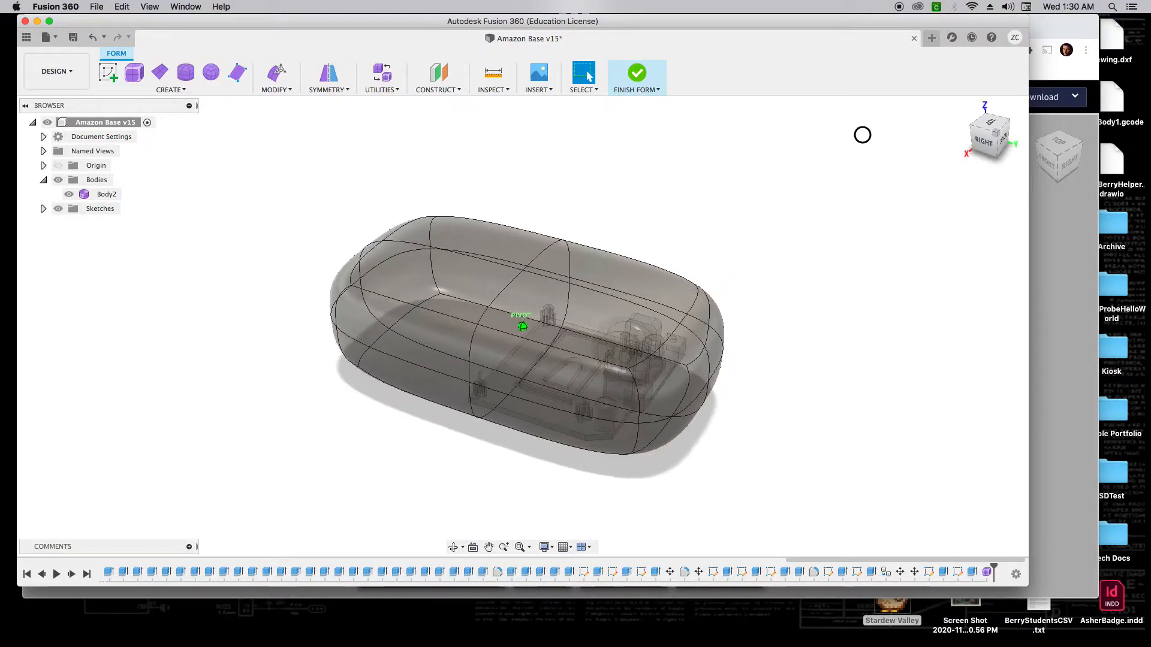
{"action": "left_click", "coordinate": [276, 75]}
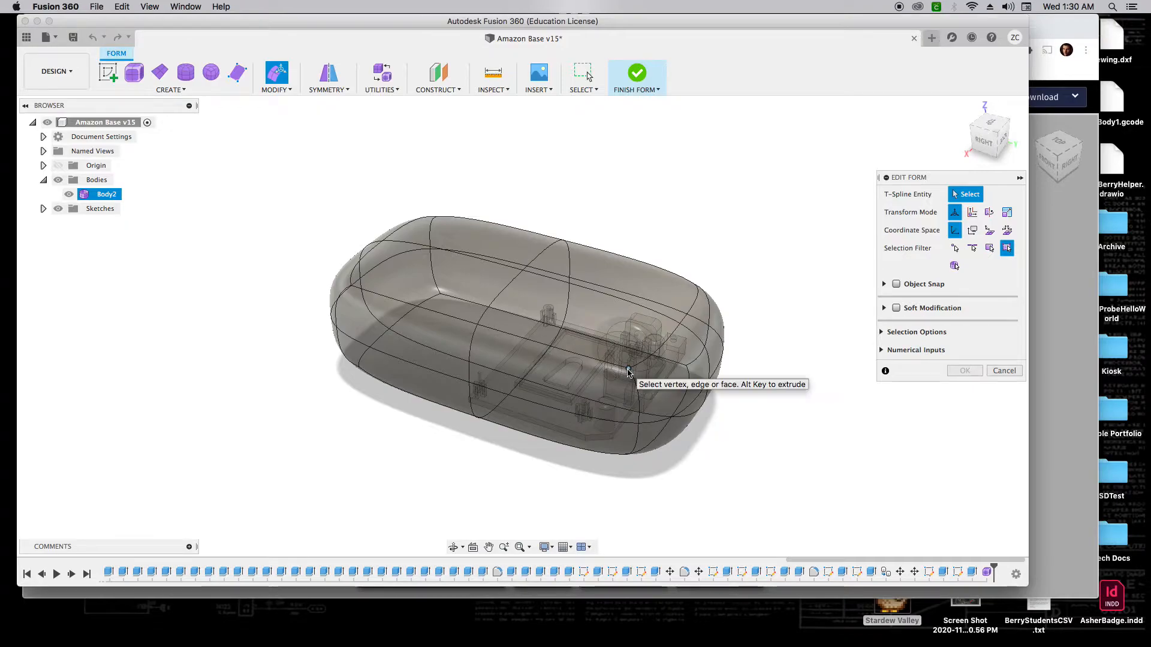
{"action": "left_click", "coordinate": [628, 370]}
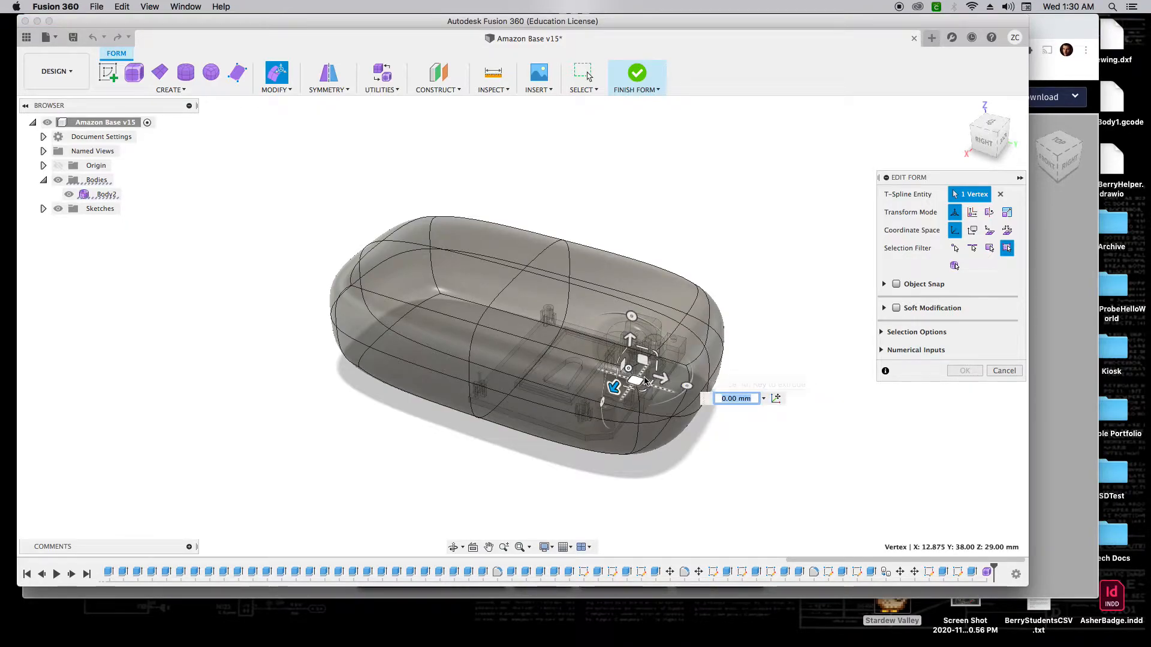
{"action": "left_click_drag", "start_coordinate": [631, 339], "coordinate": [630, 396]}
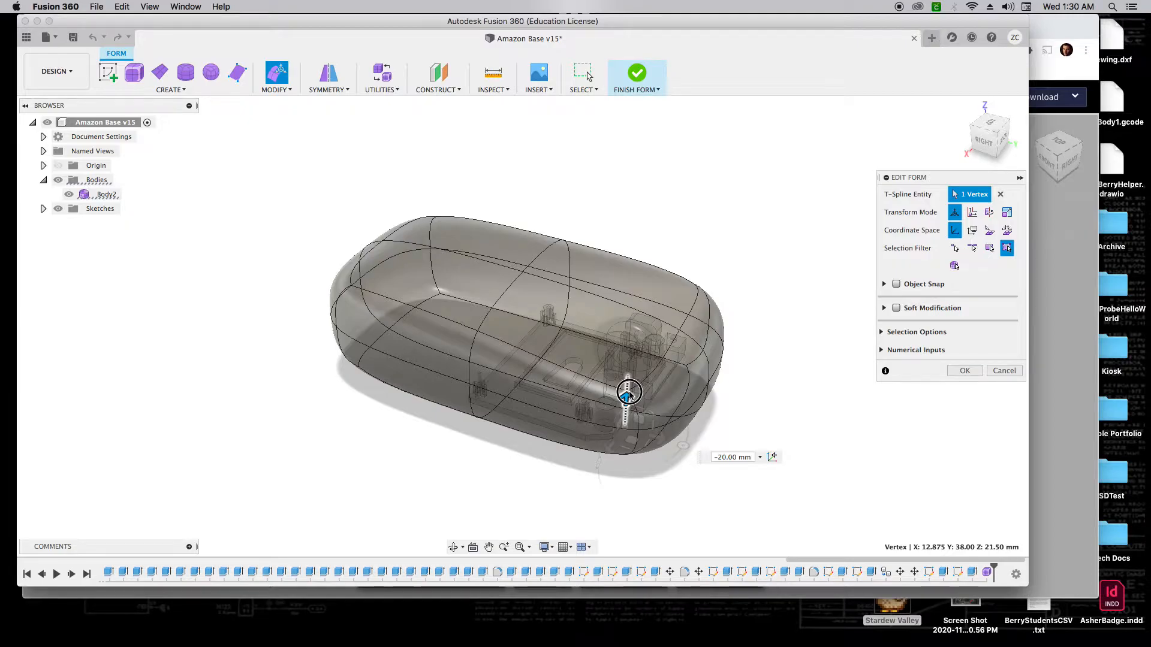
{"action": "left_click_drag", "start_coordinate": [629, 396], "coordinate": [630, 396]}
Step: Lower the opposite upper corner vertex at the form's back end by 15 mm
{"action": "mouse_move", "coordinate": [997, 142]}
{"action": "left_mouse_down"}
{"action": "mouse_move", "coordinate": [915, 141]}
{"action": "mouse_move", "coordinate": [981, 158]}
{"action": "left_mouse_up"}
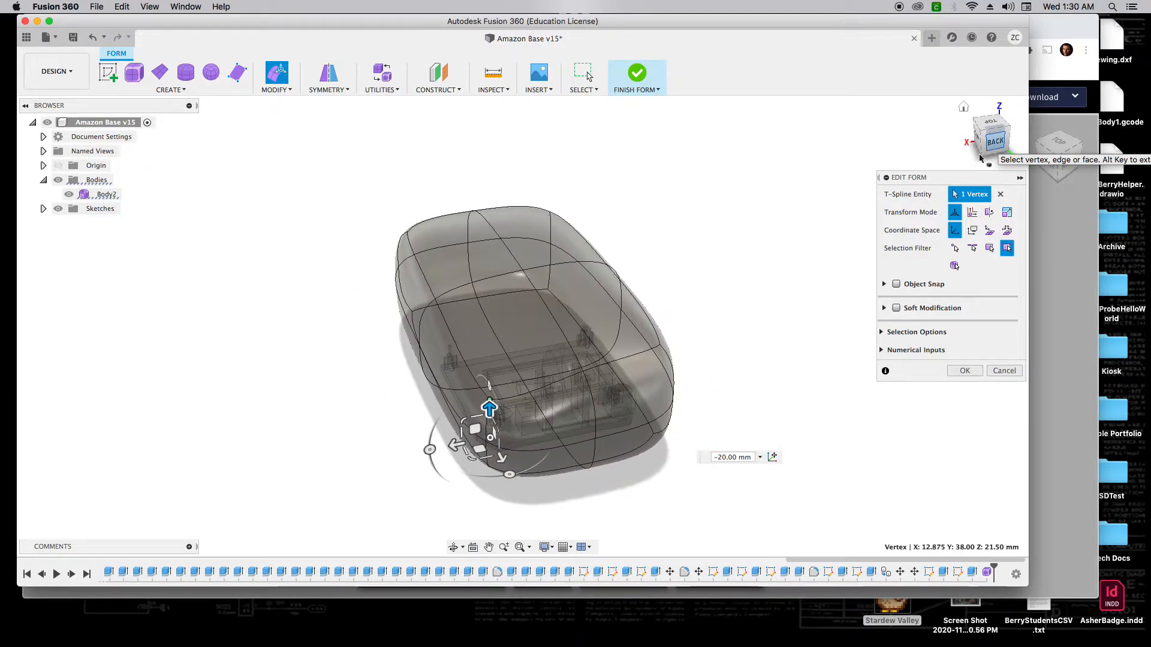
{"action": "left_click", "coordinate": [660, 347]}
{"action": "left_click_drag", "start_coordinate": [659, 319], "coordinate": [658, 359]}
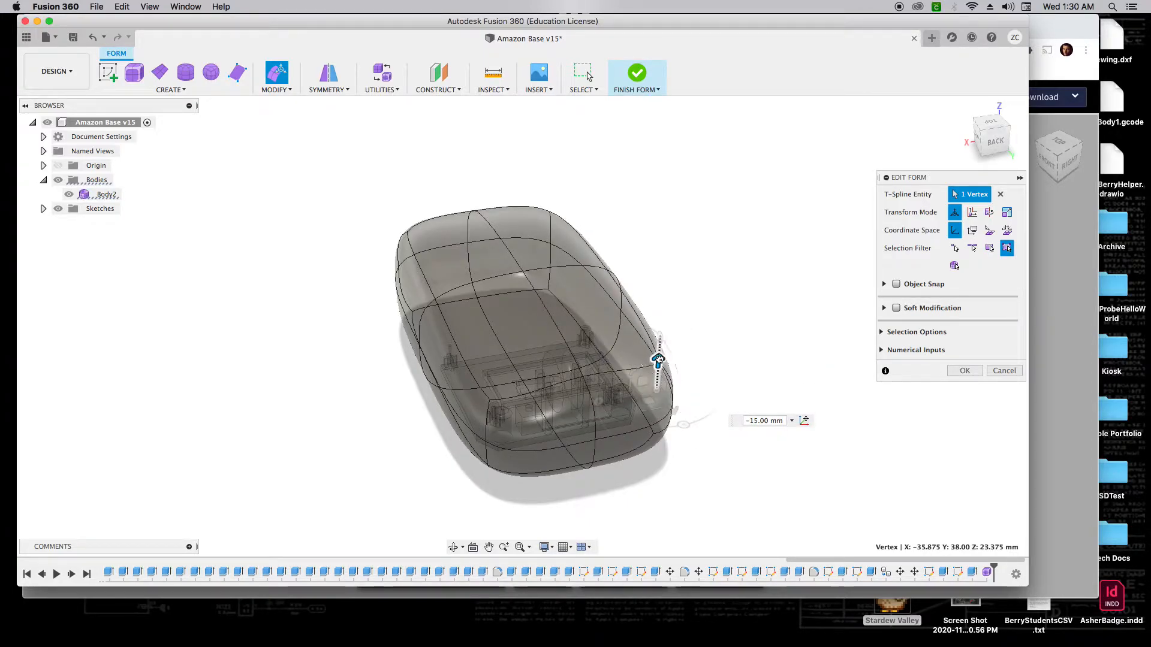
Step: Lower the middle upper vertex between the two back corners of the form by 20 mm
{"action": "left_click", "coordinate": [983, 137]}
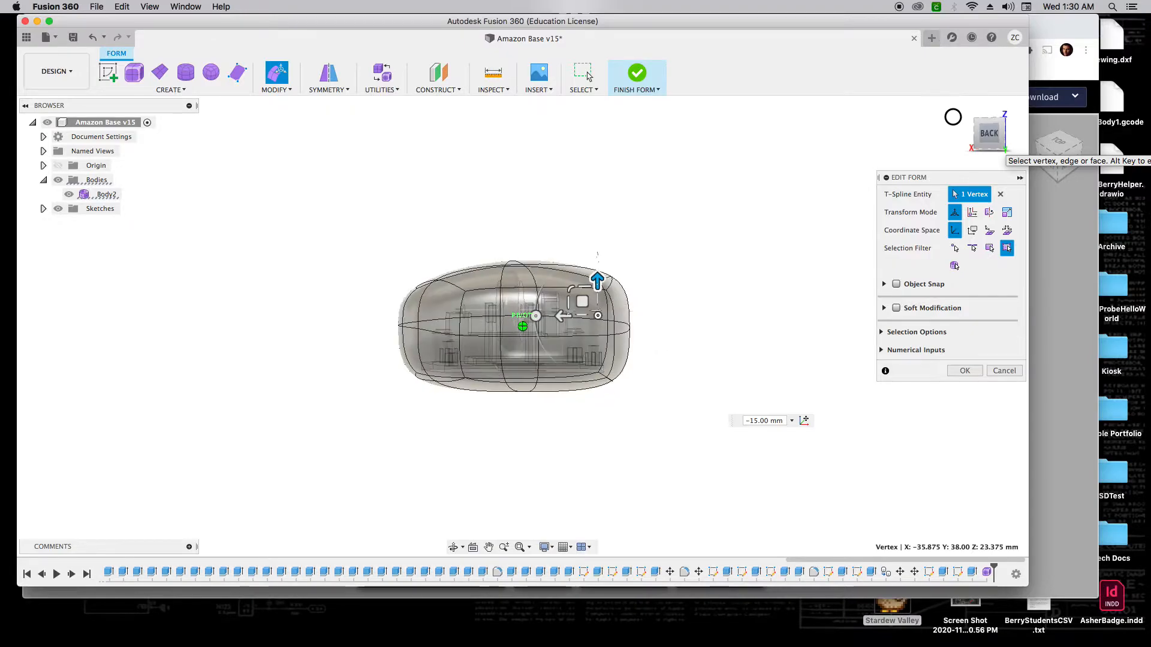
{"action": "left_click_drag", "start_coordinate": [953, 117], "coordinate": [1013, 135]}
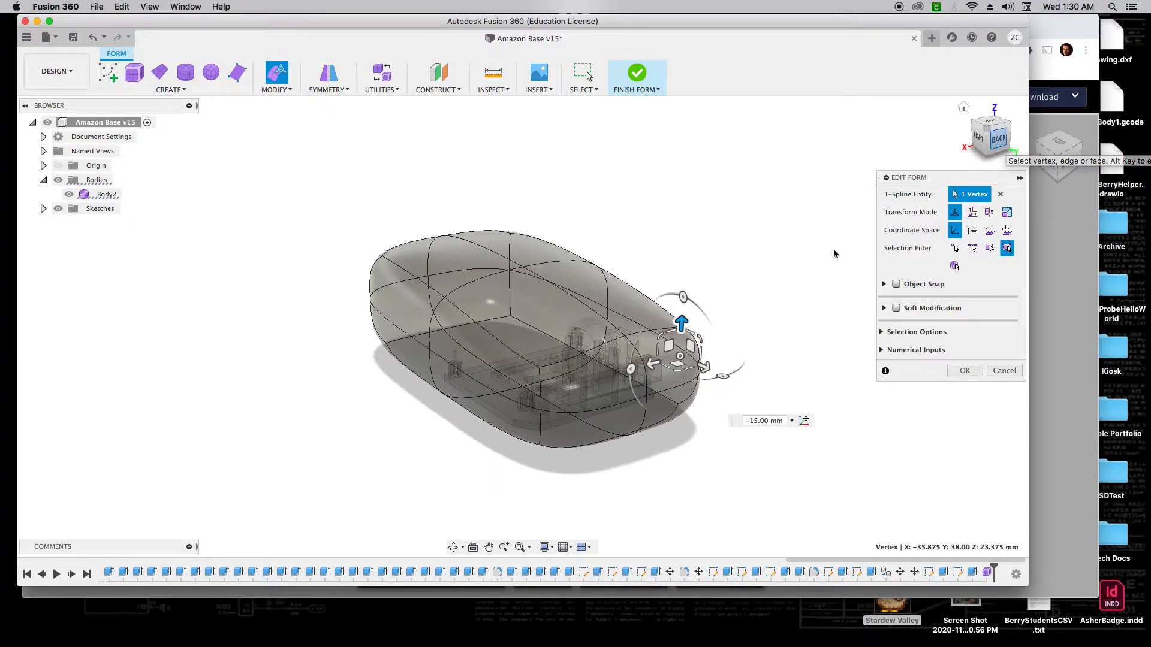
{"action": "left_click", "coordinate": [625, 339]}
{"action": "left_click_drag", "start_coordinate": [626, 309], "coordinate": [628, 366]}
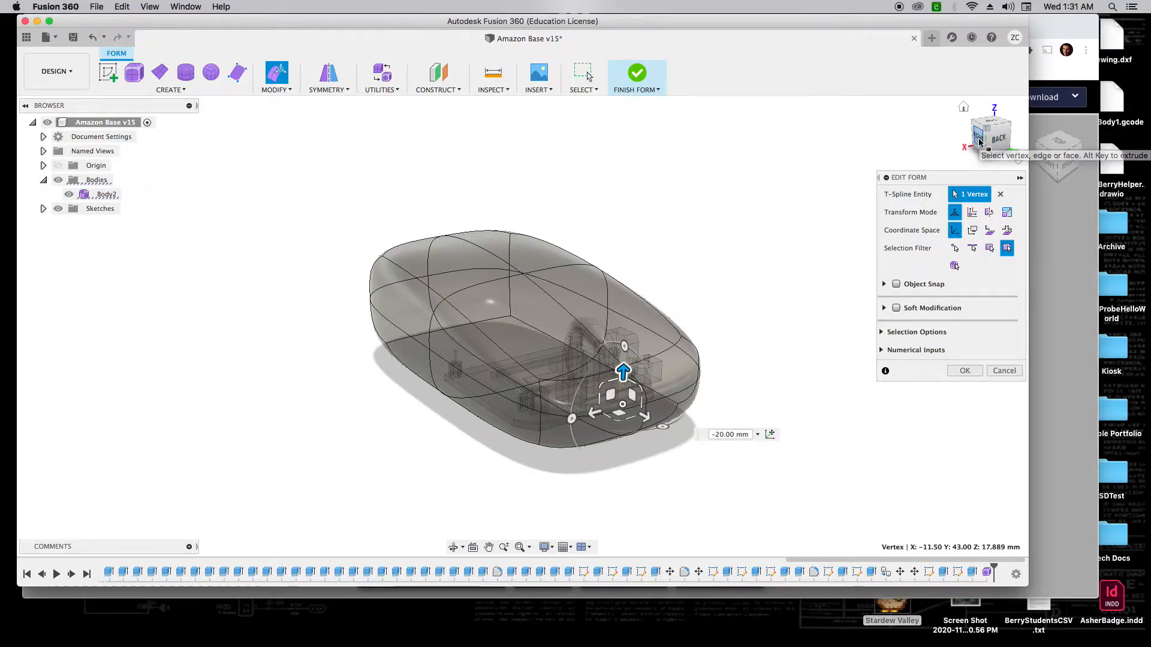
Step: Check the sloped back end against the round component and raise its middle upper vertex slightly
{"action": "left_click", "coordinate": [978, 138]}
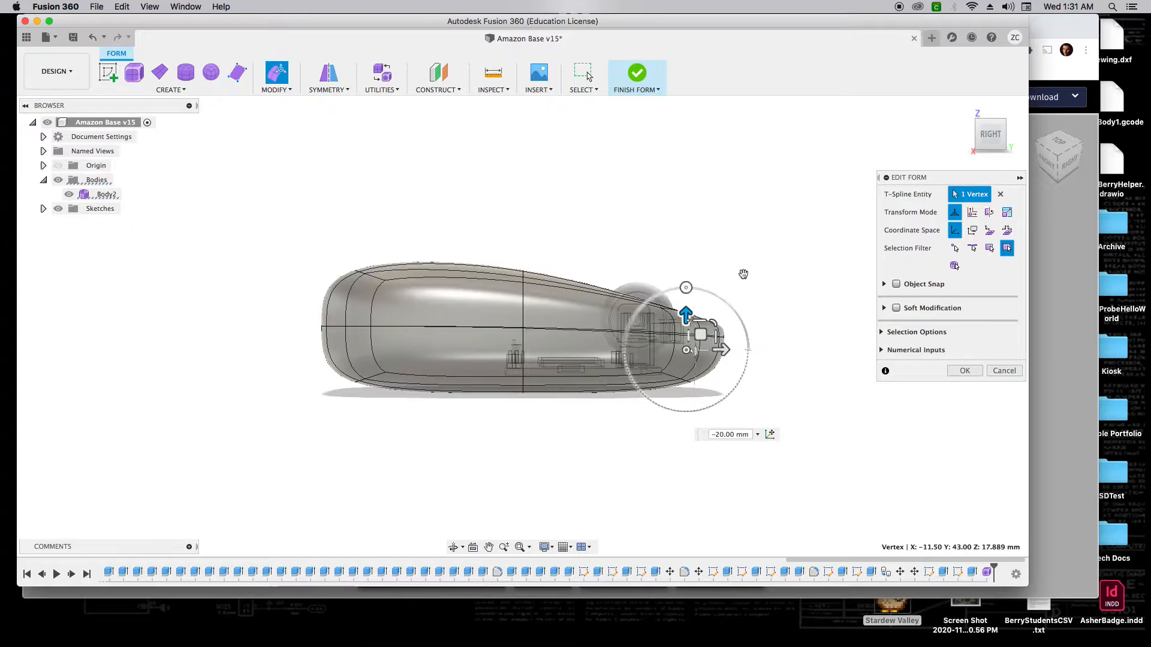
{"action": "left_click_drag", "start_coordinate": [989, 135], "coordinate": [961, 146]}
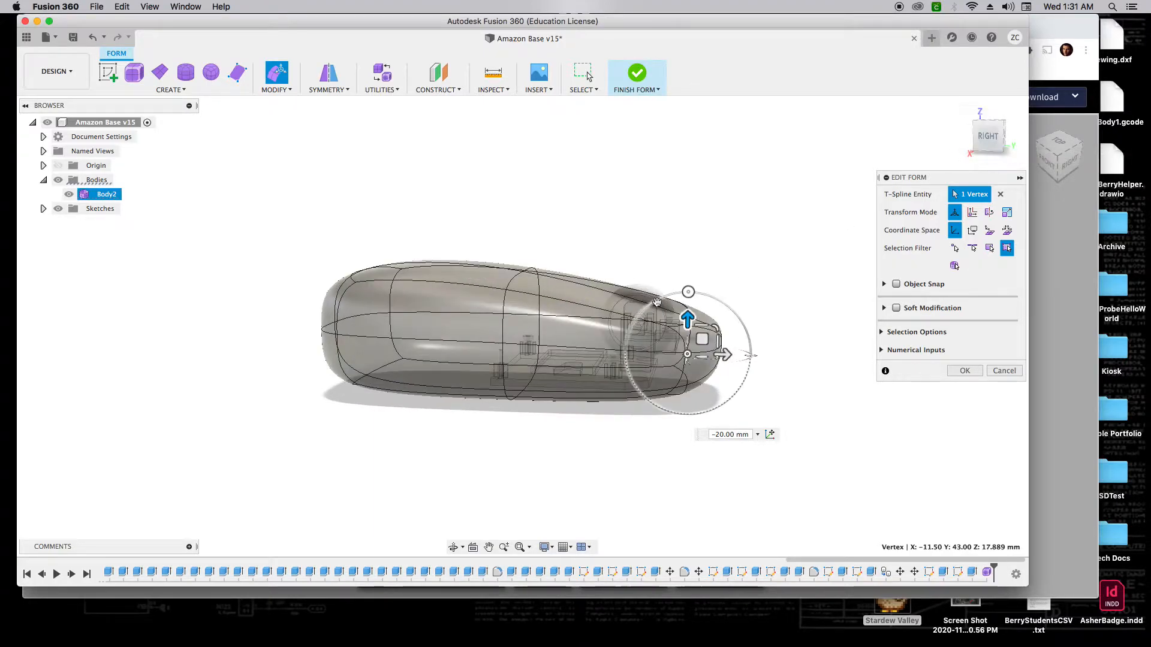
{"action": "scroll", "coordinate": [655, 303], "scroll_direction": "up", "scroll_amount": 5}
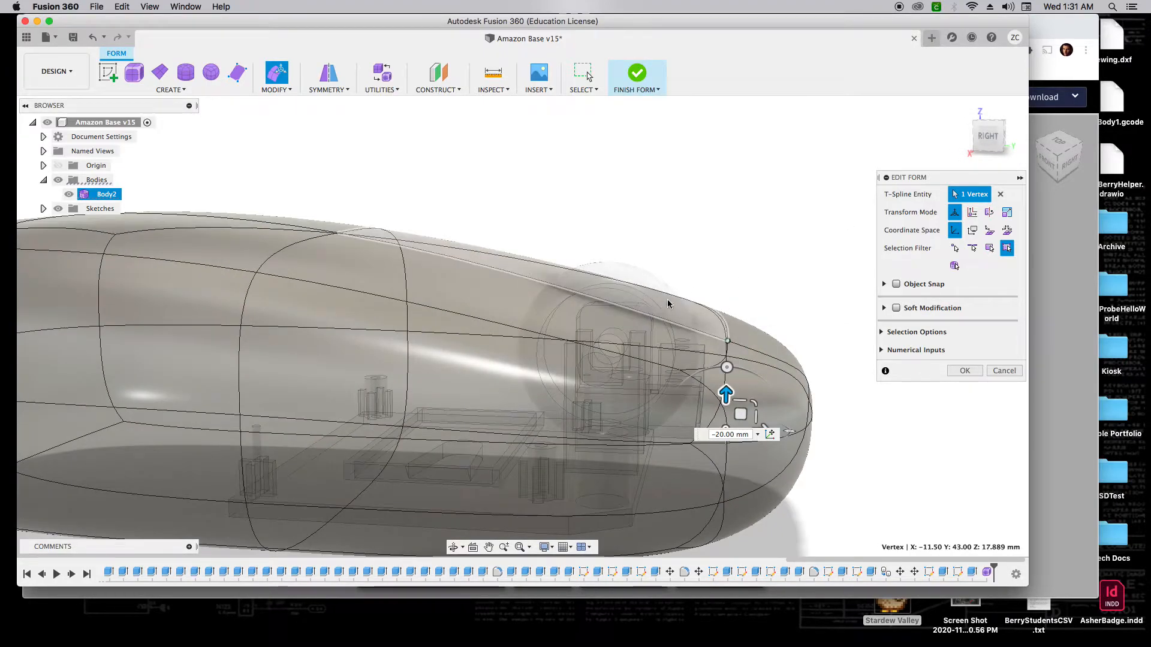
{"action": "scroll", "coordinate": [667, 304], "scroll_direction": "down", "scroll_amount": 3}
{"action": "left_click_drag", "start_coordinate": [715, 368], "coordinate": [718, 346]}
Step: Select the middle upper vertex at the back end again and raise it a further 3 mm over the round component
{"action": "mouse_move", "coordinate": [993, 157]}
{"action": "left_mouse_down"}
{"action": "mouse_move", "coordinate": [1015, 115]}
{"action": "mouse_move", "coordinate": [1022, 128]}
{"action": "mouse_move", "coordinate": [1008, 139]}
{"action": "mouse_move", "coordinate": [686, 133]}
{"action": "left_mouse_up"}
{"action": "left_click_drag", "start_coordinate": [983, 142], "coordinate": [1050, 146]}
{"action": "left_click", "coordinate": [719, 186]}
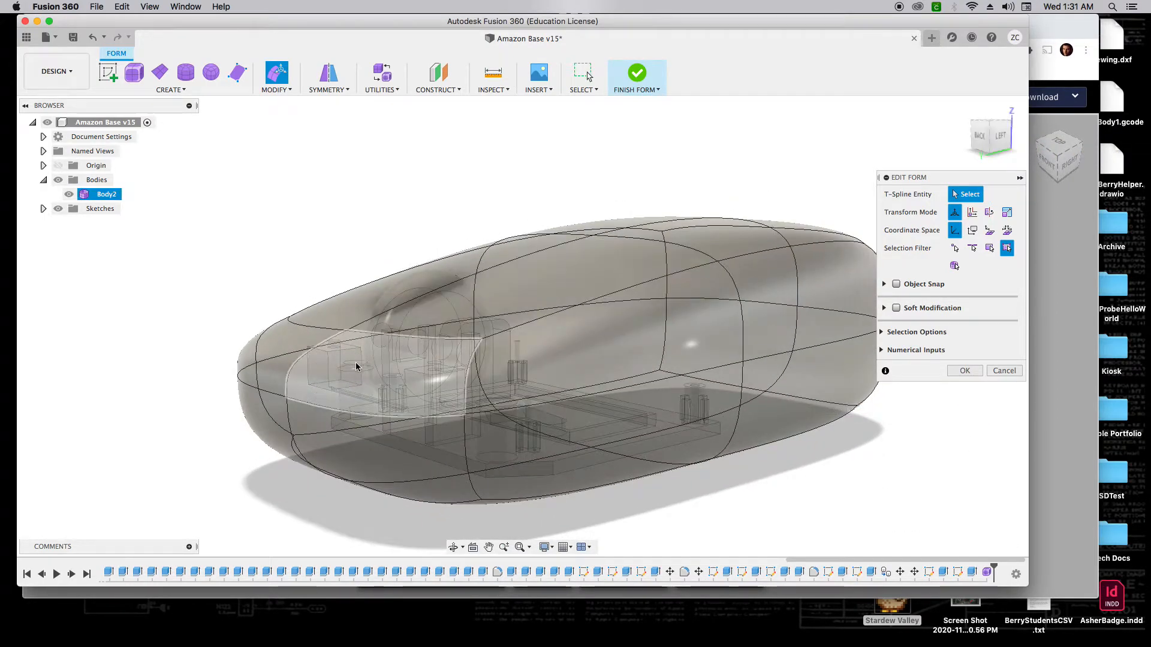
{"action": "left_click", "coordinate": [346, 332]}
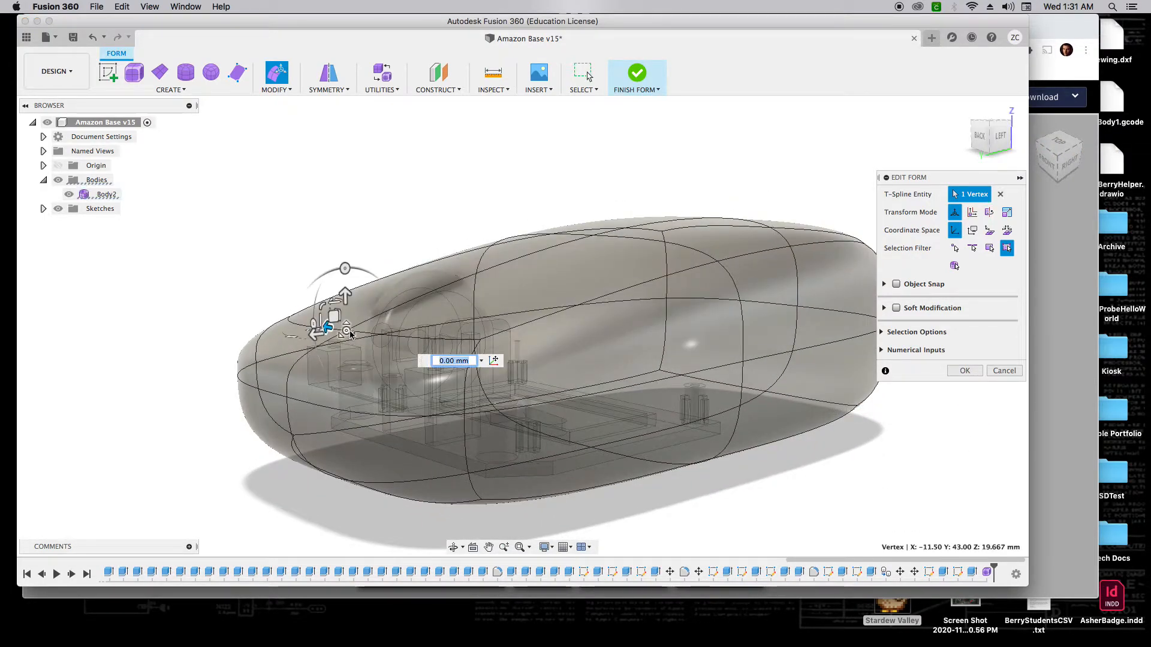
{"action": "left_click_drag", "start_coordinate": [345, 295], "coordinate": [345, 293]}
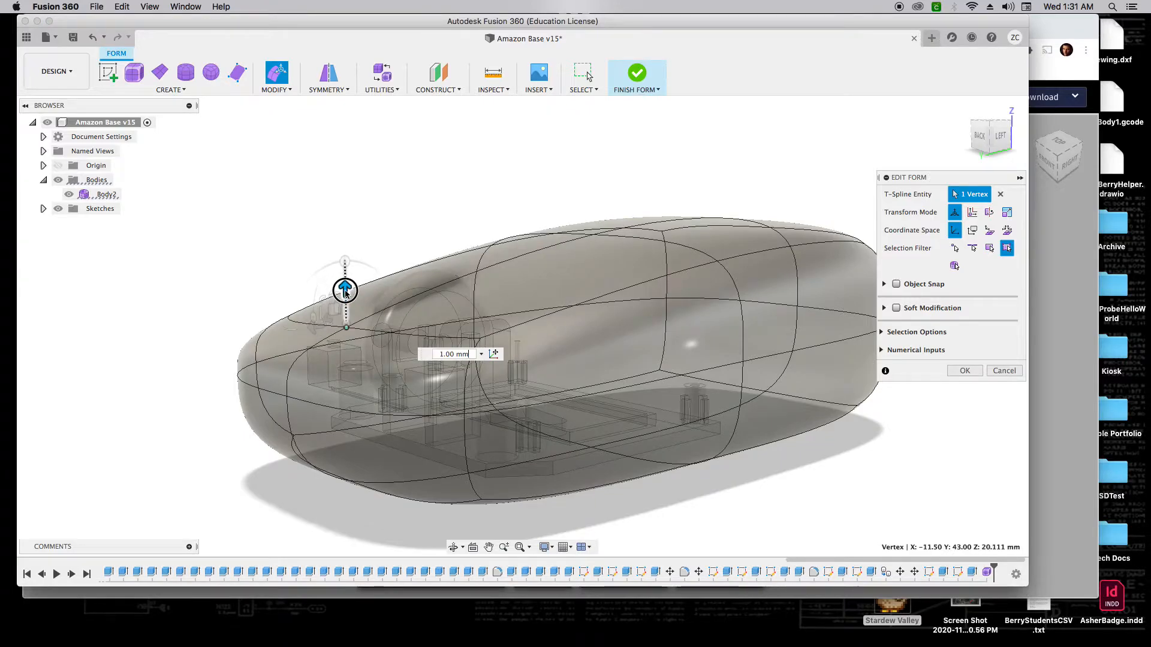
{"action": "left_click", "coordinate": [992, 142]}
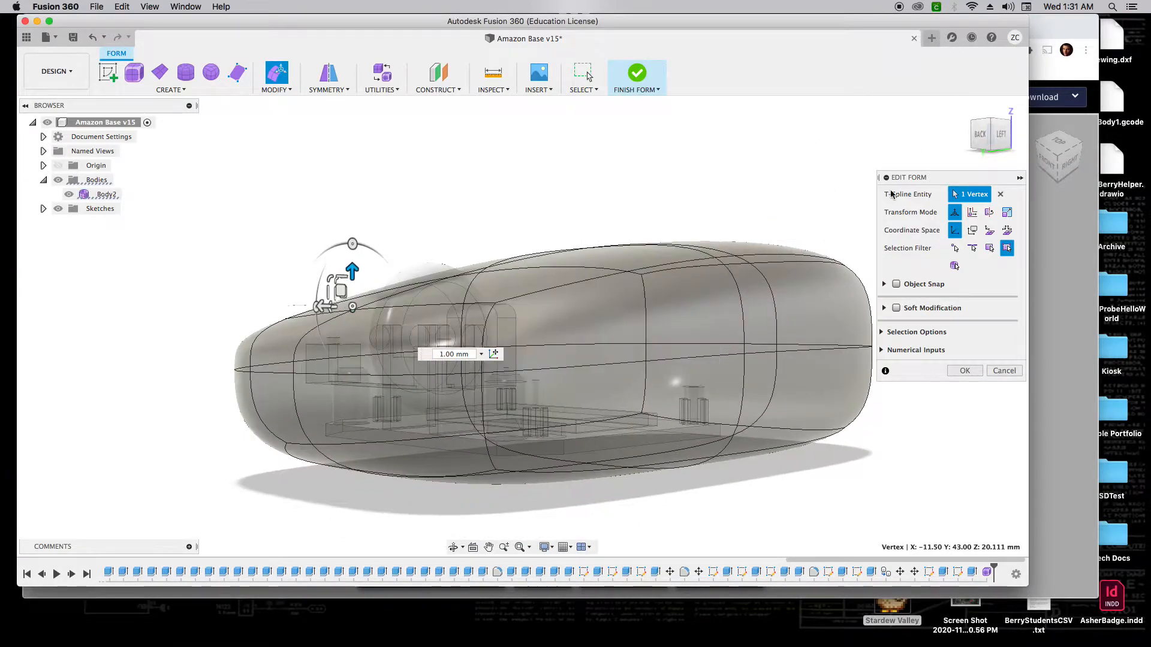
{"action": "left_click", "coordinate": [1003, 144]}
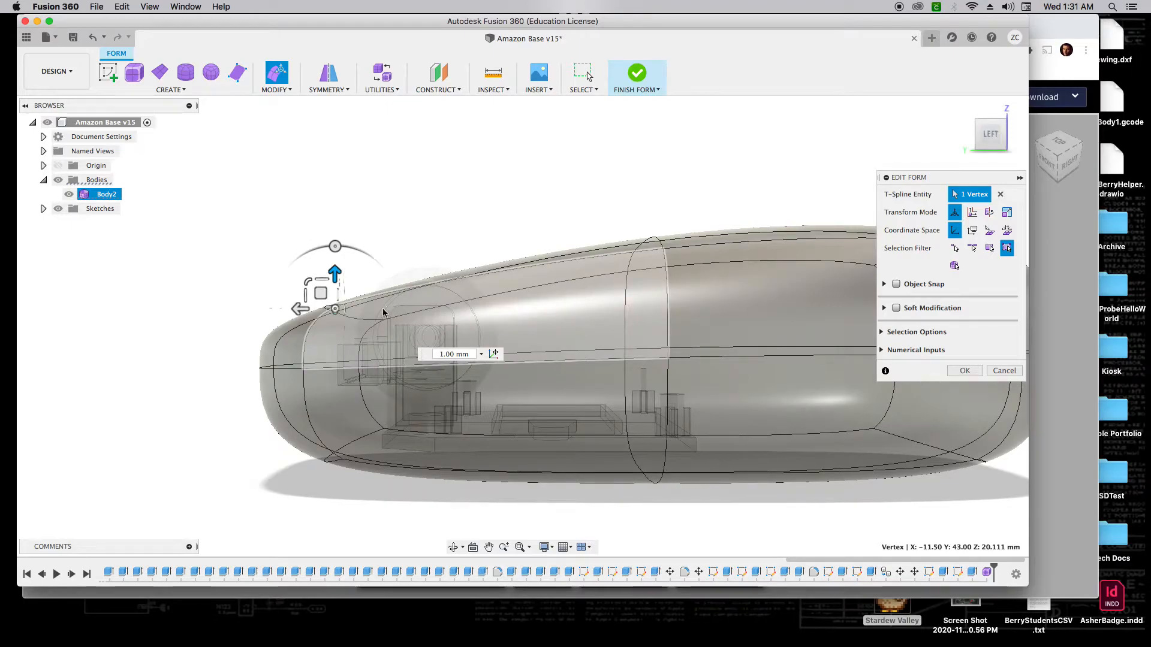
{"action": "scroll", "coordinate": [387, 311], "scroll_direction": "up", "scroll_amount": 5}
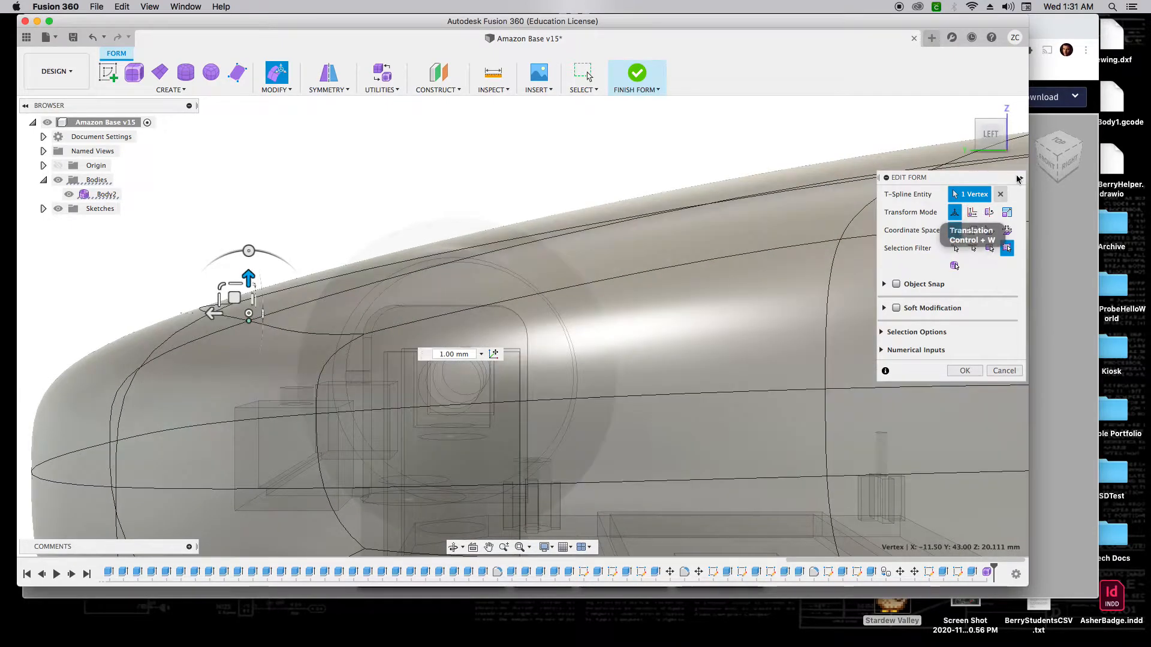
{"action": "scroll", "coordinate": [639, 321], "scroll_direction": "down", "scroll_amount": 5}
{"action": "mouse_move", "coordinate": [989, 145]}
{"action": "left_mouse_down"}
{"action": "mouse_move", "coordinate": [1009, 151]}
{"action": "mouse_move", "coordinate": [1003, 144]}
{"action": "left_mouse_up"}
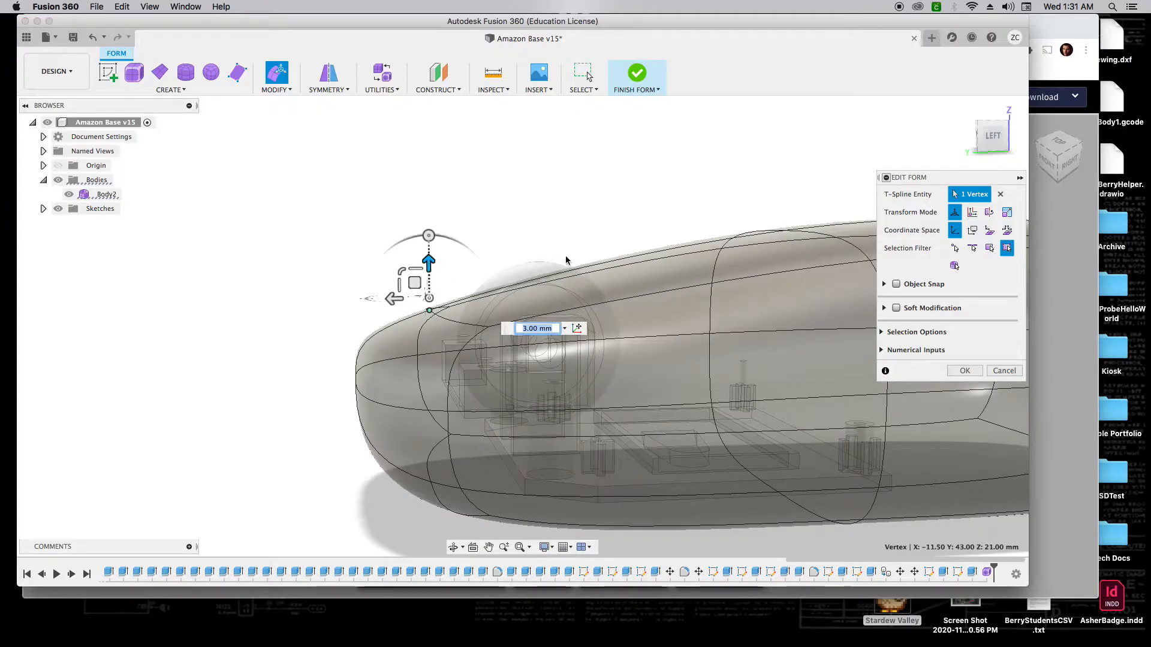
Step: Lower the upper right corner vertex at the form's front end by 10 mm
{"action": "left_click", "coordinate": [993, 137]}
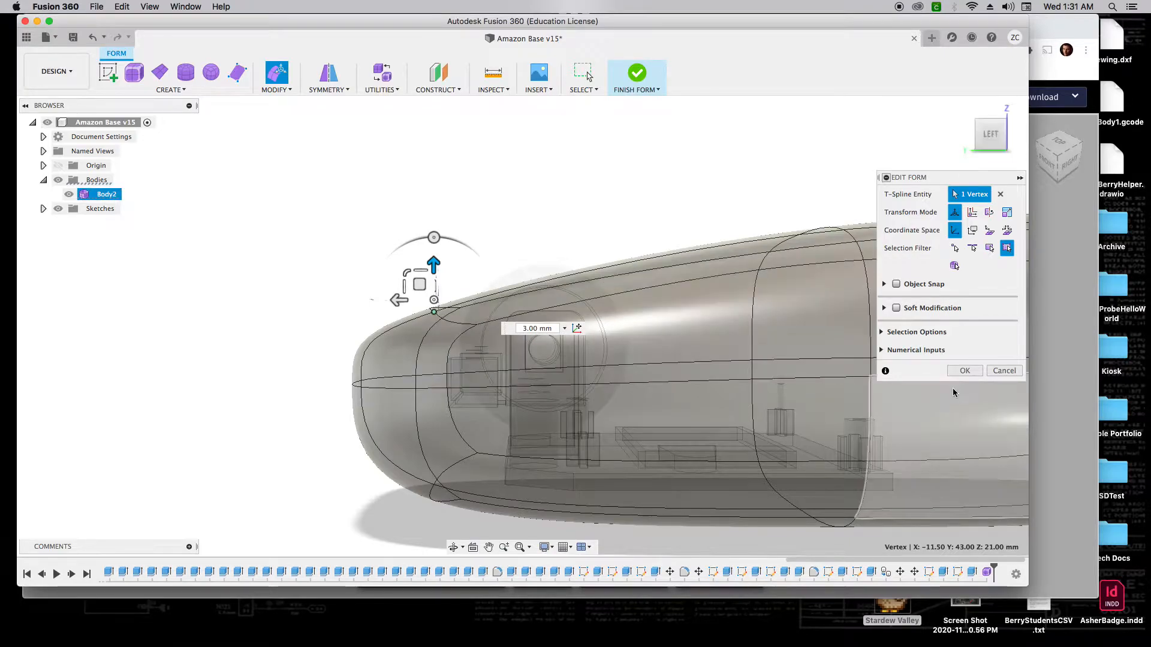
{"action": "left_click_drag", "start_coordinate": [978, 137], "coordinate": [1102, 103]}
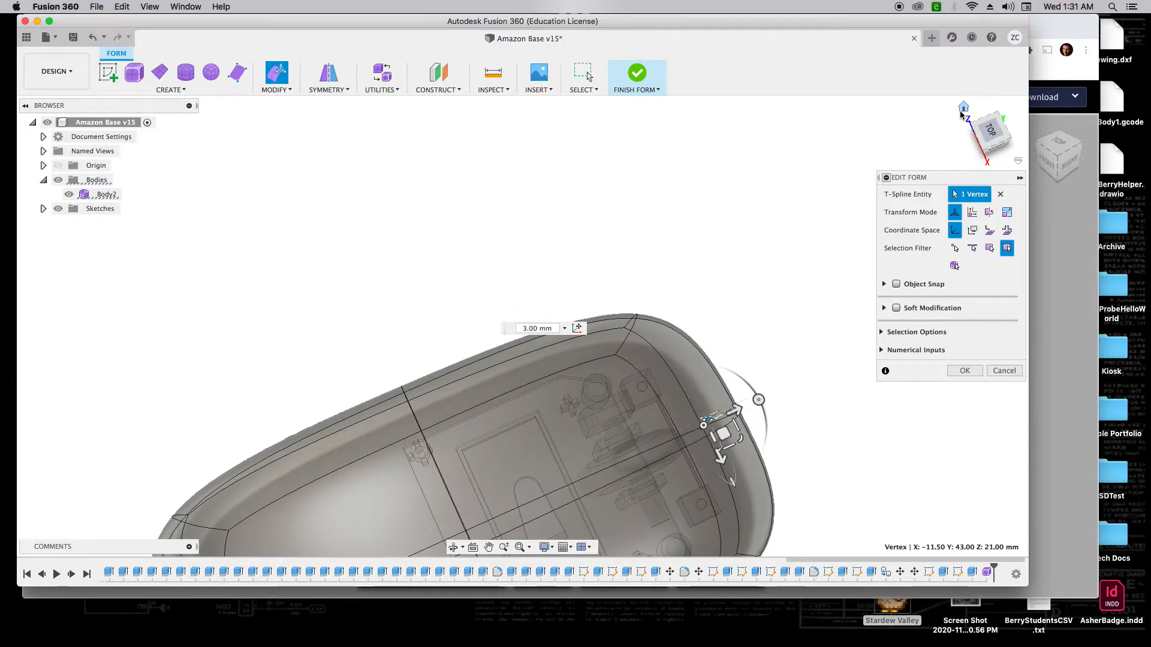
{"action": "left_click", "coordinate": [961, 110]}
{"action": "middle_click_drag", "start_coordinate": [913, 119], "coordinate": [941, 118], "text": "shift"}
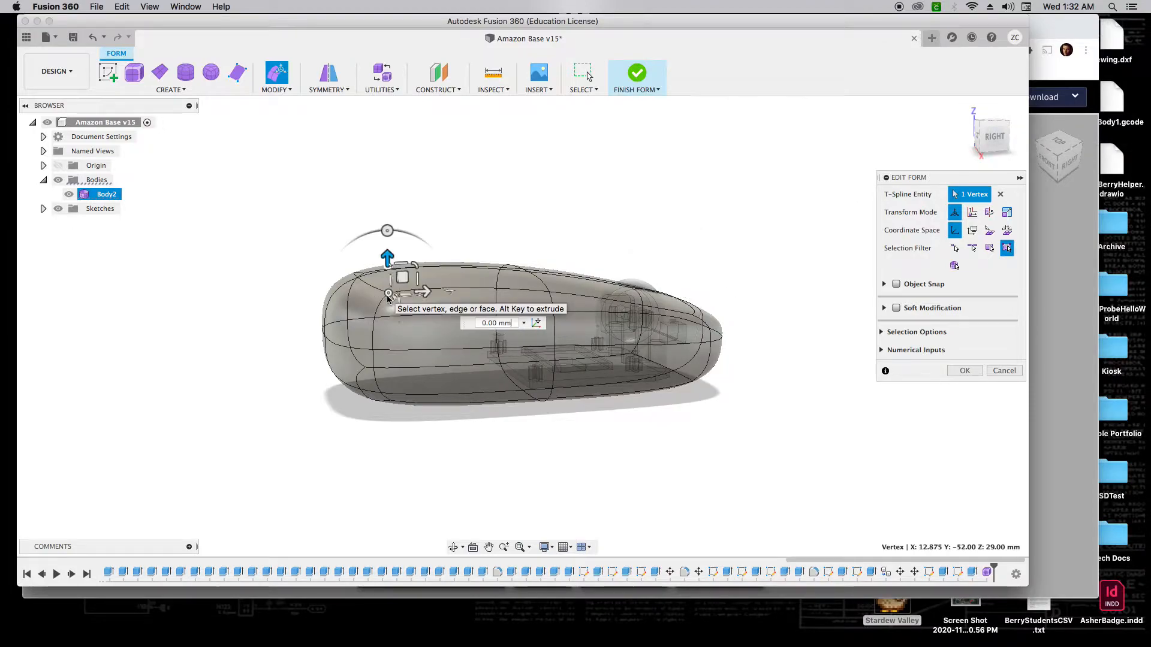
{"action": "left_click_drag", "start_coordinate": [386, 266], "coordinate": [386, 292]}
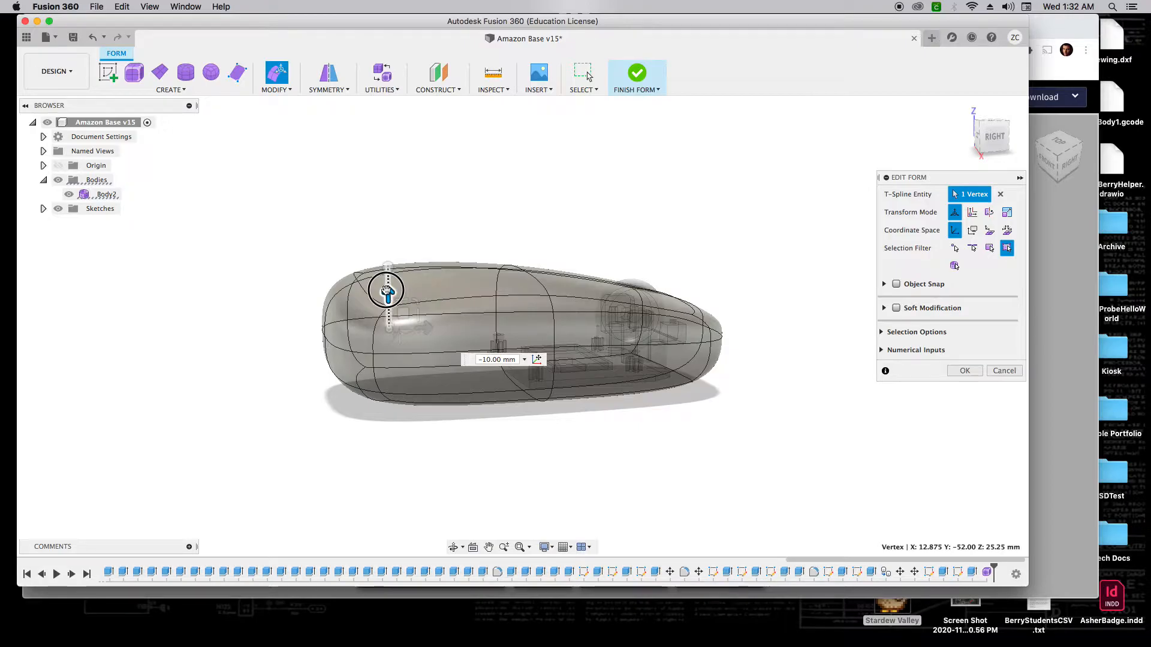
Step: Lower the upper left corner vertex at the form's front end by 10 mm
{"action": "left_click", "coordinate": [1009, 145]}
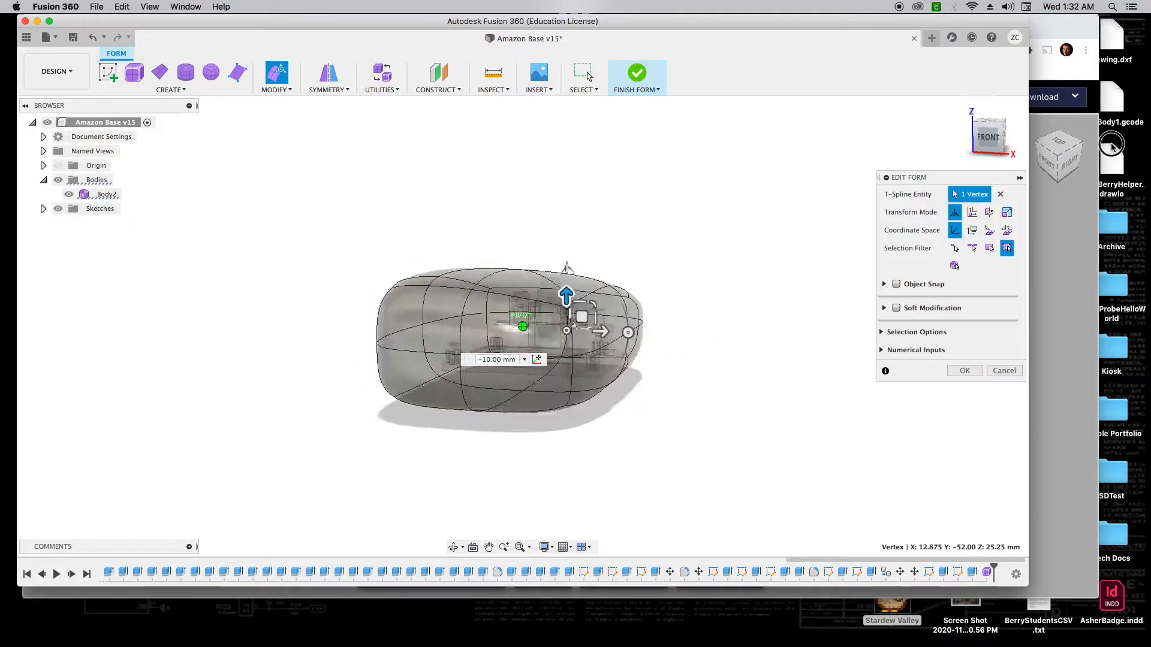
{"action": "left_click", "coordinate": [466, 318]}
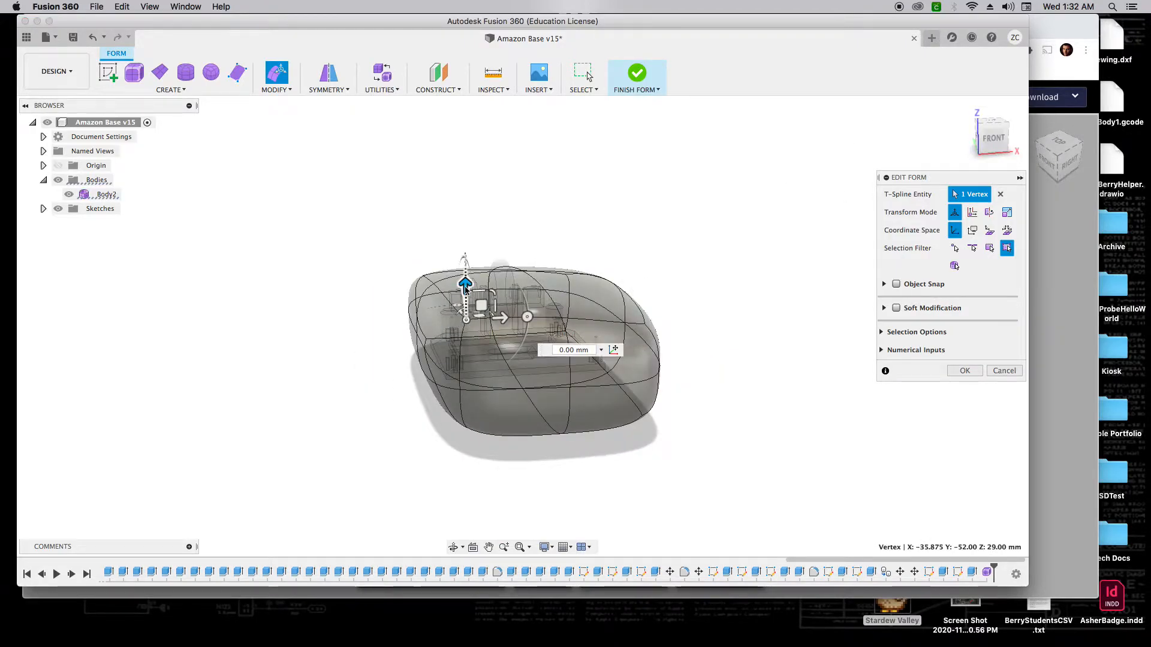
{"action": "left_click_drag", "start_coordinate": [461, 308], "coordinate": [467, 319]}
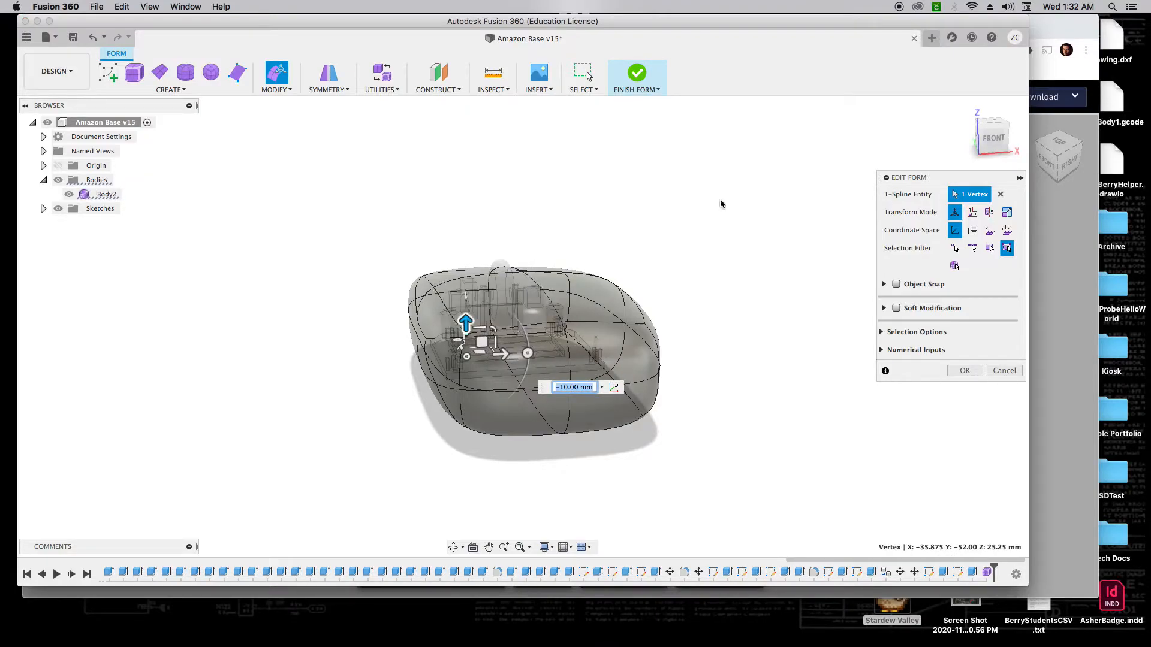
Step: Move the middle vertex on the form's right side inward by 5 mm
{"action": "left_click", "coordinate": [974, 127]}
{"action": "left_click_drag", "start_coordinate": [973, 122], "coordinate": [851, 191]}
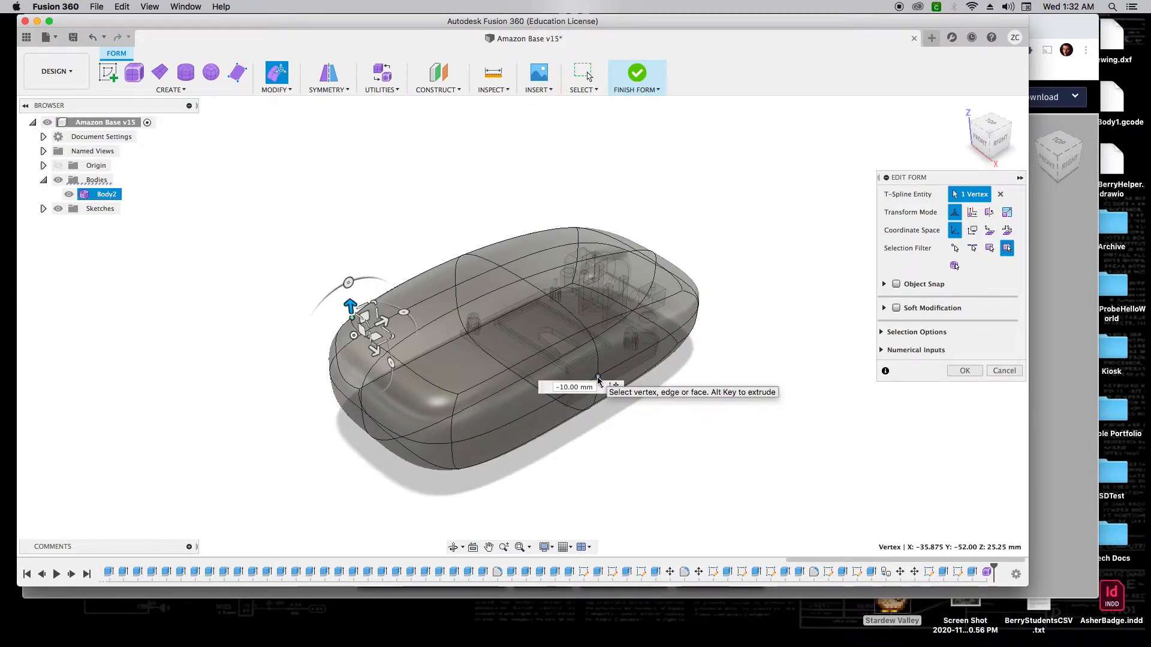
{"action": "left_click", "coordinate": [620, 383]}
{"action": "left_click_drag", "start_coordinate": [625, 393], "coordinate": [616, 391]}
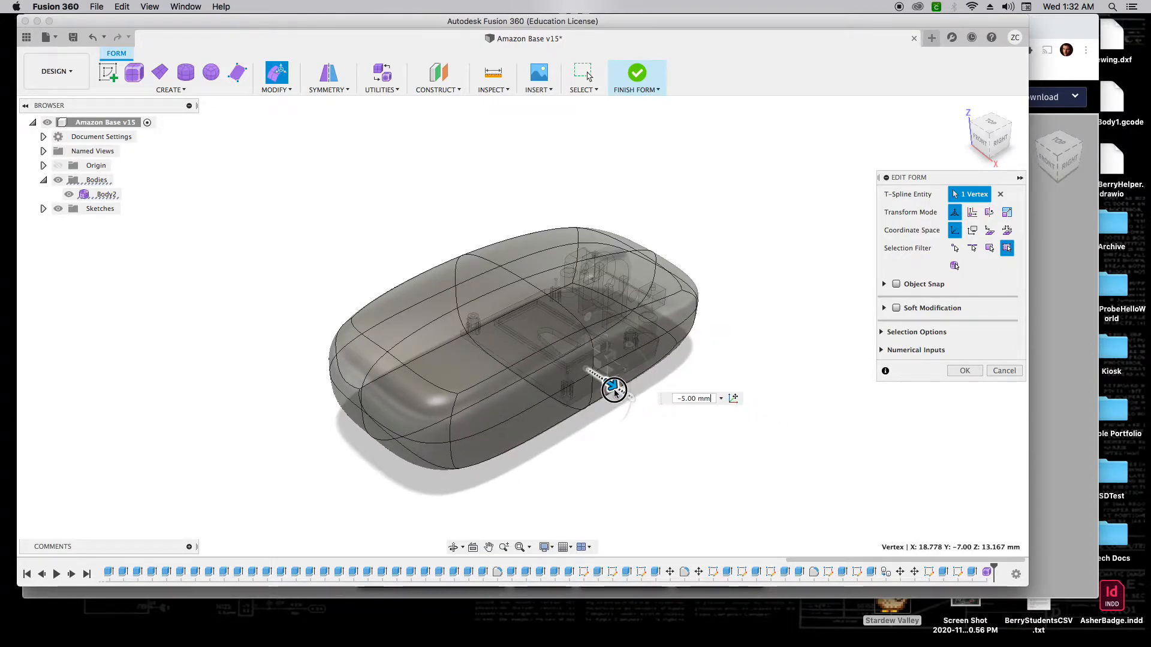
Step: Move the two middle vertices on the form's left side inward by 5 mm each, and lower the upper one by 5 mm
{"action": "left_click_drag", "start_coordinate": [981, 142], "coordinate": [1109, 143]}
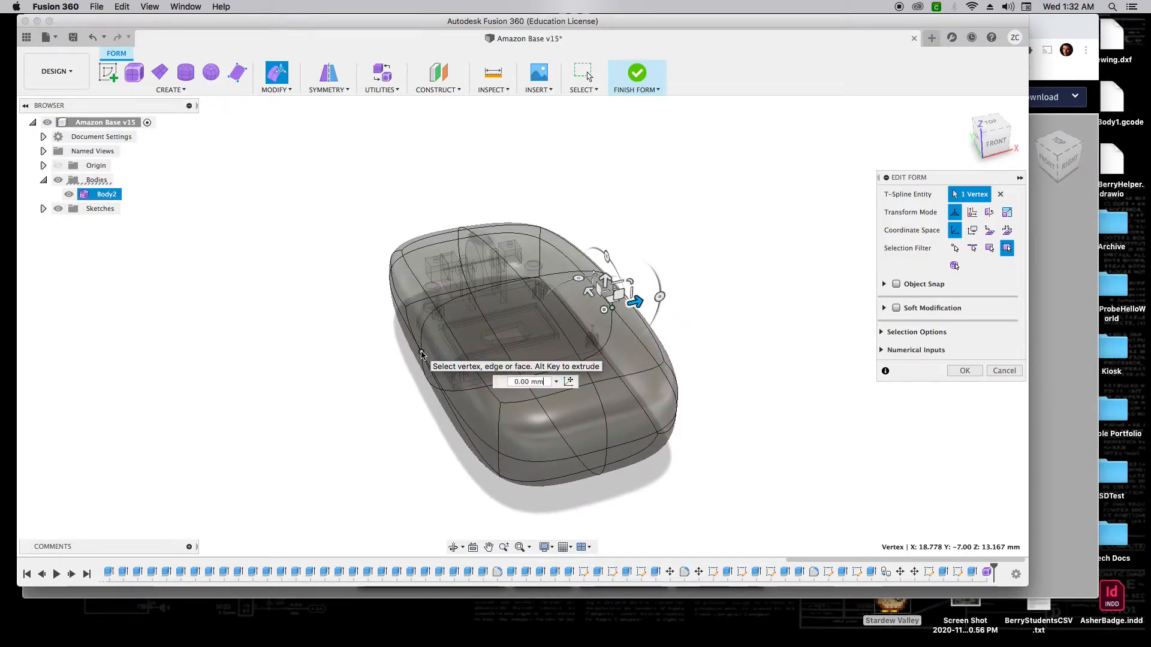
{"action": "left_click", "coordinate": [454, 348]}
{"action": "left_click_drag", "start_coordinate": [467, 340], "coordinate": [471, 341]}
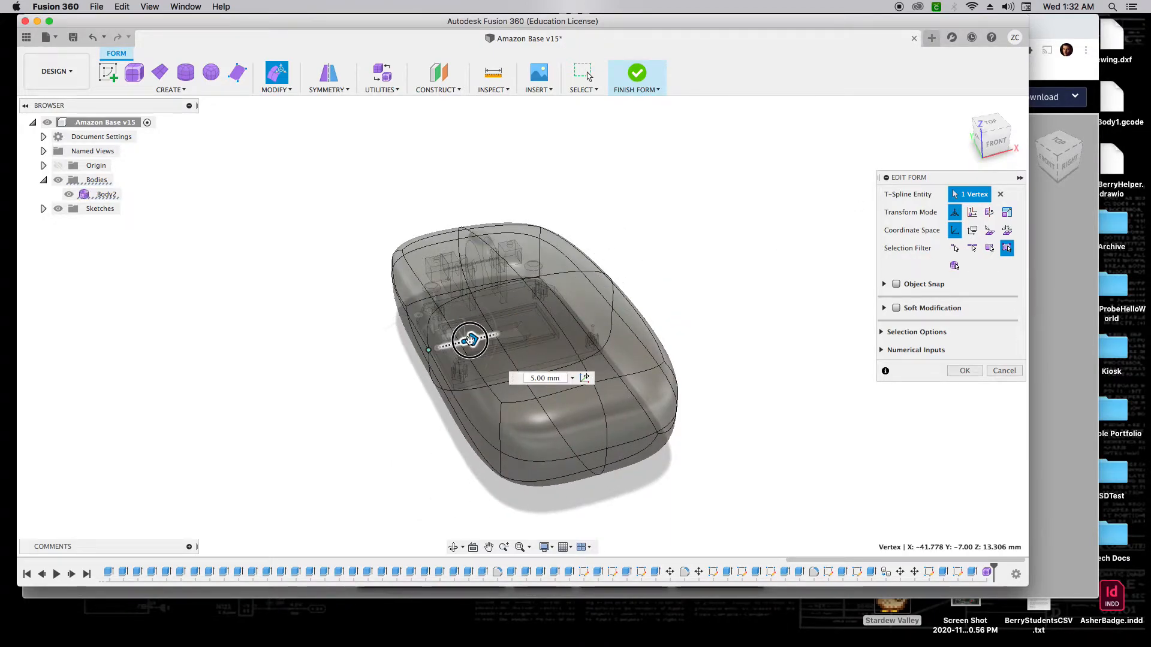
{"action": "left_click", "coordinate": [483, 298]}
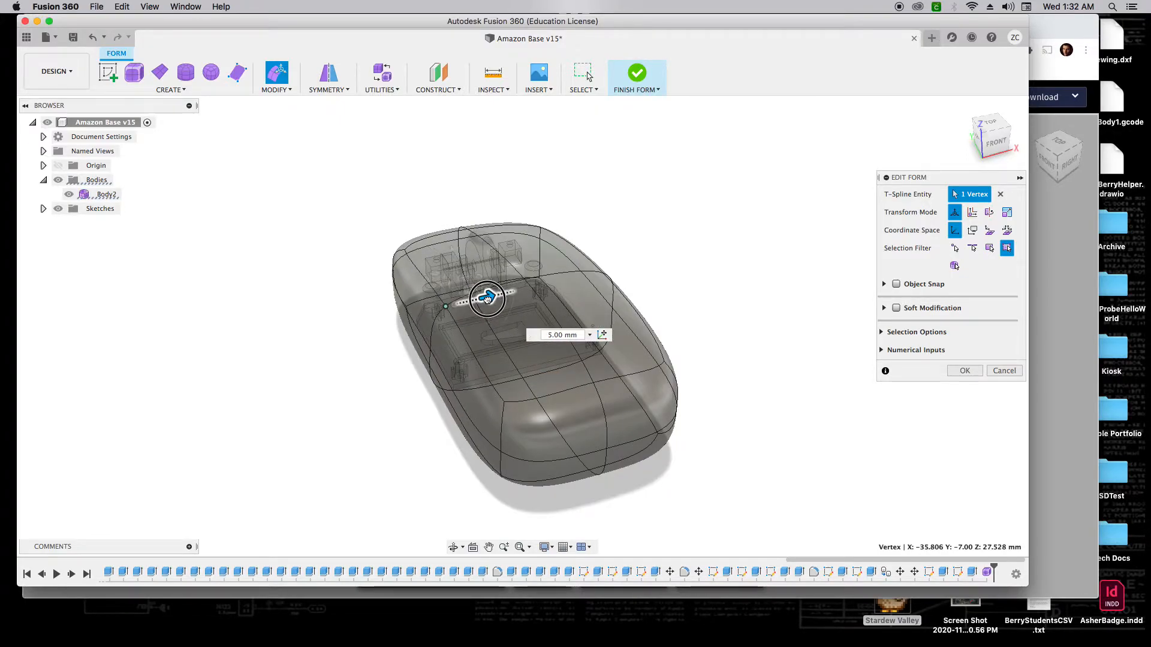
{"action": "left_click_drag", "start_coordinate": [495, 299], "coordinate": [470, 283]}
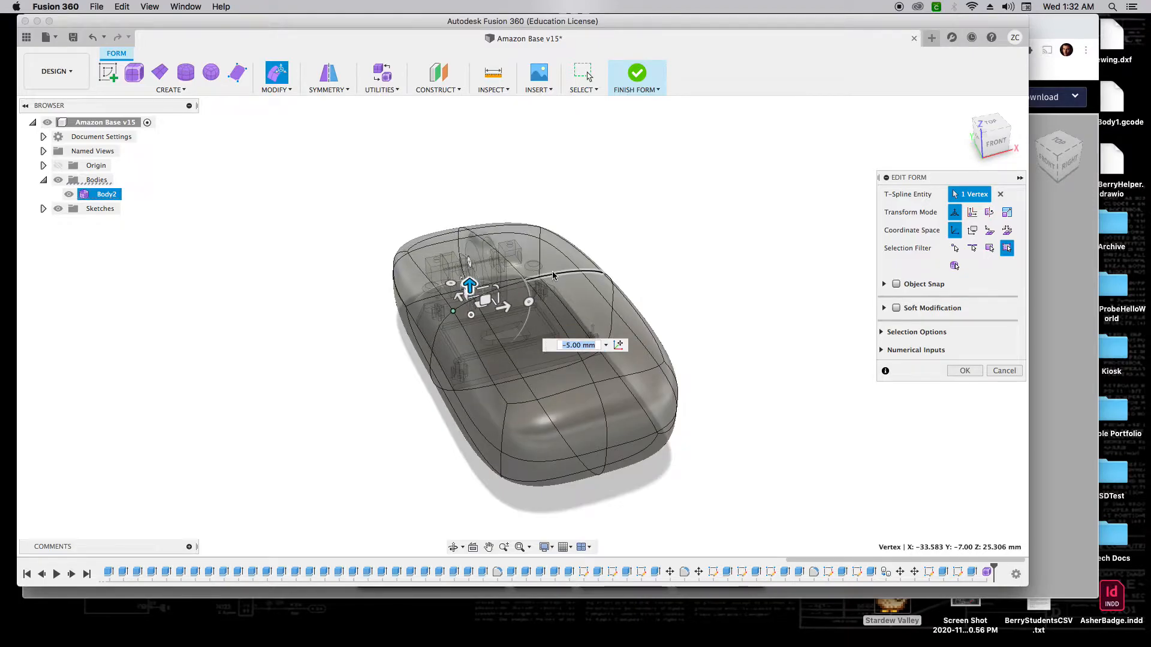
Step: Move the upper middle vertex on the form's right side inward and lower it by 5 mm
{"action": "left_click", "coordinate": [989, 147]}
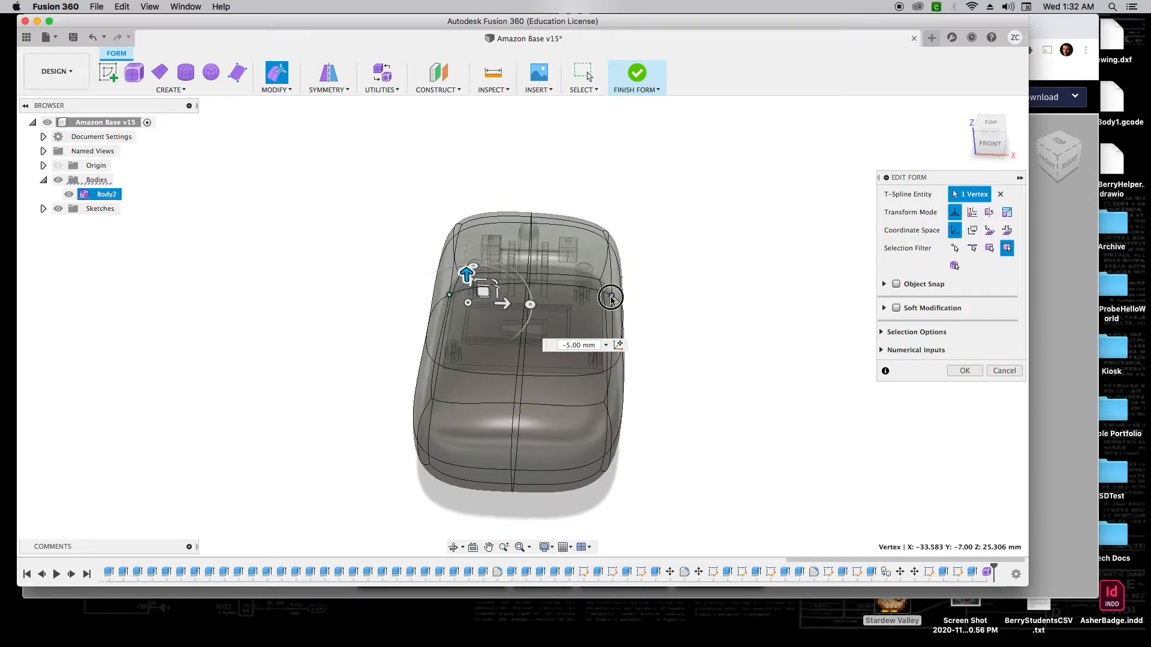
{"action": "left_click", "coordinate": [611, 297]}
{"action": "left_click_drag", "start_coordinate": [649, 298], "coordinate": [622, 298]}
{"action": "left_click_drag", "start_coordinate": [578, 264], "coordinate": [579, 277]}
Step: Accept the vertex edits and finish the form to return to solid modelling
{"action": "mouse_move", "coordinate": [990, 144]}
{"action": "left_mouse_down"}
{"action": "mouse_move", "coordinate": [884, 113]}
{"action": "mouse_move", "coordinate": [854, 117]}
{"action": "mouse_move", "coordinate": [845, 144]}
{"action": "mouse_move", "coordinate": [836, 114]}
{"action": "mouse_move", "coordinate": [969, 116]}
{"action": "mouse_move", "coordinate": [893, 145]}
{"action": "left_mouse_up"}
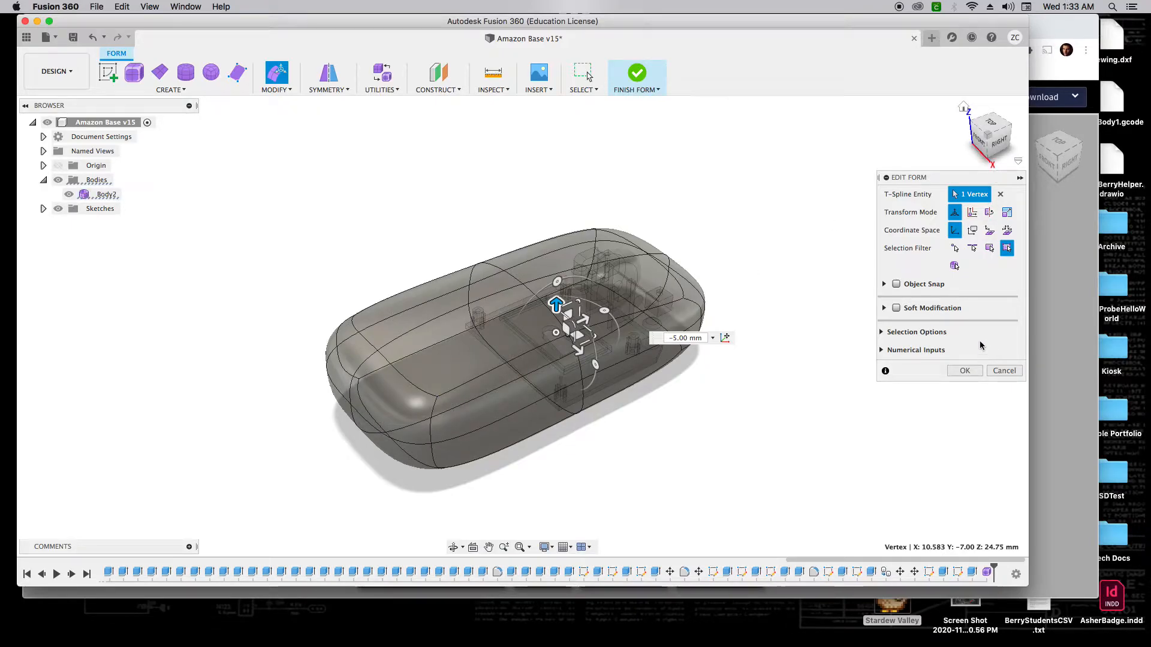
{"action": "left_click", "coordinate": [981, 146]}
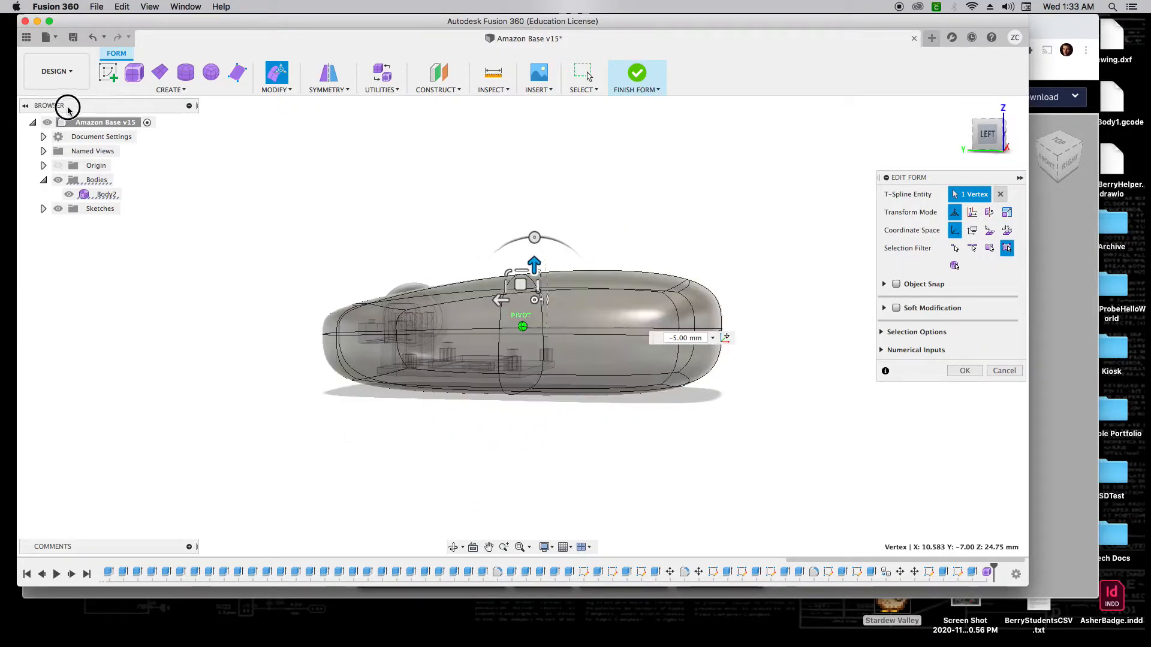
{"action": "left_click_drag", "start_coordinate": [1144, 111], "coordinate": [837, 136]}
{"action": "left_click", "coordinate": [965, 371]}
{"action": "left_click", "coordinate": [639, 77]}
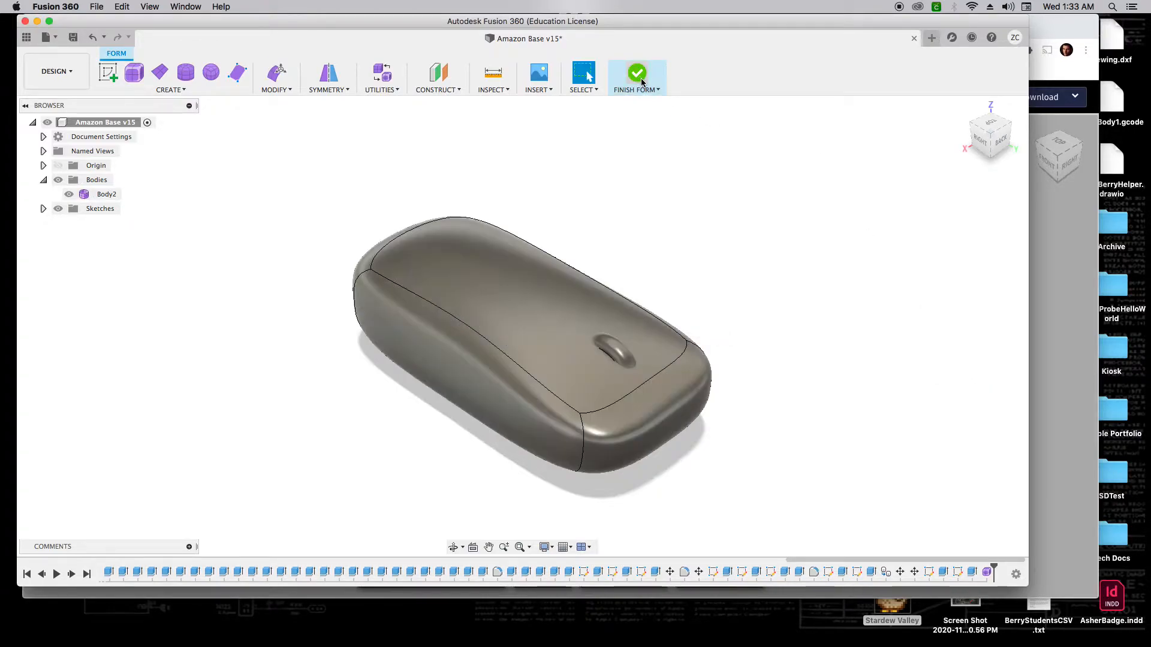
Step: Examine the finished mouse body from the side, above and behind, checking its overall shape and underside edge
{"action": "left_click", "coordinate": [992, 133]}
{"action": "middle_click_drag", "start_coordinate": [1037, 118], "coordinate": [745, 107], "text": "shift"}
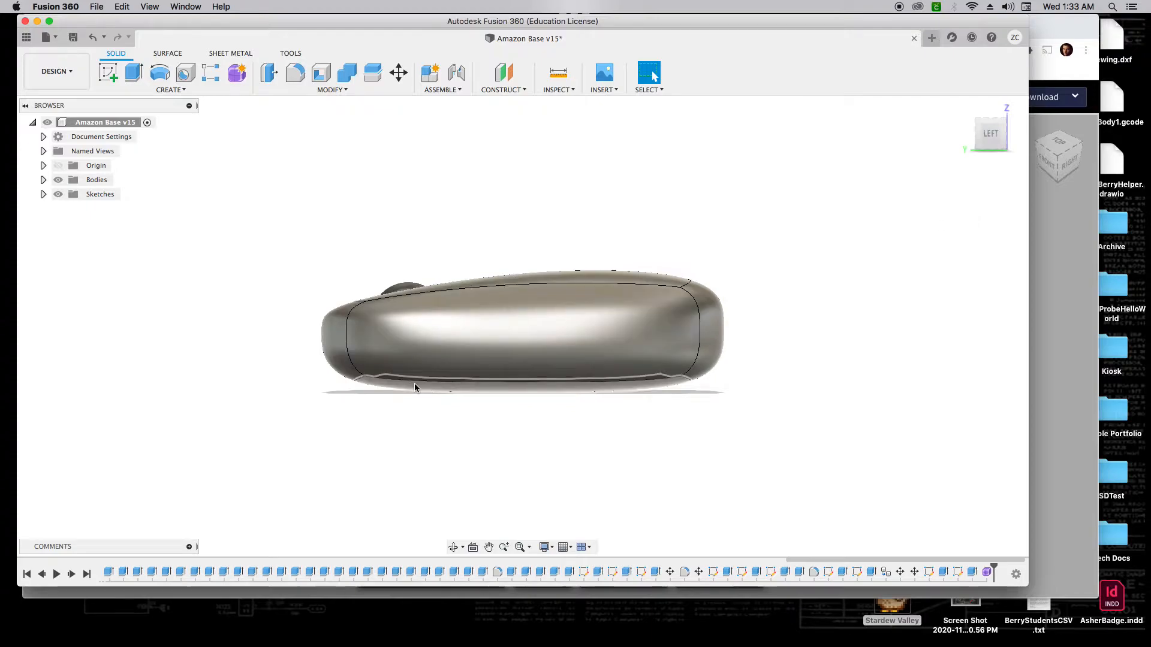
{"action": "mouse_move", "coordinate": [978, 151]}
{"action": "middle_mouse_down", "text": "shift"}
{"action": "mouse_move", "coordinate": [1004, 179]}
{"action": "mouse_move", "coordinate": [1003, 217]}
{"action": "mouse_move", "coordinate": [969, 211]}
{"action": "mouse_move", "coordinate": [981, 210]}
{"action": "middle_mouse_up", "text": "shift"}
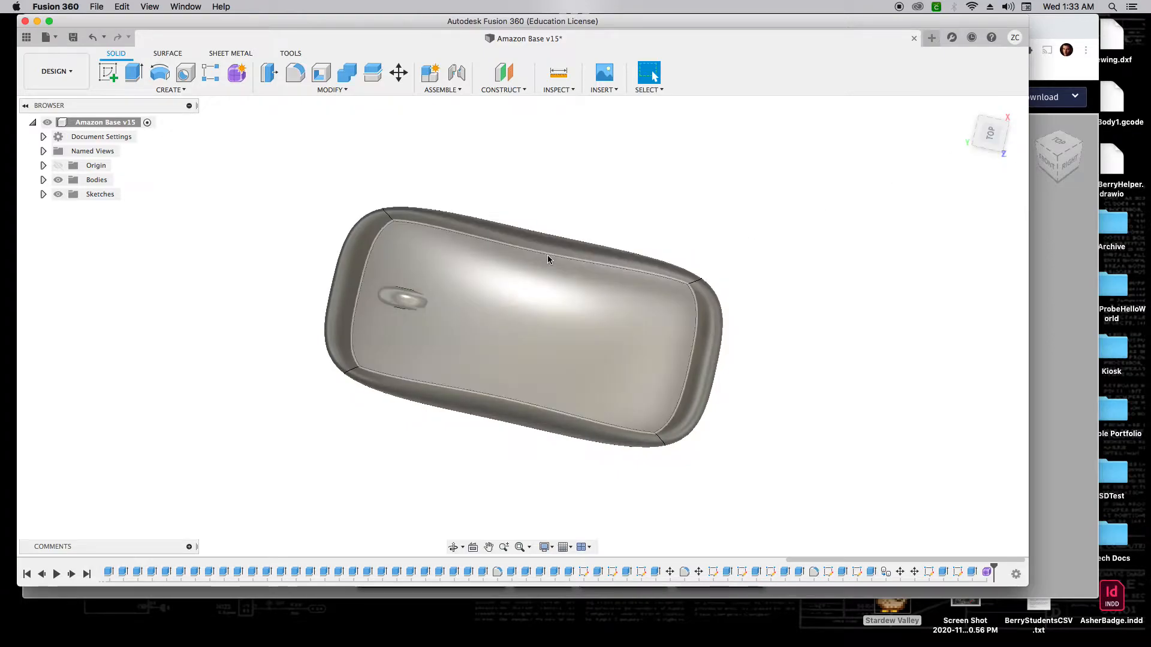
{"action": "mouse_move", "coordinate": [982, 147]}
{"action": "middle_mouse_down", "text": "shift"}
{"action": "mouse_move", "coordinate": [1047, 82]}
{"action": "mouse_move", "coordinate": [1033, 84]}
{"action": "middle_mouse_up", "text": "shift"}
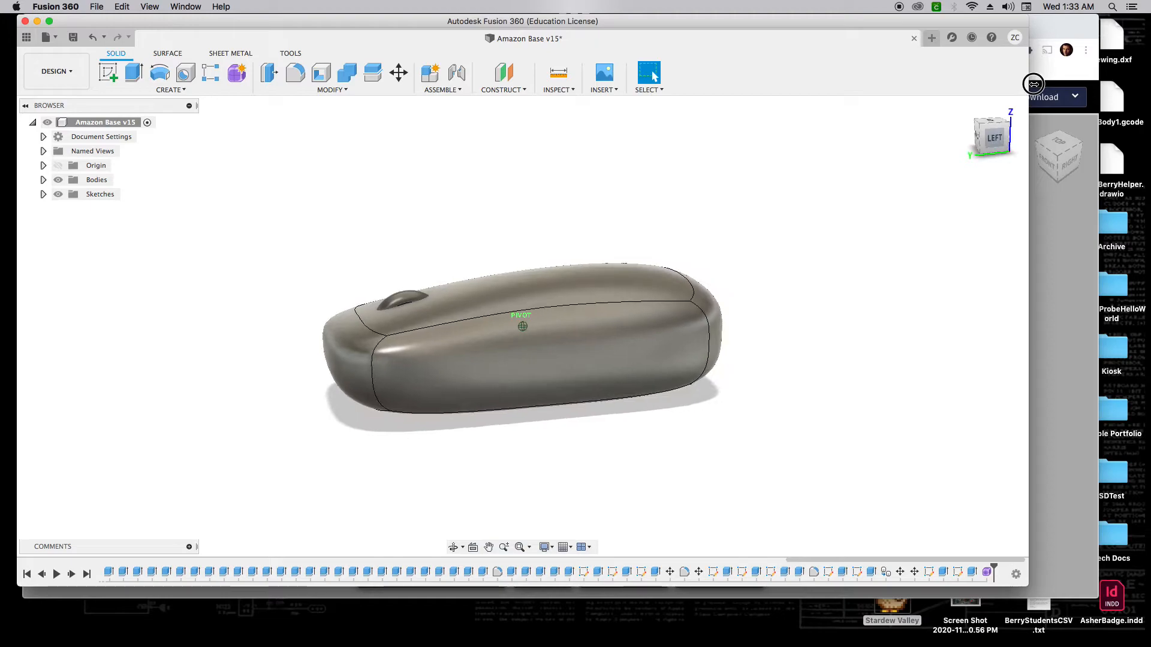
{"action": "mouse_move", "coordinate": [987, 153]}
{"action": "middle_mouse_down", "text": "shift"}
{"action": "mouse_move", "coordinate": [990, 131]}
{"action": "mouse_move", "coordinate": [1013, 147]}
{"action": "middle_mouse_up", "text": "shift"}
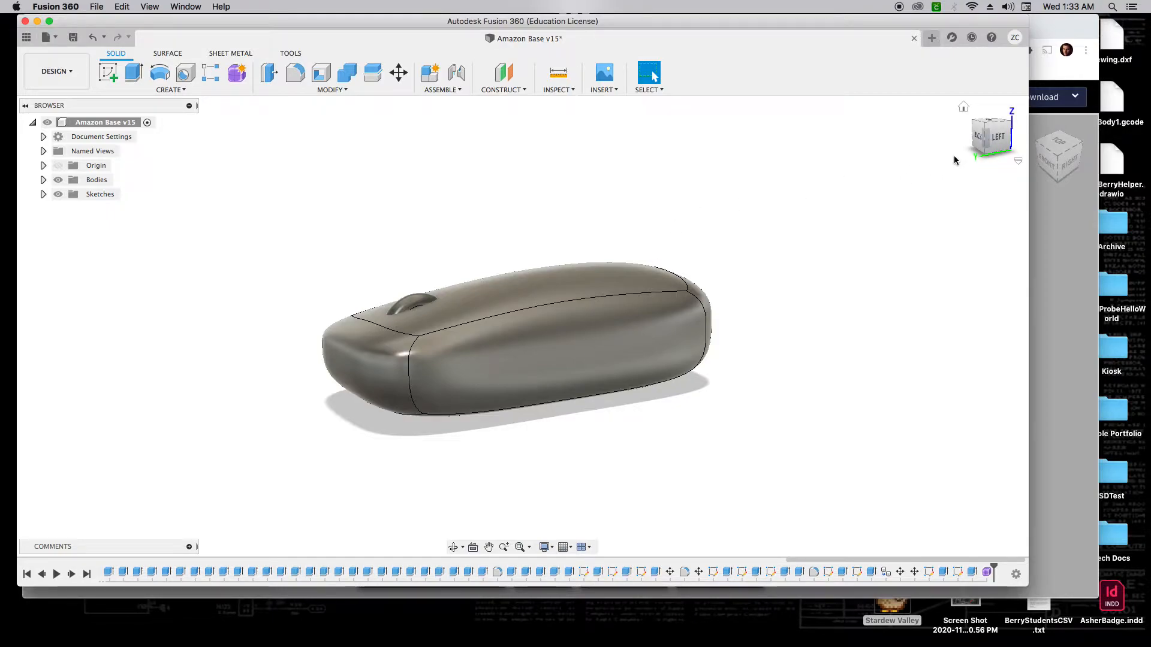
{"action": "mouse_move", "coordinate": [1000, 141]}
{"action": "left_mouse_down"}
{"action": "mouse_move", "coordinate": [982, 127]}
{"action": "mouse_move", "coordinate": [989, 142]}
{"action": "left_mouse_up"}
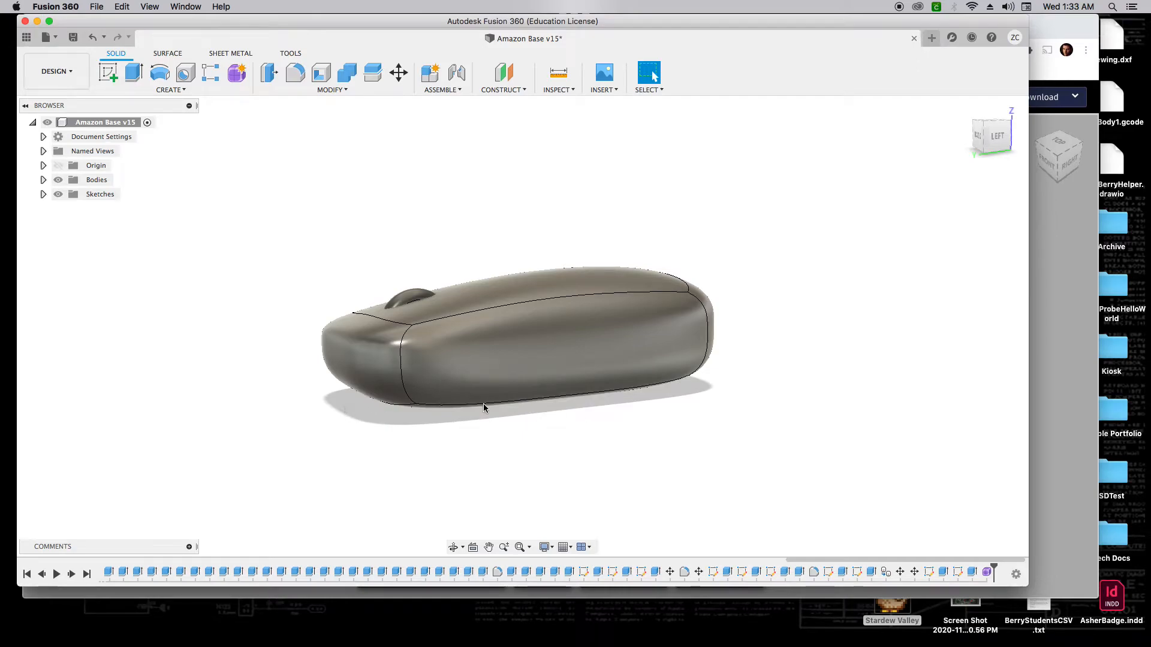
{"action": "left_click", "coordinate": [999, 150]}
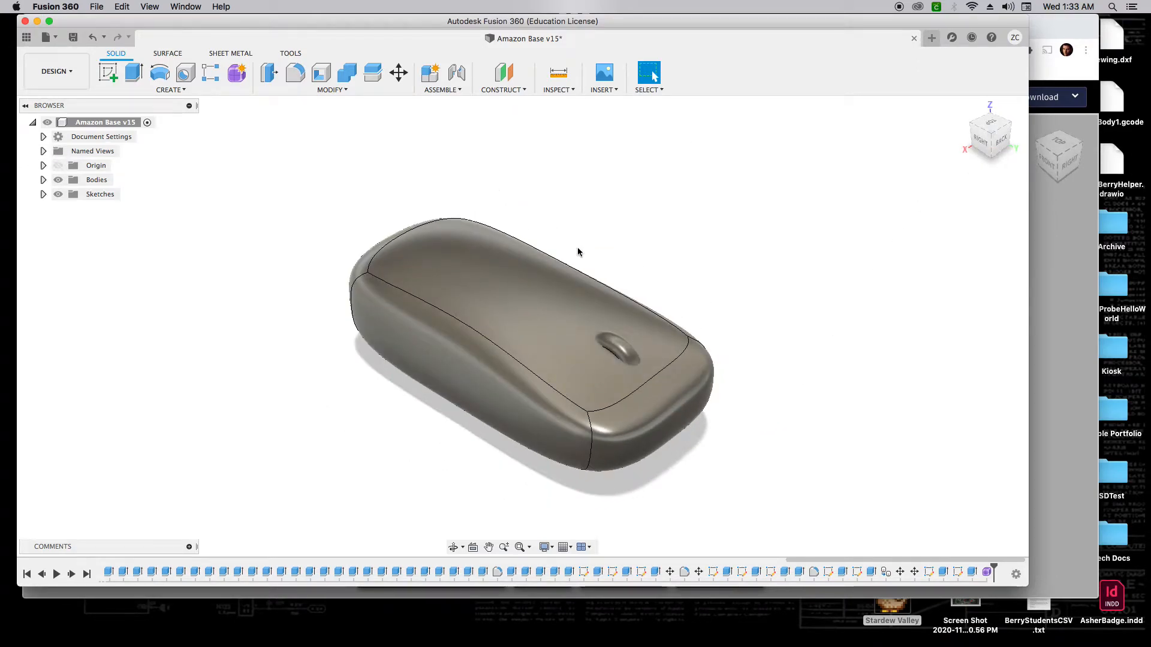
{"action": "scroll", "coordinate": [576, 249], "scroll_direction": "down", "scroll_amount": 2}
Step: Sketch a center rectangle on the horizontal origin plane, centred on the mouse body and enclosing its whole outline
{"action": "mouse_move", "coordinate": [999, 138]}
{"action": "left_mouse_down"}
{"action": "mouse_move", "coordinate": [1075, 162]}
{"action": "mouse_move", "coordinate": [1055, 163]}
{"action": "left_mouse_up"}
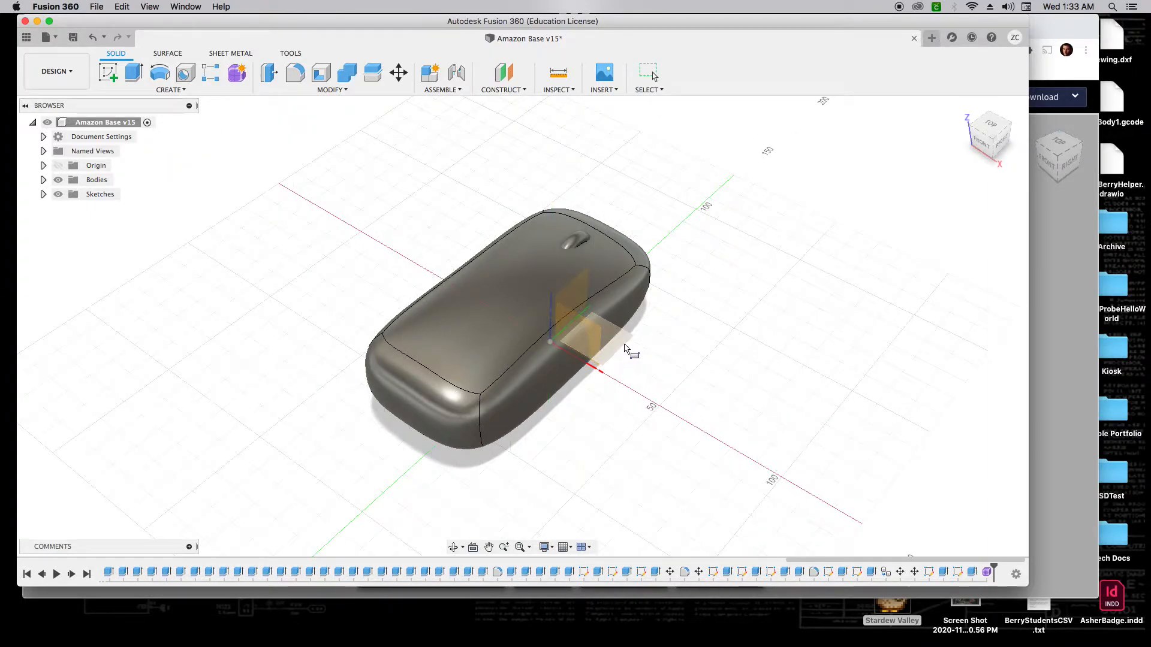
{"action": "left_click", "coordinate": [628, 347]}
{"action": "key", "text": "r"}
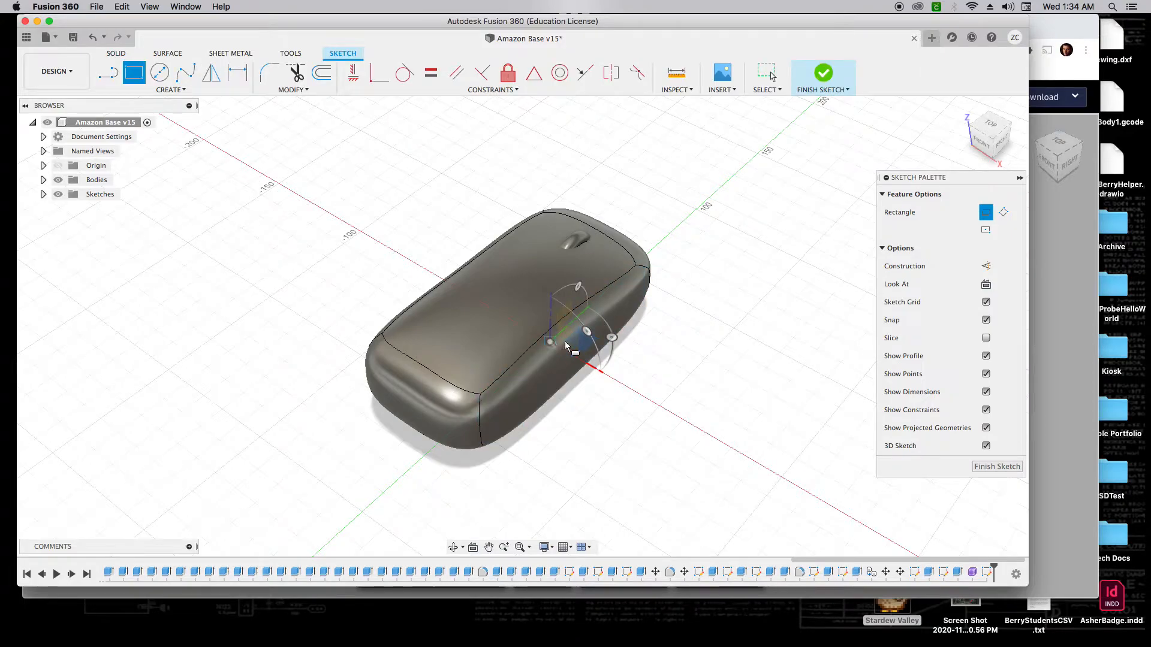
{"action": "left_click", "coordinate": [985, 230]}
{"action": "left_click", "coordinate": [986, 121]}
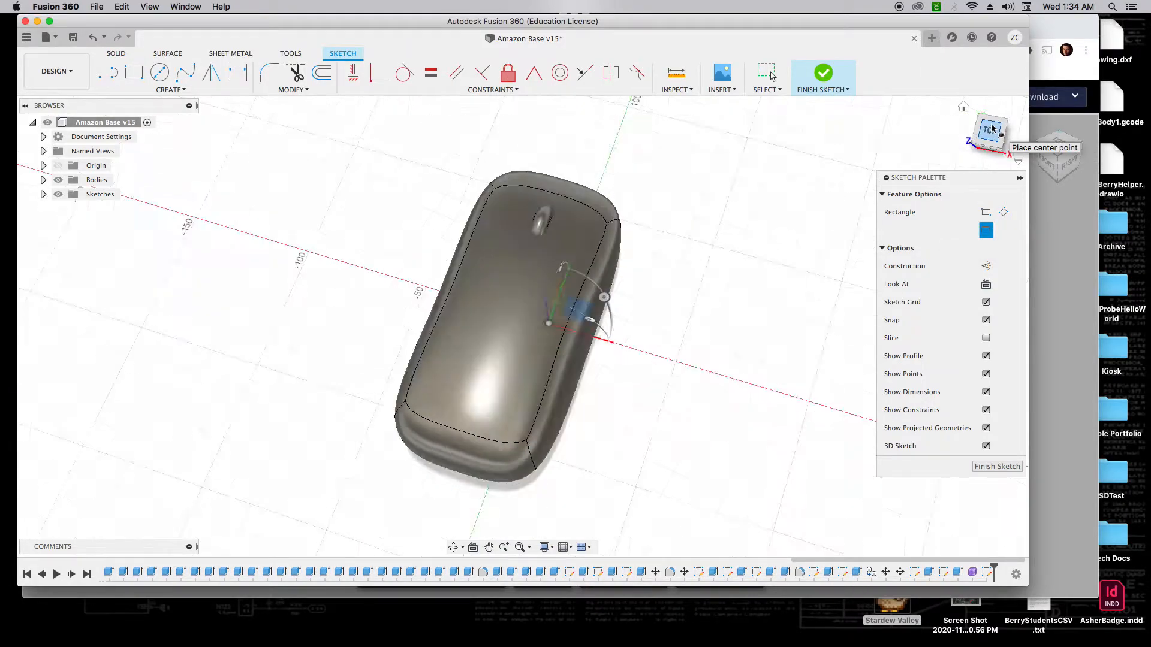
{"action": "left_click", "coordinate": [513, 320]}
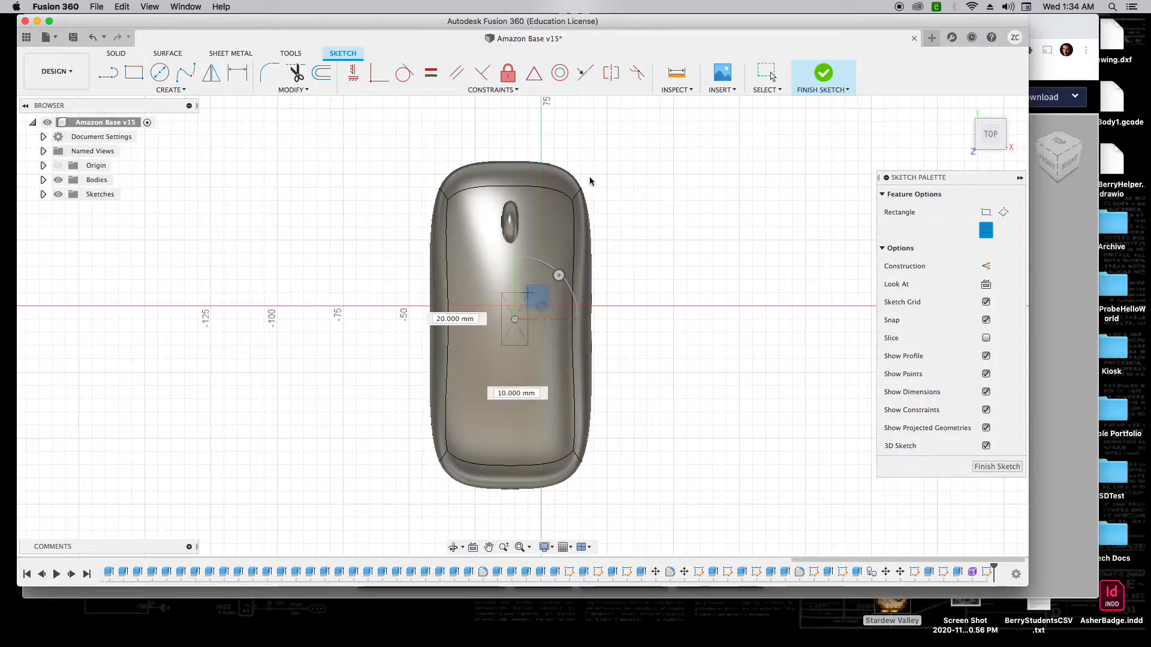
{"action": "left_click", "coordinate": [630, 130]}
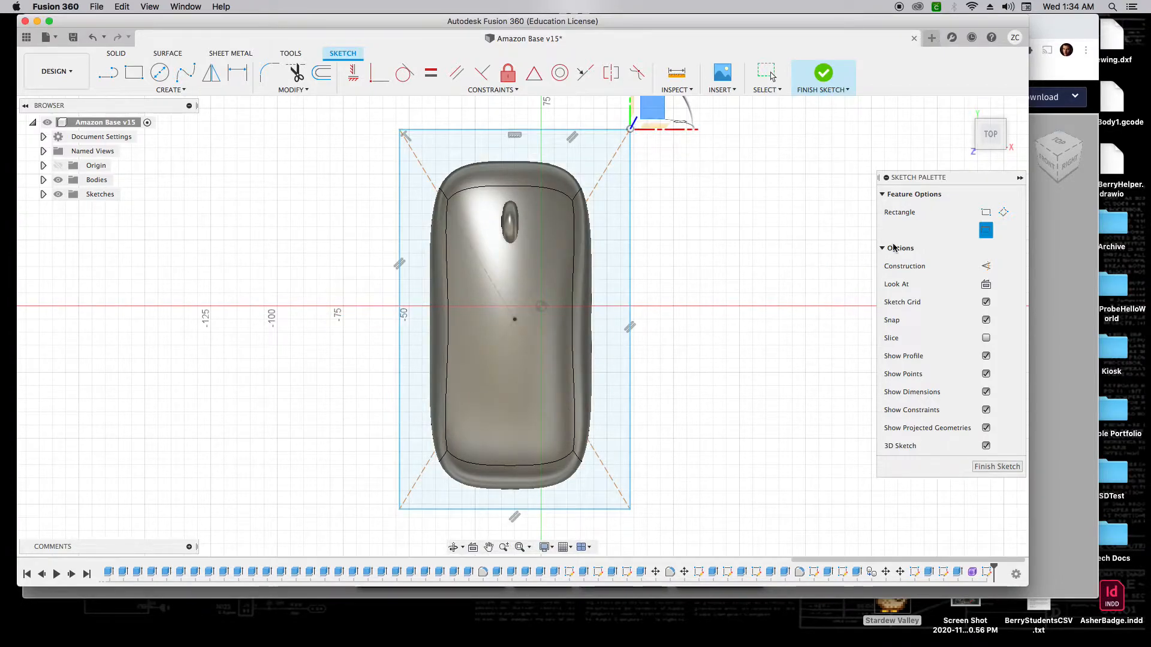
Step: Extrude the rectangle upward 10 mm as a new body
{"action": "left_click_drag", "start_coordinate": [983, 123], "coordinate": [848, 319]}
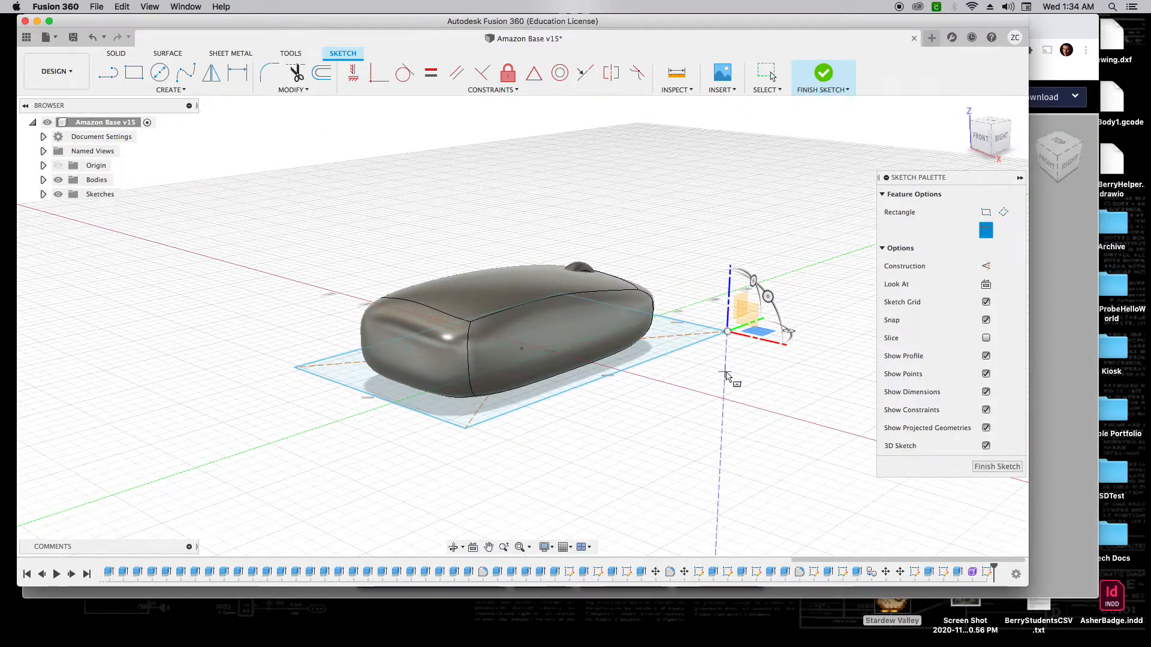
{"action": "key", "text": "e"}
{"action": "left_click", "coordinate": [530, 348]}
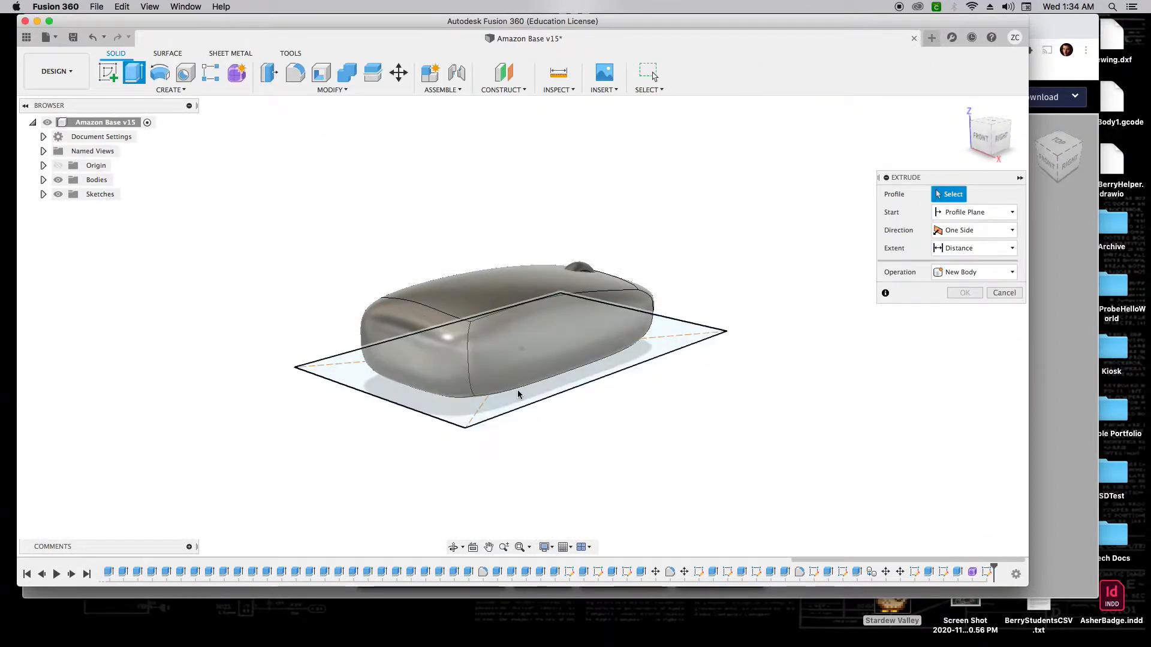
{"action": "left_click", "coordinate": [557, 392]}
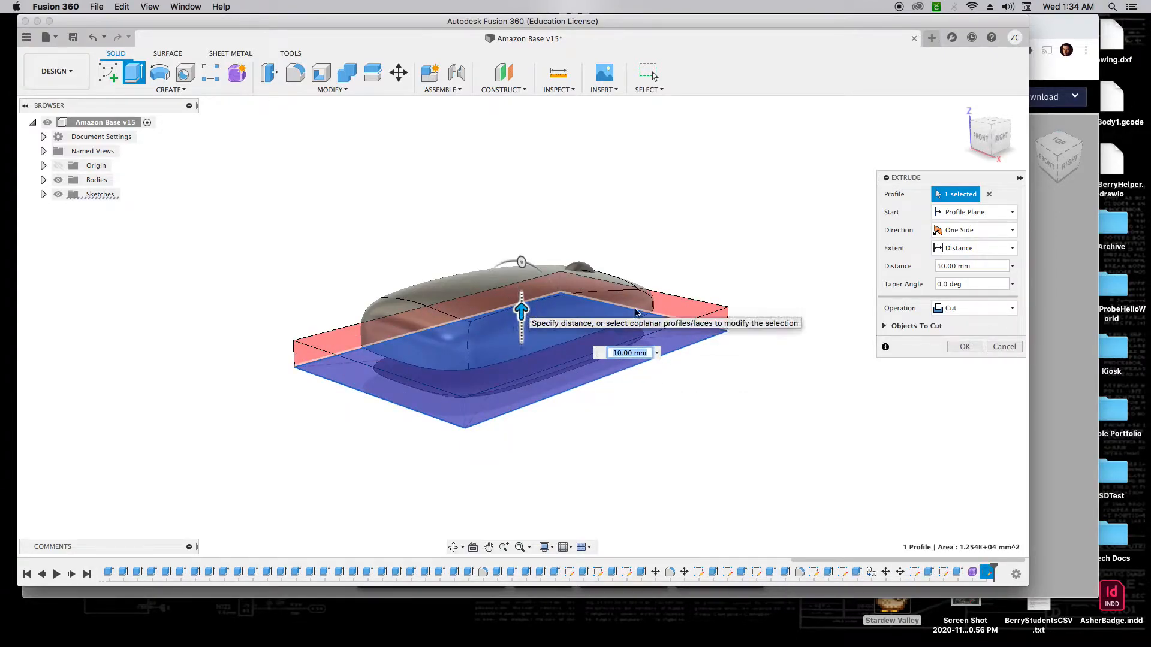
{"action": "left_click", "coordinate": [966, 311]}
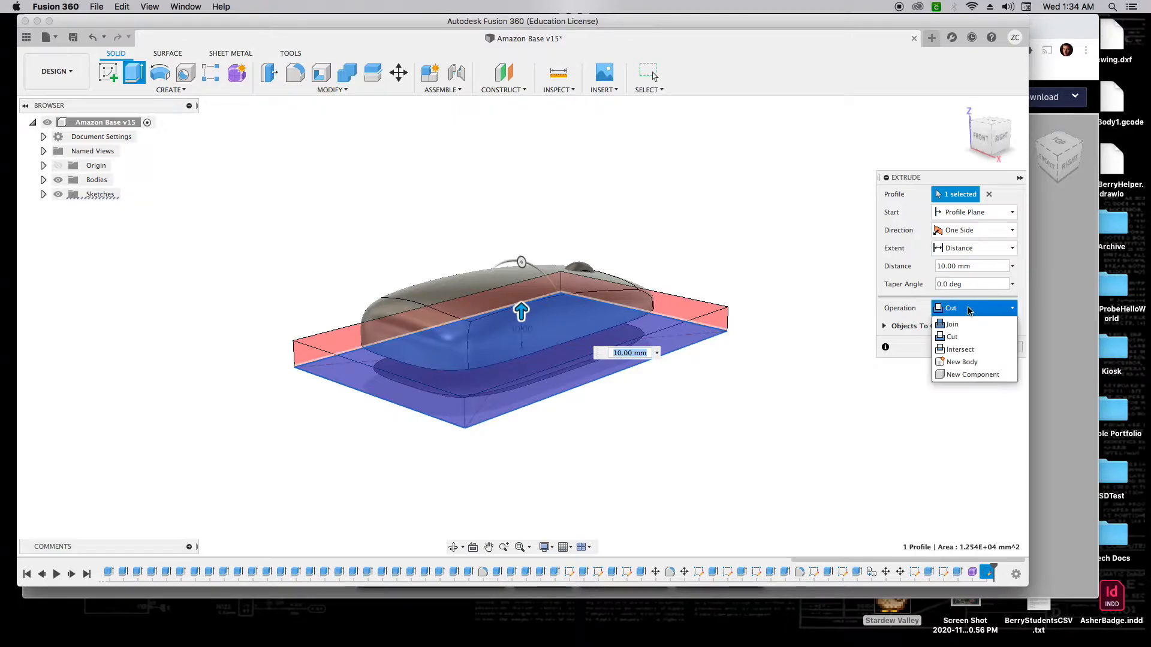
{"action": "left_click", "coordinate": [963, 361]}
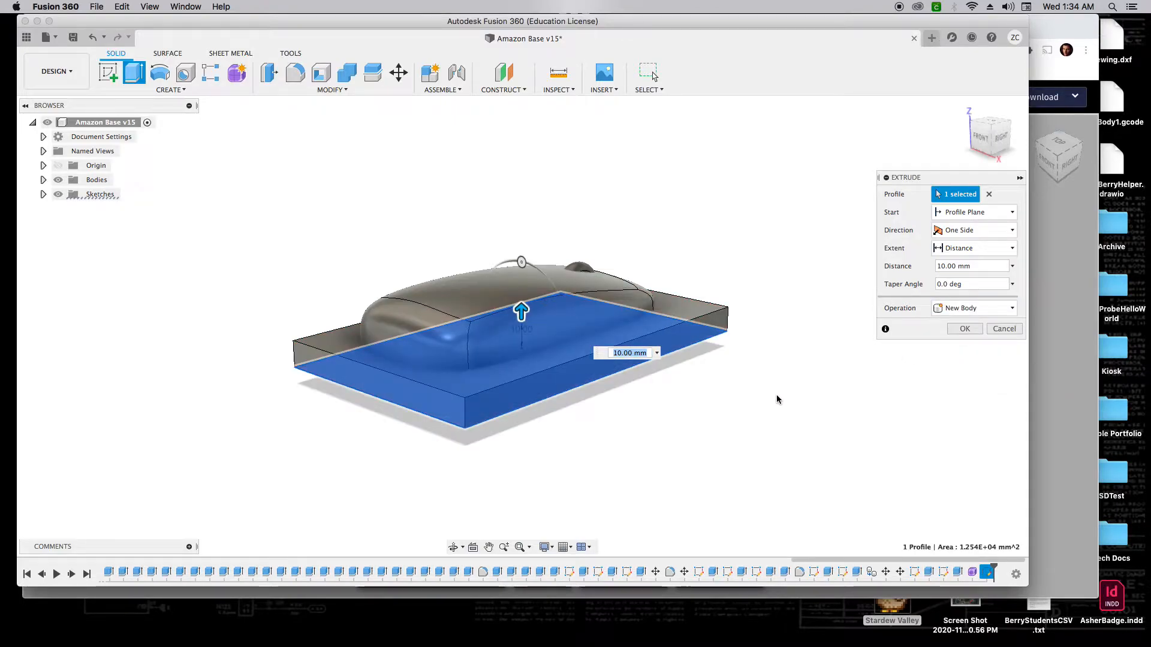
{"action": "left_click", "coordinate": [963, 329]}
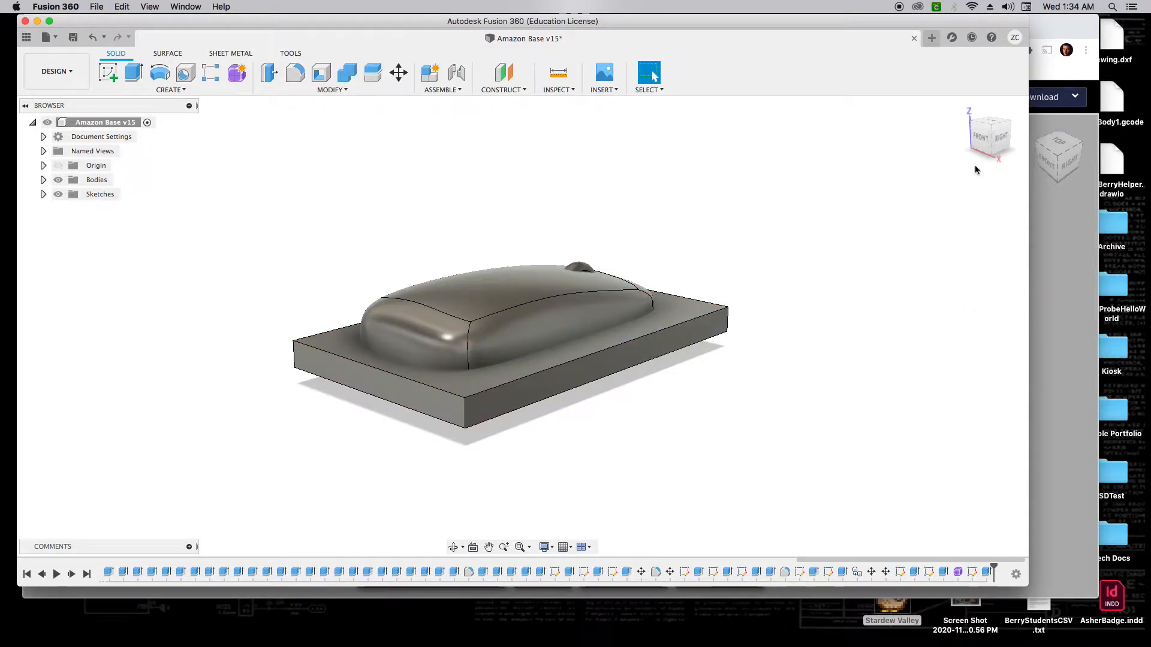
Step: Rename the sculpted mouse-shaped body, Body7, as Mouse
{"action": "left_click", "coordinate": [987, 144]}
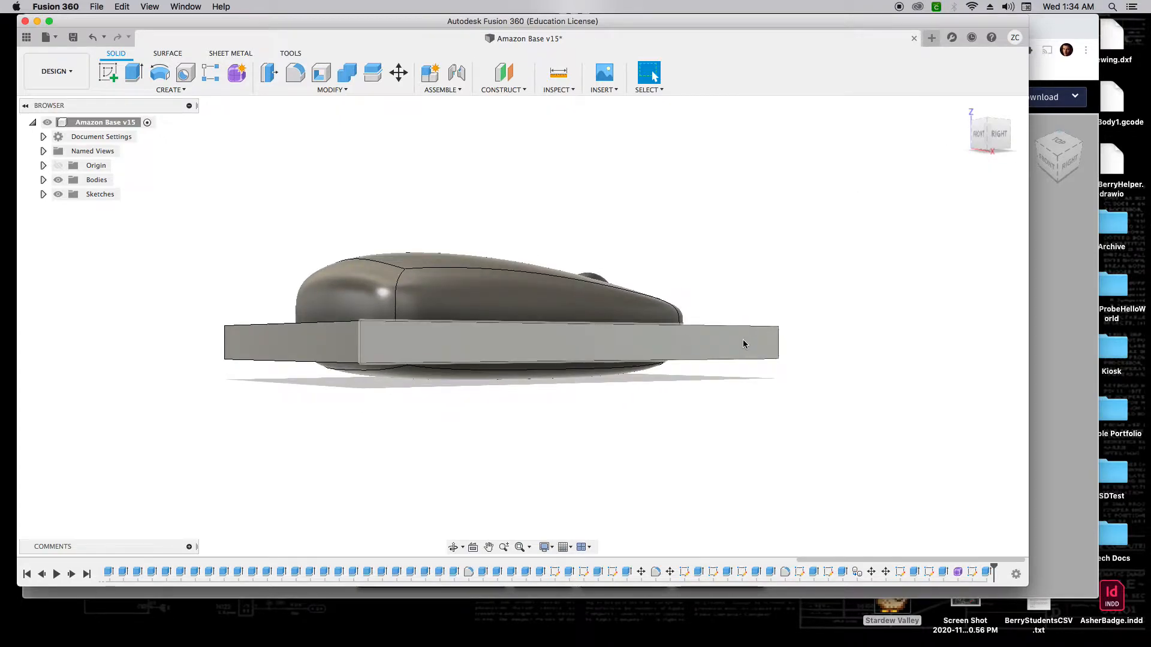
{"action": "left_click_drag", "start_coordinate": [992, 150], "coordinate": [976, 167]}
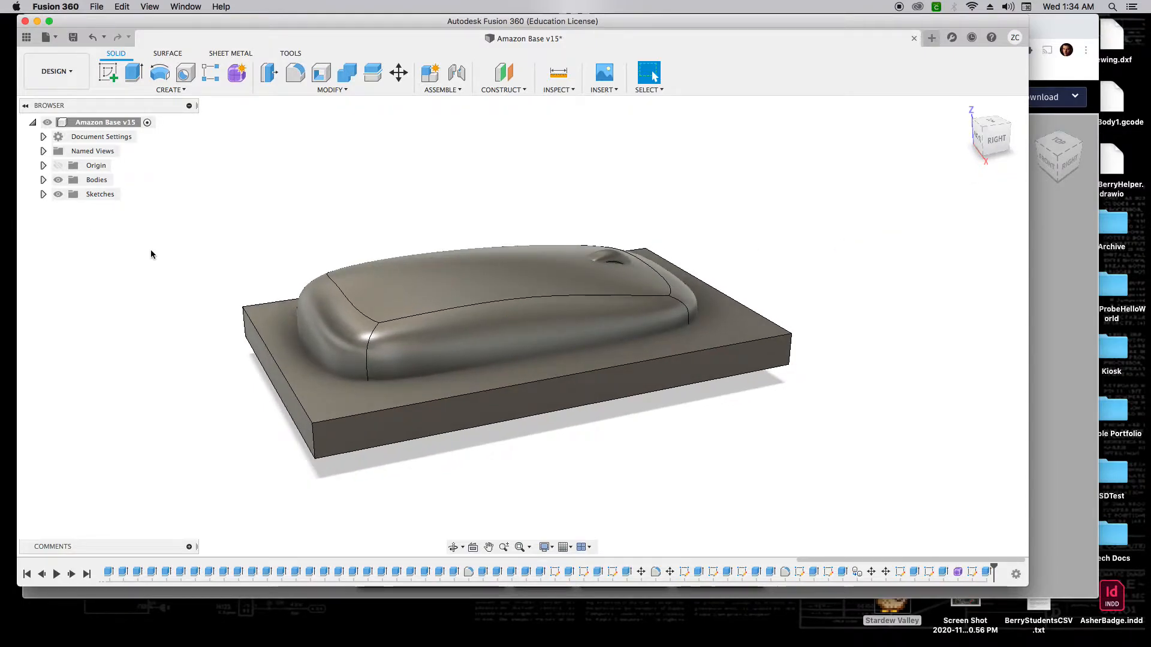
{"action": "left_click", "coordinate": [43, 180]}
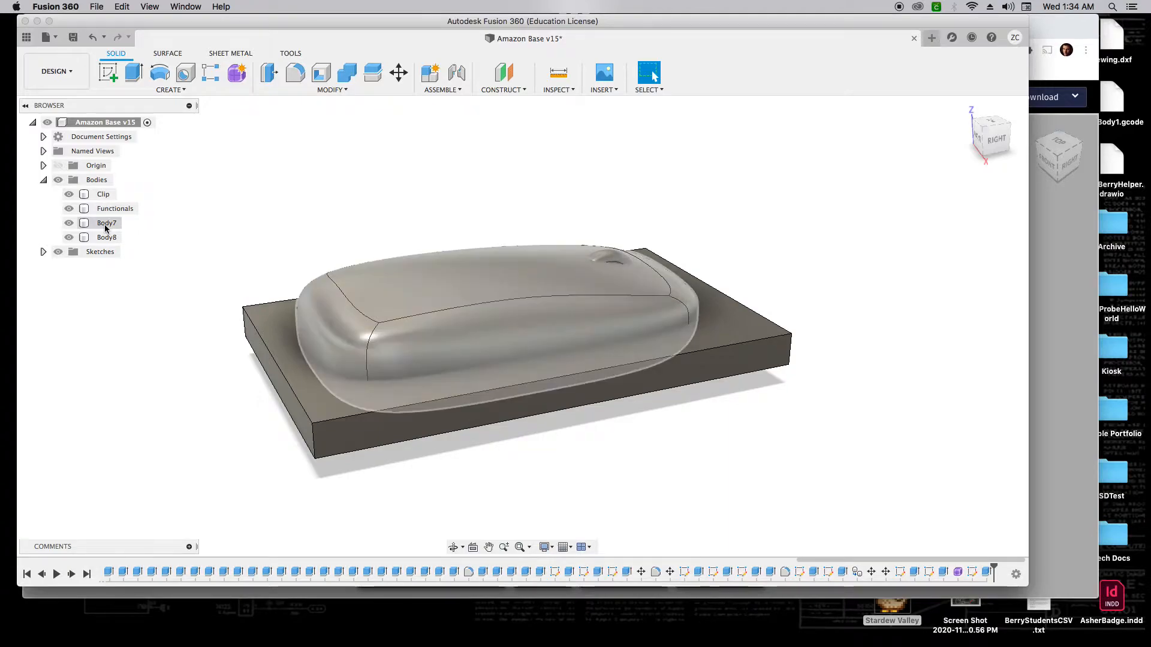
{"action": "left_click", "coordinate": [106, 223]}
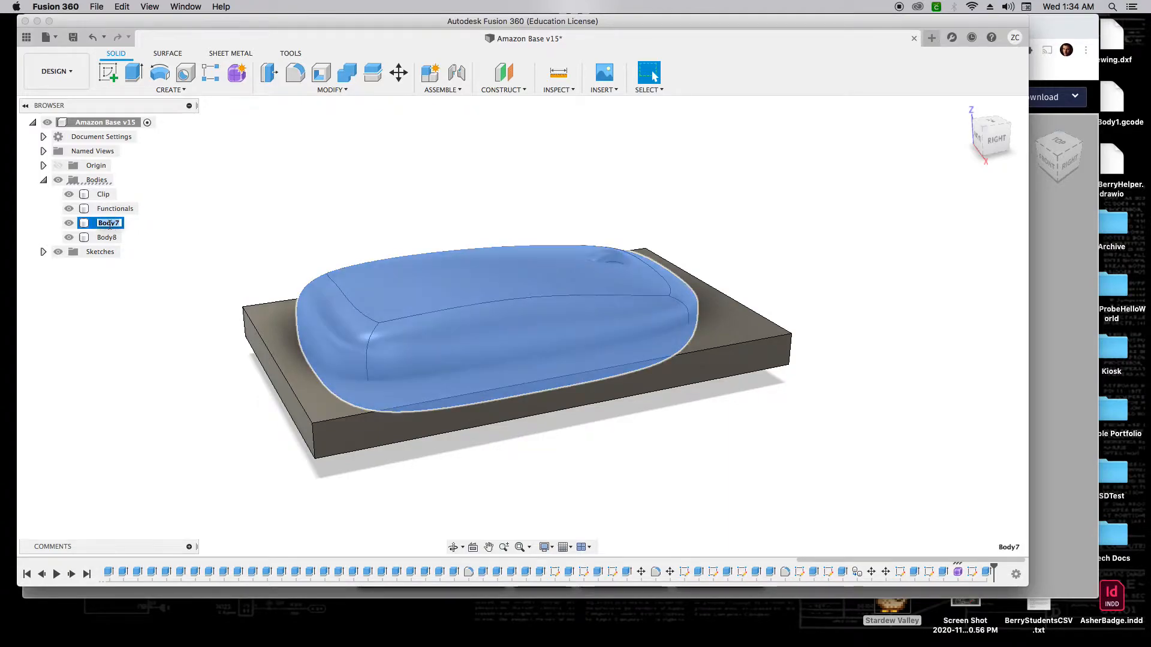
{"action": "key", "text": "Return"}
Step: Set the opacity of the Mouse body to 80%
{"action": "left_click", "coordinate": [109, 239]}
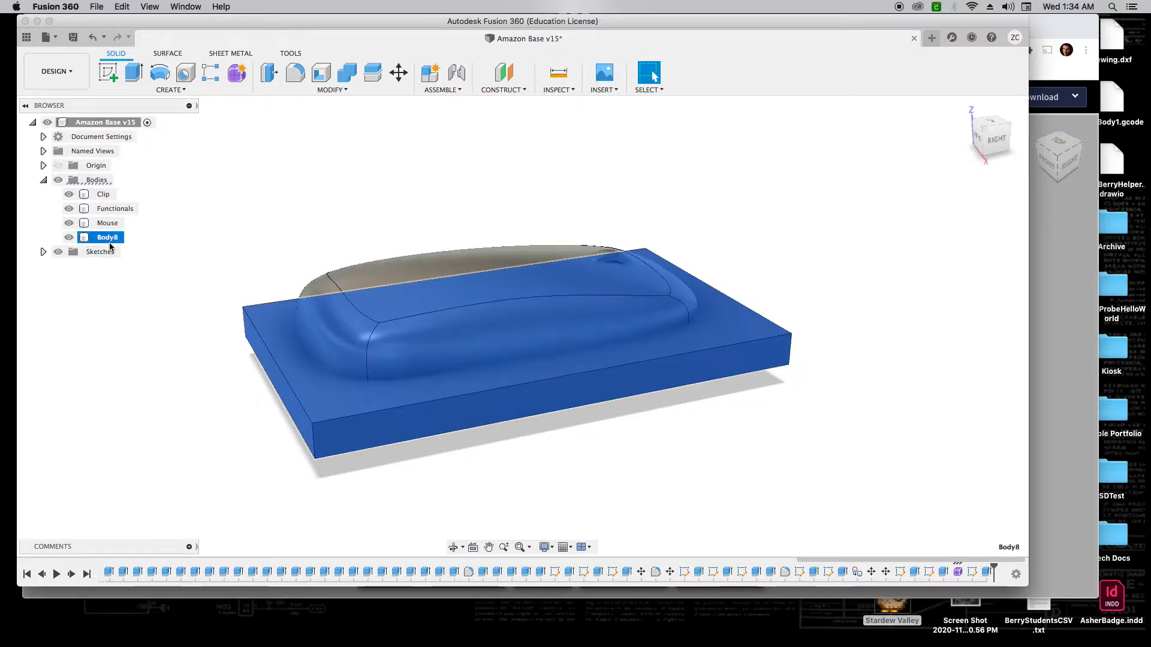
{"action": "left_click", "coordinate": [106, 225]}
{"action": "right_click", "coordinate": [109, 226]}
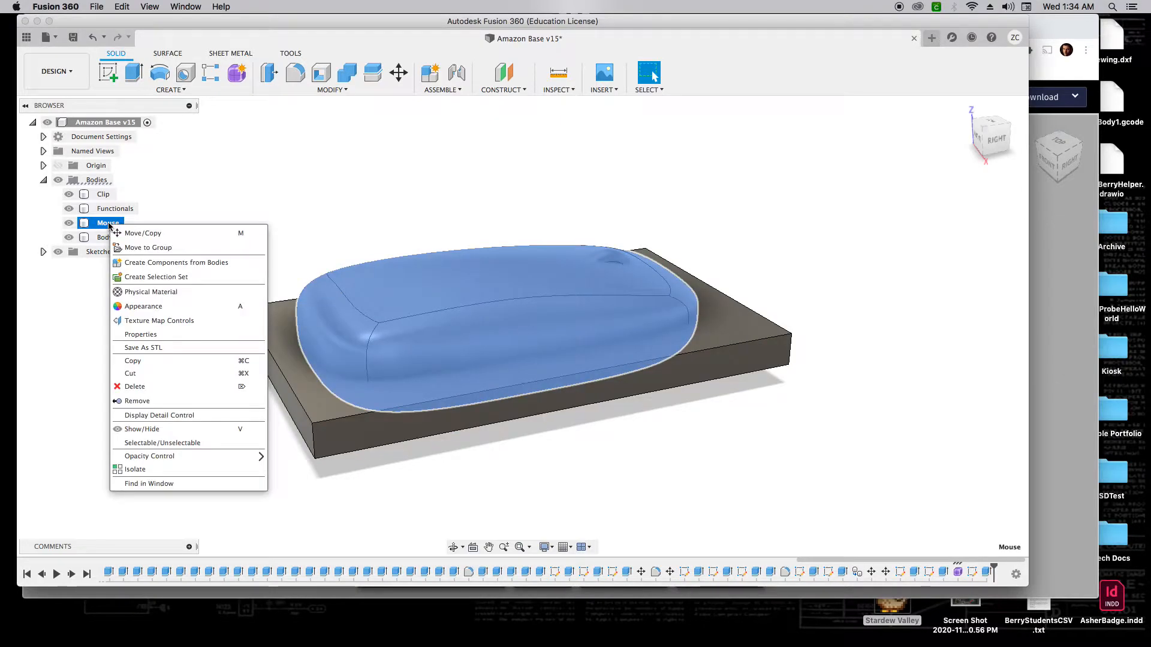
{"action": "mouse_move", "coordinate": [186, 456]}
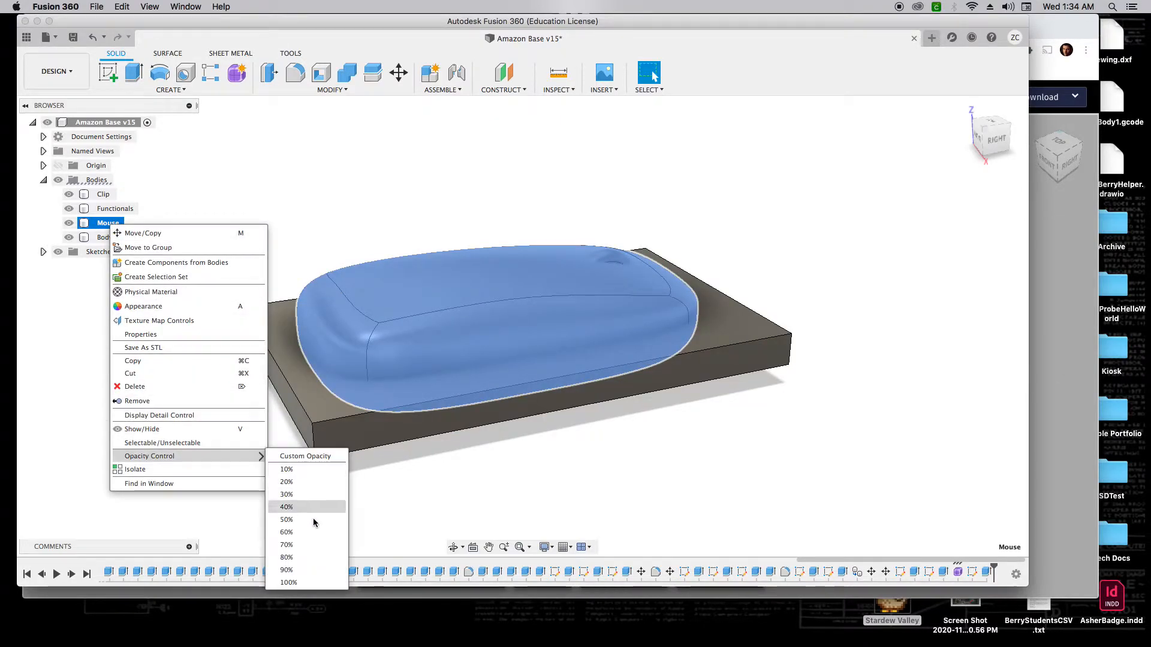
{"action": "left_click", "coordinate": [307, 559]}
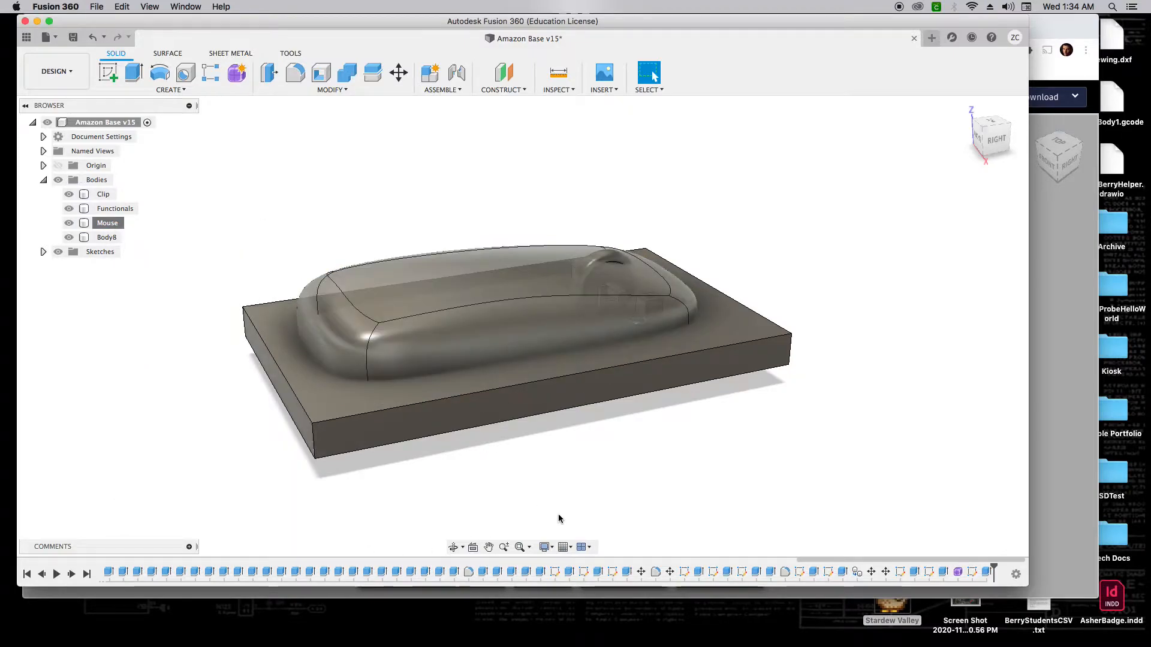
Step: Move the rectangular slab body, Body8, down 10 mm along the Z axis
{"action": "left_click_drag", "start_coordinate": [992, 137], "coordinate": [980, 123]}
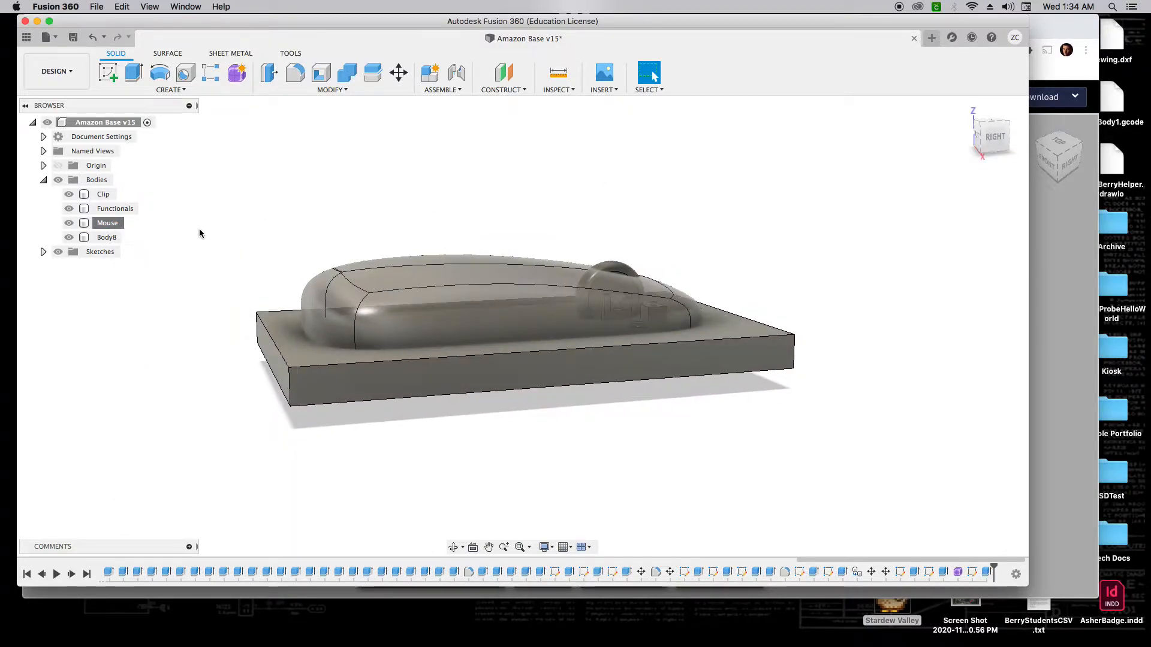
{"action": "left_click", "coordinate": [117, 238]}
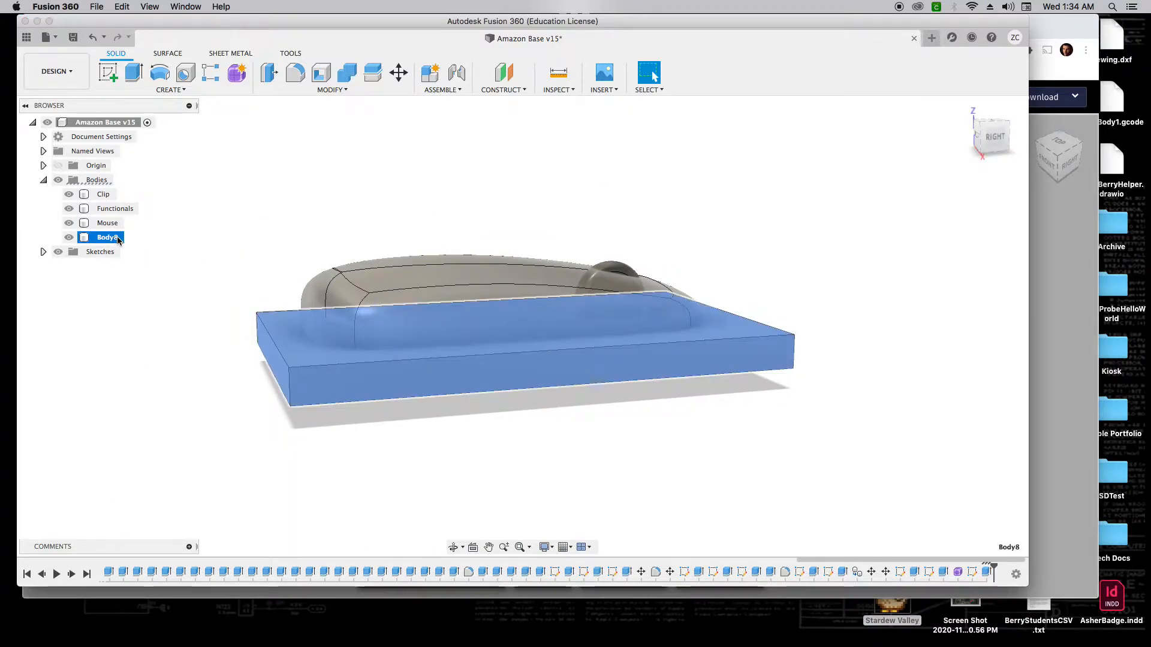
{"action": "key", "text": "m"}
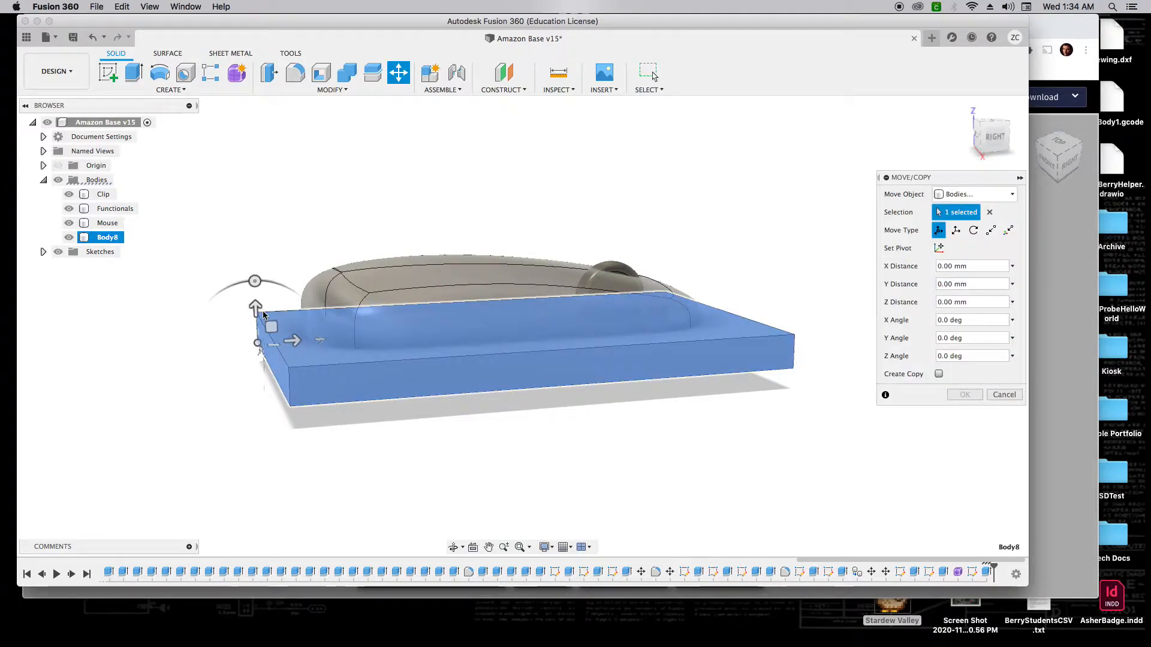
{"action": "left_click_drag", "start_coordinate": [256, 309], "coordinate": [257, 338]}
{"action": "left_click", "coordinate": [990, 133]}
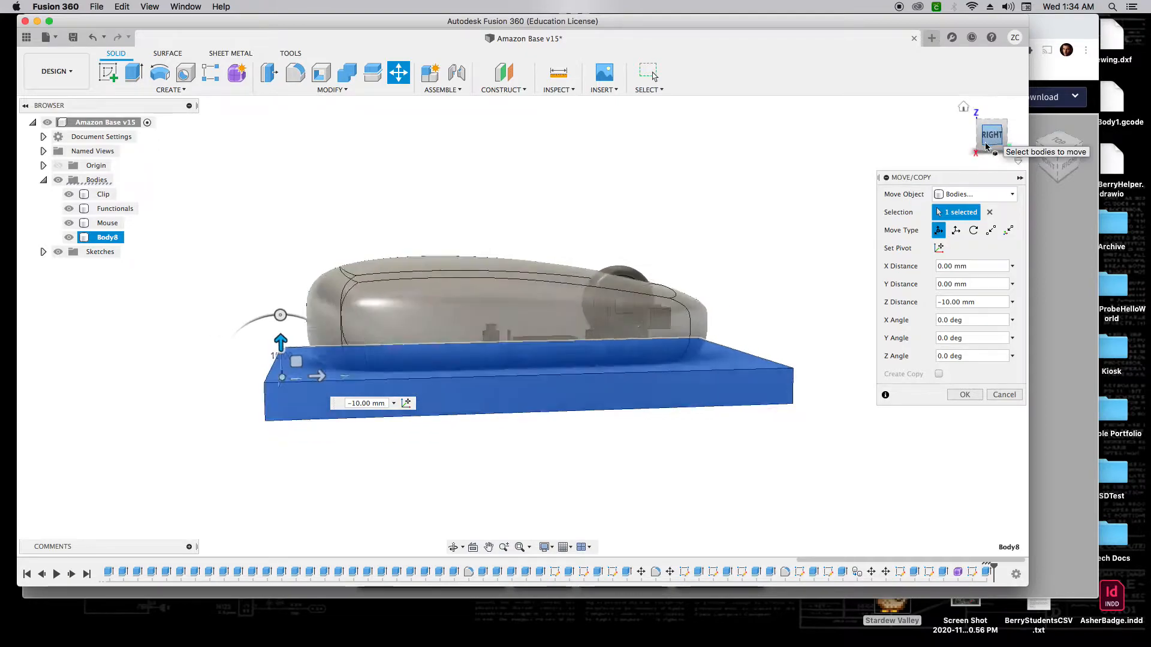
{"action": "scroll", "coordinate": [721, 338], "scroll_direction": "up", "scroll_amount": 3}
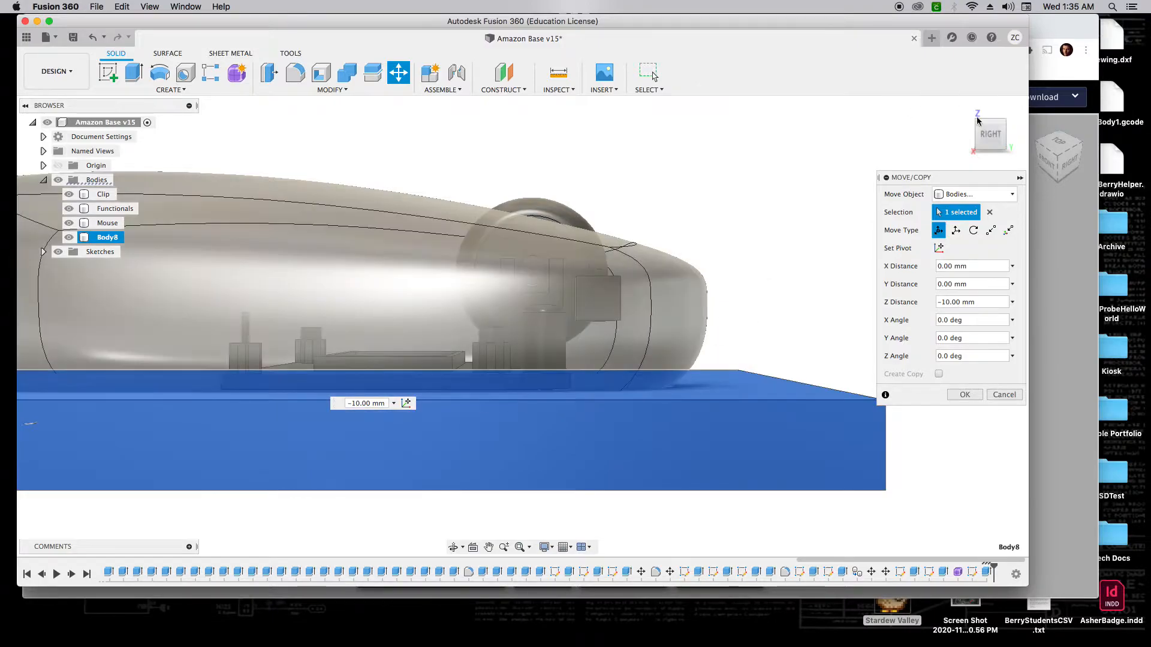
{"action": "mouse_move", "coordinate": [996, 128]}
{"action": "left_mouse_down"}
{"action": "mouse_move", "coordinate": [1022, 123]}
{"action": "mouse_move", "coordinate": [1024, 136]}
{"action": "left_mouse_up"}
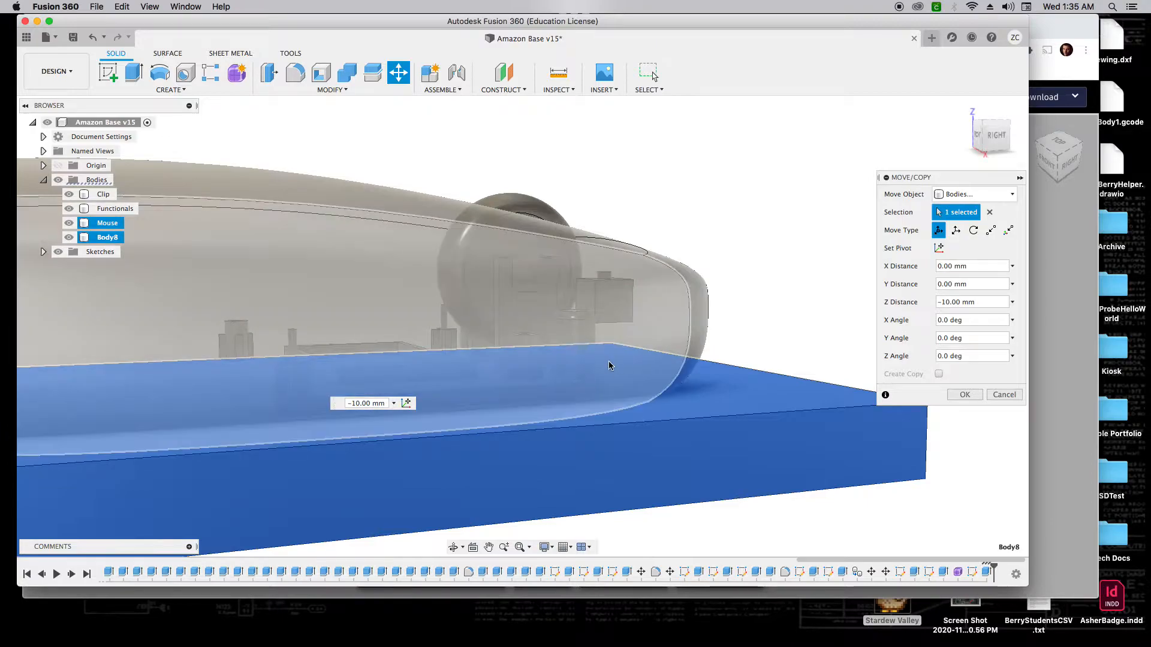
{"action": "left_click", "coordinate": [992, 136]}
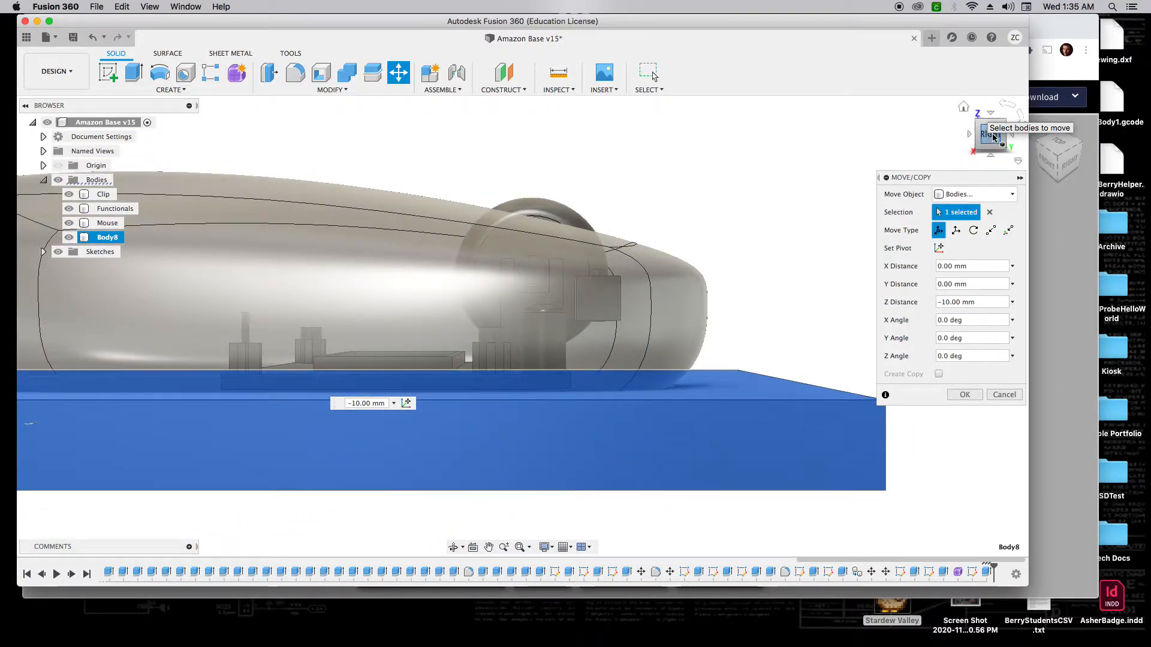
{"action": "left_click_drag", "start_coordinate": [992, 137], "coordinate": [1043, 145]}
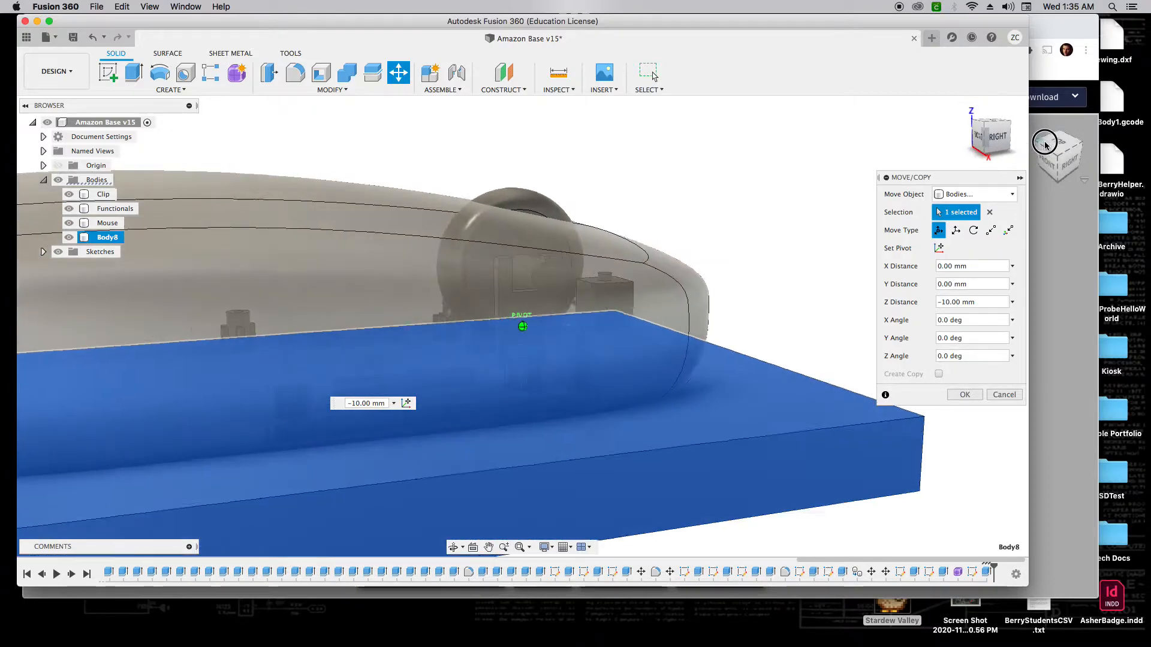
{"action": "scroll", "coordinate": [643, 274], "scroll_direction": "down", "scroll_amount": 5}
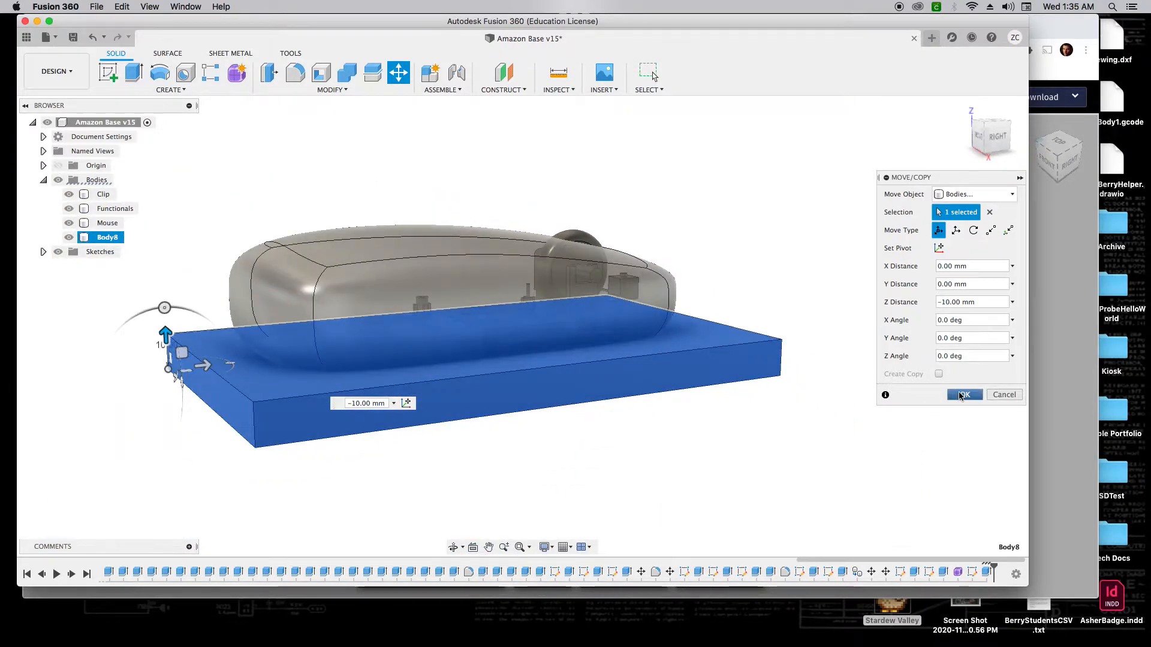
{"action": "left_click", "coordinate": [963, 395]}
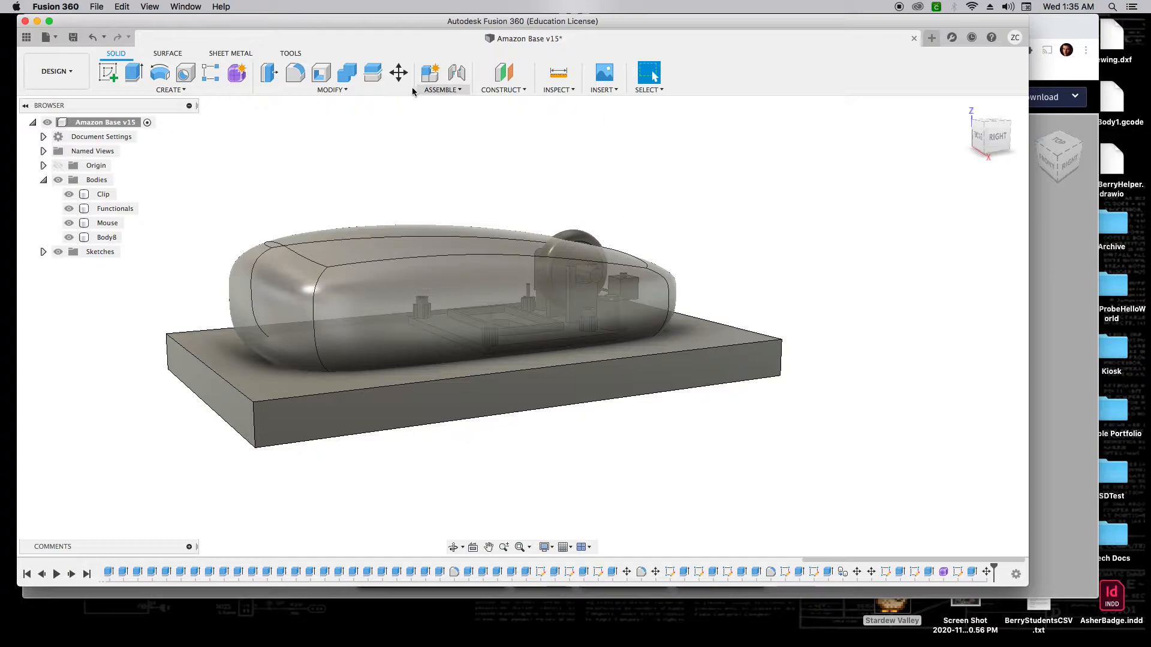
Step: Cut the slab body out of the Mouse body with Combine, without keeping the tool body
{"action": "left_click", "coordinate": [347, 76]}
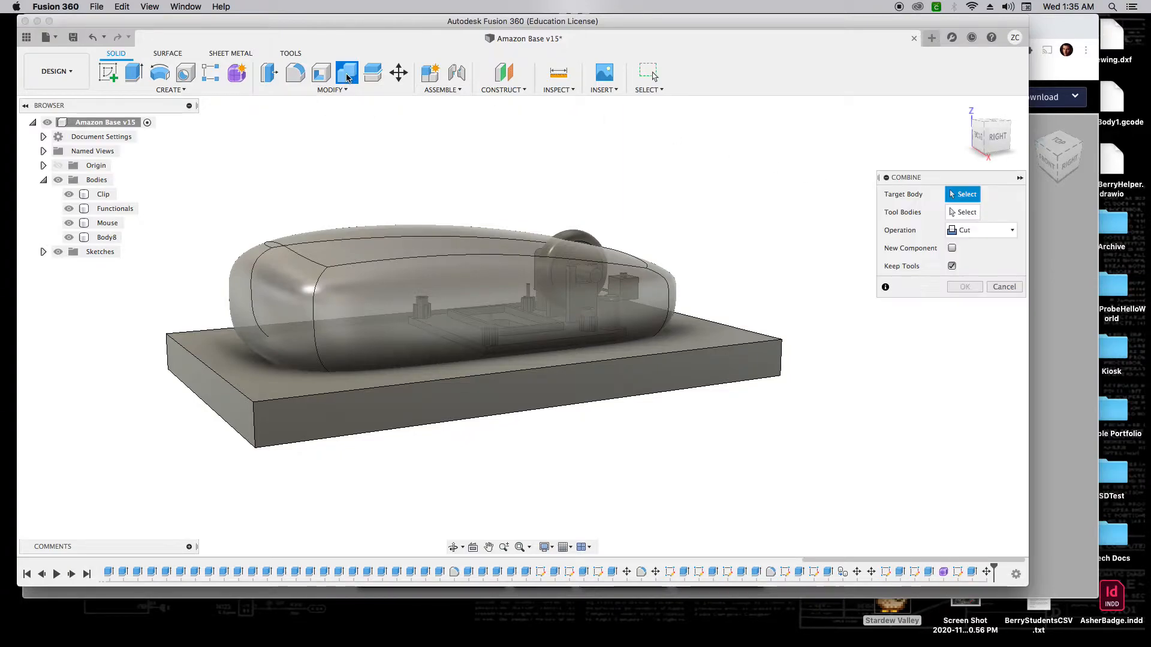
{"action": "left_click", "coordinate": [314, 248]}
{"action": "left_click", "coordinate": [747, 363]}
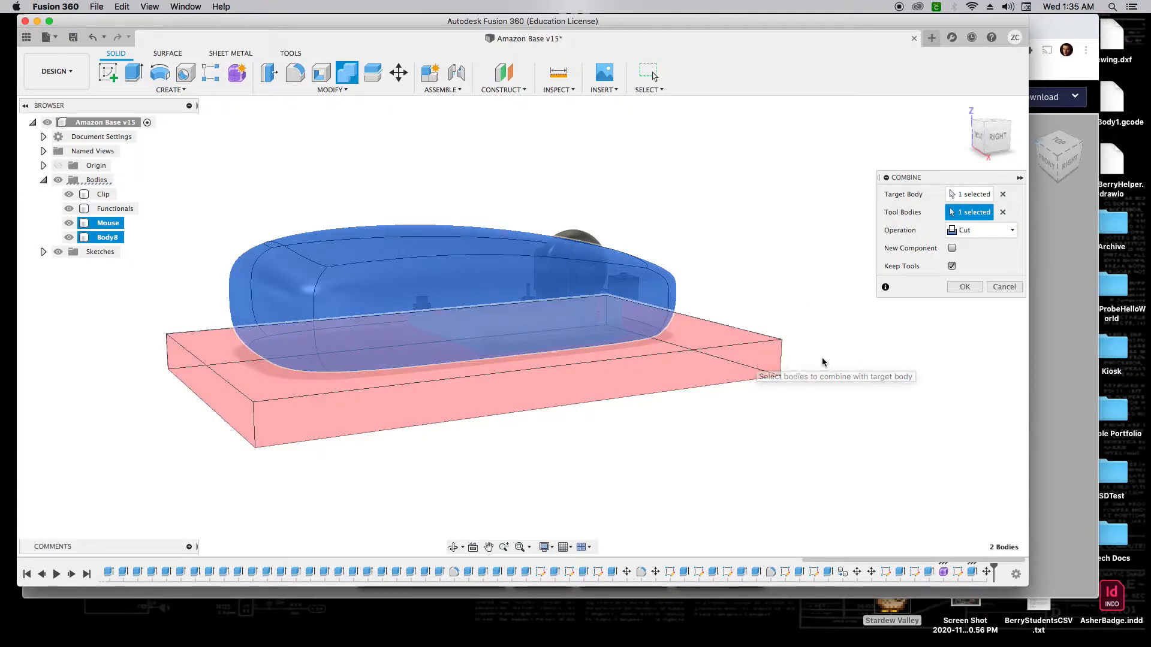
{"action": "left_click", "coordinate": [954, 267]}
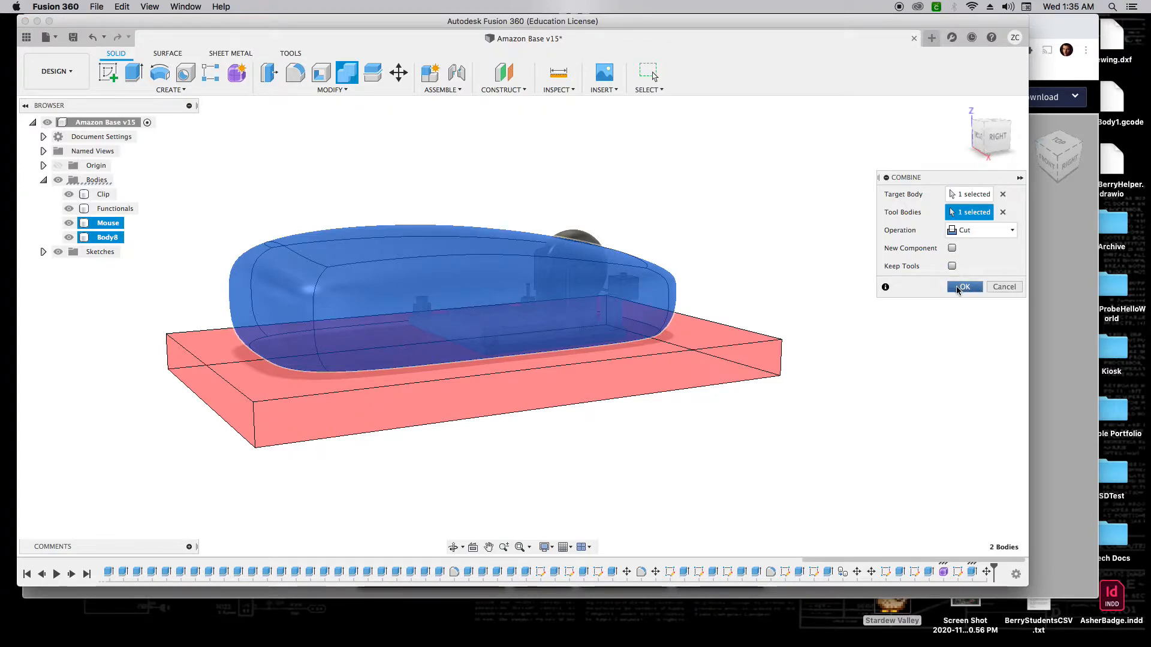
{"action": "left_click", "coordinate": [962, 287]}
Step: Set up an inside Shell on the whole Mouse body with a 2 mm wall thickness
{"action": "left_click", "coordinate": [993, 142]}
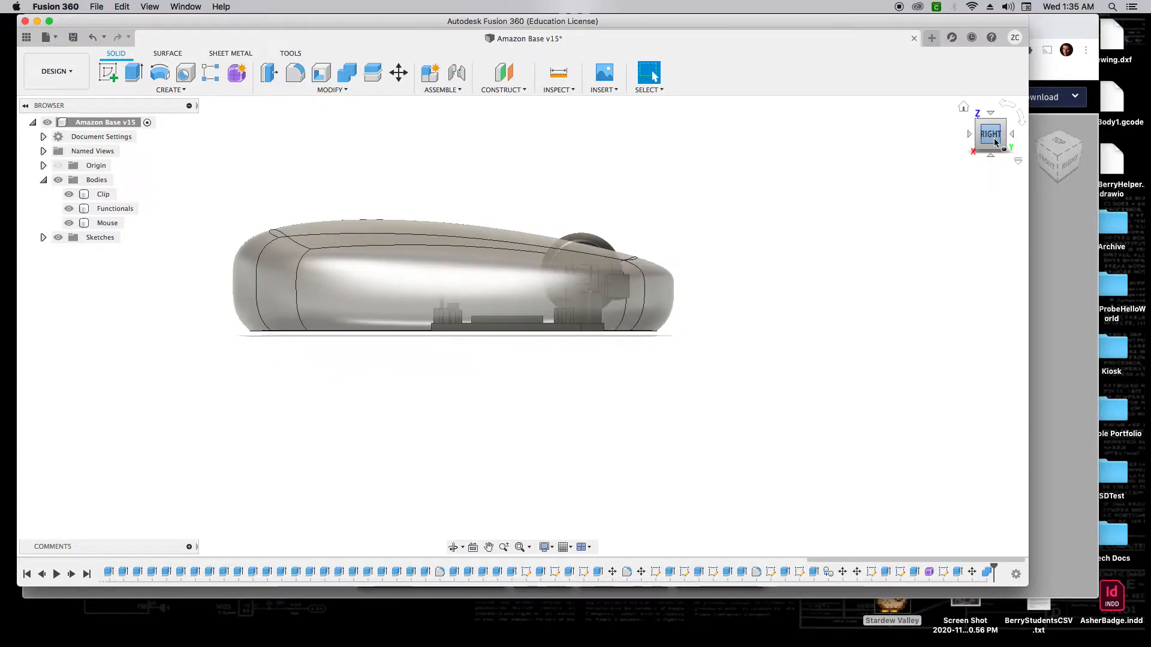
{"action": "mouse_move", "coordinate": [994, 139]}
{"action": "left_mouse_down"}
{"action": "mouse_move", "coordinate": [995, 66]}
{"action": "mouse_move", "coordinate": [988, 122]}
{"action": "mouse_move", "coordinate": [1009, 142]}
{"action": "mouse_move", "coordinate": [1073, 136]}
{"action": "mouse_move", "coordinate": [1086, 120]}
{"action": "mouse_move", "coordinate": [1064, 167]}
{"action": "mouse_move", "coordinate": [1015, 138]}
{"action": "mouse_move", "coordinate": [985, 160]}
{"action": "mouse_move", "coordinate": [1019, 151]}
{"action": "left_mouse_up"}
{"action": "left_click", "coordinate": [287, 333]}
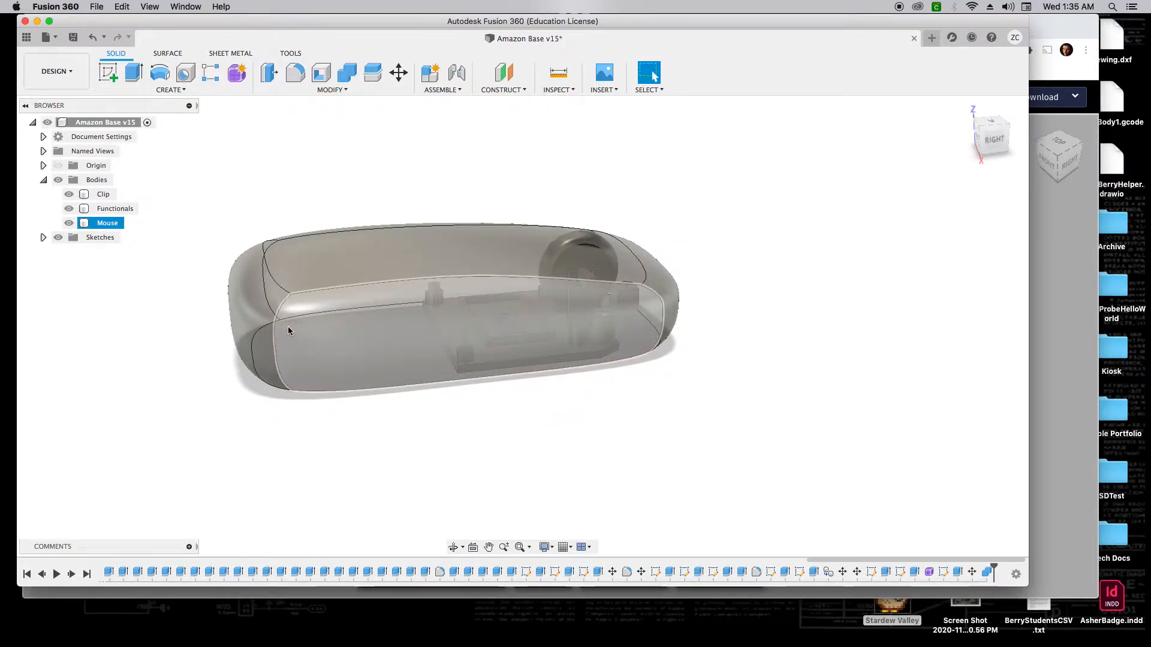
{"action": "mouse_move", "coordinate": [989, 123]}
{"action": "left_mouse_down"}
{"action": "mouse_move", "coordinate": [986, 85]}
{"action": "mouse_move", "coordinate": [985, 112]}
{"action": "left_mouse_up"}
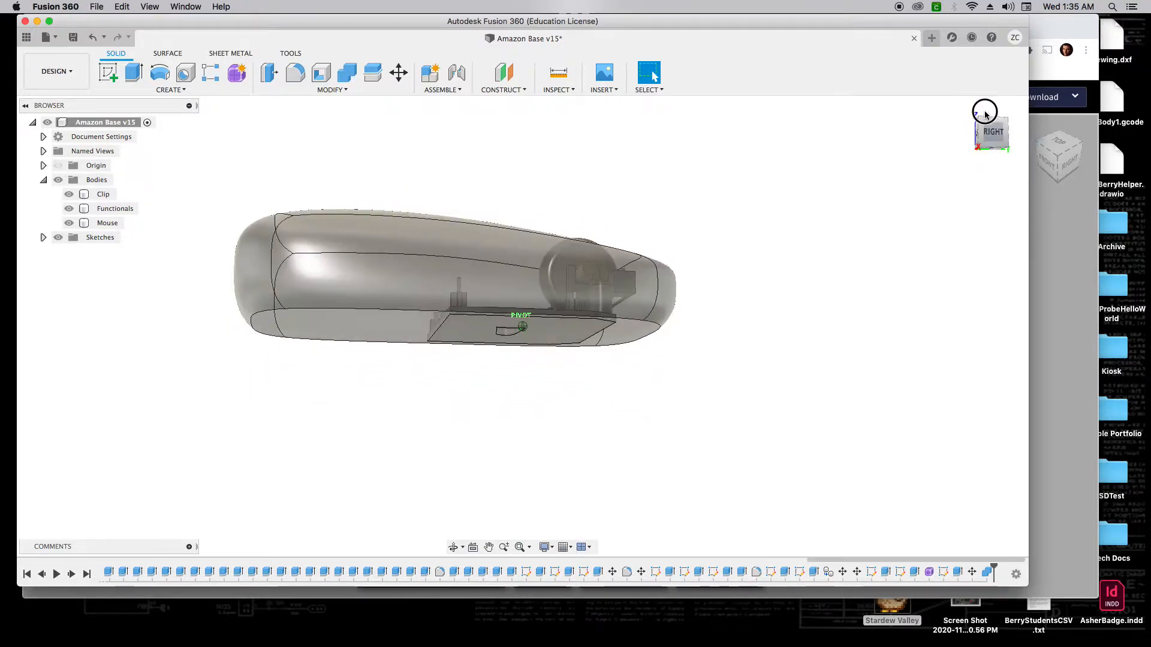
{"action": "left_click", "coordinate": [323, 73]}
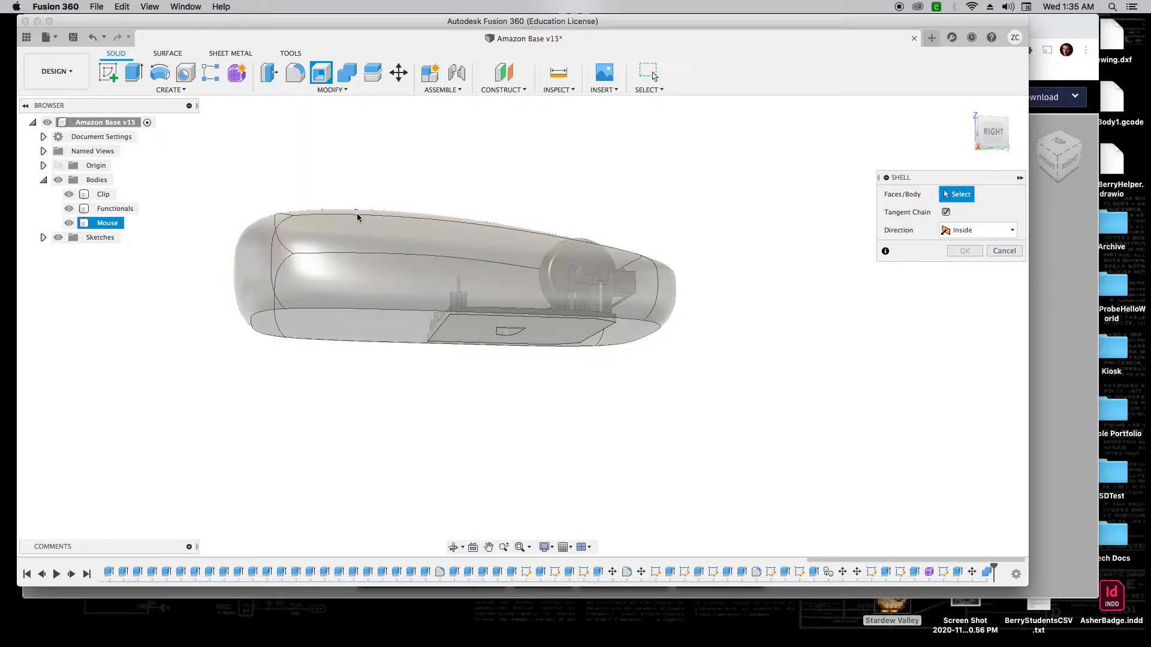
{"action": "left_click", "coordinate": [344, 223]}
{"action": "left_click", "coordinate": [340, 319]}
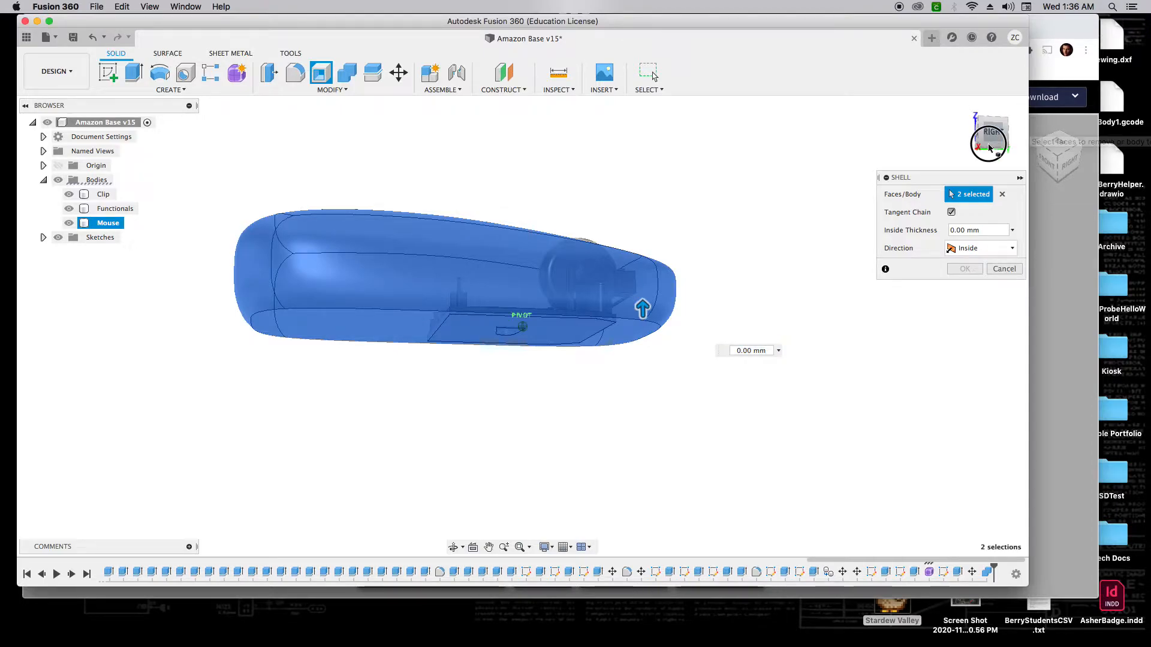
{"action": "left_click_drag", "start_coordinate": [981, 128], "coordinate": [979, 146]}
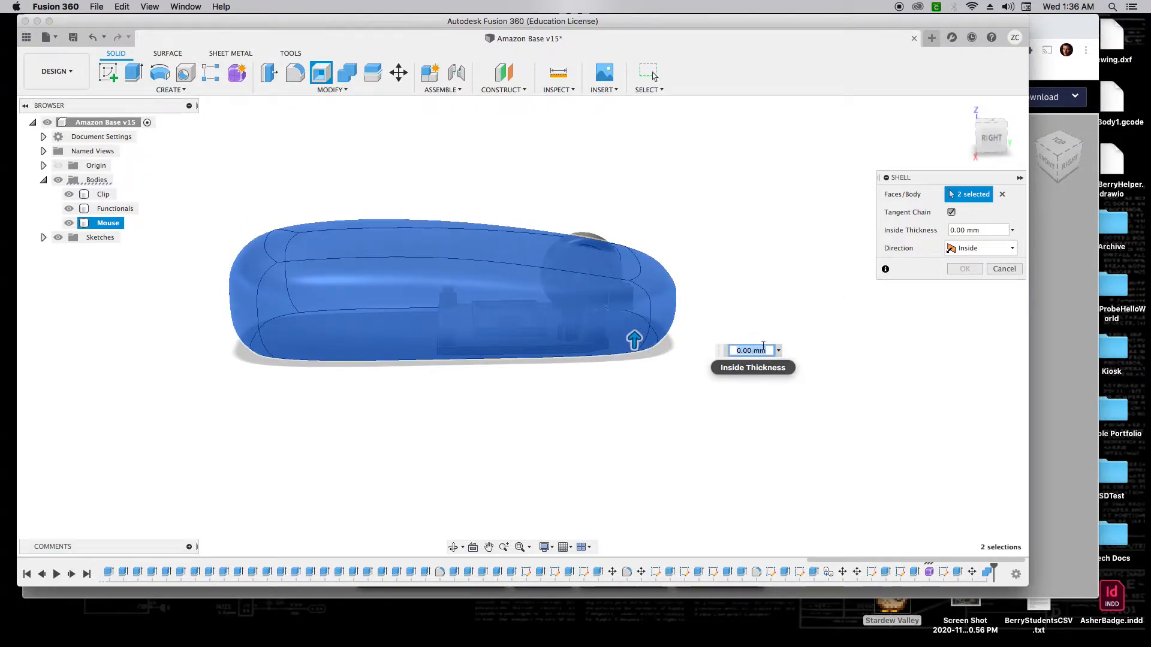
{"action": "key", "text": "Return"}
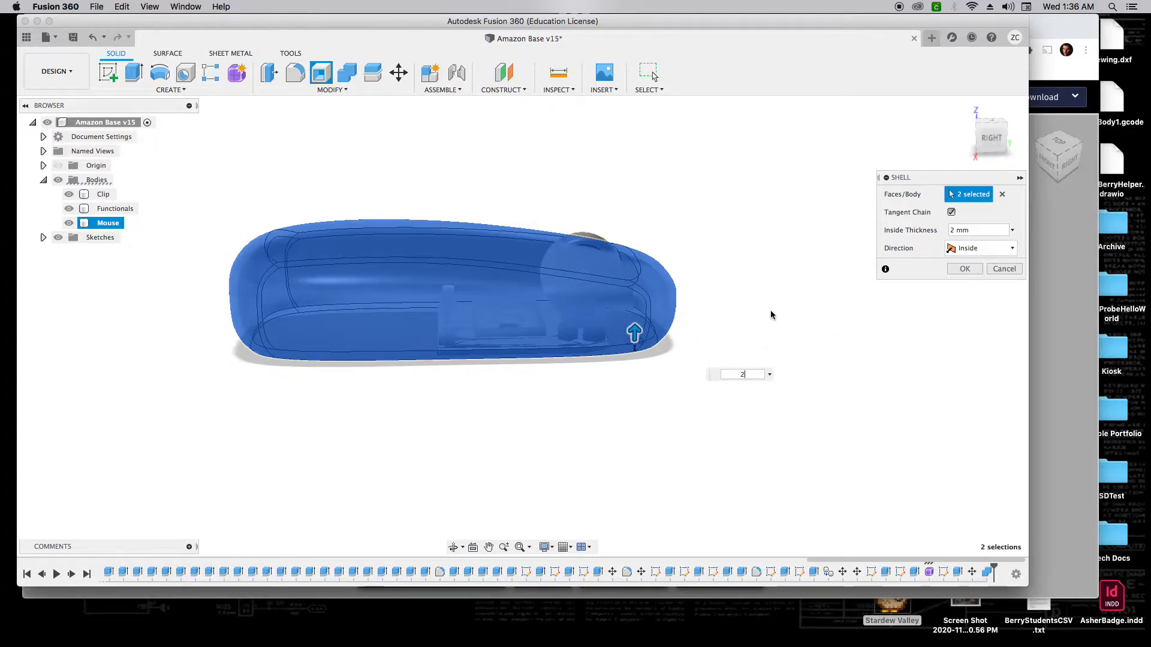
Step: Set the shell's inside thickness to 1.5 mm and apply it to the Mouse body
{"action": "left_click", "coordinate": [988, 137]}
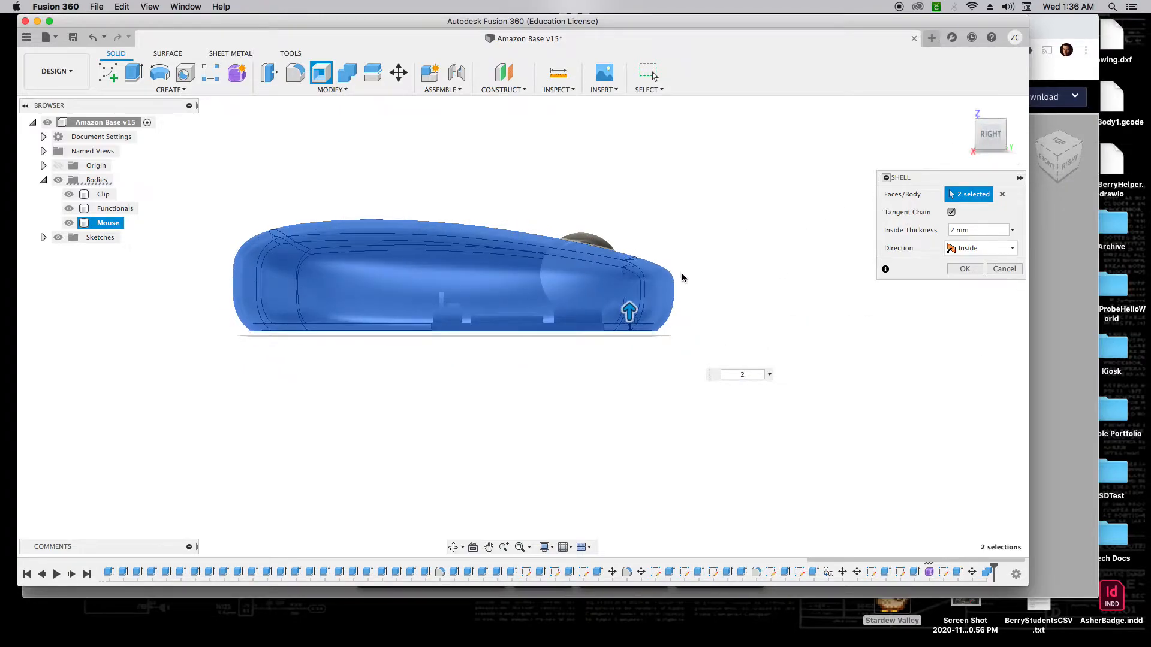
{"action": "scroll", "coordinate": [625, 270], "scroll_direction": "up", "scroll_amount": 5}
{"action": "left_click_drag", "start_coordinate": [977, 129], "coordinate": [655, 141]}
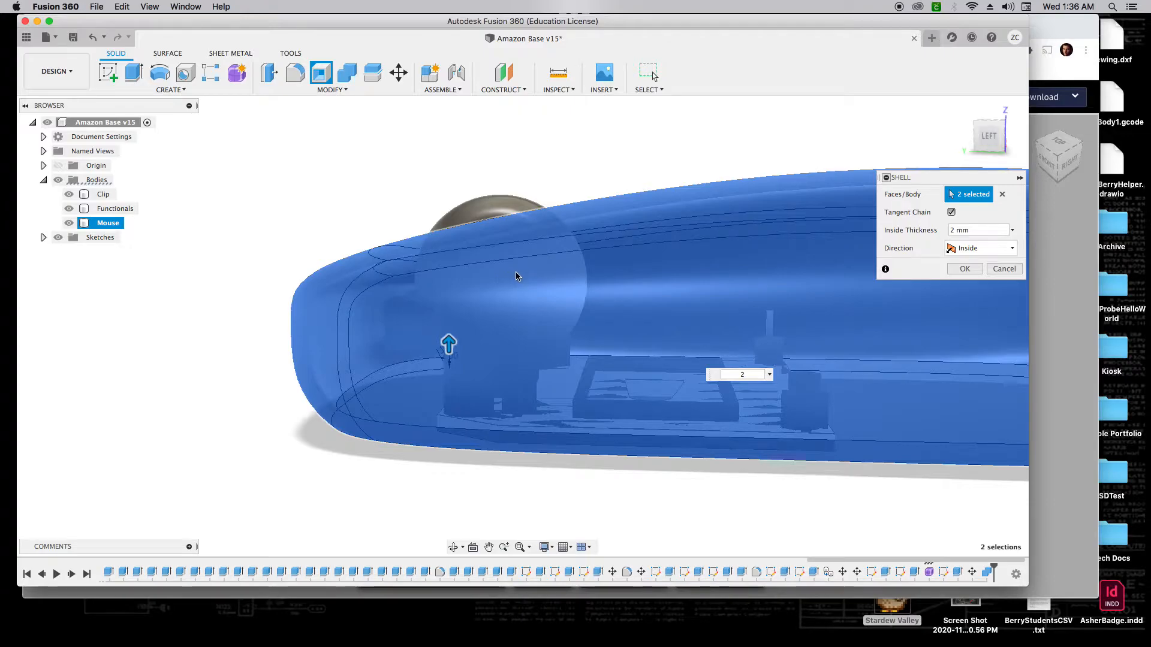
{"action": "scroll", "coordinate": [517, 276], "scroll_direction": "up", "scroll_amount": 5}
{"action": "scroll", "coordinate": [450, 240], "scroll_direction": "down", "scroll_amount": 2}
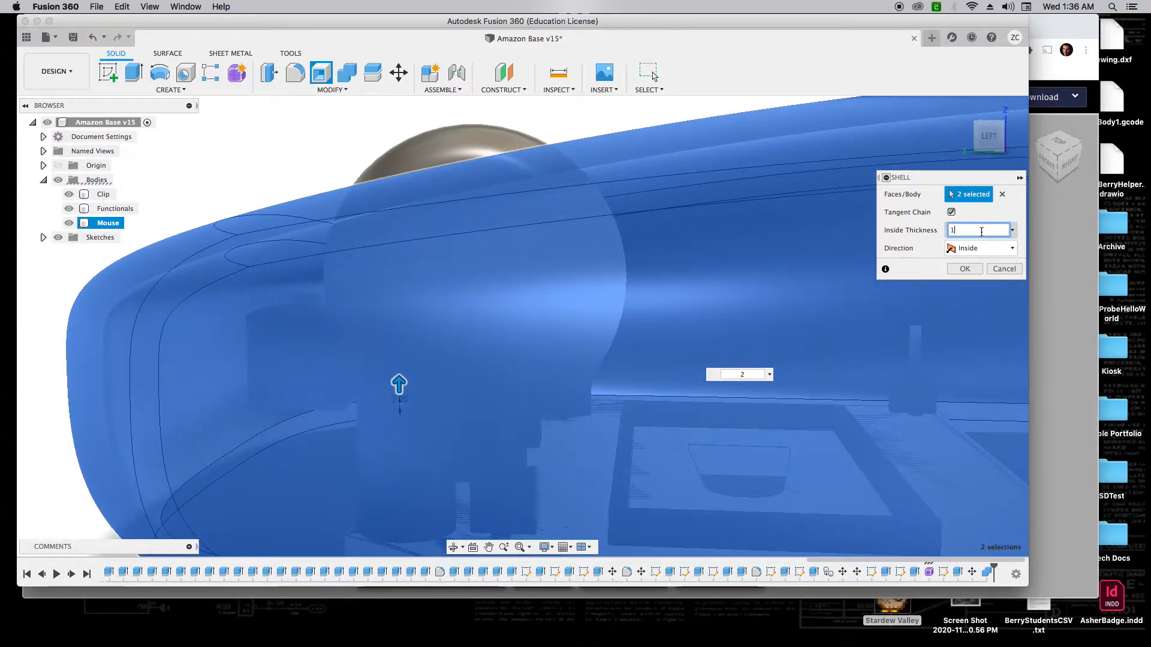
{"action": "key", "text": "Return"}
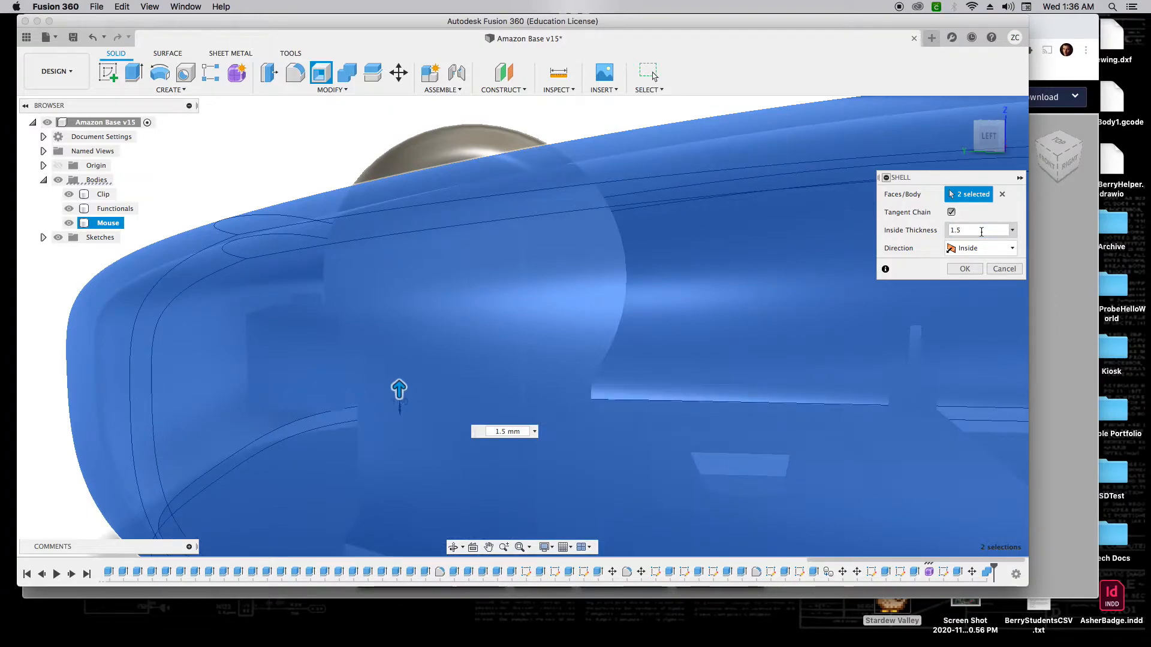
{"action": "left_click", "coordinate": [972, 269]}
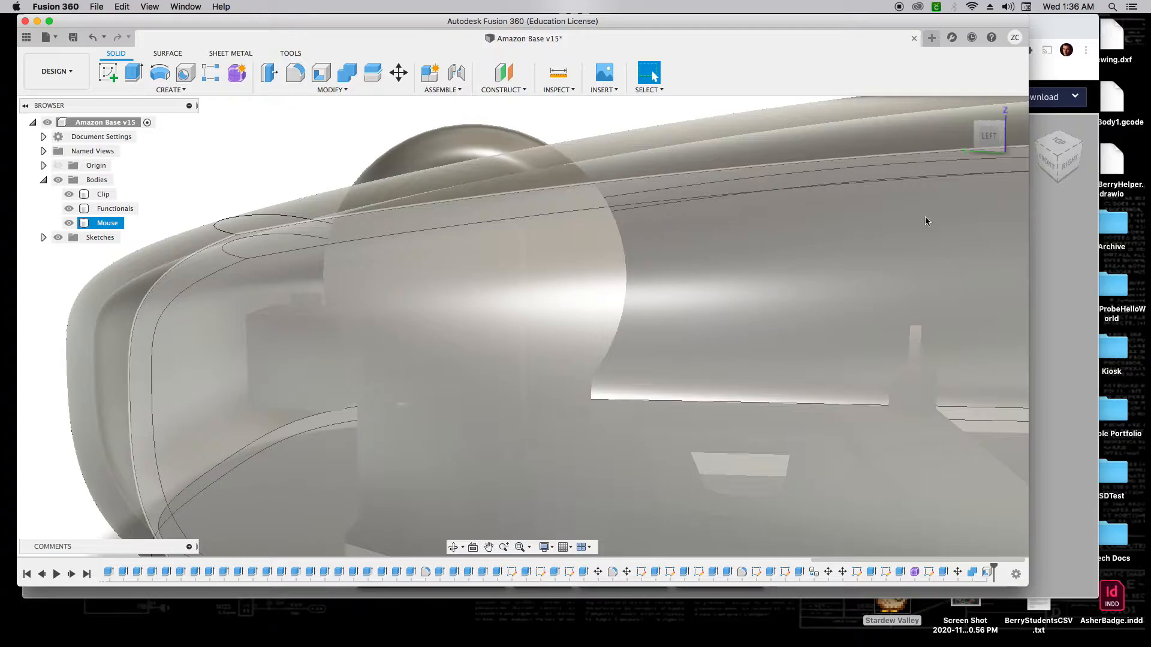
Step: Examine the hollowed Mouse body from several angles, checking its walls around the internal components
{"action": "left_click", "coordinate": [989, 137]}
{"action": "left_click_drag", "start_coordinate": [995, 141], "coordinate": [966, 159]}
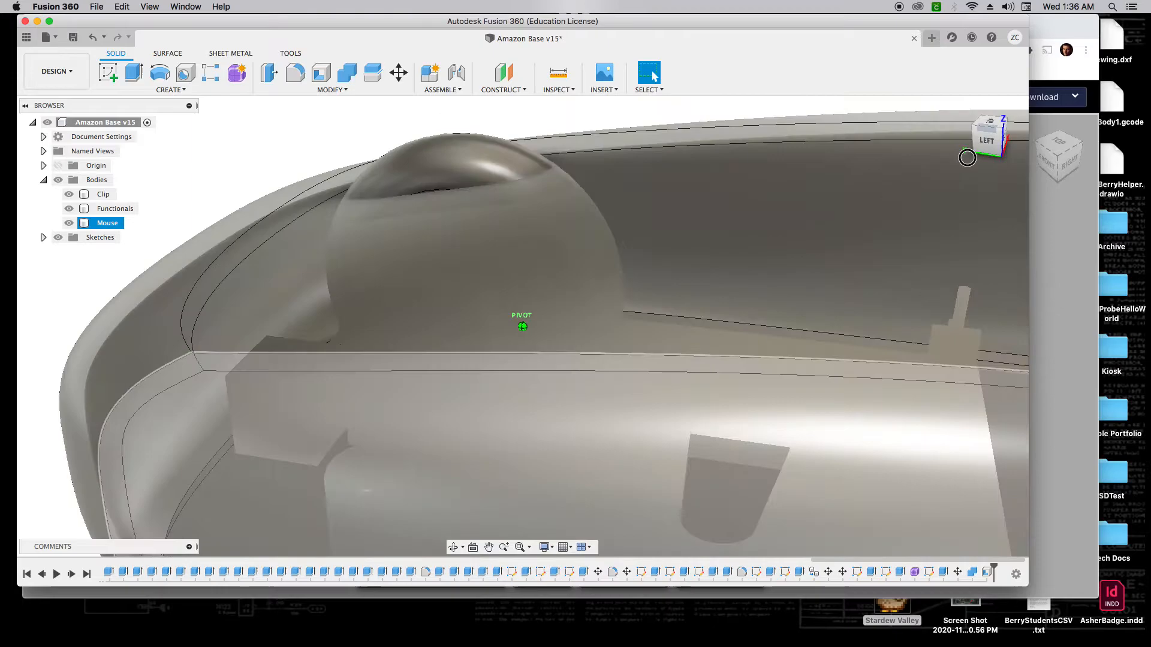
{"action": "scroll", "coordinate": [849, 201], "scroll_direction": "down", "scroll_amount": 8}
{"action": "left_click", "coordinate": [949, 114]}
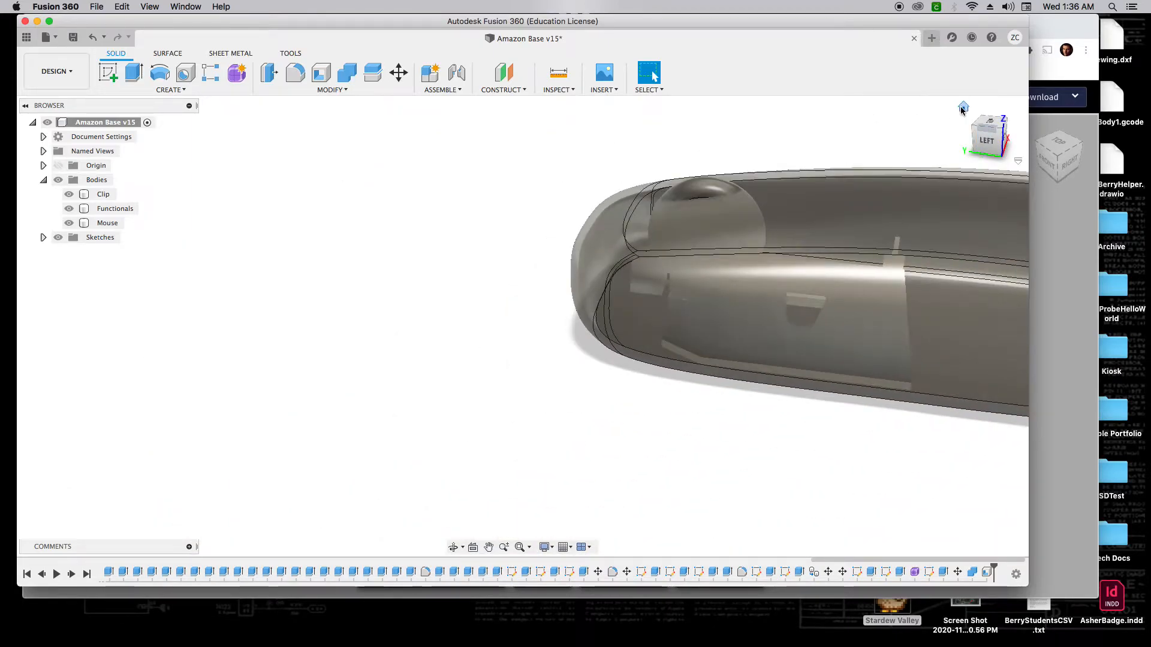
{"action": "left_click", "coordinate": [962, 107]}
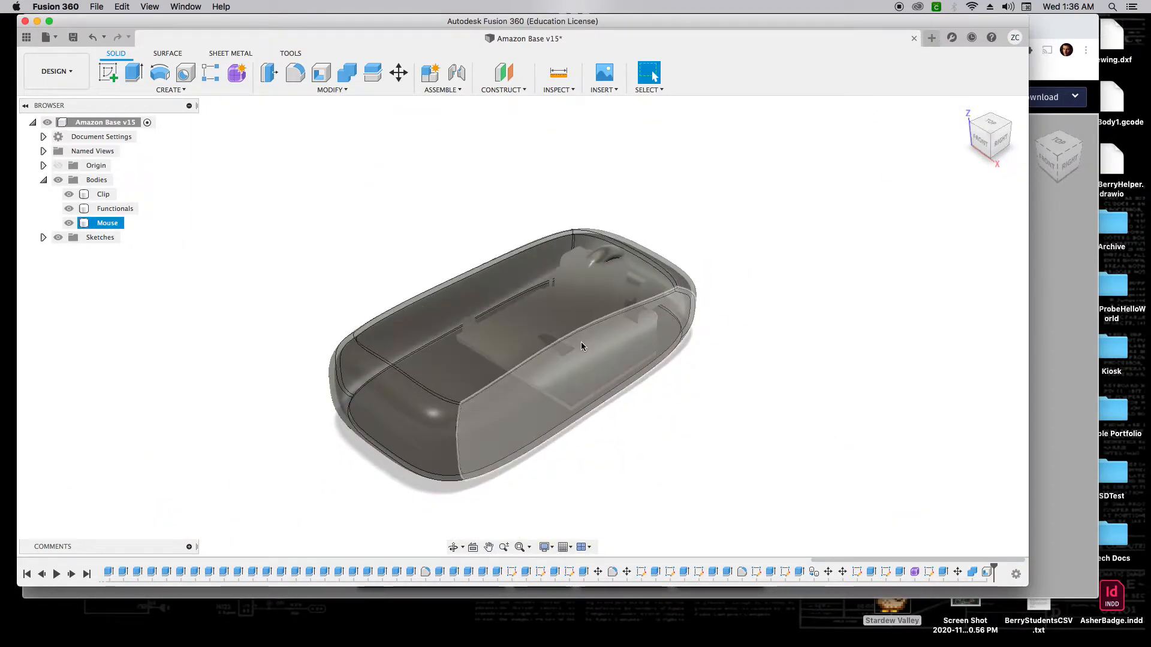
{"action": "mouse_move", "coordinate": [1003, 144]}
{"action": "middle_mouse_down", "text": "shift"}
{"action": "mouse_move", "coordinate": [948, 111]}
{"action": "mouse_move", "coordinate": [956, 120]}
{"action": "middle_mouse_up", "text": "shift"}
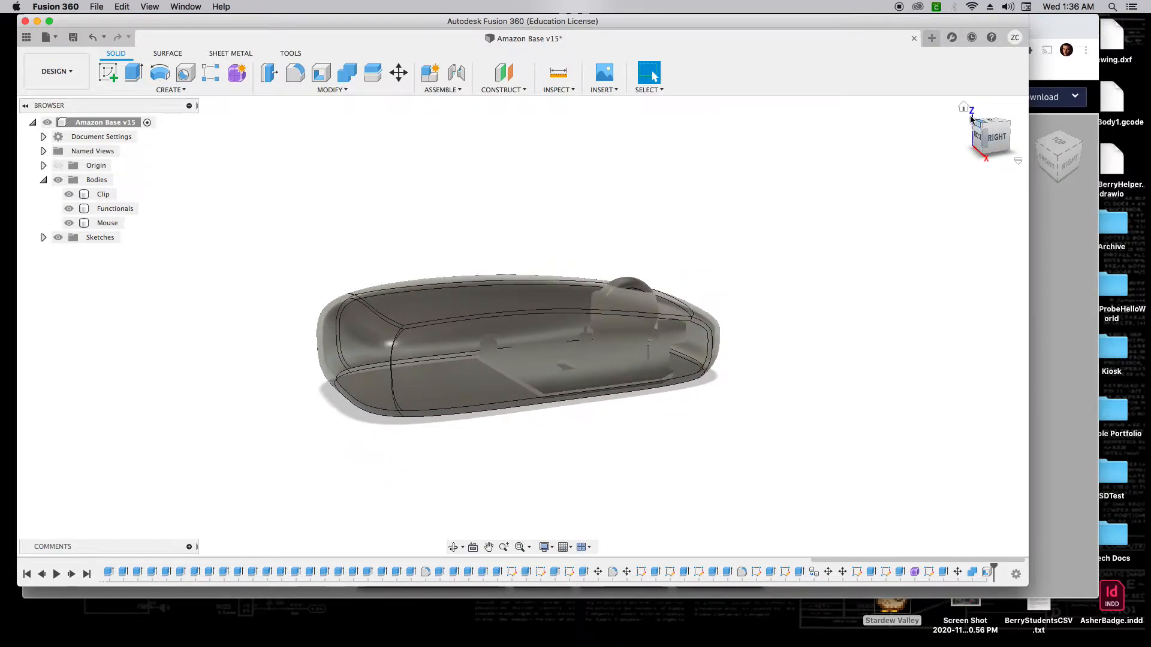
{"action": "left_click", "coordinate": [963, 107]}
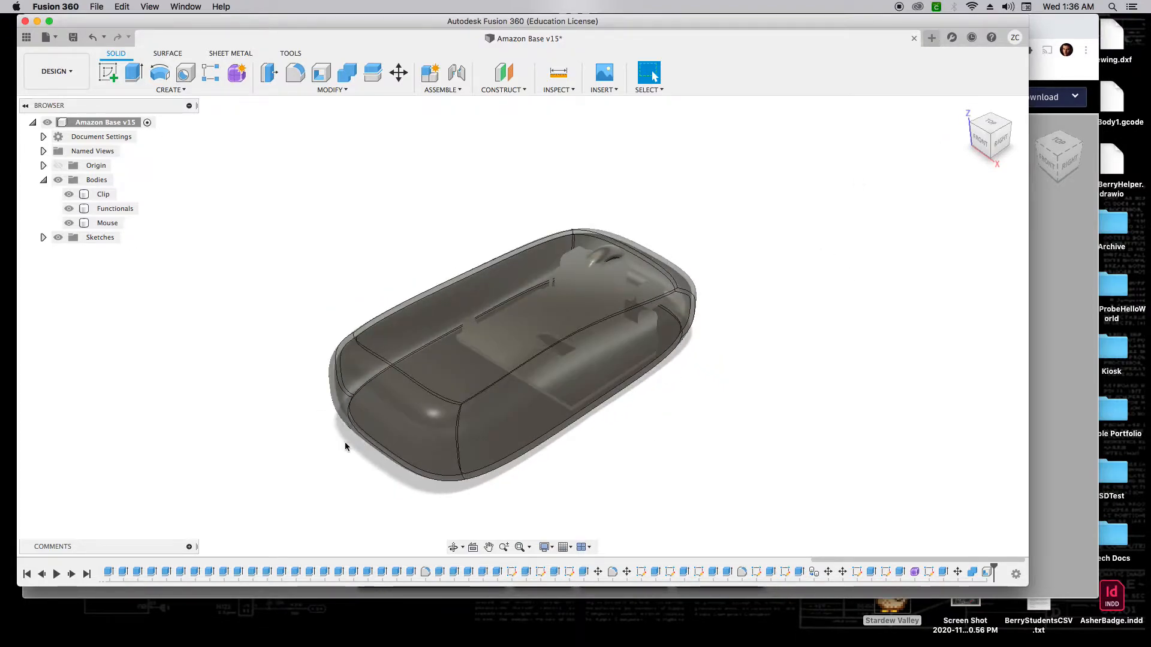
{"action": "mouse_move", "coordinate": [968, 117]}
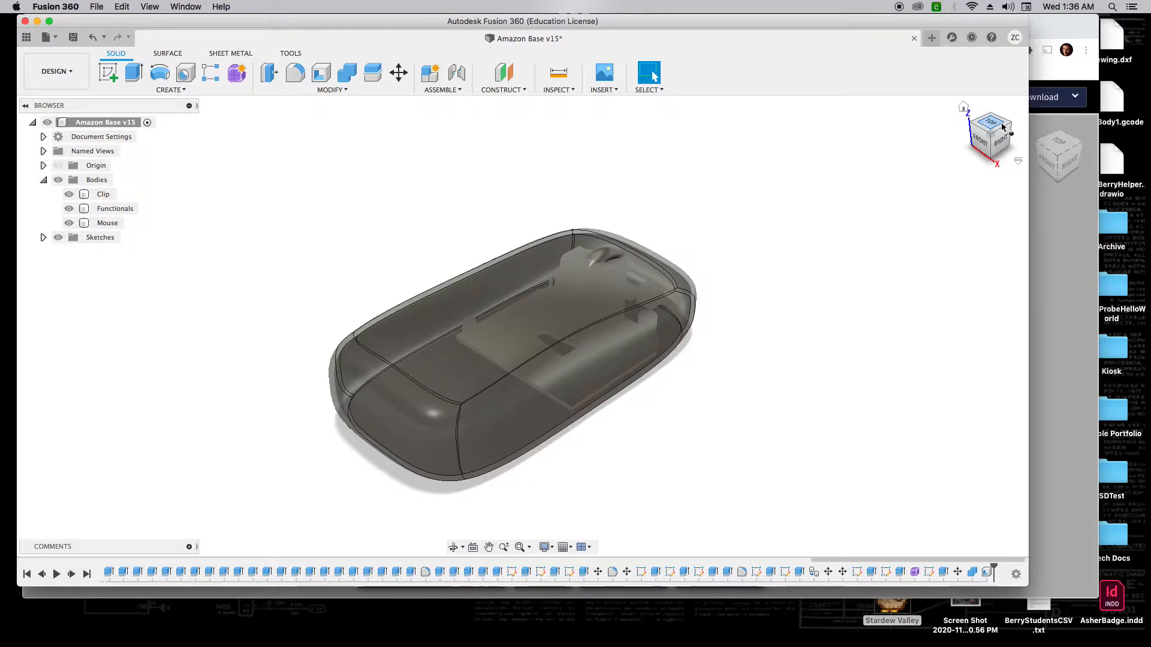
Step: Sketch a center rectangle on the horizontal origin plane, centred on the mouse and extending beyond its whole outline, and finish the sketch
{"action": "key", "text": "r"}
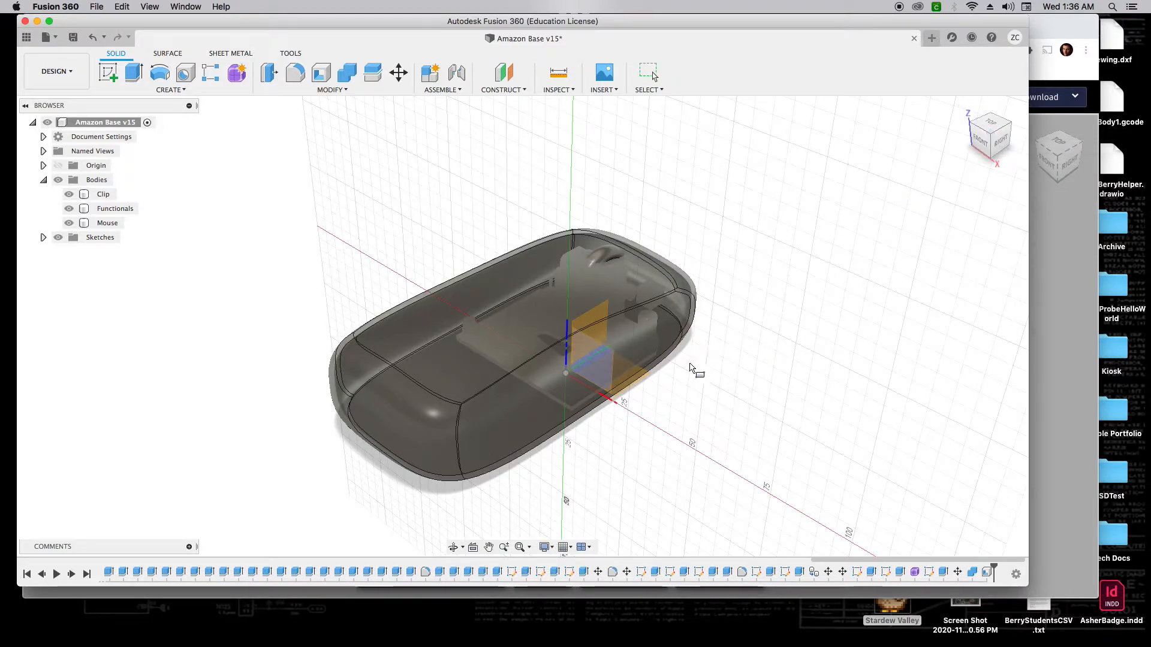
{"action": "left_click", "coordinate": [644, 383]}
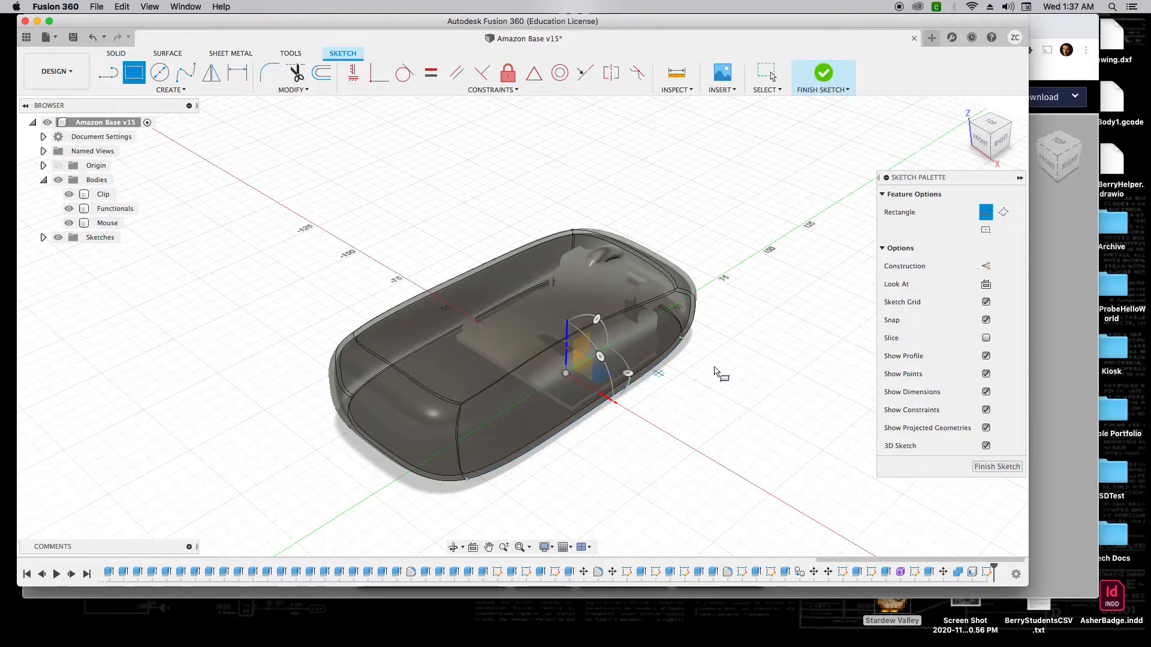
{"action": "left_click", "coordinate": [995, 129]}
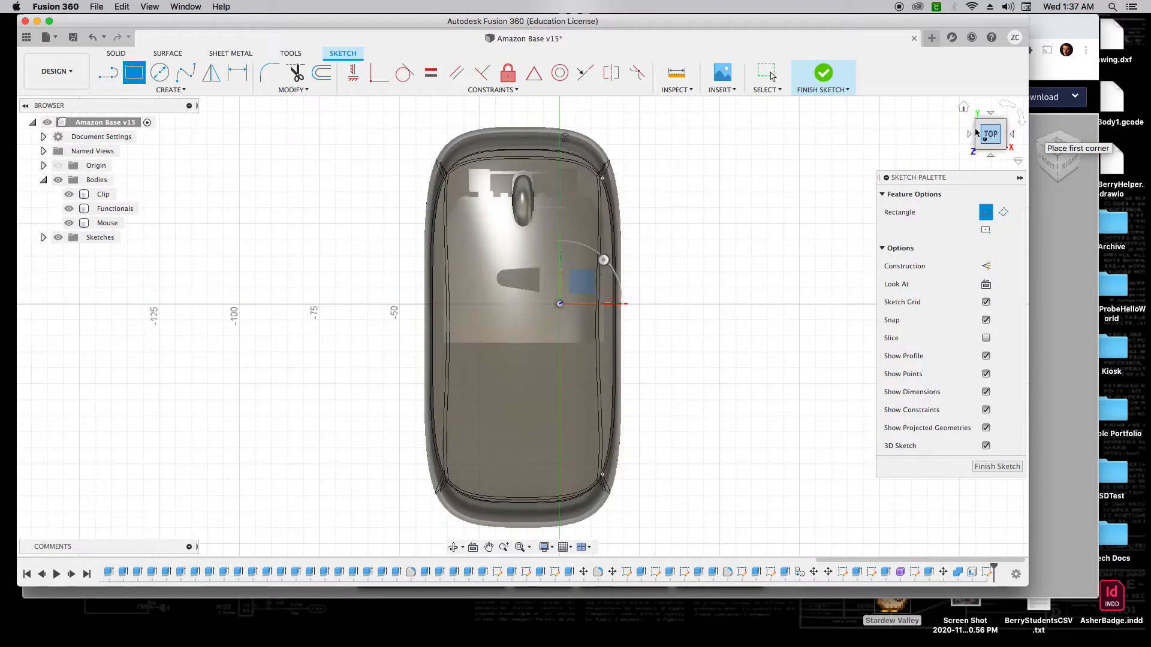
{"action": "left_click", "coordinate": [986, 230]}
{"action": "left_click", "coordinate": [522, 341]}
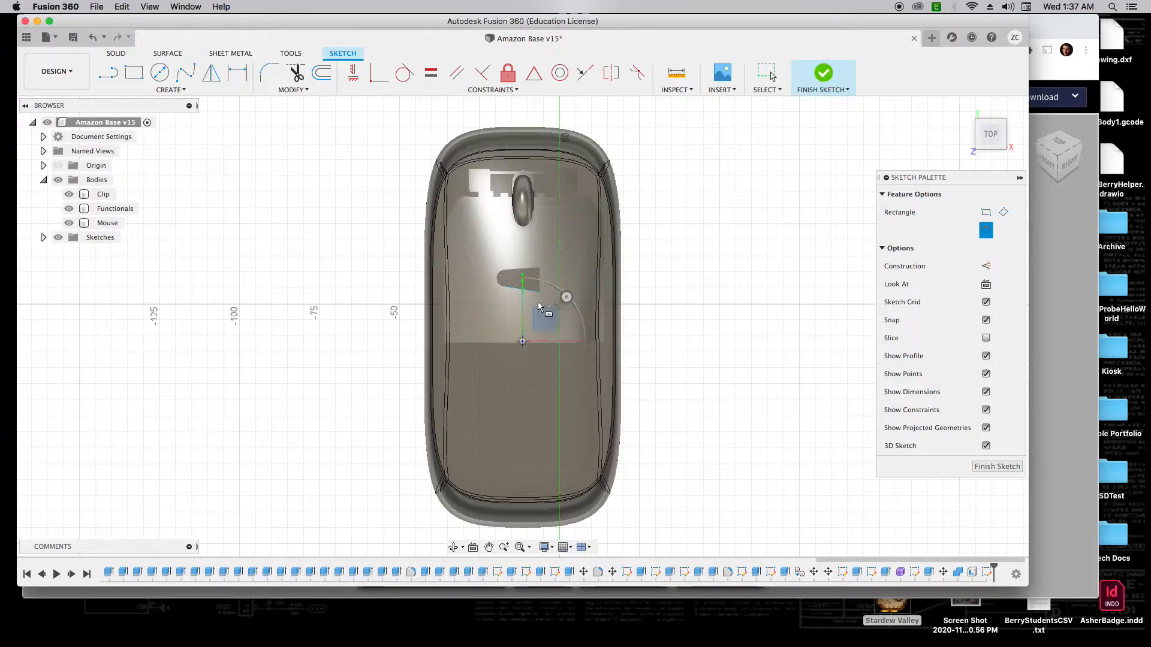
{"action": "left_click", "coordinate": [653, 106]}
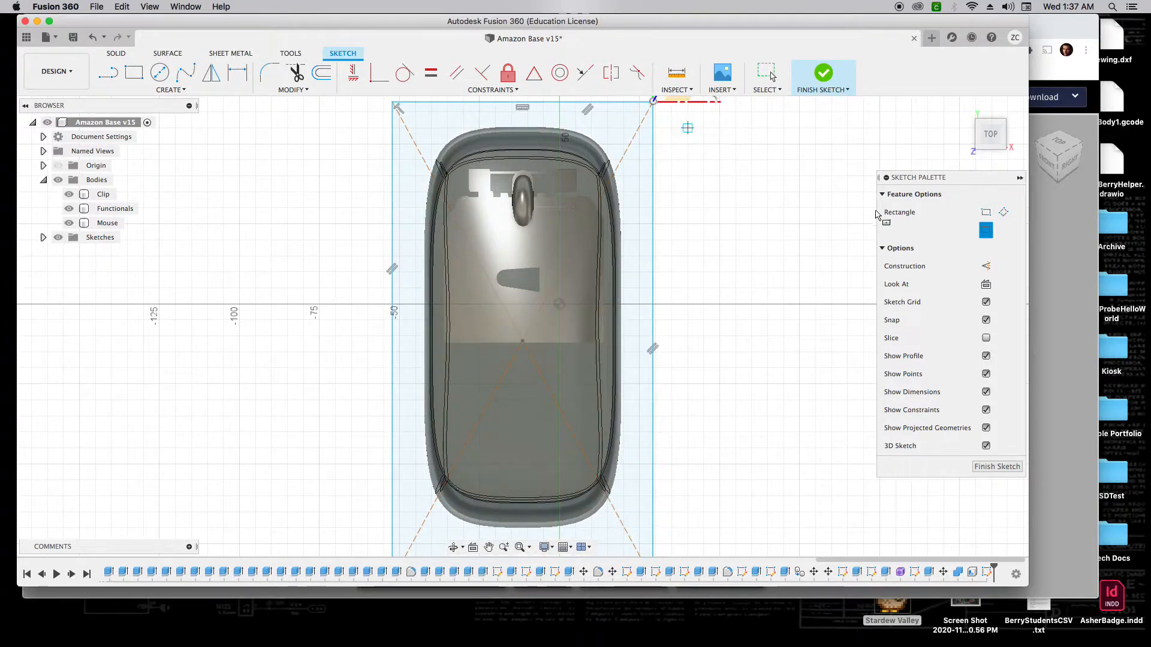
{"action": "left_click", "coordinate": [825, 81]}
Step: Extrude the rectangle profile 1 mm upward as a new body
{"action": "key", "text": "e"}
{"action": "left_click", "coordinate": [641, 166]}
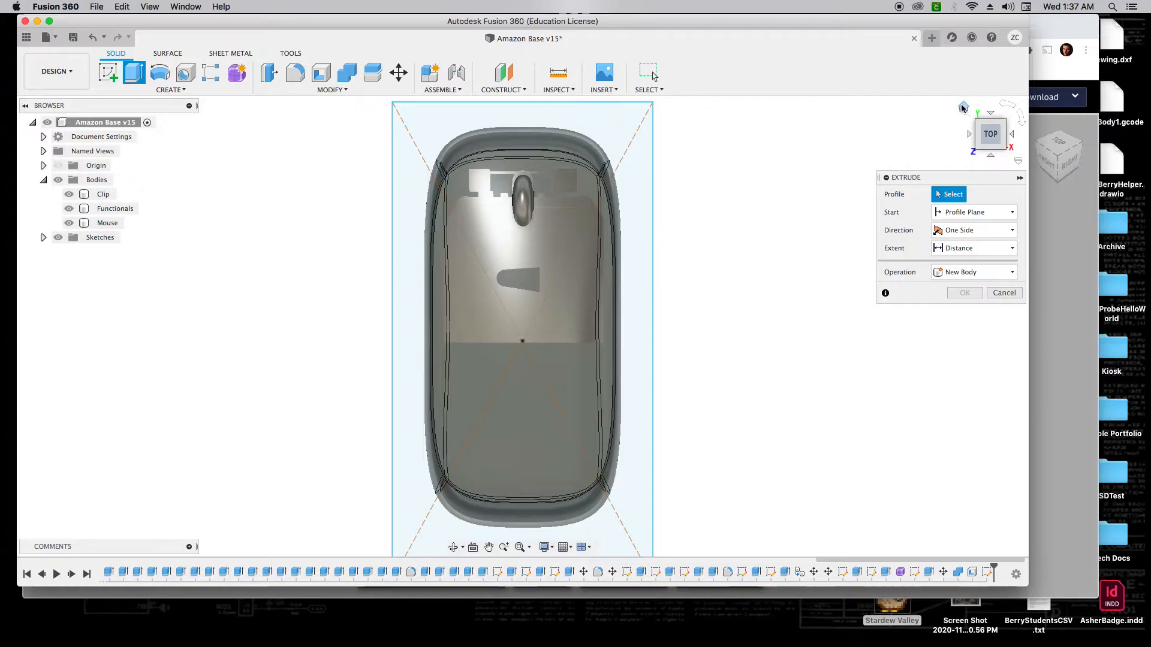
{"action": "left_click", "coordinate": [996, 144]}
{"action": "left_click", "coordinate": [695, 327]}
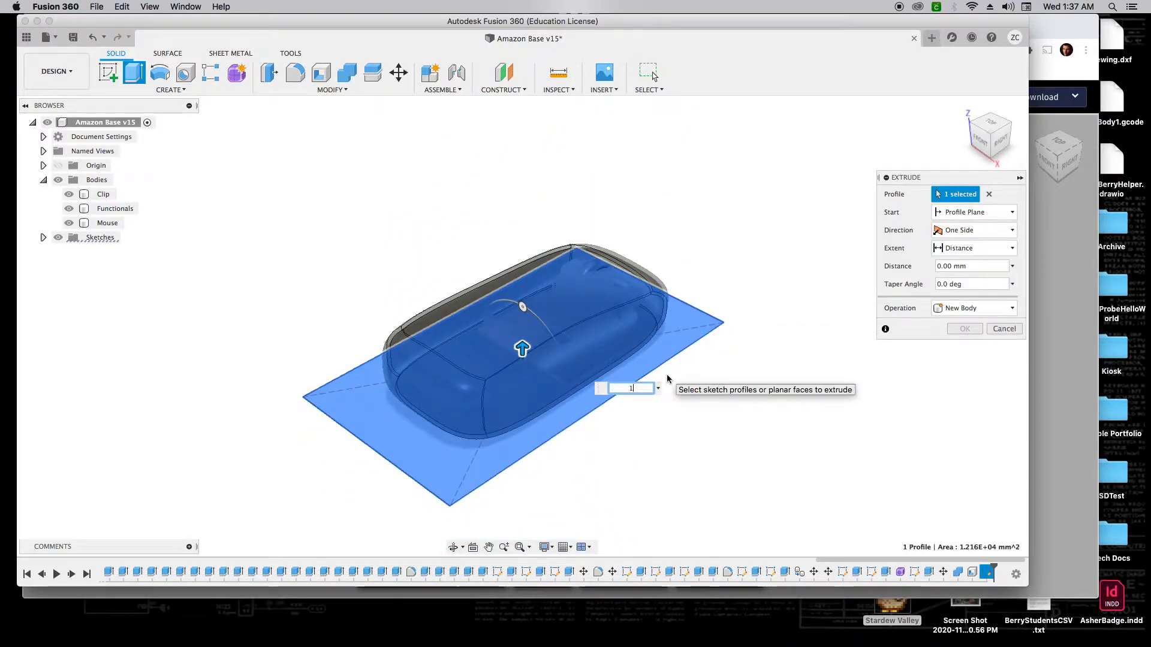
{"action": "left_click", "coordinate": [950, 308]}
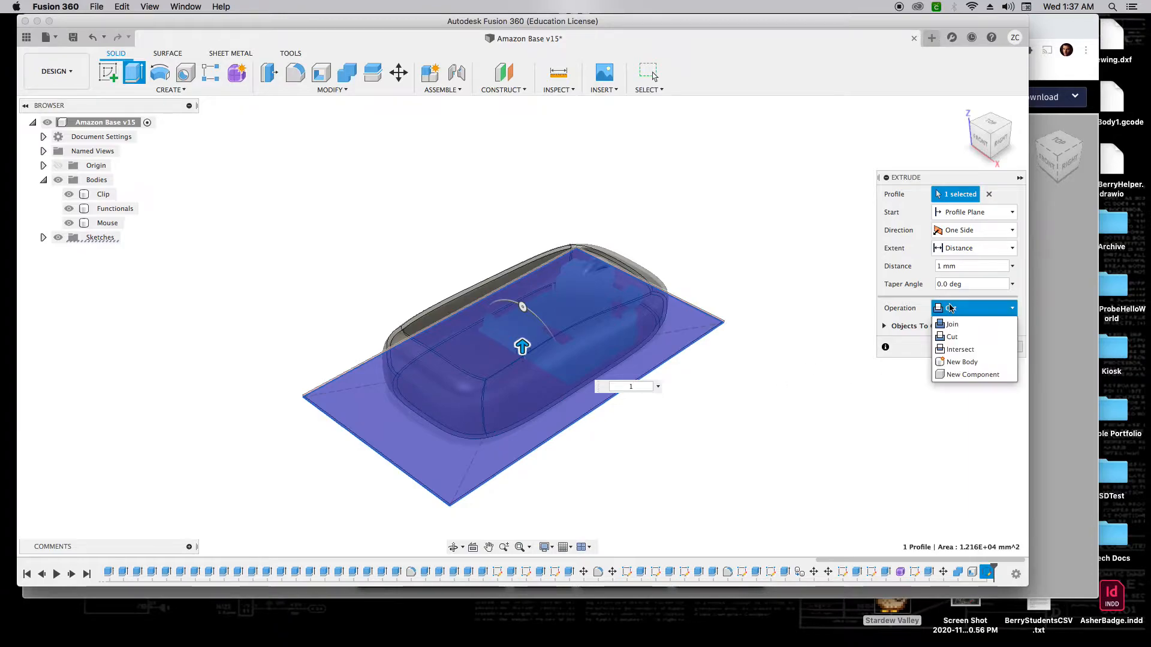
{"action": "left_click", "coordinate": [962, 362]}
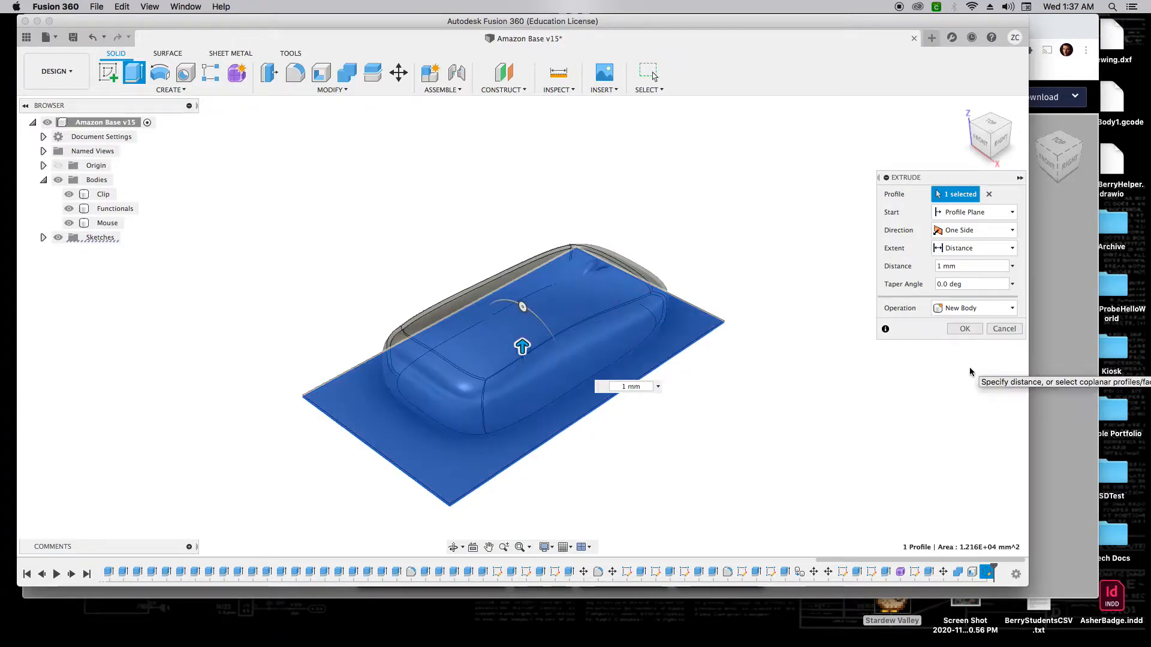
{"action": "left_click", "coordinate": [964, 329]}
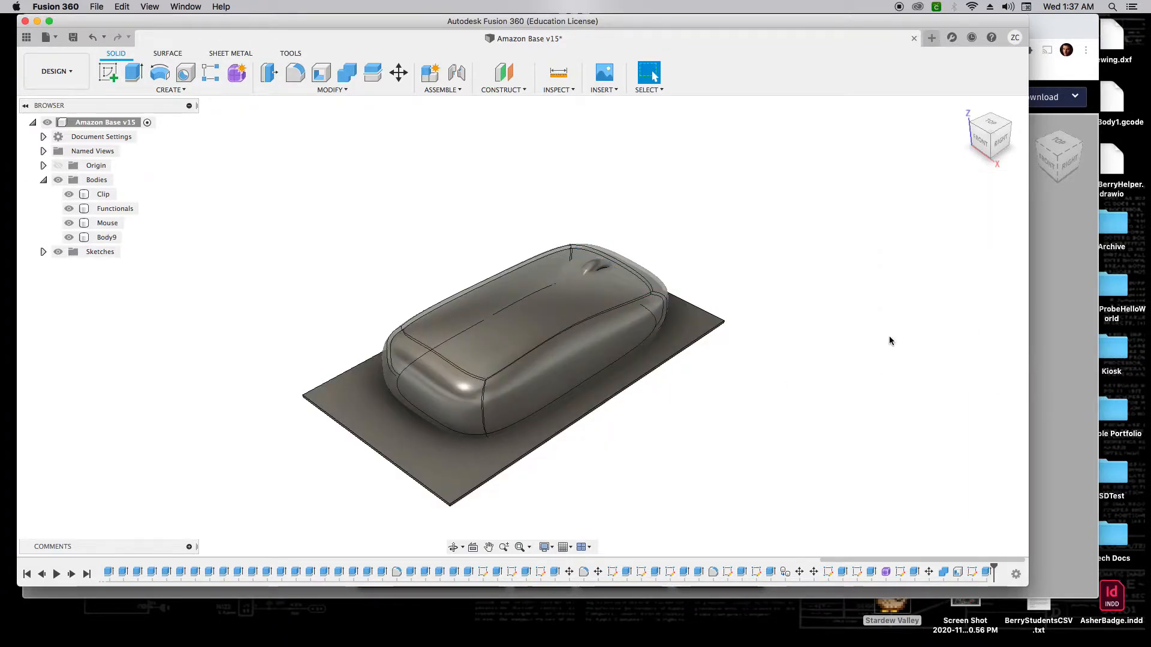
Step: Move the thin plate body up 5 mm along Z, checking from several sides where it crosses the mouse
{"action": "middle_click_drag", "start_coordinate": [519, 322], "coordinate": [656, 454], "text": "shift"}
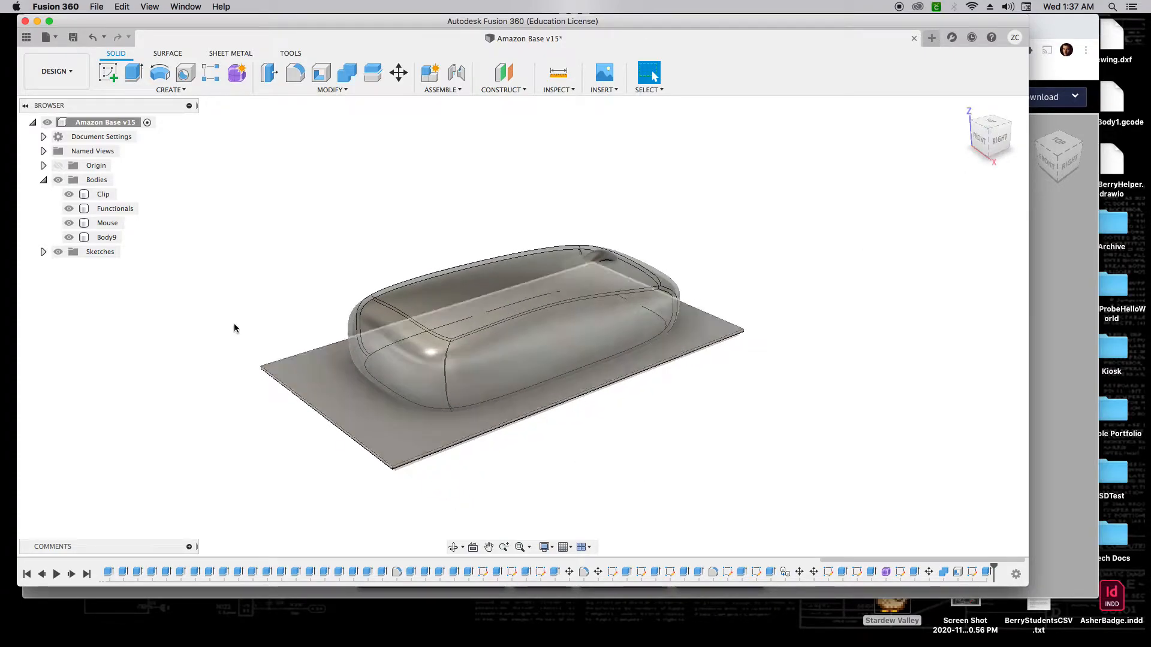
{"action": "left_click", "coordinate": [107, 237]}
{"action": "key", "text": "m"}
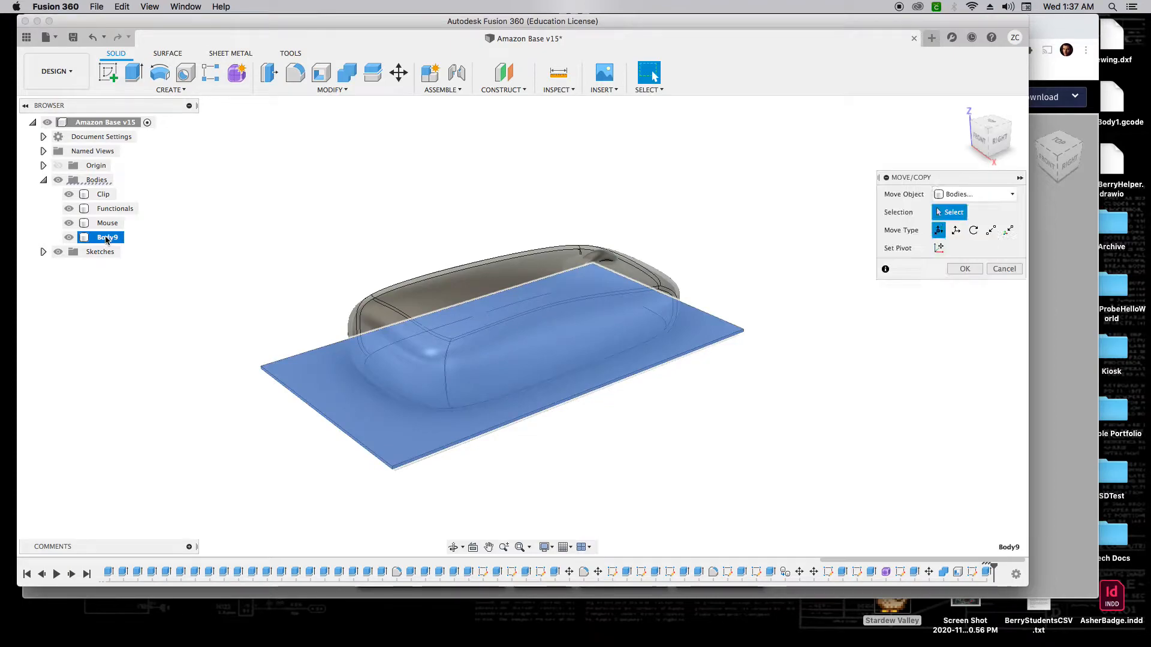
{"action": "left_click_drag", "start_coordinate": [256, 339], "coordinate": [256, 316]}
{"action": "left_click", "coordinate": [997, 139]}
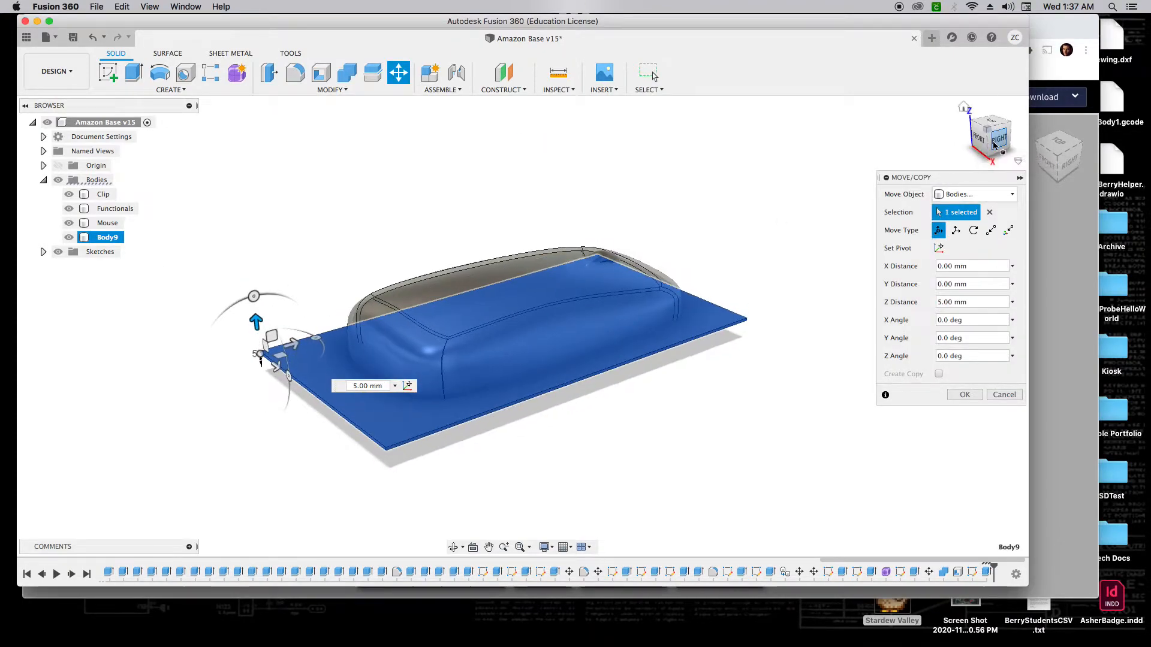
{"action": "scroll", "coordinate": [745, 333], "scroll_direction": "up", "scroll_amount": 4}
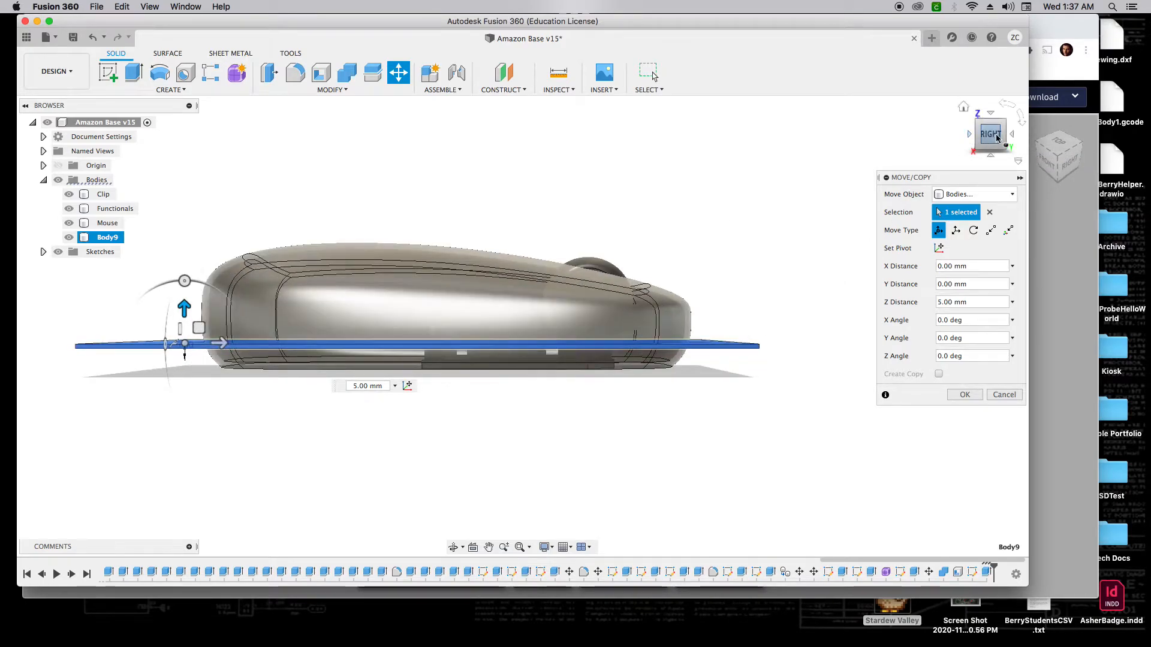
{"action": "left_click_drag", "start_coordinate": [982, 129], "coordinate": [875, 135]}
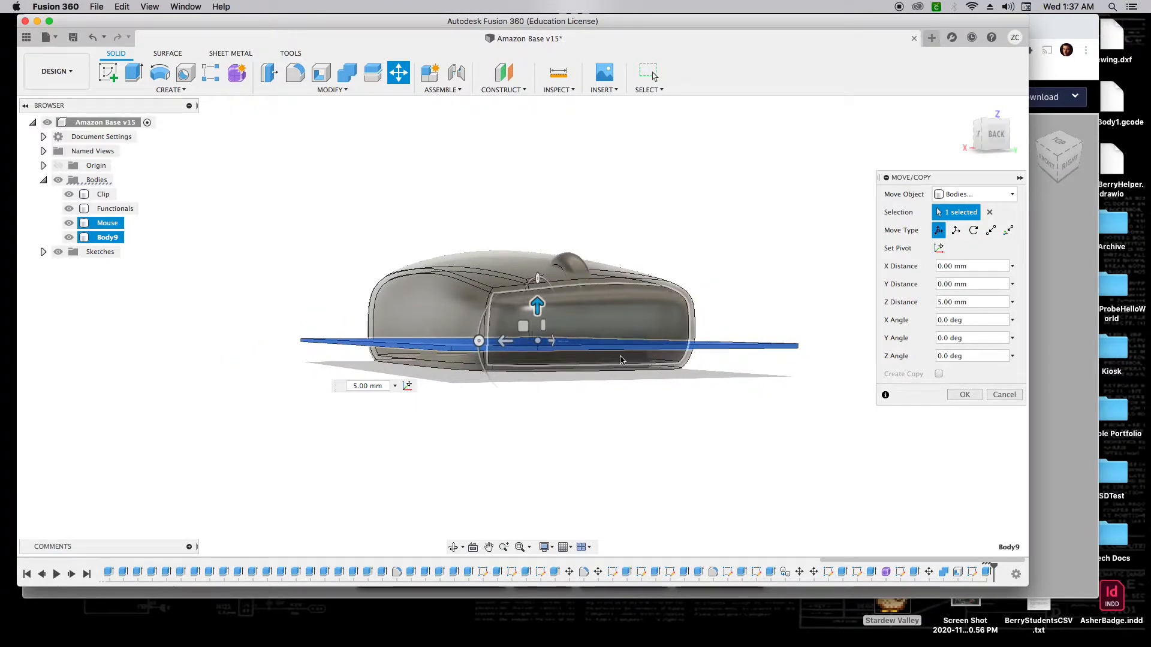
{"action": "left_click_drag", "start_coordinate": [996, 139], "coordinate": [940, 175]}
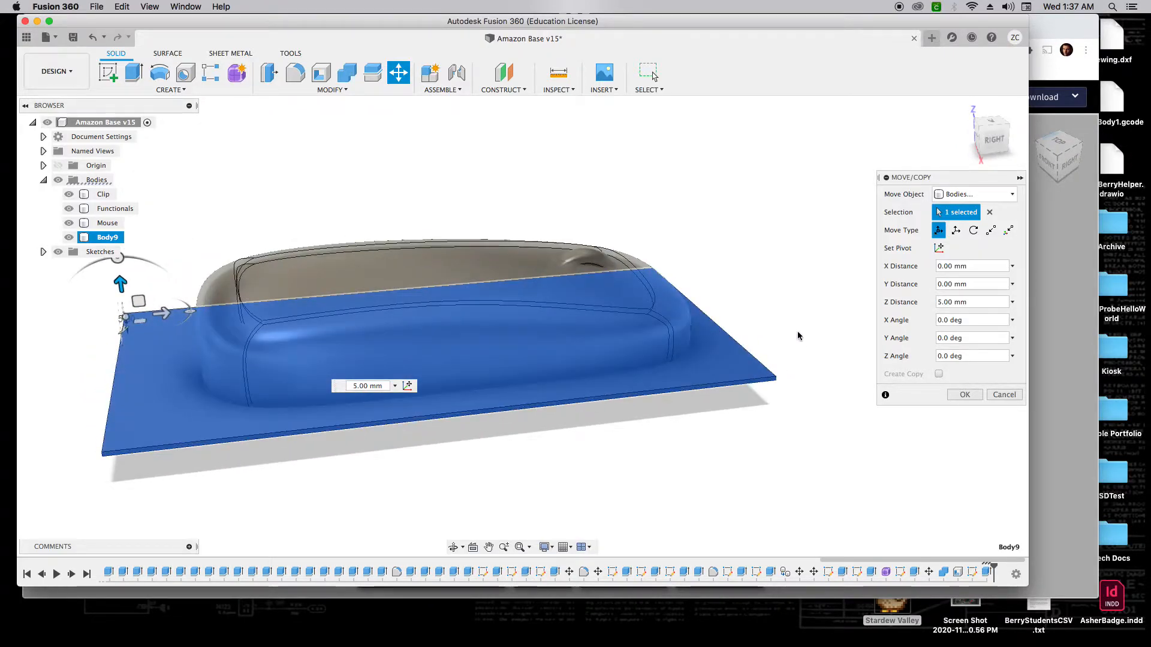
{"action": "left_click", "coordinate": [961, 394]}
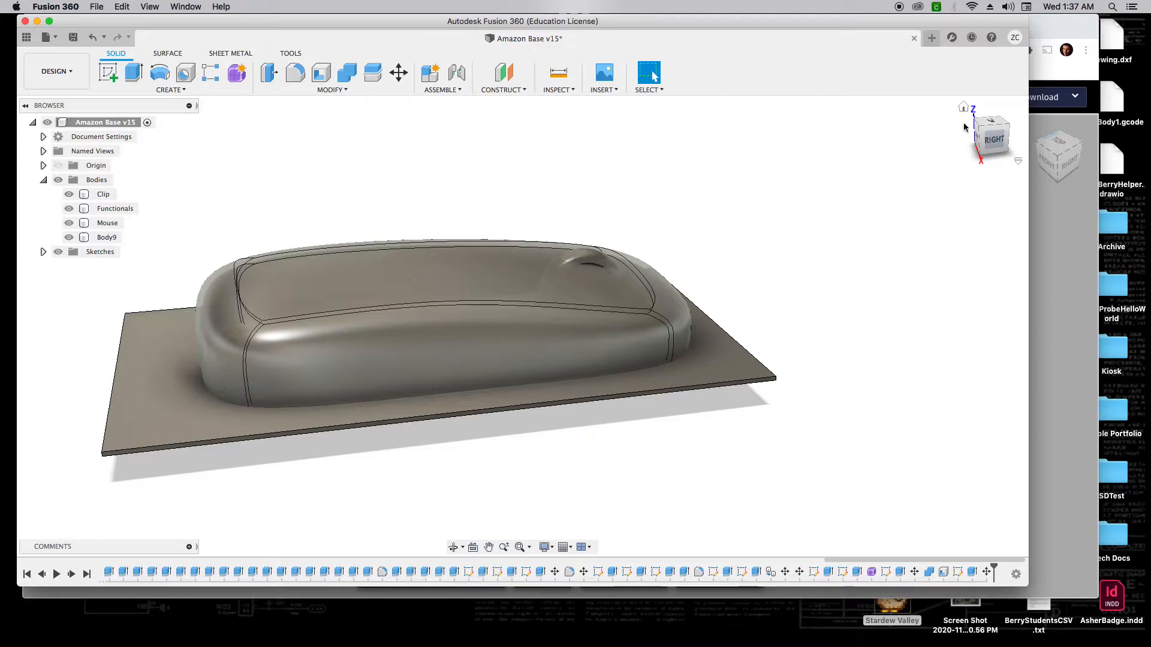
Step: Split the Mouse body using the thin plate as the splitting tool, with the tool extended
{"action": "left_click", "coordinate": [962, 109]}
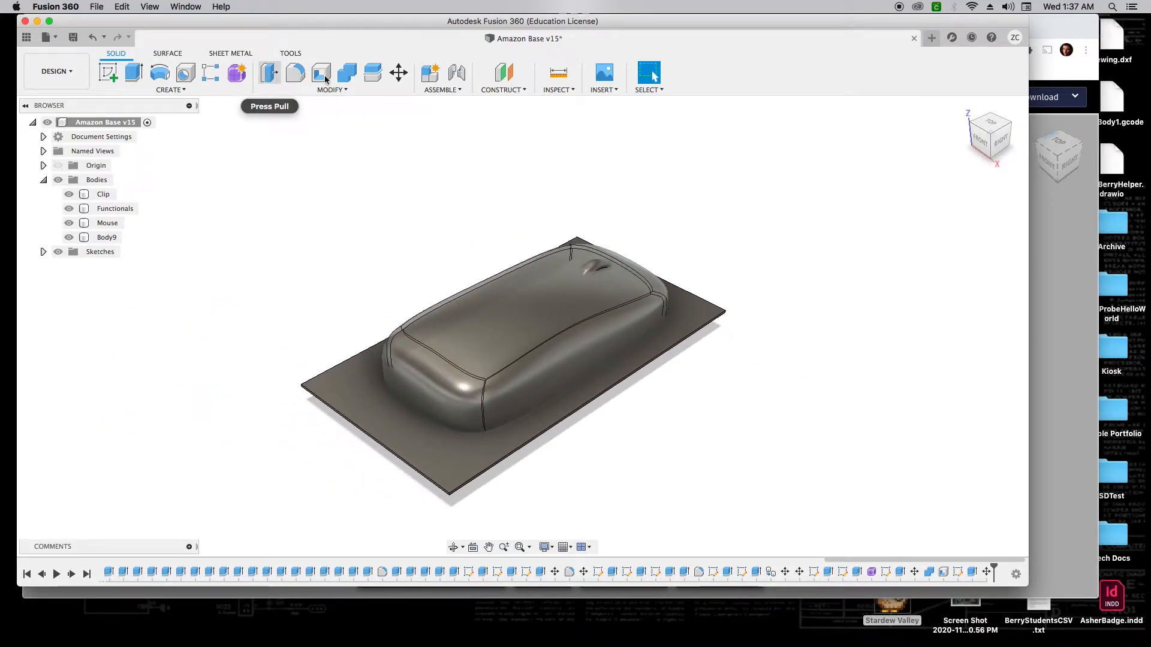
{"action": "left_click", "coordinate": [373, 75]}
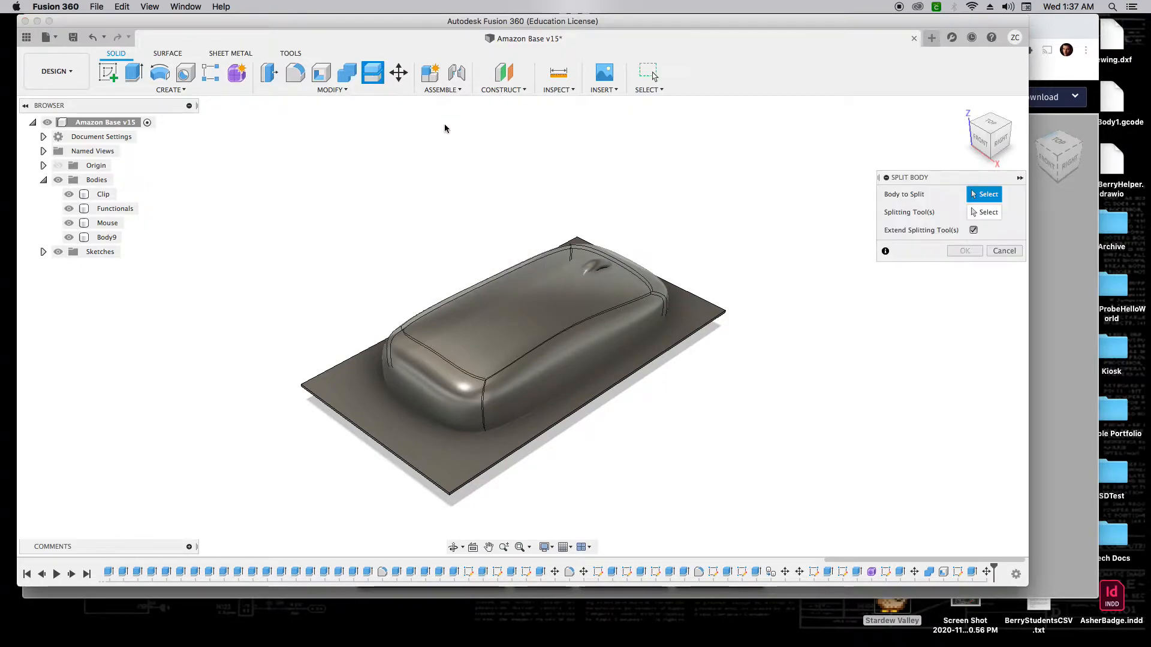
{"action": "left_click", "coordinate": [555, 286]}
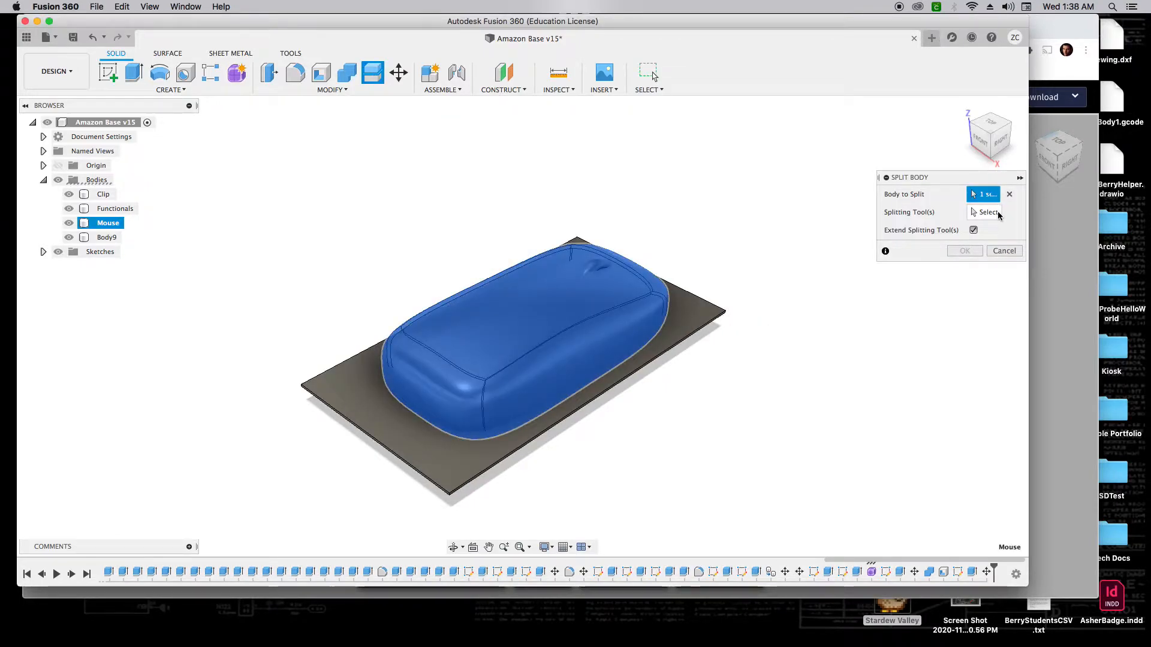
{"action": "left_click", "coordinate": [688, 316]}
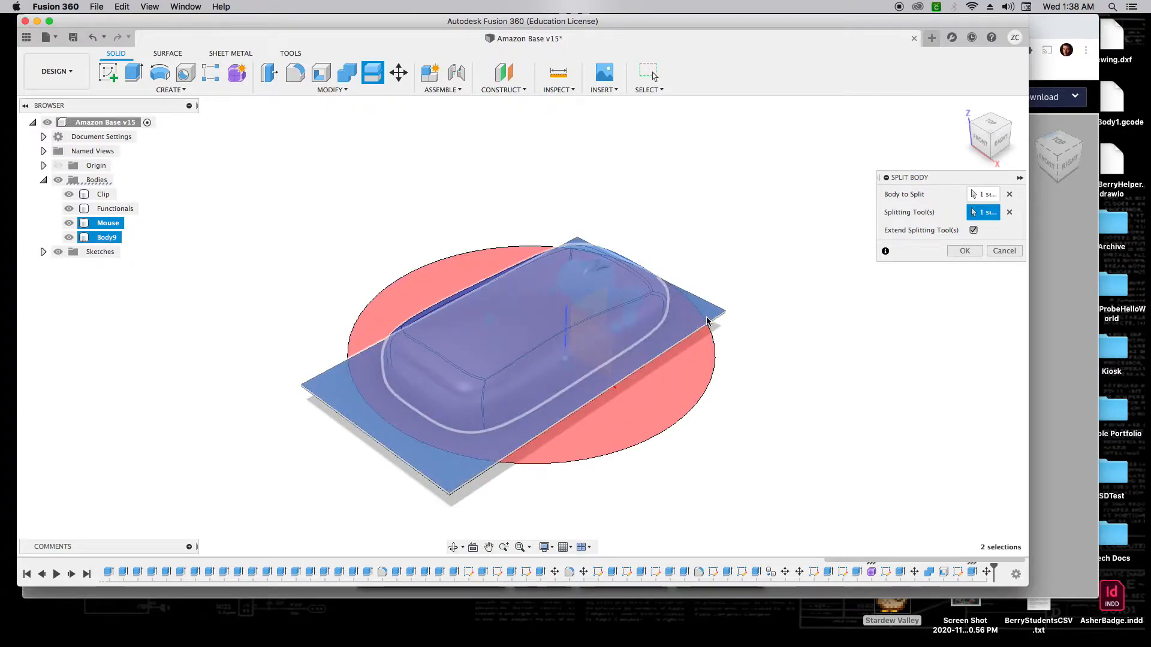
{"action": "left_click", "coordinate": [965, 252]}
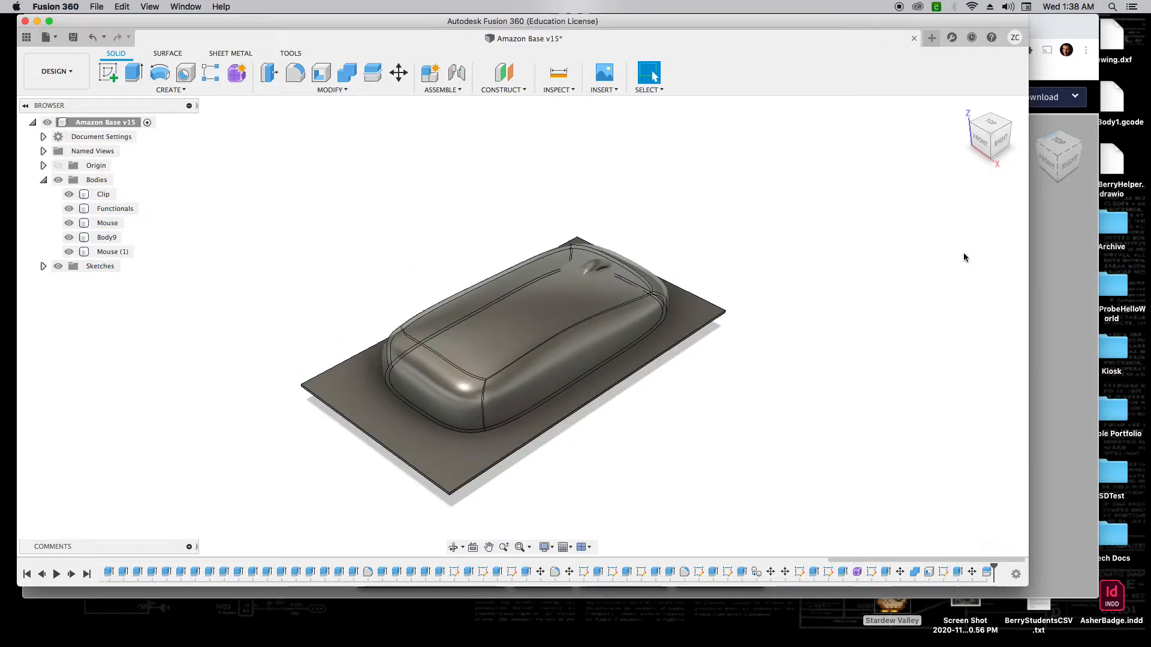
Step: Rename the lower split body Mouse Bottom and the upper split body Mouse Top
{"action": "mouse_move", "coordinate": [999, 148]}
{"action": "left_mouse_down"}
{"action": "mouse_move", "coordinate": [963, 113]}
{"action": "mouse_move", "coordinate": [982, 132]}
{"action": "left_mouse_up"}
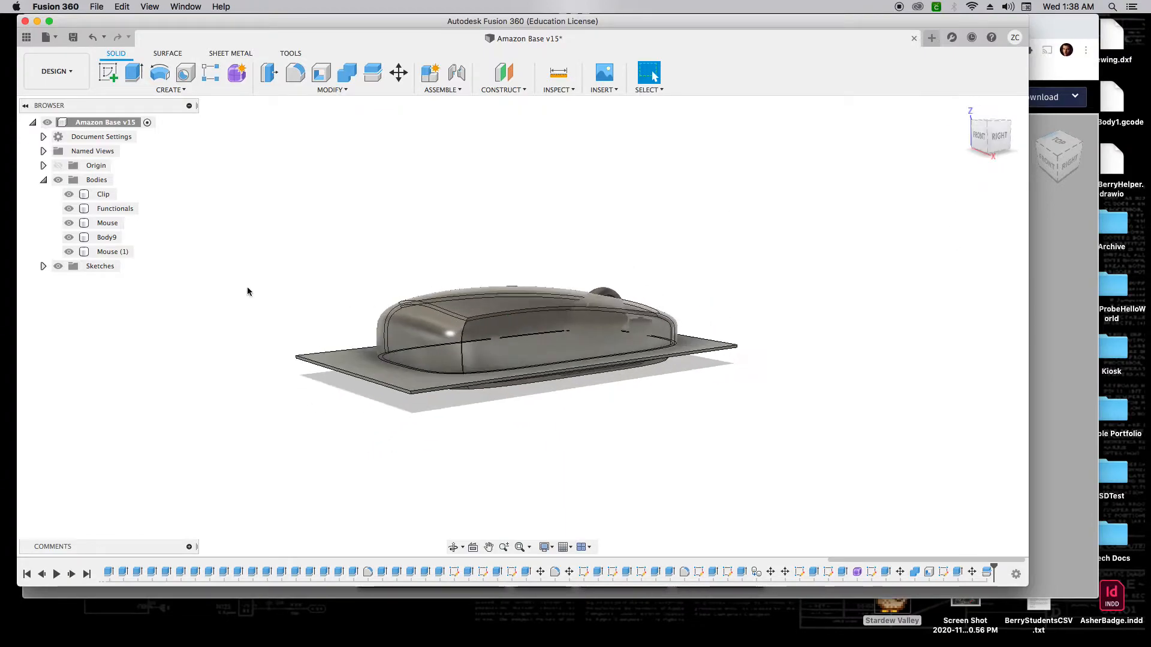
{"action": "left_click", "coordinate": [114, 226]}
{"action": "left_click", "coordinate": [123, 224]}
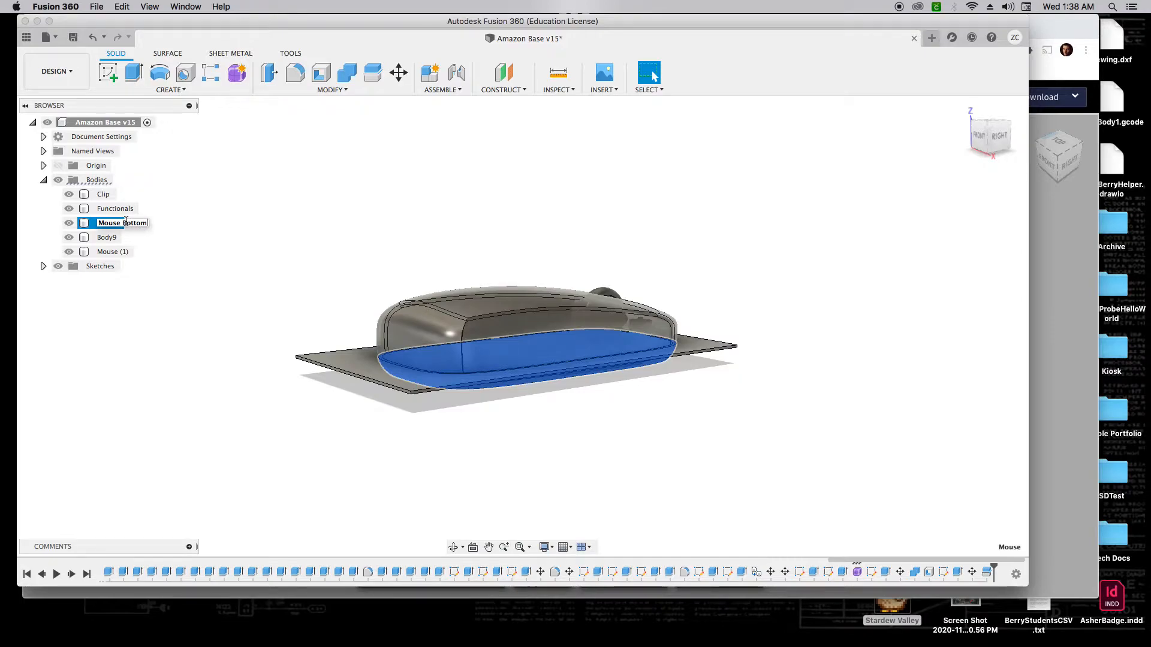
{"action": "left_click", "coordinate": [117, 252]}
{"action": "left_click", "coordinate": [125, 253]}
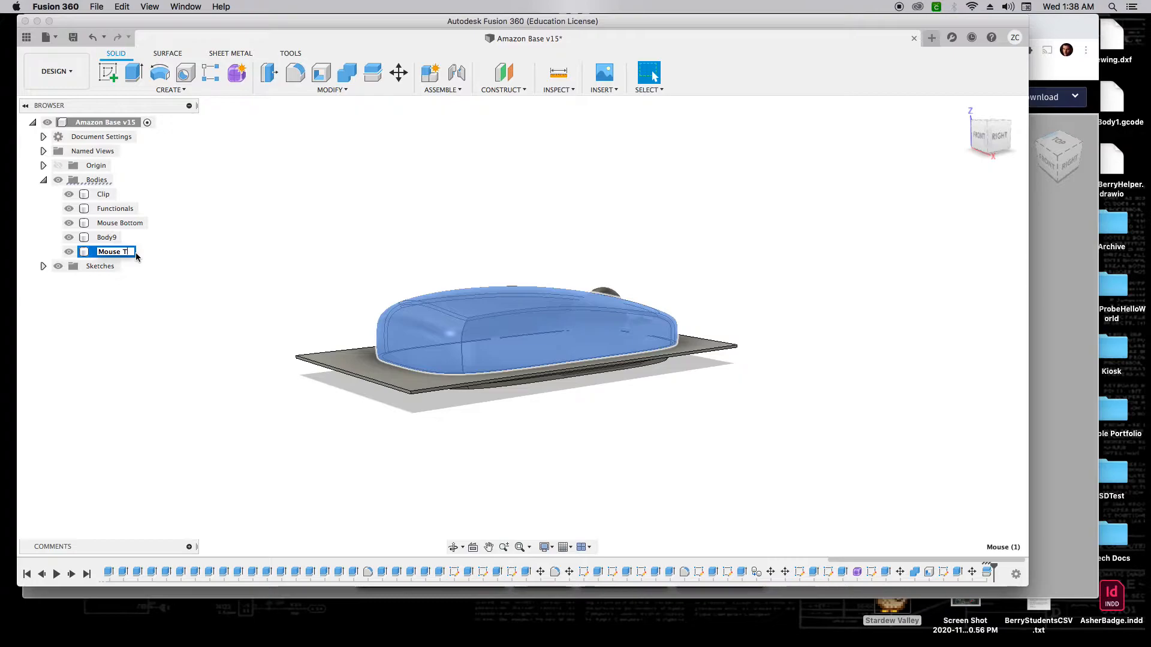
{"action": "key", "text": "Return"}
{"action": "left_click", "coordinate": [148, 258]}
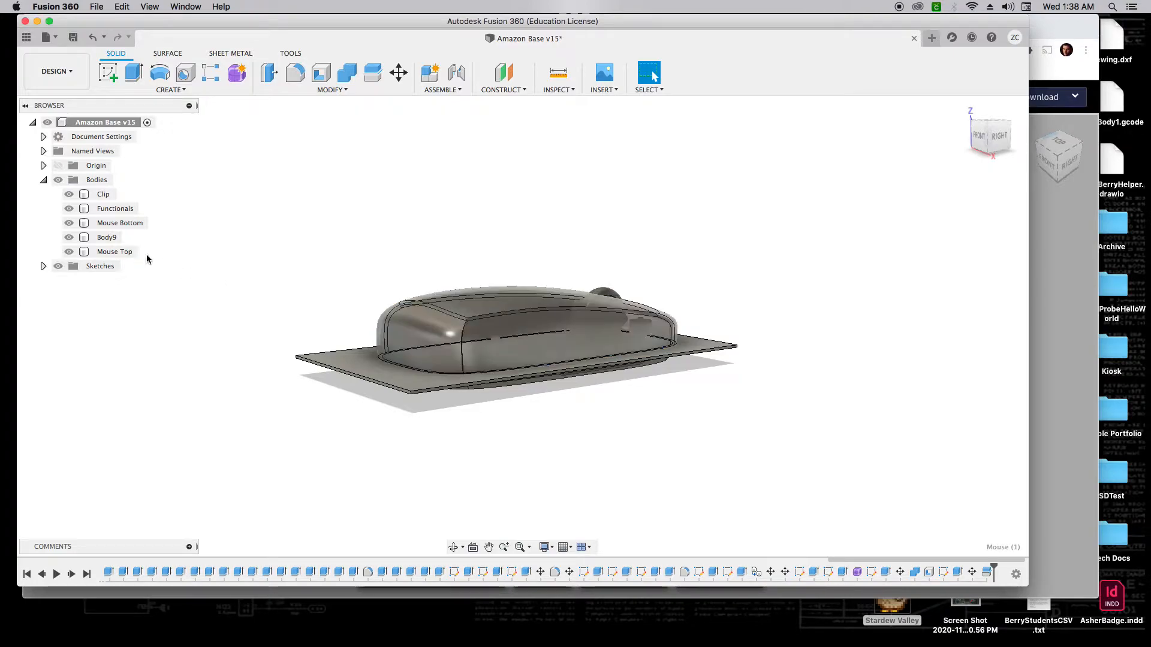
Step: Hide the splitting plate and Mouse Top, leaving Mouse Bottom shown to inspect it with the internal components
{"action": "left_click", "coordinate": [68, 237]}
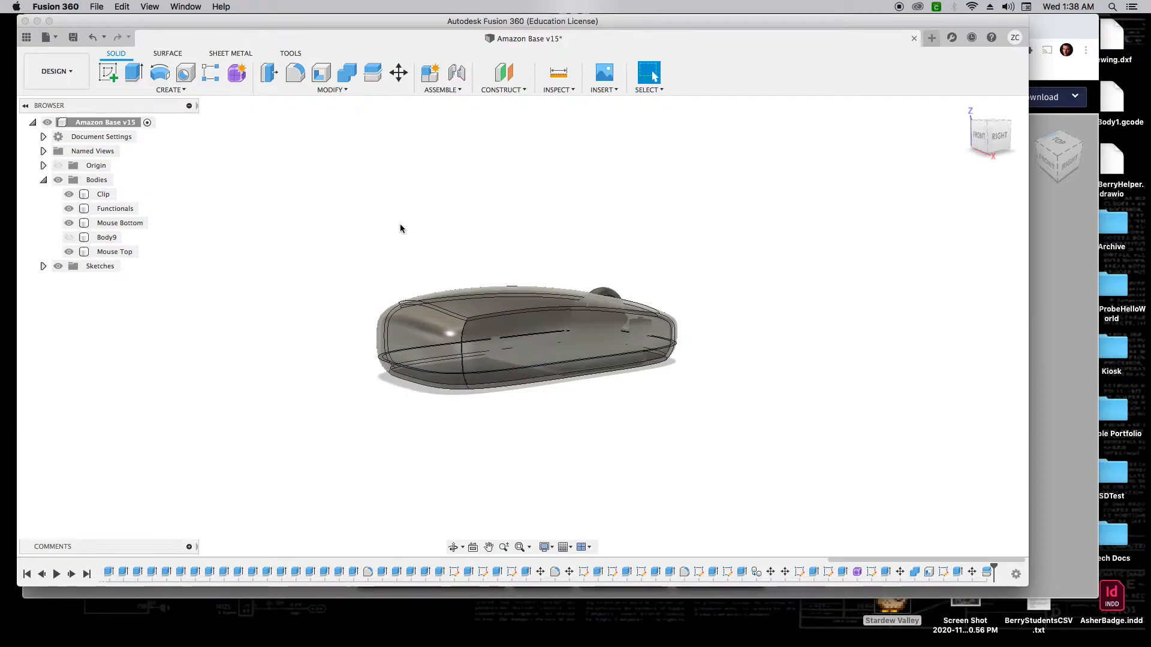
{"action": "left_click_drag", "start_coordinate": [998, 136], "coordinate": [938, 151]}
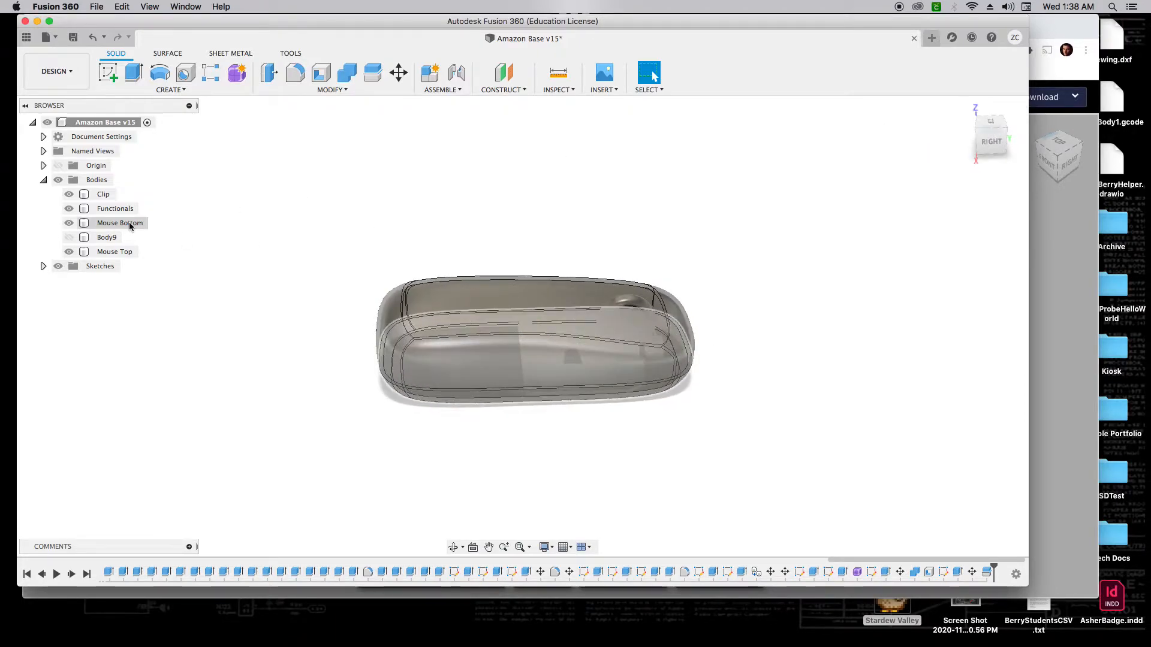
{"action": "left_click", "coordinate": [70, 223]}
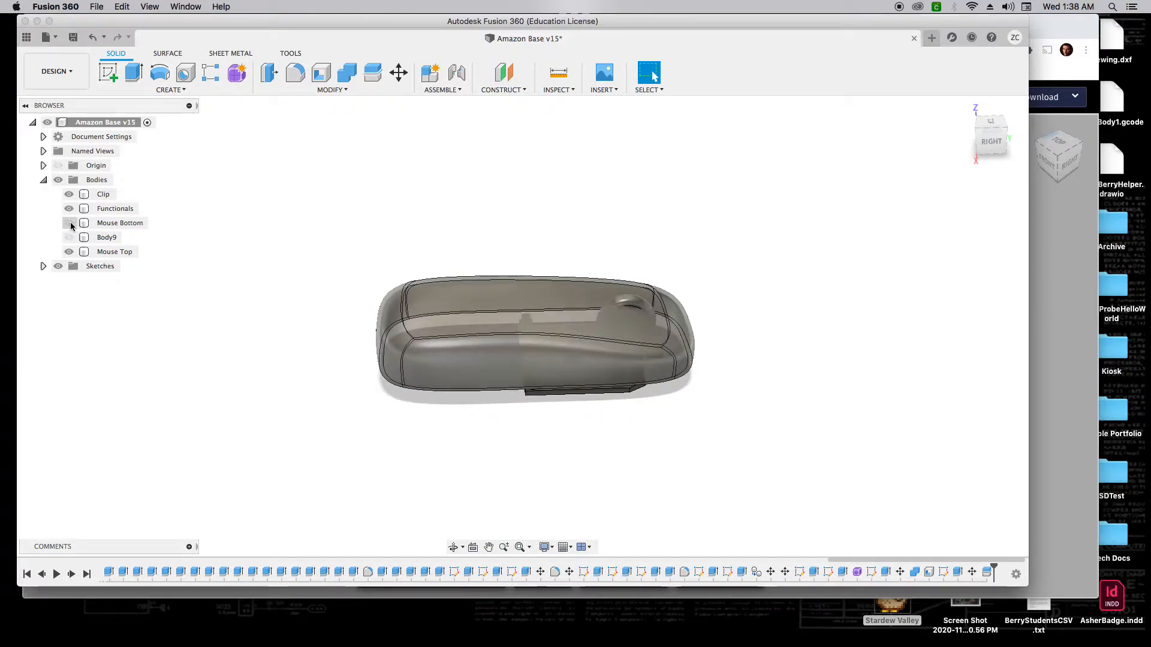
{"action": "left_click", "coordinate": [69, 252]}
{"action": "left_click", "coordinate": [70, 252]}
{"action": "left_click", "coordinate": [70, 253]}
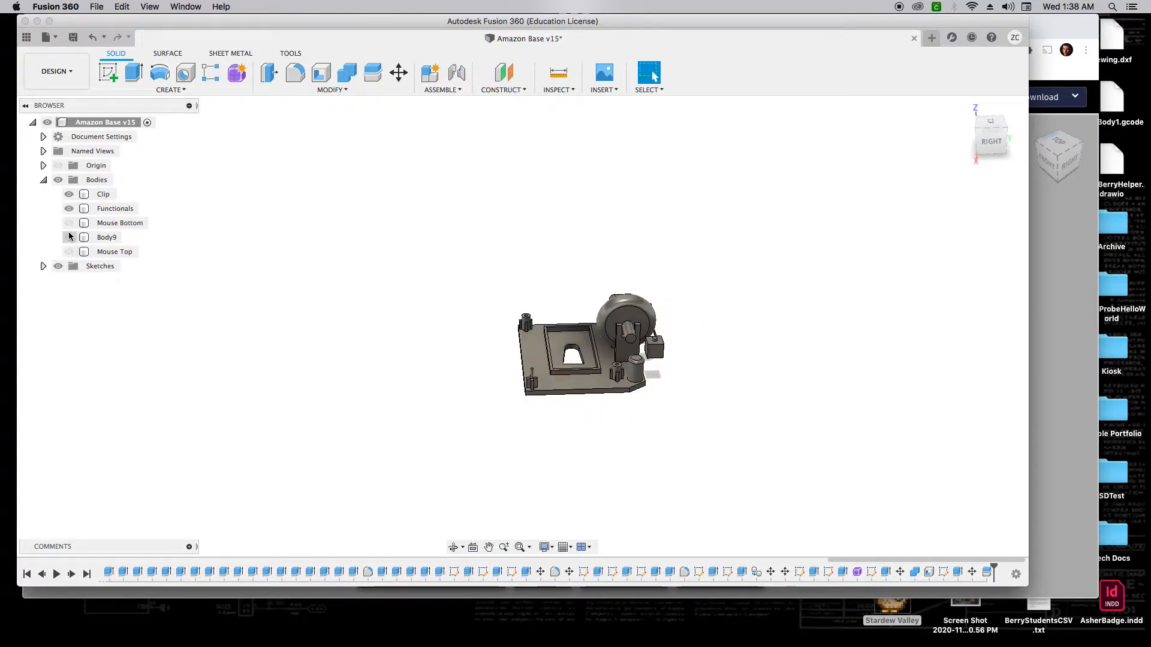
{"action": "left_click", "coordinate": [69, 223]}
{"action": "left_click_drag", "start_coordinate": [986, 133], "coordinate": [935, 131]}
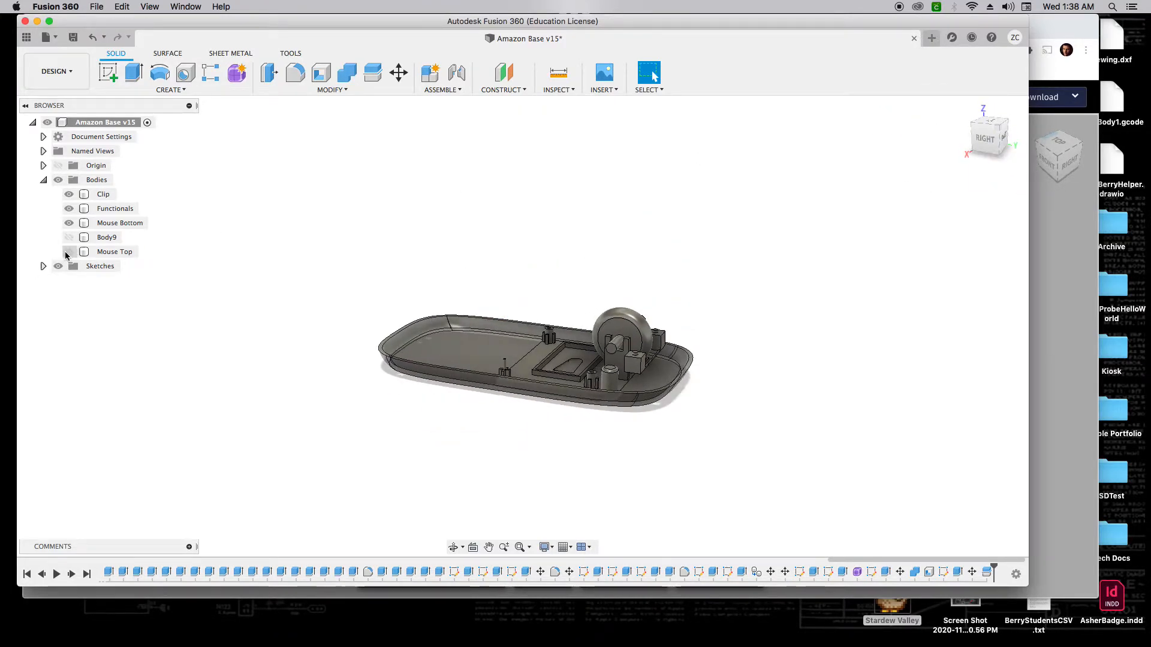
Step: Show Mouse Top without Mouse Bottom, examine from below how the Clip body sits in its opening, and hide it again
{"action": "left_click", "coordinate": [69, 252]}
{"action": "left_click", "coordinate": [69, 223]}
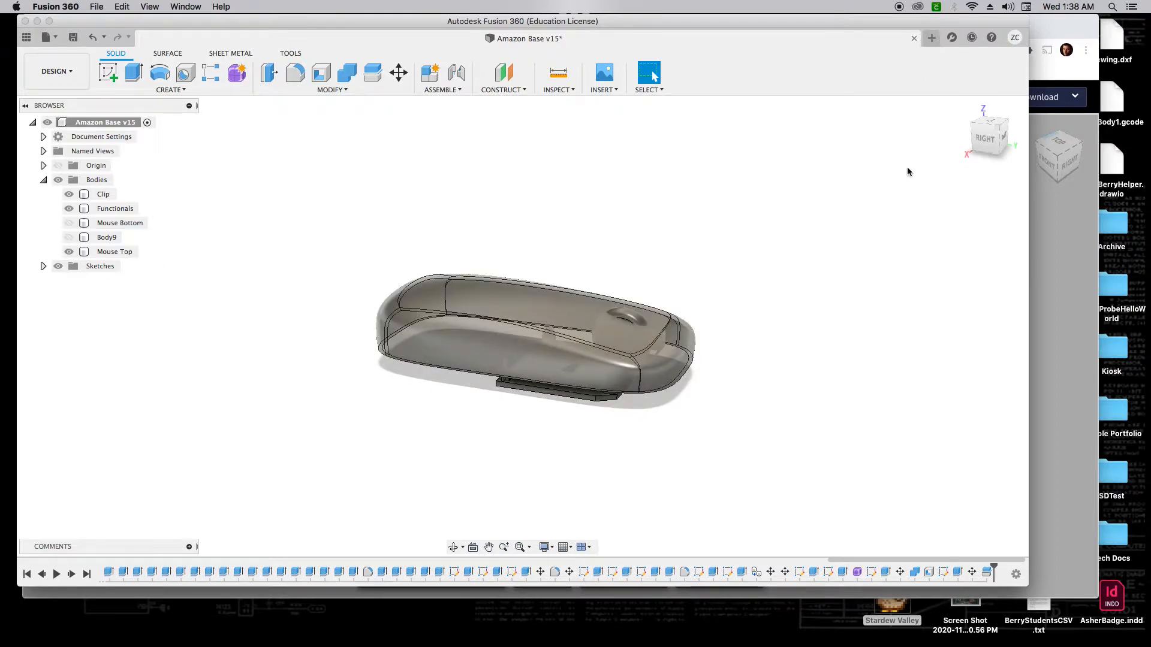
{"action": "mouse_move", "coordinate": [989, 135]}
{"action": "left_mouse_down"}
{"action": "mouse_move", "coordinate": [997, 98]}
{"action": "mouse_move", "coordinate": [1010, 145]}
{"action": "mouse_move", "coordinate": [955, 156]}
{"action": "mouse_move", "coordinate": [1029, 110]}
{"action": "left_mouse_up"}
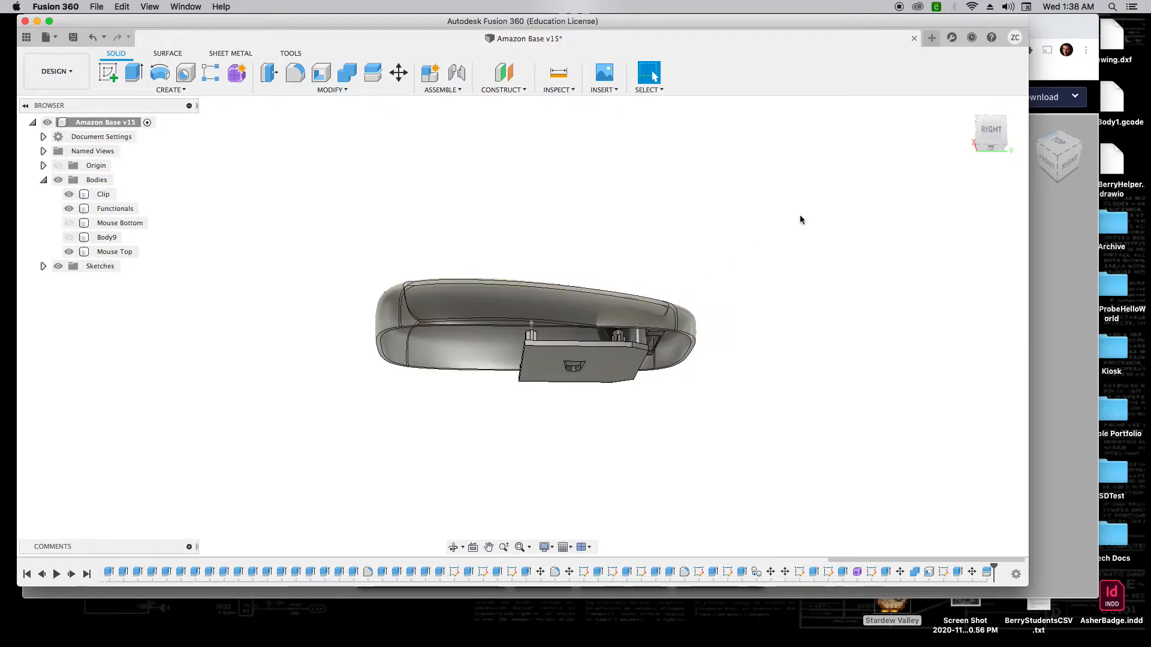
{"action": "left_click_drag", "start_coordinate": [991, 137], "coordinate": [1002, 140]}
{"action": "left_click", "coordinate": [584, 378]}
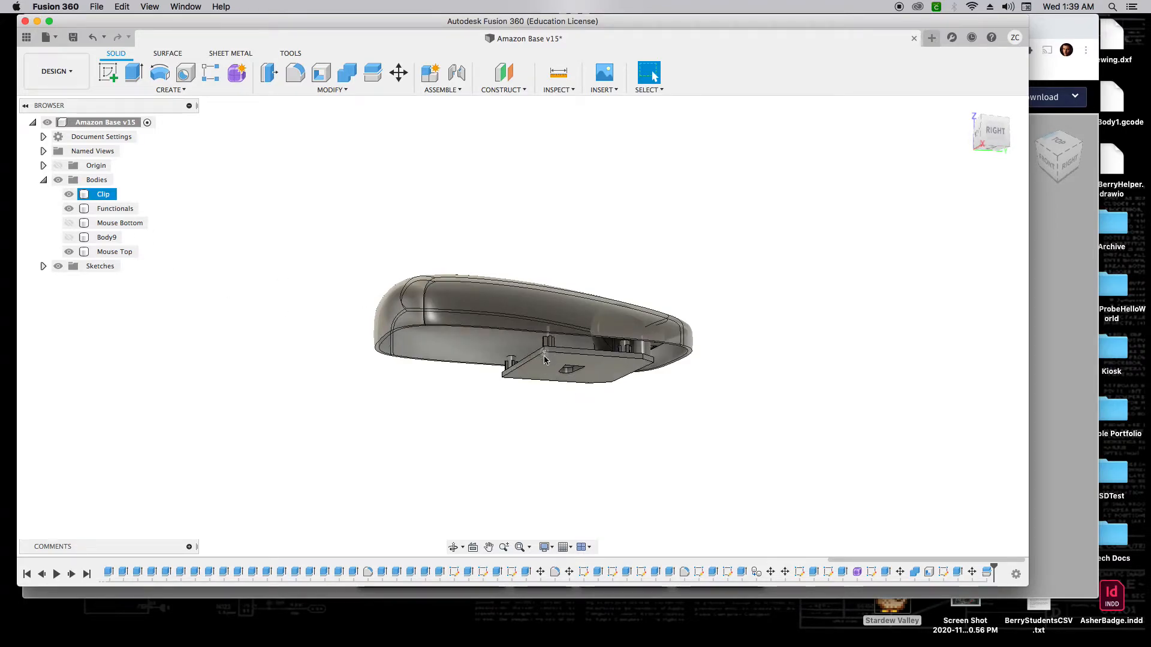
{"action": "left_click", "coordinate": [69, 252]}
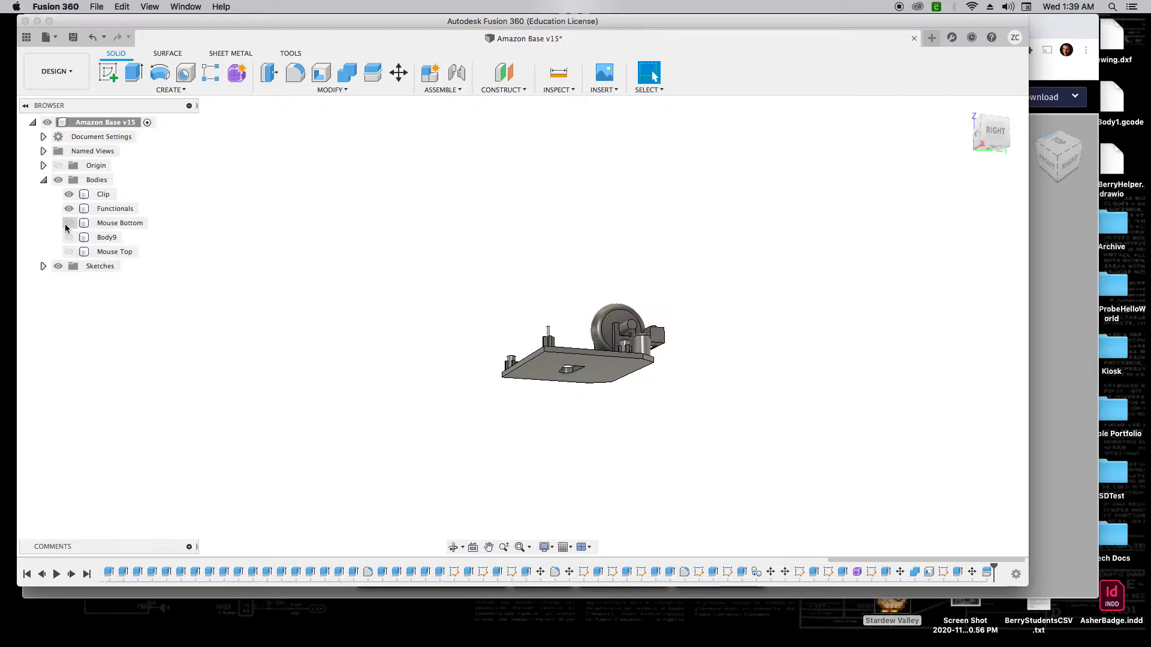
Step: Show Mouse Bottom, hide Functionals, and examine how the Clip body sits on the lower shell's floor
{"action": "left_click", "coordinate": [69, 223]}
{"action": "middle_click_drag", "start_coordinate": [993, 153], "coordinate": [1000, 186], "text": "shift"}
{"action": "left_click_drag", "start_coordinate": [1001, 185], "coordinate": [1001, 188]}
{"action": "left_click", "coordinate": [69, 209]}
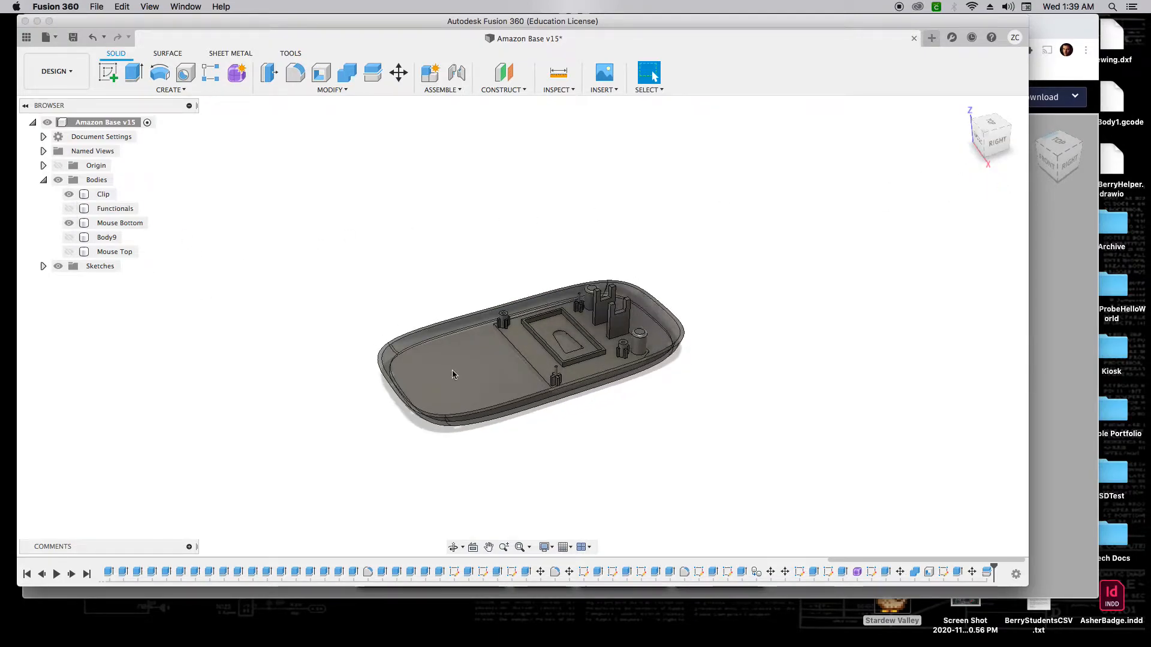
{"action": "left_click", "coordinate": [486, 361]}
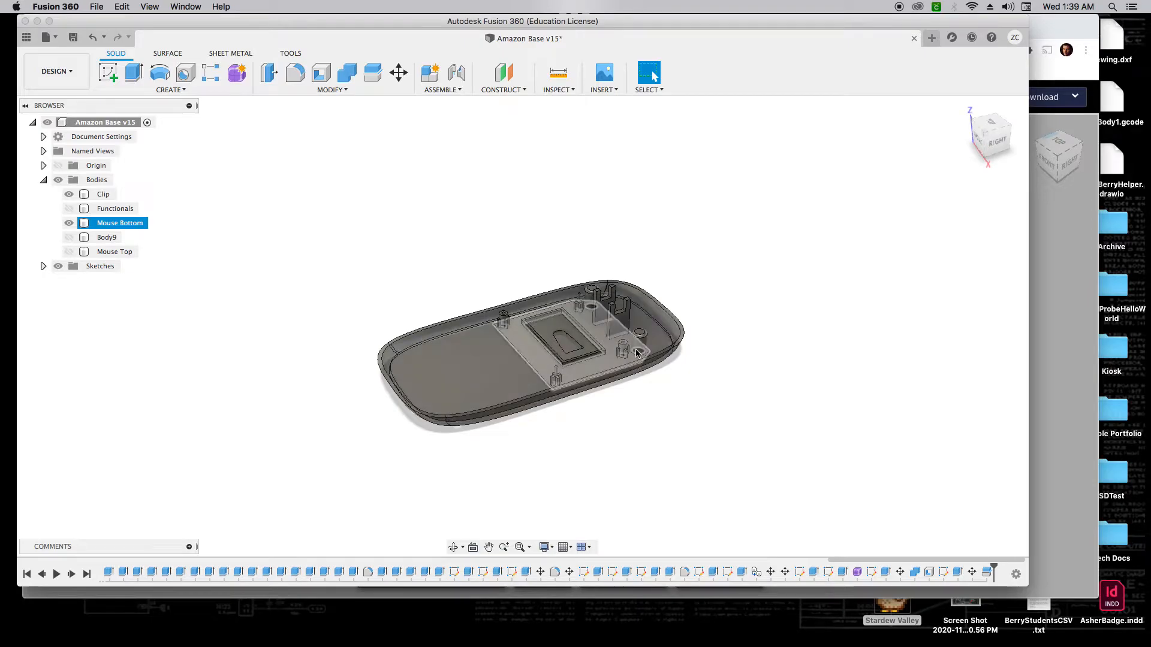
{"action": "scroll", "coordinate": [573, 351], "scroll_direction": "up", "scroll_amount": 3}
{"action": "scroll", "coordinate": [573, 347], "scroll_direction": "up", "scroll_amount": 2}
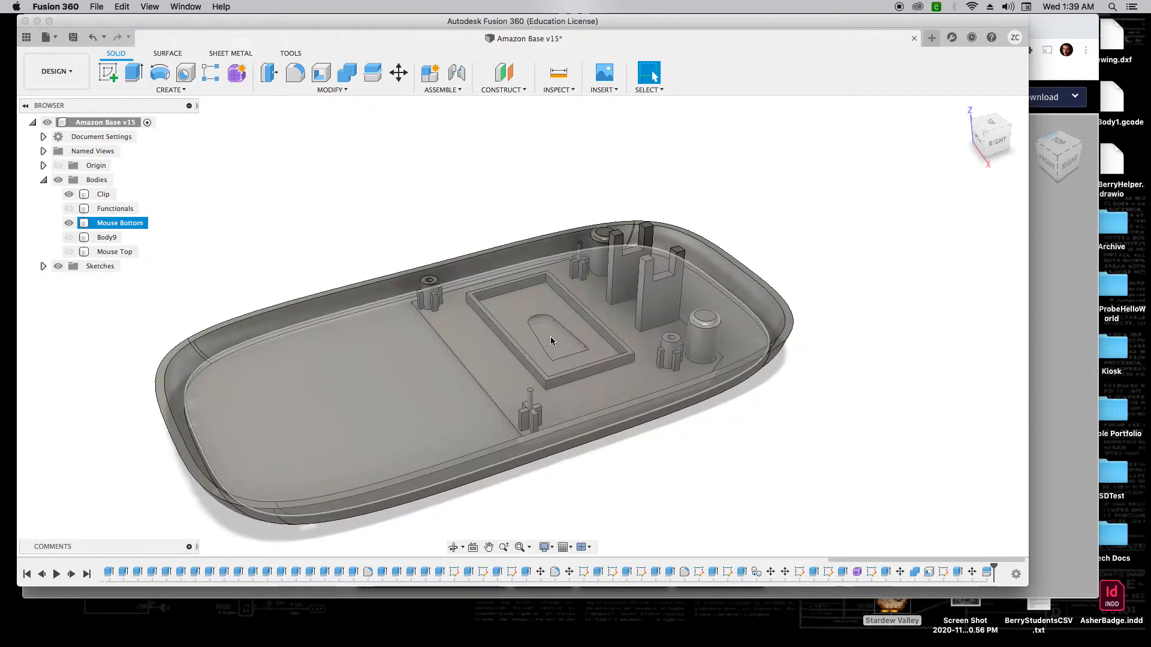
{"action": "left_click", "coordinate": [546, 348]}
{"action": "left_click", "coordinate": [565, 340]}
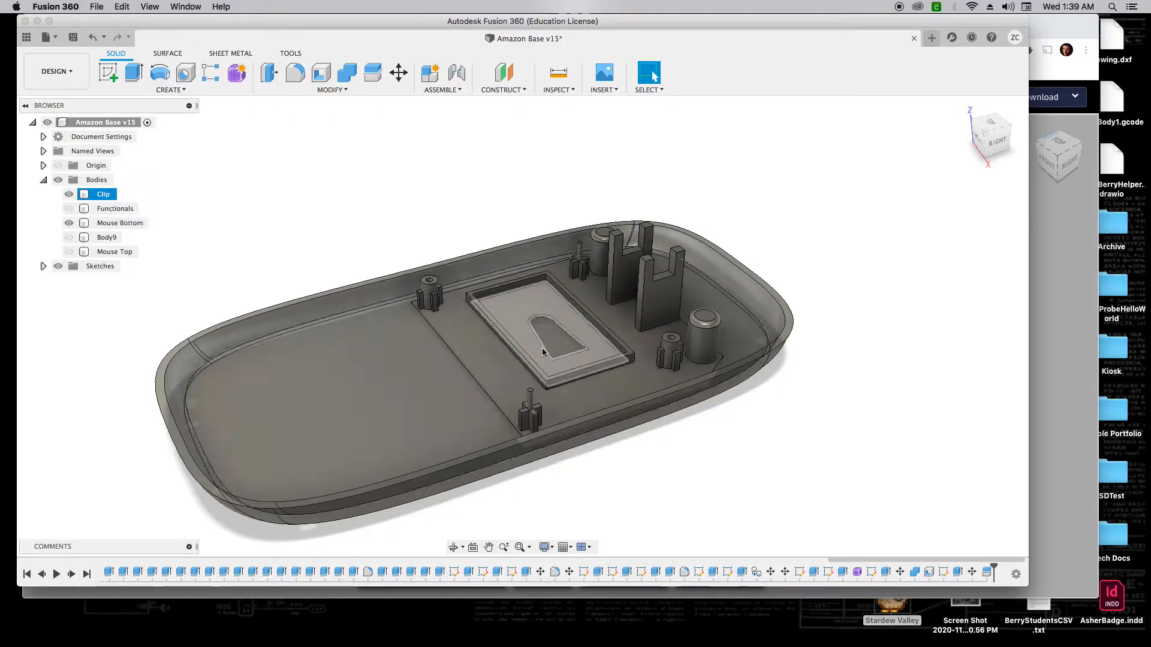
Step: Toggle the Clip body's visibility to compare its tapered opening with the Mouse Bottom floor from above and below, leaving it hidden
{"action": "left_click_drag", "start_coordinate": [999, 151], "coordinate": [1002, 134]}
{"action": "left_click", "coordinate": [69, 208]}
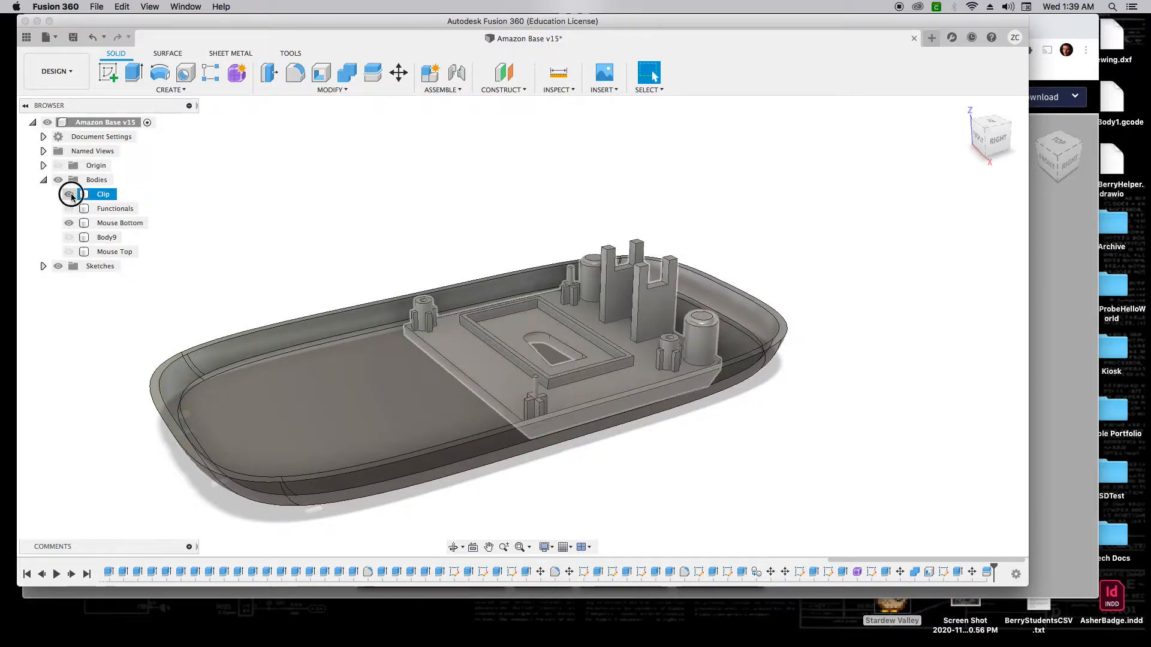
{"action": "left_click", "coordinate": [69, 194]}
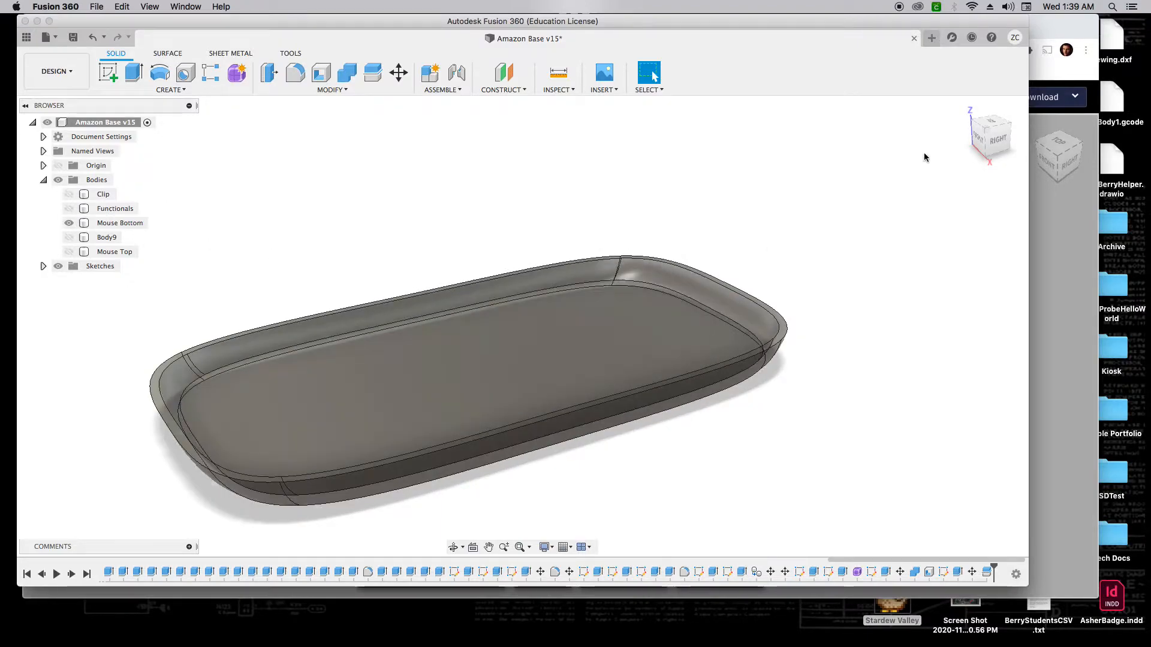
{"action": "left_click", "coordinate": [67, 195]}
{"action": "left_click_drag", "start_coordinate": [996, 141], "coordinate": [996, 66]}
{"action": "left_click", "coordinate": [990, 139]}
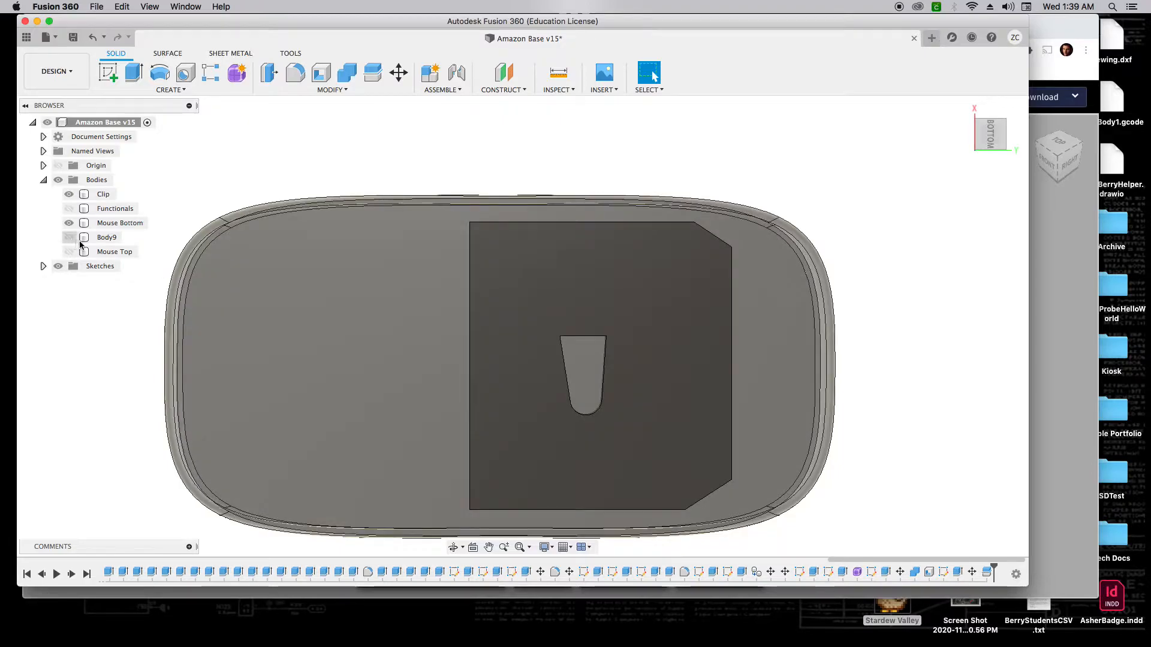
{"action": "left_click", "coordinate": [70, 196]}
{"action": "left_click", "coordinate": [69, 195]}
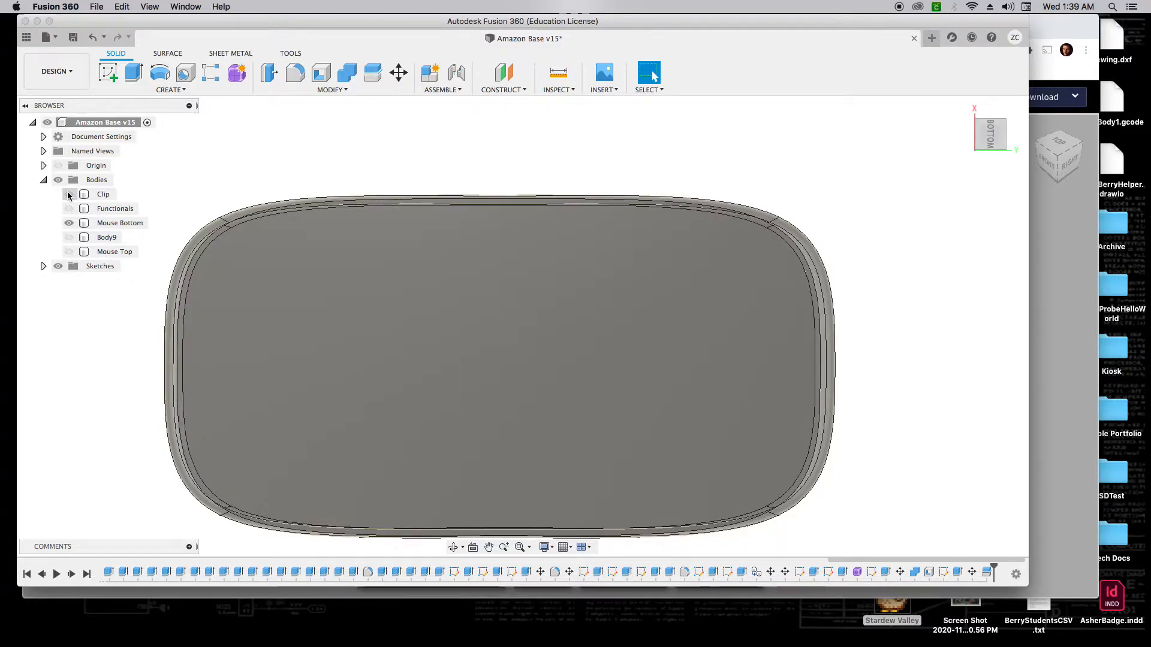
Step: Sketch a center rectangle of about 1008 mm² on Mouse Bottom's underside, around where the Clip's tapered opening sits
{"action": "left_click", "coordinate": [120, 223]}
{"action": "key", "text": "r"}
{"action": "left_click", "coordinate": [602, 354]}
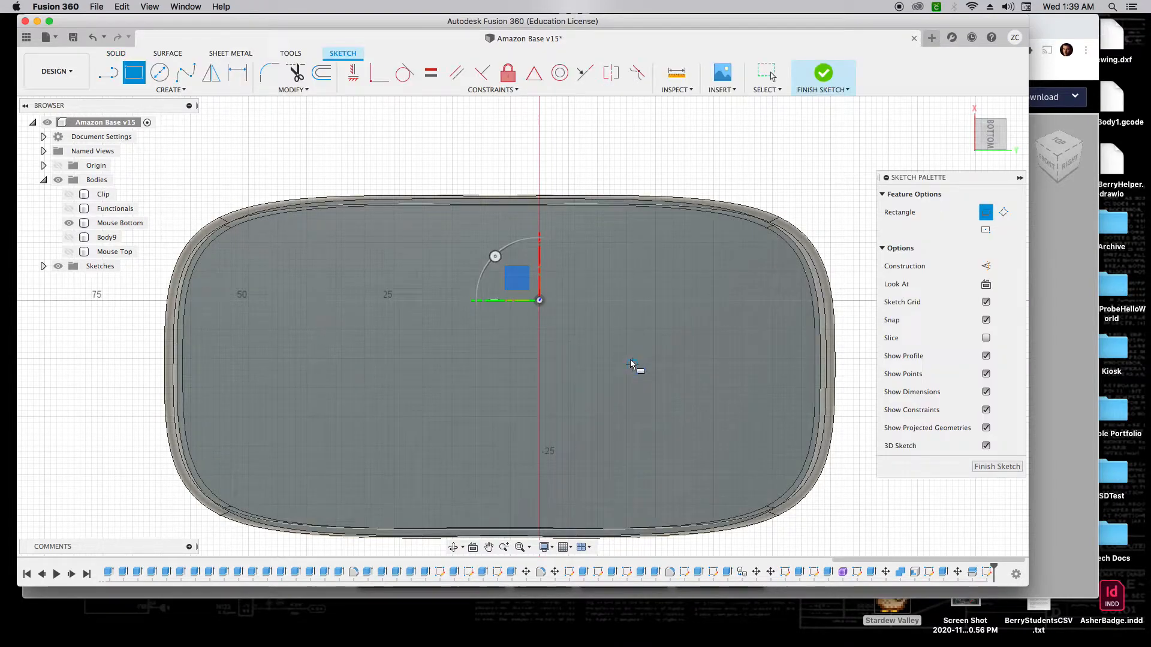
{"action": "left_click", "coordinate": [985, 230]}
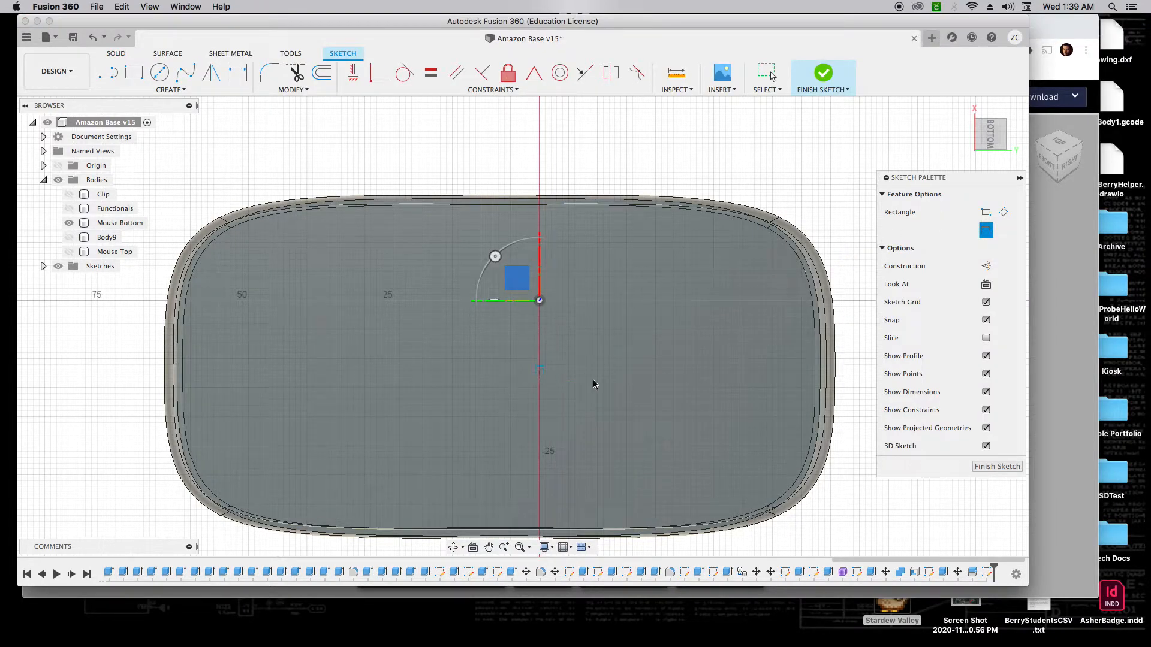
{"action": "left_click", "coordinate": [621, 365]}
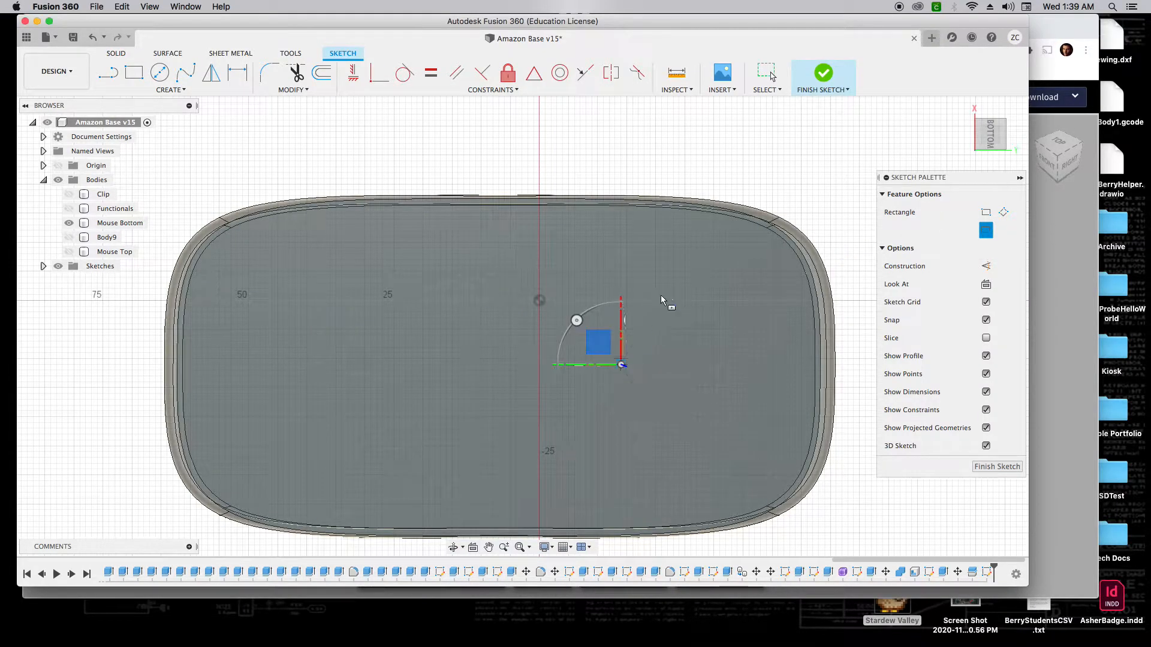
{"action": "left_click", "coordinate": [702, 258]}
Step: Extrude the rectangle by -4 mm as a cut through the Mouse Bottom floor
{"action": "left_click_drag", "start_coordinate": [992, 137], "coordinate": [966, 179]}
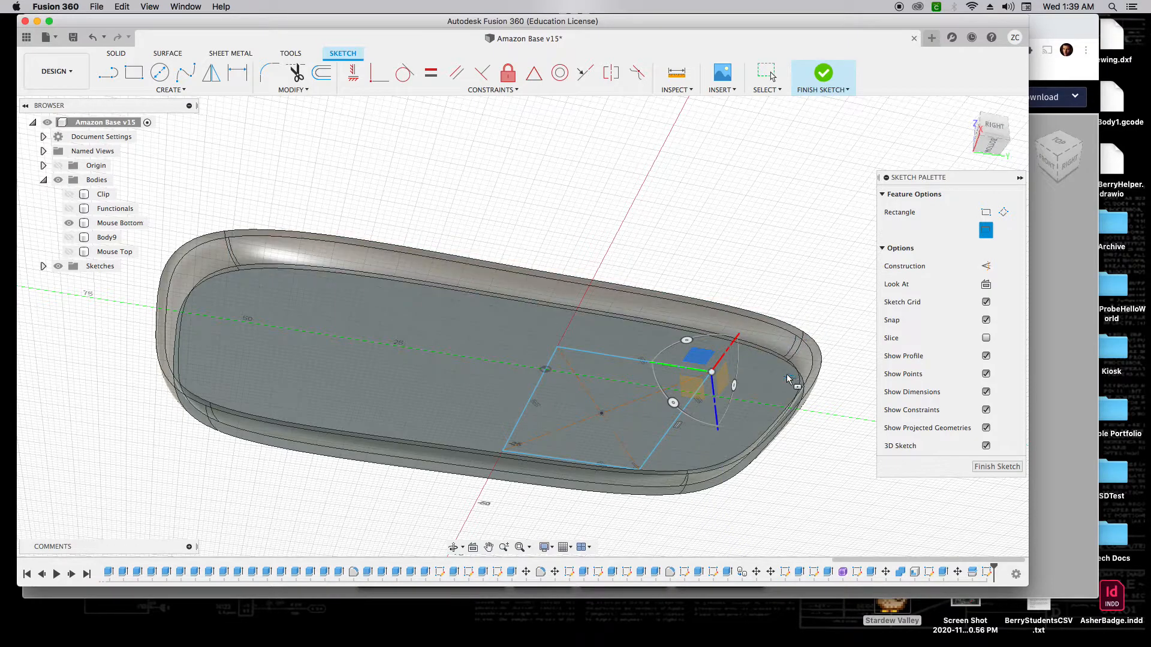
{"action": "key", "text": "e"}
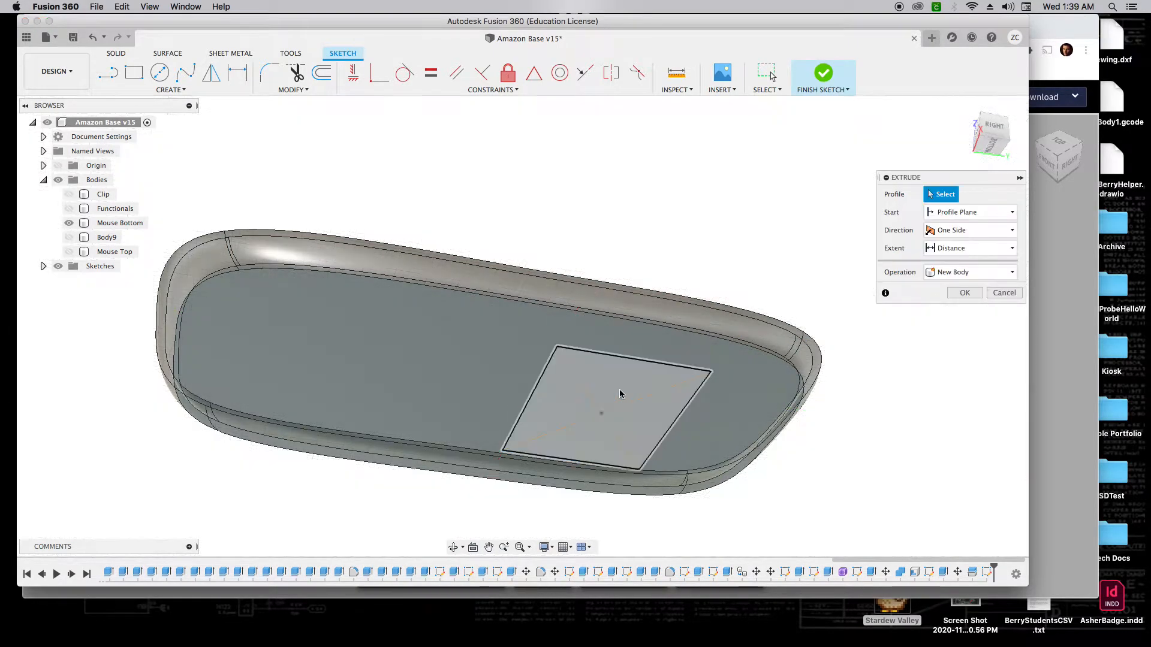
{"action": "left_click", "coordinate": [600, 420]}
{"action": "left_click_drag", "start_coordinate": [601, 416], "coordinate": [600, 386]}
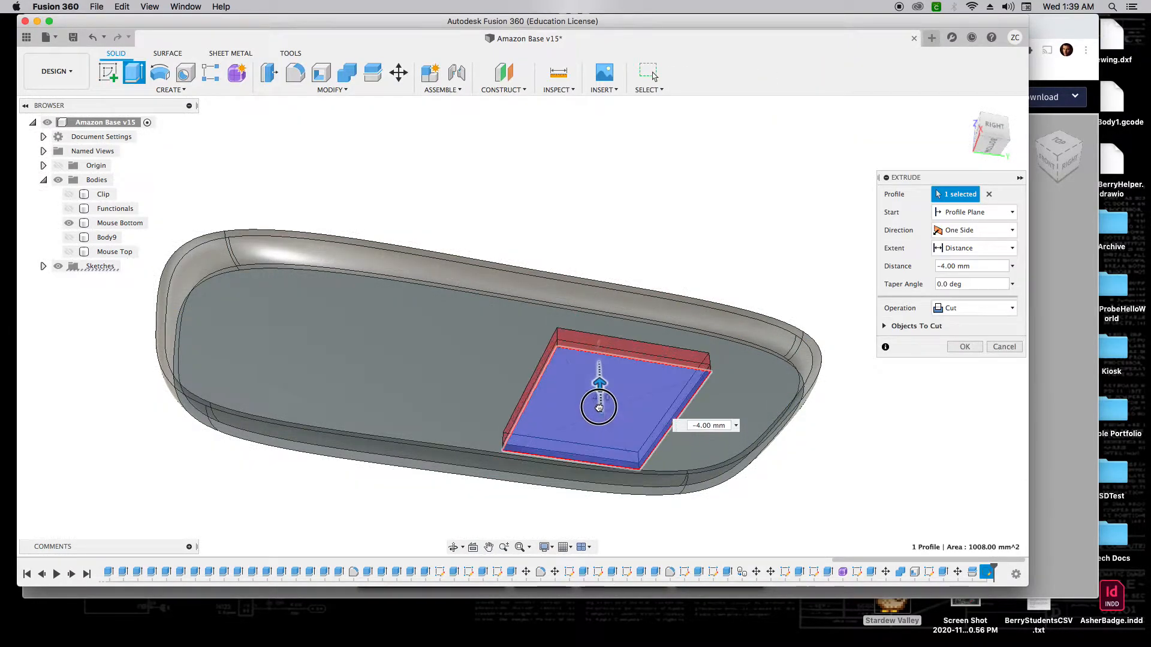
{"action": "left_click", "coordinate": [965, 347]}
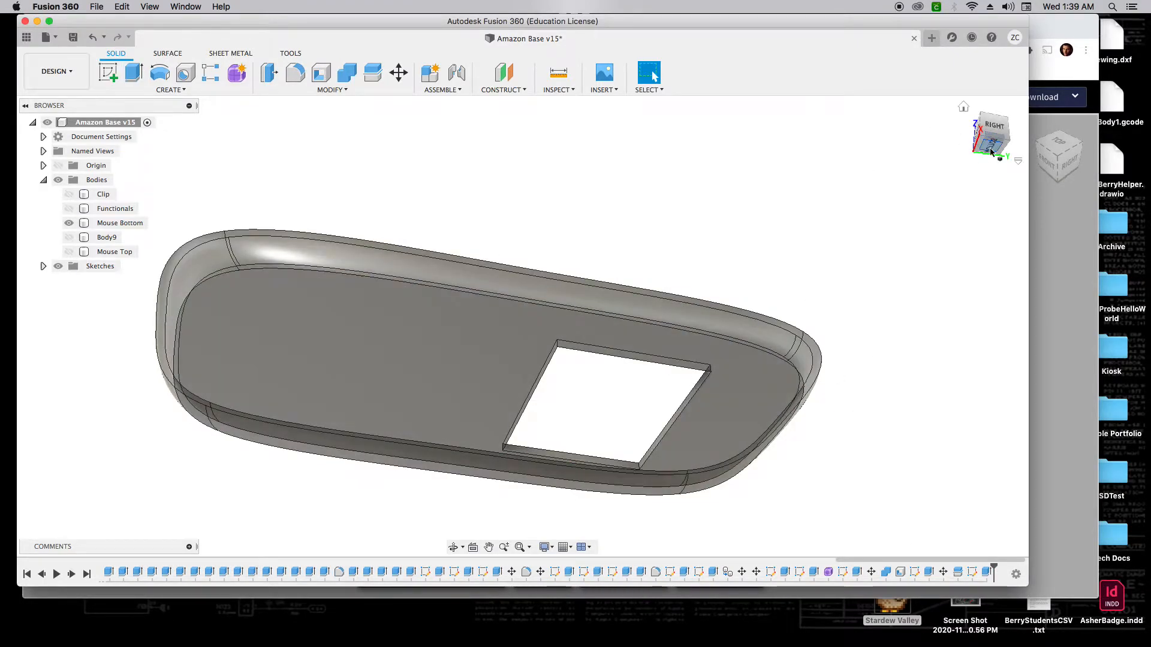
Step: Show the Clip body again and check from below and above how its tapered opening lines up with the rectangular cutout
{"action": "left_click", "coordinate": [991, 152]}
{"action": "left_click", "coordinate": [67, 209]}
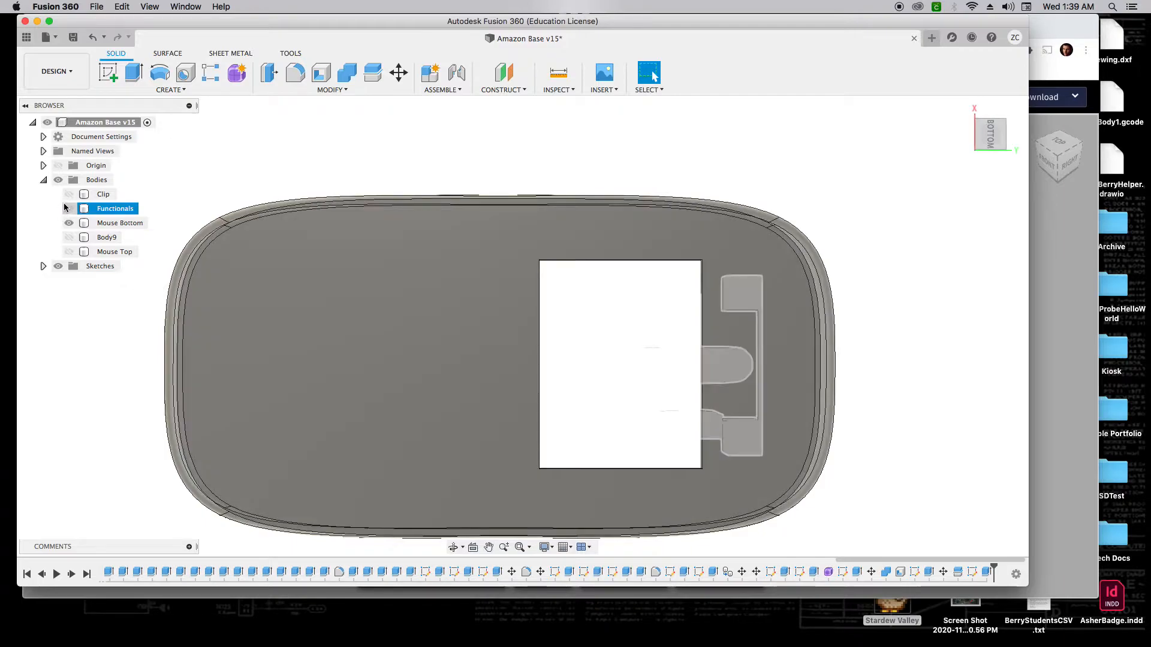
{"action": "left_click", "coordinate": [67, 209]}
{"action": "left_click", "coordinate": [68, 194]}
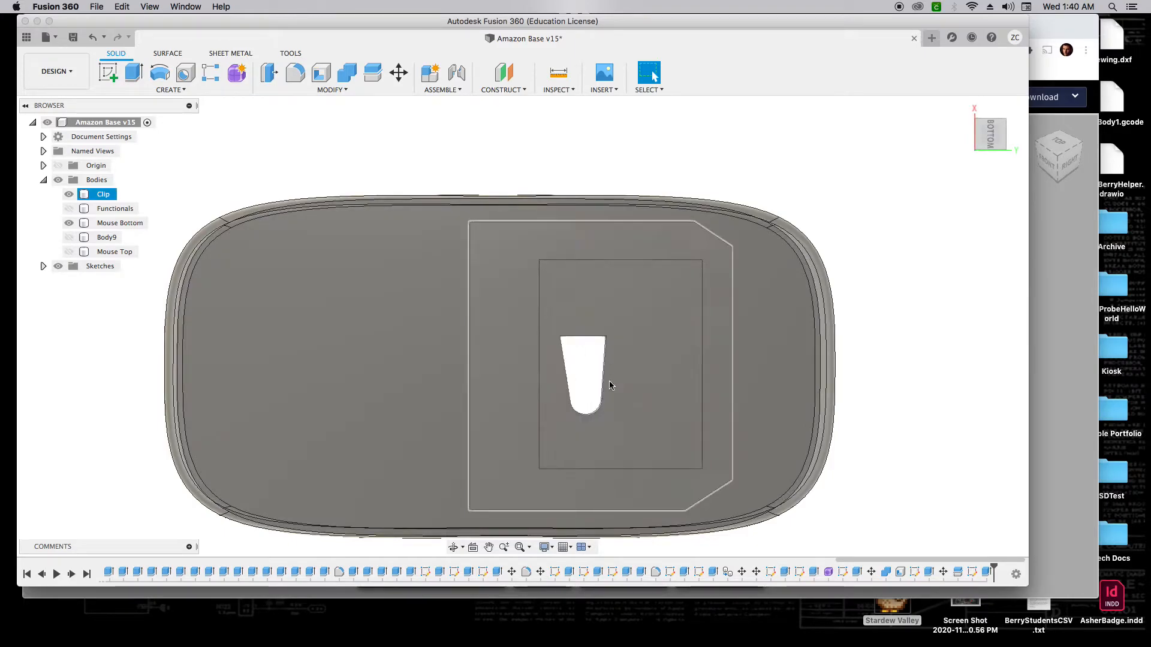
{"action": "mouse_move", "coordinate": [995, 140]}
{"action": "left_mouse_down"}
{"action": "mouse_move", "coordinate": [1019, 193]}
{"action": "mouse_move", "coordinate": [999, 219]}
{"action": "mouse_move", "coordinate": [955, 205]}
{"action": "mouse_move", "coordinate": [1007, 234]}
{"action": "mouse_move", "coordinate": [1021, 225]}
{"action": "mouse_move", "coordinate": [925, 238]}
{"action": "left_mouse_up"}
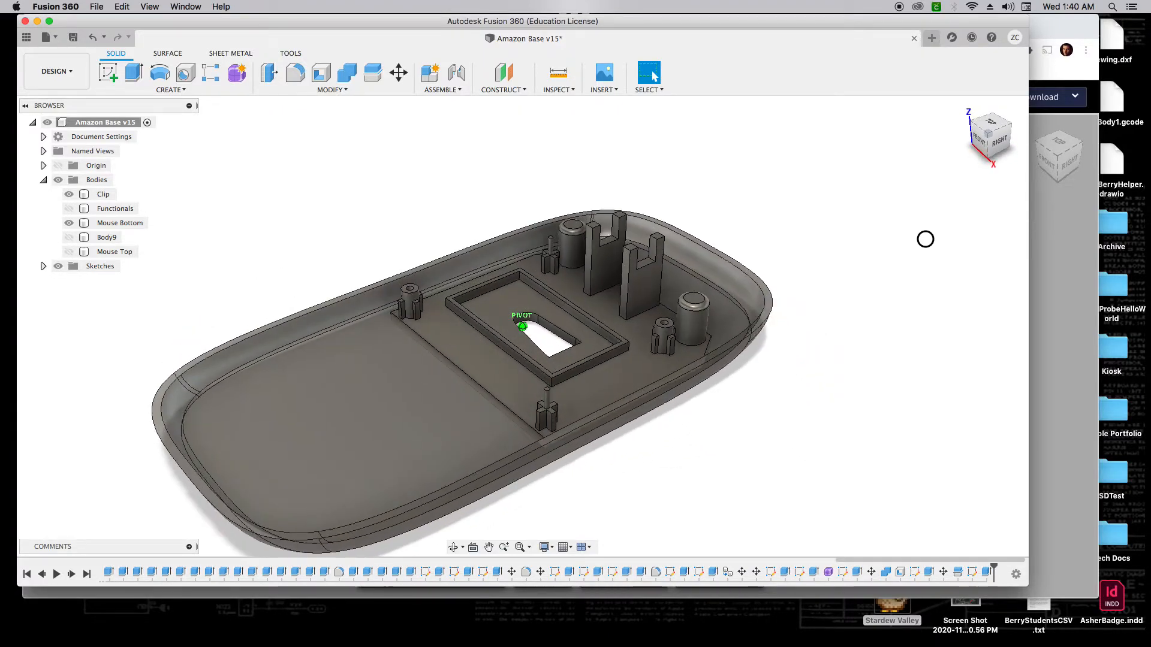
Step: Combine the Clip body into Mouse Bottom with the Join operation
{"action": "left_click", "coordinate": [348, 79]}
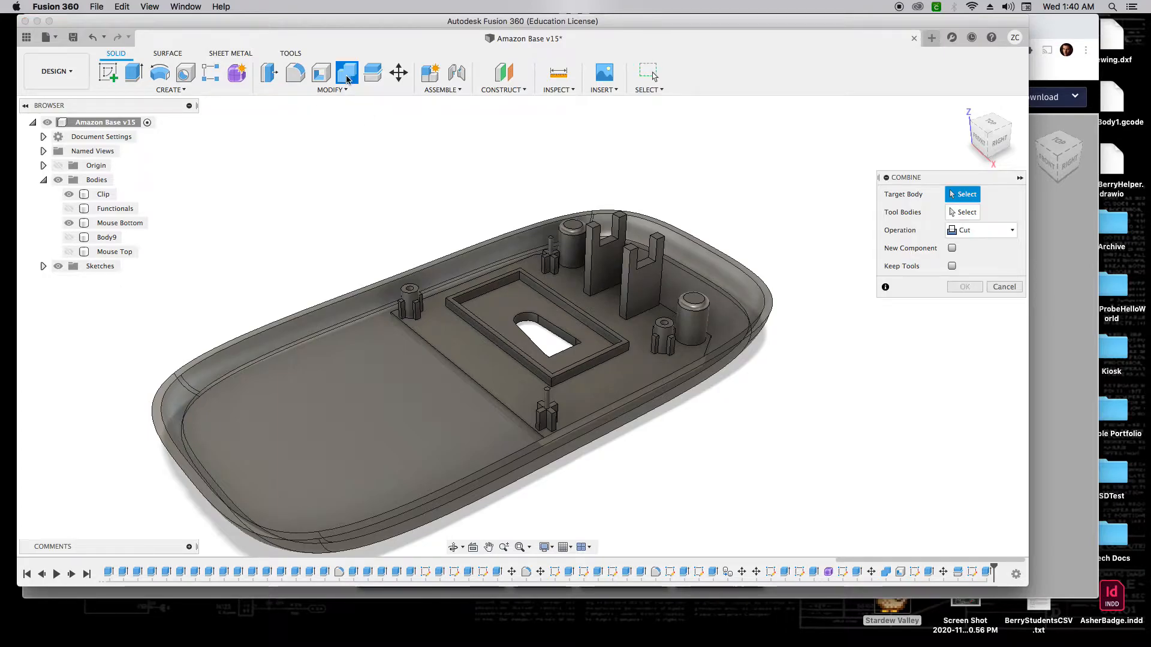
{"action": "left_click", "coordinate": [361, 348]}
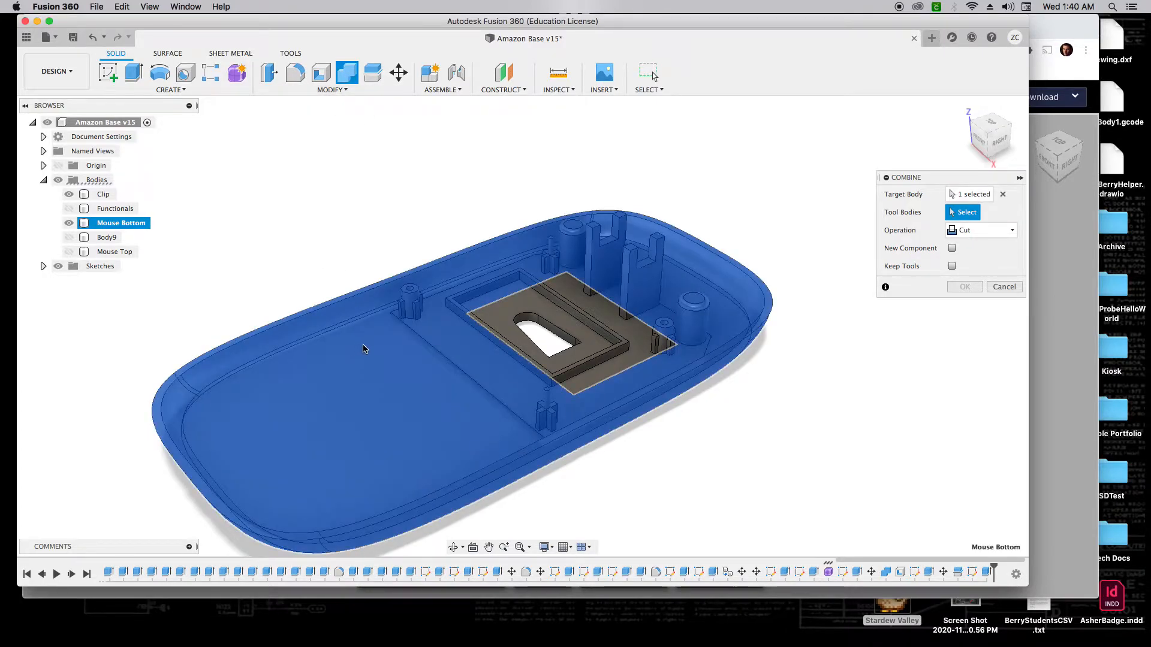
{"action": "left_click", "coordinate": [630, 342]}
{"action": "left_click", "coordinate": [977, 234]}
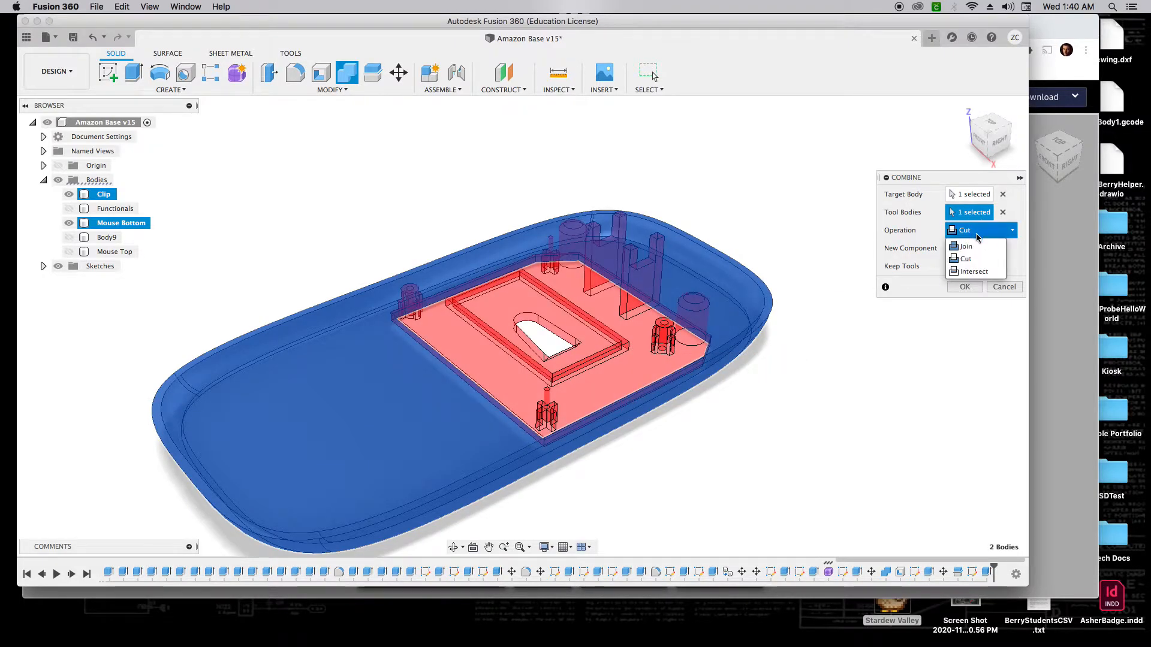
{"action": "left_click", "coordinate": [974, 251]}
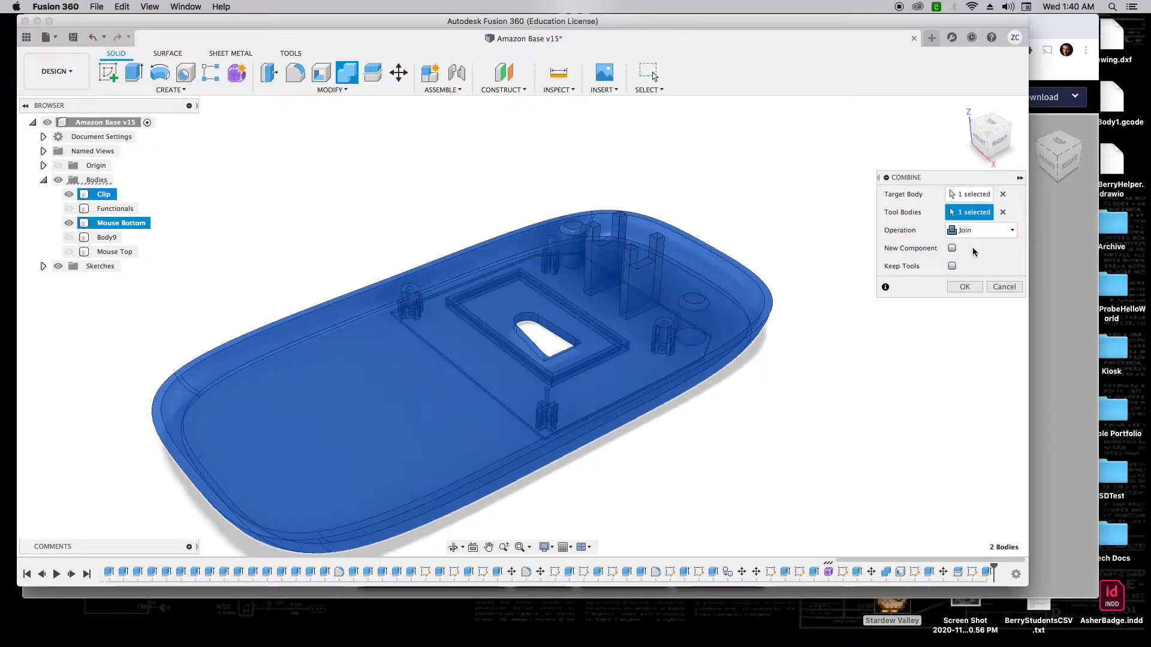
{"action": "left_click", "coordinate": [963, 289]}
Step: Raise the opacity of the Mouse Bottom body so it displays as solid instead of translucent
{"action": "mouse_move", "coordinate": [980, 137]}
{"action": "left_mouse_down"}
{"action": "mouse_move", "coordinate": [944, 112]}
{"action": "mouse_move", "coordinate": [981, 117]}
{"action": "left_mouse_up"}
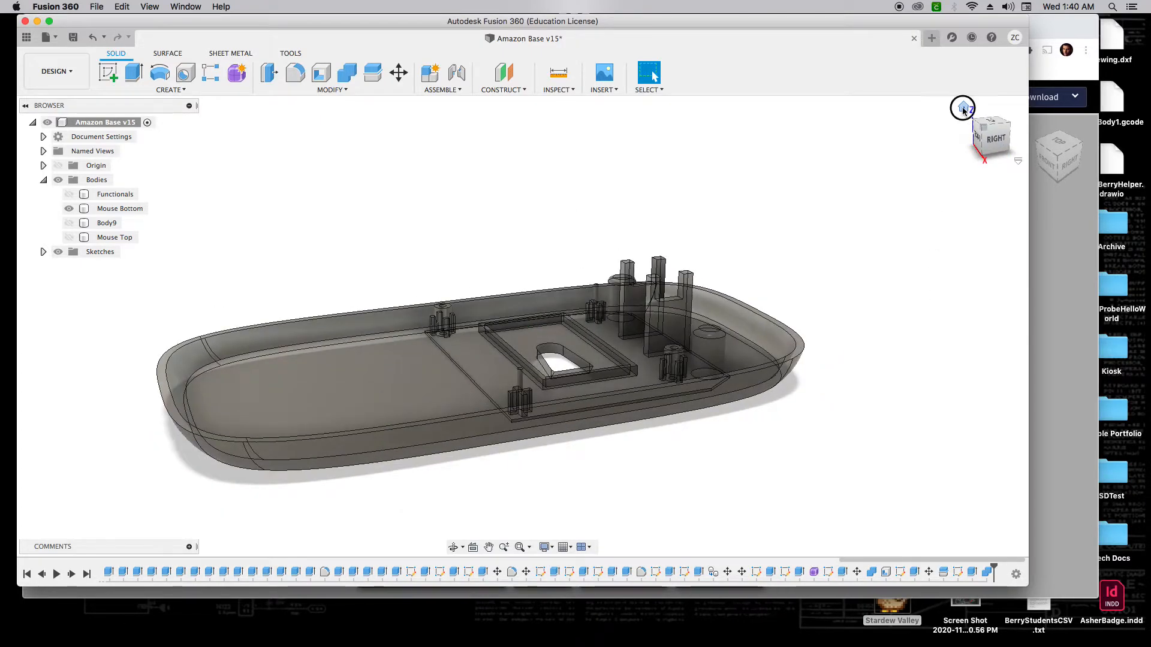
{"action": "left_click", "coordinate": [963, 109]}
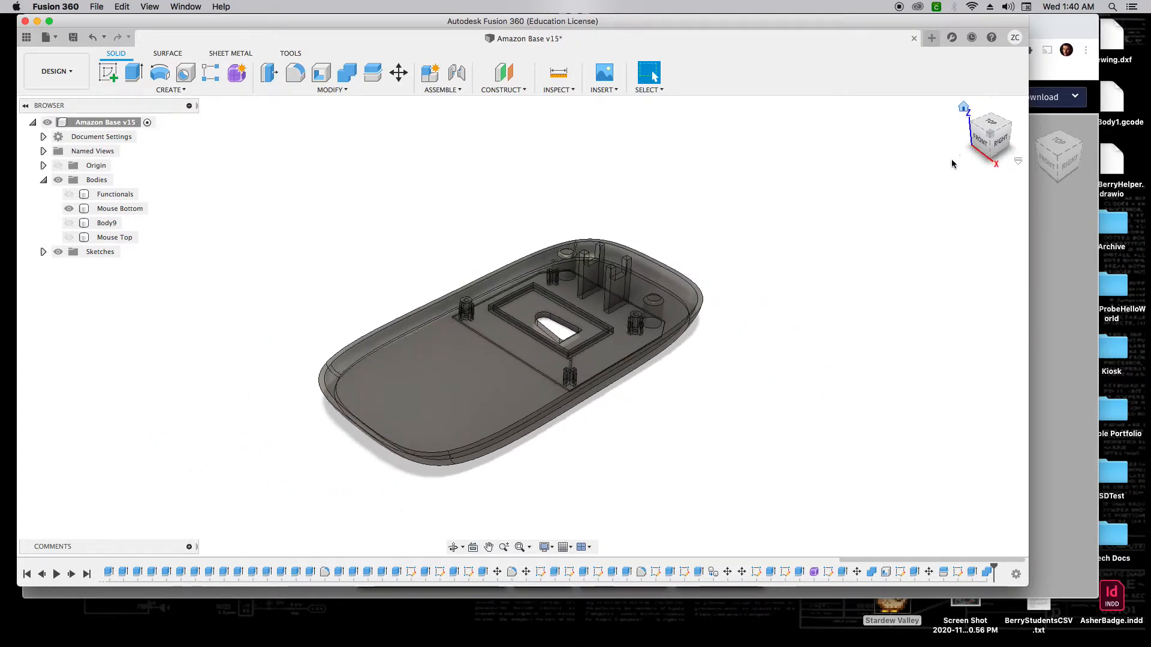
{"action": "right_click", "coordinate": [127, 209]}
{"action": "mouse_move", "coordinate": [196, 442]}
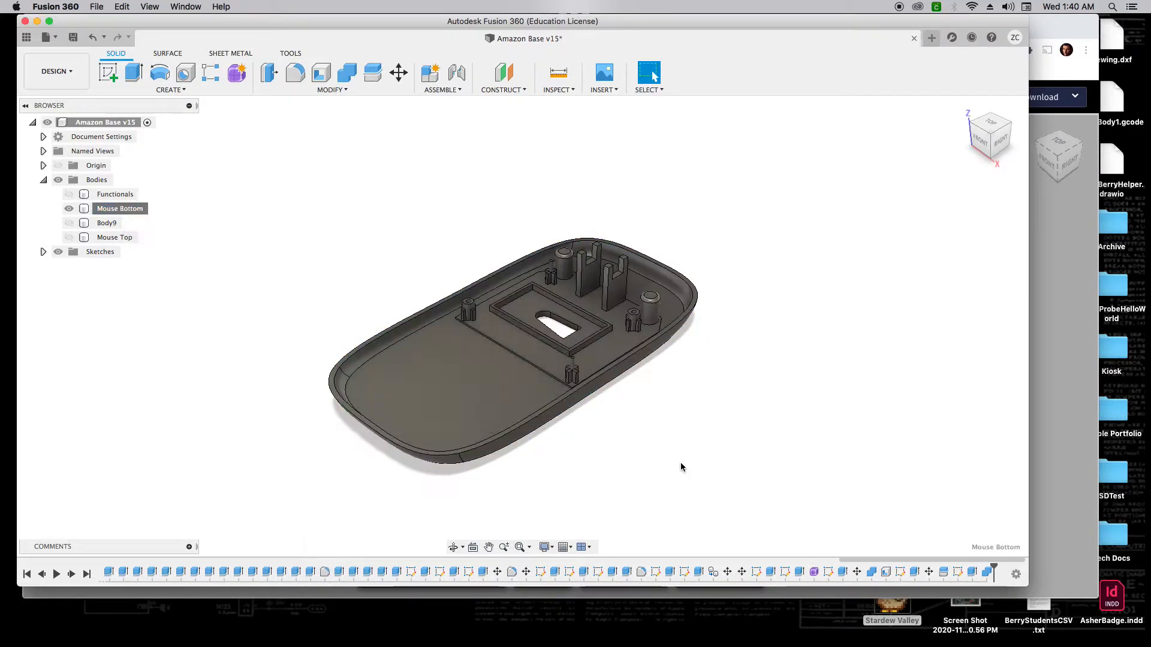
{"action": "mouse_move", "coordinate": [985, 142]}
{"action": "left_mouse_down"}
{"action": "mouse_move", "coordinate": [883, 110]}
{"action": "mouse_move", "coordinate": [856, 85]}
{"action": "mouse_move", "coordinate": [926, 160]}
{"action": "mouse_move", "coordinate": [968, 146]}
{"action": "mouse_move", "coordinate": [973, 128]}
{"action": "mouse_move", "coordinate": [999, 154]}
{"action": "mouse_move", "coordinate": [997, 128]}
{"action": "left_mouse_up"}
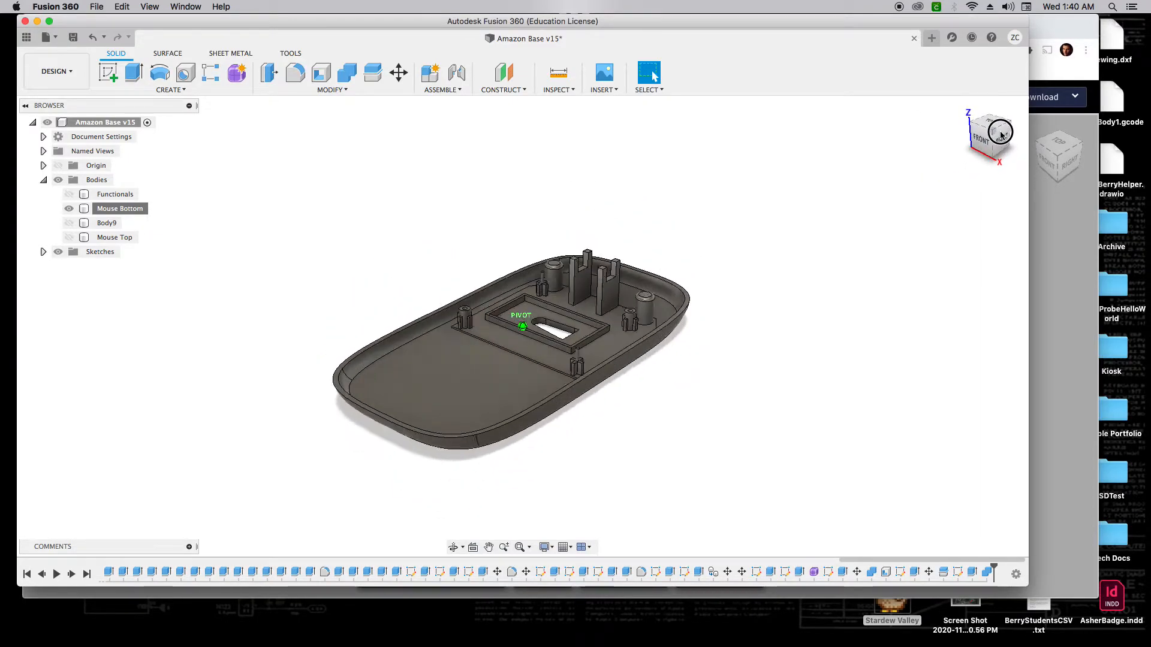
Step: Hide Mouse Bottom, show Mouse Top and Functionals, and inspect where the scroll wheel passes through the upper shell
{"action": "left_click", "coordinate": [70, 208]}
{"action": "left_click", "coordinate": [70, 237]}
{"action": "left_click", "coordinate": [68, 196]}
{"action": "left_click_drag", "start_coordinate": [989, 155], "coordinate": [886, 146]}
{"action": "left_click", "coordinate": [674, 307]}
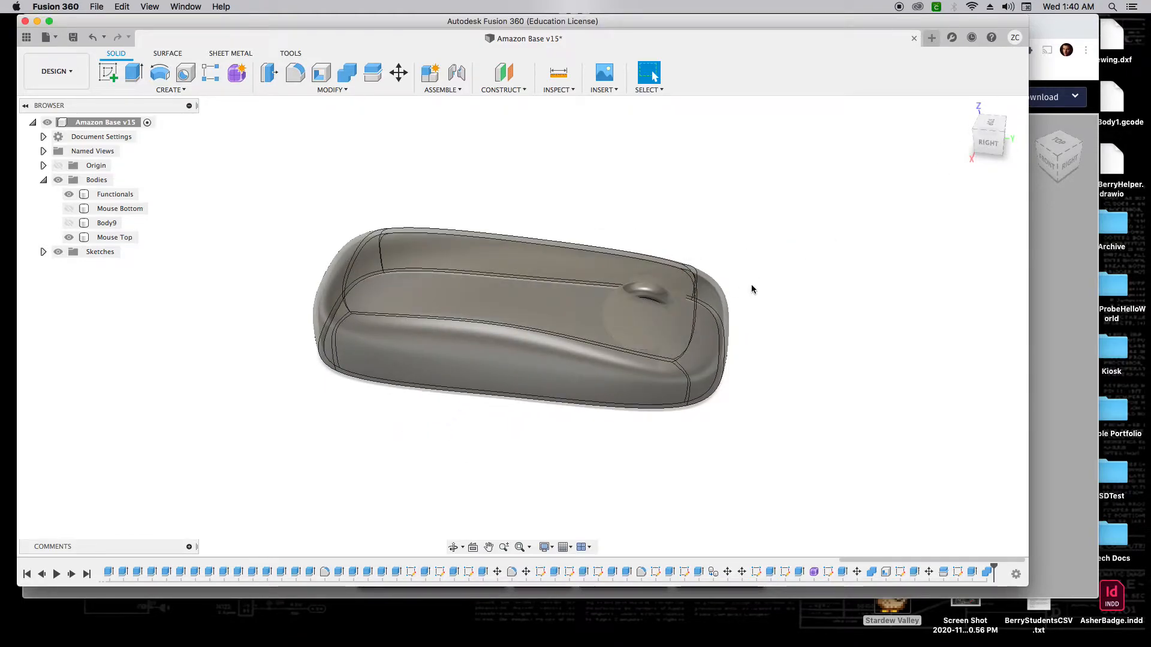
{"action": "key", "text": "Escape"}
{"action": "left_click_drag", "start_coordinate": [986, 145], "coordinate": [938, 134]}
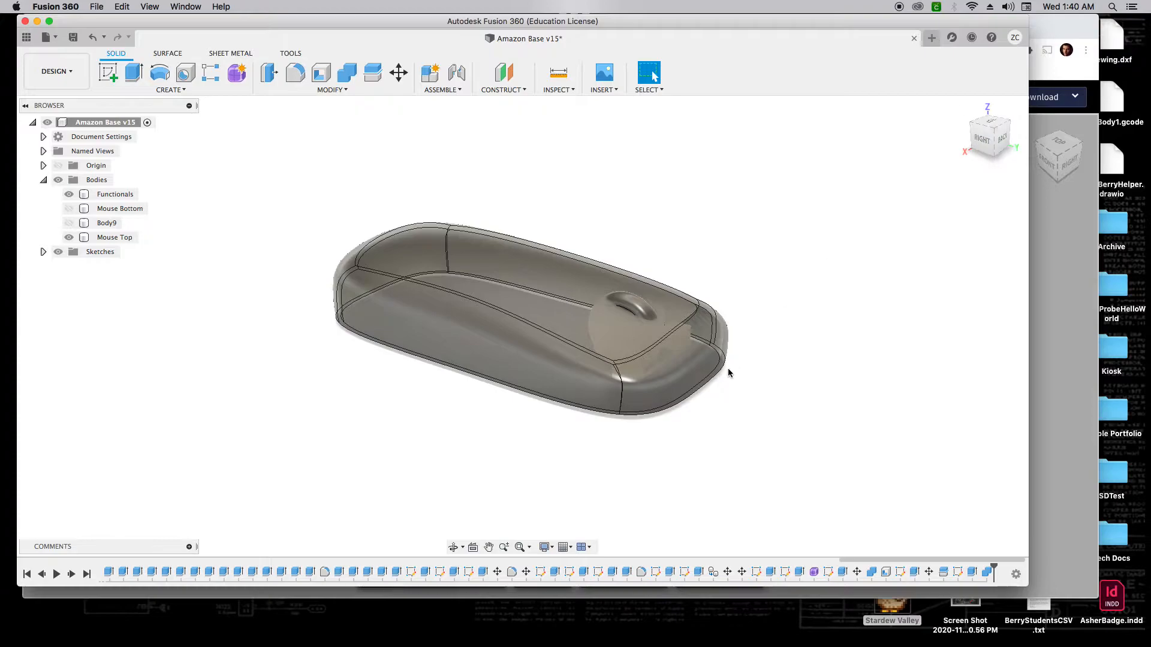
{"action": "scroll", "coordinate": [717, 354], "scroll_direction": "up", "scroll_amount": 5}
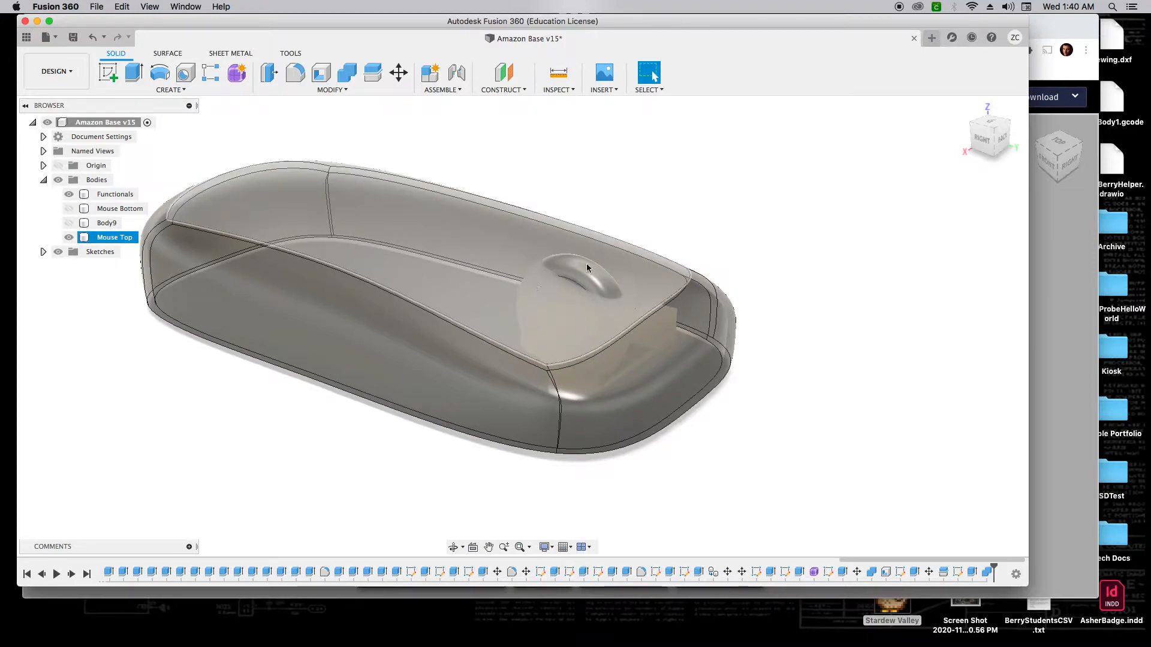
Step: Cut the Functionals body out of Mouse Top with Combine, keeping the tool body
{"action": "left_click", "coordinate": [346, 73]}
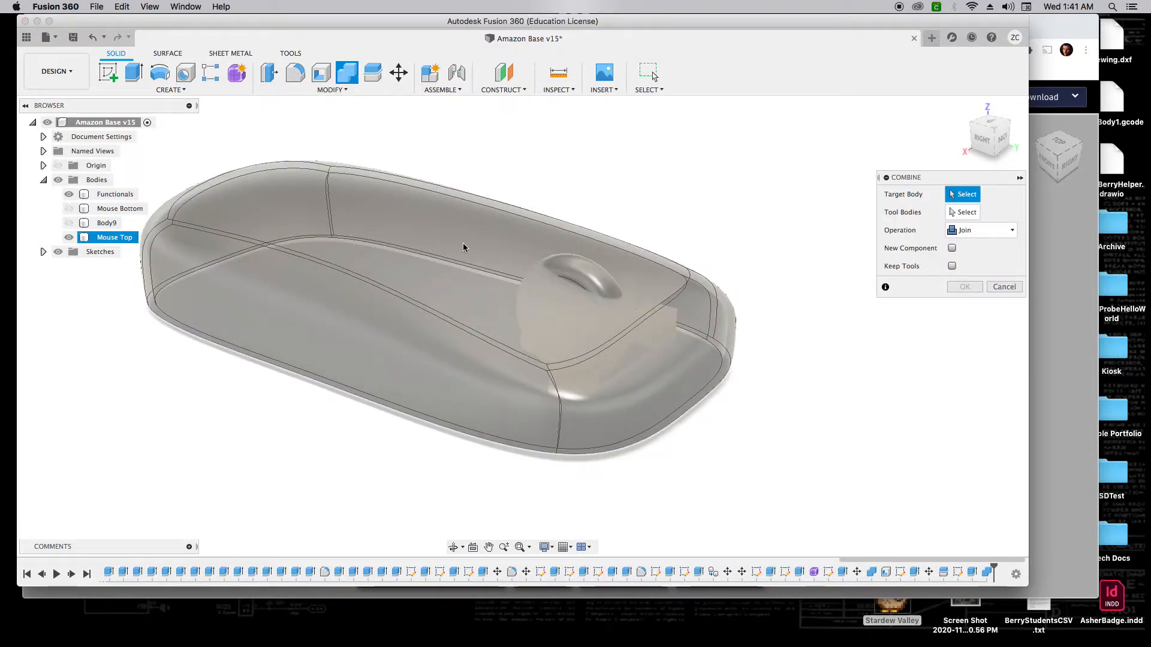
{"action": "left_click", "coordinate": [464, 249]}
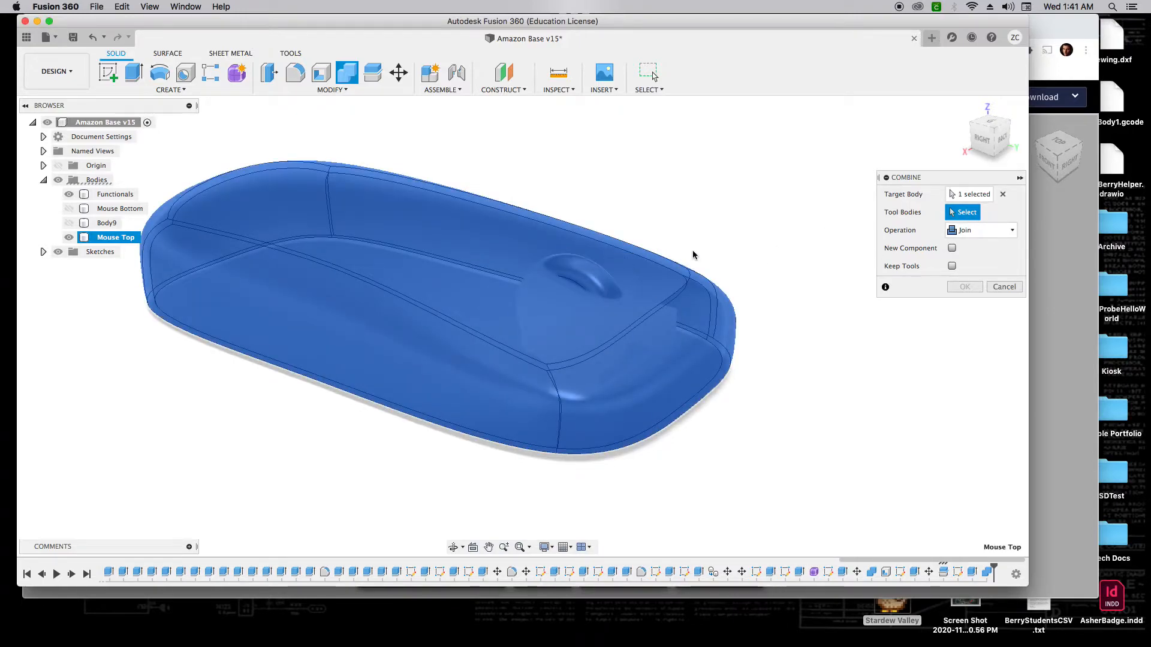
{"action": "left_click", "coordinate": [591, 275]}
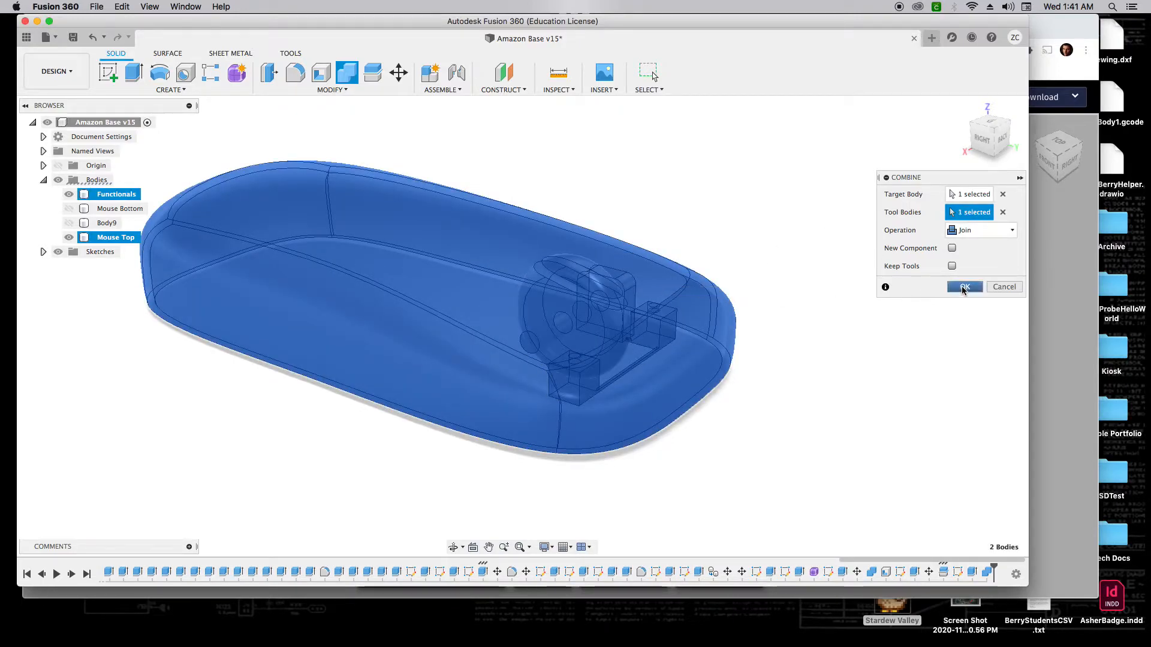
{"action": "left_click", "coordinate": [974, 230]}
{"action": "left_click", "coordinate": [966, 257]}
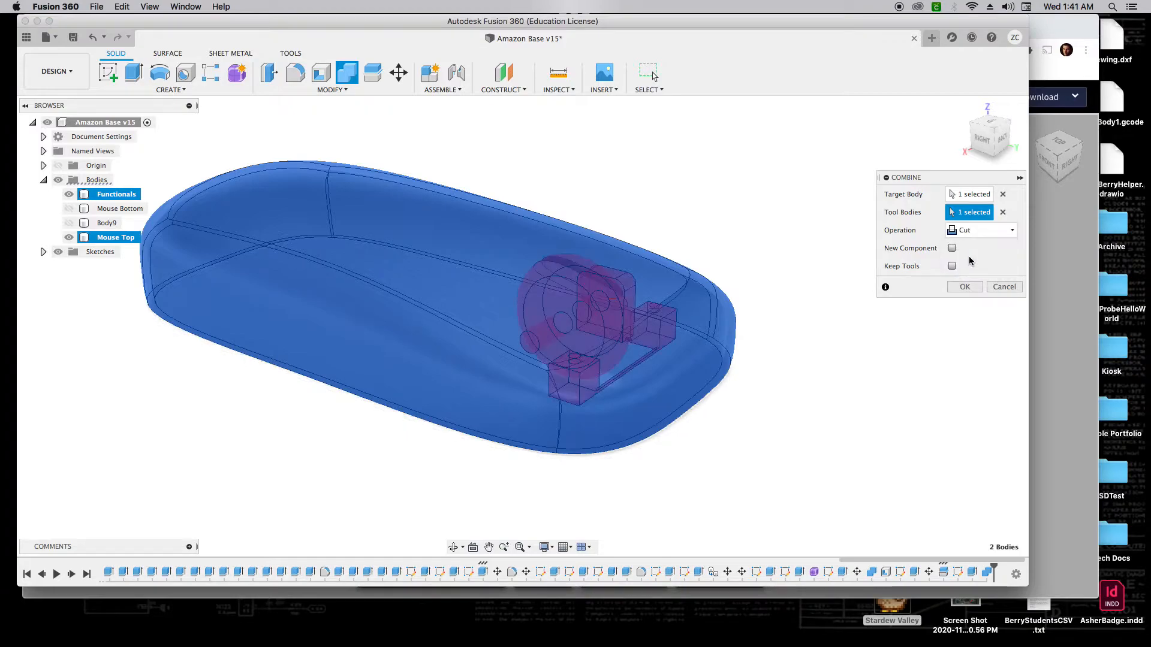
{"action": "left_click", "coordinate": [951, 266]}
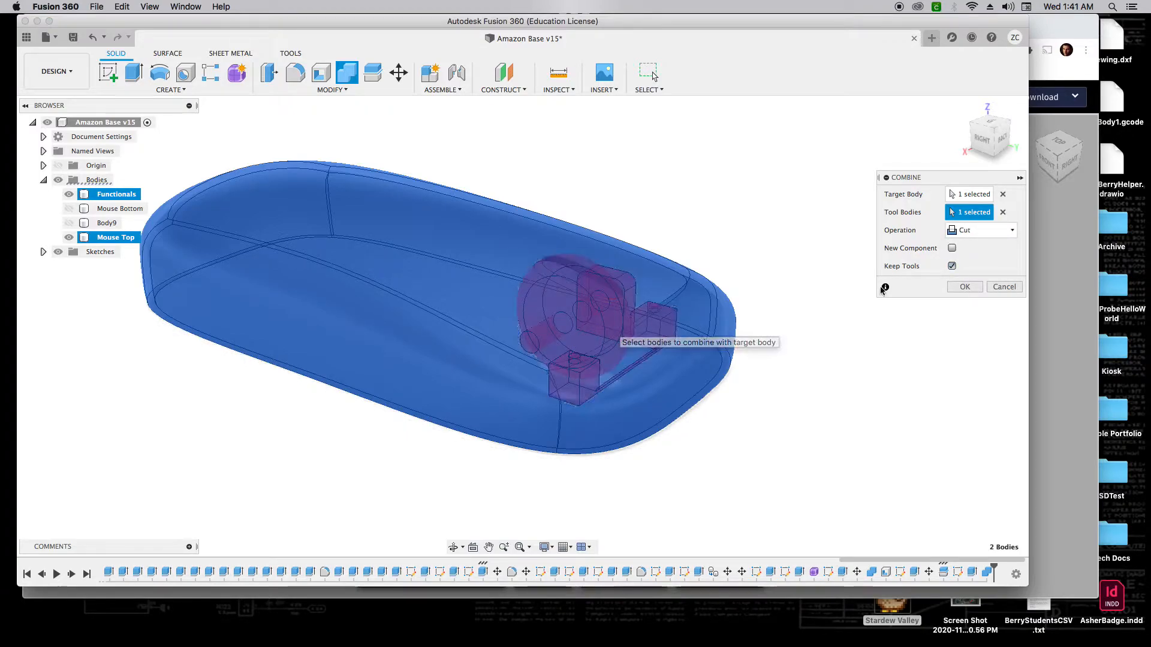
{"action": "left_click", "coordinate": [964, 287]}
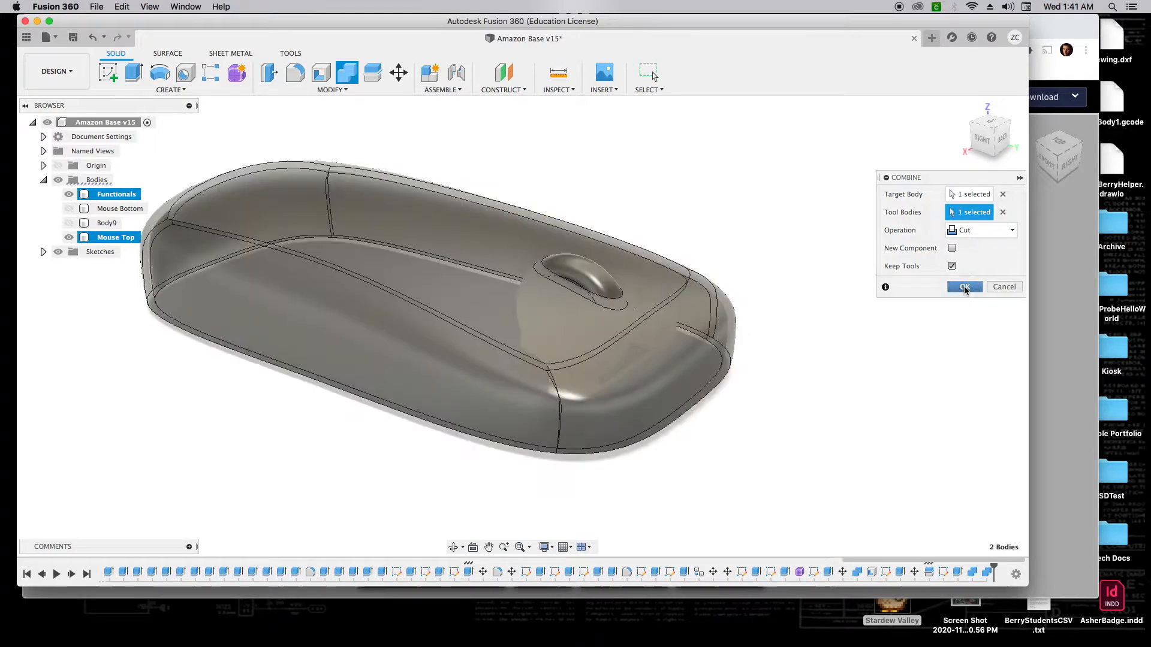
Step: Toggle the Functionals body's visibility, leave it hidden, and inspect the inner walls of the scroll-wheel slot in Mouse Top
{"action": "left_click", "coordinate": [69, 194]}
{"action": "mouse_move", "coordinate": [997, 128]}
{"action": "left_mouse_down"}
{"action": "mouse_move", "coordinate": [962, 159]}
{"action": "mouse_move", "coordinate": [863, 151]}
{"action": "left_mouse_up"}
{"action": "left_click", "coordinate": [69, 194]}
{"action": "left_click", "coordinate": [69, 194]}
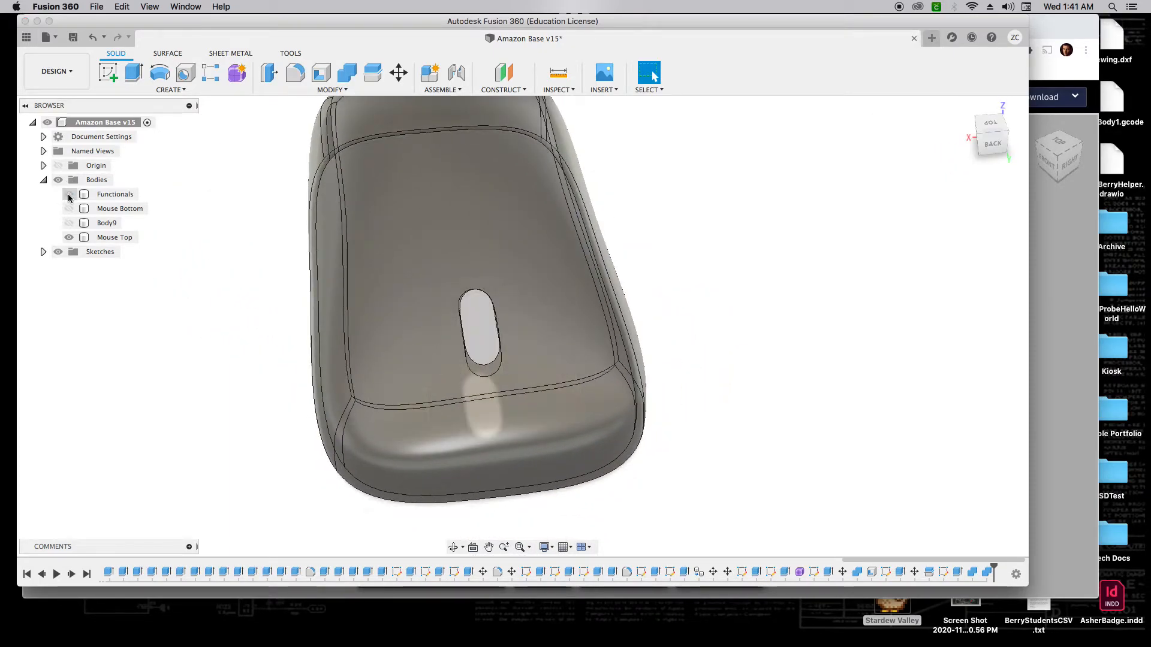
{"action": "left_click", "coordinate": [69, 194]}
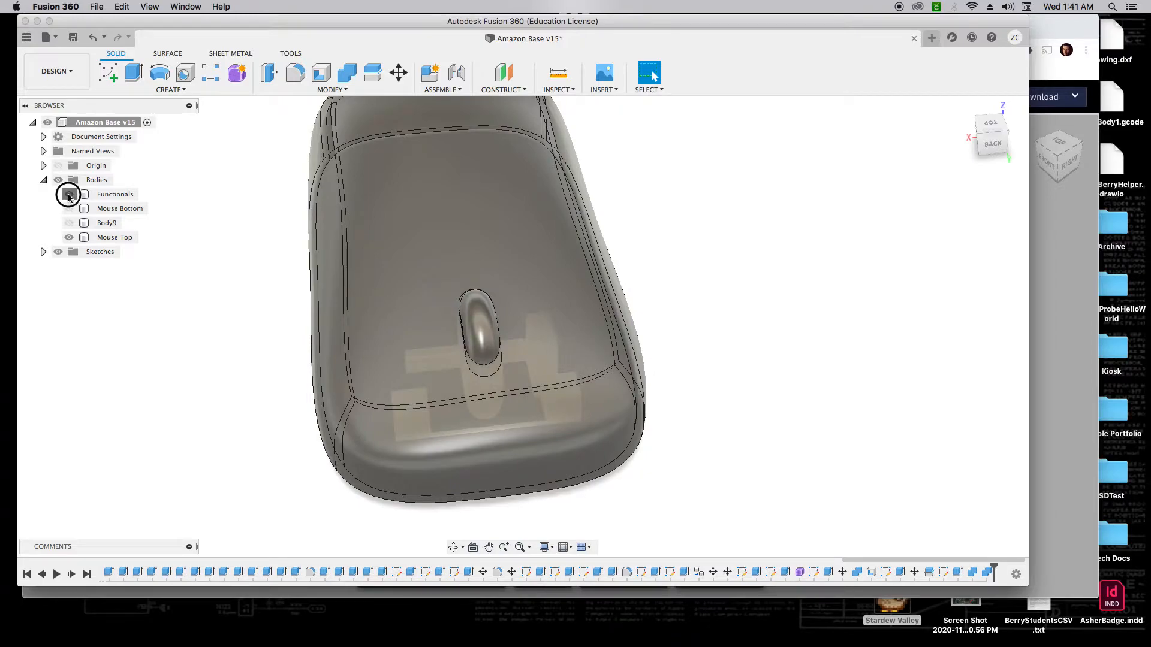
{"action": "left_click", "coordinate": [69, 195]}
{"action": "left_click", "coordinate": [123, 238]}
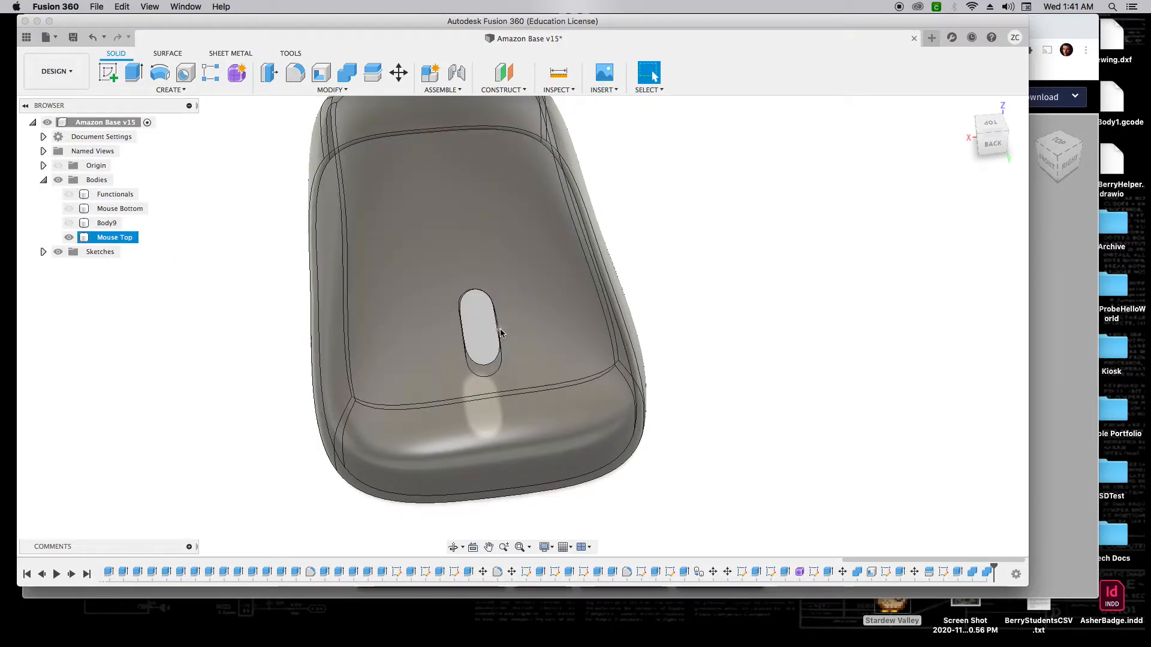
{"action": "scroll", "coordinate": [471, 327], "scroll_direction": "up", "scroll_amount": 4}
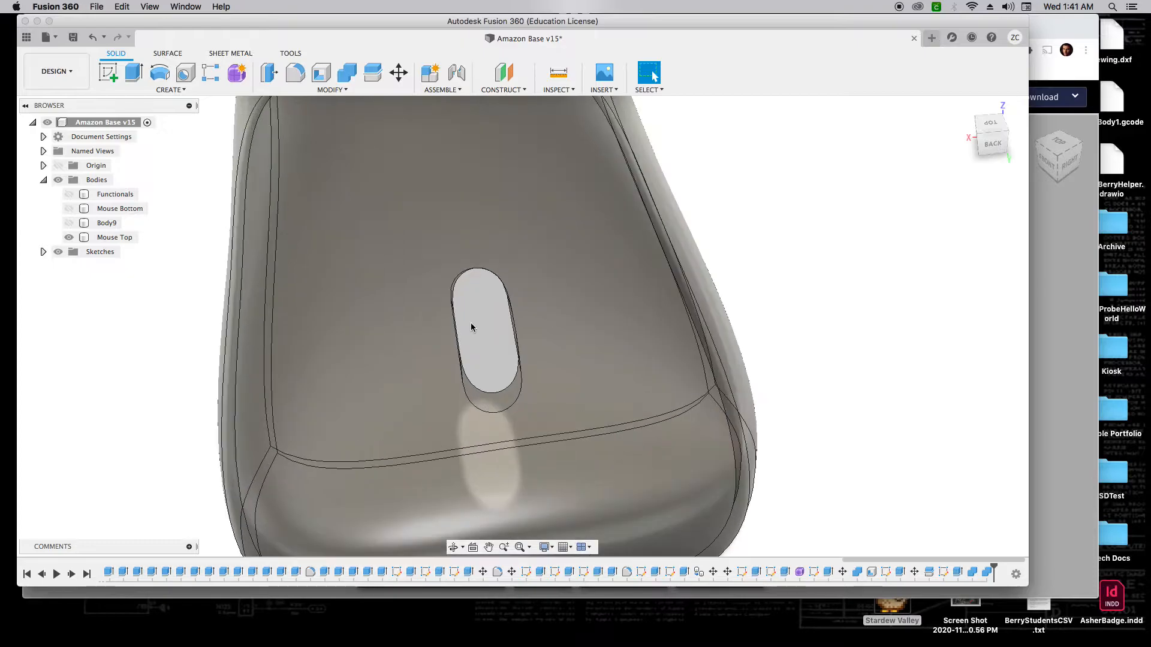
{"action": "mouse_move", "coordinate": [997, 148]}
{"action": "middle_mouse_down", "text": "shift"}
{"action": "mouse_move", "coordinate": [979, 125]}
{"action": "mouse_move", "coordinate": [950, 129]}
{"action": "middle_mouse_up", "text": "shift"}
{"action": "scroll", "coordinate": [386, 248], "scroll_direction": "up", "scroll_amount": 5}
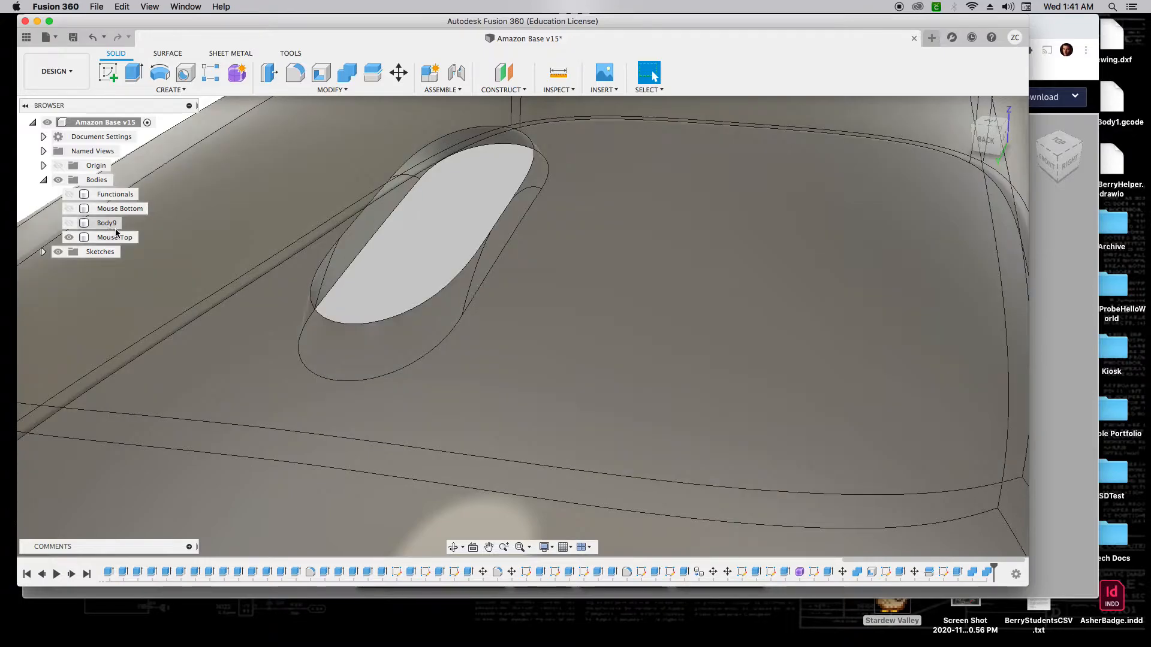
{"action": "left_click", "coordinate": [120, 237]}
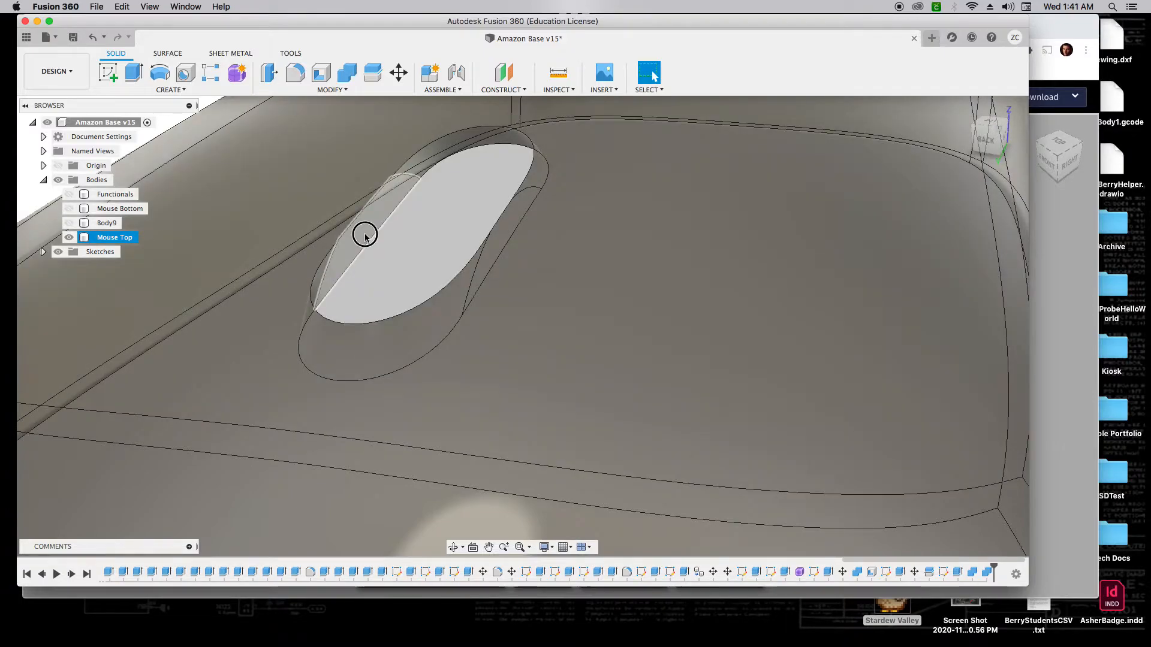
{"action": "left_click", "coordinate": [425, 155]}
{"action": "left_click", "coordinate": [389, 216]}
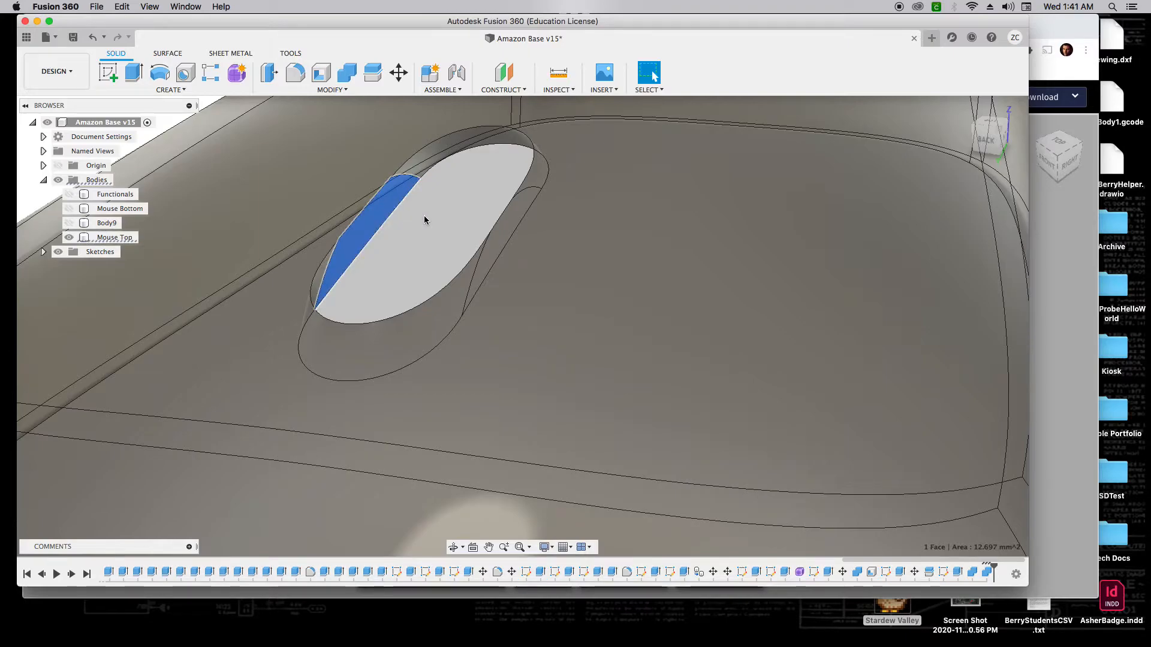
{"action": "key", "text": "Escape"}
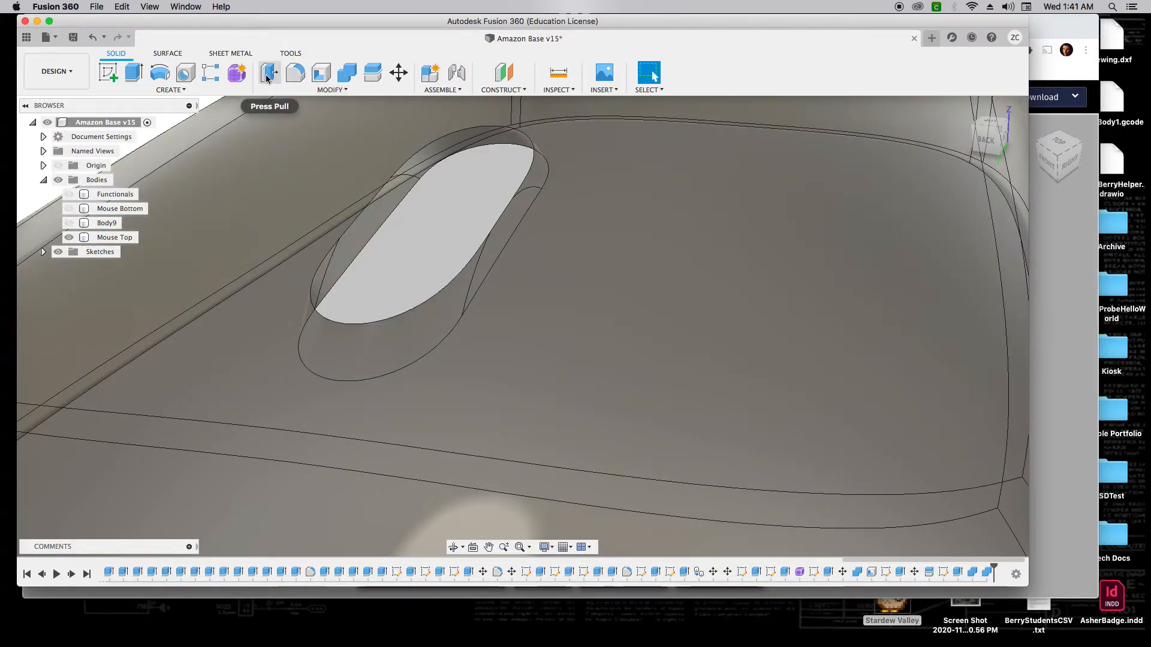
Step: Offset the four inner faces of the scroll-wheel slot in Mouse Top by -2 mm with Press Pull
{"action": "left_click", "coordinate": [267, 74]}
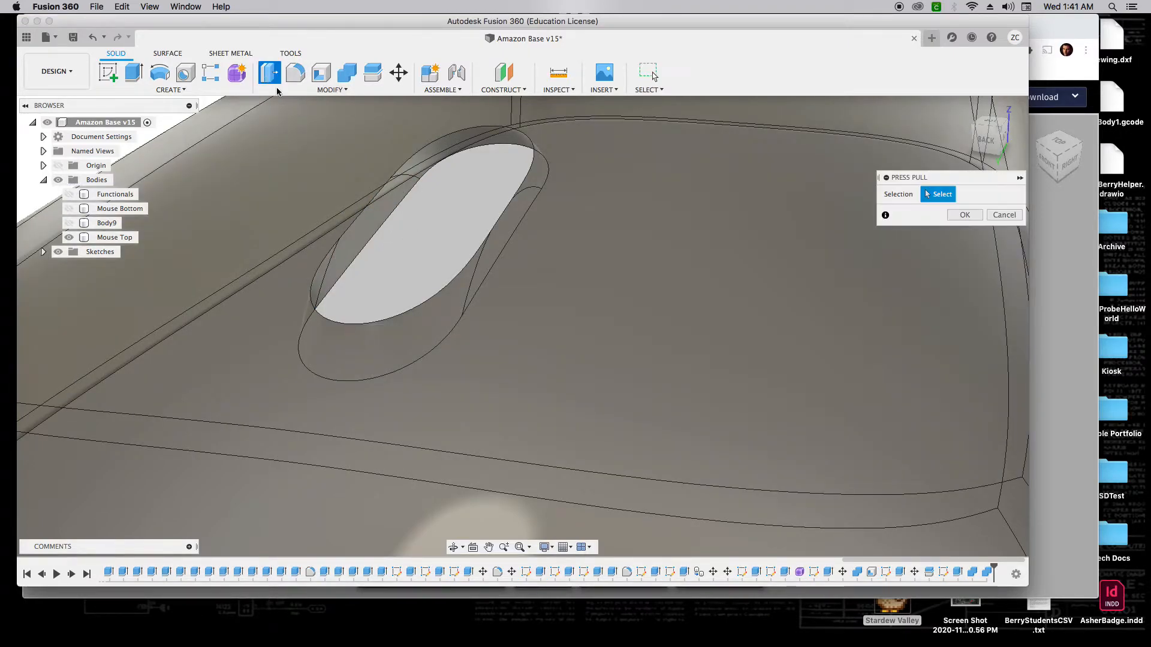
{"action": "left_click", "coordinate": [387, 219]}
{"action": "left_click", "coordinate": [438, 161]}
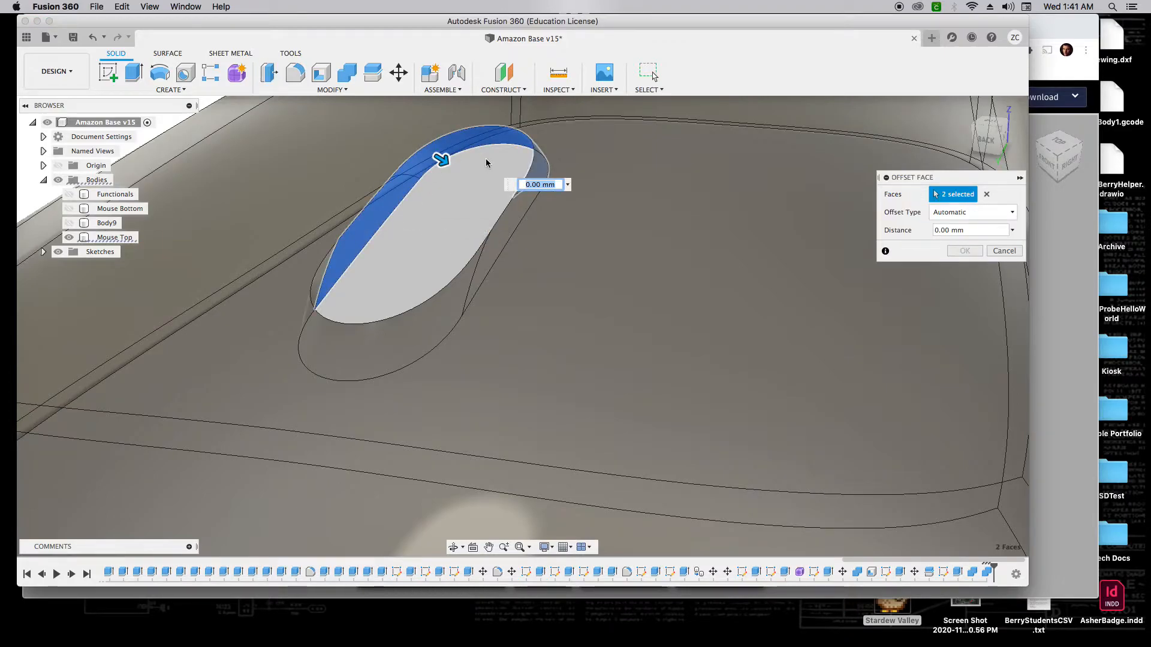
{"action": "middle_click_drag", "start_coordinate": [1029, 143], "coordinate": [795, 163], "text": "shift"}
{"action": "left_click", "coordinate": [822, 211]}
{"action": "scroll", "coordinate": [603, 236], "scroll_direction": "up", "scroll_amount": 5}
{"action": "scroll", "coordinate": [644, 275], "scroll_direction": "down", "scroll_amount": 5}
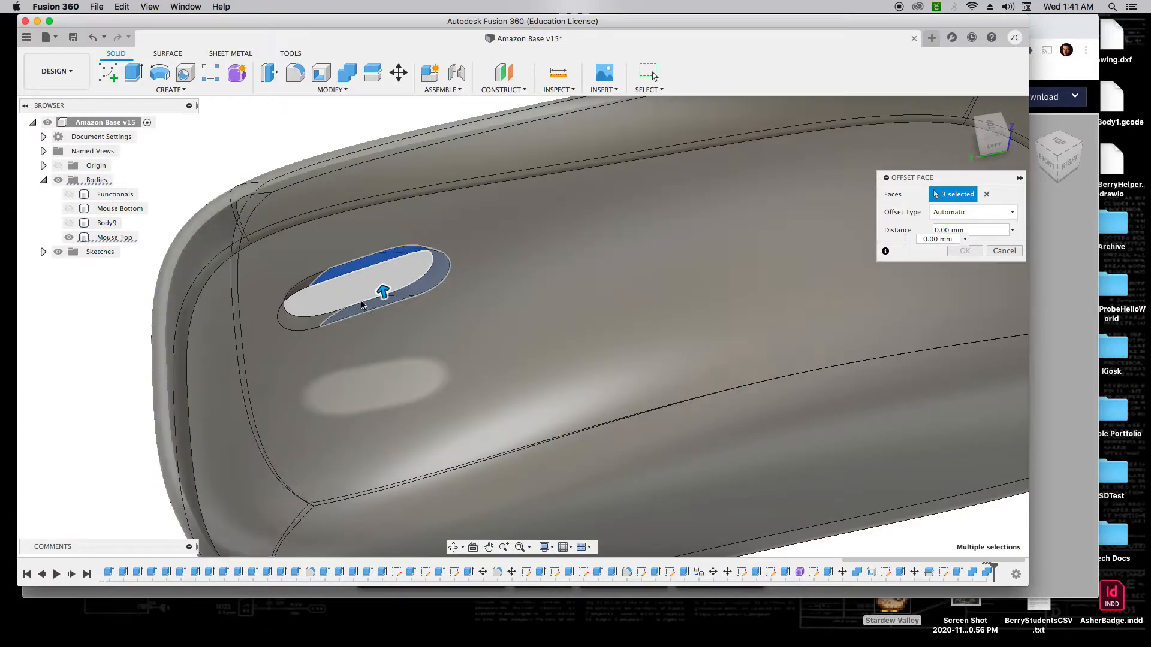
{"action": "scroll", "coordinate": [348, 302], "scroll_direction": "up", "scroll_amount": 5}
{"action": "left_click", "coordinate": [285, 271]}
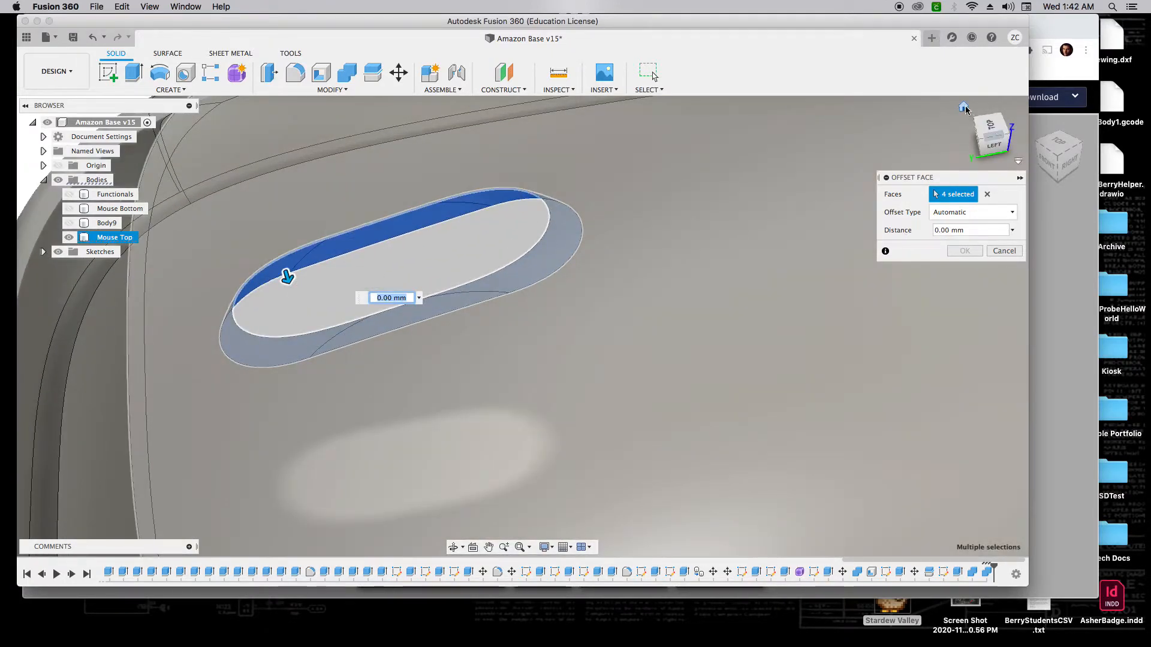
{"action": "left_click", "coordinate": [964, 108]}
{"action": "scroll", "coordinate": [623, 269], "scroll_direction": "up", "scroll_amount": 10}
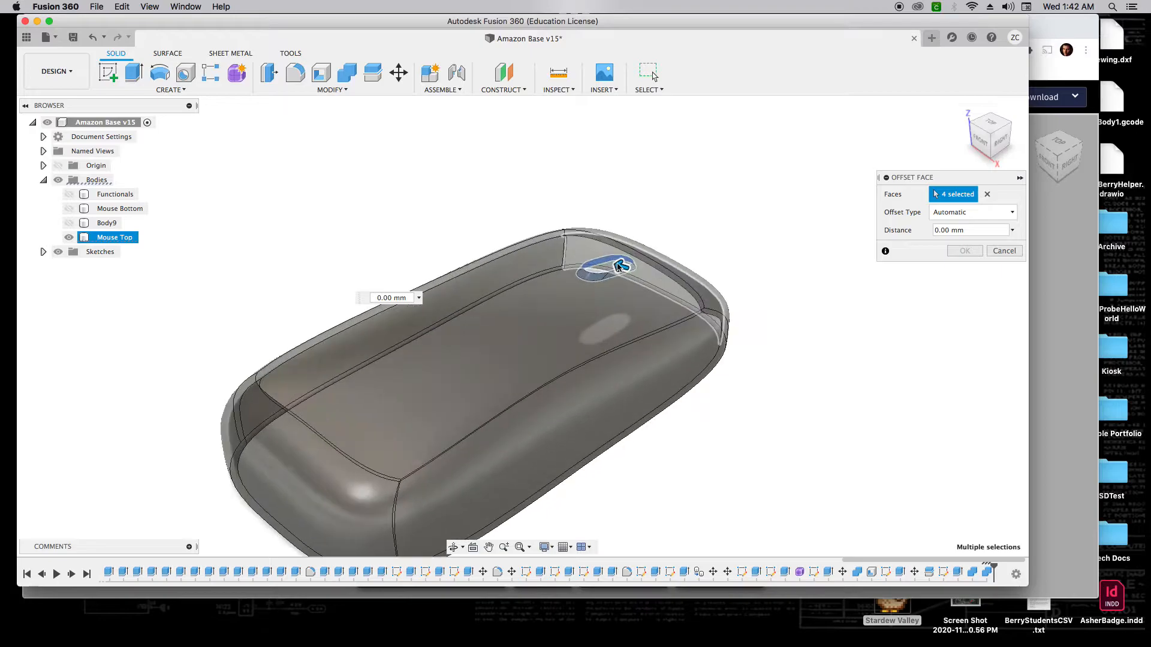
{"action": "scroll", "coordinate": [634, 273], "scroll_direction": "up", "scroll_amount": 4}
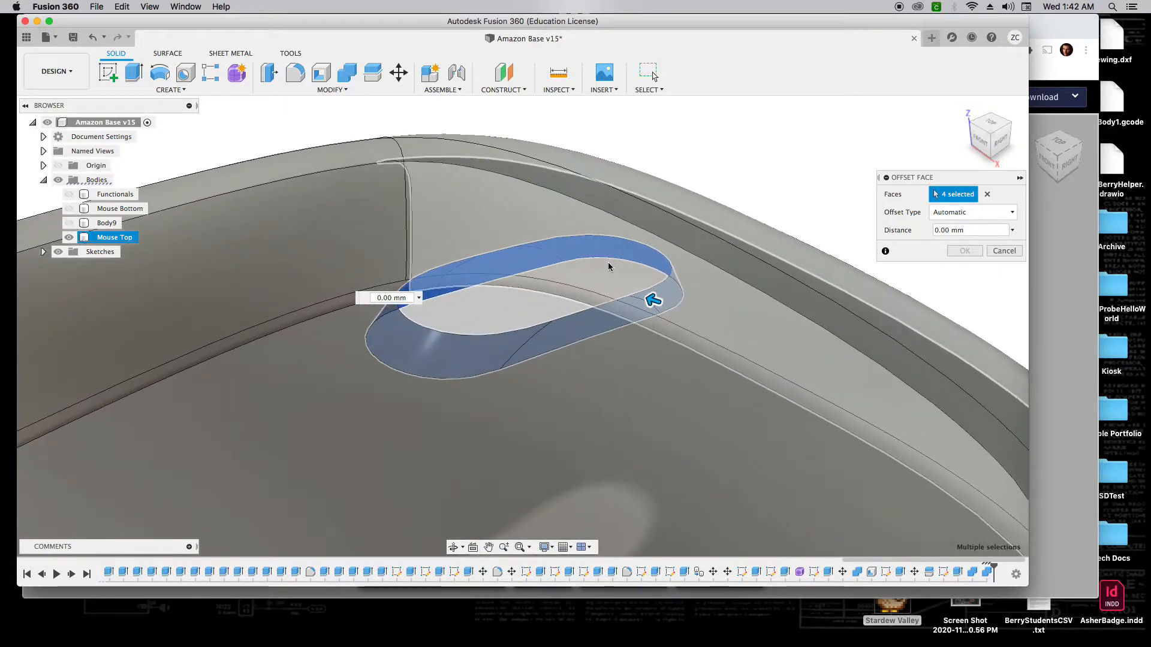
{"action": "left_click_drag", "start_coordinate": [656, 299], "coordinate": [689, 315]}
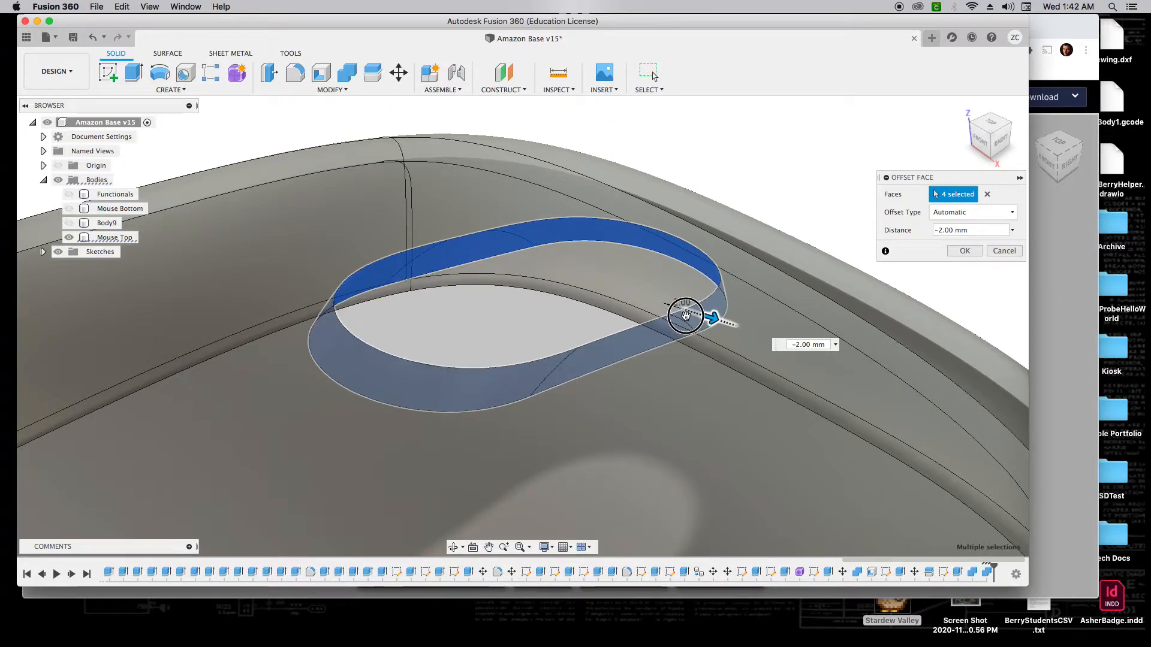
{"action": "left_click_drag", "start_coordinate": [685, 315], "coordinate": [686, 316]}
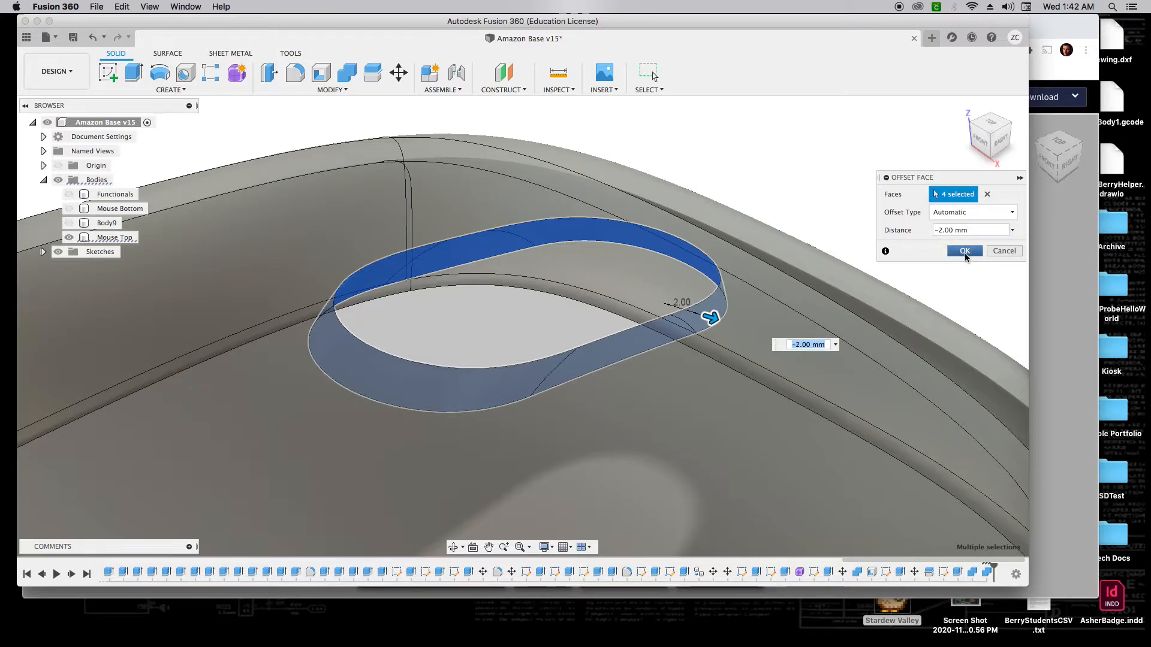
{"action": "left_click", "coordinate": [965, 252]}
Step: Show the Functionals body and inspect the clearance between the scroll wheel and the edges of its slot
{"action": "left_click", "coordinate": [964, 110]}
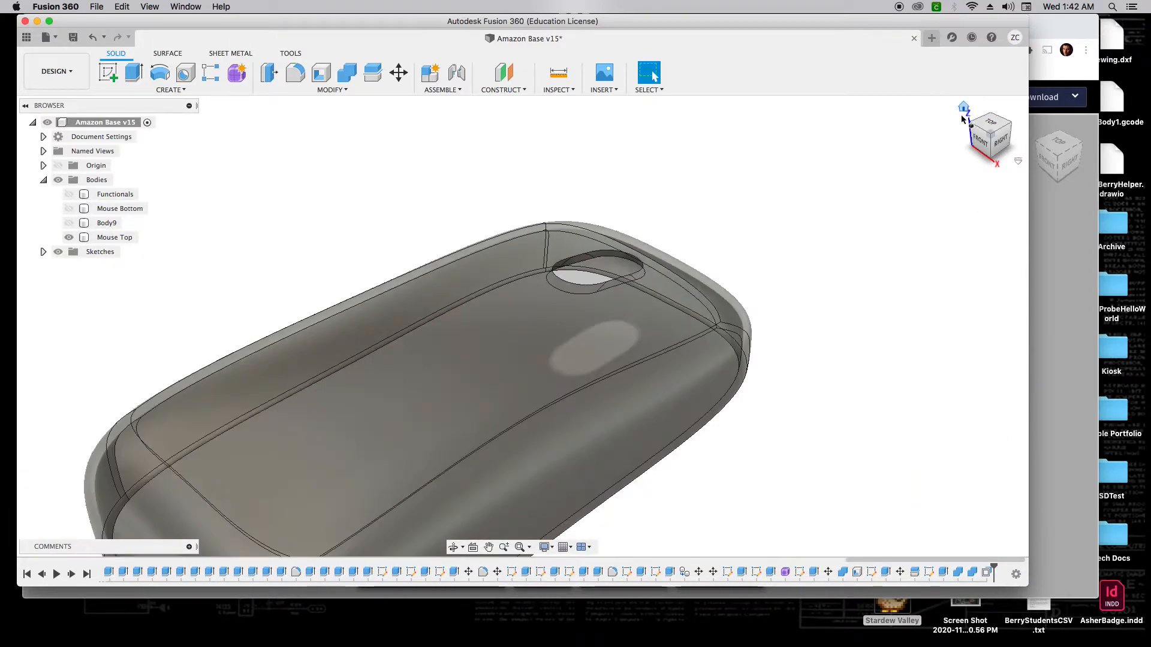
{"action": "scroll", "coordinate": [670, 226], "scroll_direction": "up", "scroll_amount": 3}
{"action": "left_click", "coordinate": [67, 194]}
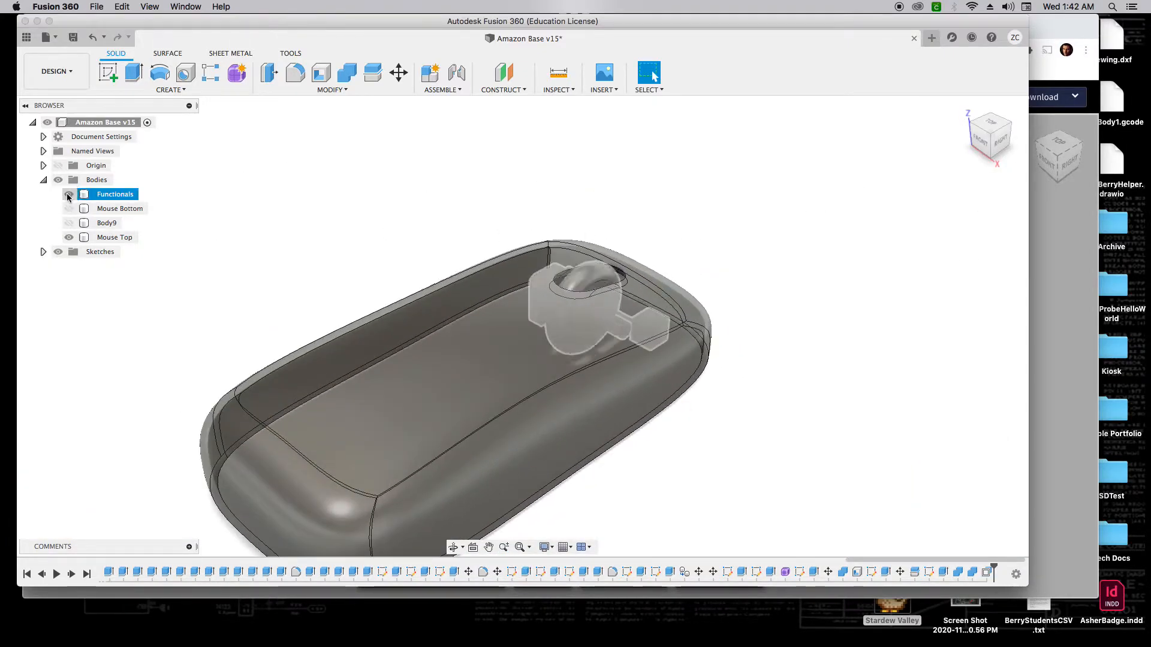
{"action": "left_click_drag", "start_coordinate": [986, 124], "coordinate": [959, 167]}
{"action": "scroll", "coordinate": [626, 243], "scroll_direction": "up", "scroll_amount": 5}
{"action": "scroll", "coordinate": [631, 250], "scroll_direction": "up", "scroll_amount": 2}
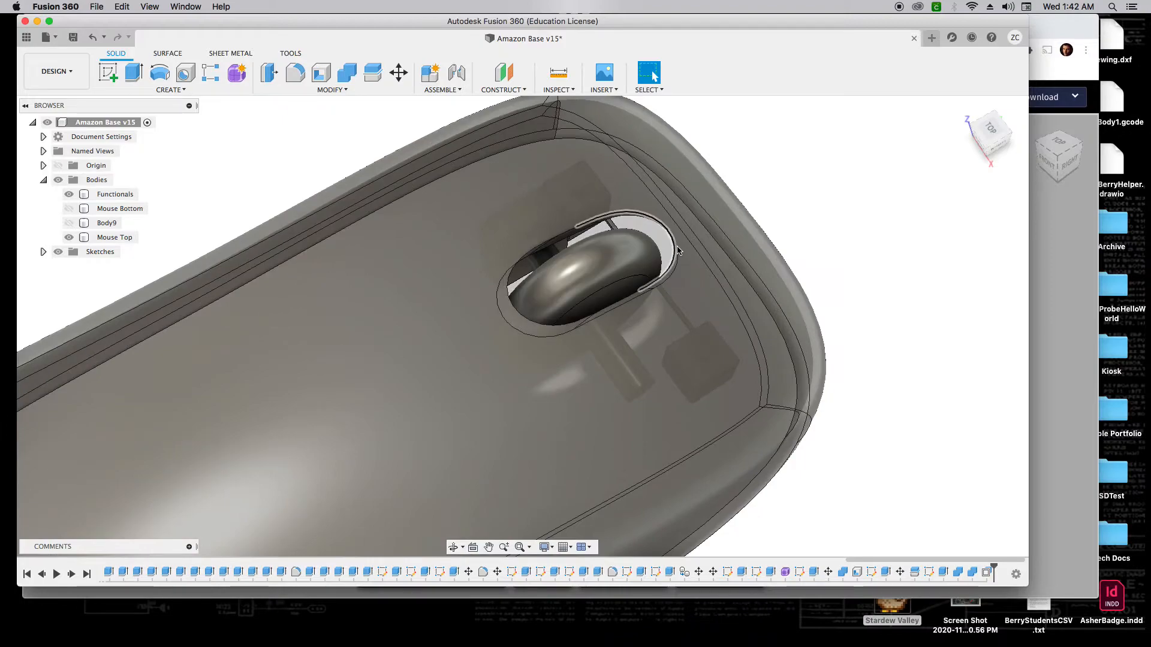
Step: Undo the Functionals visibility change and the last face offset on the scroll-wheel slot
{"action": "left_click", "coordinate": [93, 37]}
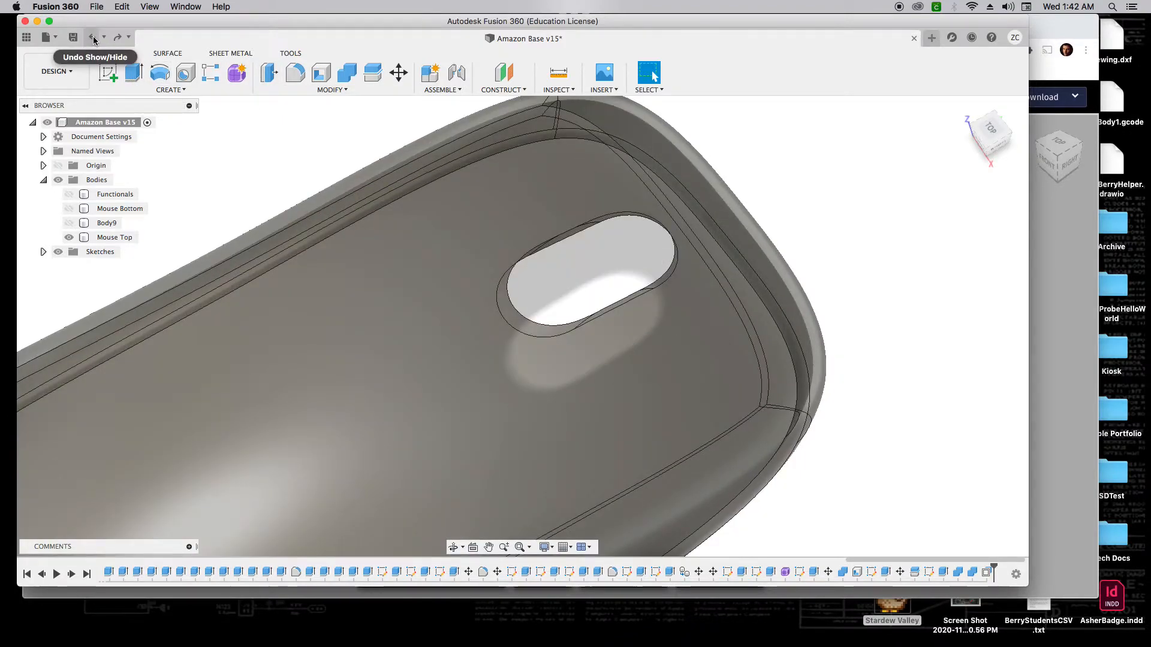
{"action": "scroll", "coordinate": [628, 249], "scroll_direction": "up", "scroll_amount": 3}
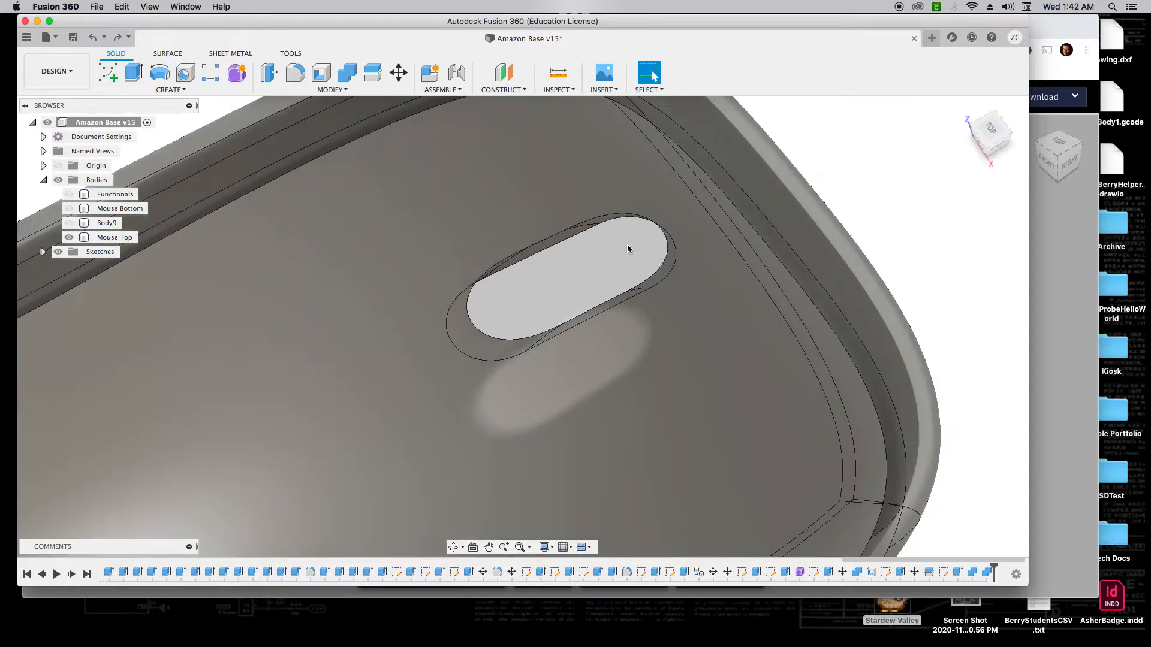
{"action": "middle_click_drag", "start_coordinate": [977, 116], "coordinate": [933, 127], "text": "shift"}
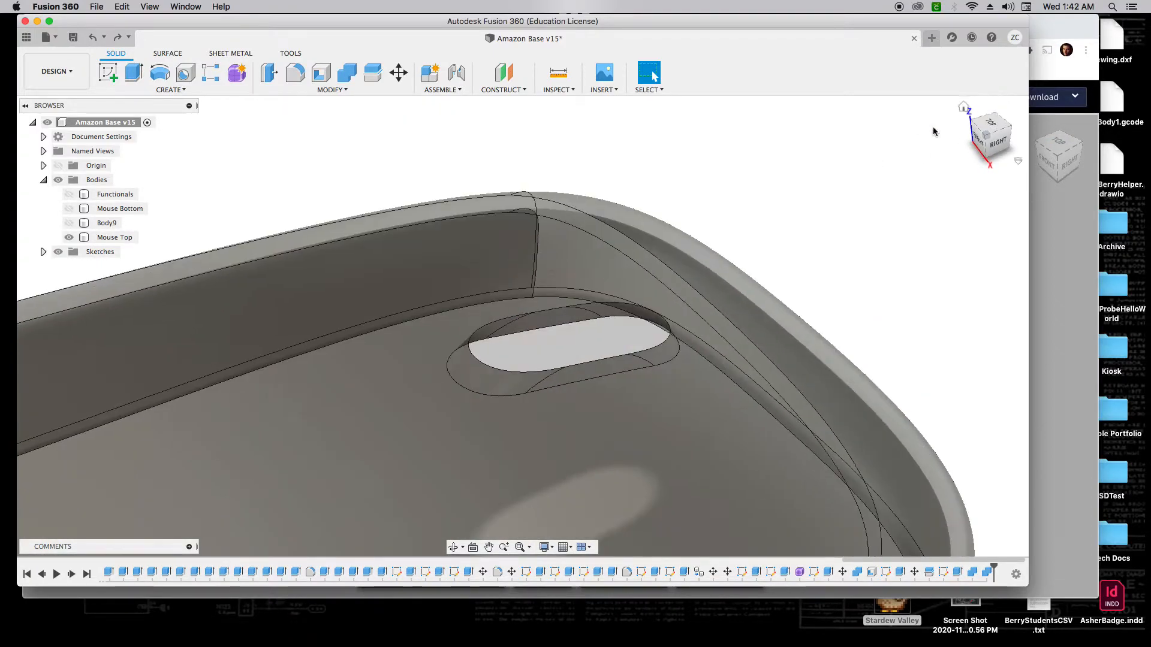
Step: Show Functionals and offset the four inner faces of Mouse Top's scroll-wheel slot by -1.5 mm with Press Pull
{"action": "left_click", "coordinate": [269, 72]}
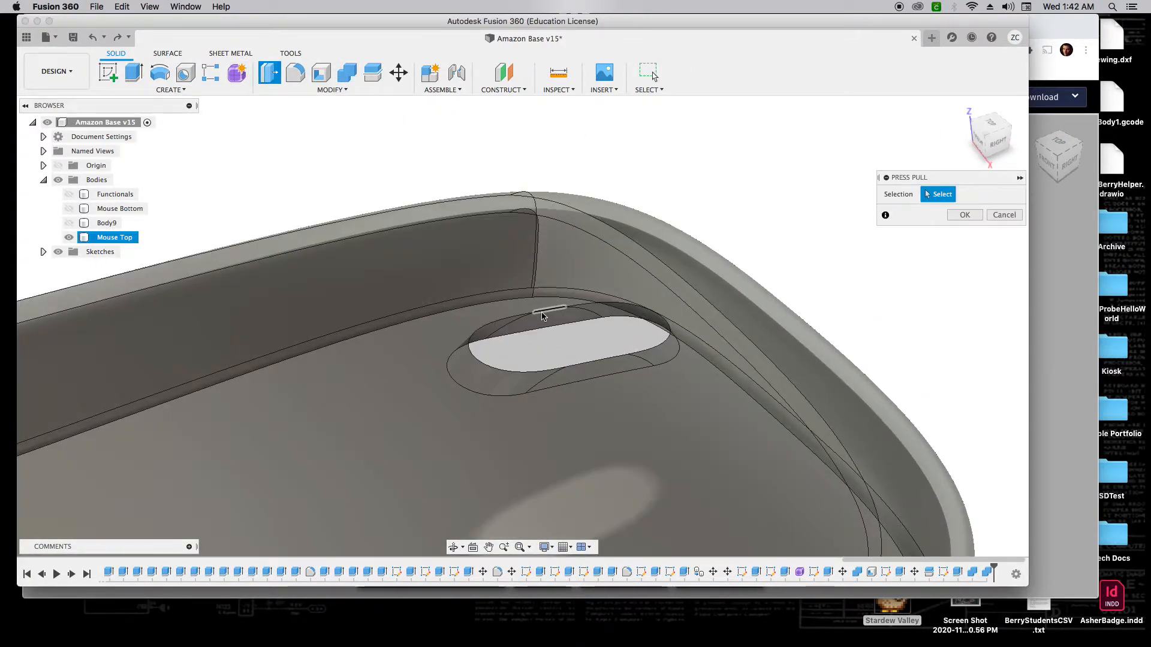
{"action": "left_click", "coordinate": [542, 315]}
{"action": "left_click", "coordinate": [492, 332]}
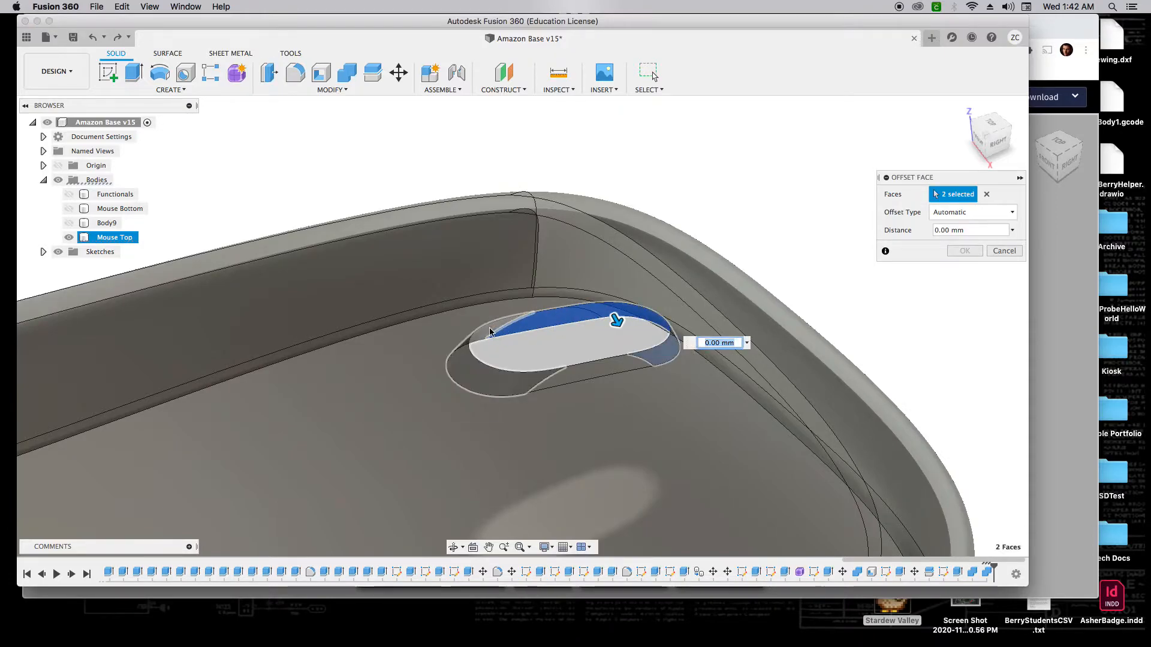
{"action": "left_click", "coordinate": [490, 328]}
{"action": "middle_click_drag", "start_coordinate": [977, 138], "coordinate": [553, 440], "text": "shift"}
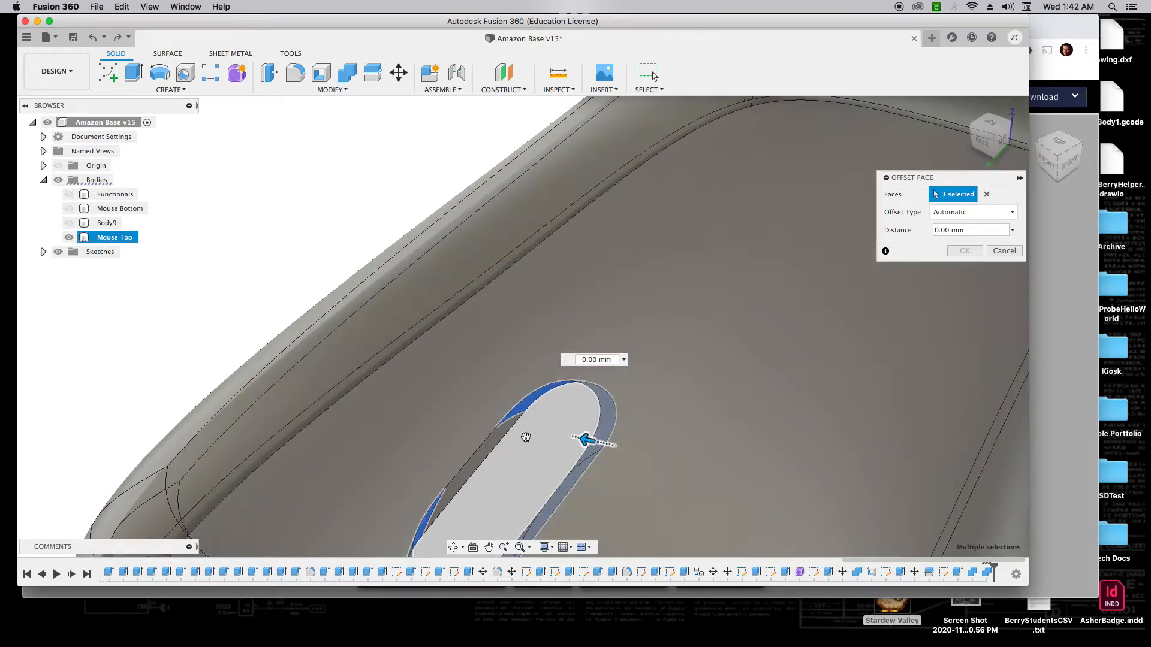
{"action": "left_click", "coordinate": [494, 442]}
{"action": "scroll", "coordinate": [593, 441], "scroll_direction": "down", "scroll_amount": 5}
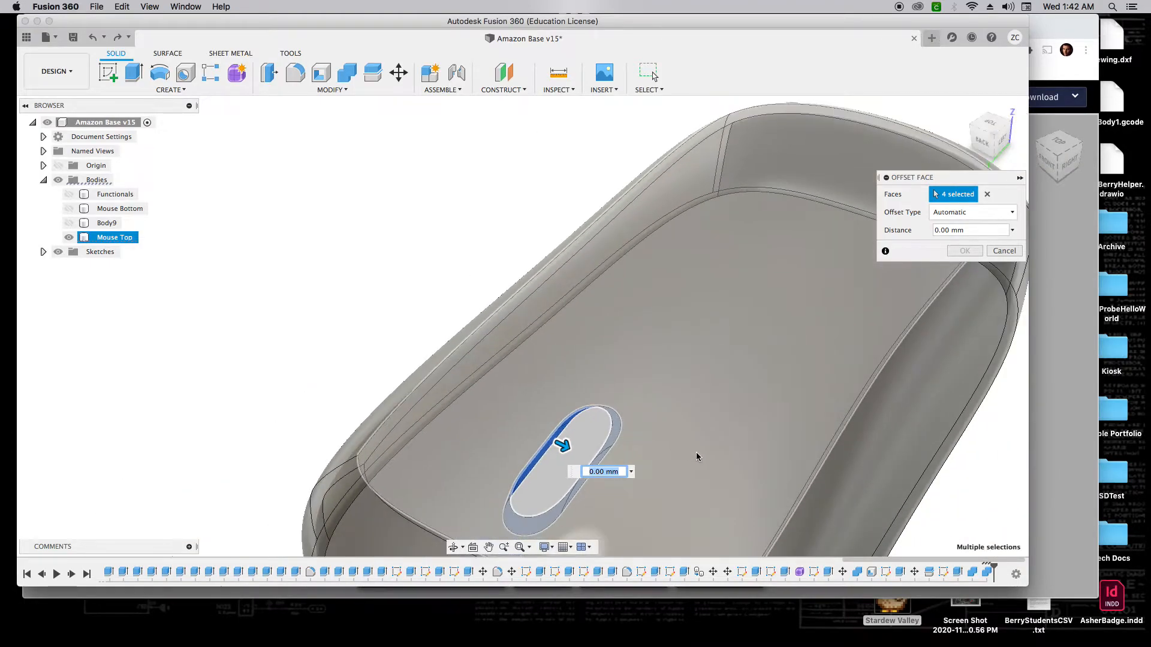
{"action": "left_click", "coordinate": [70, 194]}
{"action": "left_click_drag", "start_coordinate": [558, 444], "coordinate": [553, 441]}
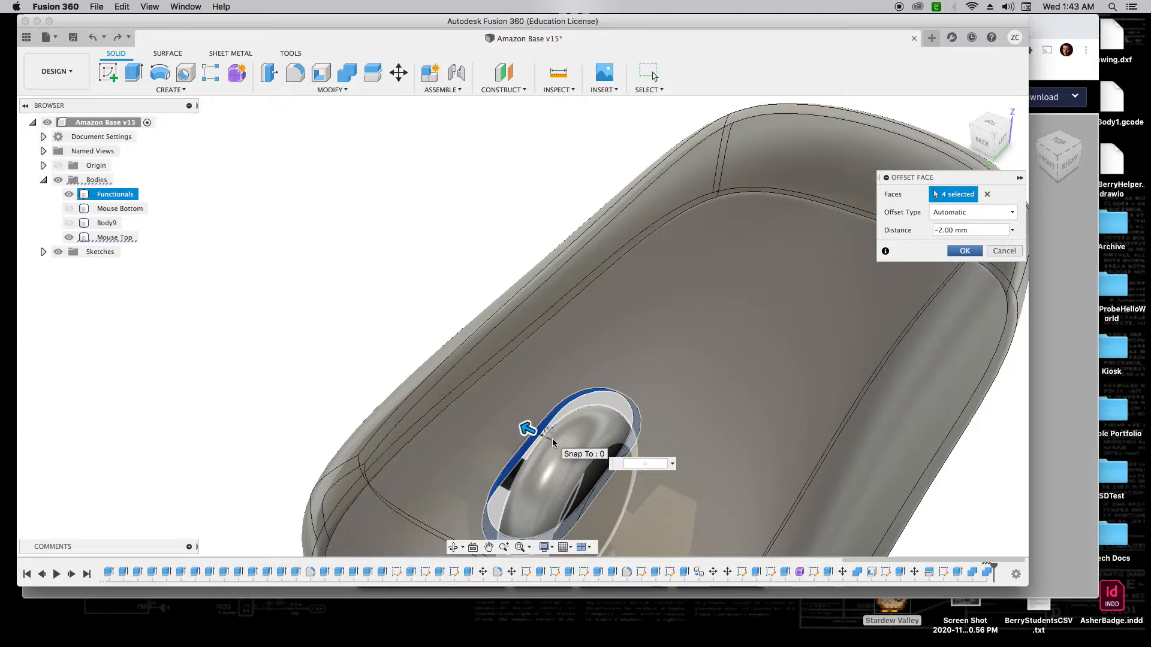
{"action": "key", "text": "Return"}
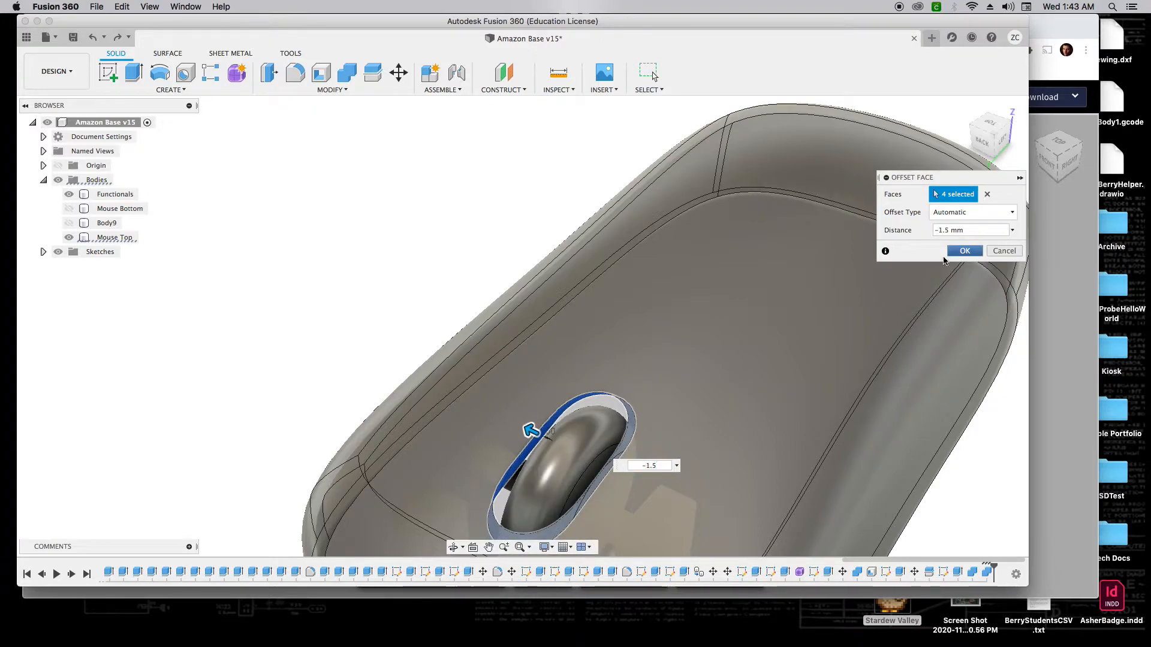
{"action": "left_click", "coordinate": [957, 254]}
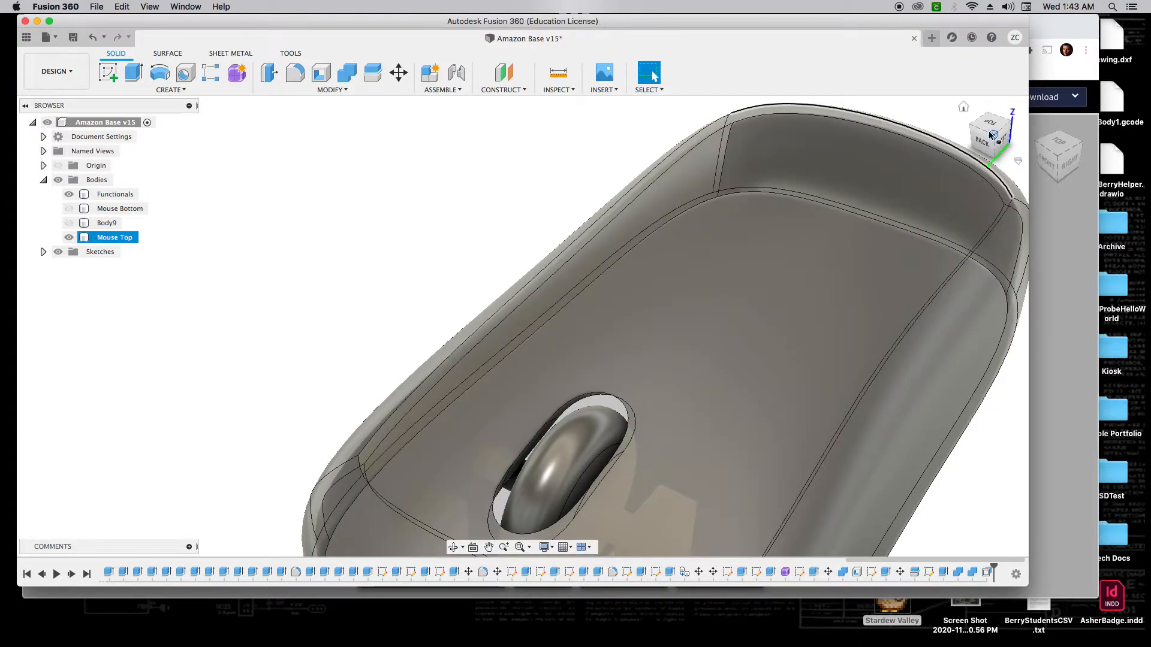
Step: Examine how the scroll wheel sits in the widened slot of Mouse Top from several angles
{"action": "left_click", "coordinate": [963, 109]}
{"action": "scroll", "coordinate": [604, 286], "scroll_direction": "up", "scroll_amount": 5}
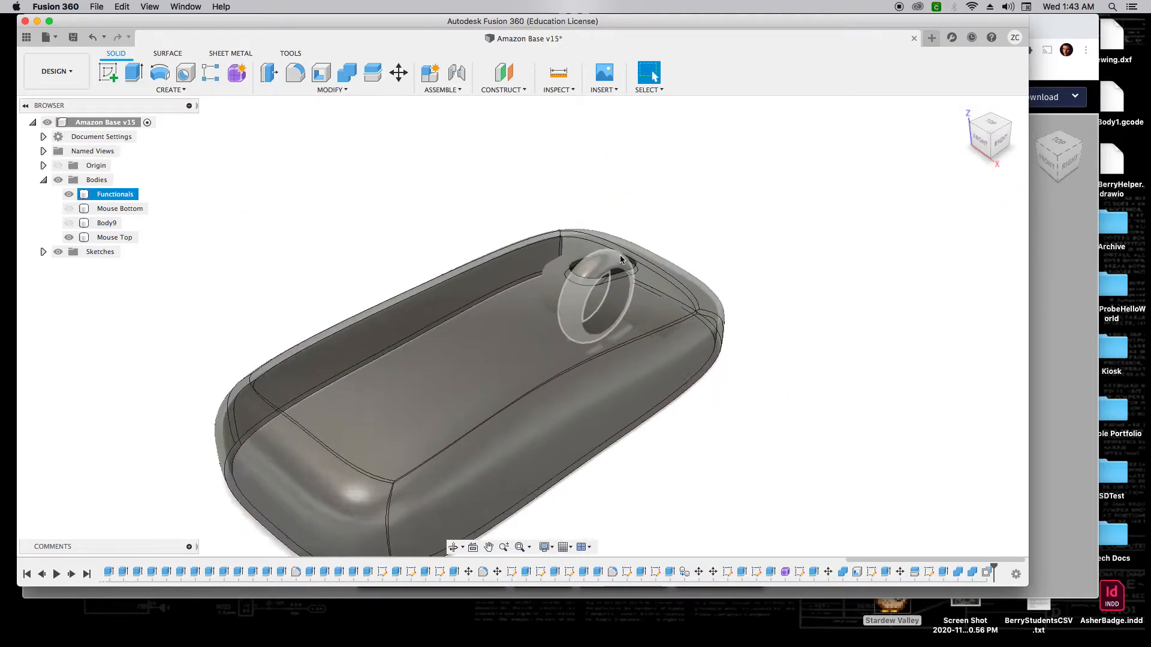
{"action": "mouse_move", "coordinate": [981, 142]}
{"action": "middle_mouse_down", "text": "shift"}
{"action": "mouse_move", "coordinate": [871, 180]}
{"action": "mouse_move", "coordinate": [766, 186]}
{"action": "mouse_move", "coordinate": [761, 172]}
{"action": "mouse_move", "coordinate": [791, 182]}
{"action": "mouse_move", "coordinate": [889, 170]}
{"action": "mouse_move", "coordinate": [931, 150]}
{"action": "middle_mouse_up", "text": "shift"}
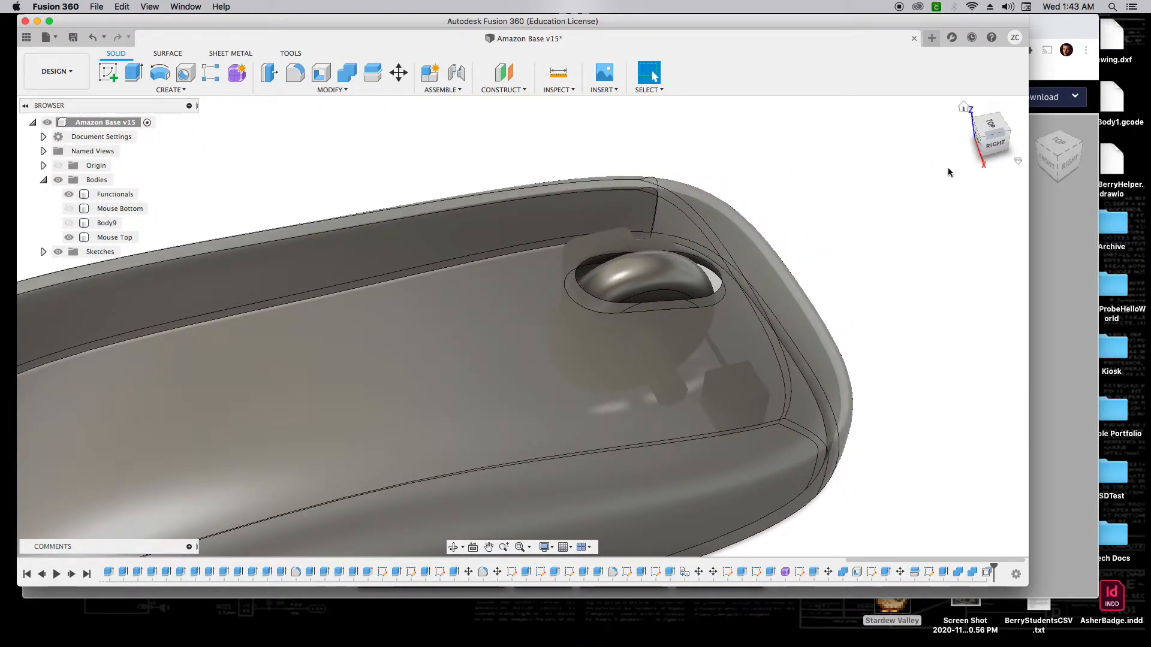
{"action": "mouse_move", "coordinate": [974, 144]}
{"action": "middle_mouse_down", "text": "shift"}
{"action": "mouse_move", "coordinate": [928, 128]}
{"action": "mouse_move", "coordinate": [968, 144]}
{"action": "middle_mouse_up", "text": "shift"}
{"action": "left_click_drag", "start_coordinate": [968, 143], "coordinate": [983, 131]}
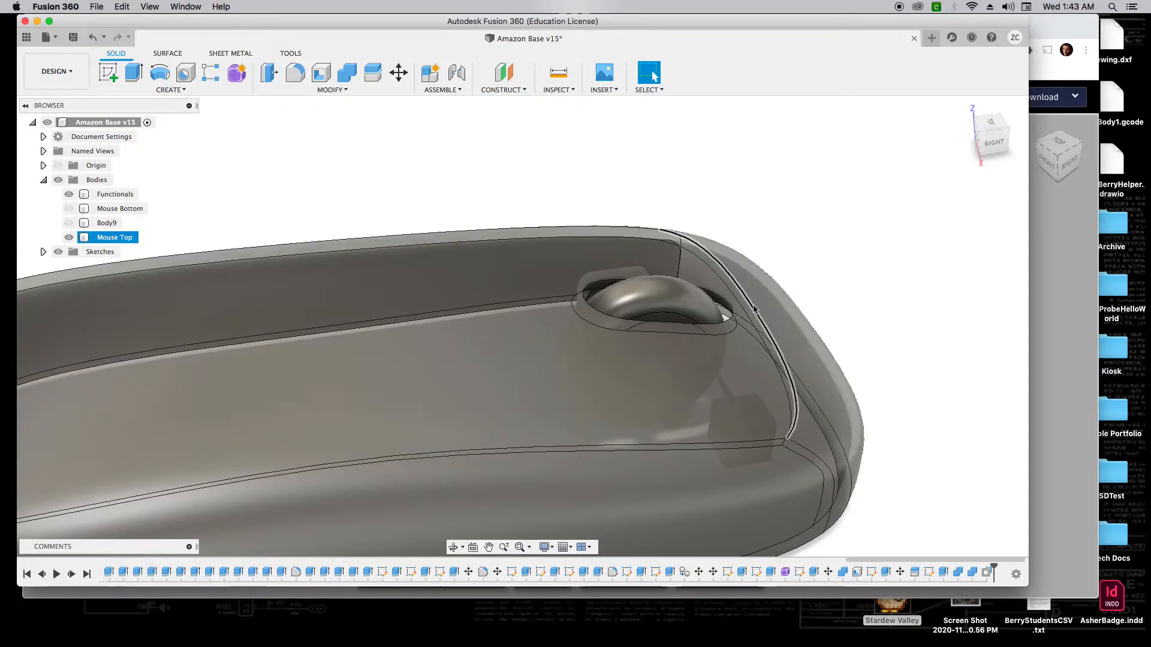
{"action": "left_click_drag", "start_coordinate": [992, 145], "coordinate": [940, 147]}
{"action": "scroll", "coordinate": [887, 234], "scroll_direction": "down", "scroll_amount": 2}
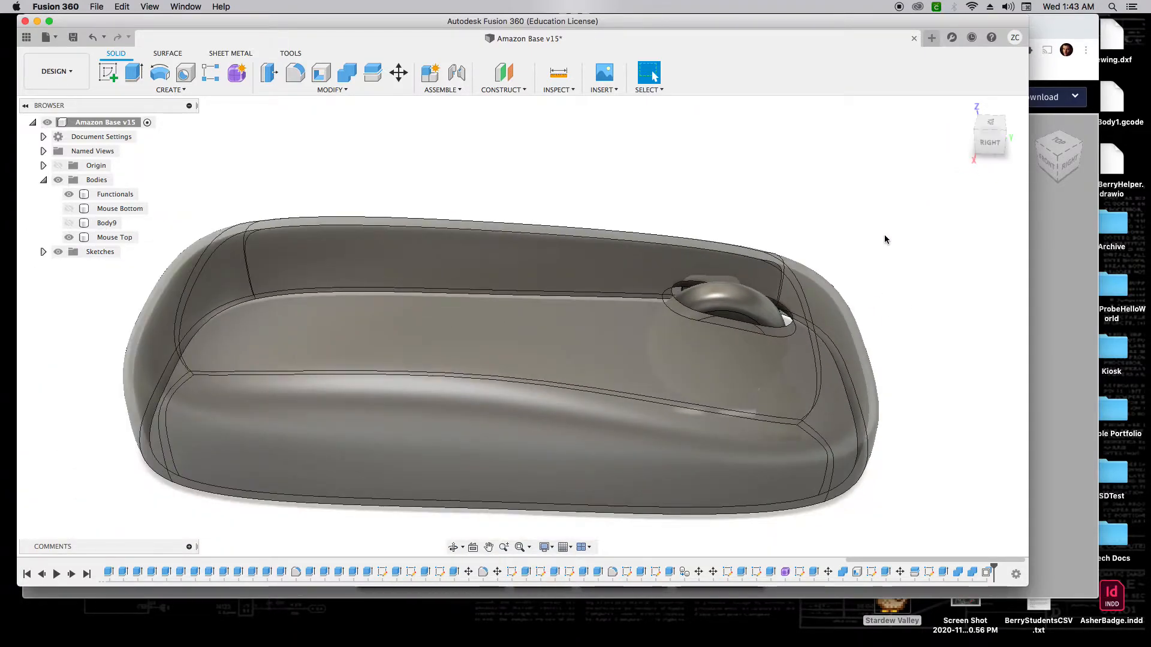
{"action": "scroll", "coordinate": [887, 233], "scroll_direction": "down", "scroll_amount": 1}
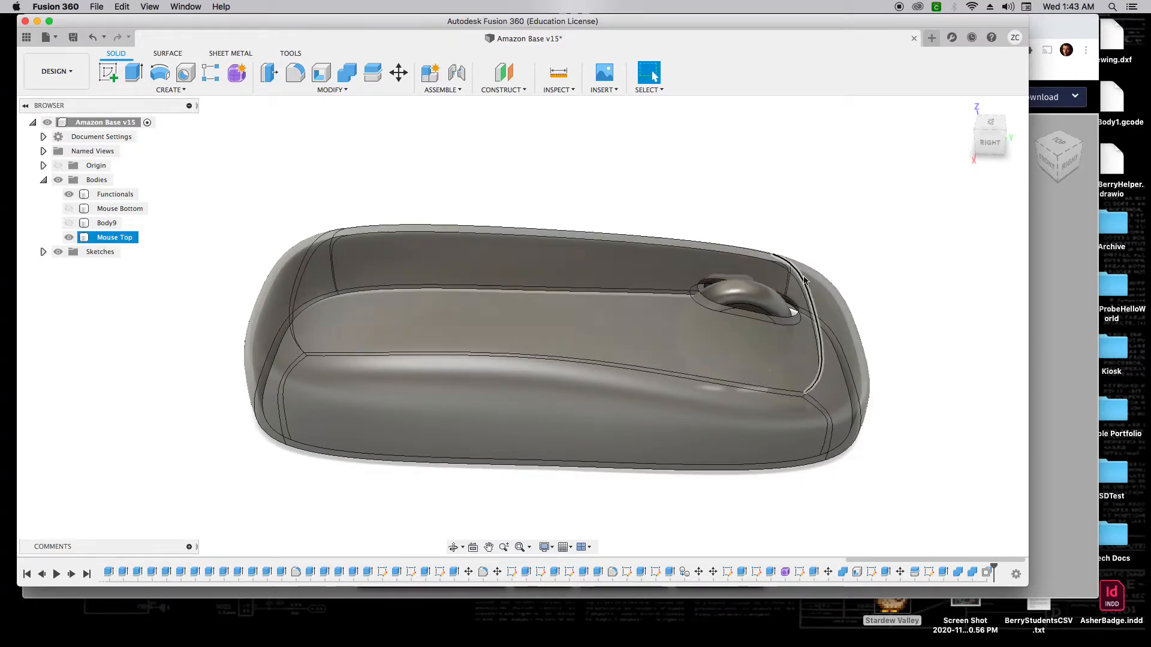
{"action": "middle_click_drag", "start_coordinate": [994, 145], "coordinate": [863, 466], "text": "shift"}
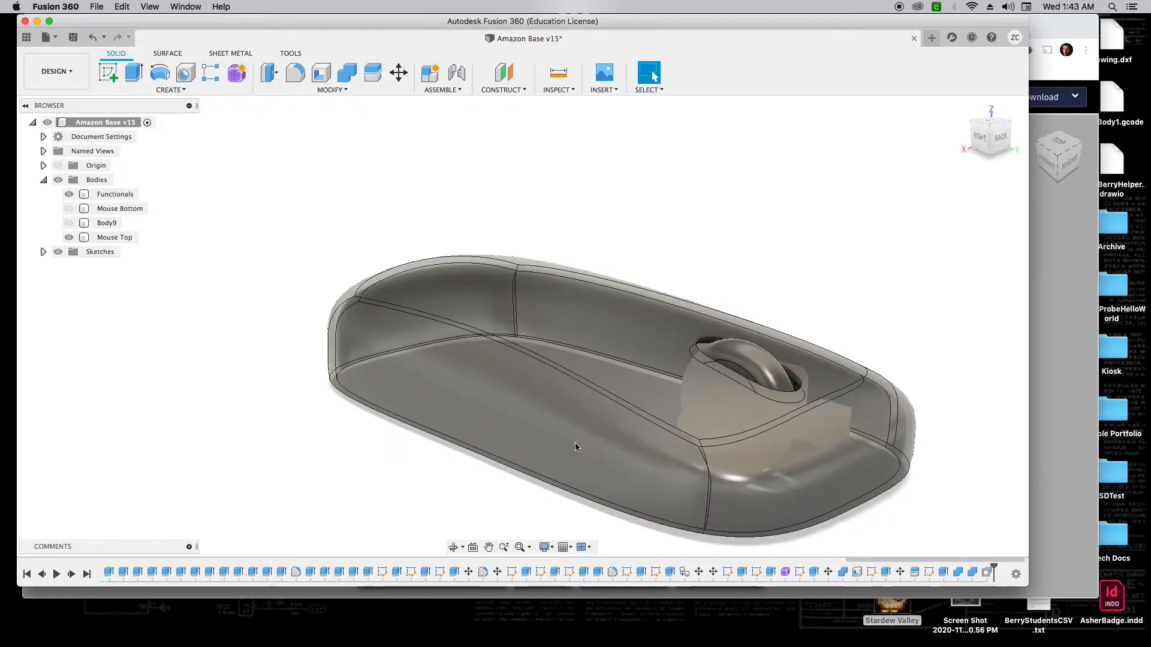
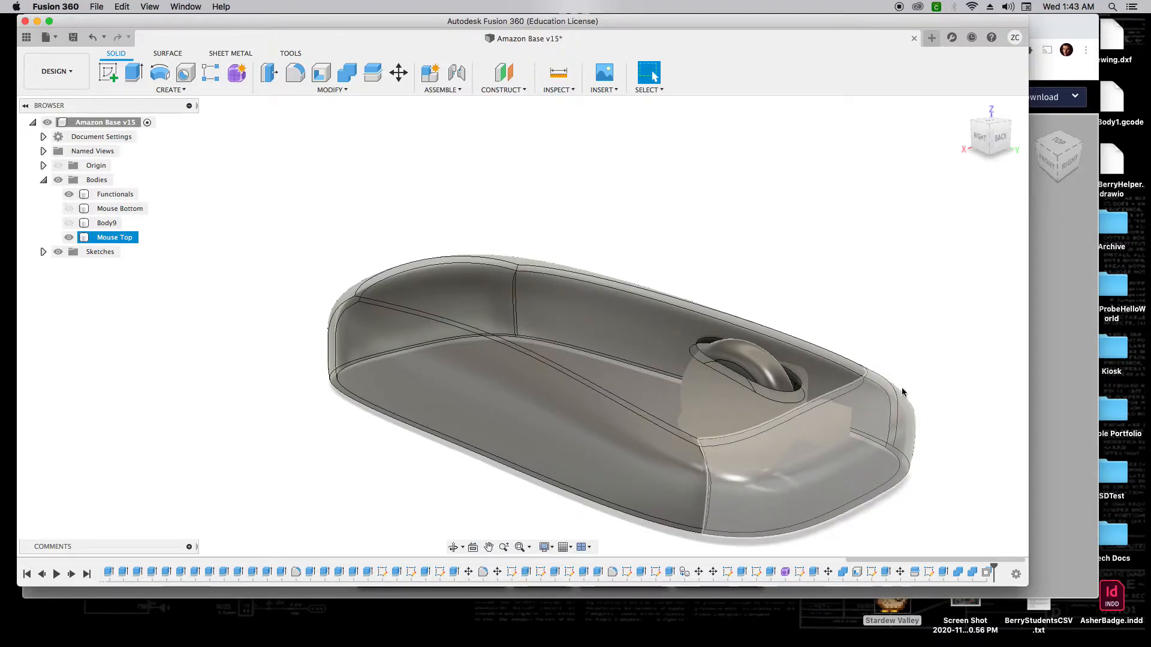
Step: Sketch a rectangle from the origin on the lengthwise vertical plane, reaching past the scroll-wheel end and above Mouse Top
{"action": "mouse_move", "coordinate": [988, 133]}
{"action": "middle_mouse_down", "text": "shift"}
{"action": "mouse_move", "coordinate": [983, 85]}
{"action": "mouse_move", "coordinate": [984, 120]}
{"action": "mouse_move", "coordinate": [968, 136]}
{"action": "mouse_move", "coordinate": [1034, 157]}
{"action": "mouse_move", "coordinate": [980, 146]}
{"action": "middle_mouse_up", "text": "shift"}
{"action": "left_click", "coordinate": [964, 106]}
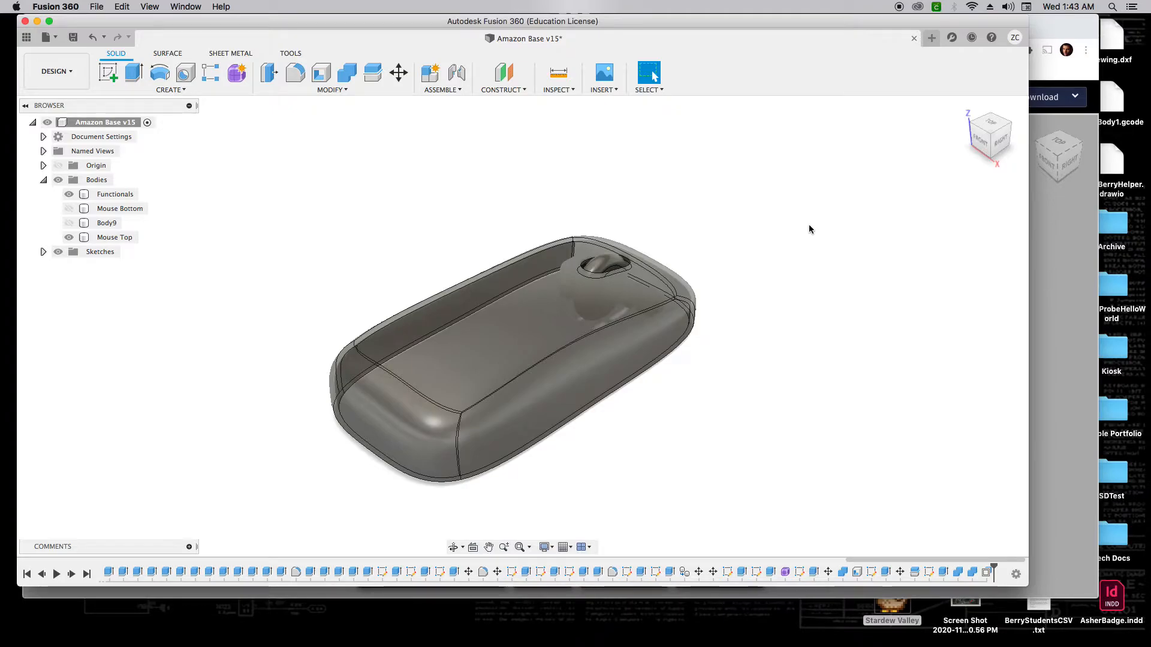
{"action": "key", "text": "r"}
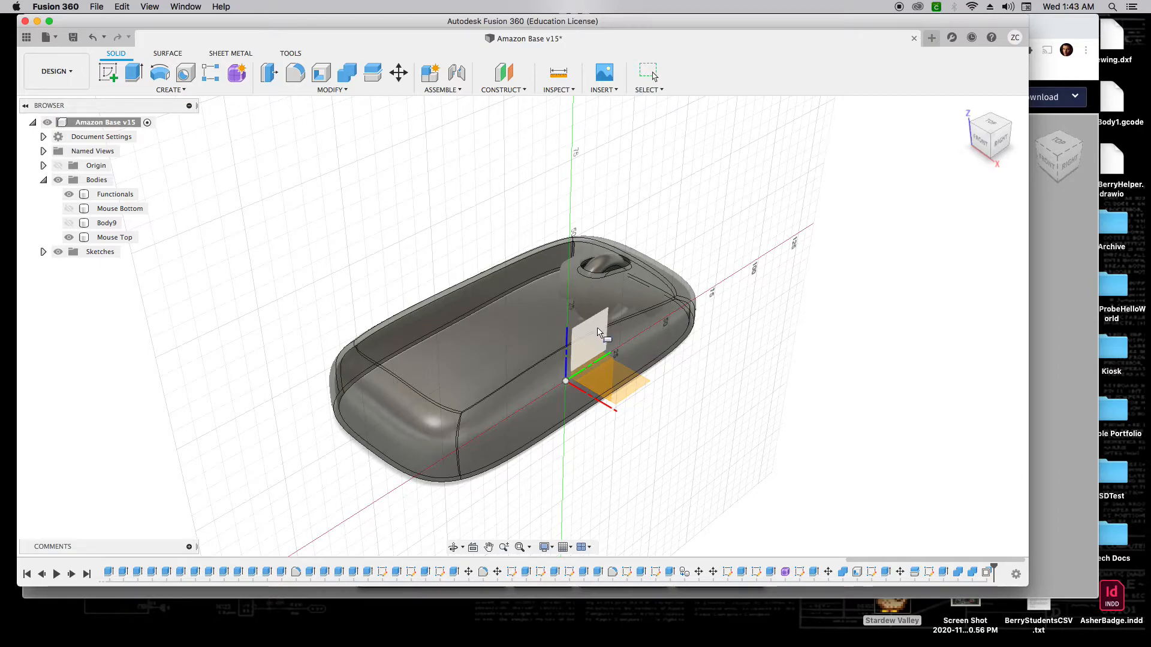
{"action": "left_click", "coordinate": [597, 326]}
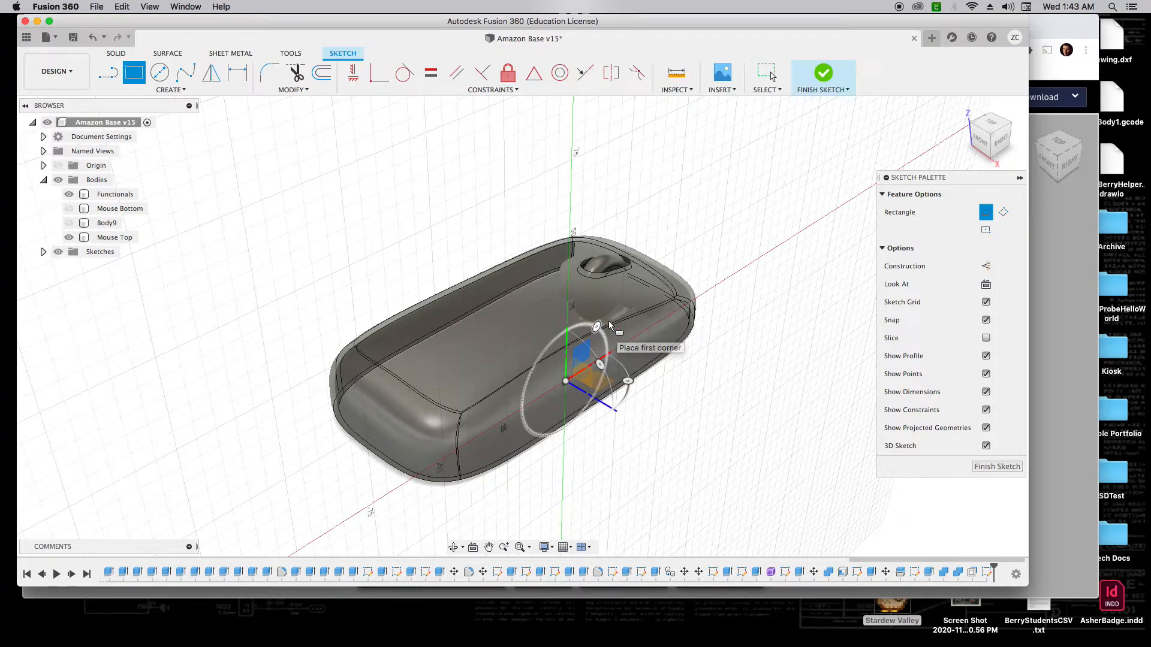
{"action": "left_click", "coordinate": [566, 381]}
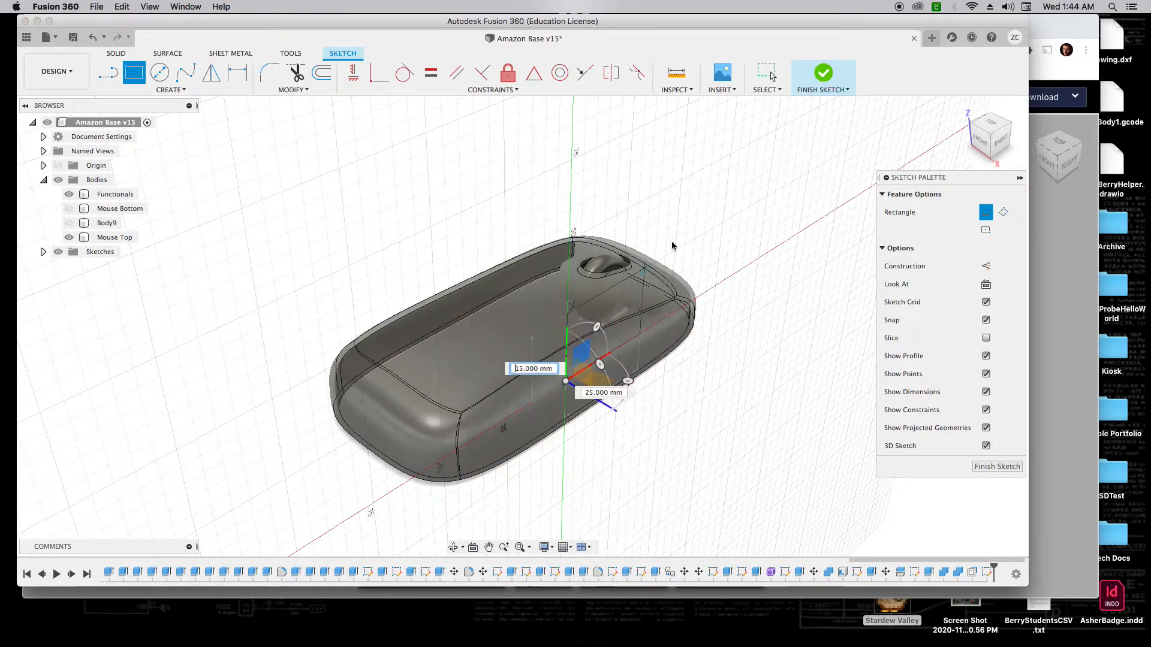
{"action": "left_click", "coordinate": [689, 197]}
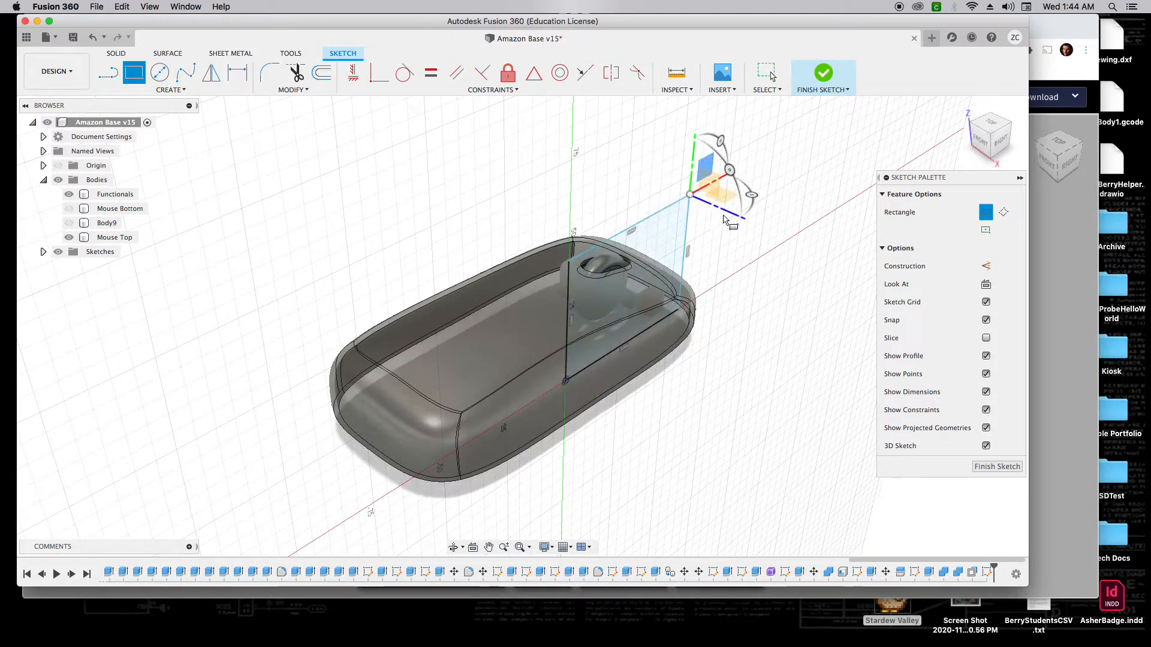
Step: Extrude the rectangle 1.5 mm as a new body
{"action": "key", "text": "e"}
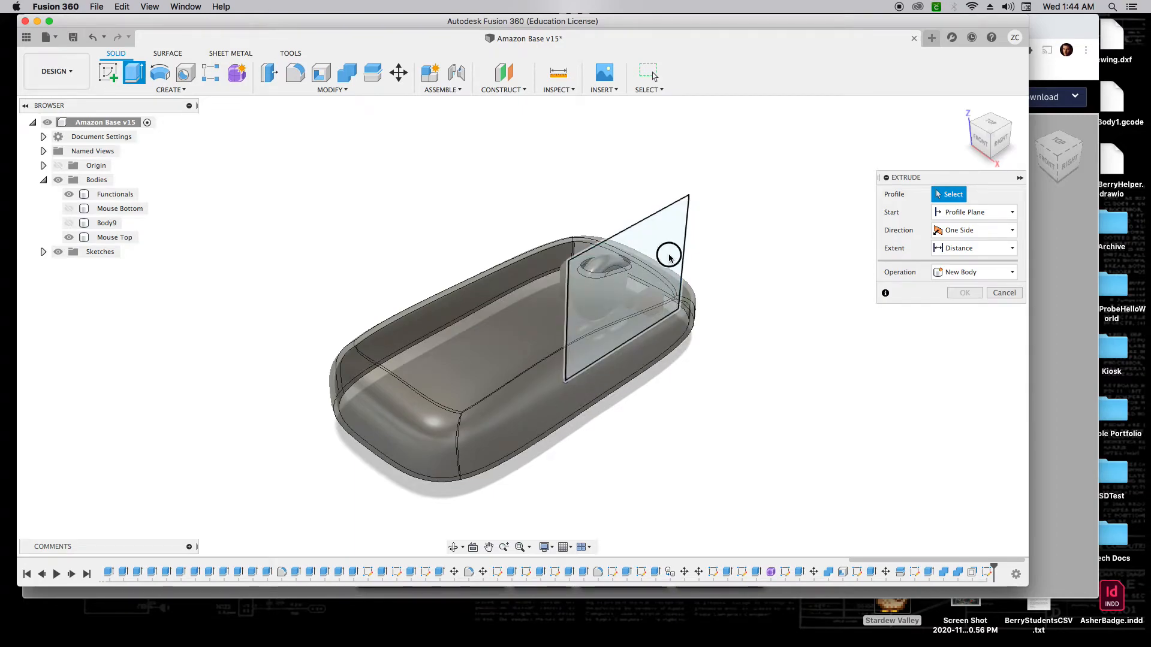
{"action": "left_click", "coordinate": [659, 266]}
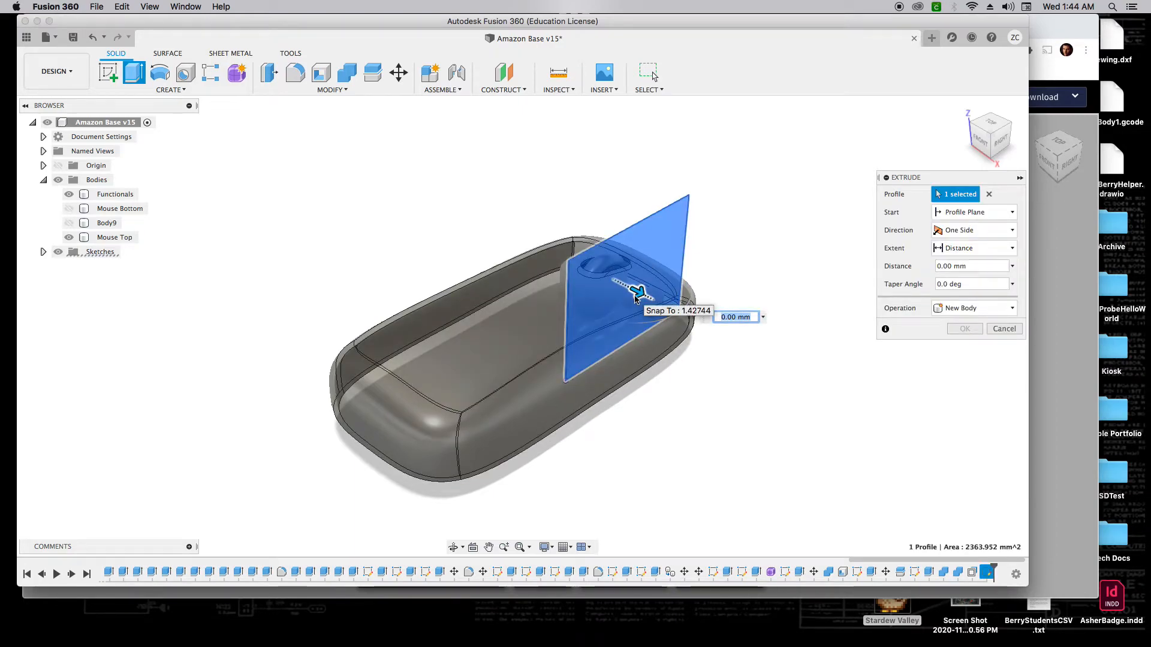
{"action": "key", "text": "Return"}
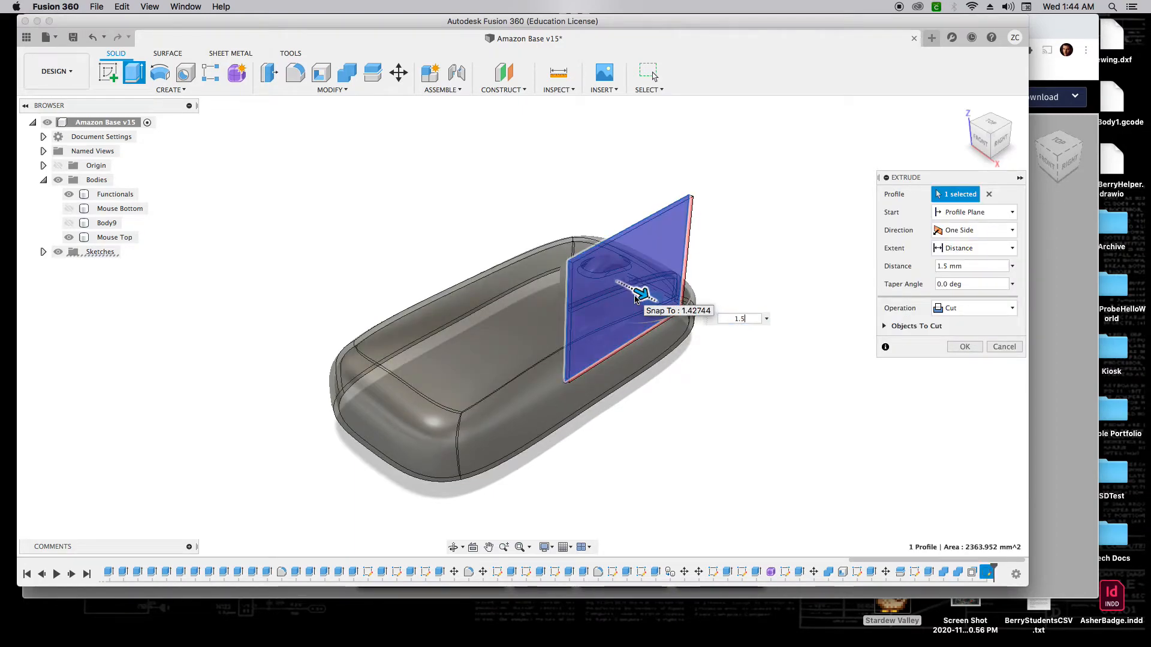
{"action": "left_click", "coordinate": [976, 308]}
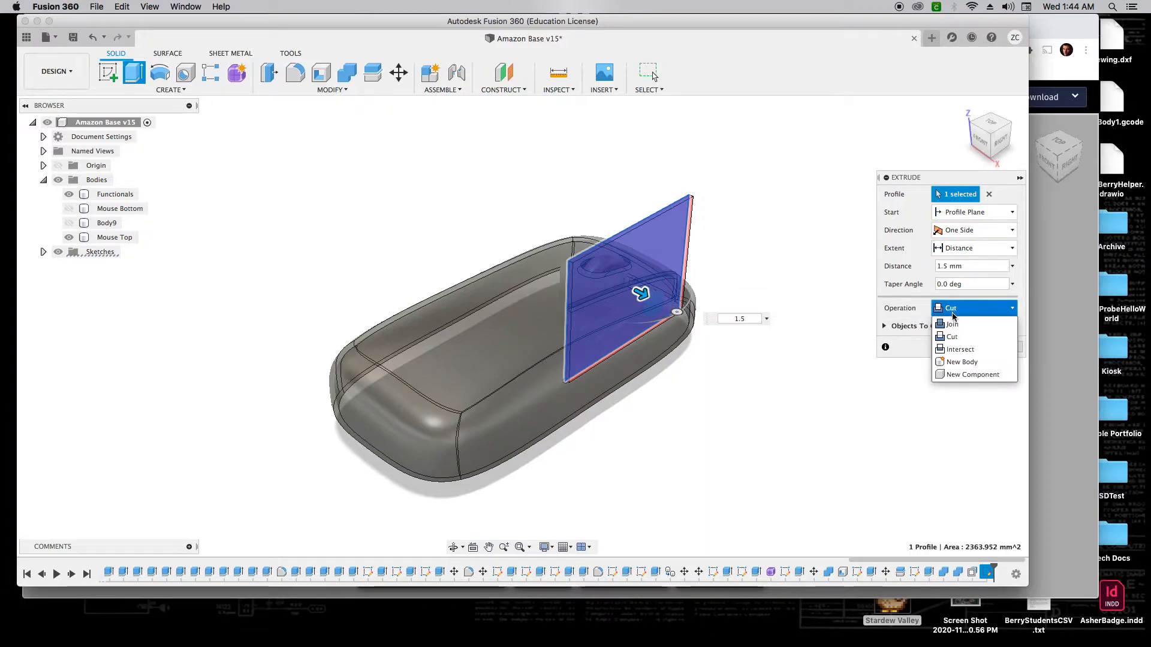
{"action": "left_click", "coordinate": [963, 367]}
{"action": "left_click", "coordinate": [961, 329]}
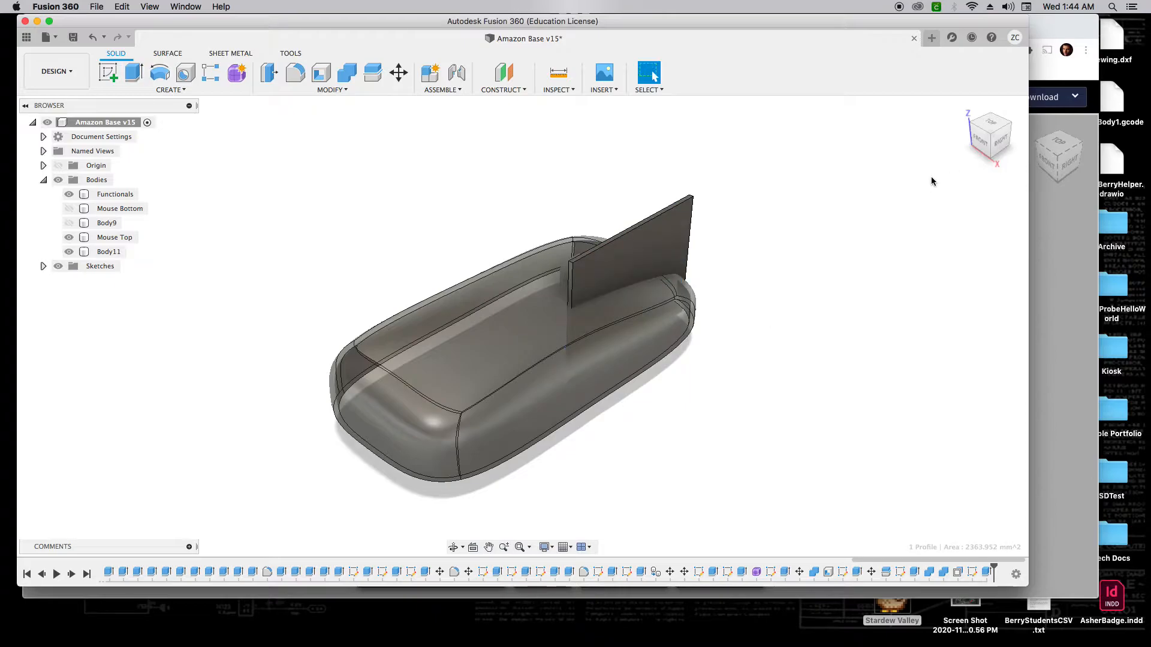
Step: Hide Functionals and move the thin plate -12 mm in X toward the centre of the scroll-wheel slot
{"action": "middle_click_drag", "start_coordinate": [940, 171], "coordinate": [758, 160], "text": "shift"}
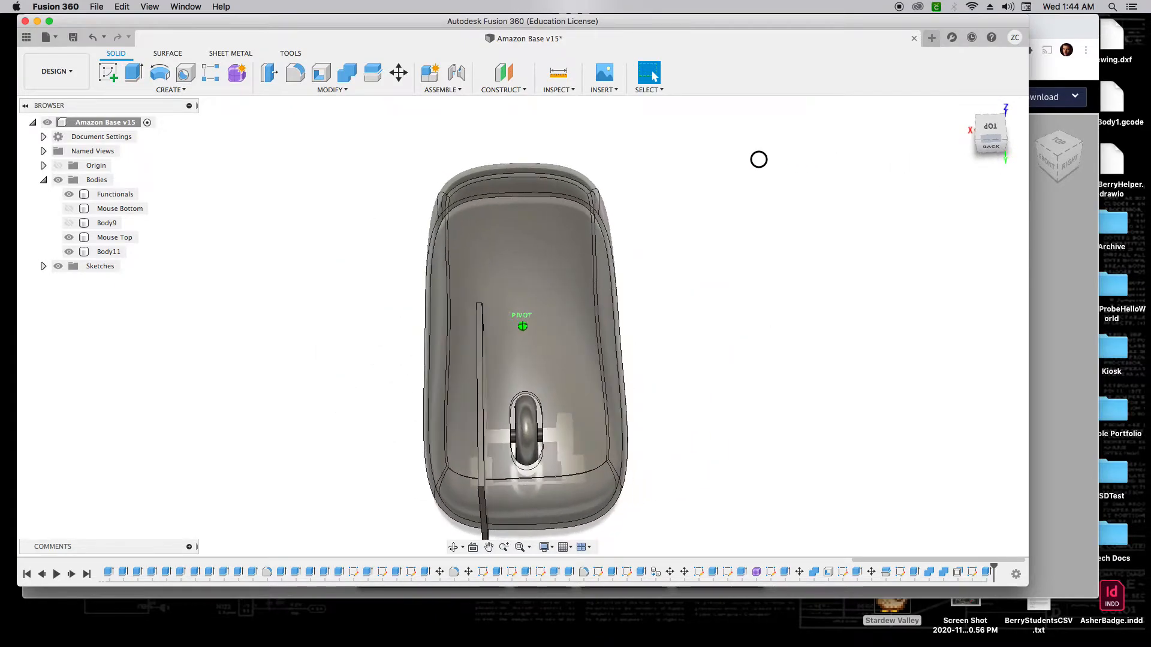
{"action": "scroll", "coordinate": [892, 276], "scroll_direction": "down", "scroll_amount": 3}
{"action": "scroll", "coordinate": [675, 506], "scroll_direction": "up", "scroll_amount": 4}
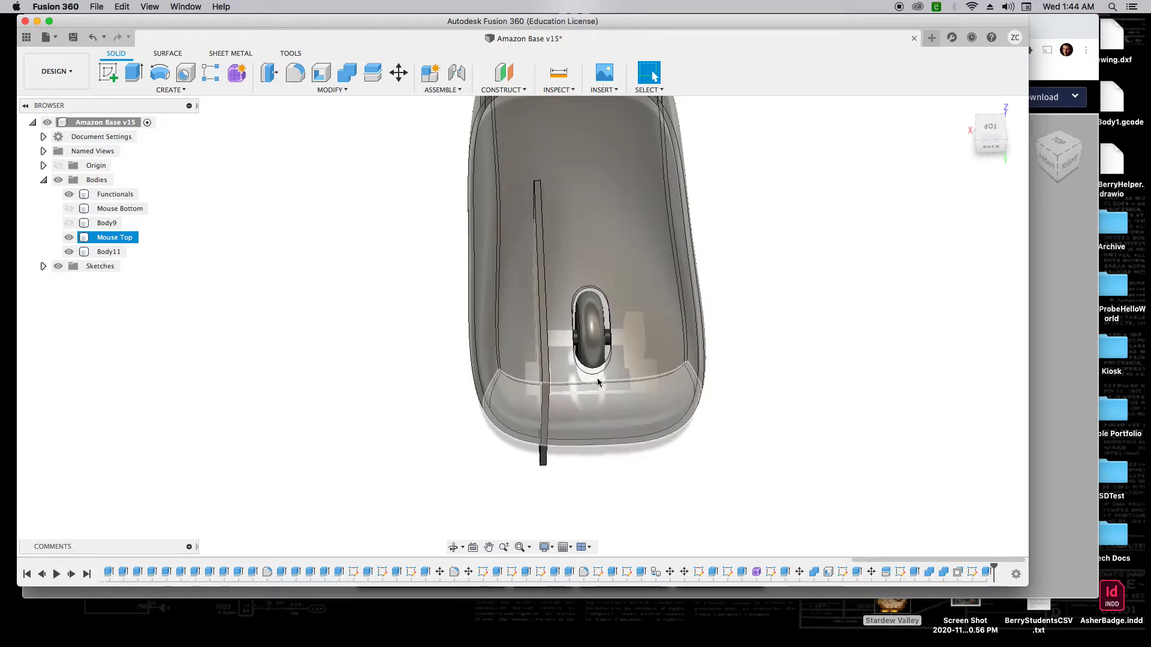
{"action": "left_click", "coordinate": [68, 195]}
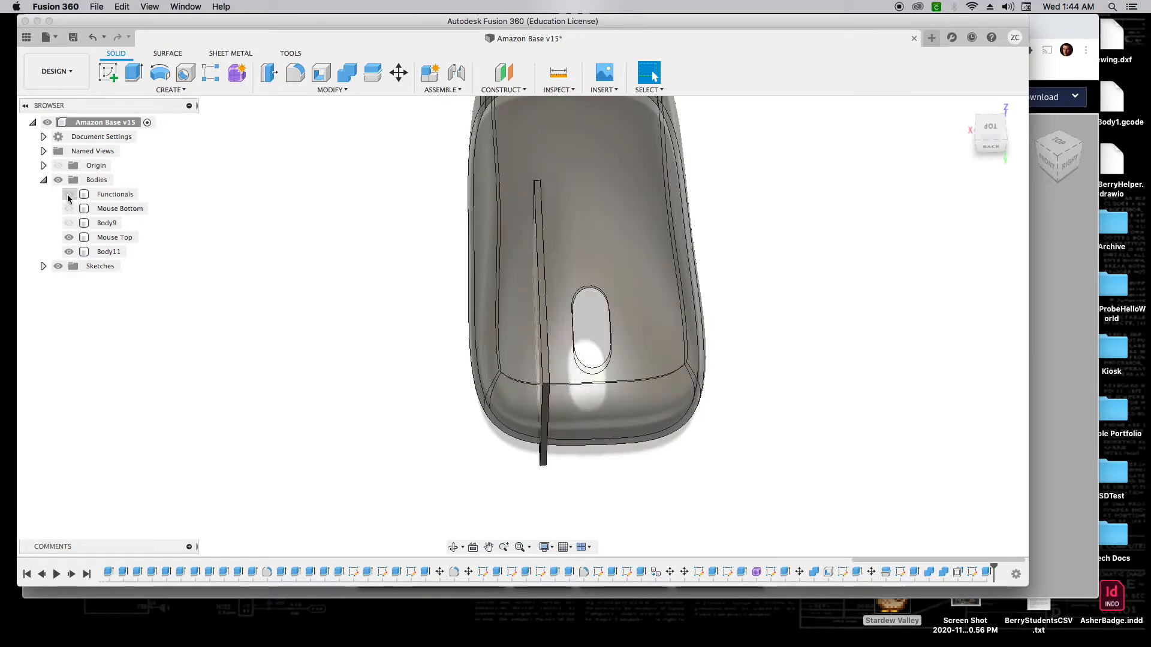
{"action": "left_click", "coordinate": [111, 254]}
{"action": "key", "text": "m"}
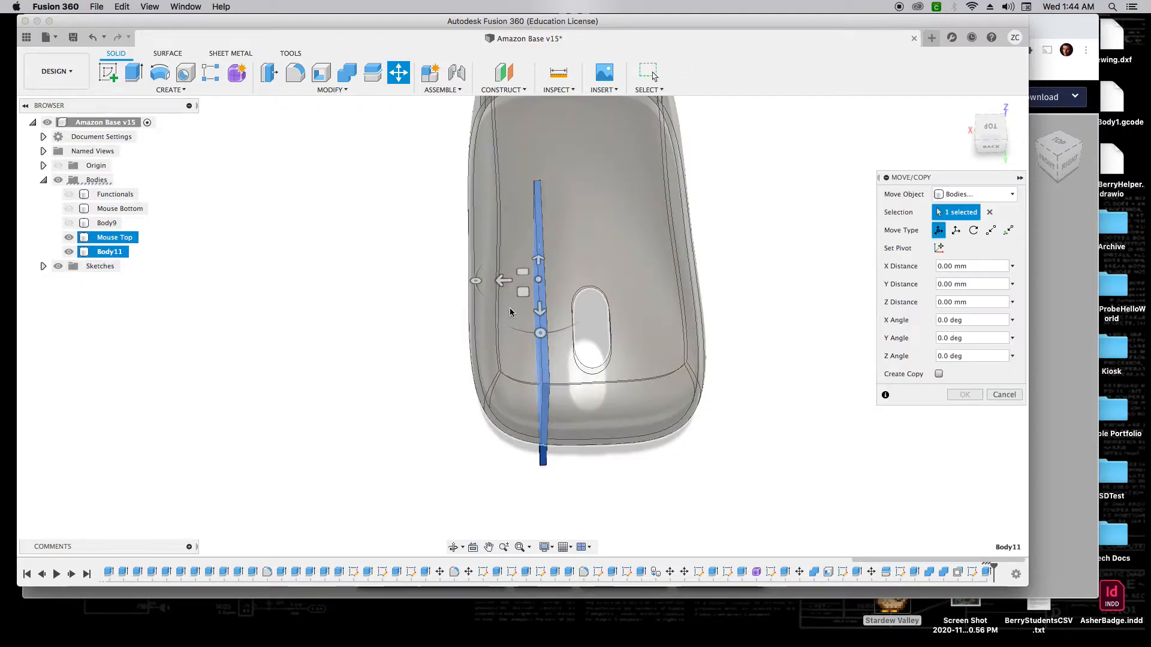
{"action": "left_click_drag", "start_coordinate": [510, 280], "coordinate": [561, 280]}
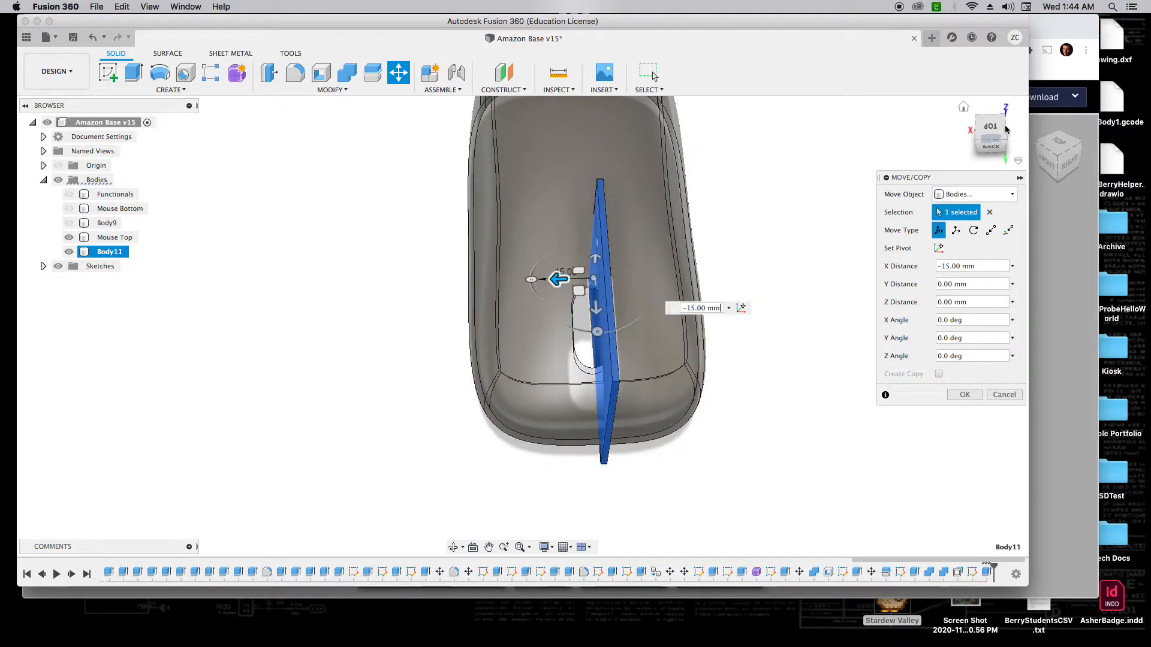
{"action": "left_click", "coordinate": [990, 133]}
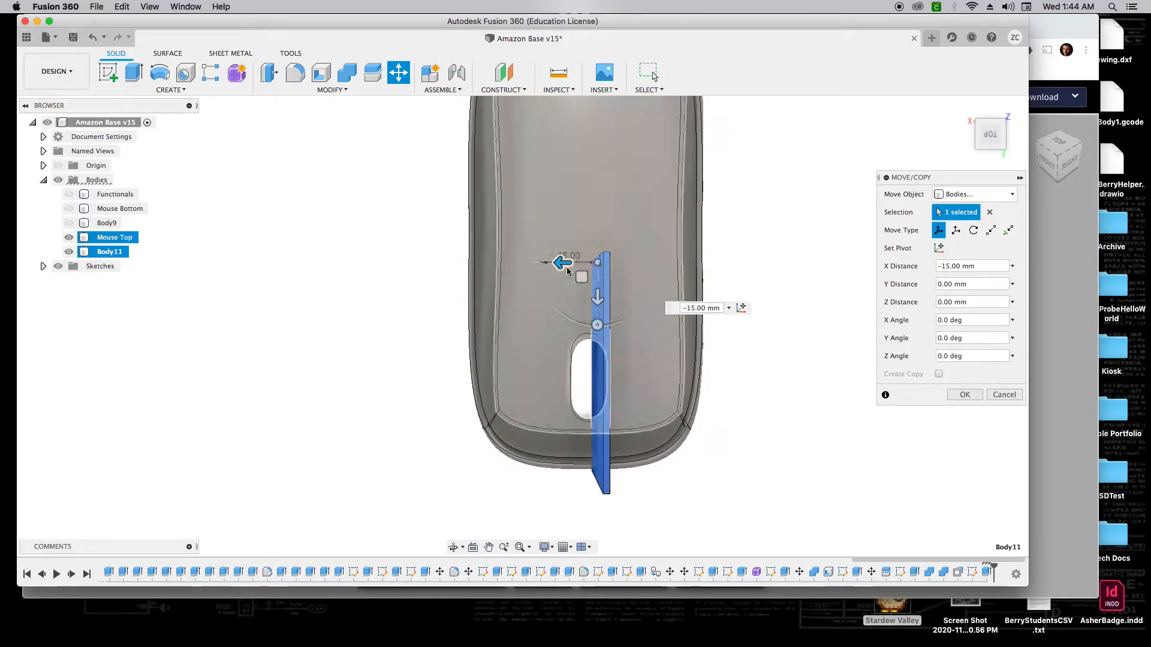
{"action": "left_click", "coordinate": [559, 263]}
{"action": "left_click_drag", "start_coordinate": [557, 263], "coordinate": [562, 263]}
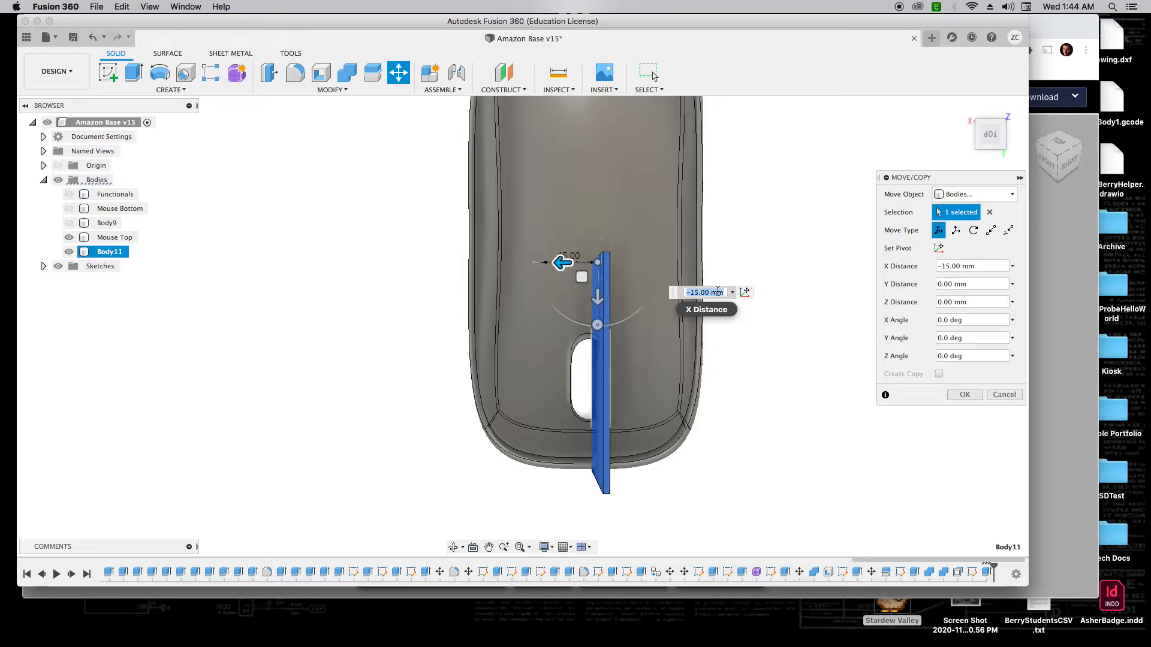
{"action": "key", "text": "Return"}
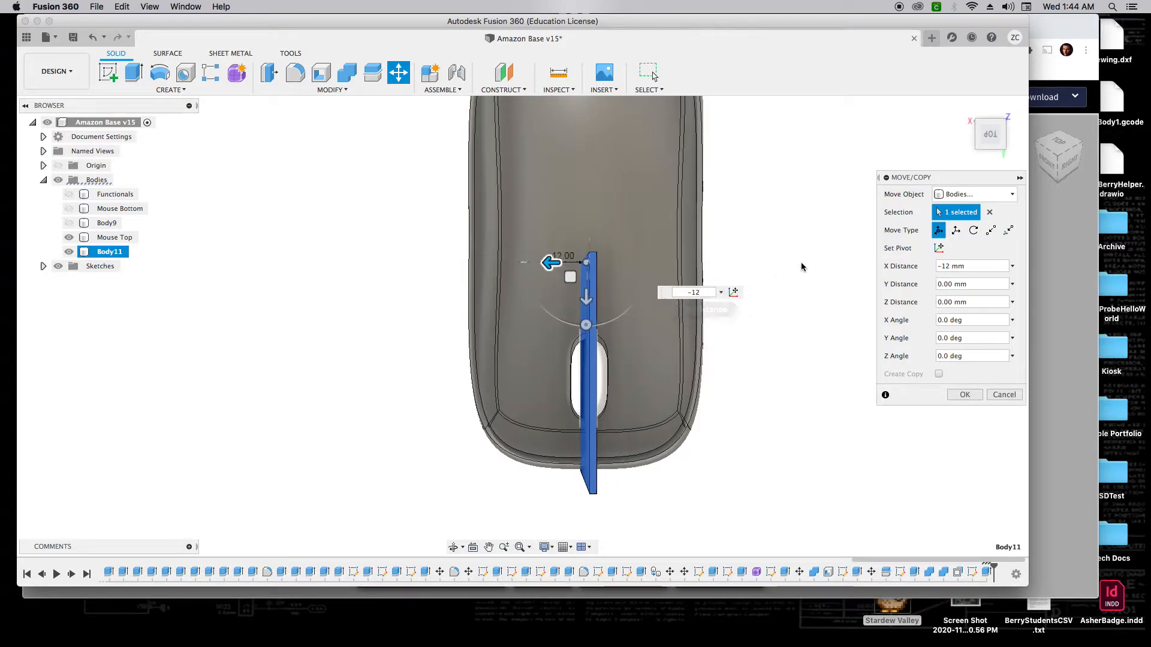
Step: Move the thin plate 25 mm in Y toward the scroll-wheel end of the mouse
{"action": "left_click_drag", "start_coordinate": [996, 139], "coordinate": [993, 137]}
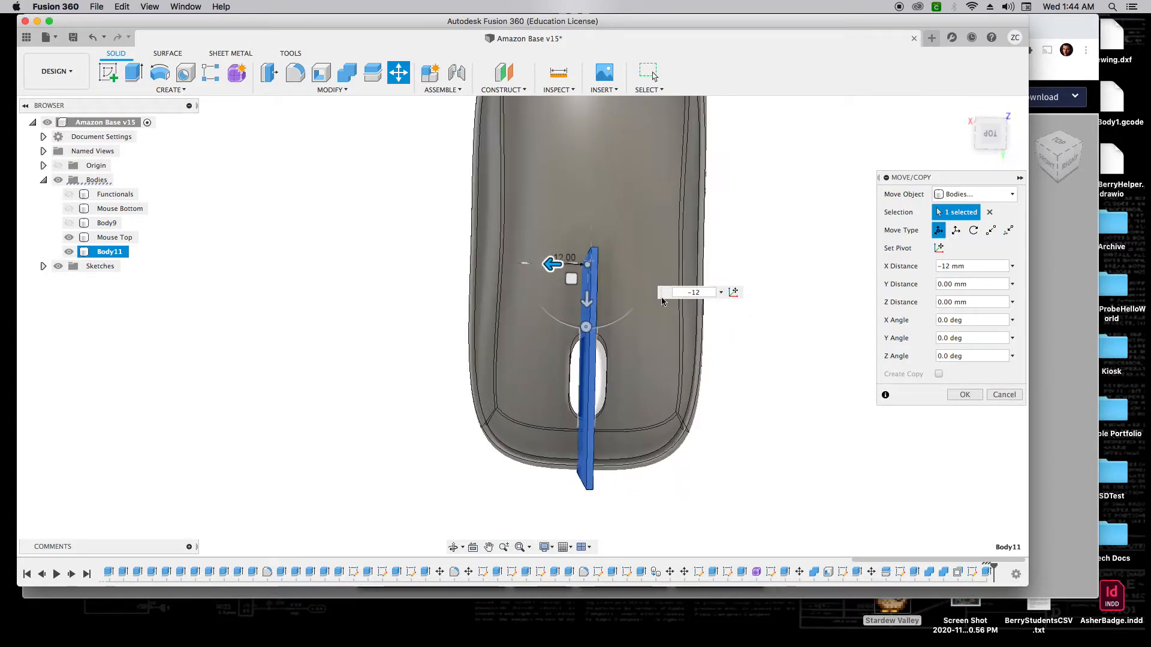
{"action": "left_click_drag", "start_coordinate": [585, 300], "coordinate": [585, 394]}
{"action": "left_click_drag", "start_coordinate": [983, 120], "coordinate": [982, 71]}
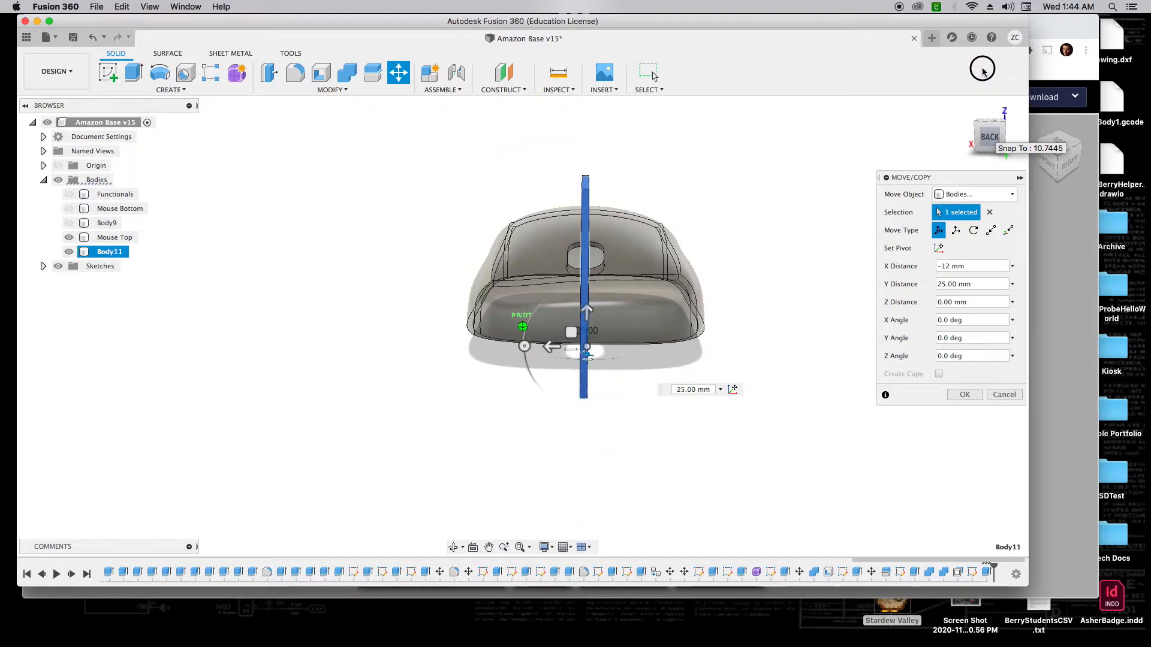
{"action": "left_click", "coordinate": [993, 139]}
{"action": "left_click_drag", "start_coordinate": [993, 139], "coordinate": [986, 140]}
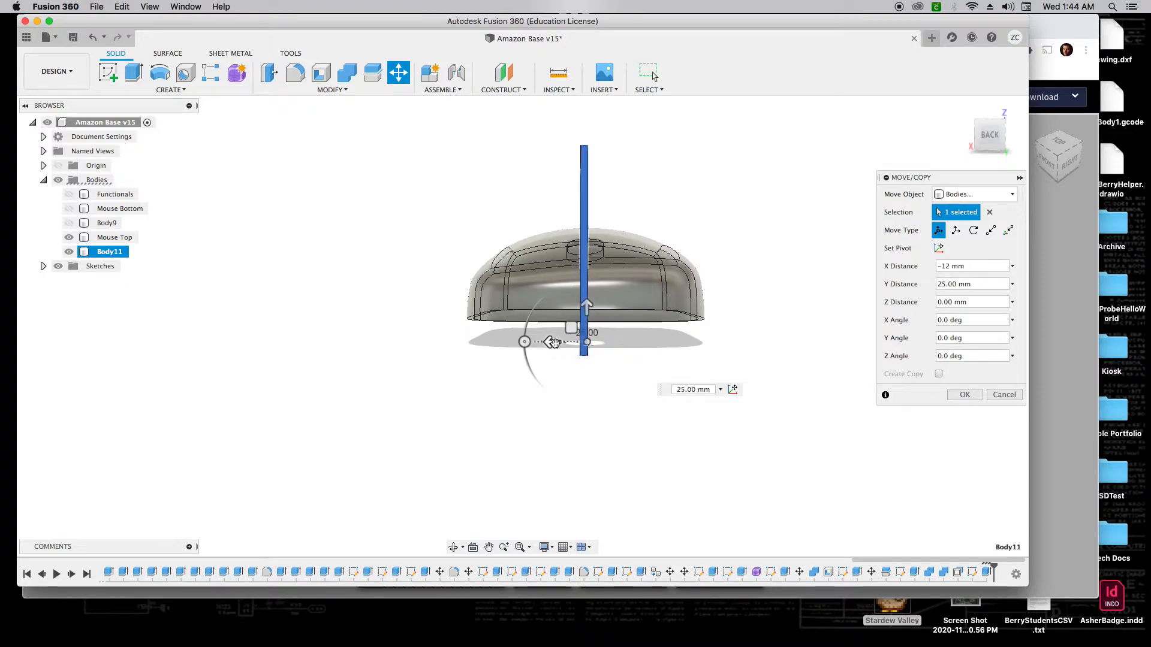
Step: Shift the thin plate another -0.5 mm in X and check its centring on the scroll-wheel slot
{"action": "left_click", "coordinate": [558, 344]}
{"action": "left_click_drag", "start_coordinate": [566, 346], "coordinate": [567, 345]}
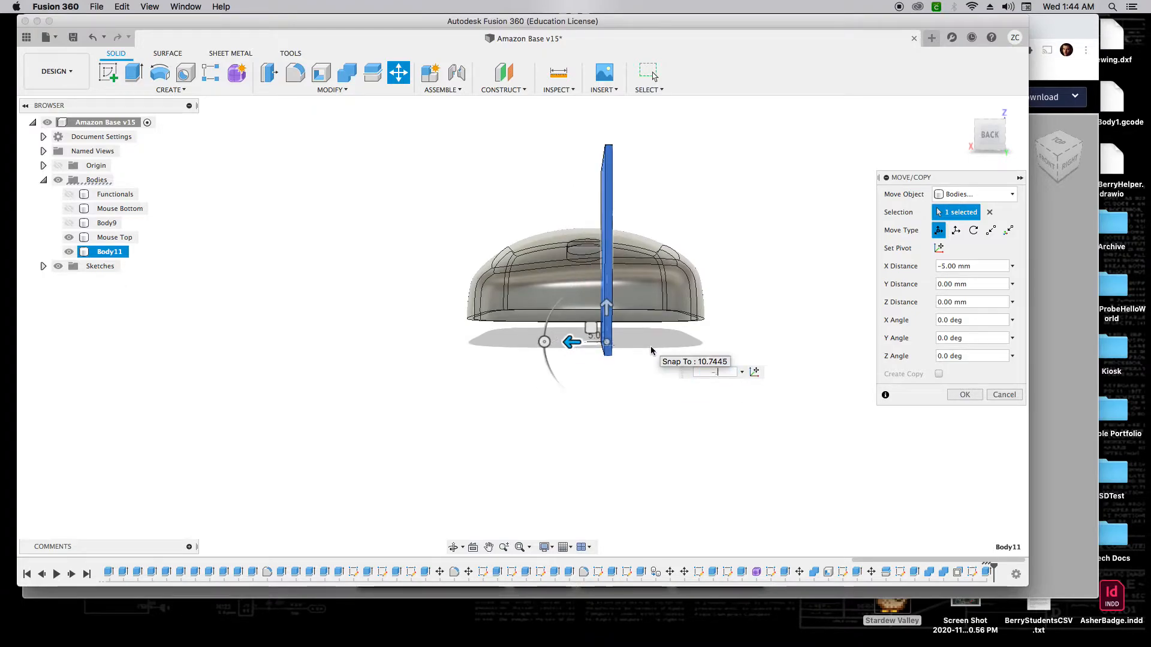
{"action": "type", "text": "-.5"}
{"action": "key", "text": "Return"}
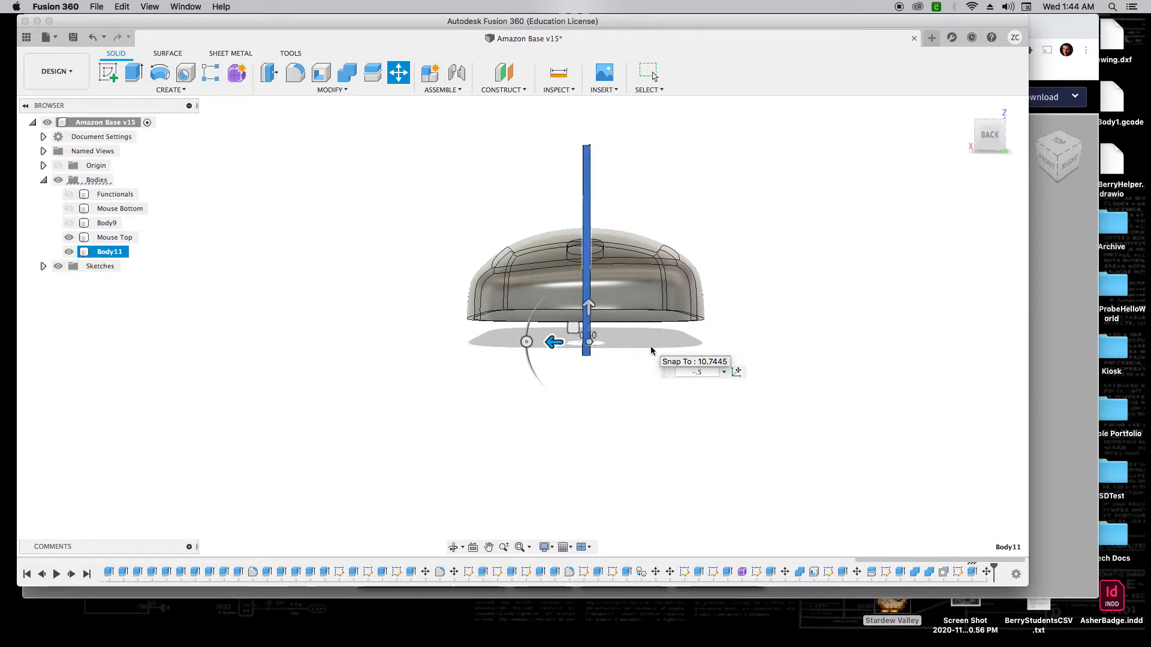
{"action": "scroll", "coordinate": [589, 244], "scroll_direction": "up", "scroll_amount": 8}
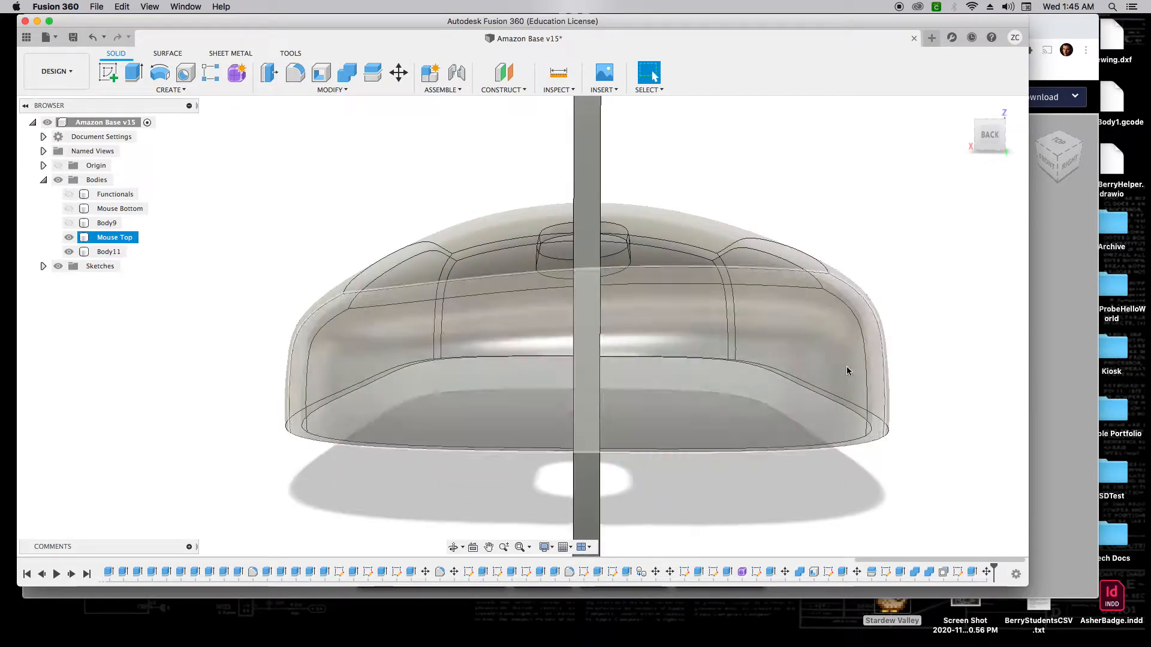
{"action": "mouse_move", "coordinate": [988, 138]}
{"action": "left_mouse_down"}
{"action": "mouse_move", "coordinate": [987, 103]}
{"action": "mouse_move", "coordinate": [989, 134]}
{"action": "left_mouse_up"}
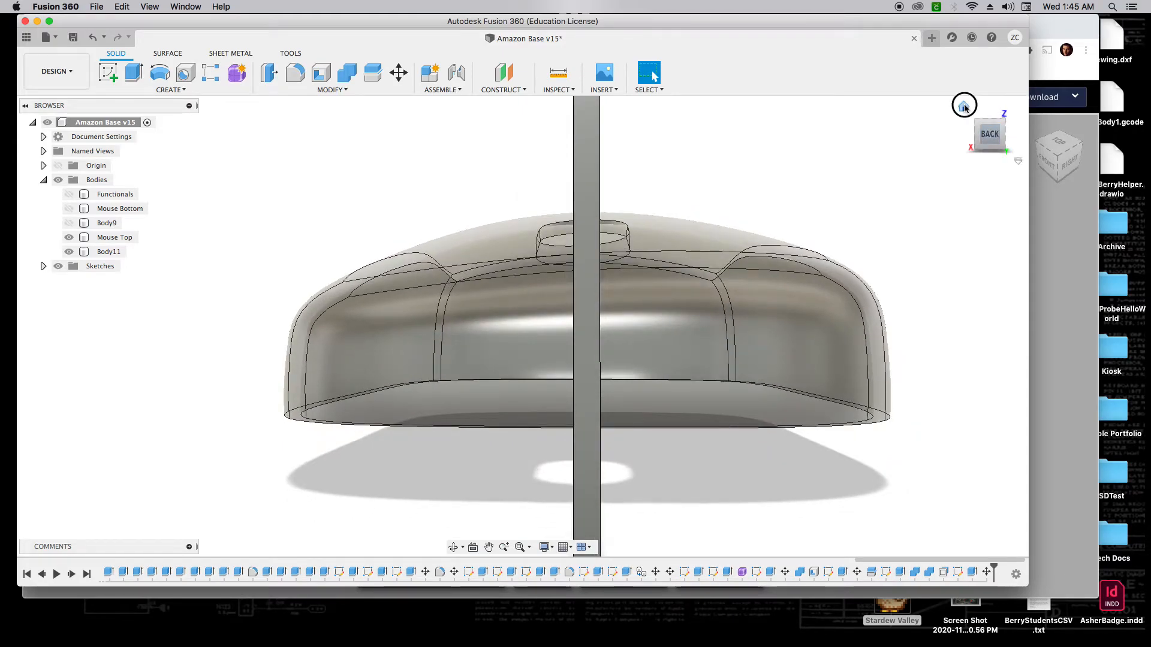
Step: Cut the thin plate out of Mouse Top with Combine, with Keep Tools turned off
{"action": "left_click", "coordinate": [963, 106]}
{"action": "scroll", "coordinate": [774, 239], "scroll_direction": "up", "scroll_amount": 2}
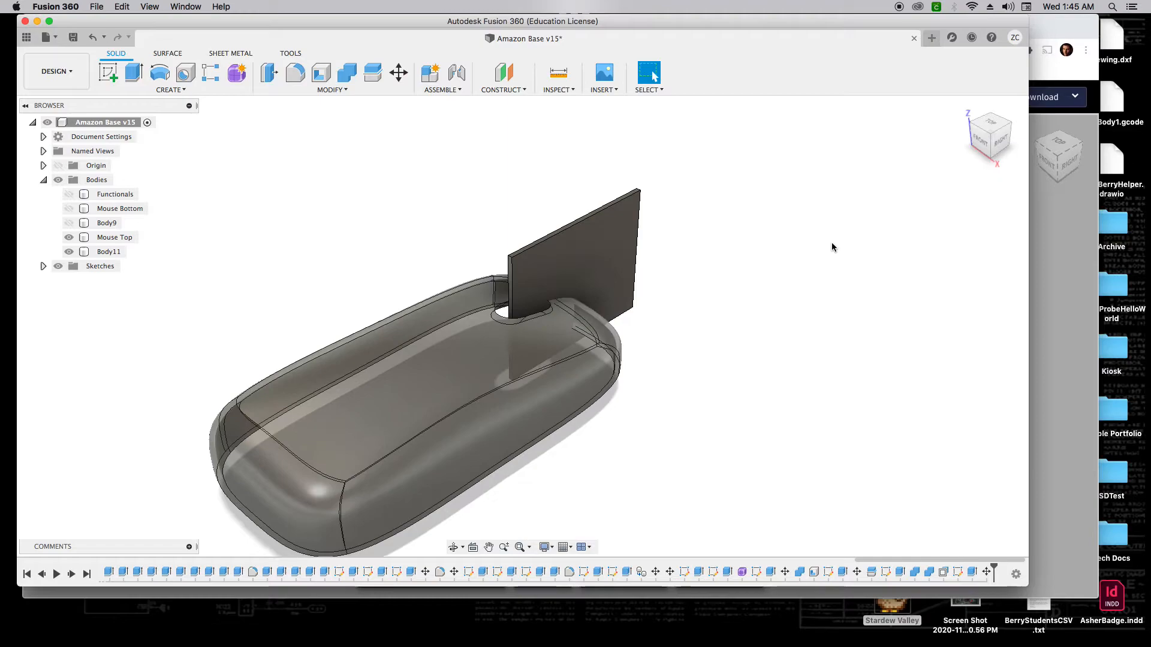
{"action": "left_click", "coordinate": [345, 73]}
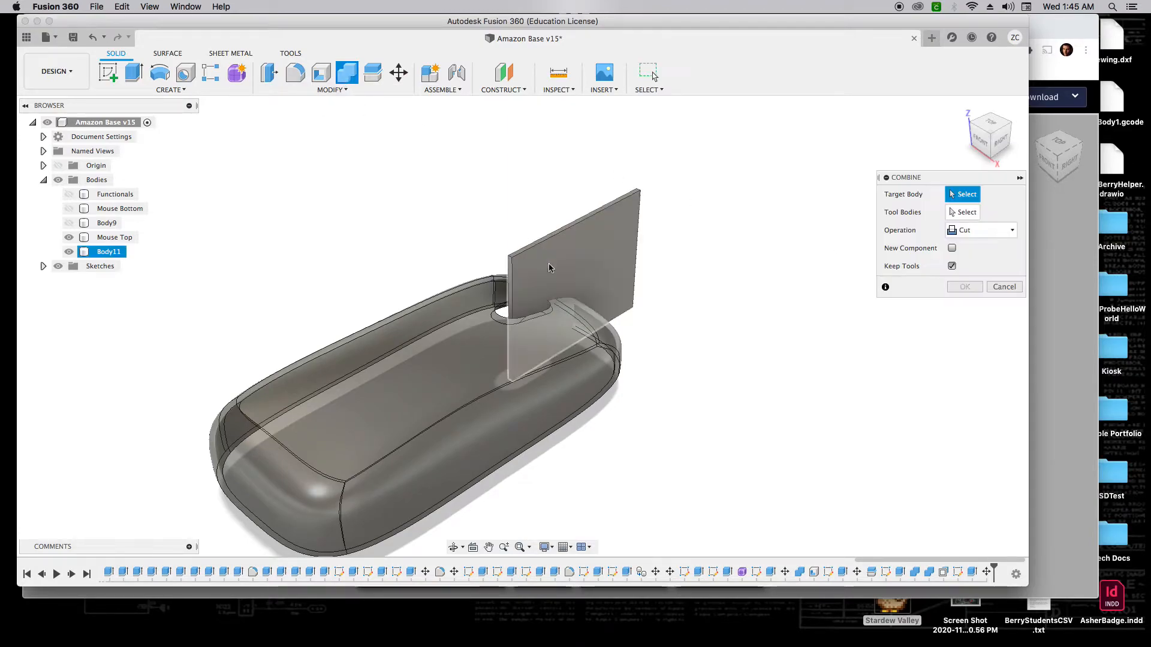
{"action": "left_click", "coordinate": [447, 357]}
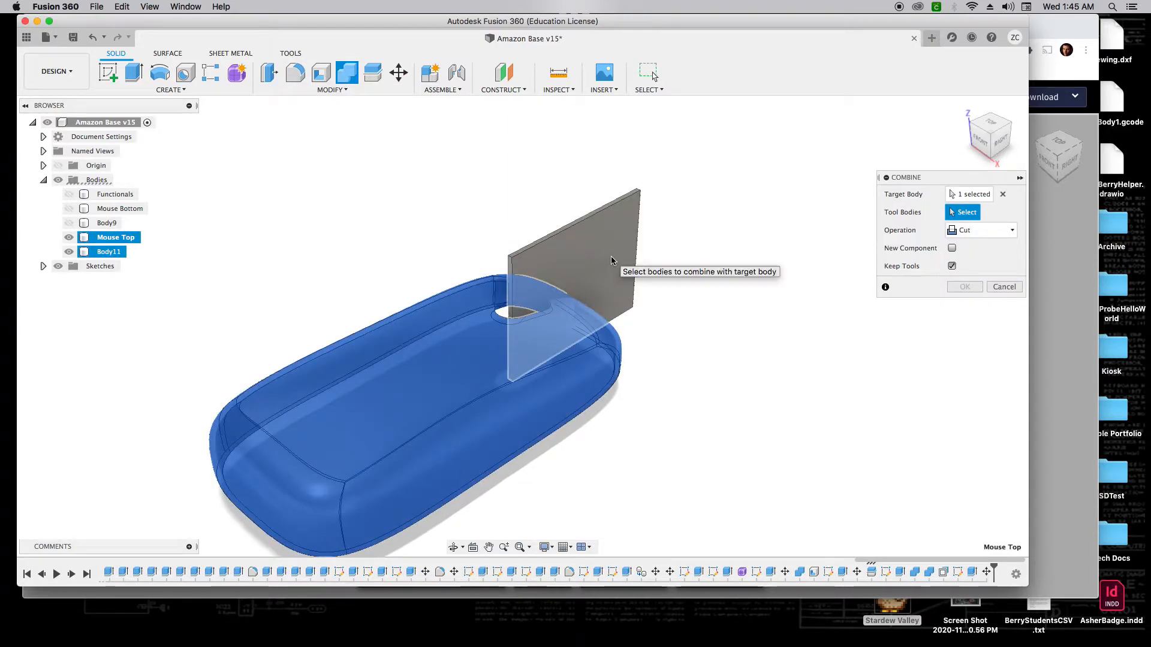
{"action": "left_click", "coordinate": [609, 256]}
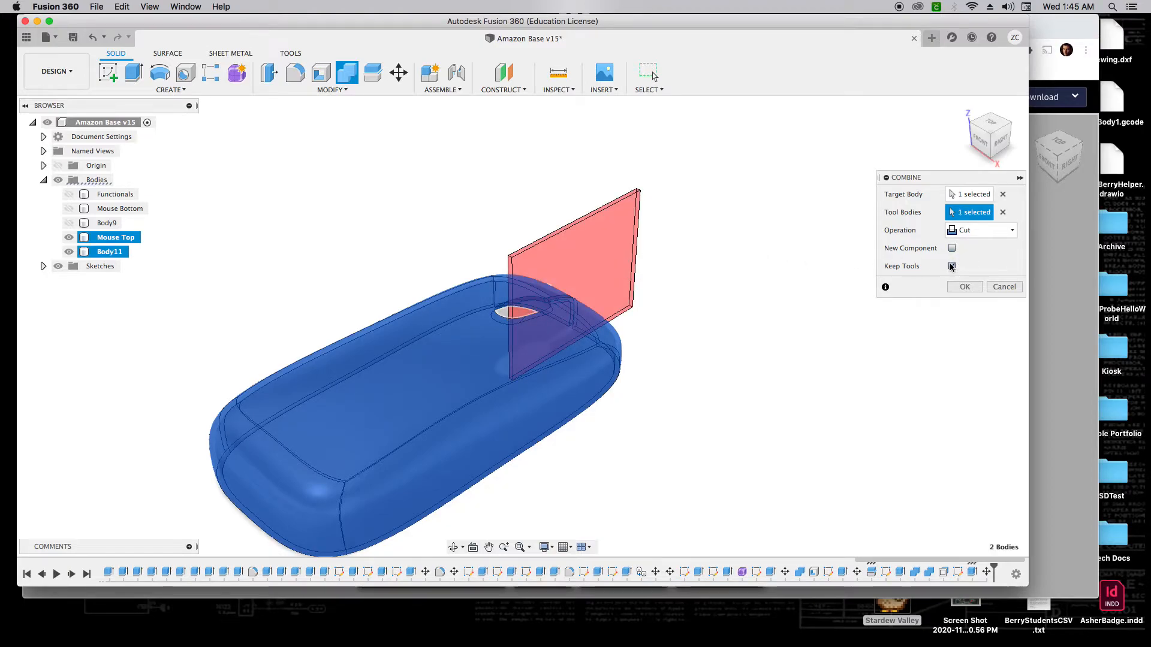
{"action": "left_click", "coordinate": [965, 287]}
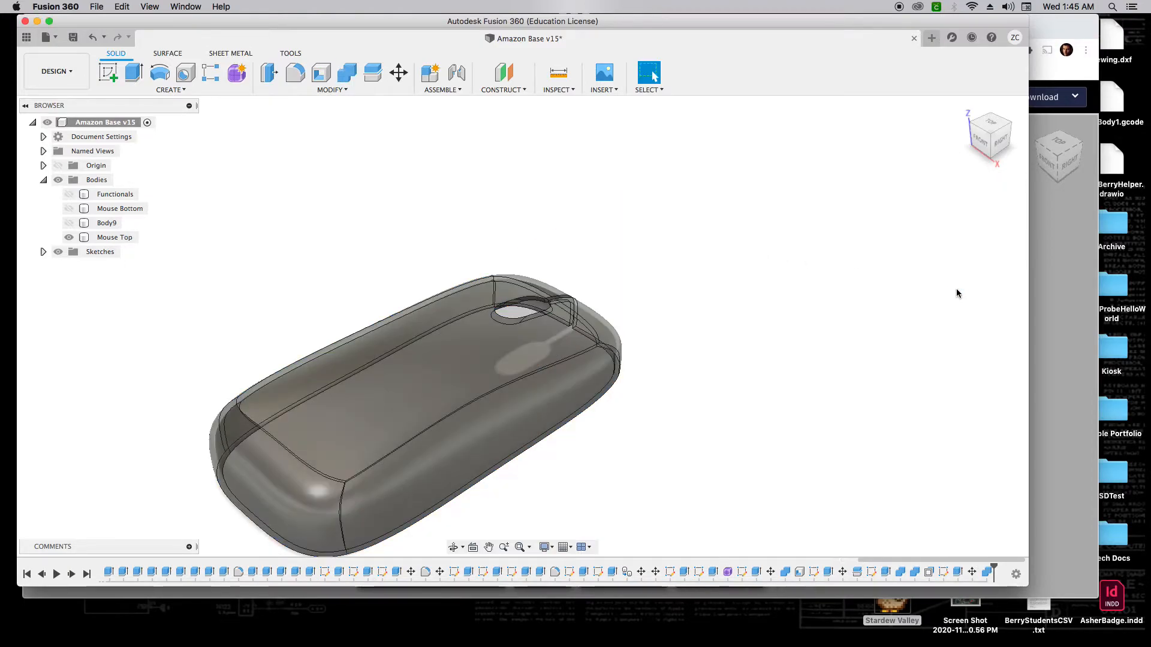
Step: Sketch a rectangle of about 81 × 107 mm from the origin on the vertical XZ plane, crossing the scroll-wheel half of Mouse Top
{"action": "mouse_move", "coordinate": [976, 150]}
{"action": "middle_mouse_down", "text": "shift"}
{"action": "mouse_move", "coordinate": [888, 160]}
{"action": "mouse_move", "coordinate": [774, 120]}
{"action": "middle_mouse_up", "text": "shift"}
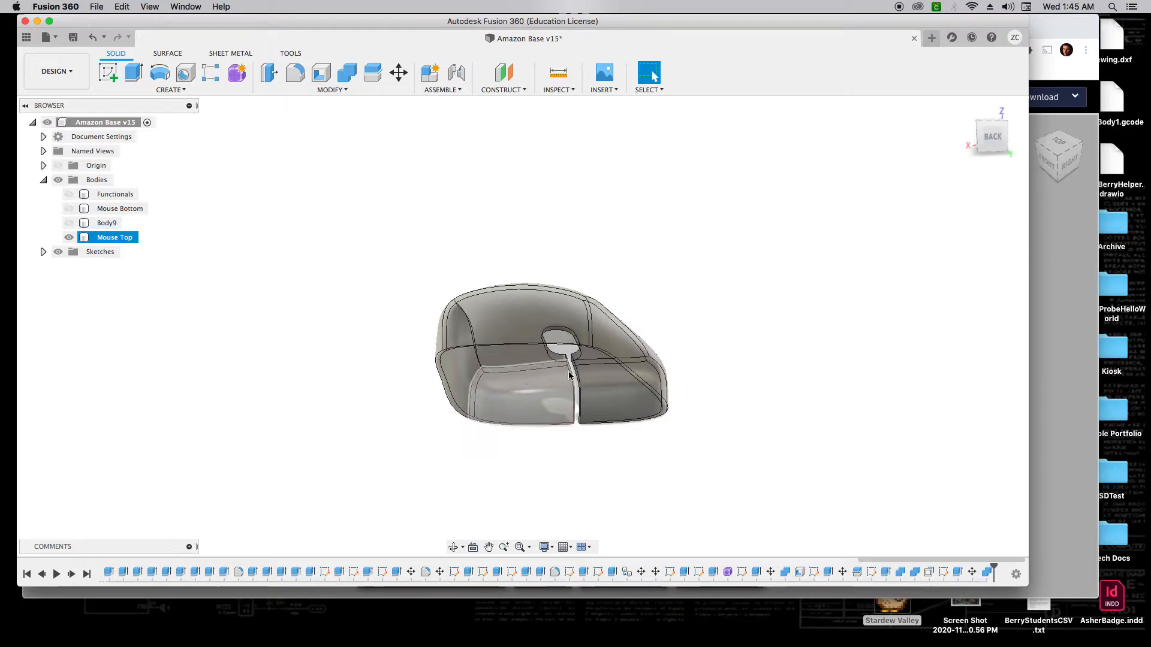
{"action": "mouse_move", "coordinate": [989, 149]}
{"action": "middle_mouse_down", "text": "shift"}
{"action": "mouse_move", "coordinate": [1061, 136]}
{"action": "mouse_move", "coordinate": [1093, 147]}
{"action": "mouse_move", "coordinate": [1101, 163]}
{"action": "mouse_move", "coordinate": [1118, 148]}
{"action": "middle_mouse_up", "text": "shift"}
{"action": "mouse_move", "coordinate": [870, 164]}
{"action": "middle_mouse_down", "text": "shift"}
{"action": "mouse_move", "coordinate": [901, 159]}
{"action": "mouse_move", "coordinate": [736, 156]}
{"action": "mouse_move", "coordinate": [658, 390]}
{"action": "middle_mouse_up", "text": "shift"}
{"action": "left_click", "coordinate": [658, 391]}
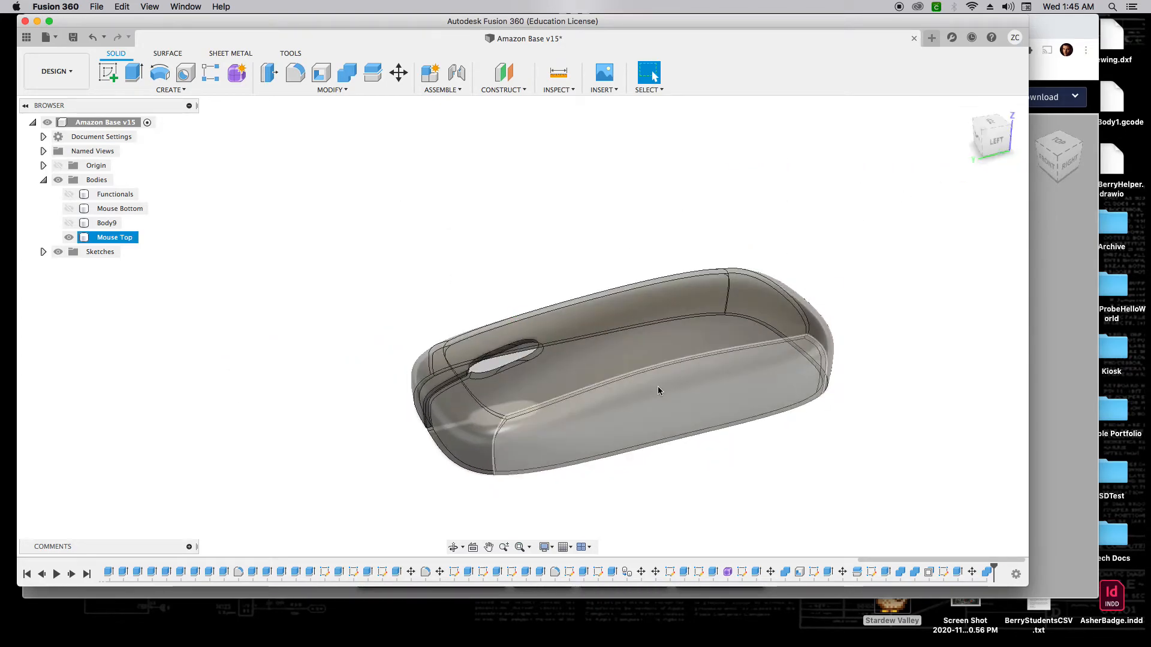
{"action": "mouse_move", "coordinate": [979, 143]}
{"action": "left_mouse_down"}
{"action": "mouse_move", "coordinate": [1142, 145]}
{"action": "mouse_move", "coordinate": [18, 145]}
{"action": "mouse_move", "coordinate": [1067, 157]}
{"action": "mouse_move", "coordinate": [1012, 157]}
{"action": "mouse_move", "coordinate": [1032, 138]}
{"action": "left_mouse_up"}
{"action": "key", "text": "r"}
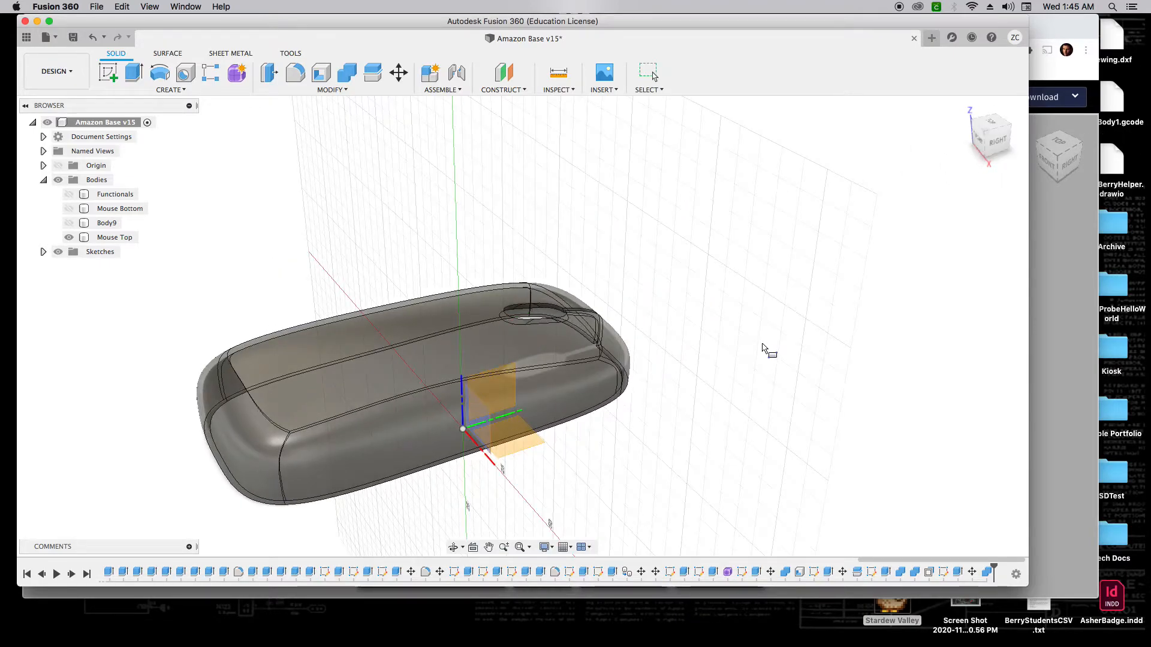
{"action": "left_click", "coordinate": [479, 421]}
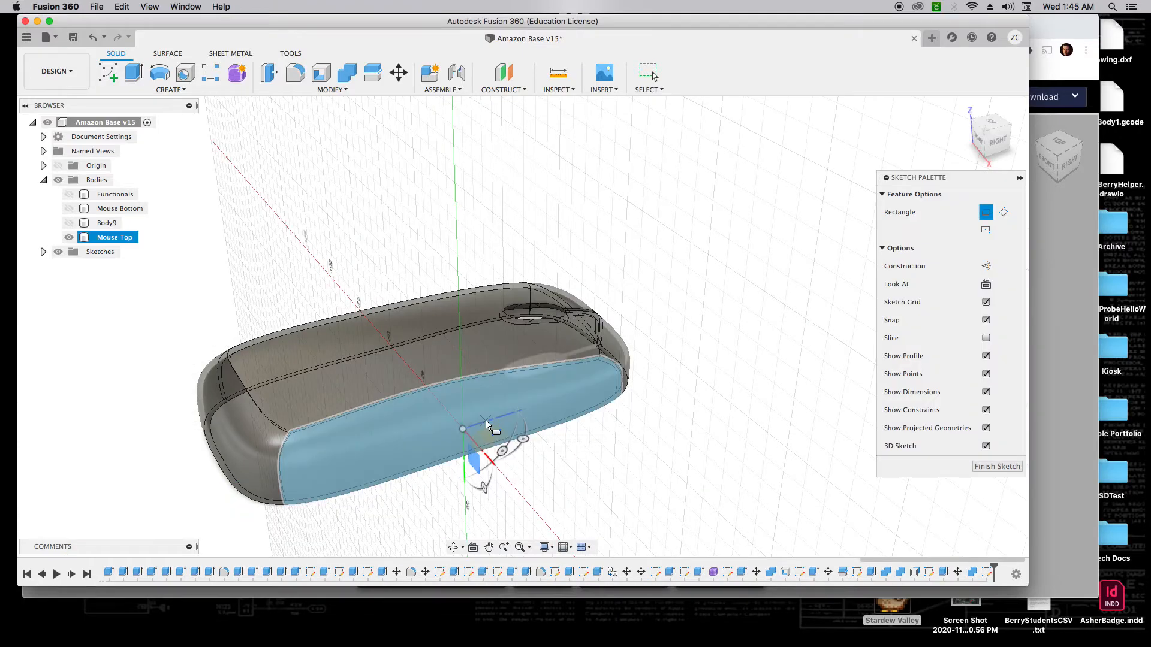
{"action": "left_click", "coordinate": [462, 429]}
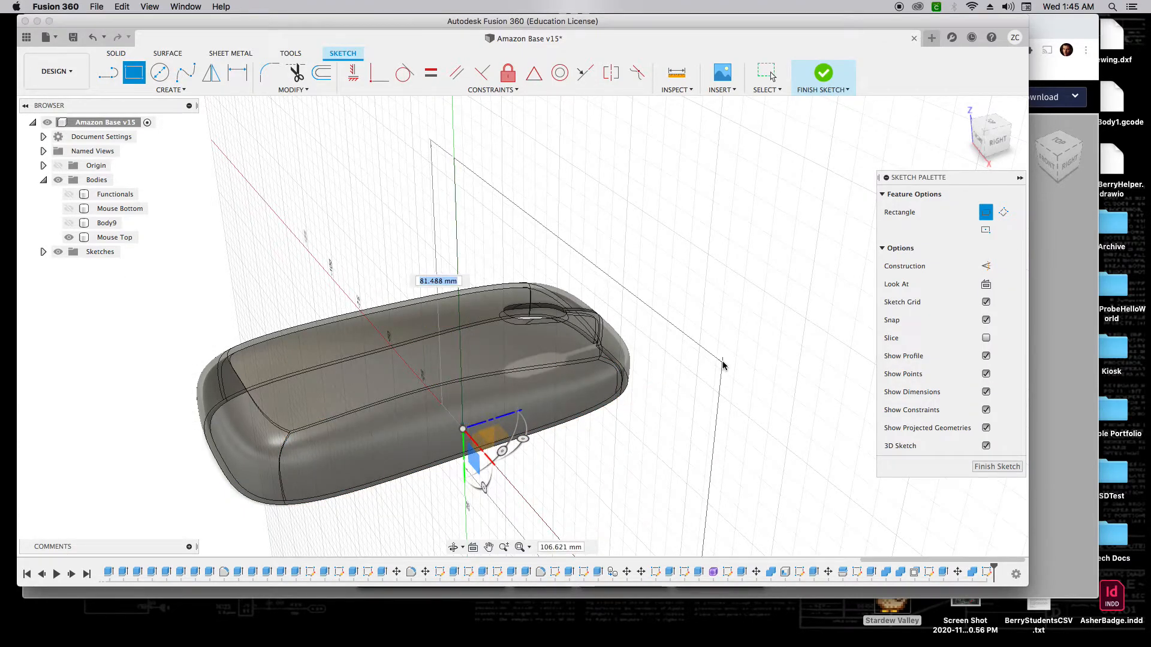
{"action": "left_click", "coordinate": [723, 363]}
Step: Extrude the large rectangle 1 mm as a new body to form a thin upright plate
{"action": "key", "text": "e"}
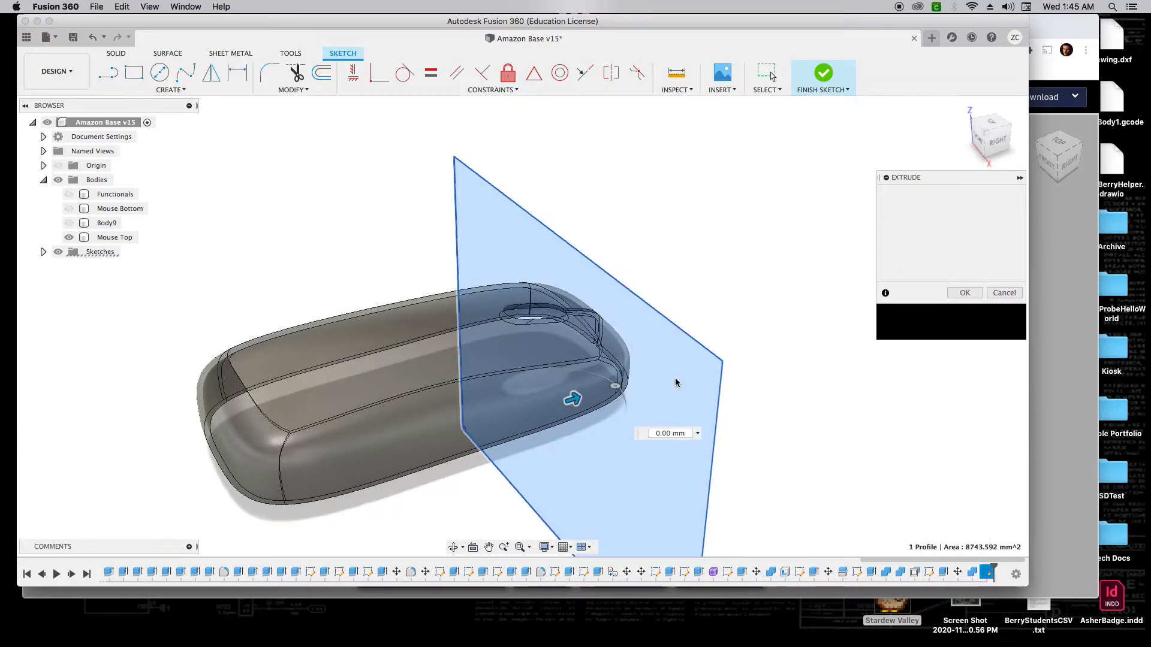
{"action": "left_click", "coordinate": [675, 382]}
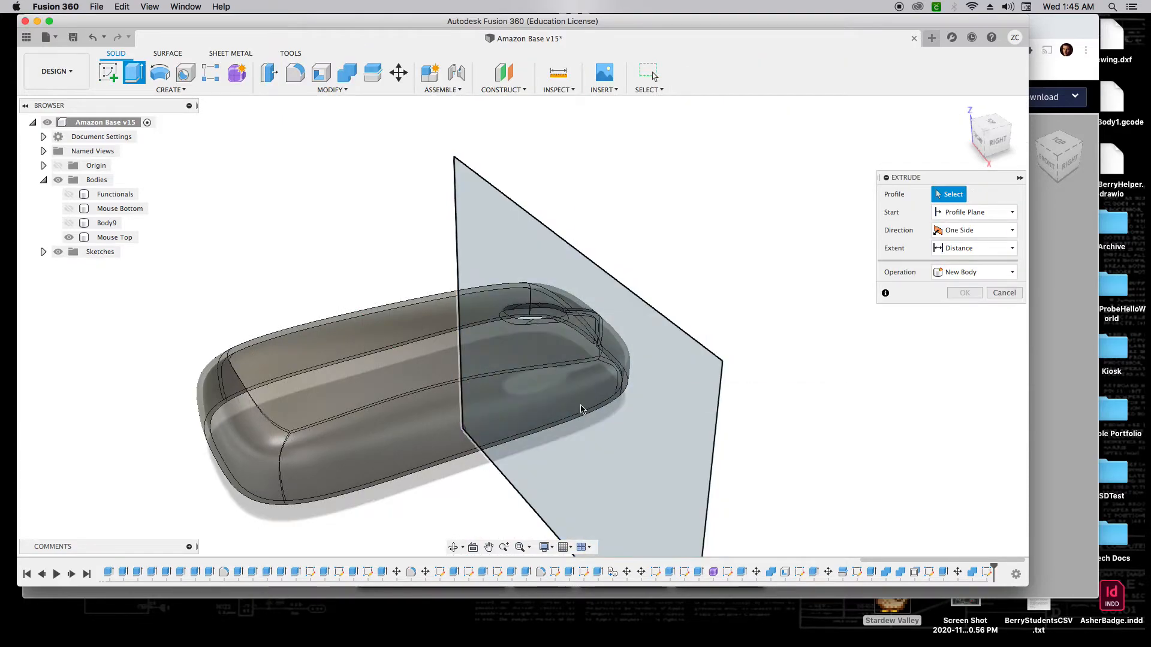
{"action": "left_click", "coordinate": [663, 403]}
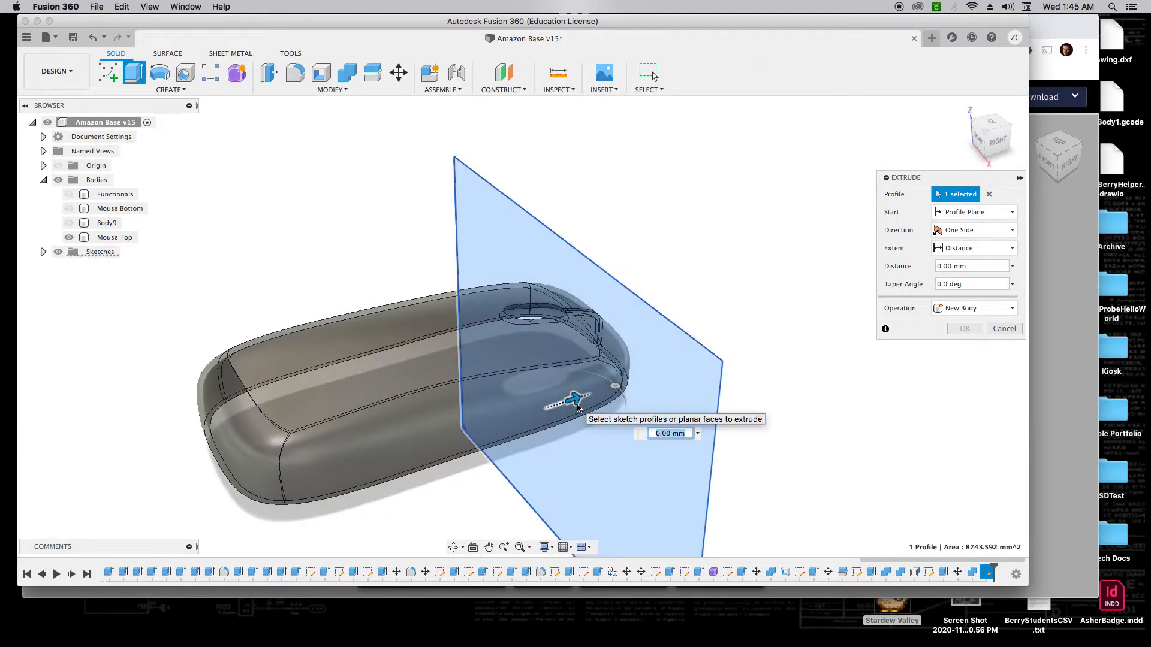
{"action": "type", "text": "1"}
{"action": "key", "text": "Return"}
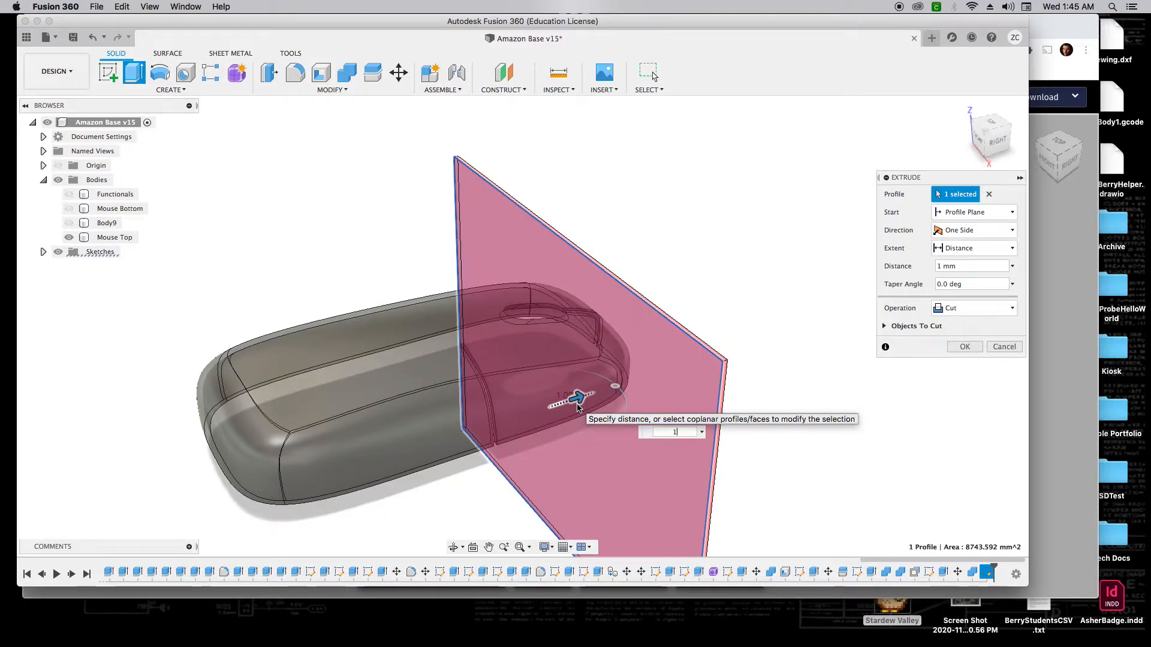
{"action": "left_click", "coordinate": [974, 308]}
{"action": "left_click", "coordinate": [953, 350]}
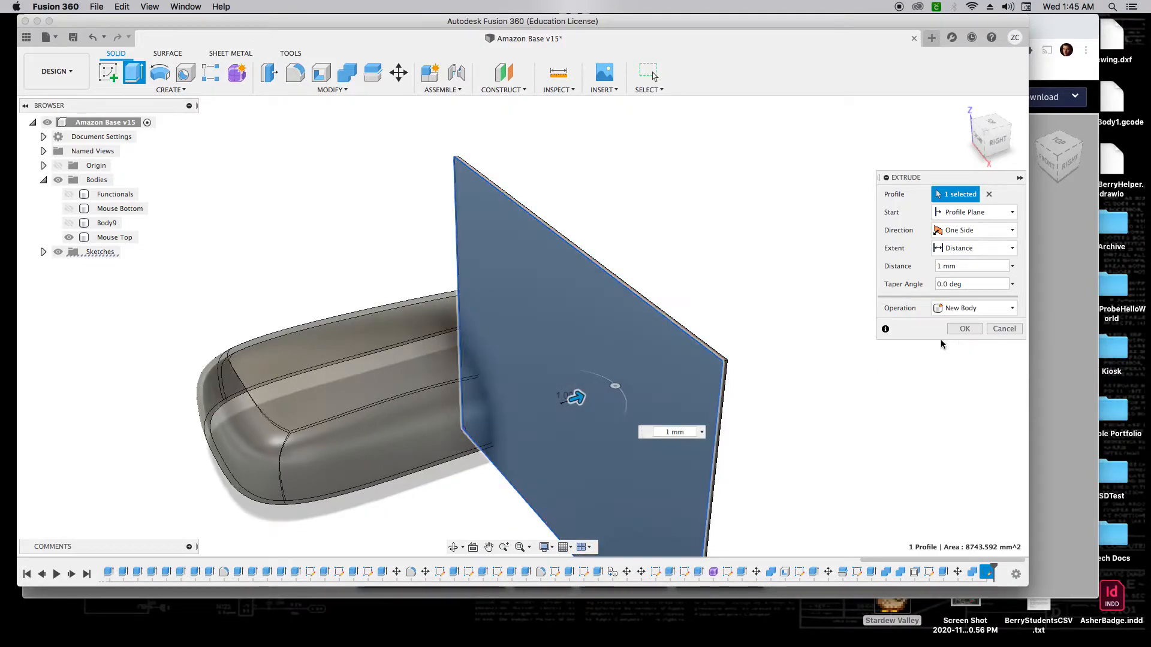
{"action": "left_click", "coordinate": [964, 330]}
Step: Move the thin plate sideways across the width of Mouse Top and lower it by -65 mm in Y Distance
{"action": "left_click_drag", "start_coordinate": [992, 144], "coordinate": [853, 141]}
{"action": "key", "text": "m"}
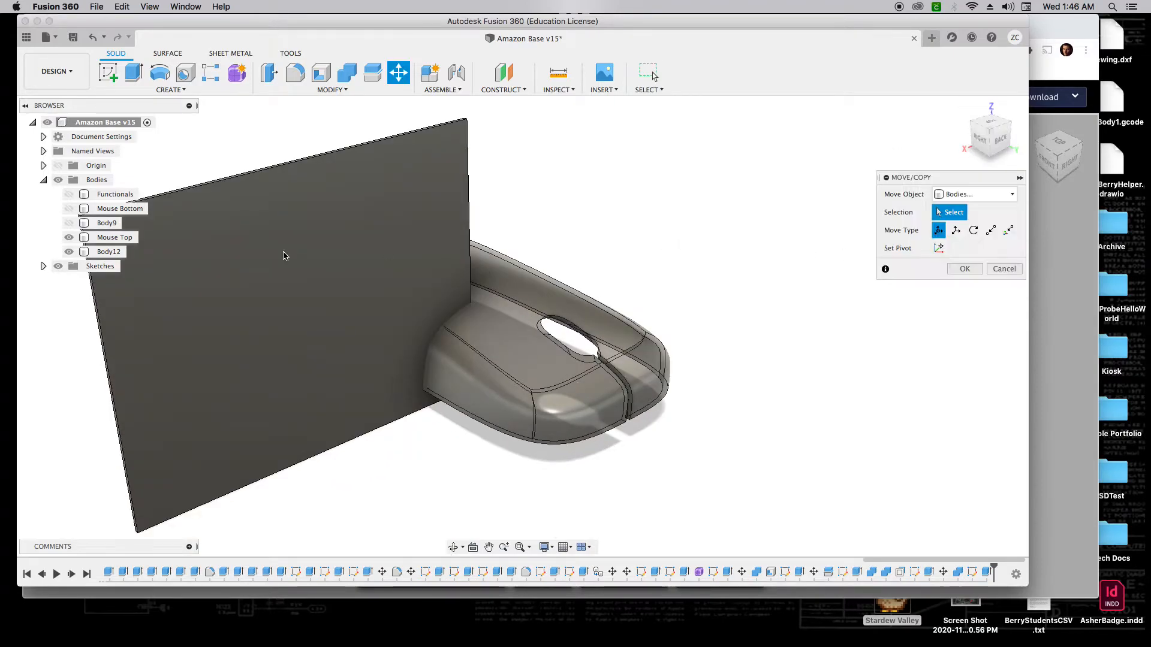
{"action": "left_click", "coordinate": [271, 249]}
{"action": "left_click_drag", "start_coordinate": [298, 240], "coordinate": [501, 198]}
{"action": "left_click_drag", "start_coordinate": [473, 153], "coordinate": [469, 361]}
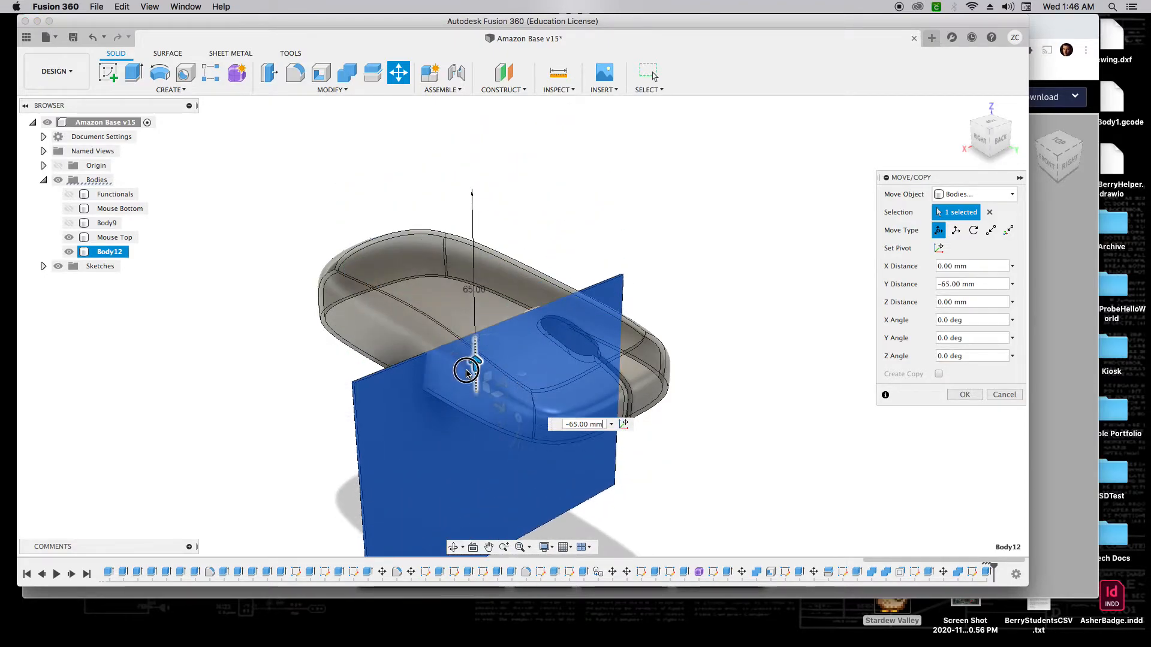
Step: Shift the thin plate 10 mm in Z Distance toward the scroll-wheel end, checking its position from the right side
{"action": "left_click_drag", "start_coordinate": [501, 409], "coordinate": [502, 402]}
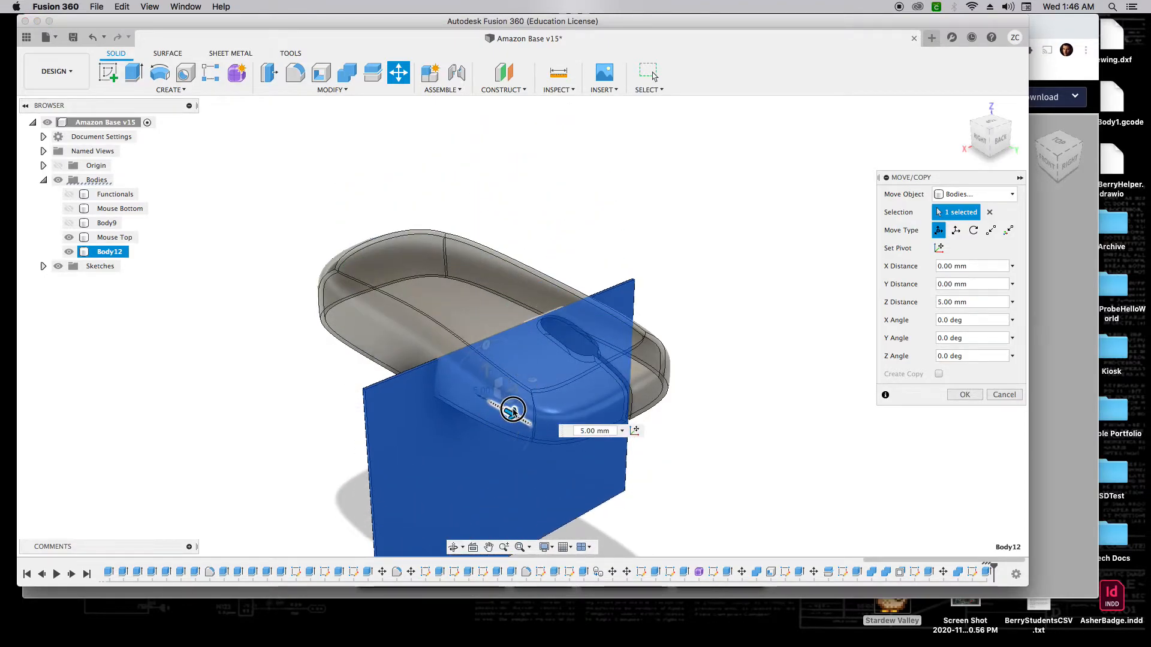
{"action": "left_click", "coordinate": [977, 142]}
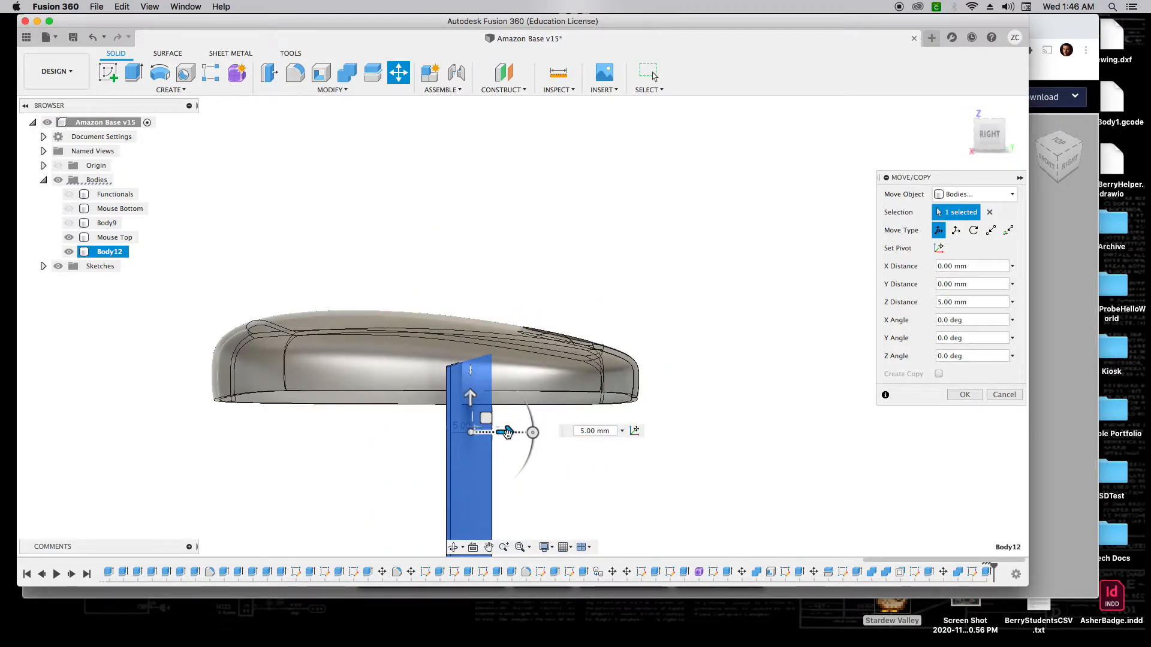
{"action": "left_click_drag", "start_coordinate": [514, 434], "coordinate": [527, 432]}
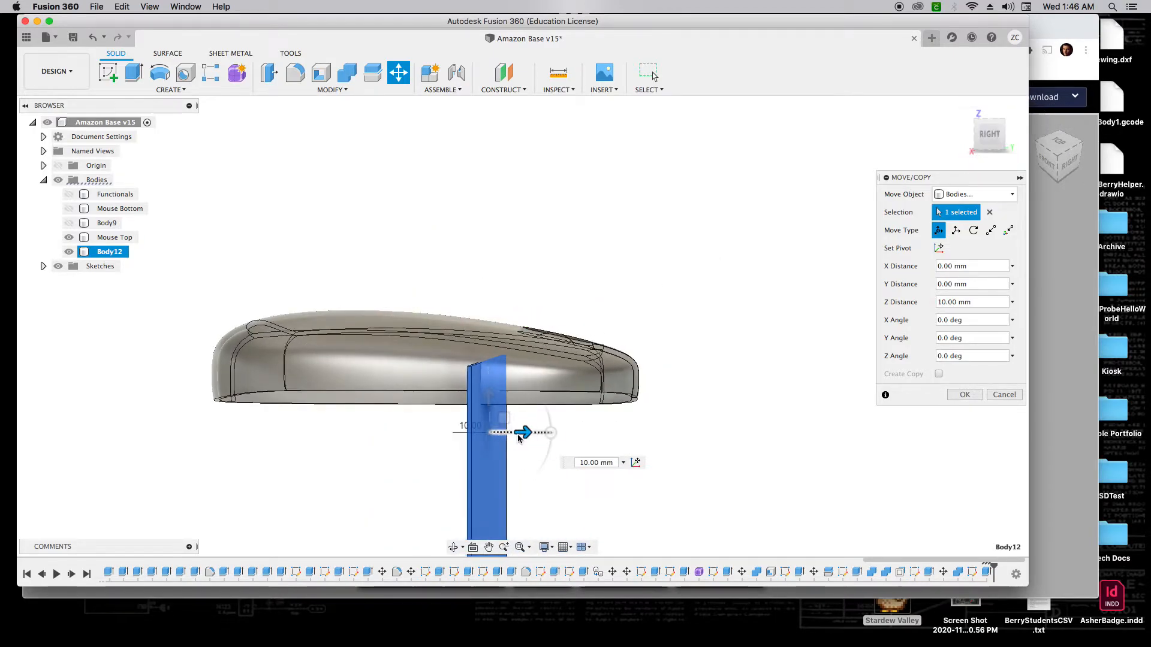
{"action": "left_click_drag", "start_coordinate": [977, 144], "coordinate": [967, 150]}
{"action": "left_click", "coordinate": [978, 137]}
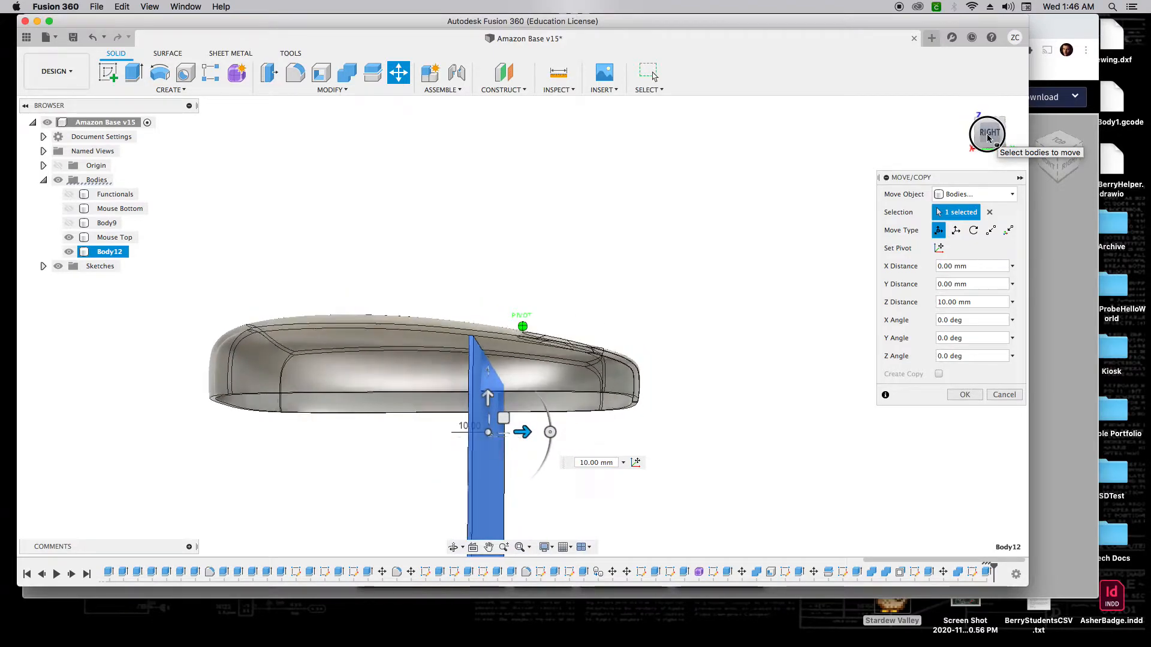
{"action": "mouse_move", "coordinate": [989, 134]}
{"action": "left_mouse_down"}
{"action": "mouse_move", "coordinate": [917, 151]}
{"action": "mouse_move", "coordinate": [963, 127]}
{"action": "mouse_move", "coordinate": [1043, 156]}
{"action": "mouse_move", "coordinate": [970, 159]}
{"action": "left_mouse_up"}
{"action": "left_click", "coordinate": [965, 395]}
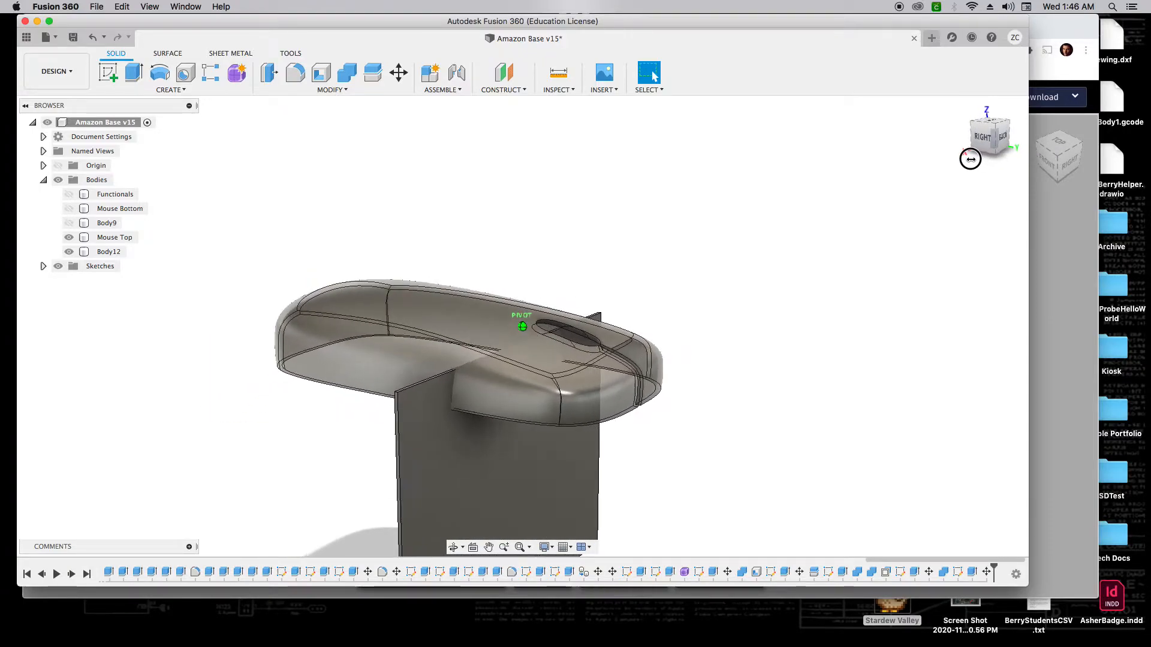
Step: Cut the thin plate out of Mouse Top with Combine, Keep Tools off, and inspect the side slits from below
{"action": "left_click", "coordinate": [352, 77]}
{"action": "left_click", "coordinate": [454, 319]}
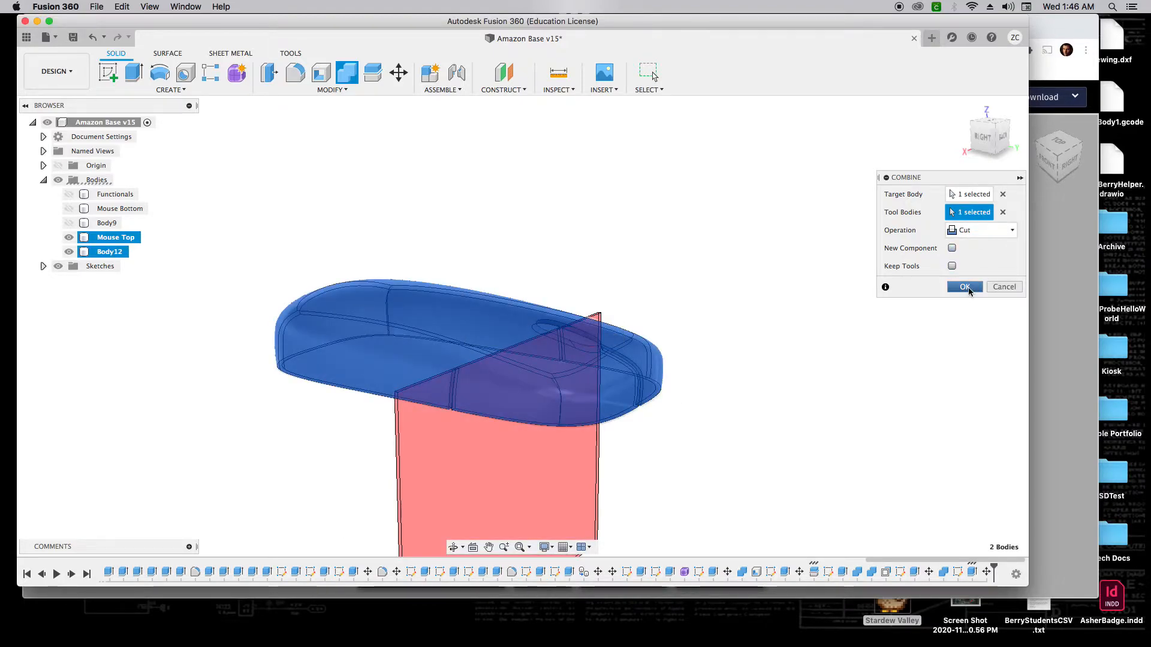
{"action": "left_click", "coordinate": [965, 287]}
{"action": "left_click", "coordinate": [827, 339]}
{"action": "left_click_drag", "start_coordinate": [986, 131], "coordinate": [952, 160]}
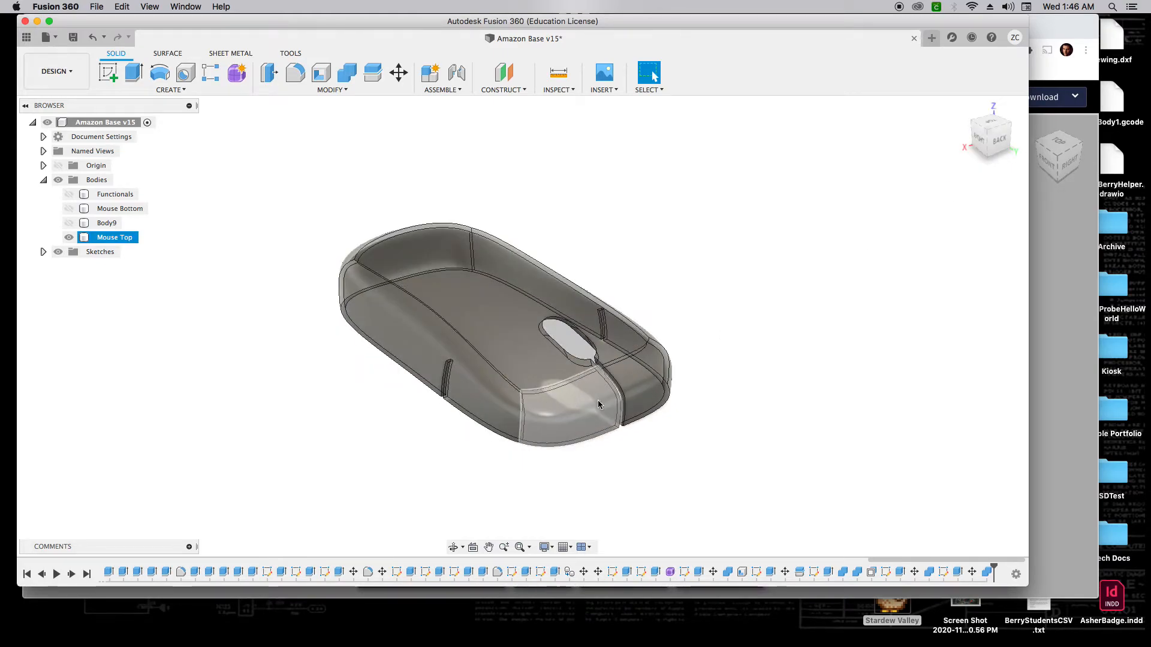
{"action": "left_click_drag", "start_coordinate": [985, 142], "coordinate": [1018, 136]}
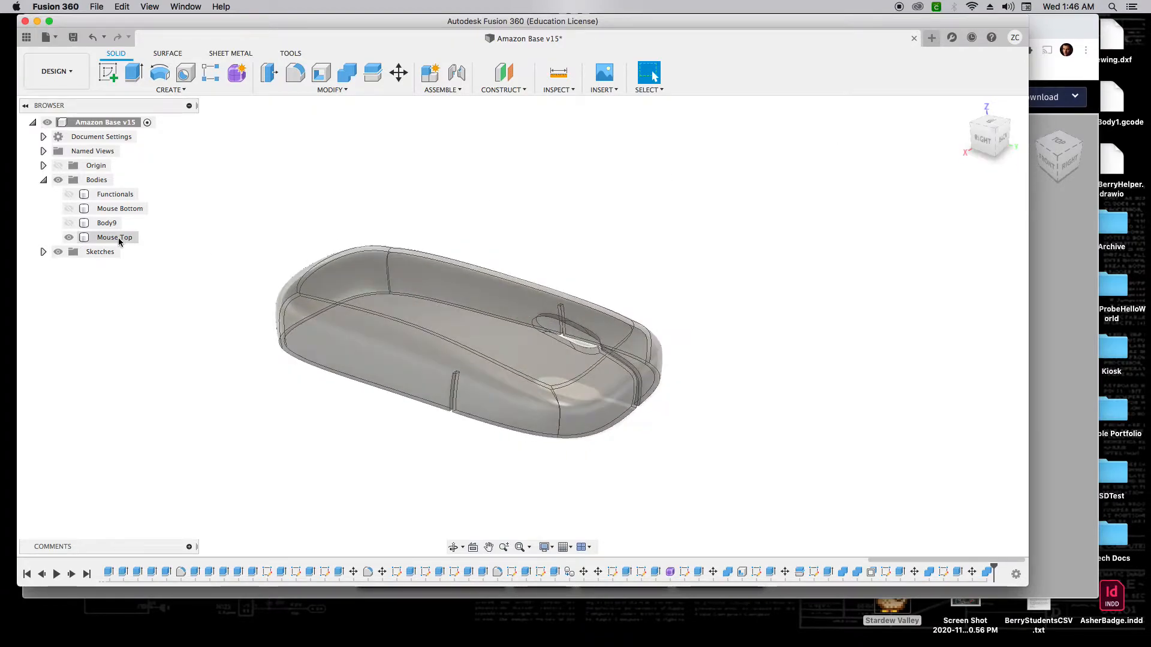
{"action": "mouse_move", "coordinate": [985, 138]}
{"action": "left_mouse_down"}
{"action": "mouse_move", "coordinate": [981, 88]}
{"action": "mouse_move", "coordinate": [999, 54]}
{"action": "left_mouse_up"}
{"action": "left_click", "coordinate": [587, 298]}
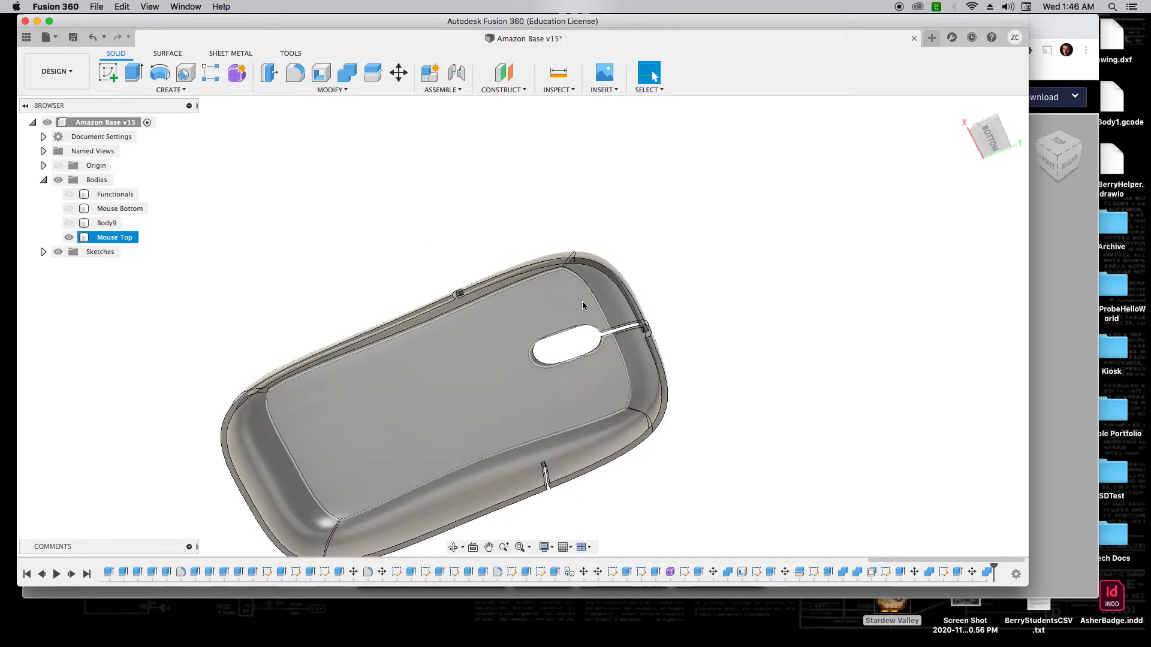
Step: Show Functionals and lower the opacity of Mouse Top to see how the scroll wheel and switches sit inside it
{"action": "left_click", "coordinate": [69, 194]}
{"action": "middle_click_drag", "start_coordinate": [978, 153], "coordinate": [932, 191], "text": "shift"}
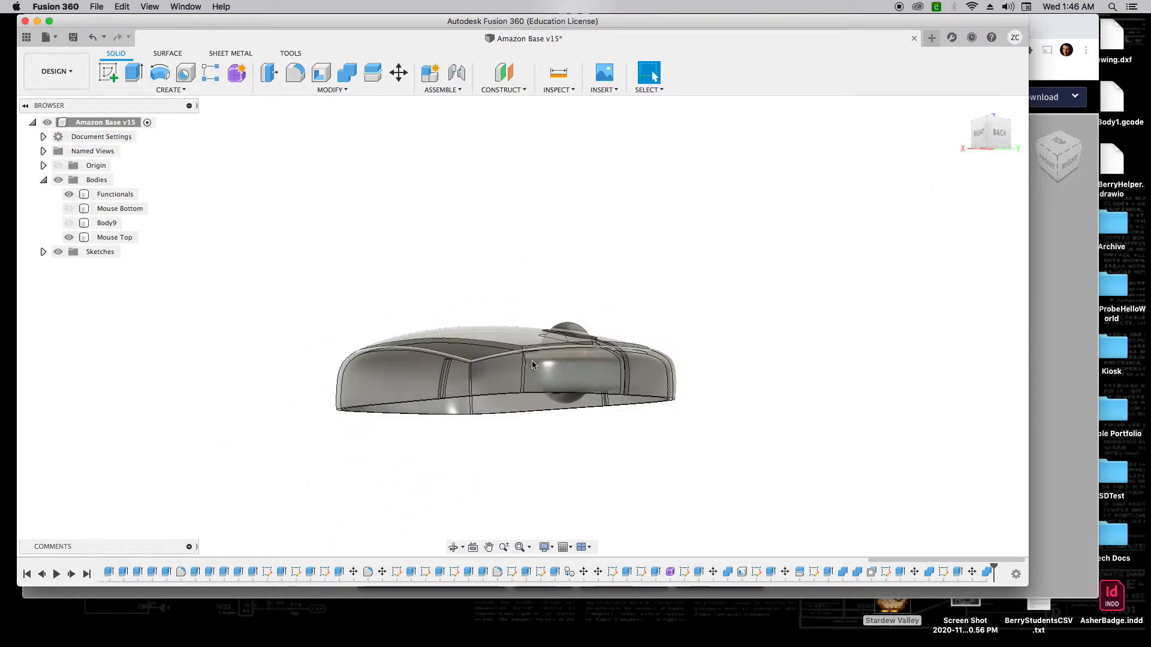
{"action": "scroll", "coordinate": [523, 349], "scroll_direction": "up", "scroll_amount": 5}
{"action": "middle_click_drag", "start_coordinate": [959, 153], "coordinate": [860, 152], "text": "shift"}
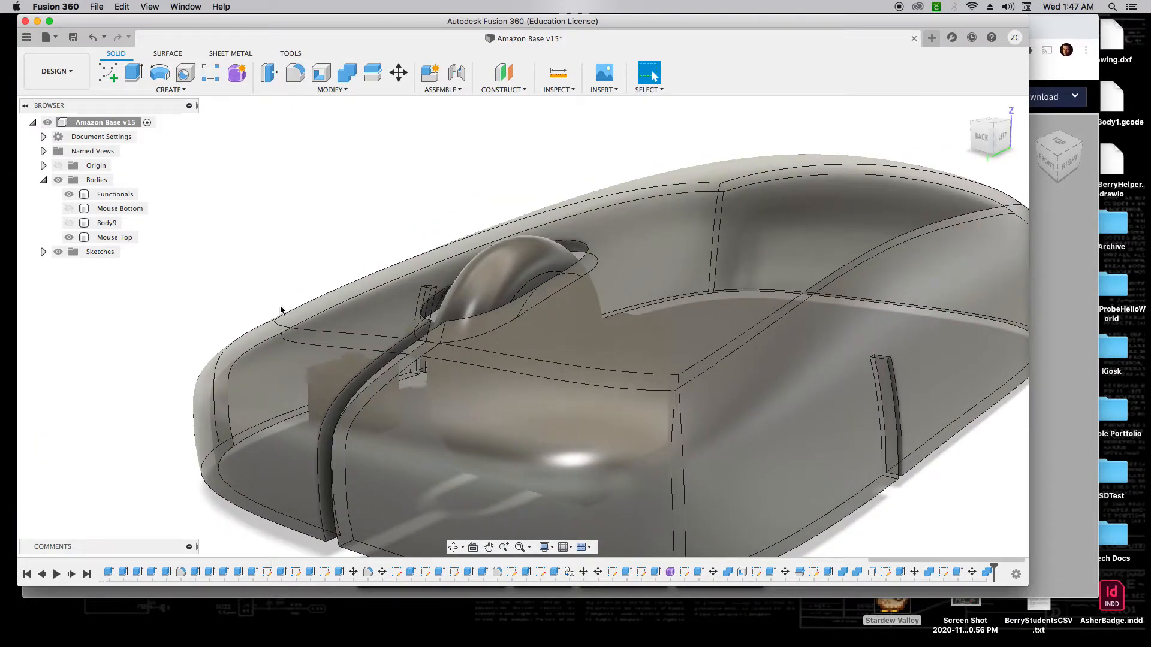
{"action": "right_click", "coordinate": [102, 238]}
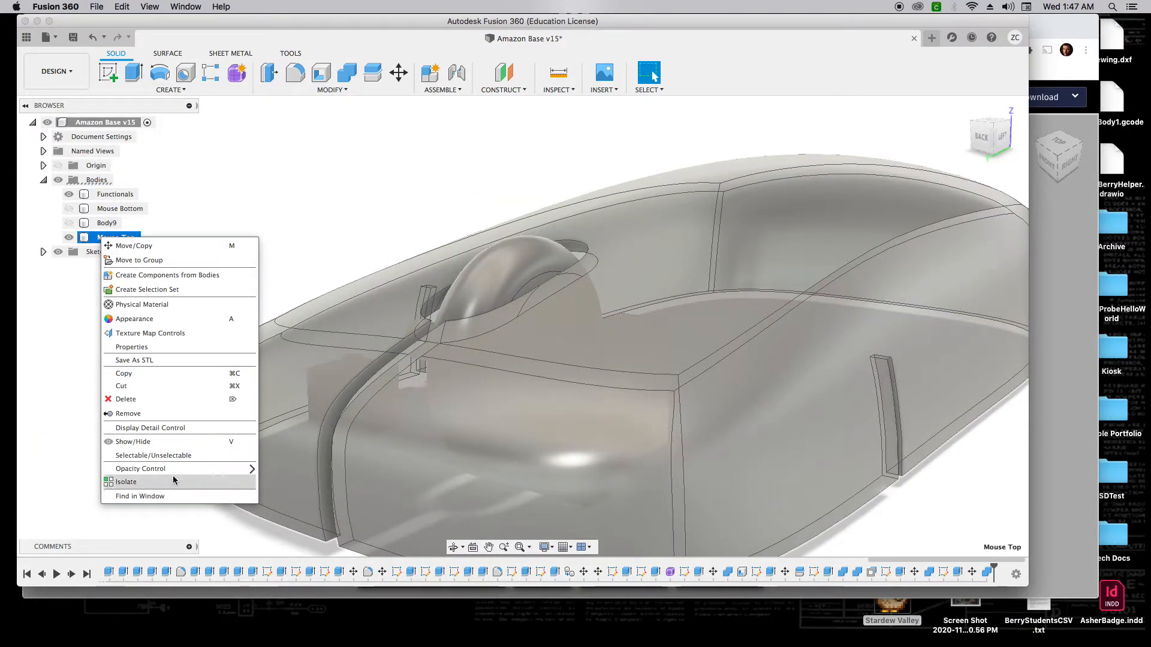
{"action": "mouse_move", "coordinate": [192, 470]}
{"action": "left_click", "coordinate": [281, 524]}
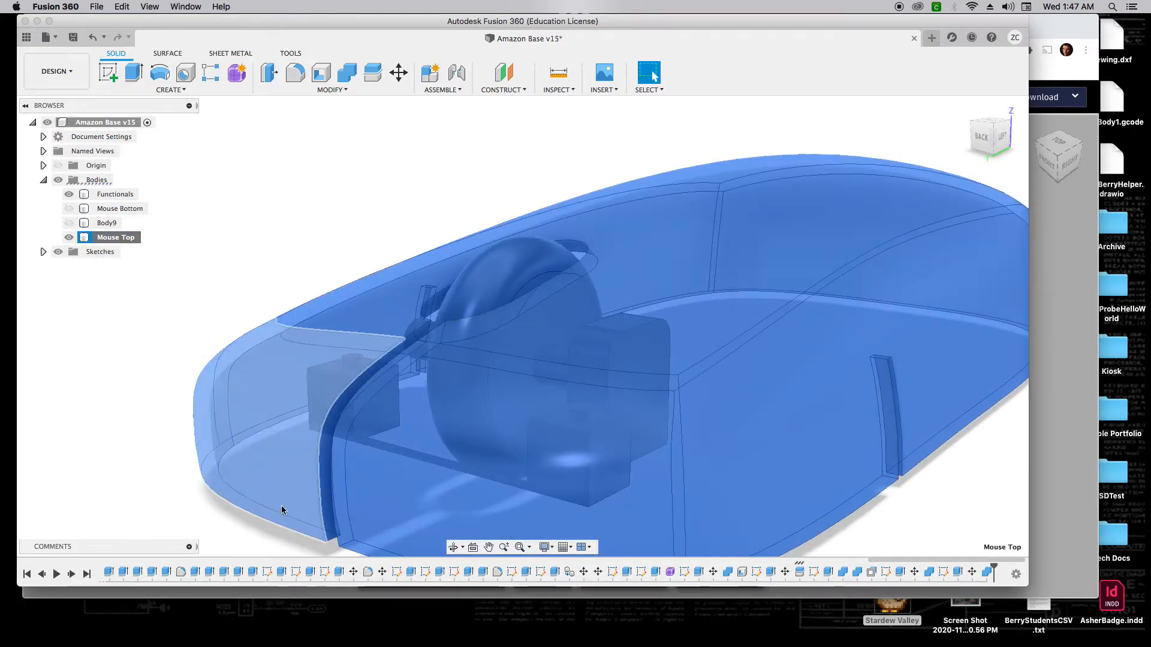
{"action": "left_click", "coordinate": [179, 338]}
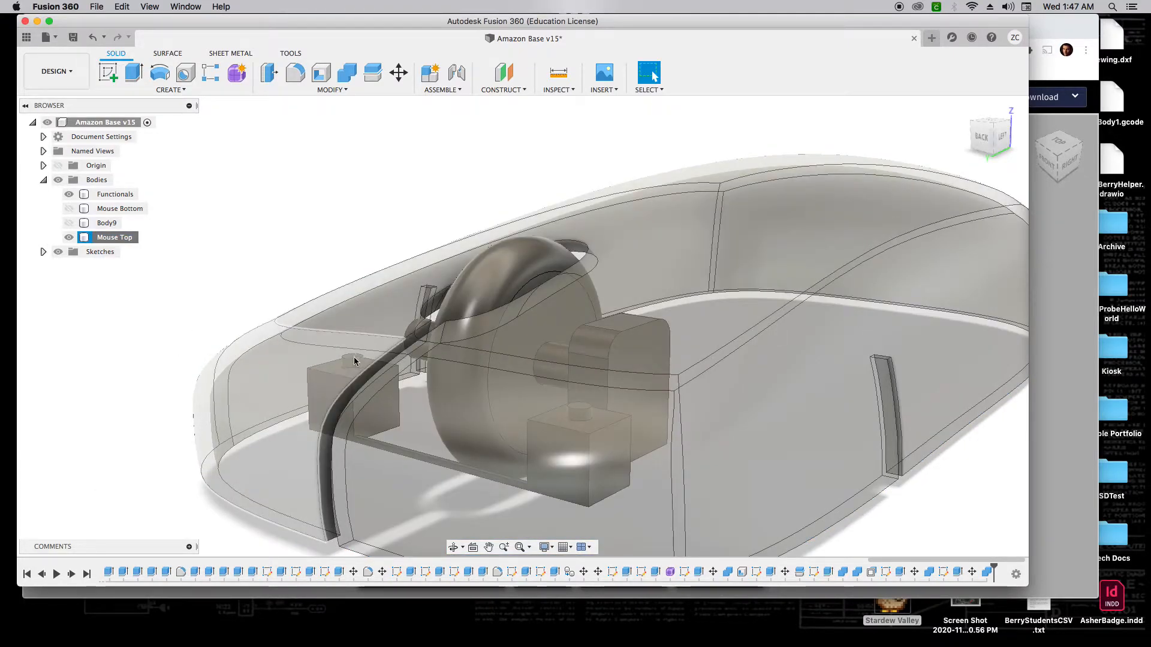
{"action": "mouse_move", "coordinate": [1005, 142]}
{"action": "left_mouse_down"}
{"action": "mouse_move", "coordinate": [998, 135]}
{"action": "mouse_move", "coordinate": [1017, 144]}
{"action": "left_mouse_up"}
{"action": "left_click", "coordinate": [590, 376]}
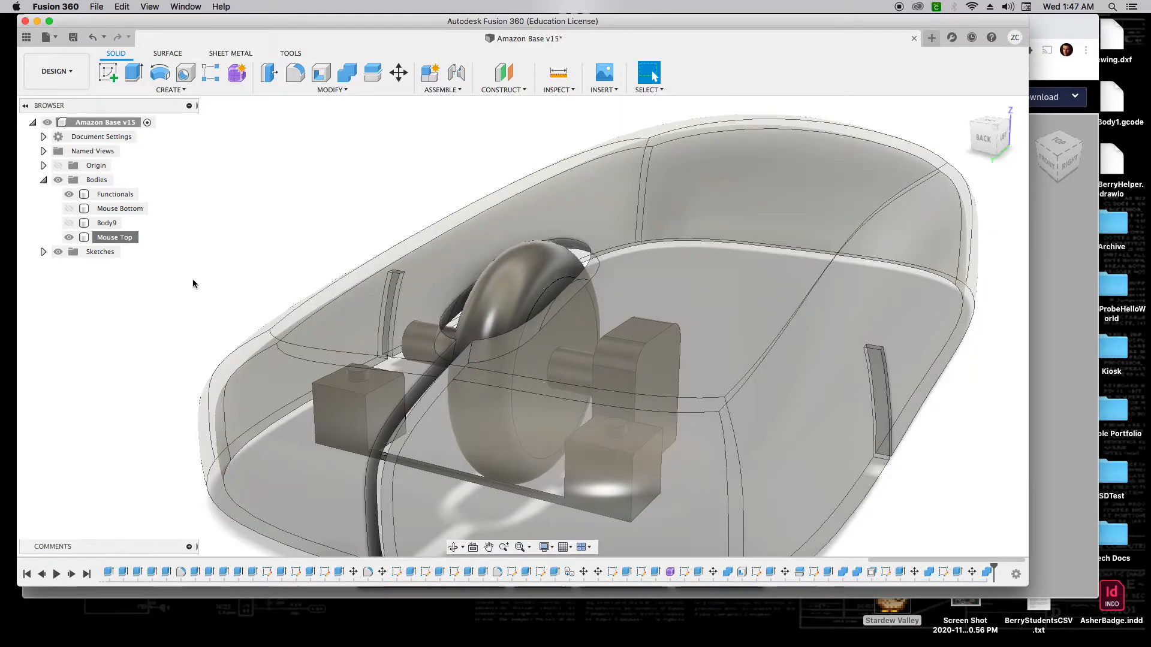
Step: Hide Mouse Top and extrude the top faces of both round switch buttons 15 mm upward as new bodies
{"action": "left_click", "coordinate": [68, 238]}
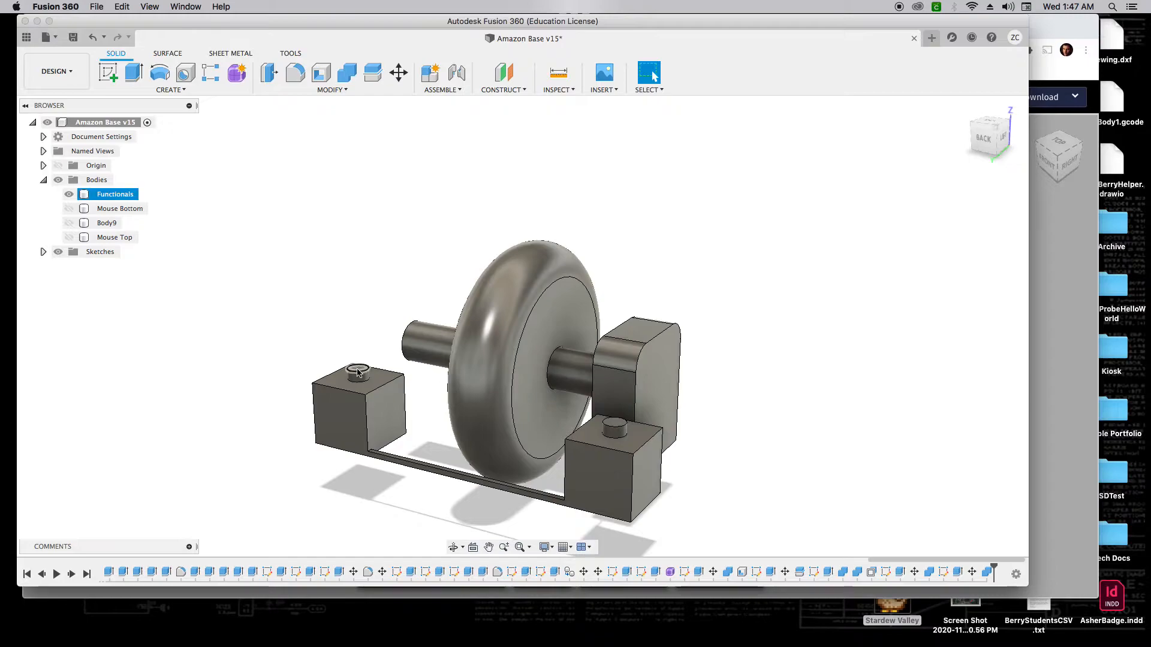
{"action": "key", "text": "e"}
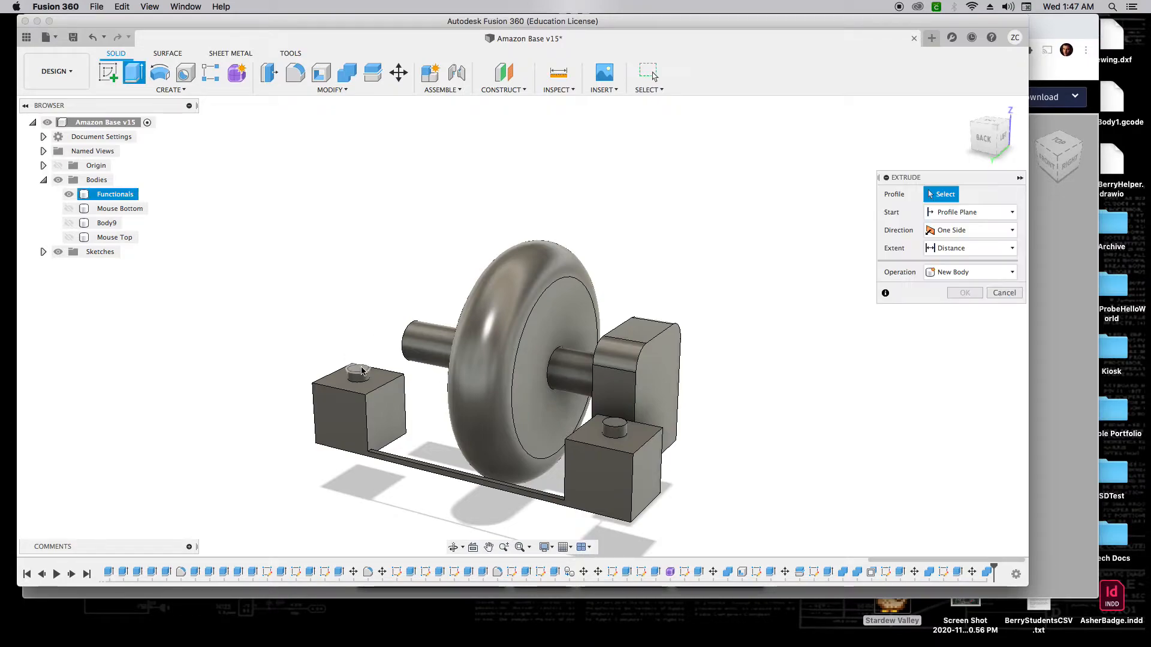
{"action": "left_click", "coordinate": [360, 371]}
{"action": "left_click", "coordinate": [617, 426]}
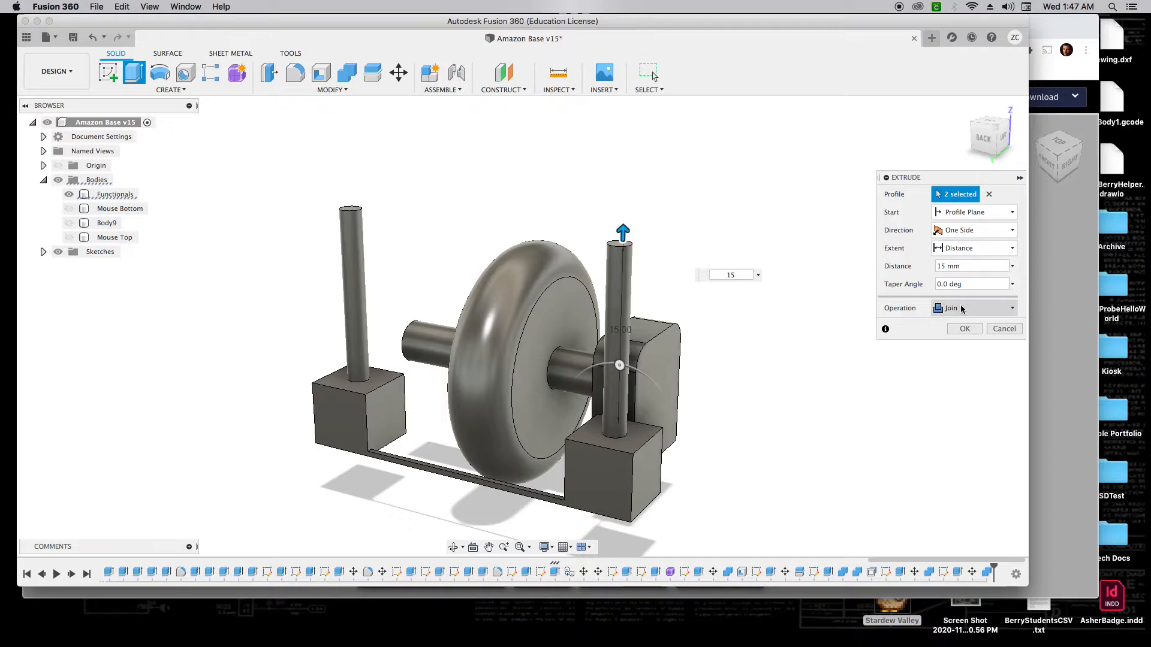
{"action": "left_click", "coordinate": [962, 308]}
{"action": "left_click", "coordinate": [965, 357]}
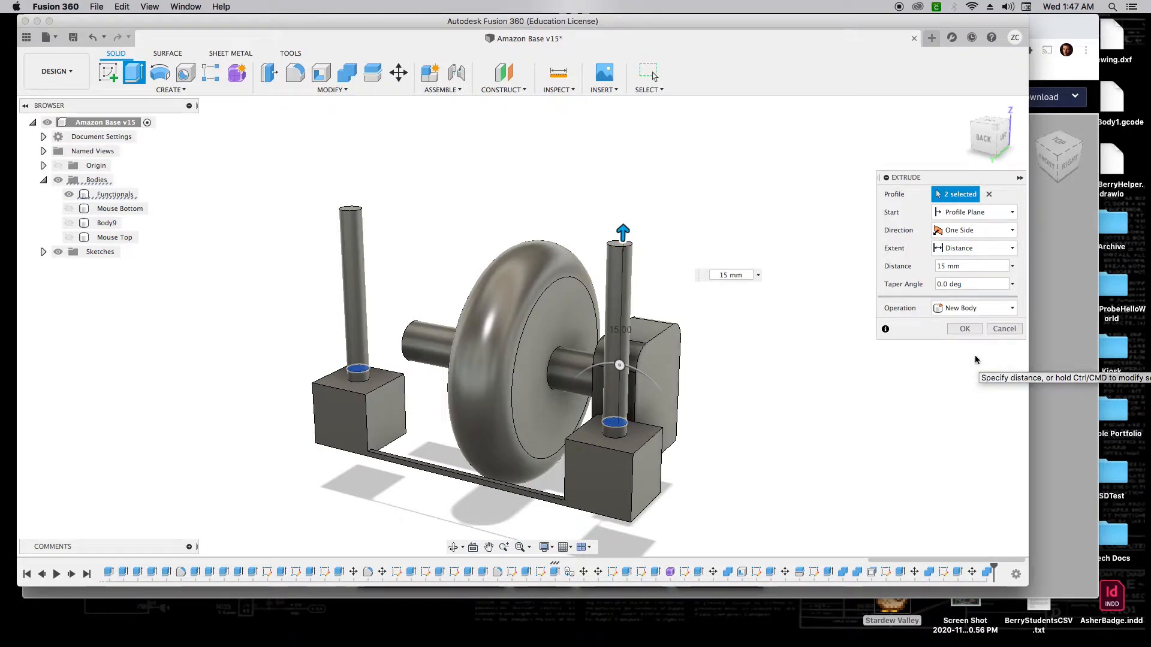
{"action": "left_click", "coordinate": [972, 329]}
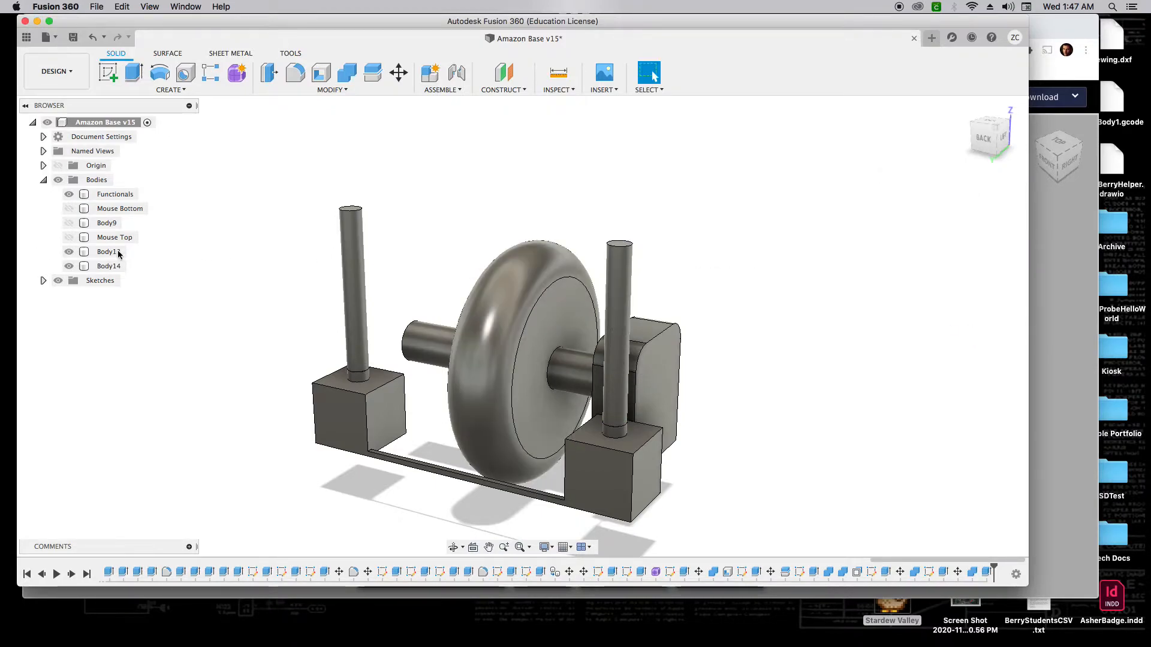
Step: Hide Functionals and show Mouse Top again to check where the two extruded pins pass through the shell
{"action": "left_click", "coordinate": [69, 194]}
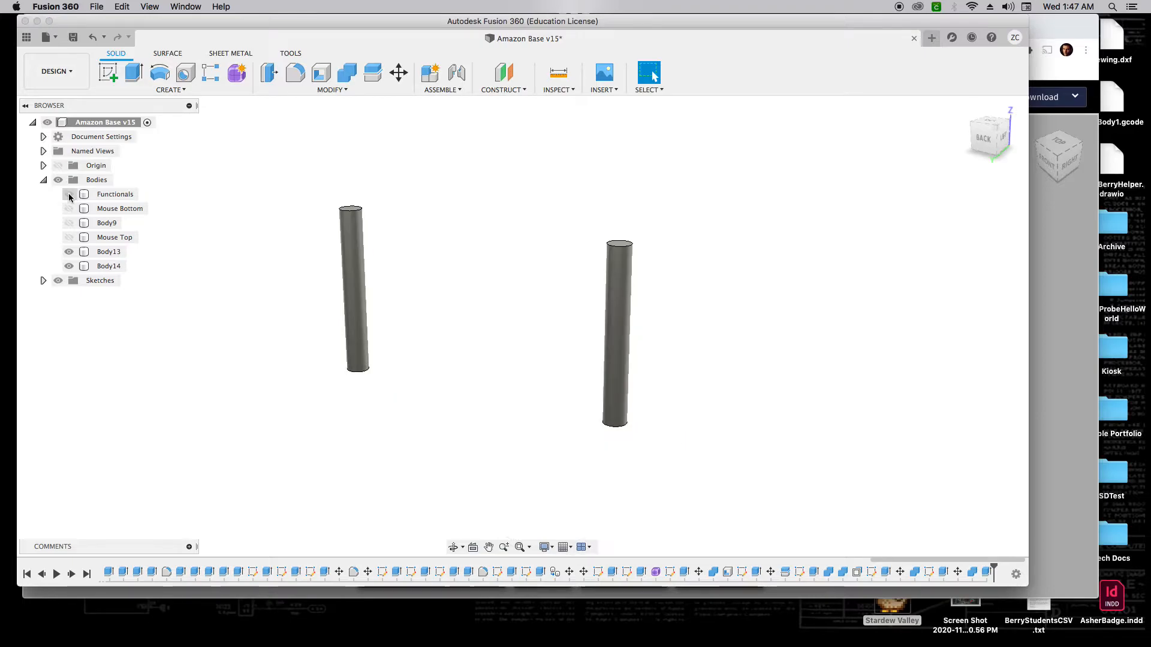
{"action": "left_click", "coordinate": [69, 238]}
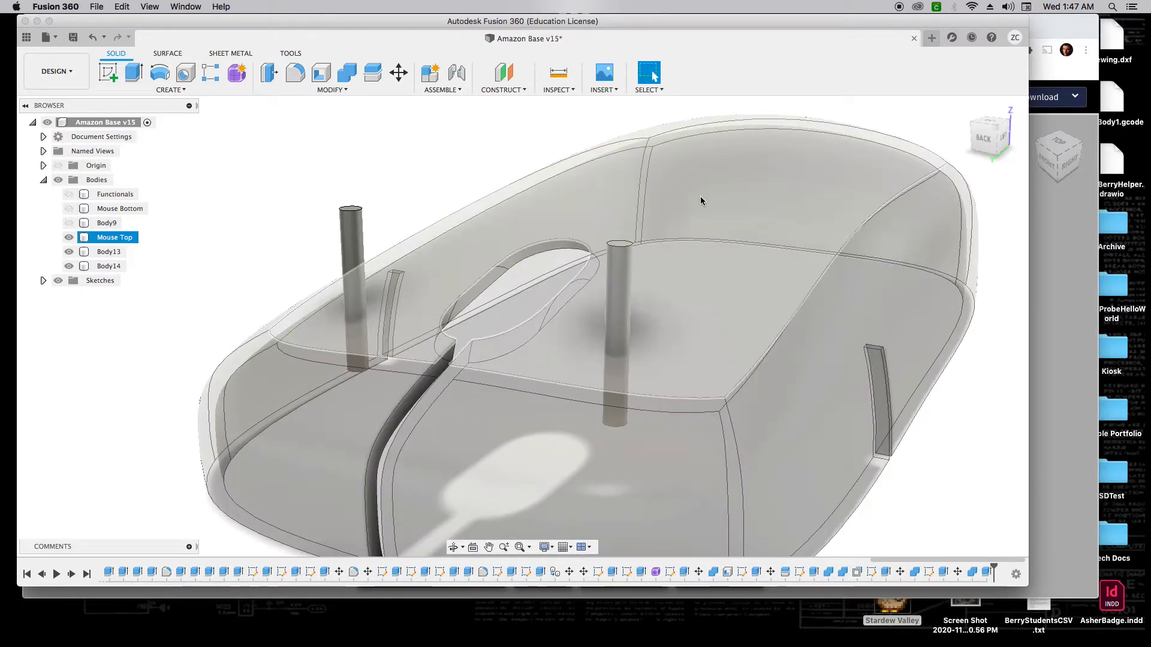
{"action": "middle_click_drag", "start_coordinate": [998, 144], "coordinate": [929, 146], "text": "shift"}
{"action": "left_click", "coordinate": [580, 385]}
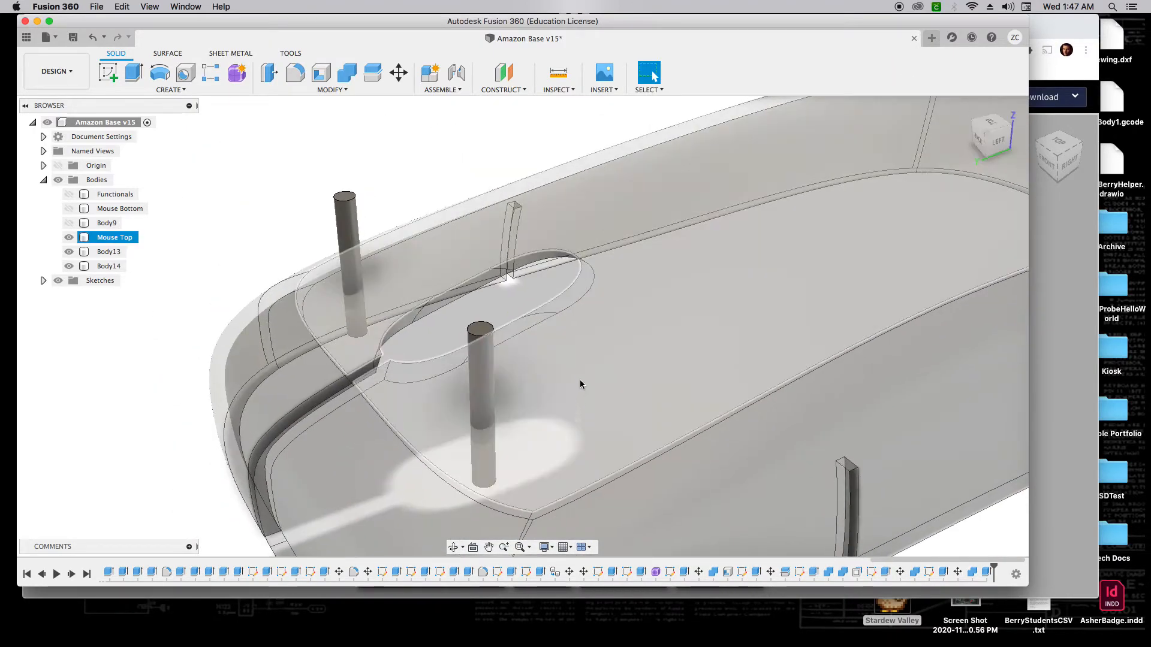
Step: Try to cut 10 mm off the tops of both pins while Mouse Top is visible, and undo that cut
{"action": "scroll", "coordinate": [787, 251], "scroll_direction": "down", "scroll_amount": 3}
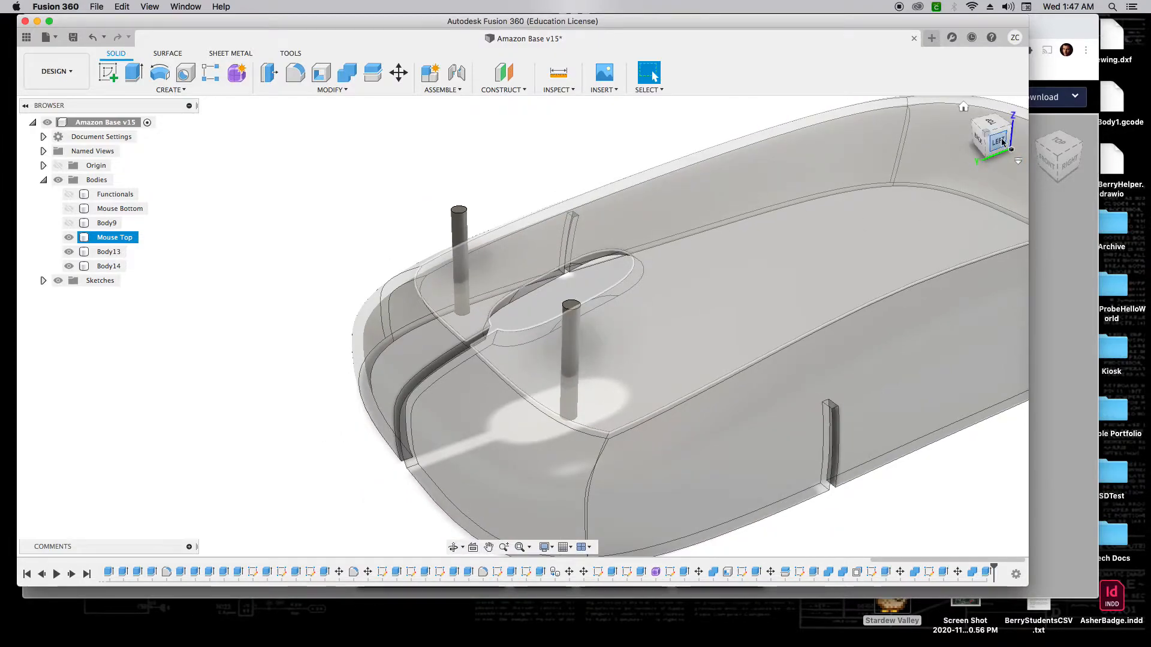
{"action": "left_click", "coordinate": [474, 215]}
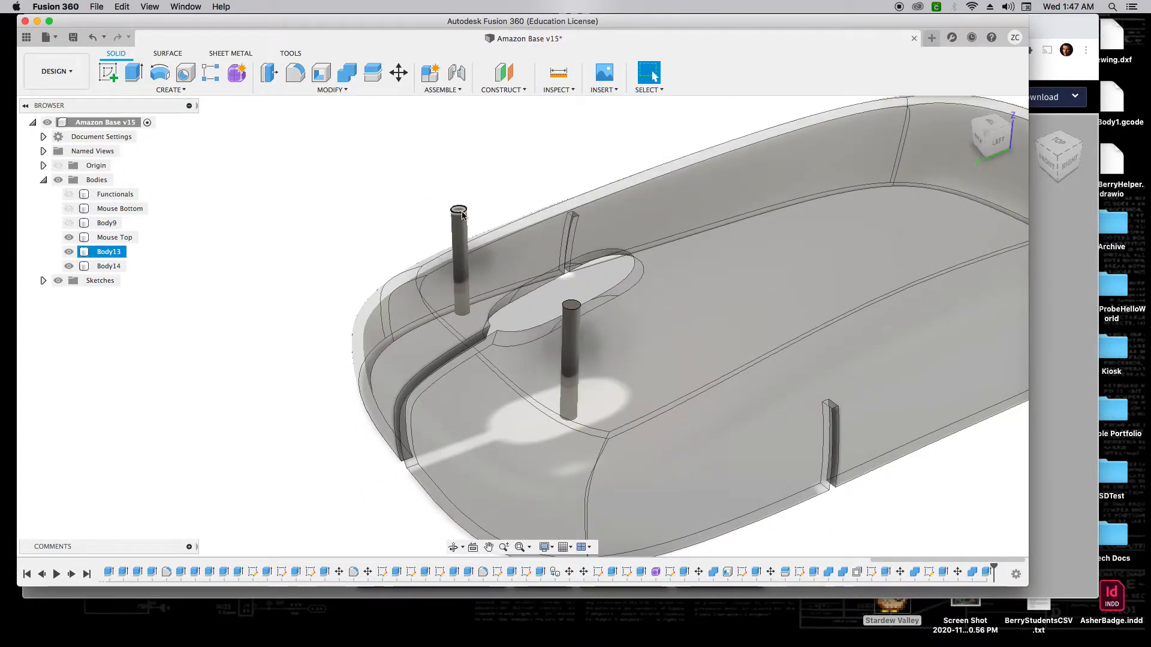
{"action": "key", "text": "e"}
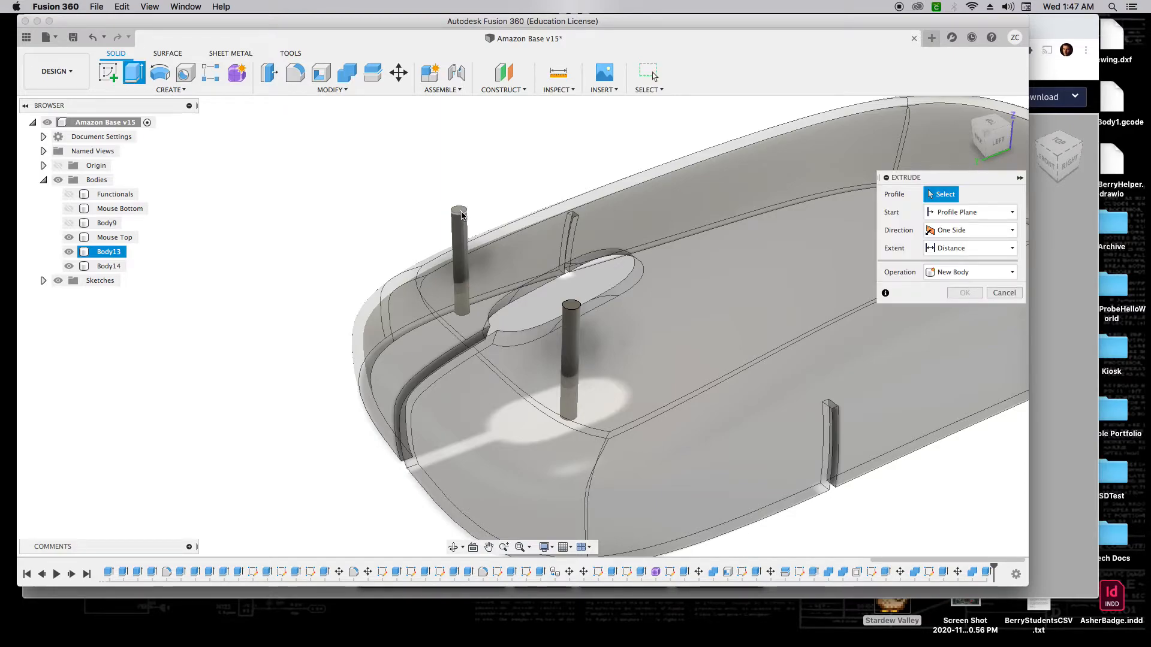
{"action": "left_click", "coordinate": [460, 213]}
{"action": "left_click", "coordinate": [577, 305]}
{"action": "left_click_drag", "start_coordinate": [572, 298], "coordinate": [578, 367]}
{"action": "mouse_move", "coordinate": [990, 129]}
{"action": "left_mouse_down"}
{"action": "mouse_move", "coordinate": [947, 110]}
{"action": "mouse_move", "coordinate": [984, 142]}
{"action": "left_mouse_up"}
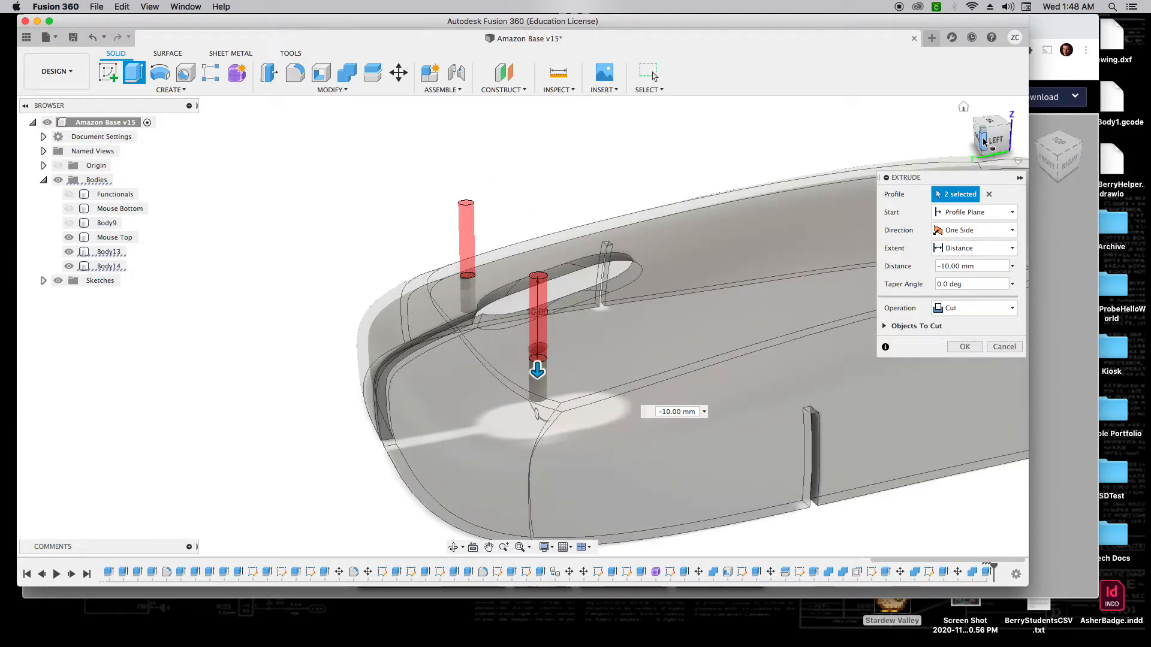
{"action": "left_click", "coordinate": [984, 142]}
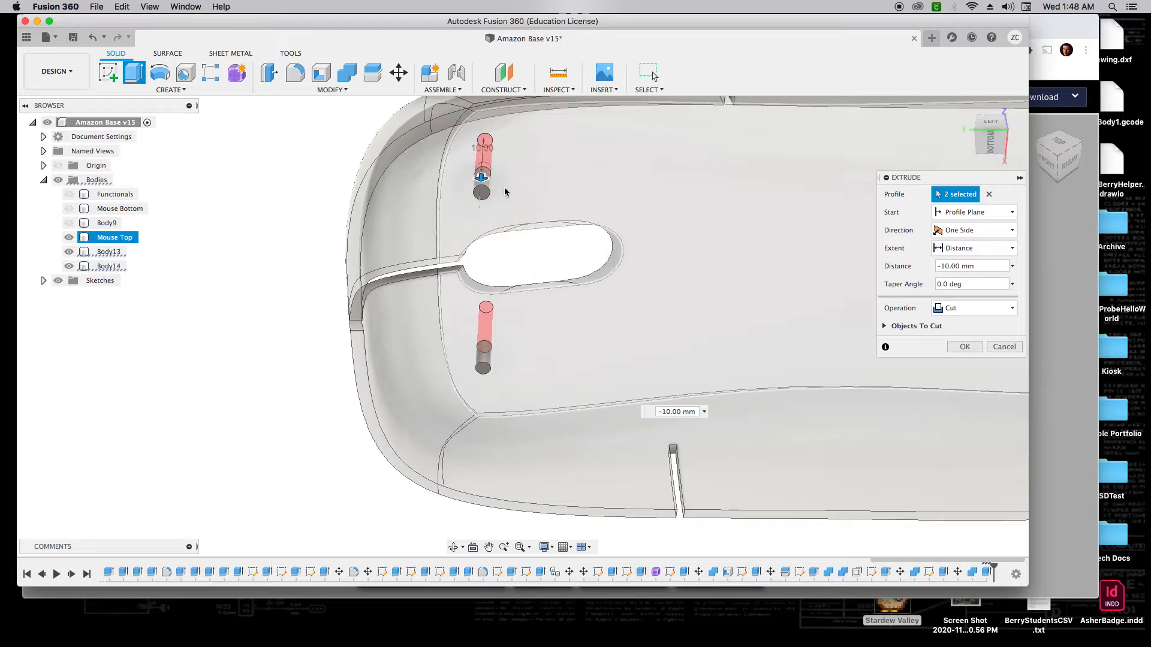
{"action": "left_click", "coordinate": [991, 121]}
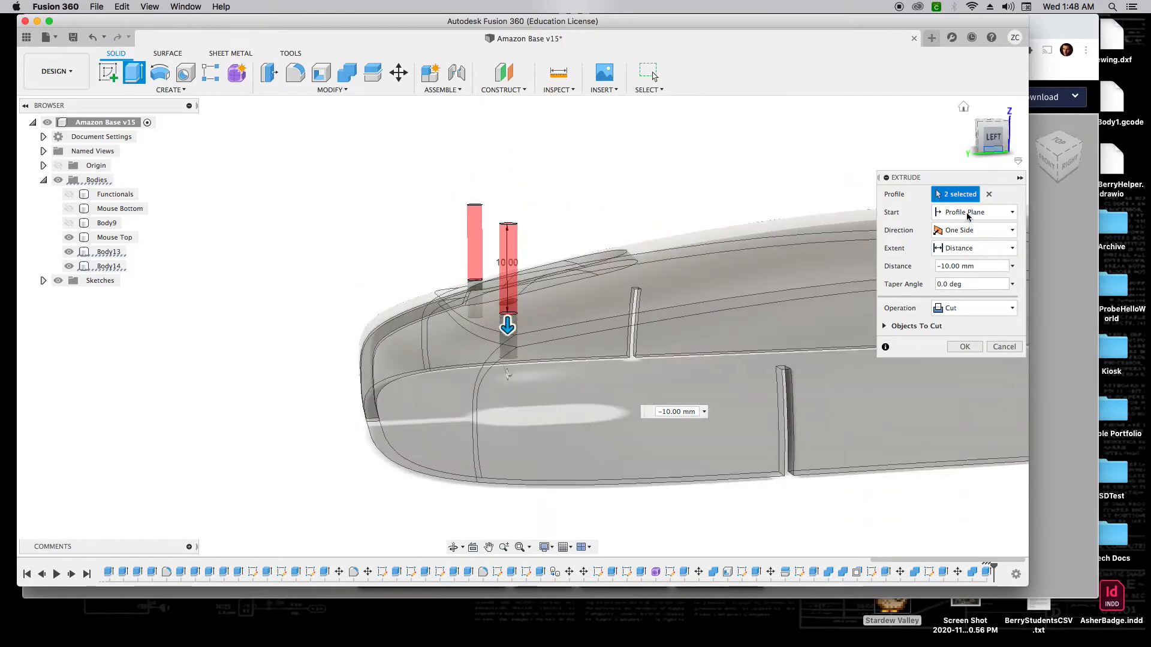
{"action": "left_click", "coordinate": [974, 347]}
{"action": "left_click_drag", "start_coordinate": [999, 147], "coordinate": [893, 127]}
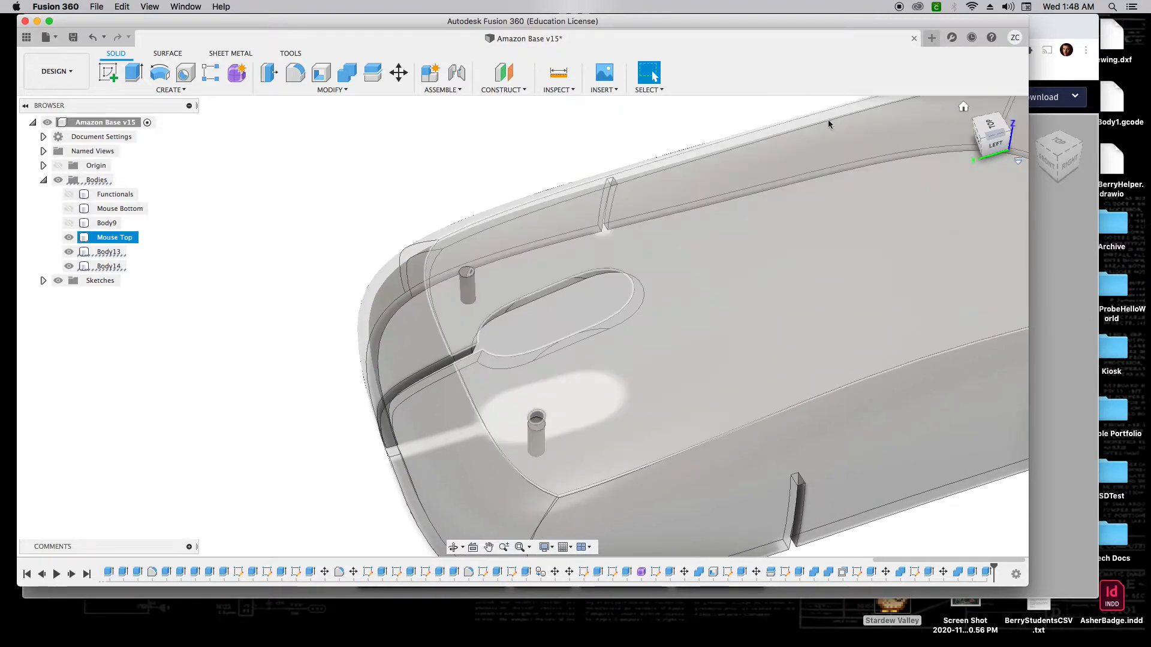
{"action": "left_click", "coordinate": [93, 37]}
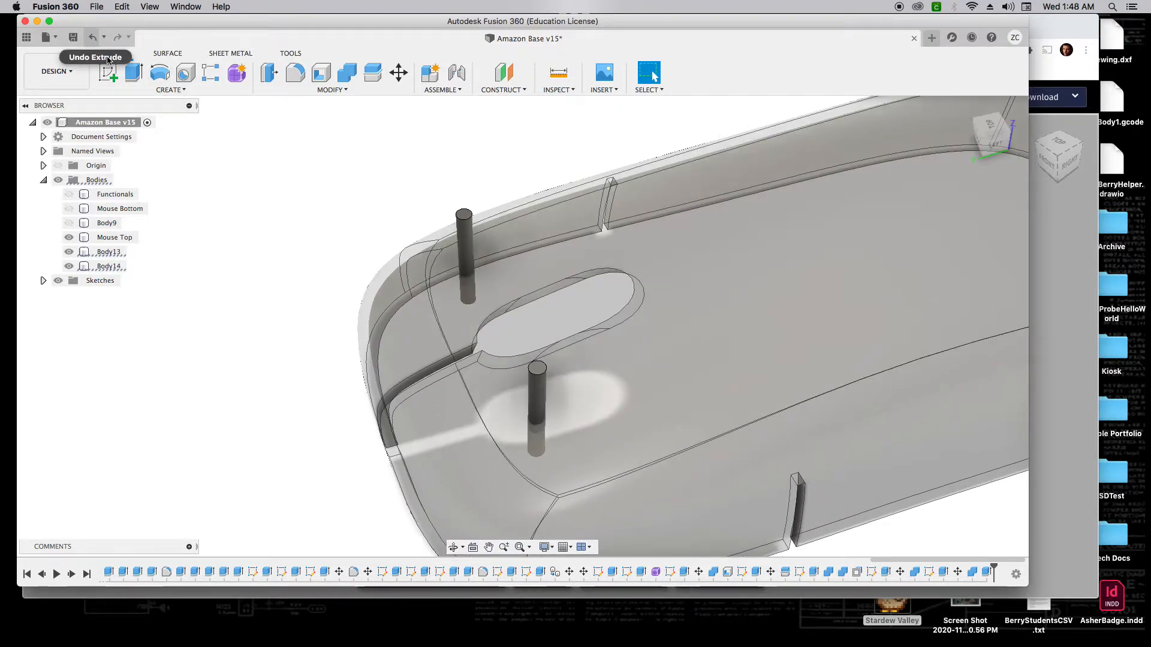
Step: Cut 10 mm off the tops of both pins with Mouse Top hidden, and show Mouse Top again to check their height
{"action": "left_click", "coordinate": [601, 175]}
{"action": "key", "text": "e"}
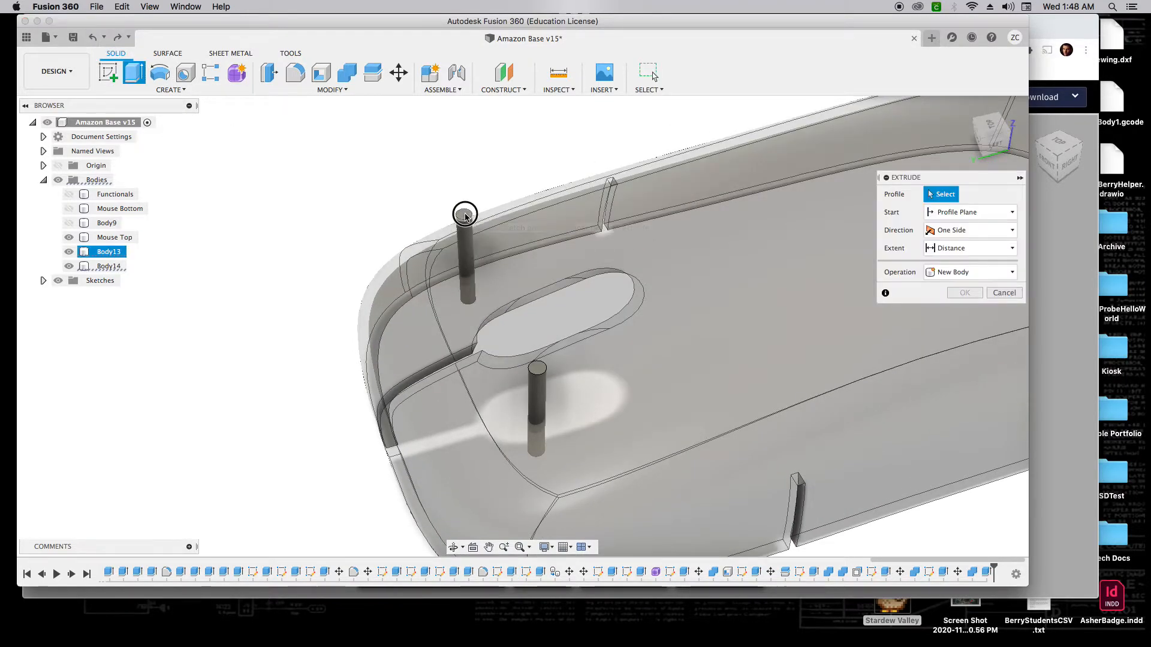
{"action": "left_click", "coordinate": [465, 215]}
{"action": "left_click", "coordinate": [538, 367]}
{"action": "left_click_drag", "start_coordinate": [539, 362], "coordinate": [538, 413]}
{"action": "left_click", "coordinate": [978, 114]}
{"action": "left_click_drag", "start_coordinate": [978, 113], "coordinate": [992, 114]}
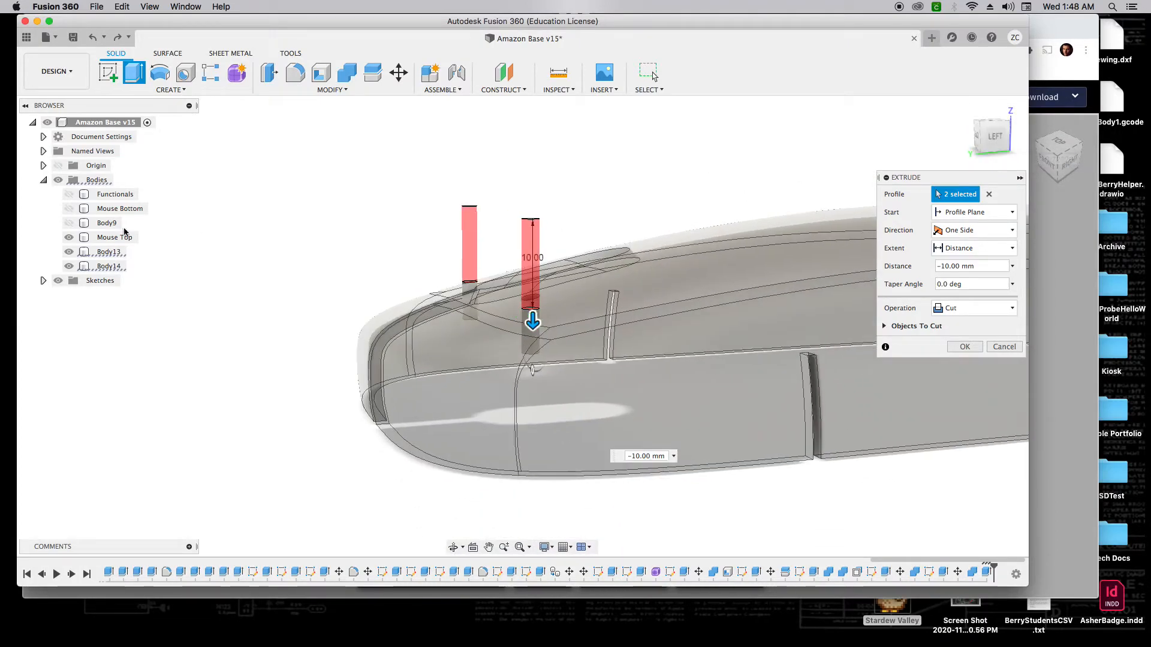
{"action": "left_click", "coordinate": [70, 238]}
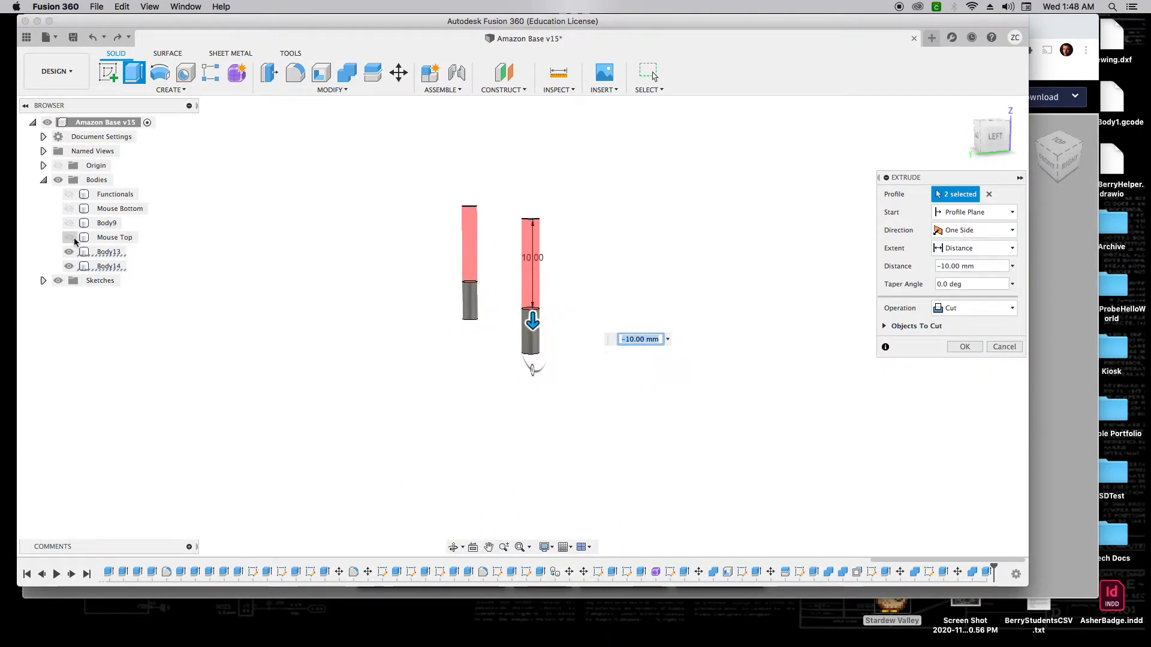
{"action": "left_click", "coordinate": [964, 347]}
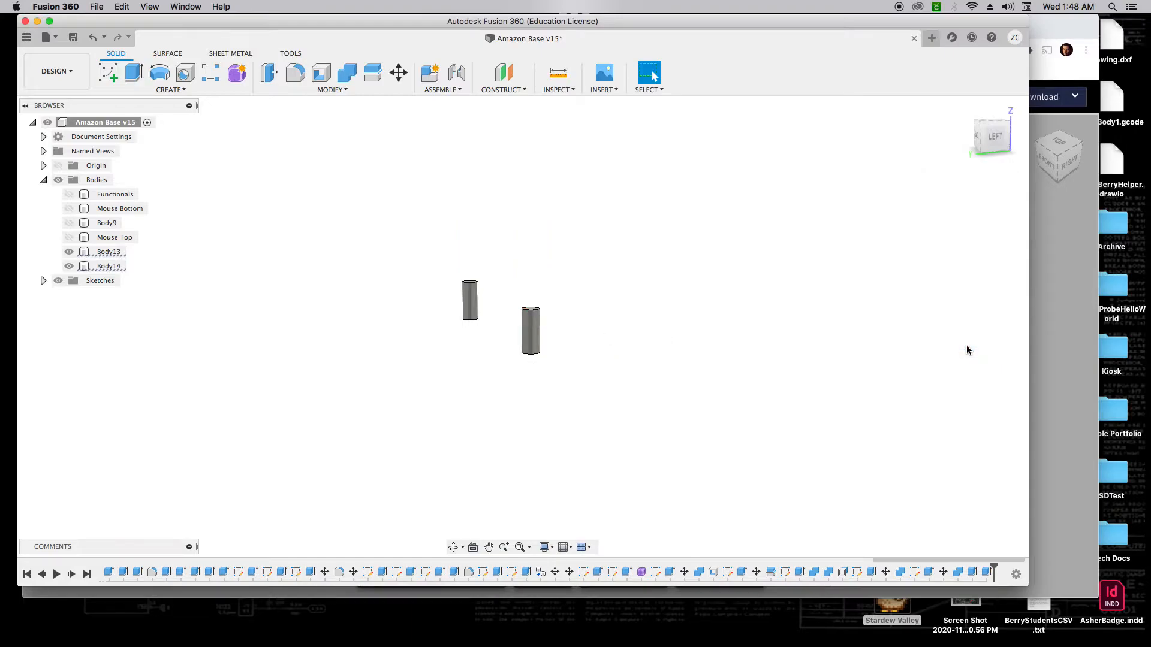
{"action": "left_click", "coordinate": [69, 238]}
{"action": "left_click_drag", "start_coordinate": [992, 140], "coordinate": [1150, 145]}
{"action": "scroll", "coordinate": [551, 298], "scroll_direction": "up", "scroll_amount": 10}
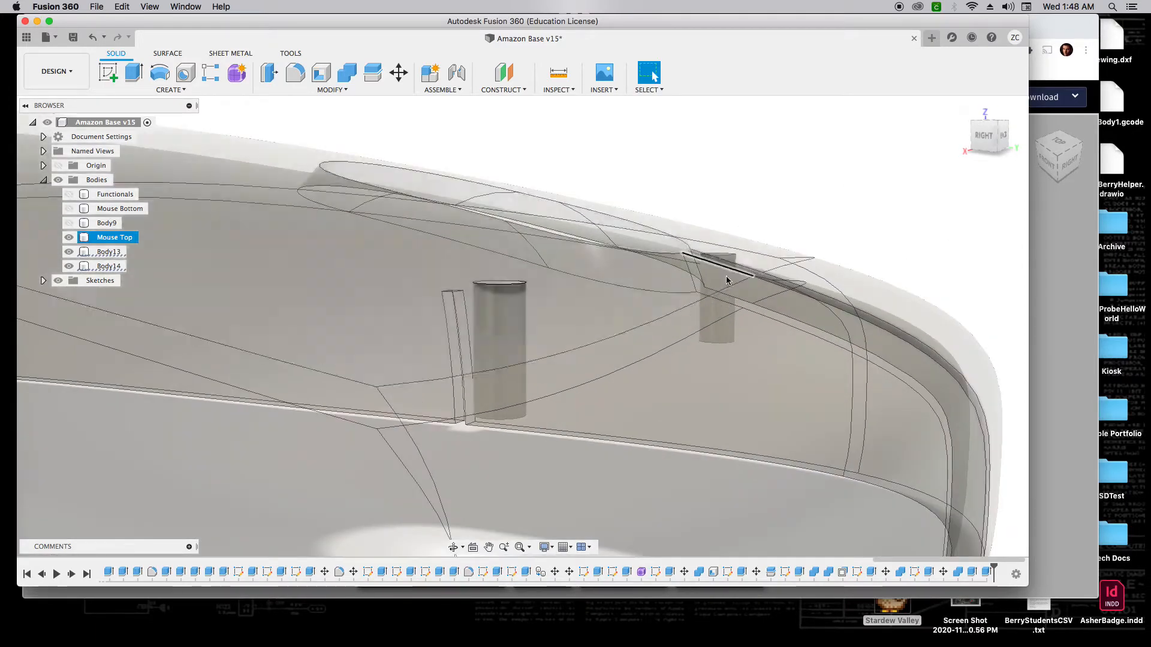
{"action": "left_click_drag", "start_coordinate": [997, 142], "coordinate": [968, 177]}
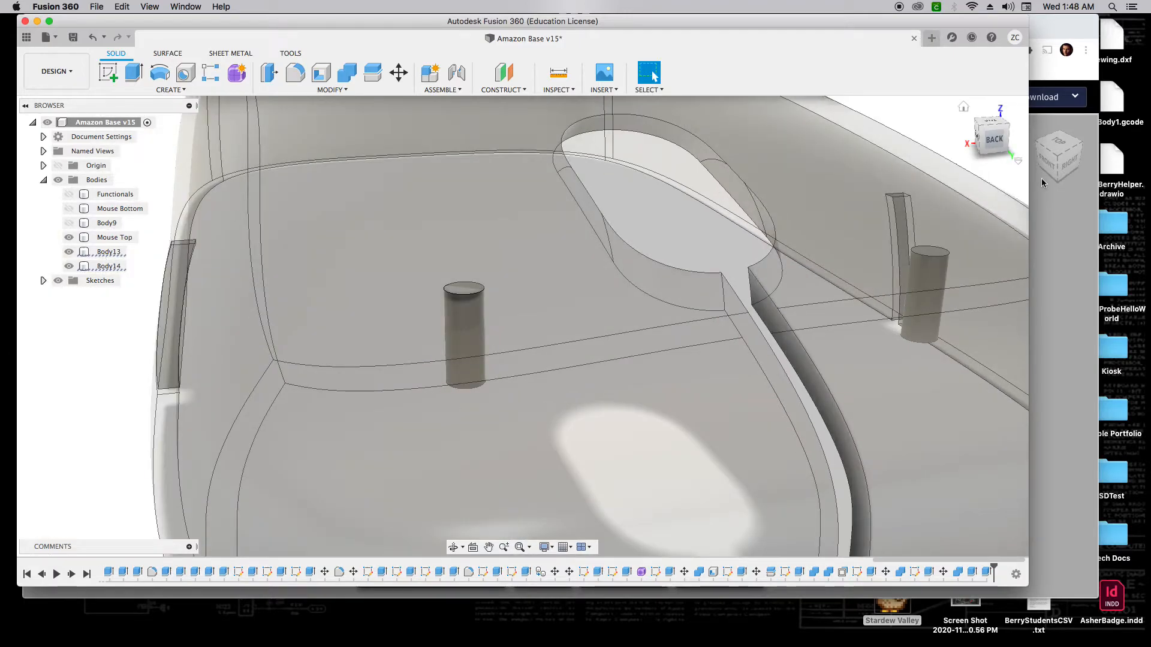
Step: Hide Mouse Top and trim the top faces of Body13 and Body14 downward by 1 mm in separate extrude cuts
{"action": "left_click", "coordinate": [477, 290]}
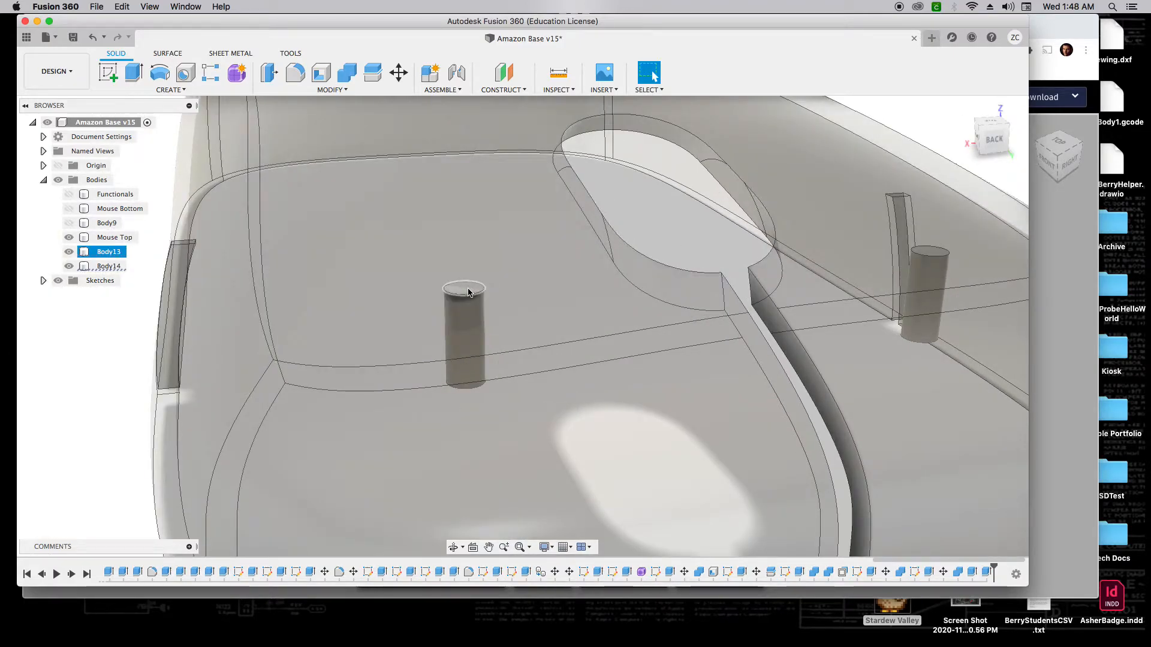
{"action": "key", "text": "v"}
{"action": "key", "text": "e"}
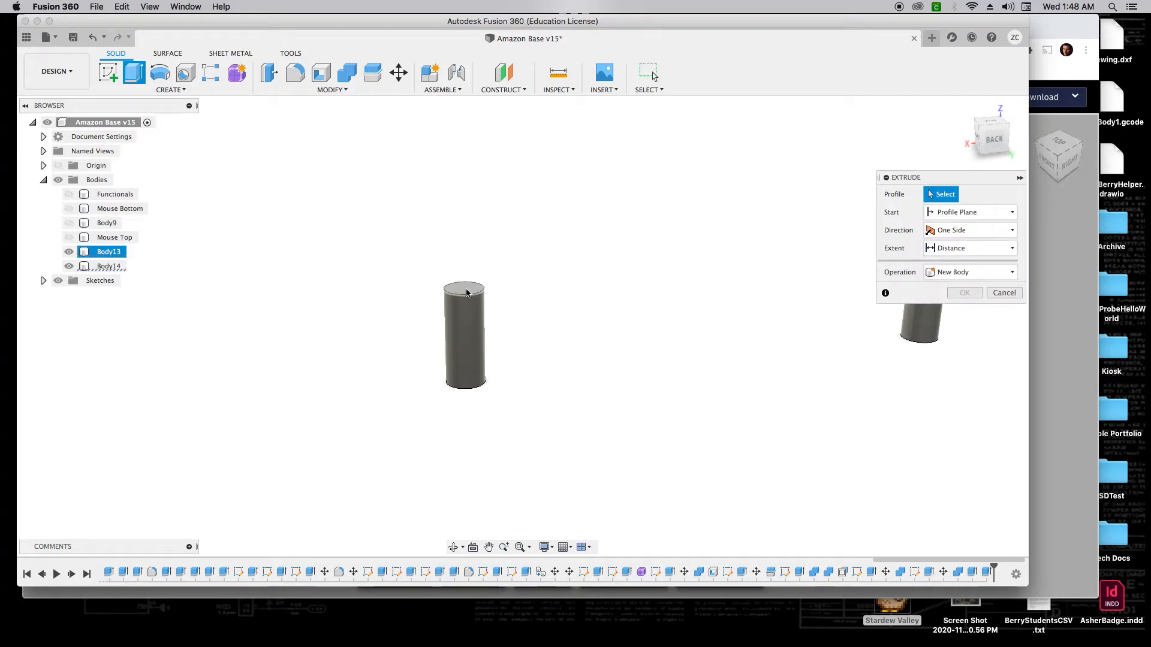
{"action": "left_click", "coordinate": [465, 289]}
{"action": "left_click_drag", "start_coordinate": [473, 281], "coordinate": [498, 294]}
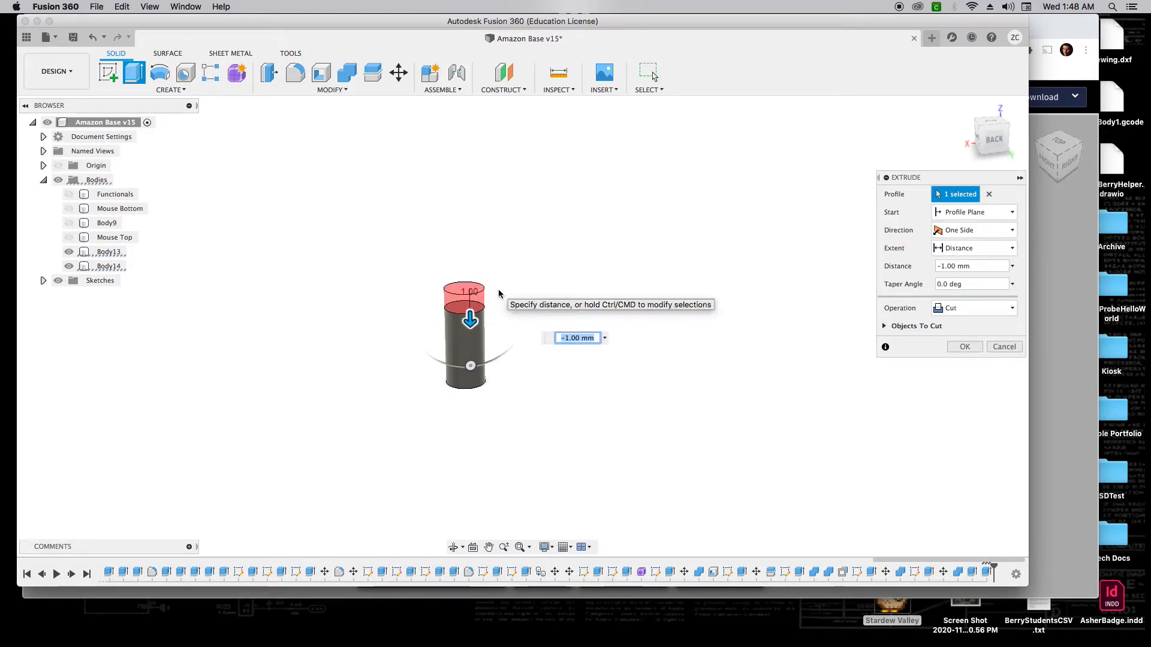
{"action": "key", "text": "Return"}
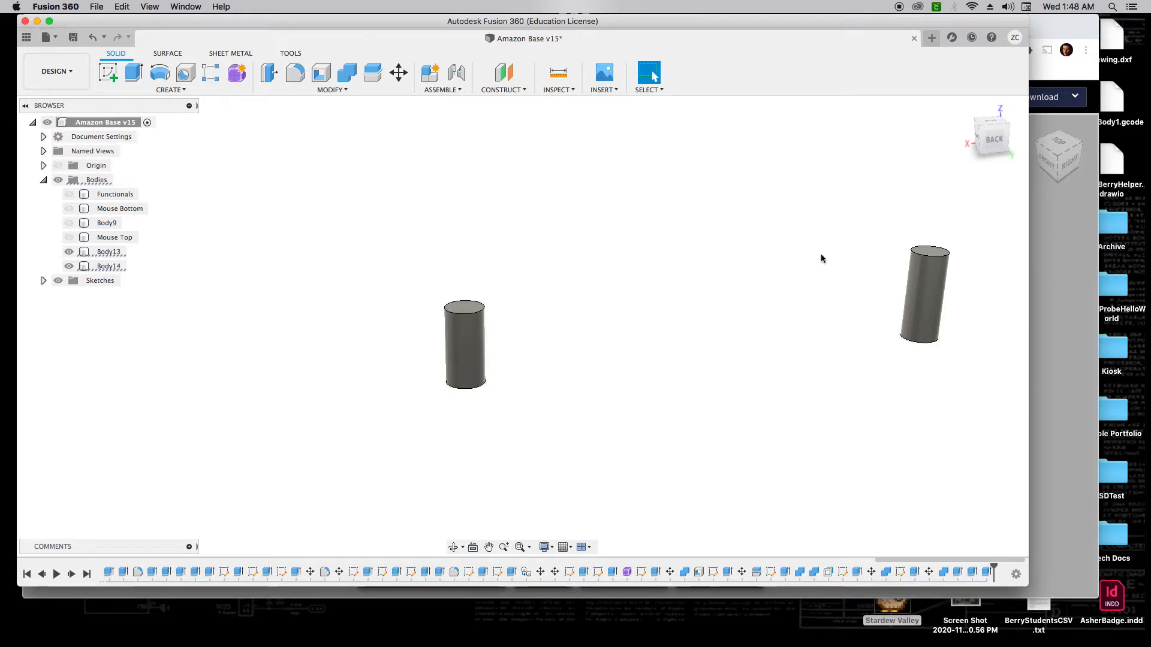
{"action": "left_click", "coordinate": [928, 252]}
{"action": "key", "text": "e"}
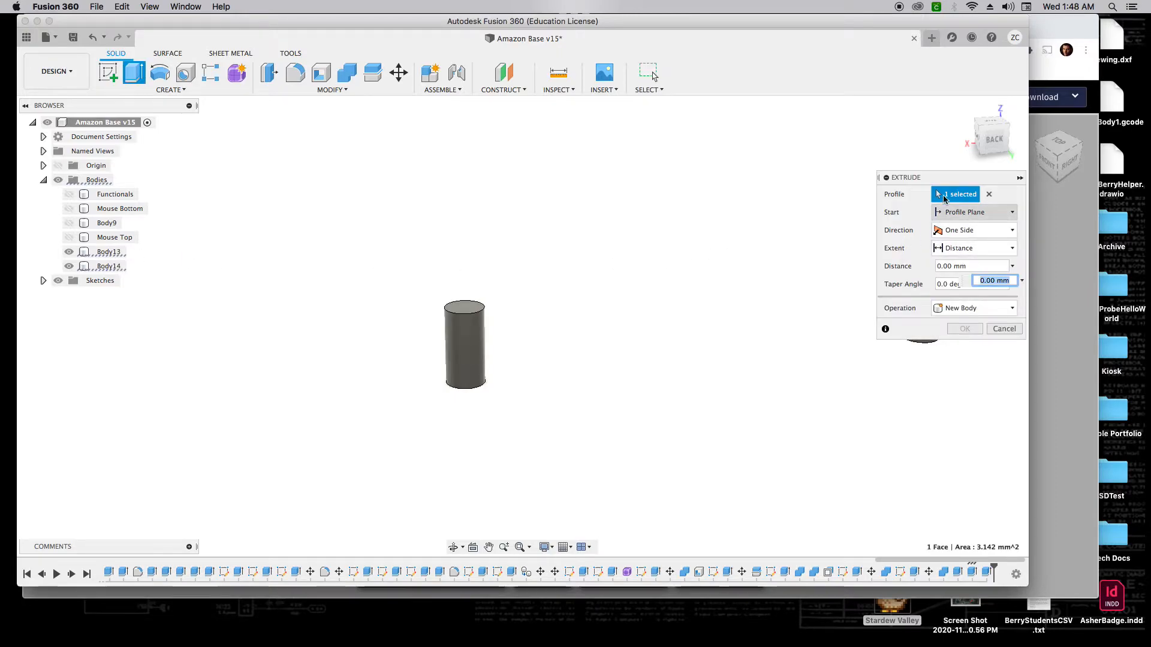
{"action": "left_click_drag", "start_coordinate": [932, 236], "coordinate": [931, 248]}
{"action": "key", "text": "Return"}
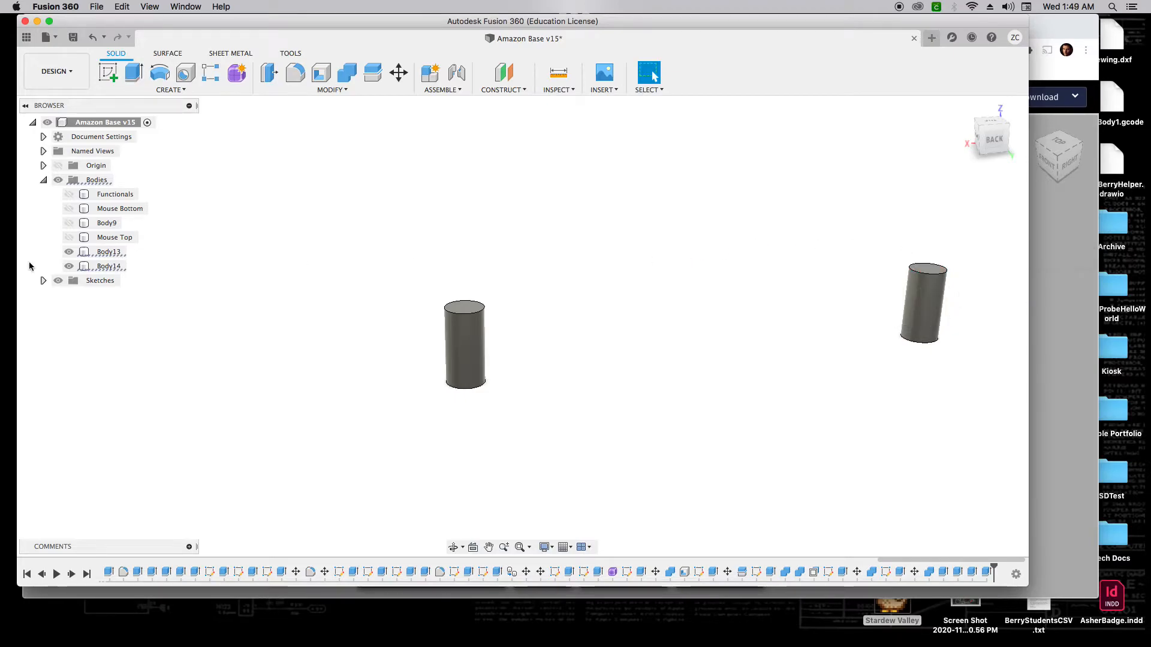
Step: Show Mouse Top and examine from several sides how far the two trimmed pins reach into the shell
{"action": "left_click", "coordinate": [69, 239]}
{"action": "left_click", "coordinate": [68, 238]}
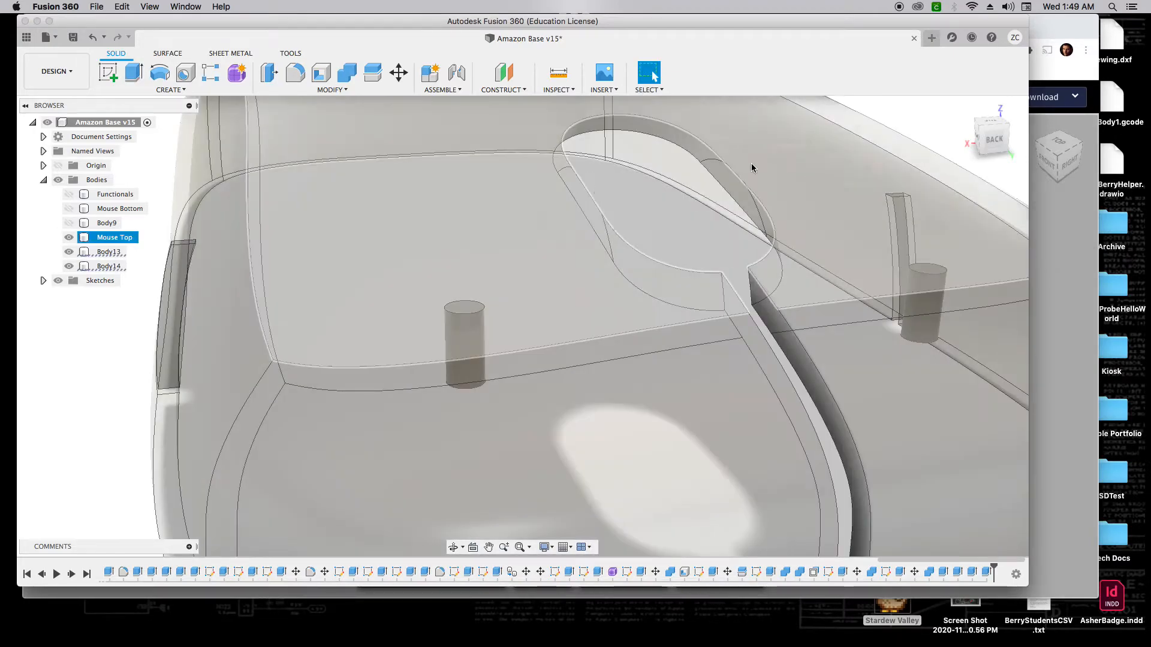
{"action": "mouse_move", "coordinate": [990, 140]}
{"action": "middle_mouse_down", "text": "shift"}
{"action": "mouse_move", "coordinate": [970, 116]}
{"action": "mouse_move", "coordinate": [801, 124]}
{"action": "mouse_move", "coordinate": [799, 108]}
{"action": "mouse_move", "coordinate": [794, 125]}
{"action": "mouse_move", "coordinate": [701, 85]}
{"action": "mouse_move", "coordinate": [660, 84]}
{"action": "mouse_move", "coordinate": [673, 107]}
{"action": "mouse_move", "coordinate": [612, 108]}
{"action": "mouse_move", "coordinate": [640, 127]}
{"action": "middle_mouse_up", "text": "shift"}
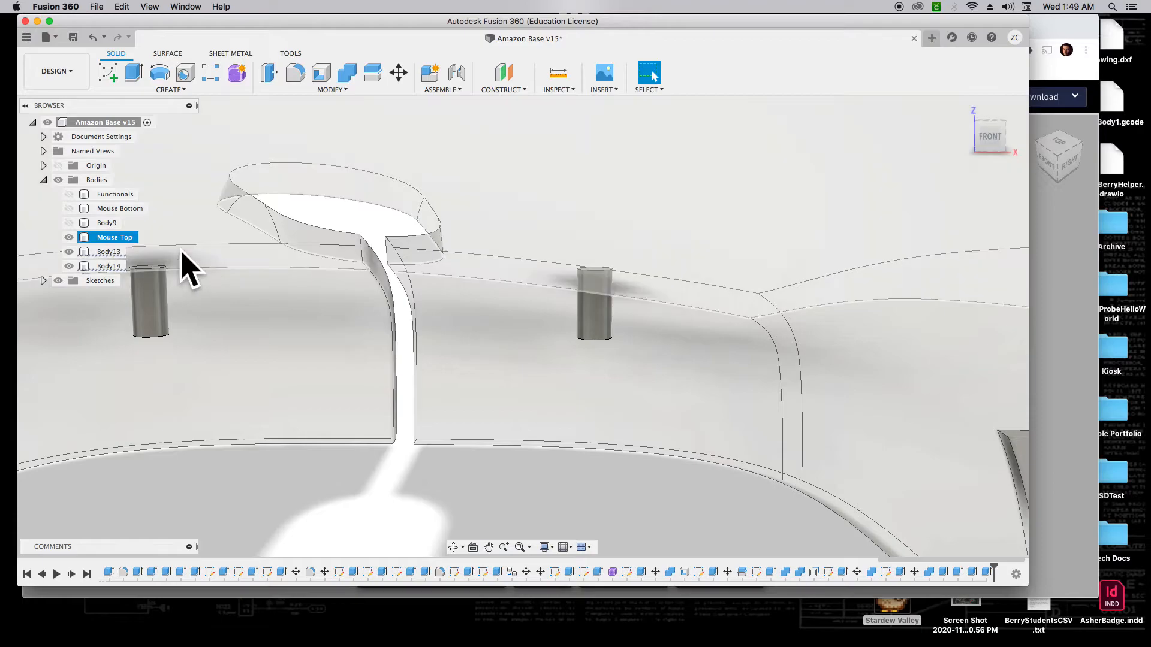
{"action": "scroll", "coordinate": [180, 257], "scroll_direction": "up", "scroll_amount": 3}
{"action": "left_click_drag", "start_coordinate": [1008, 154], "coordinate": [1146, 147]}
{"action": "scroll", "coordinate": [527, 339], "scroll_direction": "down", "scroll_amount": 3}
Step: Extrude the top face of Body14 1 mm upward with Join while Mouse Top is hidden, and show Mouse Top again
{"action": "key", "text": "v"}
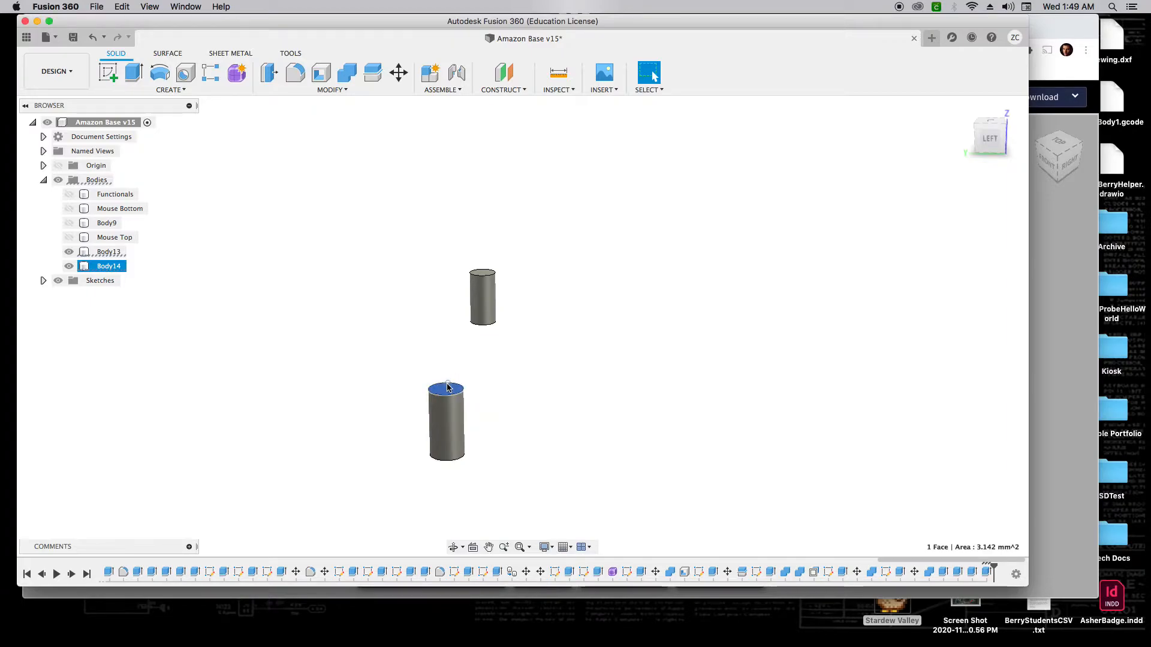
{"action": "key", "text": "e"}
{"action": "left_click_drag", "start_coordinate": [449, 375], "coordinate": [449, 367]}
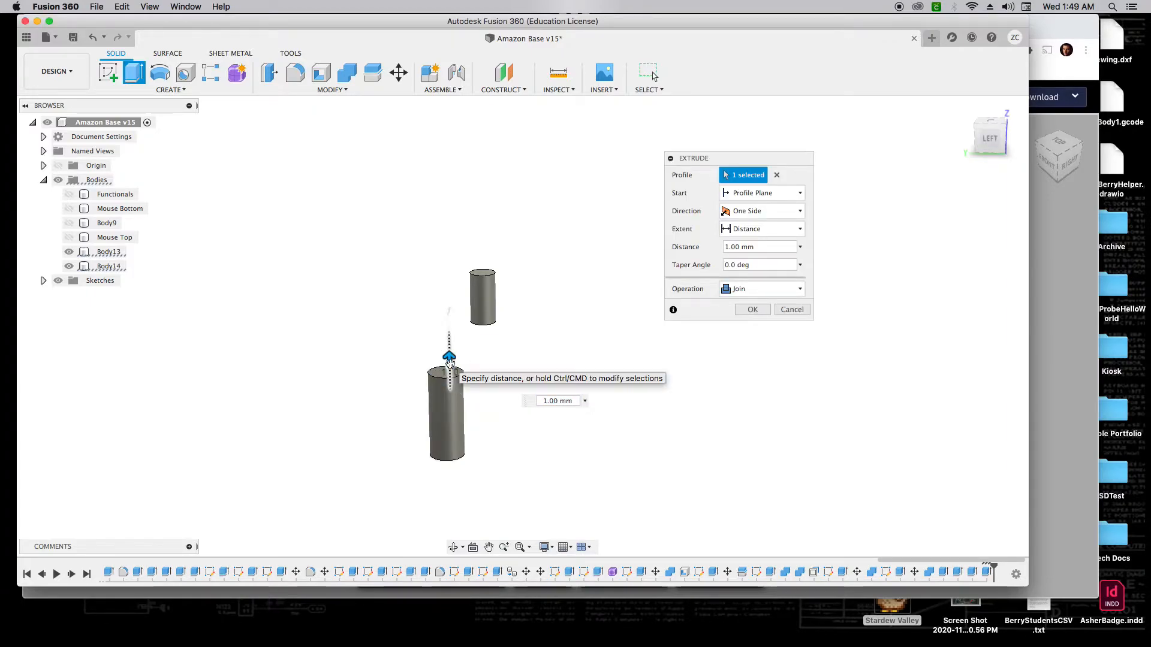
{"action": "left_click", "coordinate": [751, 311]}
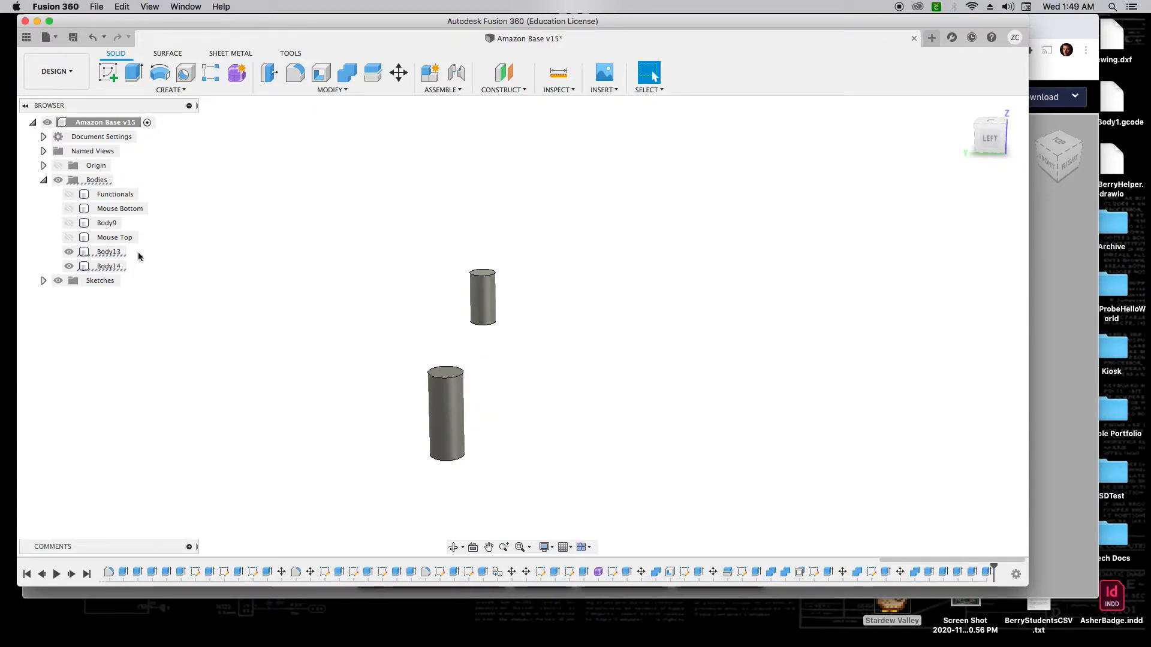
{"action": "left_click", "coordinate": [69, 237]}
{"action": "middle_click_drag", "start_coordinate": [966, 135], "coordinate": [843, 101], "text": "shift"}
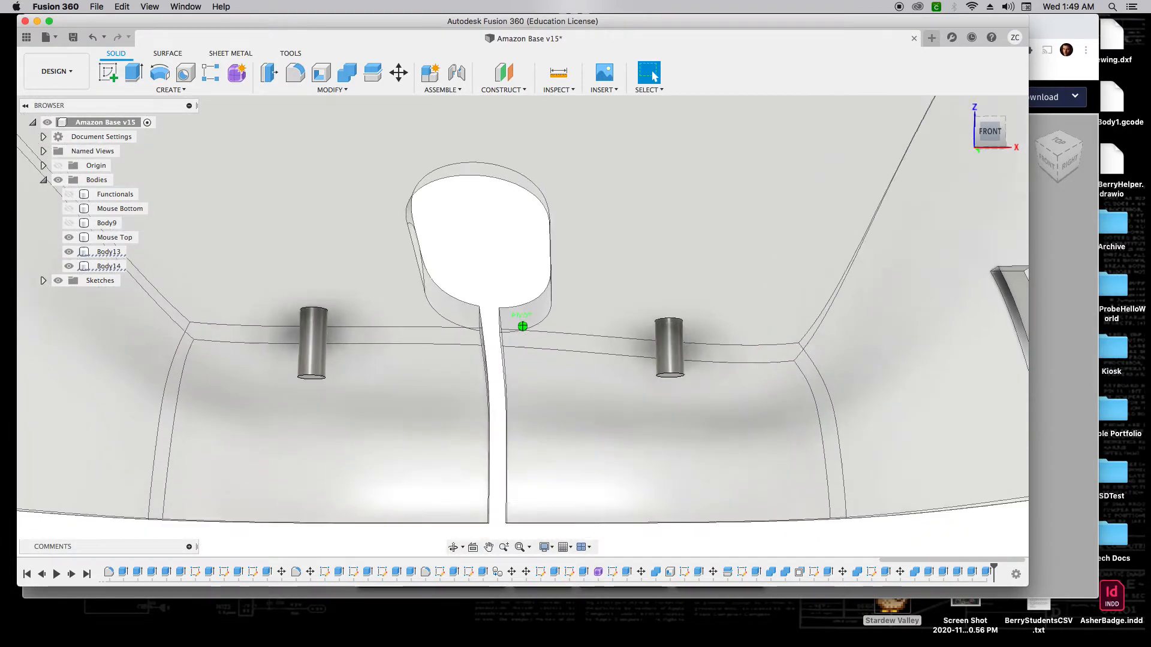
{"action": "scroll", "coordinate": [519, 278], "scroll_direction": "up", "scroll_amount": 5}
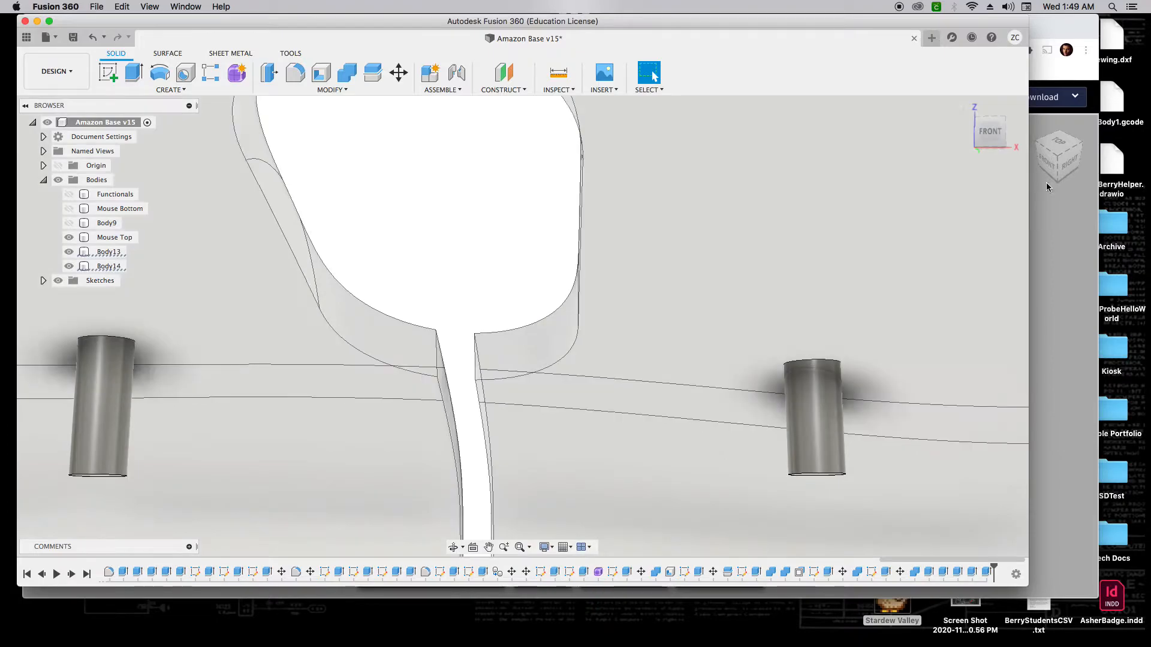
Step: Join Body13 and Body14 to Mouse Top with Combine, leaving Keep Tools off
{"action": "left_click", "coordinate": [1046, 183]}
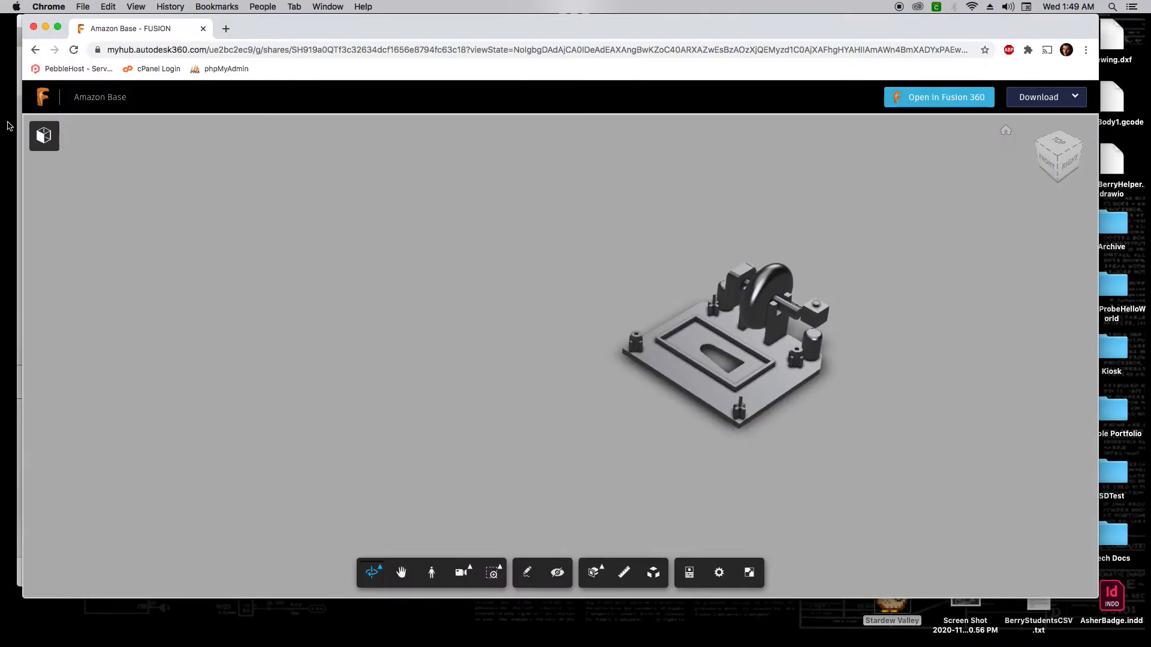
{"action": "left_click", "coordinate": [20, 127]}
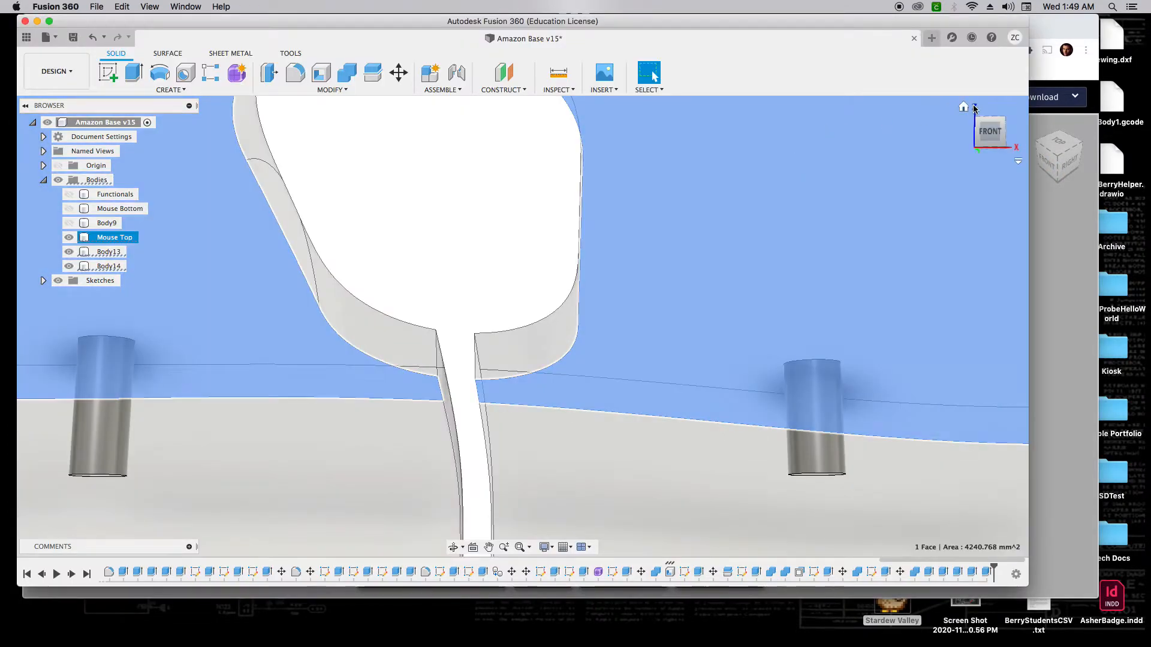
{"action": "left_click", "coordinate": [965, 108]}
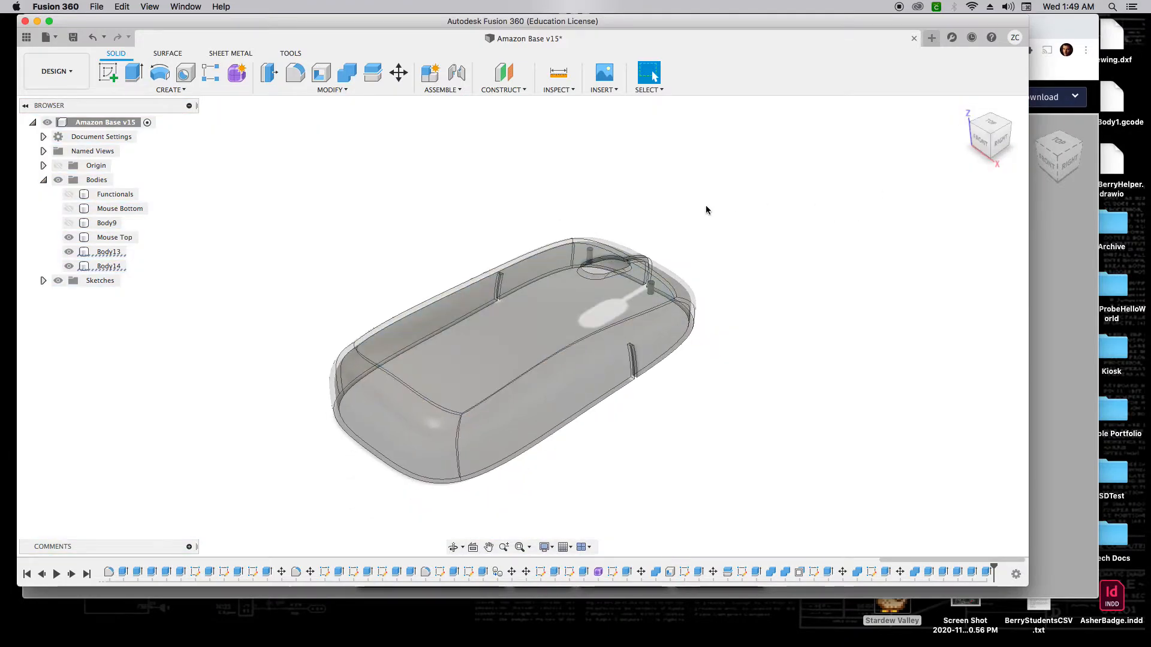
{"action": "scroll", "coordinate": [709, 206], "scroll_direction": "up", "scroll_amount": 3}
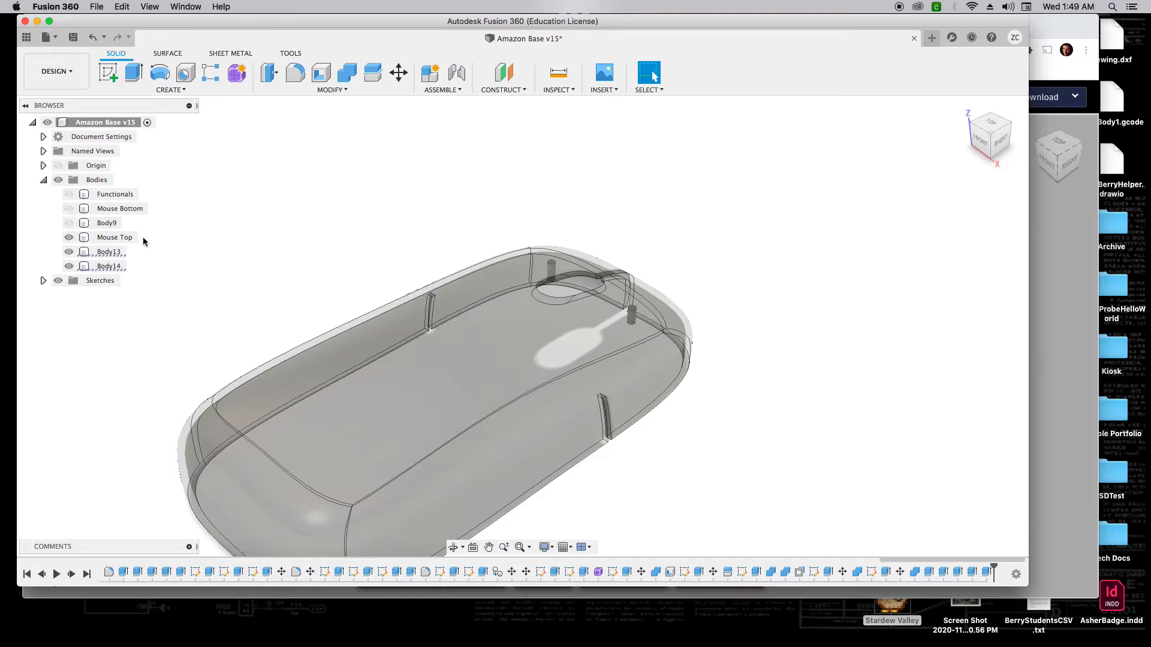
{"action": "left_click", "coordinate": [347, 74]}
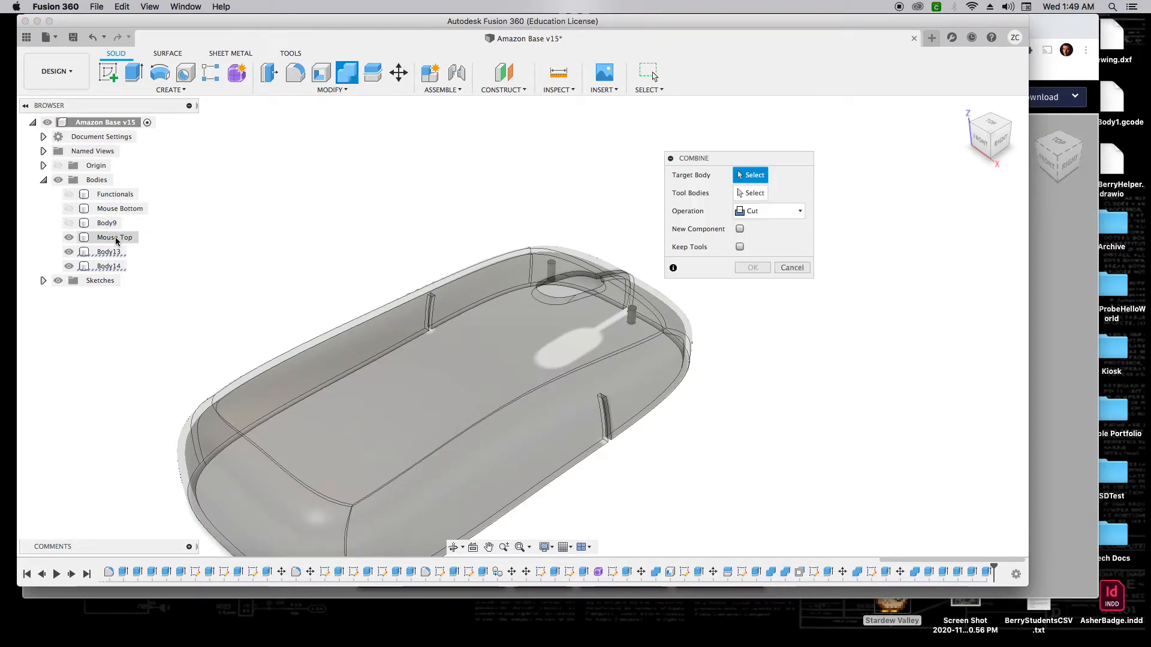
{"action": "left_click", "coordinate": [116, 238]}
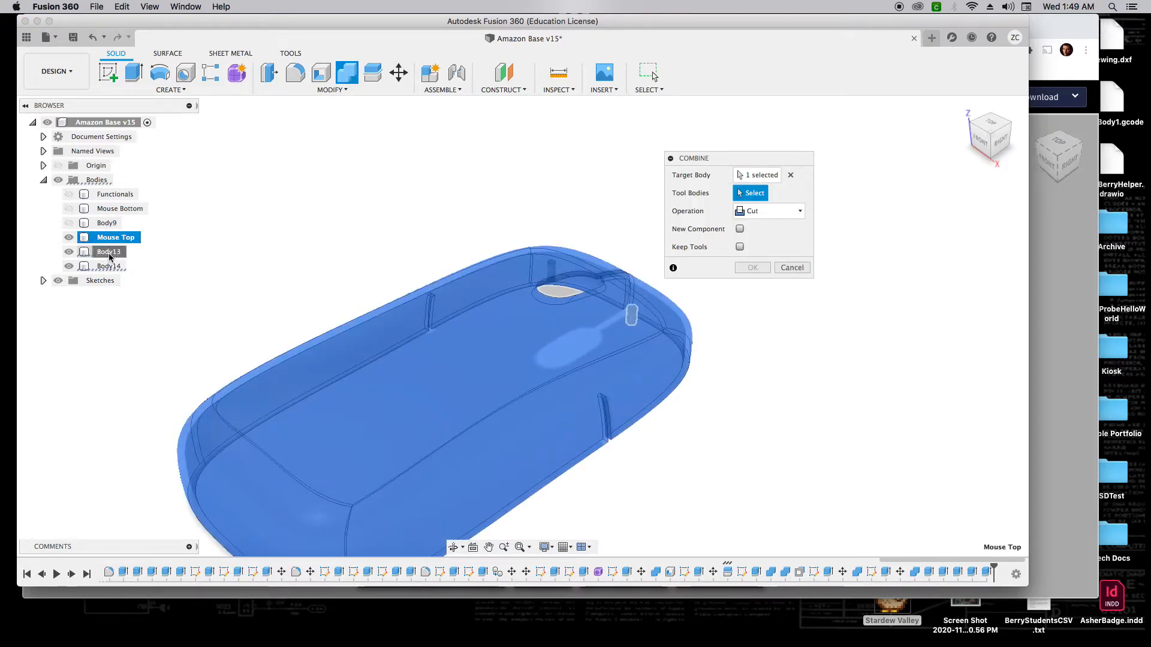
{"action": "left_click", "coordinate": [755, 211]}
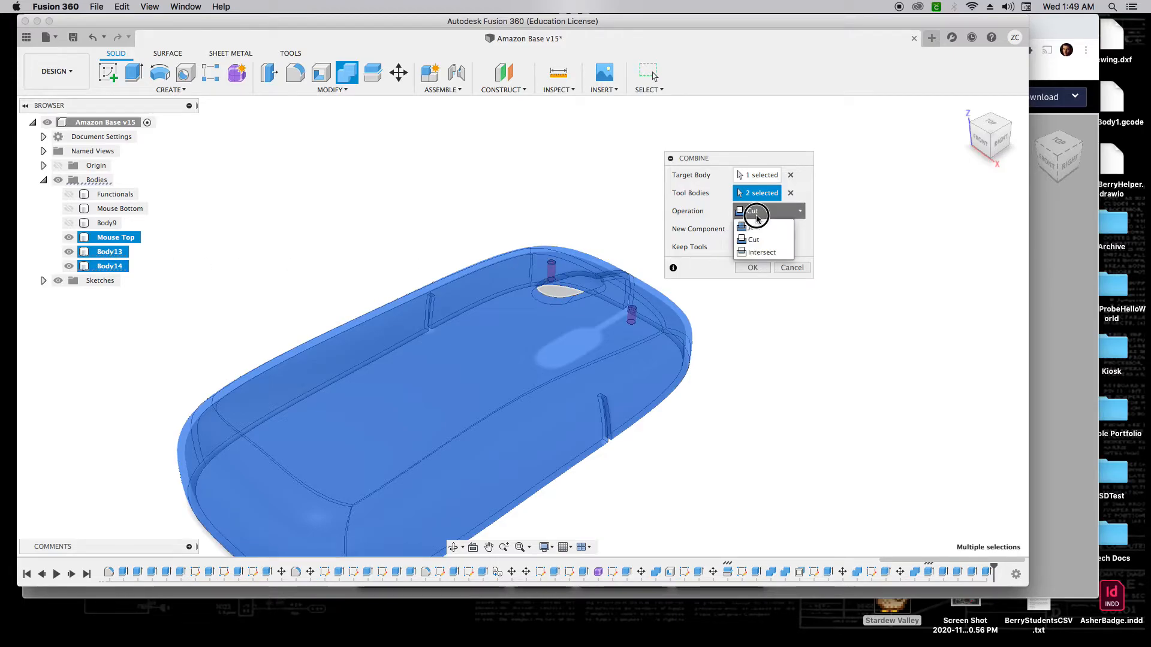
{"action": "left_click", "coordinate": [755, 228]}
{"action": "left_click", "coordinate": [753, 269]}
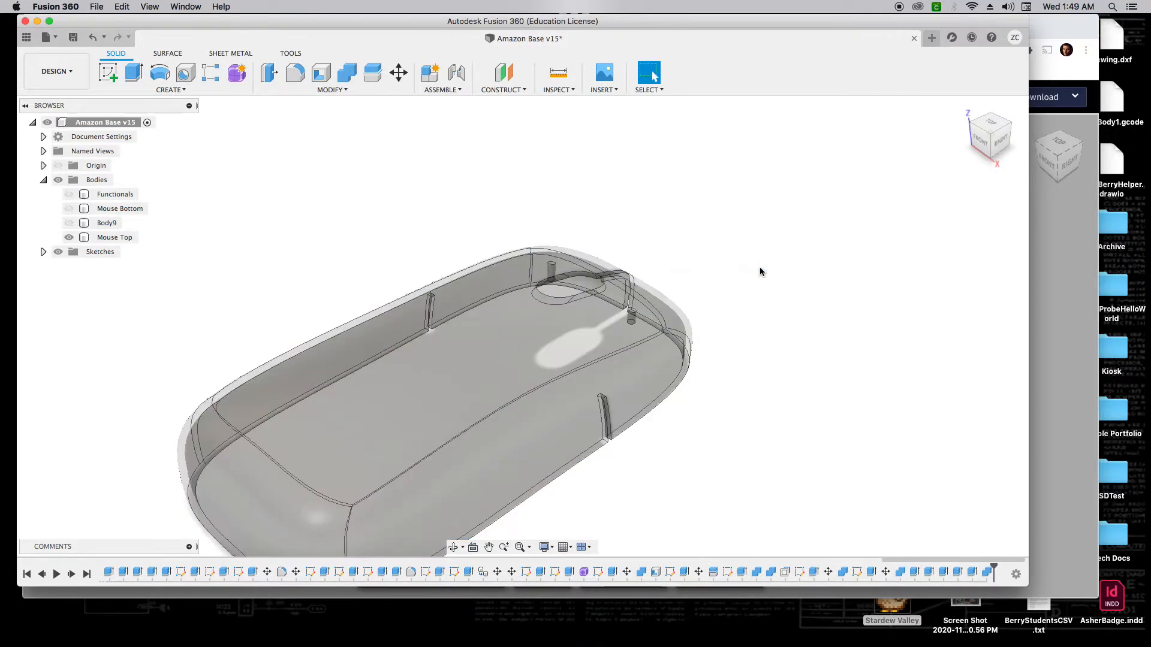
Step: Set the opacity of the Mouse Top body to 100% while viewing the shell from below
{"action": "mouse_move", "coordinate": [983, 143]}
{"action": "left_mouse_down"}
{"action": "mouse_move", "coordinate": [976, 85]}
{"action": "mouse_move", "coordinate": [1011, 72]}
{"action": "left_mouse_up"}
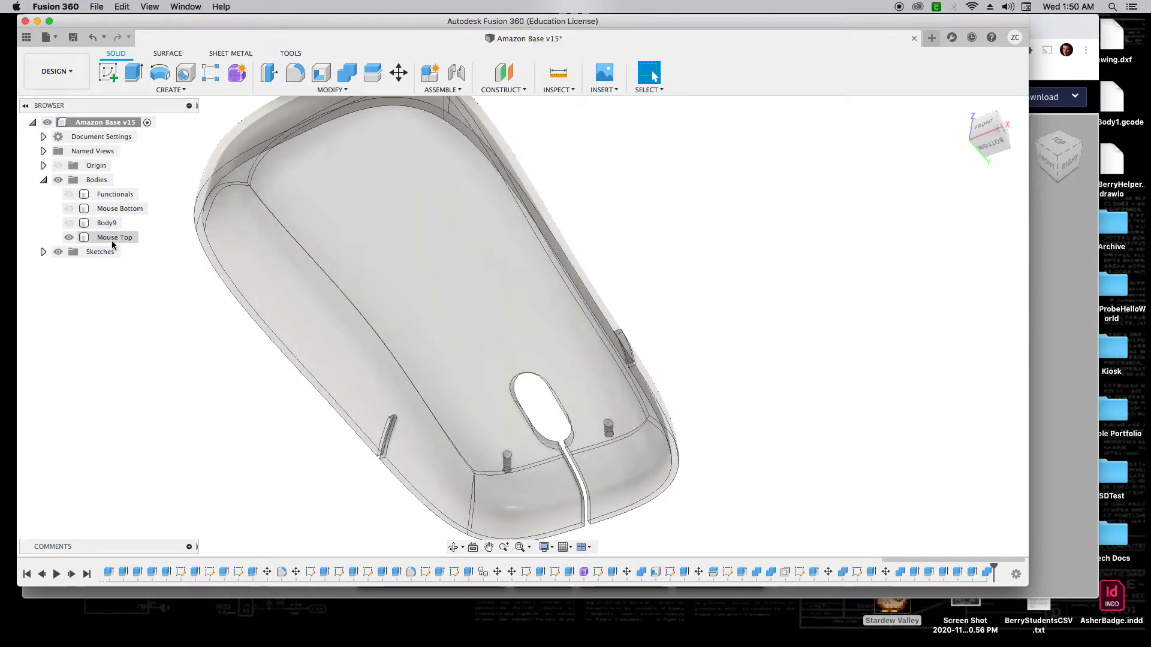
{"action": "right_click", "coordinate": [112, 239]}
{"action": "mouse_move", "coordinate": [180, 474]}
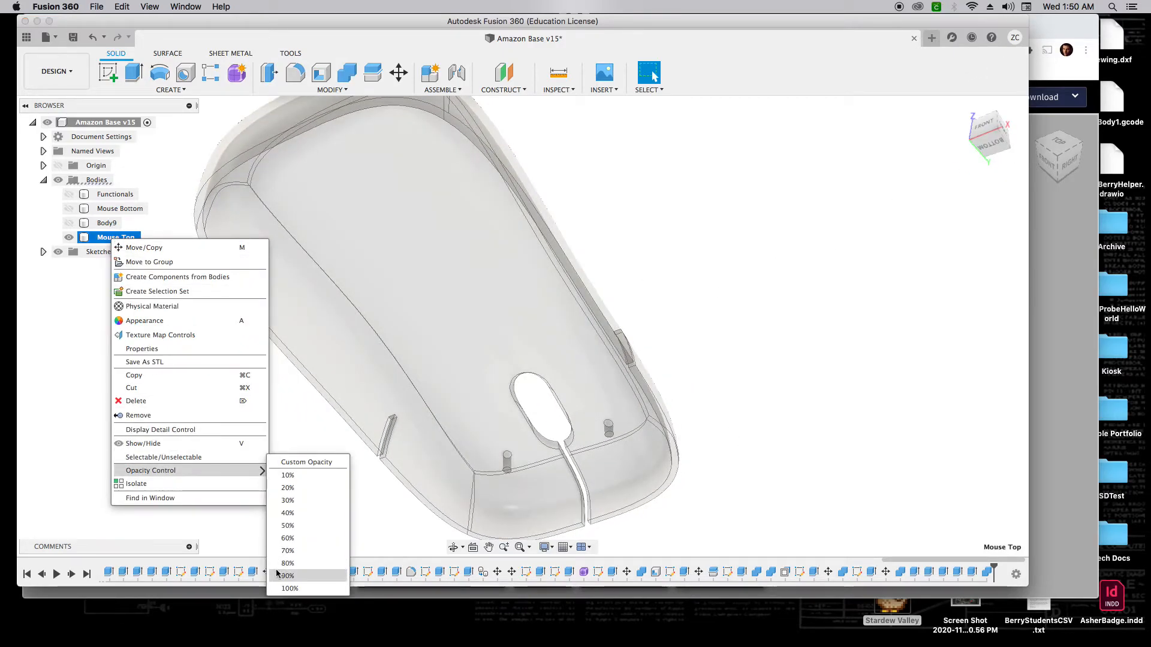
{"action": "left_click", "coordinate": [289, 588]}
{"action": "left_click", "coordinate": [749, 420]}
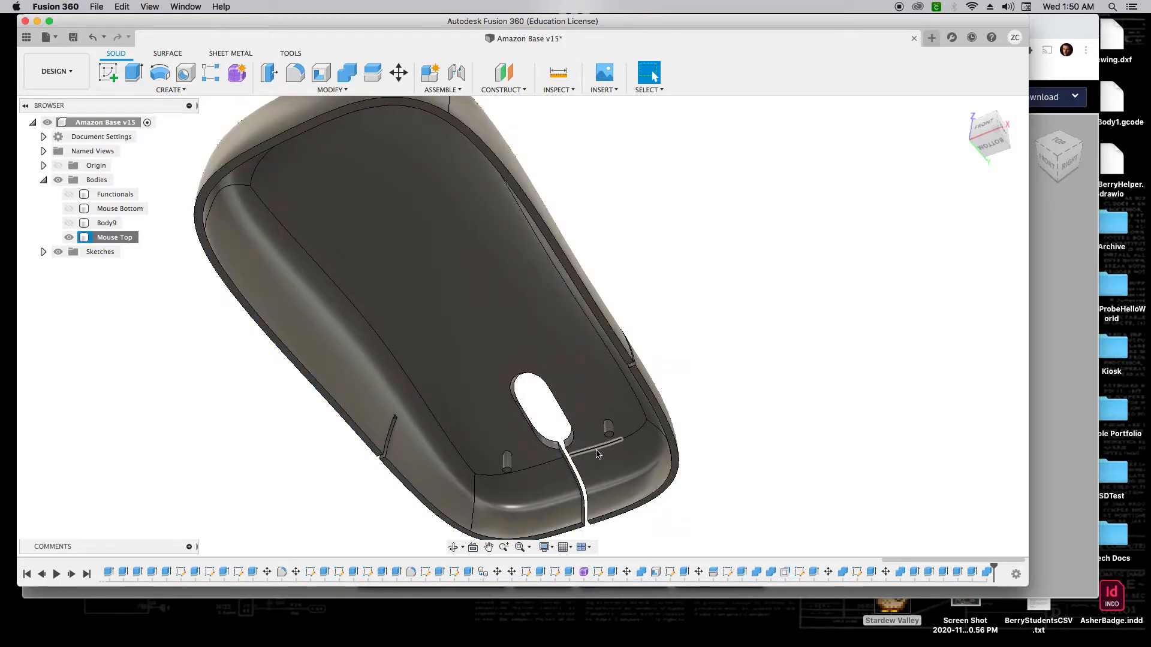
Step: Offset the cylindrical side faces of both switch pins inside Mouse Top outward by 1.5 mm
{"action": "left_click_drag", "start_coordinate": [984, 143], "coordinate": [1017, 146]}
{"action": "scroll", "coordinate": [523, 477], "scroll_direction": "up", "scroll_amount": 2}
{"action": "scroll", "coordinate": [524, 479], "scroll_direction": "up", "scroll_amount": 5}
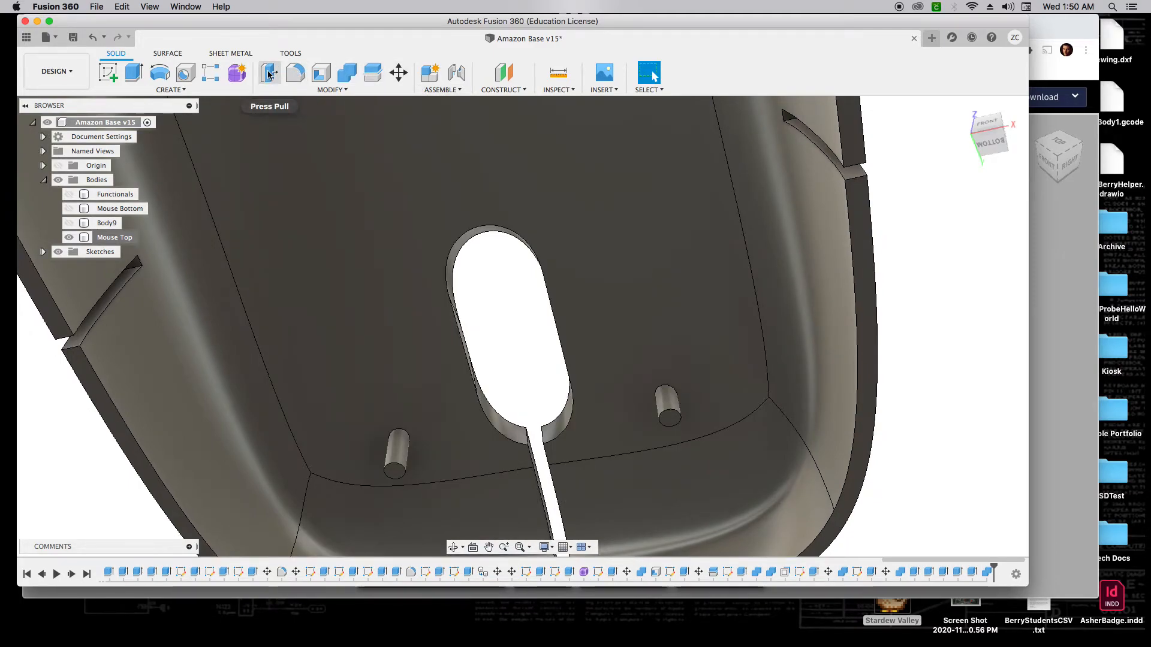
{"action": "key", "text": "q"}
{"action": "left_click", "coordinate": [395, 452]}
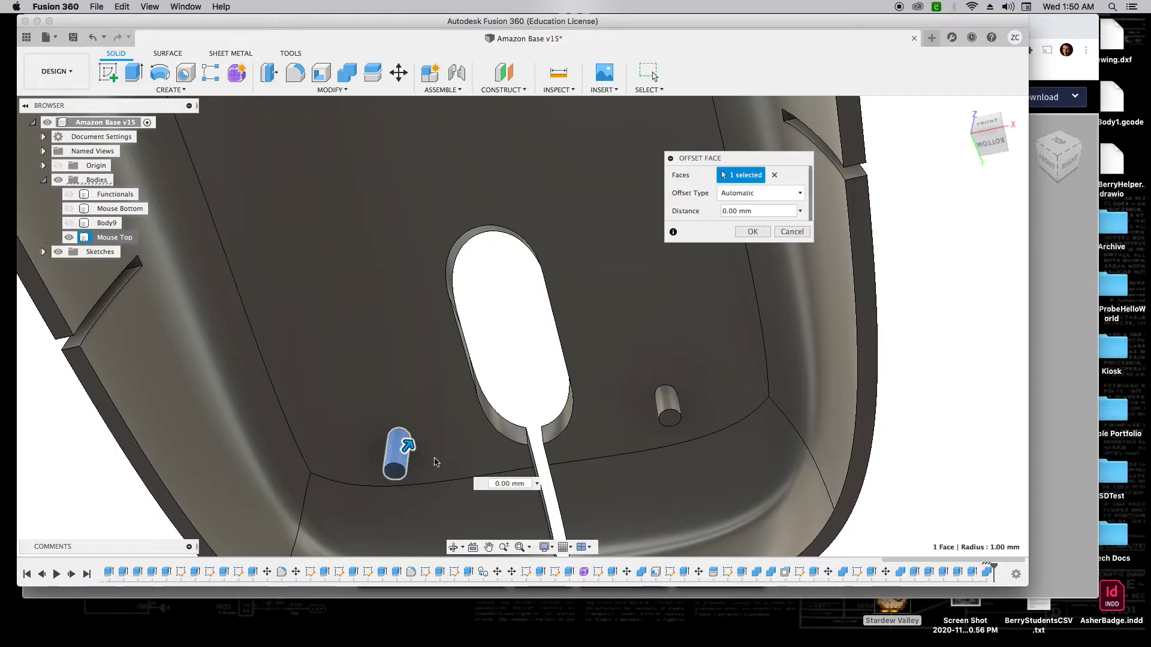
{"action": "left_click", "coordinate": [673, 410]}
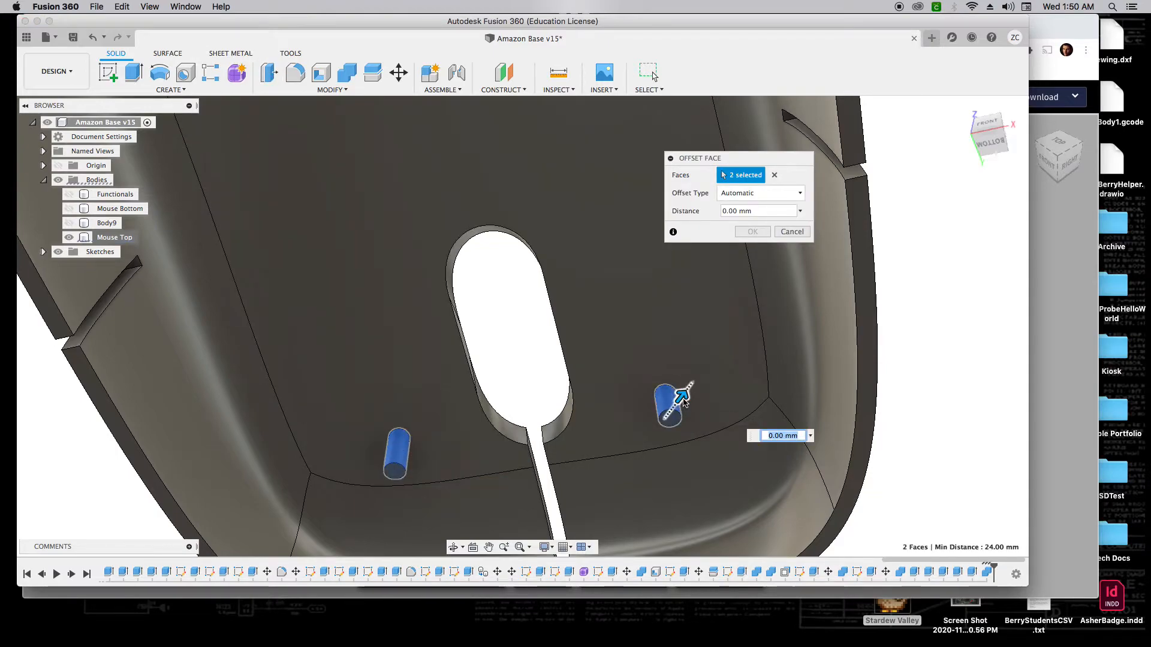
{"action": "left_click_drag", "start_coordinate": [691, 391], "coordinate": [693, 390]}
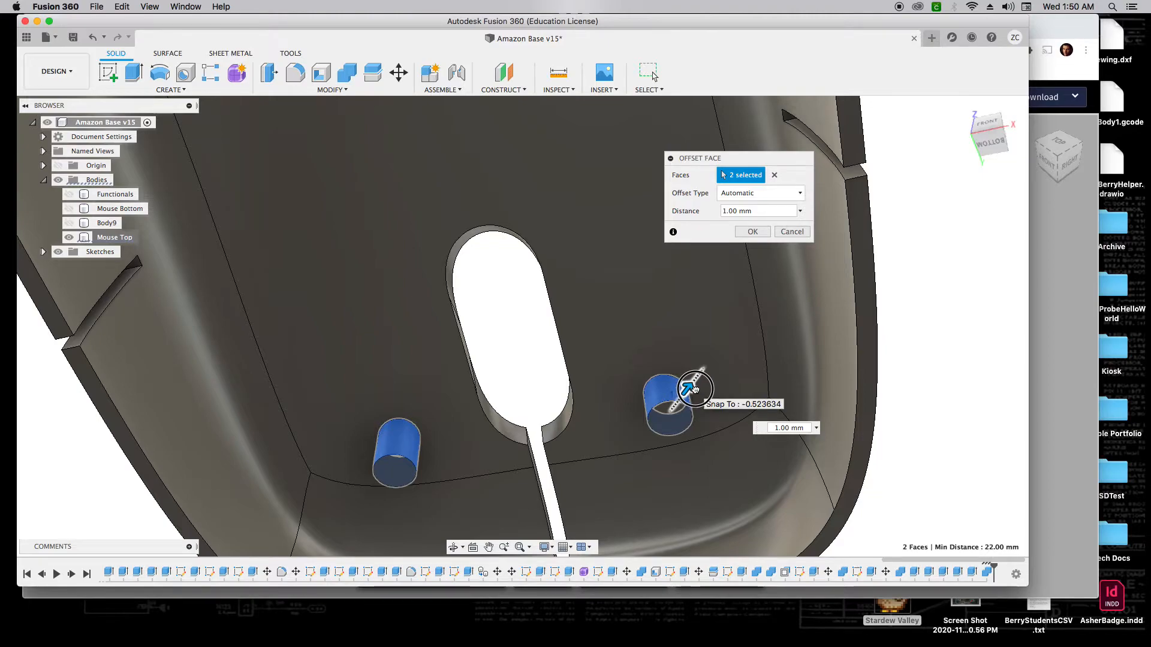
{"action": "left_click_drag", "start_coordinate": [697, 387], "coordinate": [688, 390]}
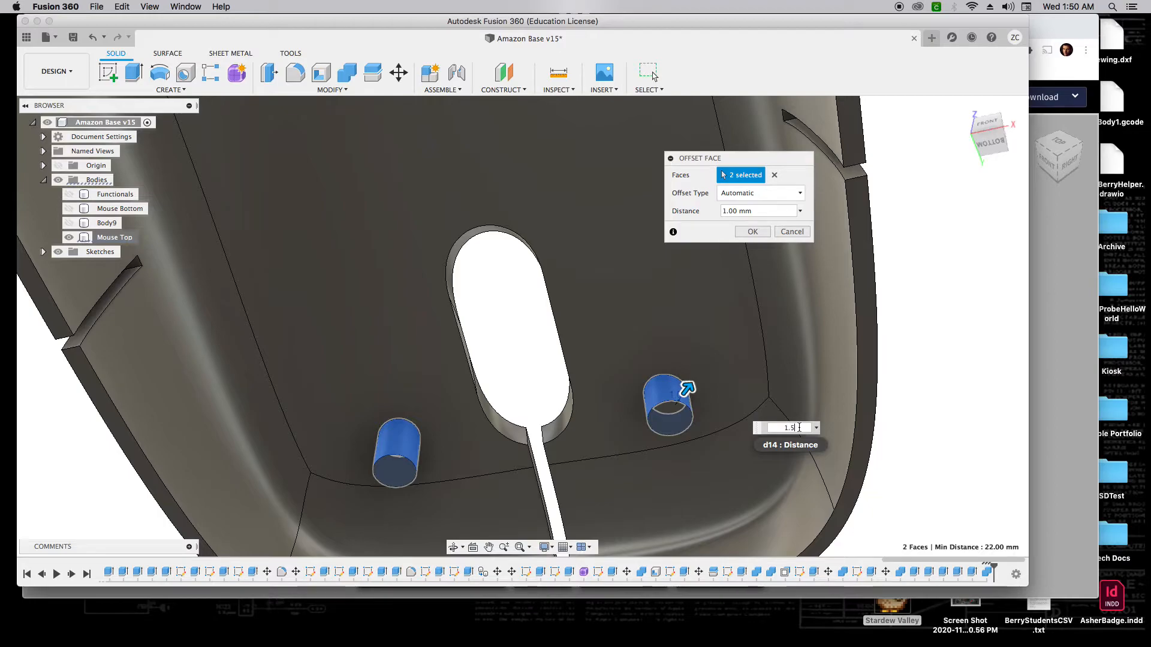
{"action": "type", "text": "1.5"}
{"action": "key", "text": "Return"}
{"action": "key", "text": "Return"}
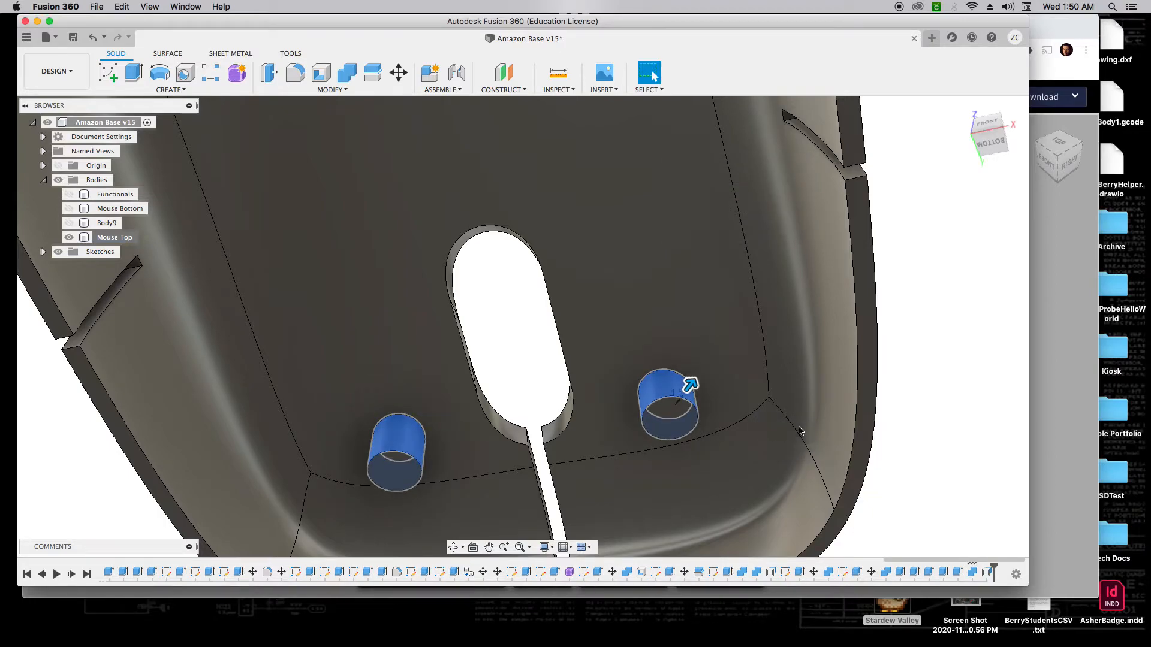
Step: Show the Functionals body and check from below how the thickened pins meet the switches
{"action": "left_click_drag", "start_coordinate": [1000, 138], "coordinate": [911, 163]}
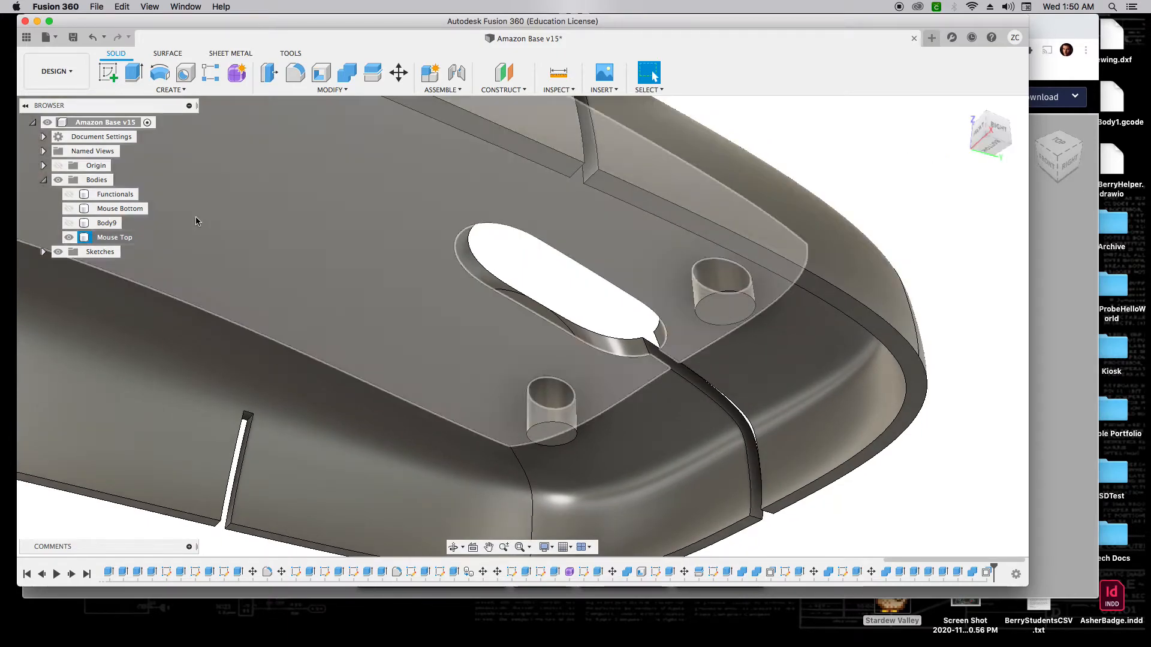
{"action": "left_click", "coordinate": [69, 194]}
{"action": "left_click", "coordinate": [934, 177]}
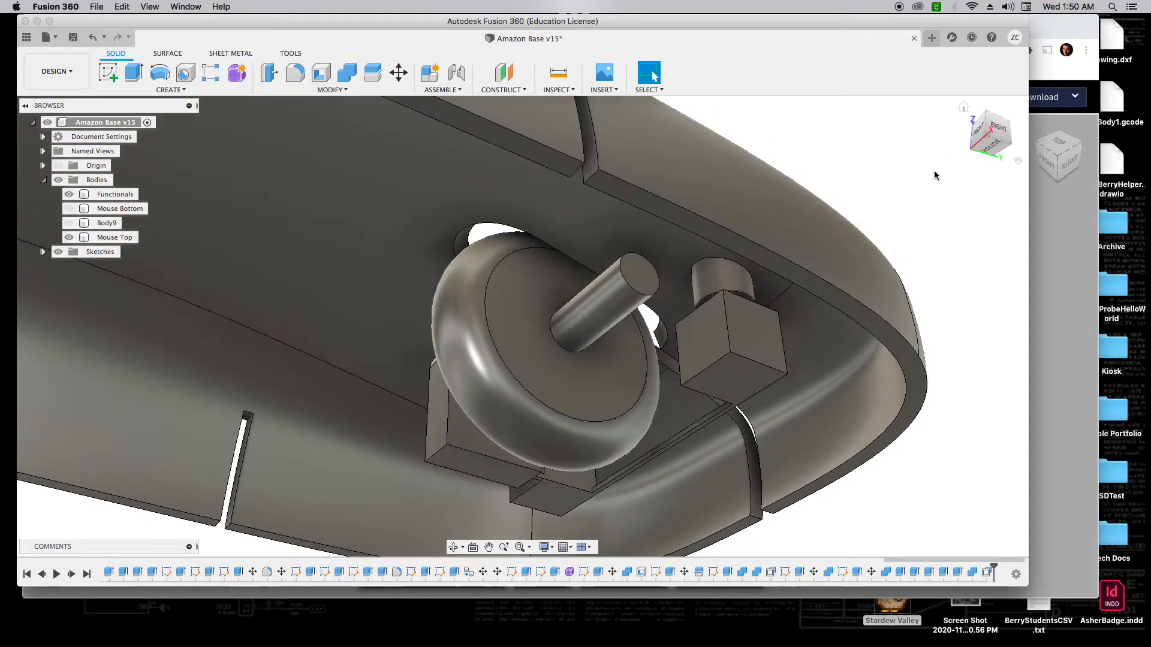
{"action": "mouse_move", "coordinate": [986, 149]}
{"action": "left_mouse_down"}
{"action": "mouse_move", "coordinate": [863, 203]}
{"action": "mouse_move", "coordinate": [858, 190]}
{"action": "mouse_move", "coordinate": [937, 299]}
{"action": "left_mouse_up"}
Step: Make Mouse Top 50% opaque and examine from the side how the pins line up with the switches
{"action": "right_click", "coordinate": [115, 238]}
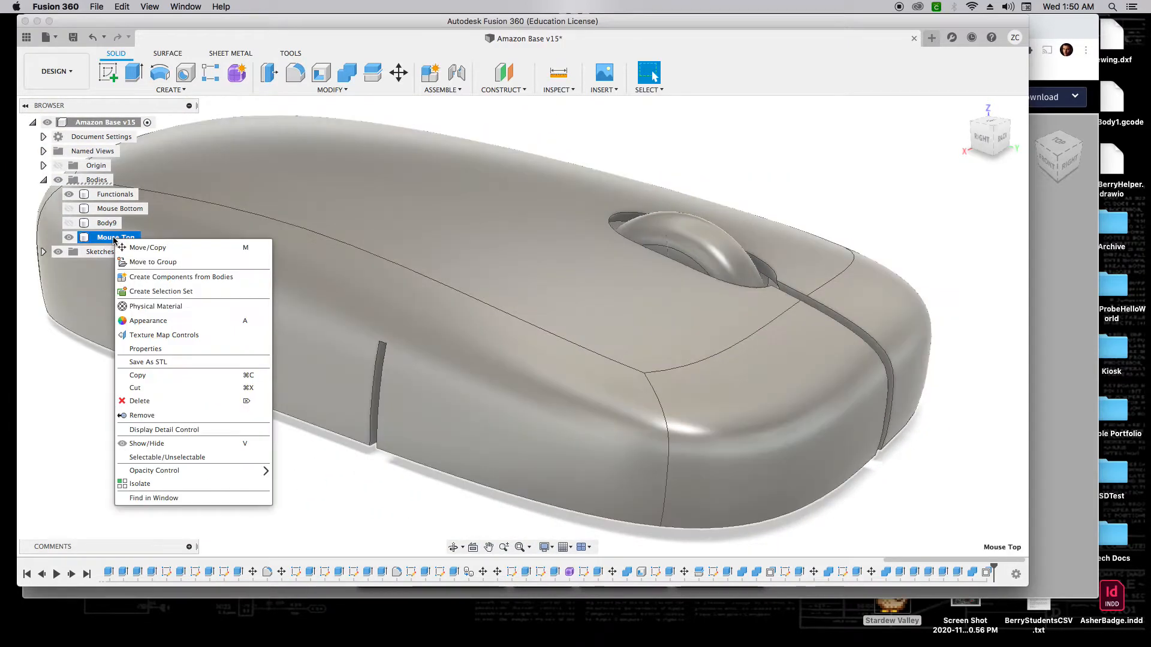
{"action": "mouse_move", "coordinate": [235, 476]}
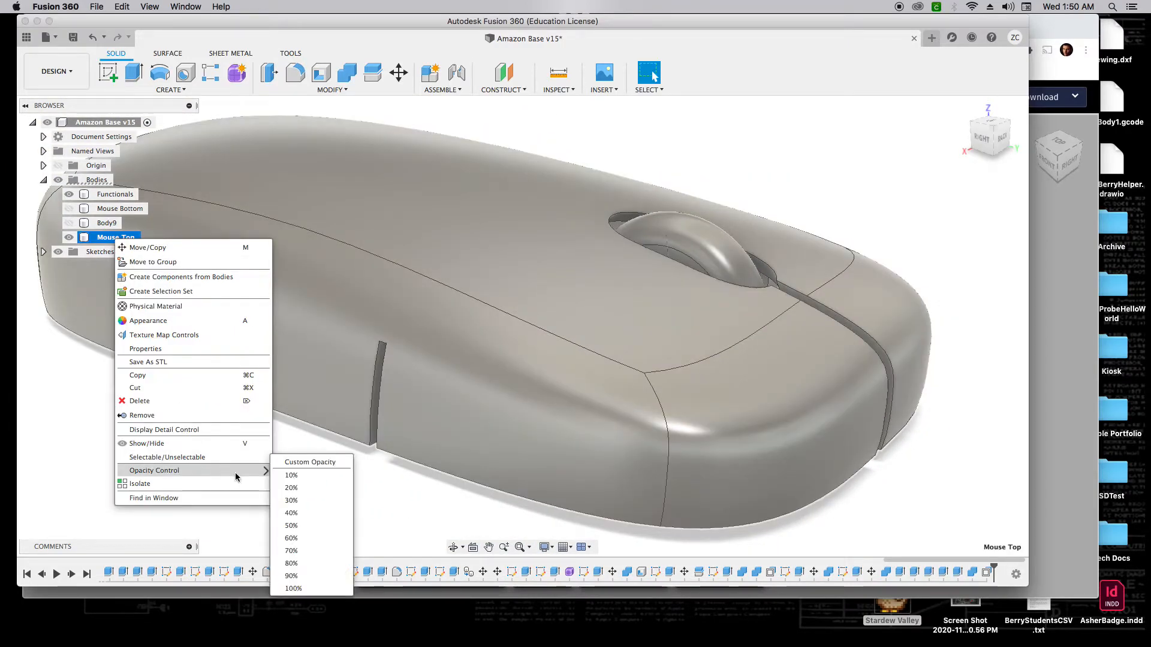
{"action": "left_click", "coordinate": [325, 526]}
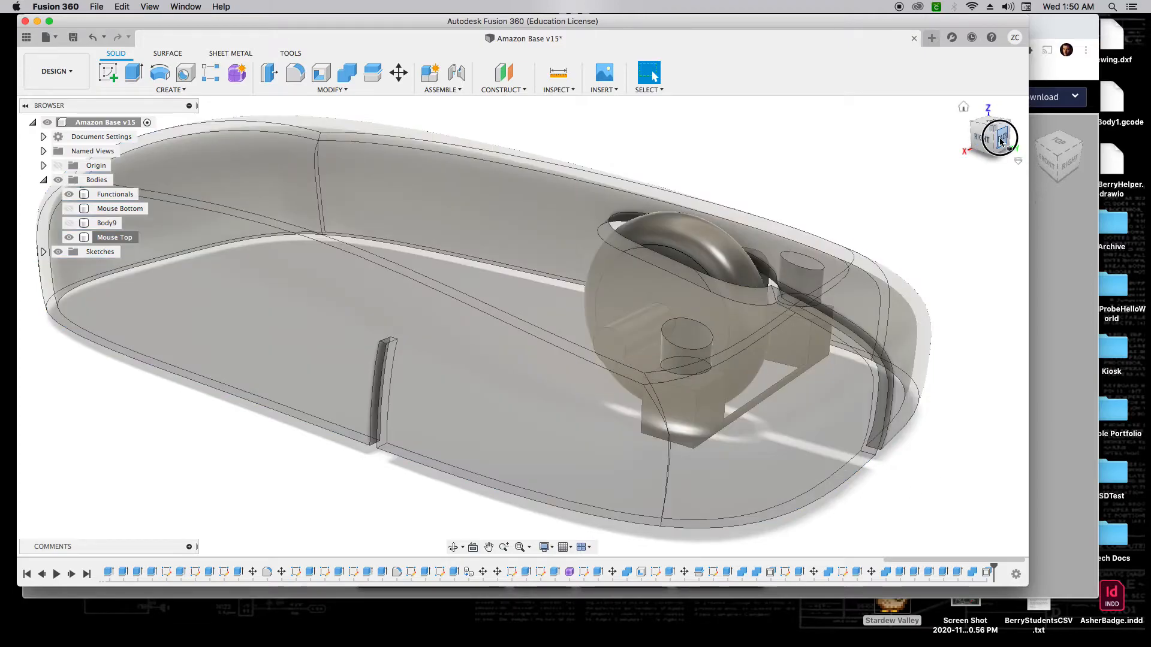
{"action": "left_click", "coordinate": [1000, 141]}
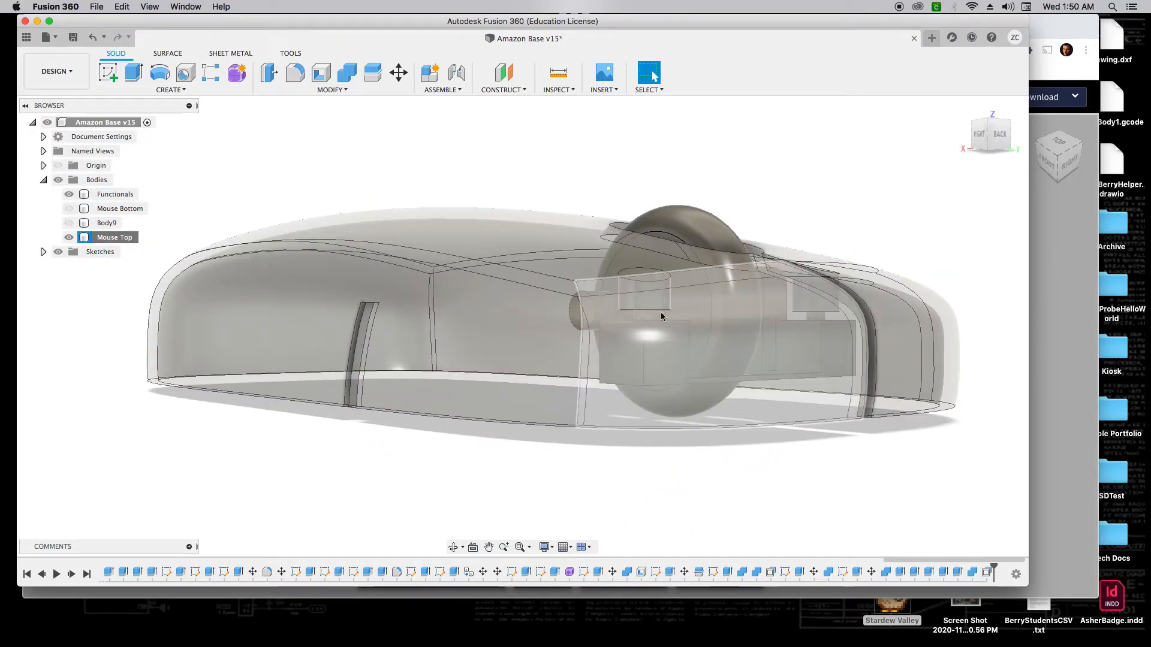
{"action": "left_click", "coordinate": [982, 145]}
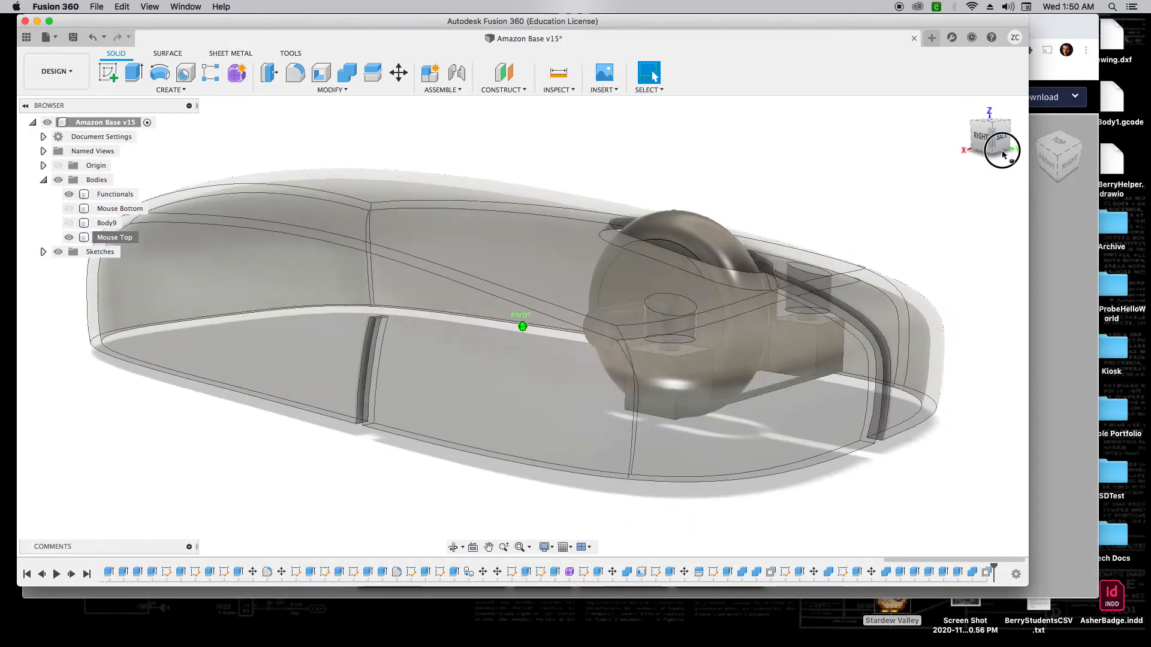
Step: Set Mouse Top to 100% opacity and show the Mouse Bottom body
{"action": "right_click", "coordinate": [106, 239]}
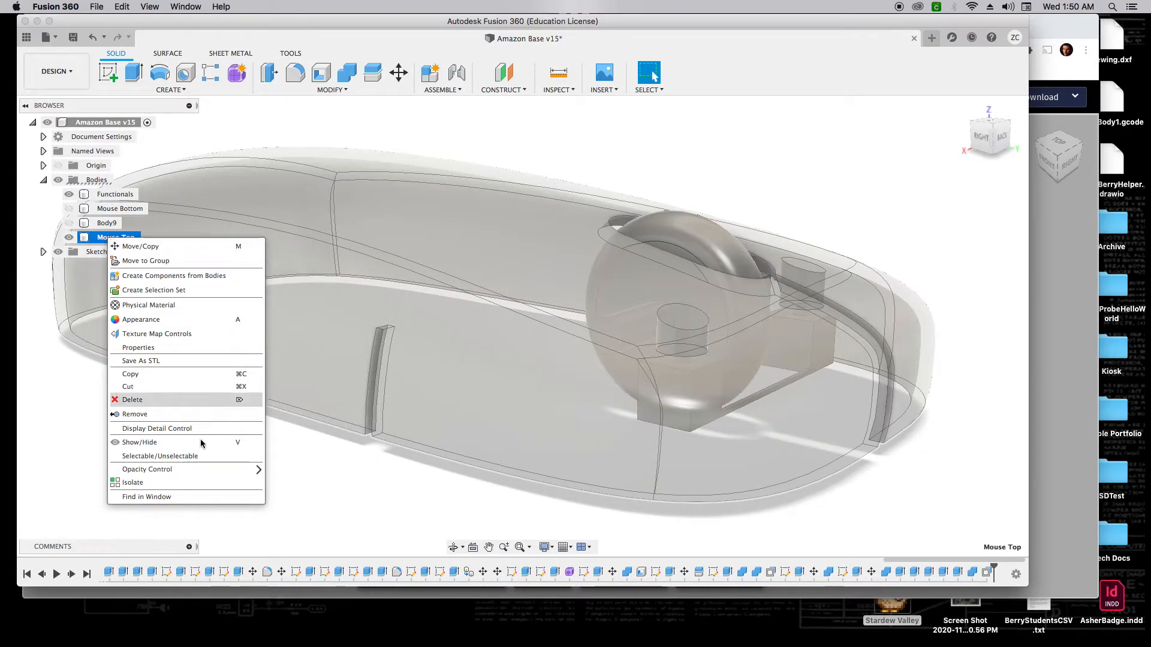
{"action": "mouse_move", "coordinate": [219, 469]}
{"action": "left_click", "coordinate": [300, 589]}
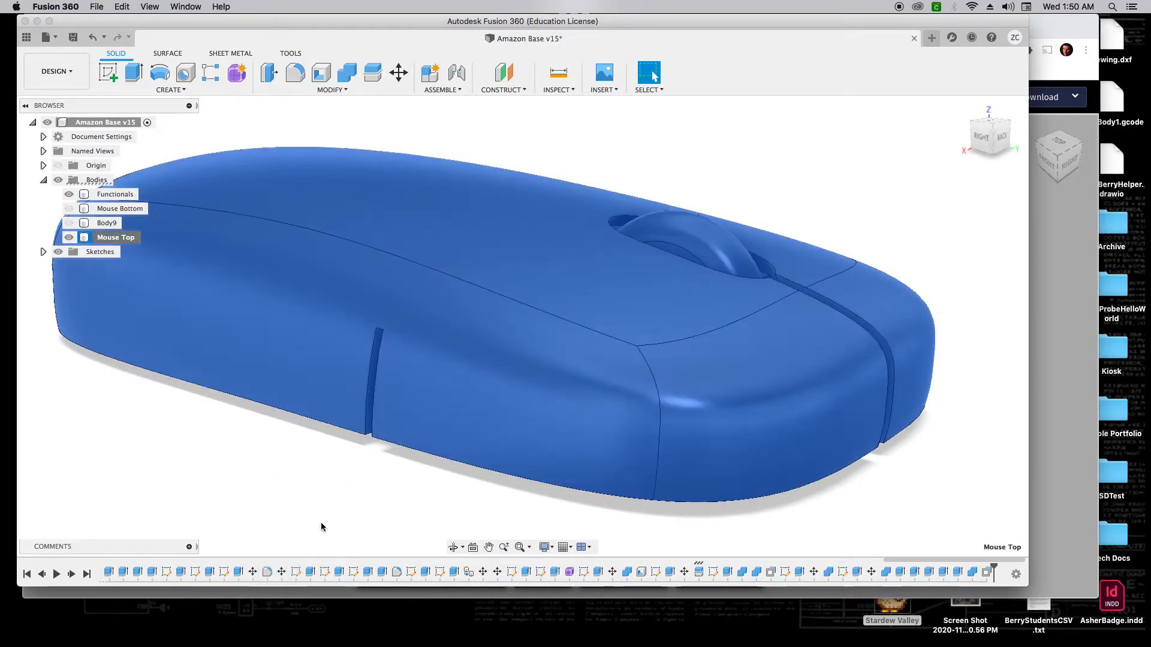
{"action": "left_click", "coordinate": [253, 502]}
{"action": "scroll", "coordinate": [152, 341], "scroll_direction": "down", "scroll_amount": 5}
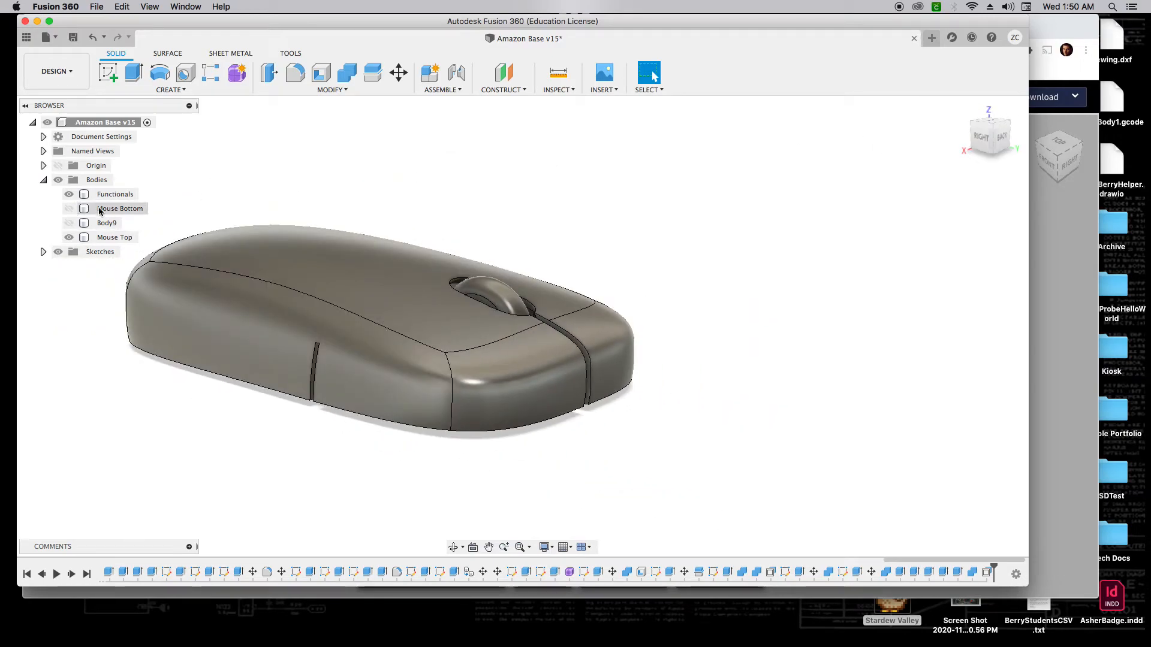
{"action": "left_click", "coordinate": [69, 209]}
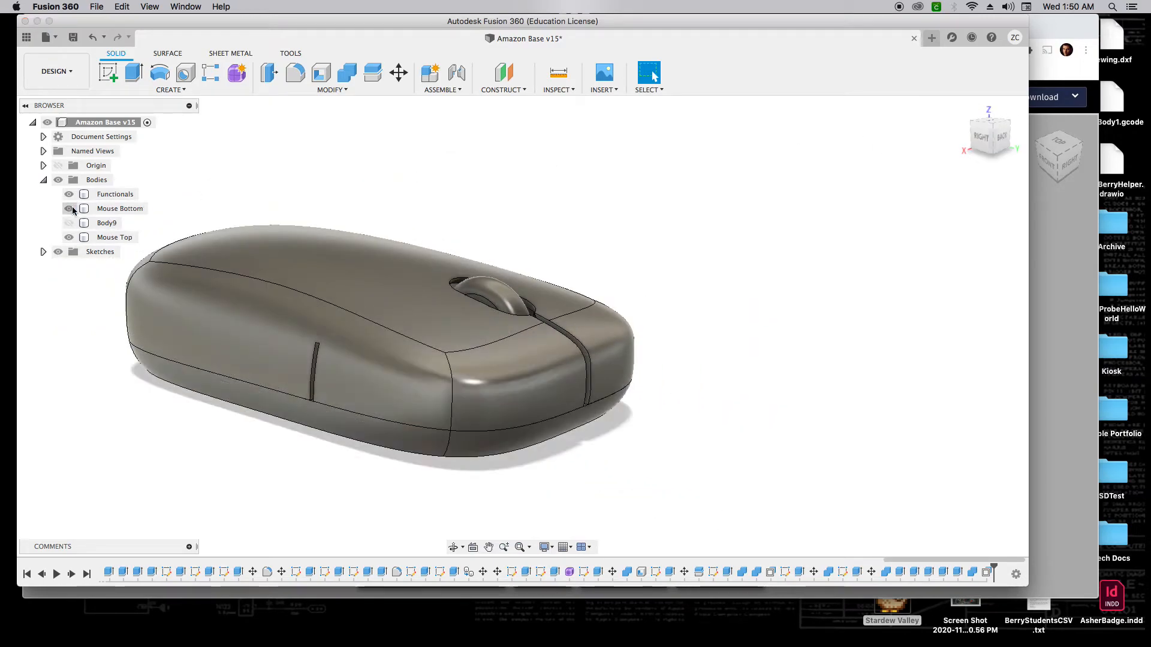
Step: Examine the button split and shell seam at the back of the assembled mouse, and return to the home view
{"action": "left_click", "coordinate": [1001, 140]}
{"action": "left_click", "coordinate": [529, 400]}
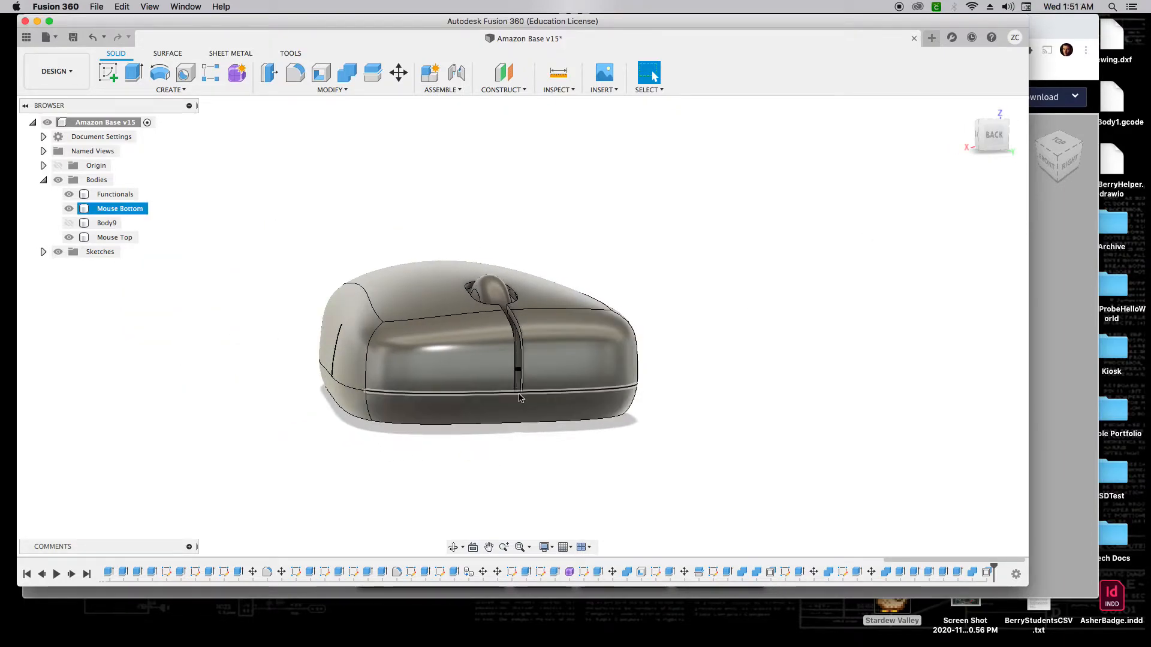
{"action": "scroll", "coordinate": [528, 402], "scroll_direction": "up", "scroll_amount": 6}
{"action": "left_click", "coordinate": [971, 175]}
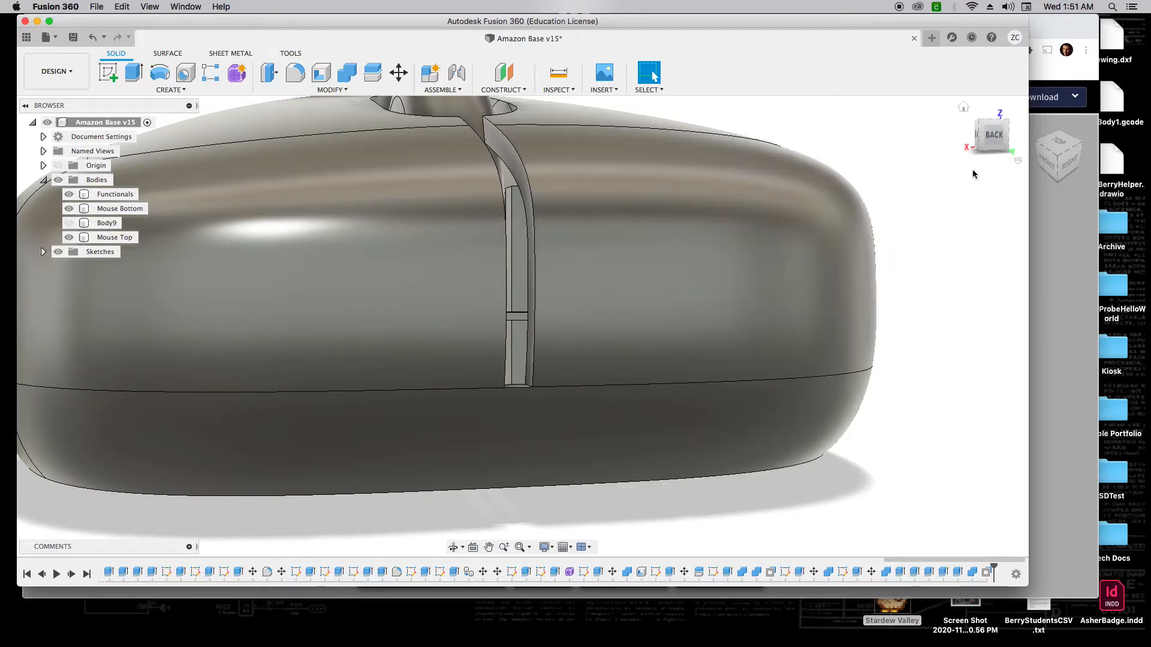
{"action": "left_click", "coordinate": [1003, 135]}
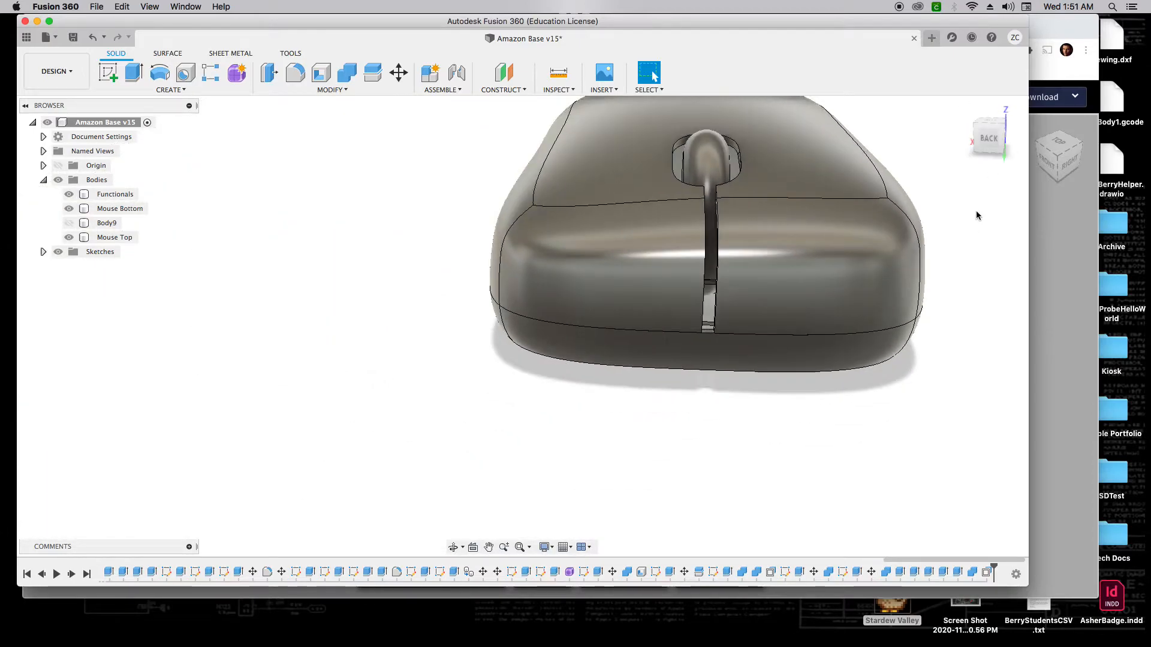
{"action": "left_click_drag", "start_coordinate": [990, 145], "coordinate": [1022, 132]}
{"action": "middle_click_drag", "start_coordinate": [1022, 132], "coordinate": [968, 110], "text": "shift"}
{"action": "left_click", "coordinate": [965, 108]}
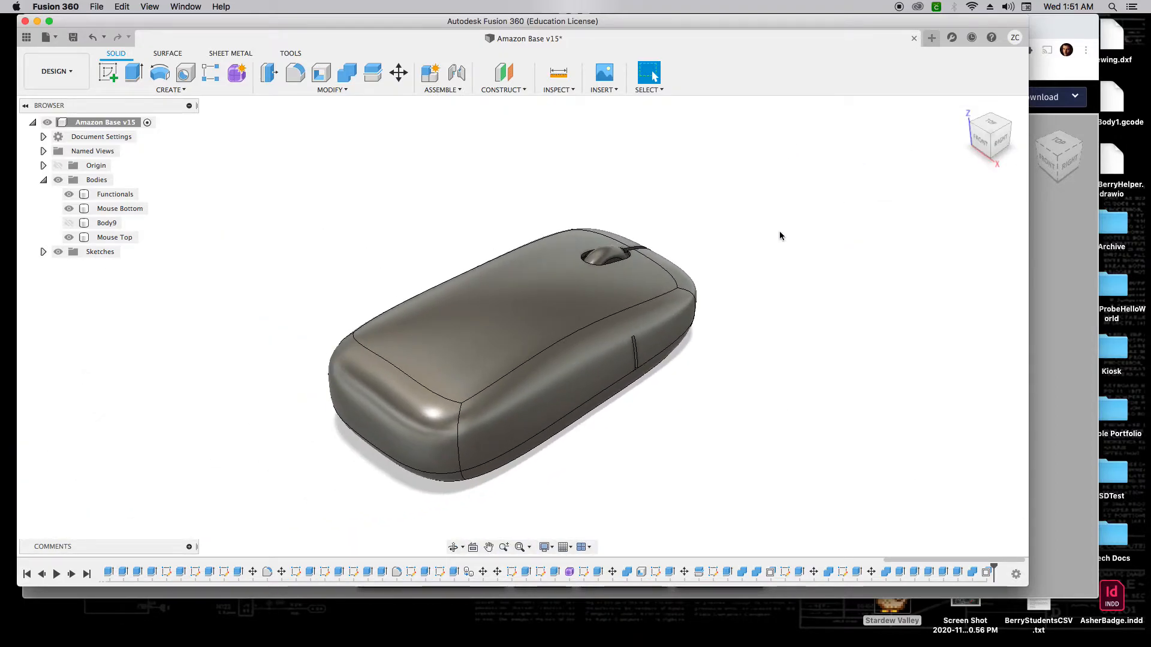
Step: Start a new sketch
{"action": "key", "text": "s"}
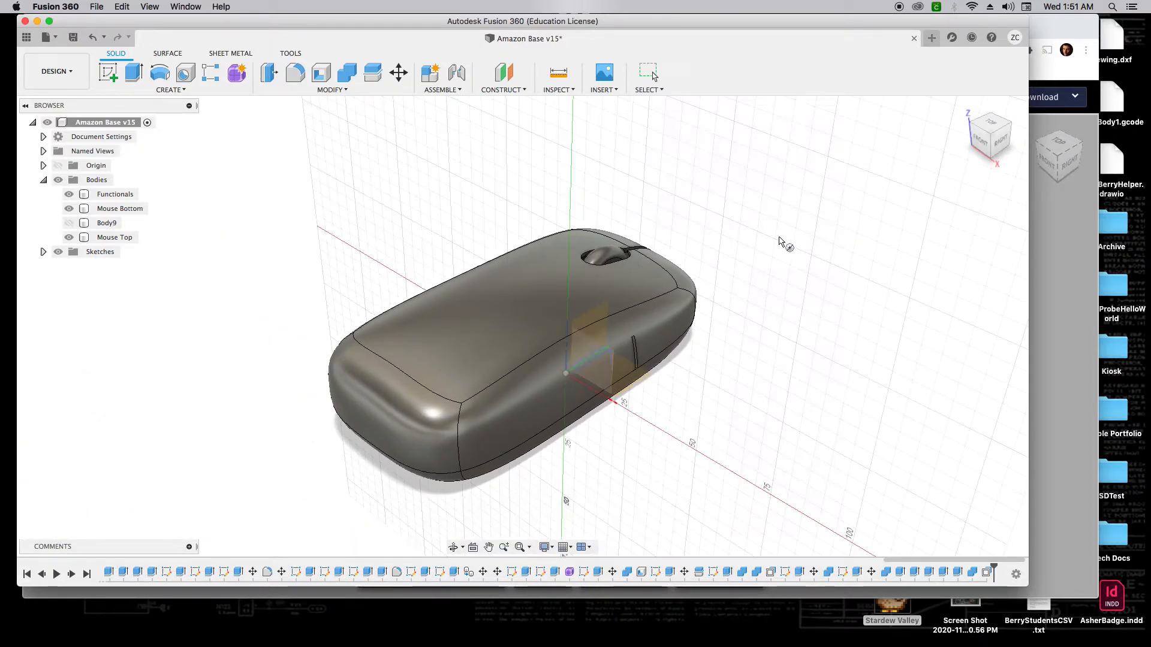
Step: Sketch a small circle beside the mouse, on the vertical XZ plane near the X axis
{"action": "left_click", "coordinate": [598, 378]}
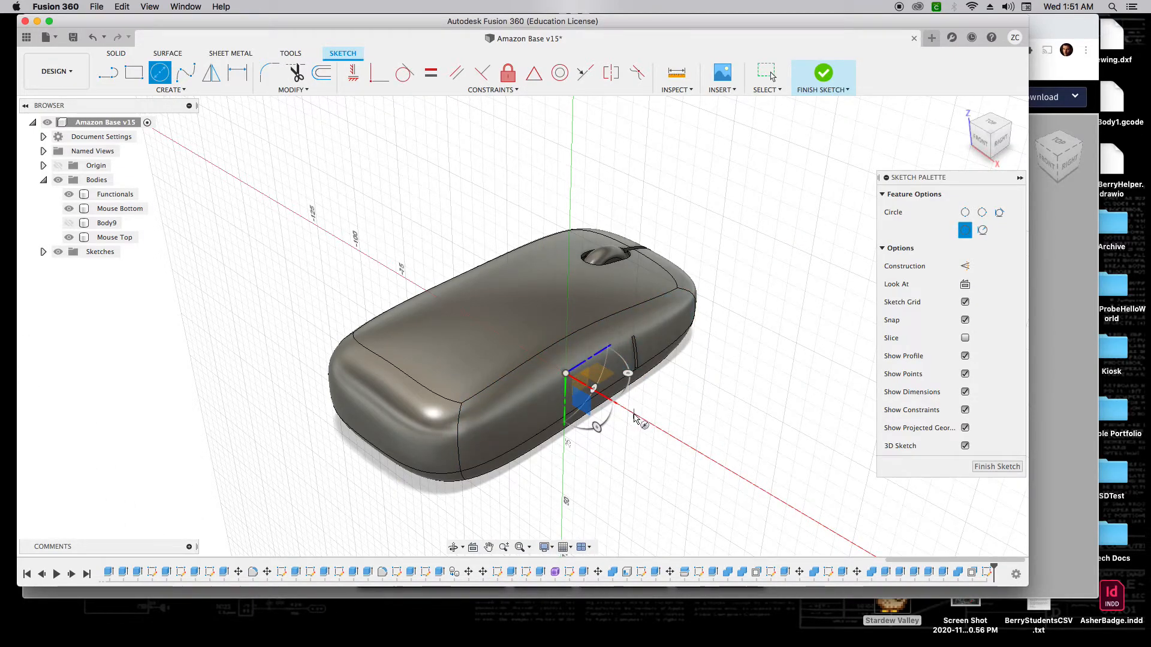
{"action": "left_click", "coordinate": [636, 414]}
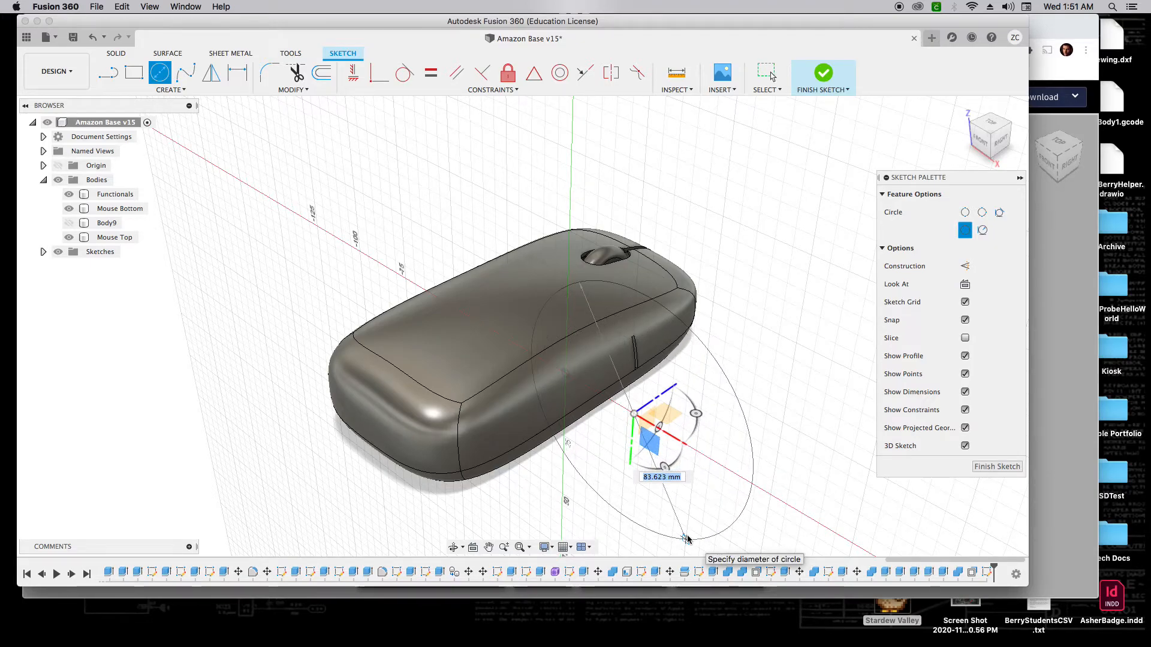
{"action": "key", "text": "Return"}
{"action": "scroll", "coordinate": [629, 406], "scroll_direction": "up", "scroll_amount": 5}
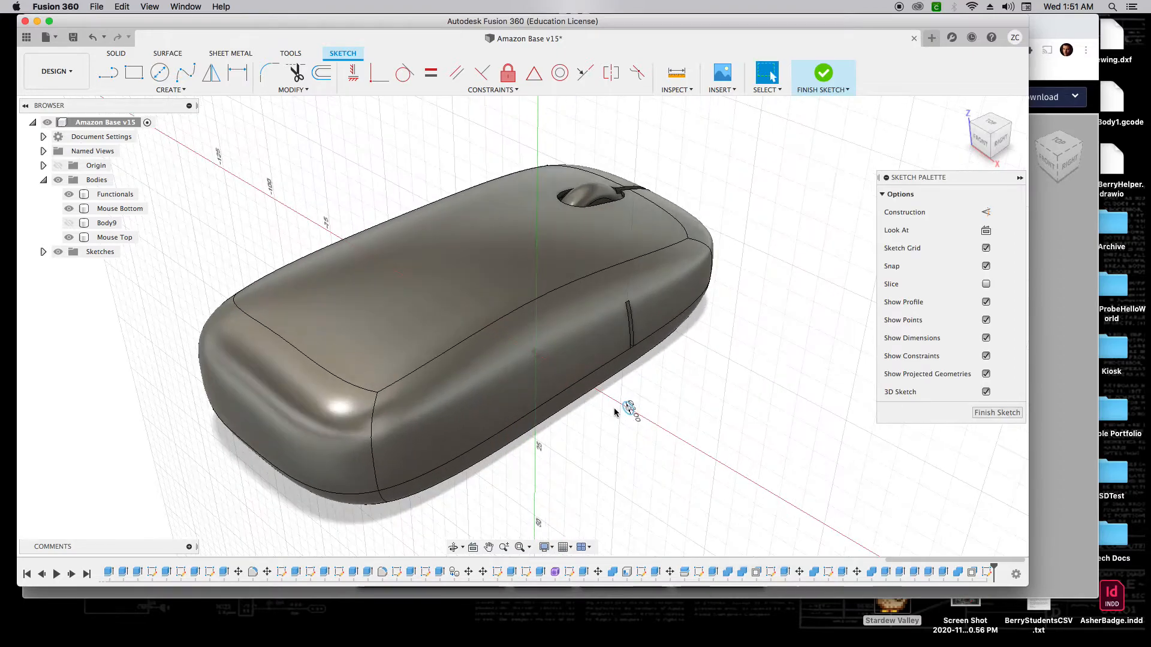
Step: Extrude the small circle 16 mm as a new body
{"action": "key", "text": "e"}
{"action": "left_click", "coordinate": [648, 413]}
{"action": "left_click_drag", "start_coordinate": [657, 400], "coordinate": [818, 340]}
{"action": "key", "text": "Return"}
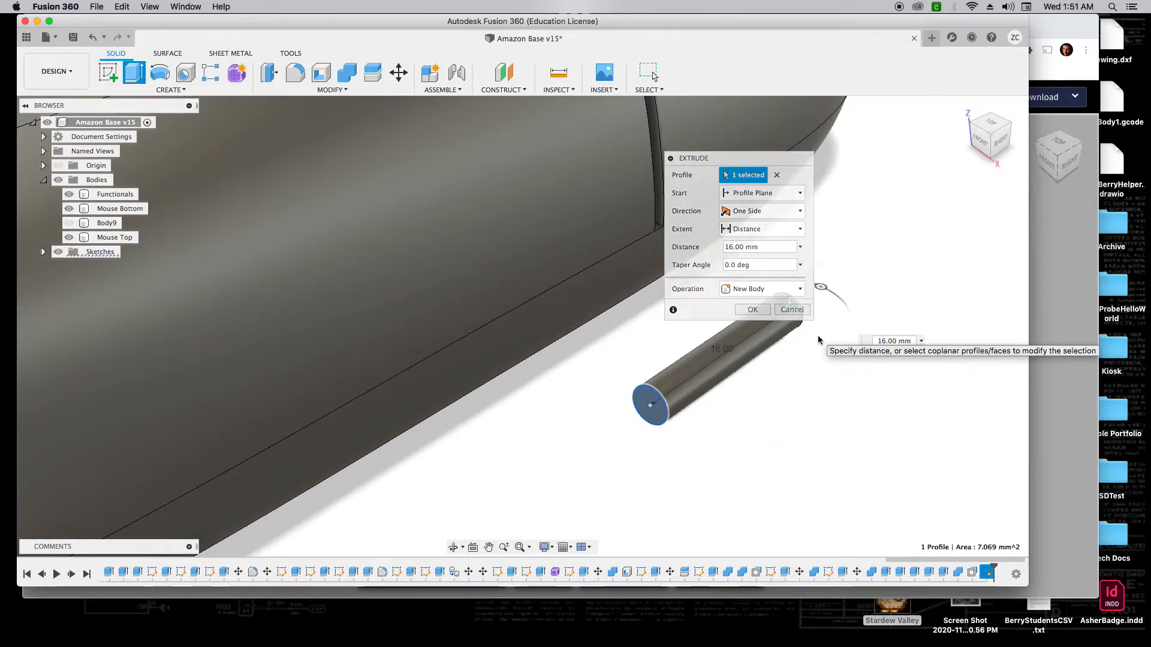
{"action": "scroll", "coordinate": [811, 346], "scroll_direction": "down", "scroll_amount": 5}
{"action": "scroll", "coordinate": [804, 356], "scroll_direction": "down", "scroll_amount": 1}
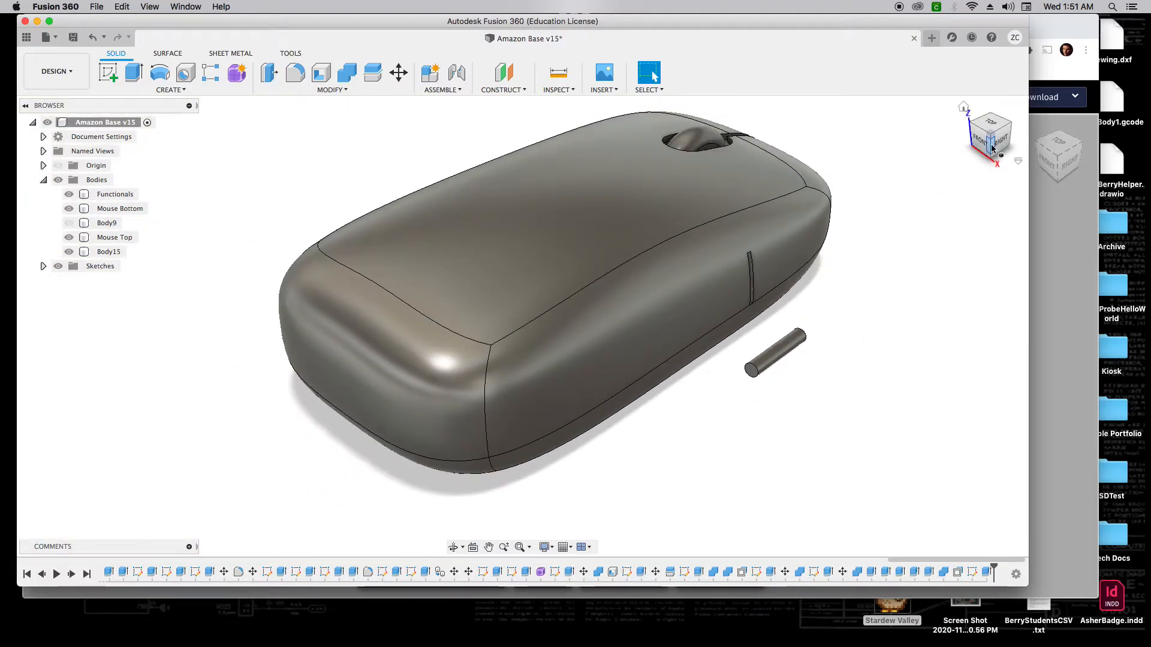
Step: Move the cylinder body 34 mm along Y toward the mouse's scroll-wheel end
{"action": "left_click_drag", "start_coordinate": [951, 154], "coordinate": [787, 123]}
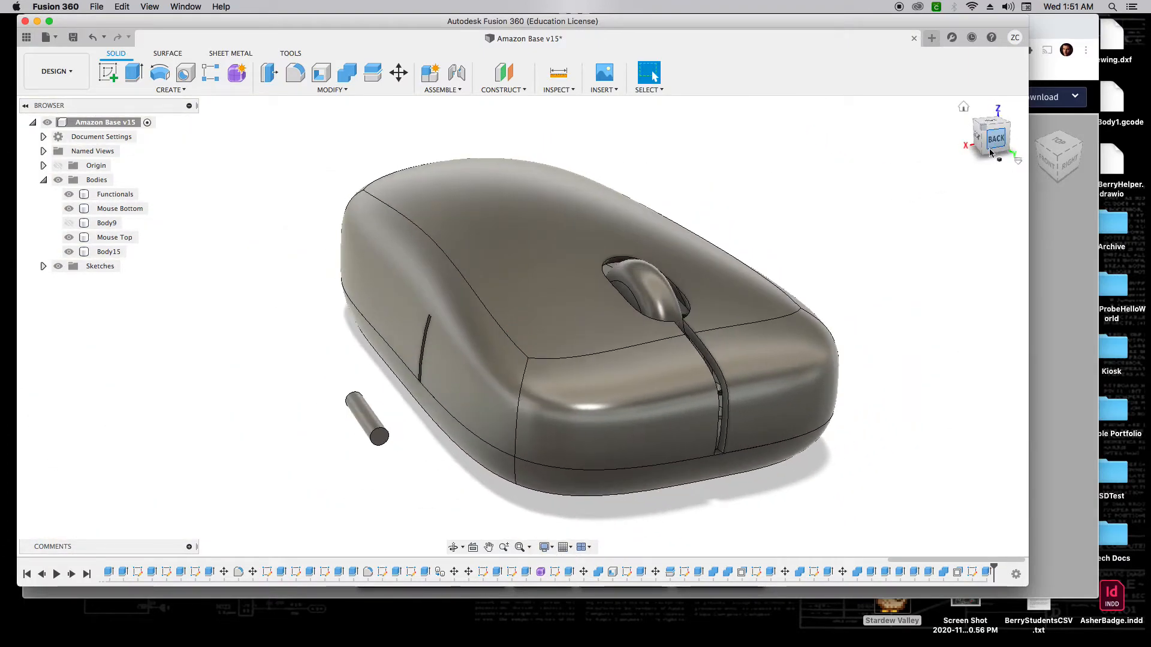
{"action": "left_click", "coordinate": [997, 141]}
{"action": "left_click_drag", "start_coordinate": [993, 142], "coordinate": [1001, 146]}
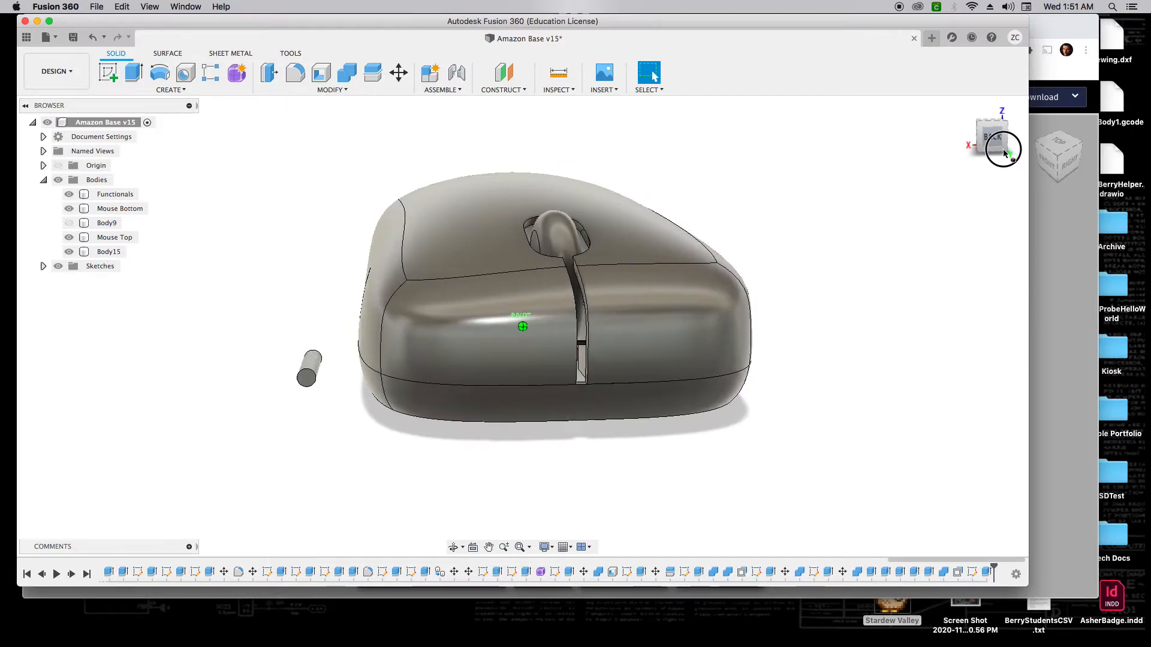
{"action": "left_click", "coordinate": [108, 252]}
{"action": "key", "text": "m"}
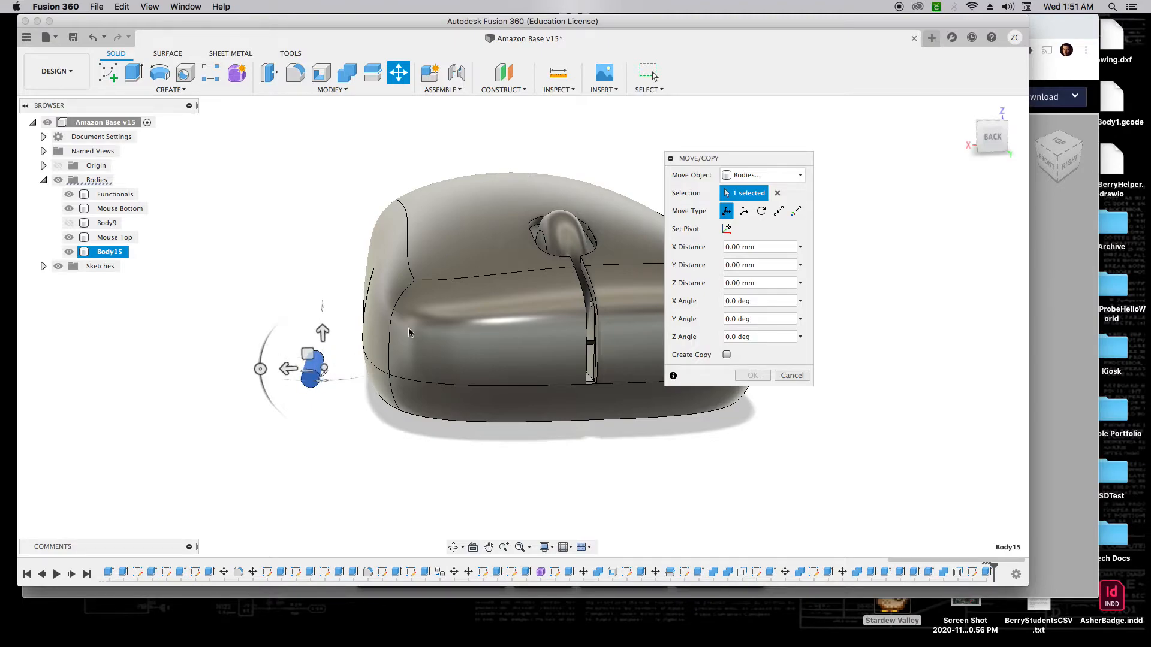
{"action": "left_click_drag", "start_coordinate": [985, 134], "coordinate": [978, 148]}
{"action": "left_click_drag", "start_coordinate": [307, 420], "coordinate": [298, 527]}
Step: Shift the cylinder sideways in X to the mouse's center slot and raise it 10 mm in Z
{"action": "scroll", "coordinate": [297, 522], "scroll_direction": "down", "scroll_amount": 3}
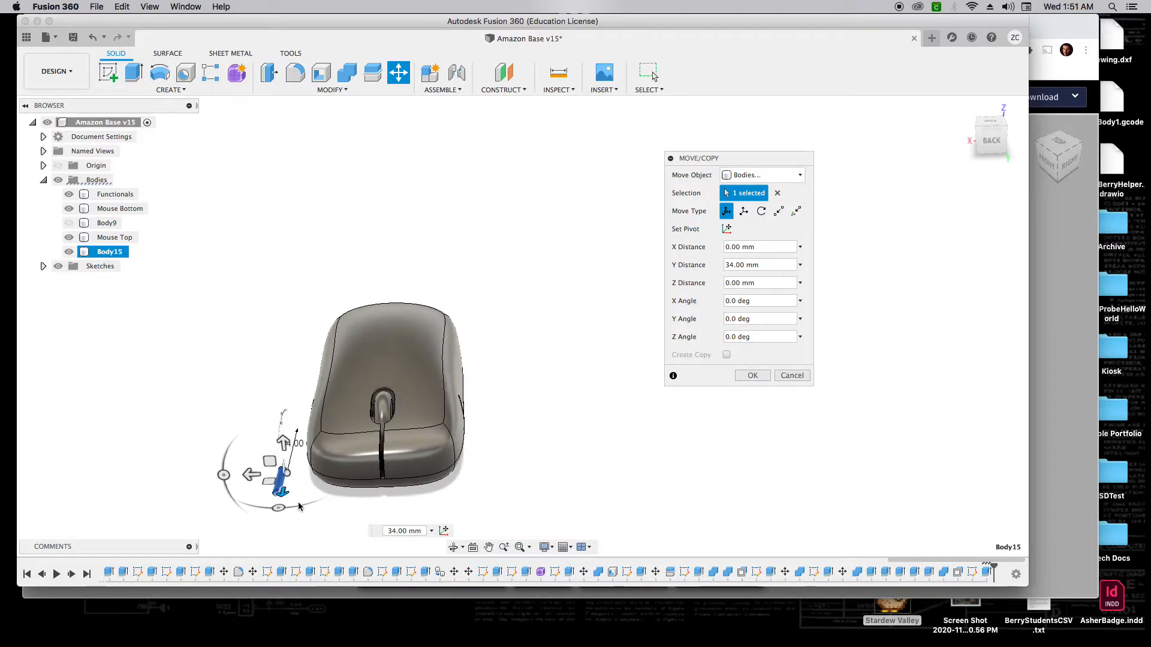
{"action": "left_click_drag", "start_coordinate": [281, 495], "coordinate": [385, 524]}
{"action": "left_click_drag", "start_coordinate": [389, 476], "coordinate": [389, 453]}
{"action": "scroll", "coordinate": [385, 489], "scroll_direction": "up", "scroll_amount": 10}
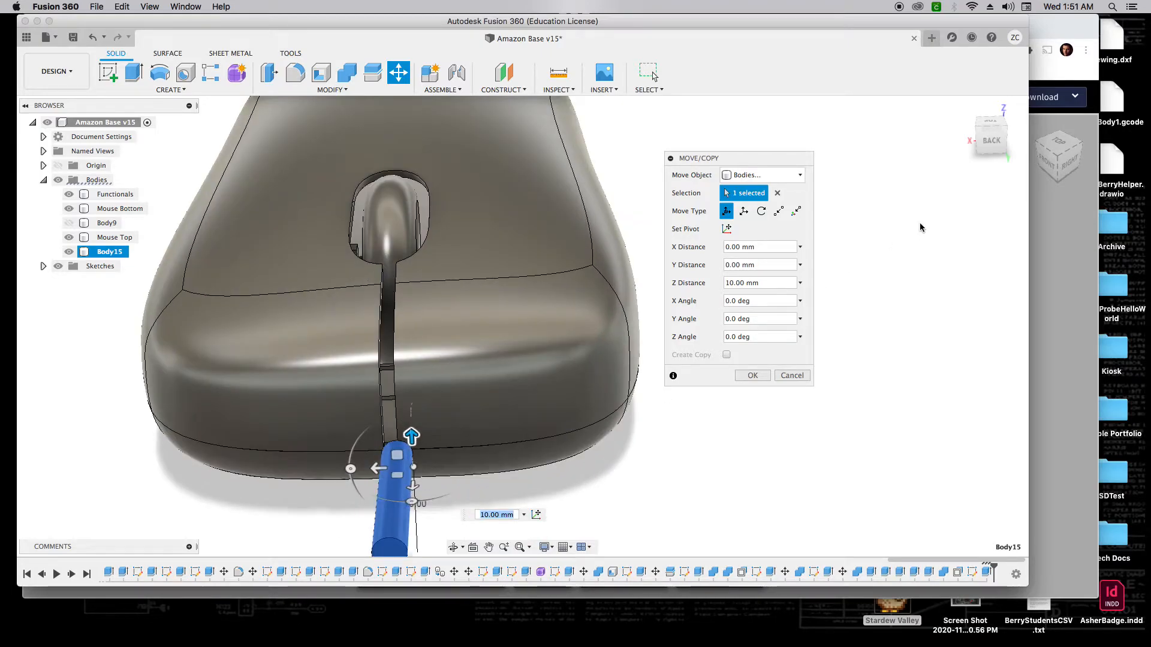
Step: Nudge the cylinder in X into line with the slot and lower it 4 mm in Z
{"action": "mouse_move", "coordinate": [988, 149]}
{"action": "left_mouse_down"}
{"action": "mouse_move", "coordinate": [992, 130]}
{"action": "mouse_move", "coordinate": [1003, 144]}
{"action": "left_mouse_up"}
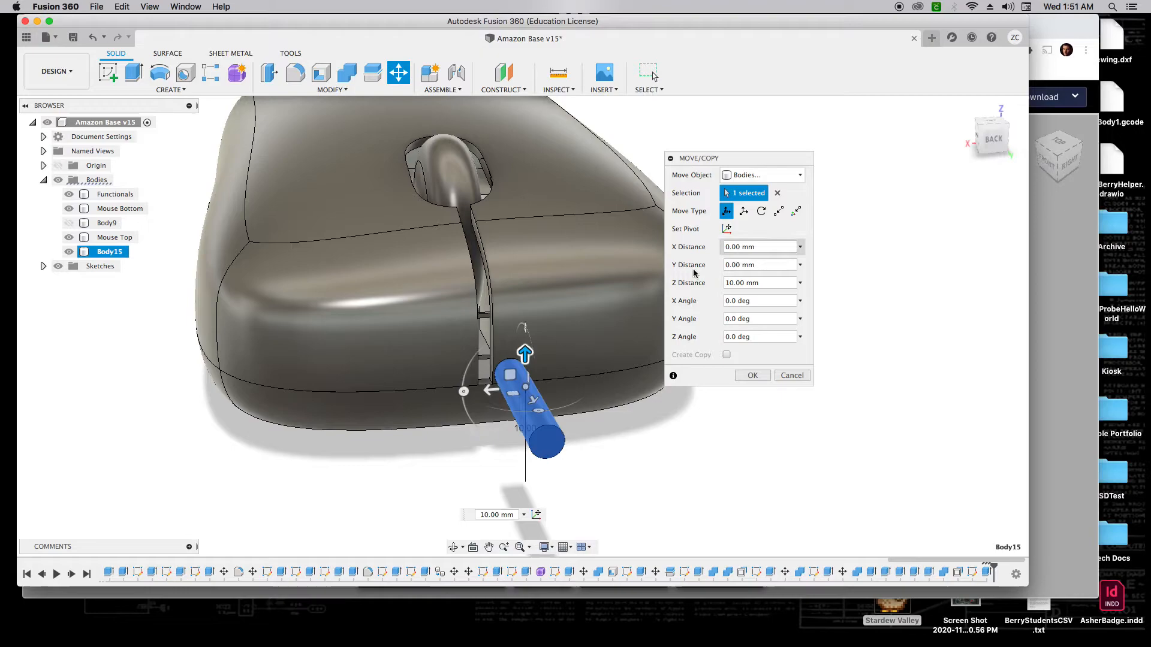
{"action": "left_click_drag", "start_coordinate": [525, 353], "coordinate": [525, 364]}
{"action": "left_click_drag", "start_coordinate": [494, 403], "coordinate": [463, 359]}
{"action": "left_click_drag", "start_coordinate": [492, 322], "coordinate": [492, 358]}
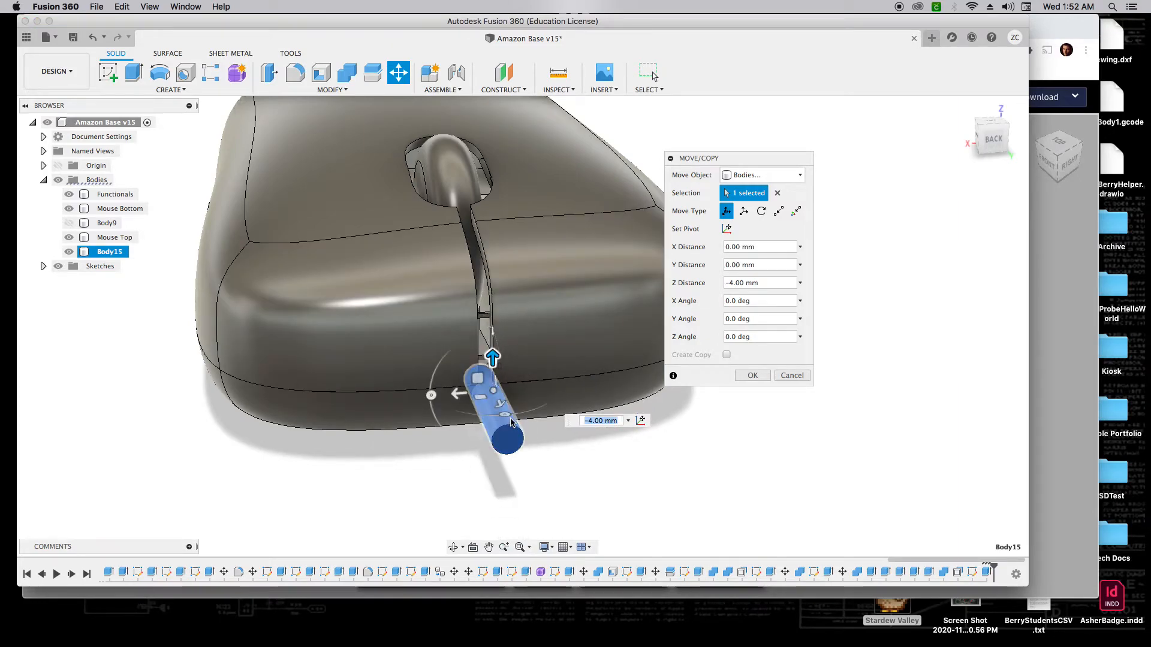
Step: Lower the cylinder a further 1 mm in Z below the slot
{"action": "scroll", "coordinate": [563, 376], "scroll_direction": "up", "scroll_amount": 5}
{"action": "left_click", "coordinate": [999, 142]}
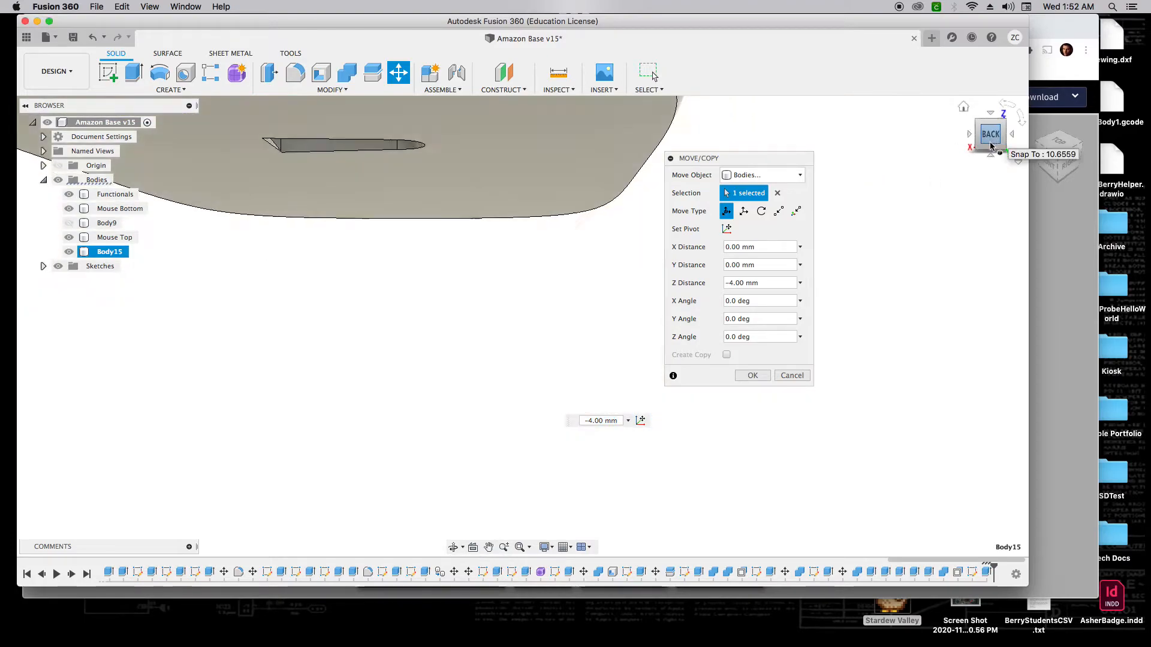
{"action": "scroll", "coordinate": [534, 141], "scroll_direction": "up", "scroll_amount": 5}
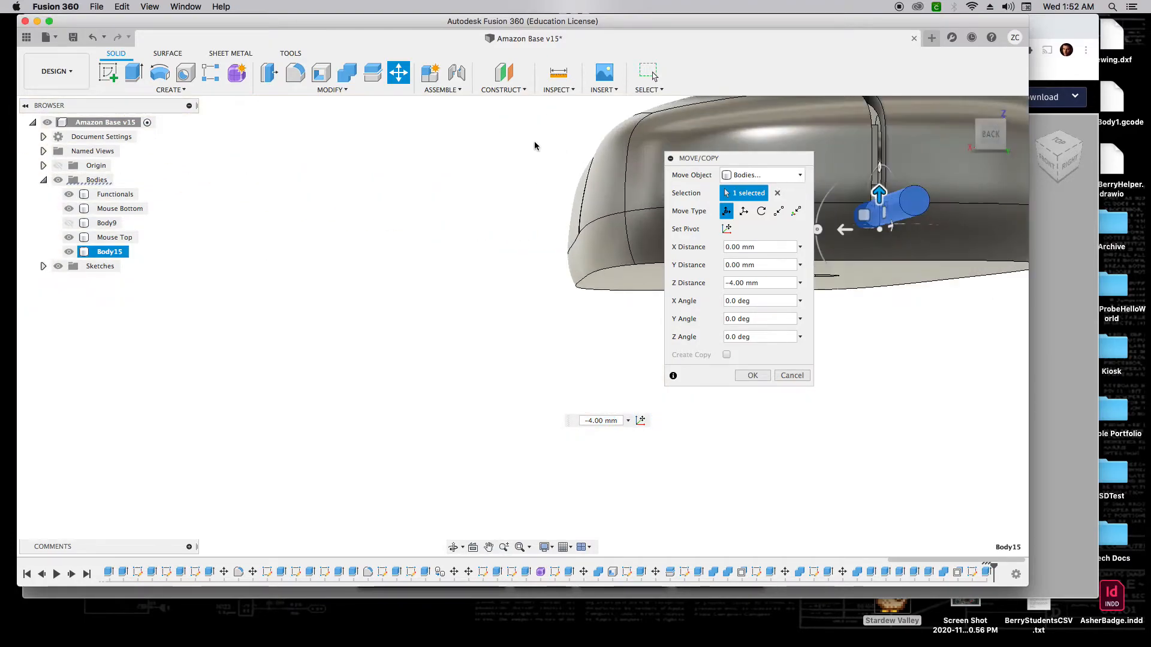
{"action": "scroll", "coordinate": [513, 153], "scroll_direction": "down", "scroll_amount": 2}
{"action": "left_click_drag", "start_coordinate": [754, 163], "coordinate": [406, 167]}
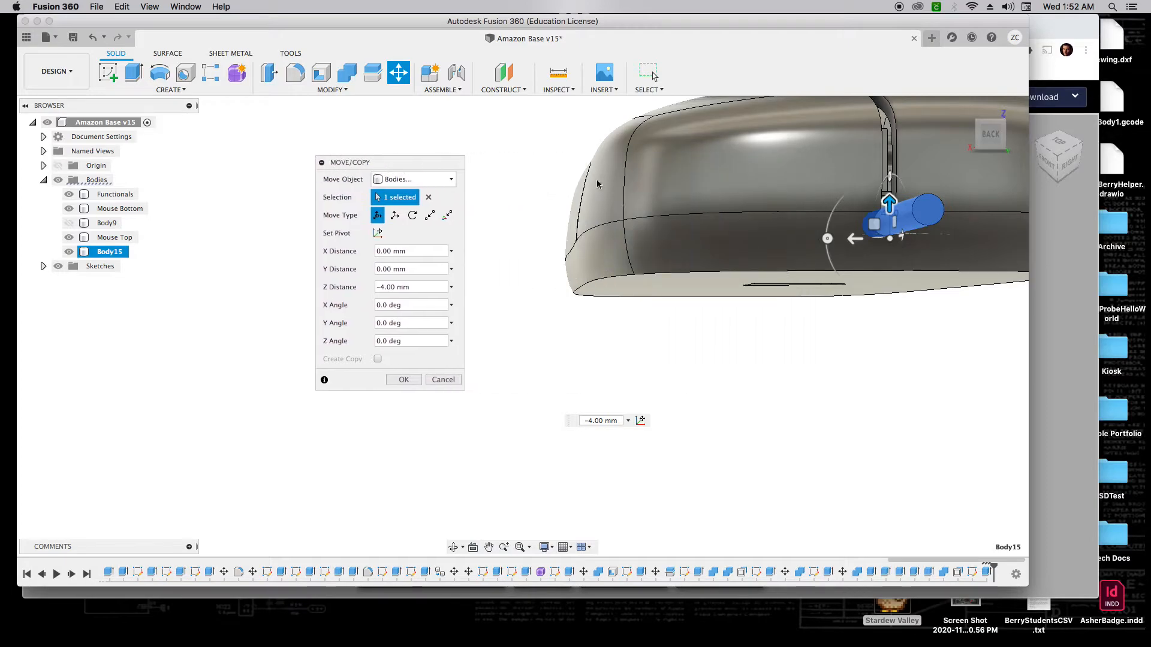
{"action": "mouse_move", "coordinate": [977, 145]}
{"action": "left_mouse_down"}
{"action": "mouse_move", "coordinate": [951, 148]}
{"action": "mouse_move", "coordinate": [960, 146]}
{"action": "left_mouse_up"}
{"action": "scroll", "coordinate": [719, 356], "scroll_direction": "down", "scroll_amount": 2}
{"action": "scroll", "coordinate": [720, 357], "scroll_direction": "up", "scroll_amount": 5}
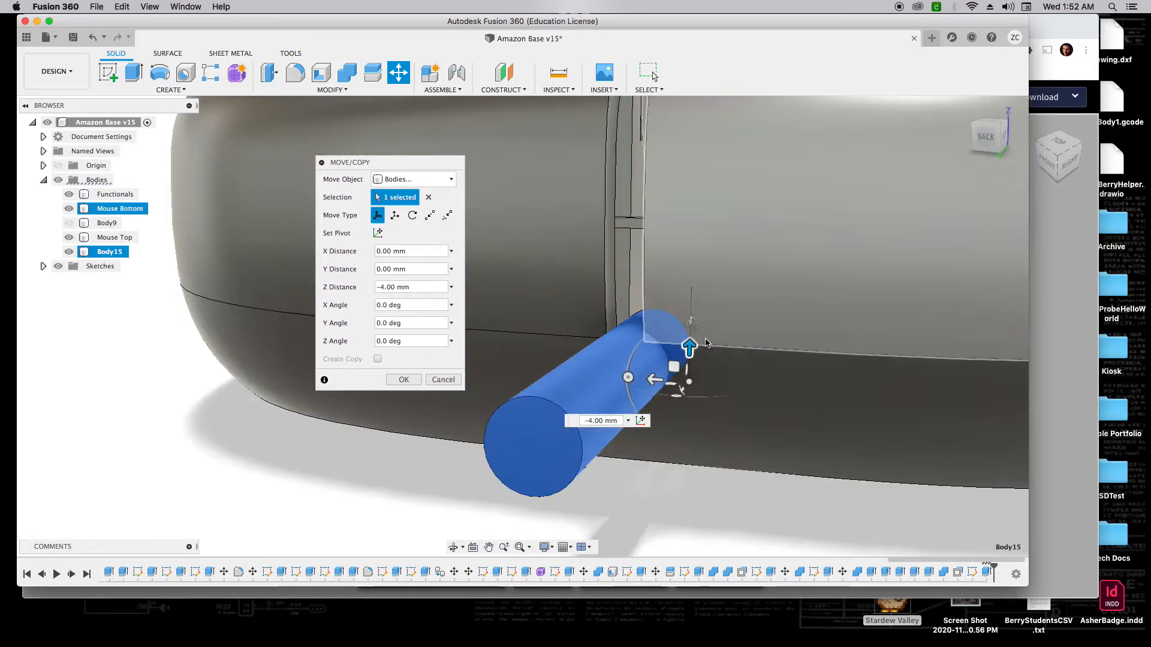
{"action": "left_click_drag", "start_coordinate": [1002, 144], "coordinate": [1006, 142]}
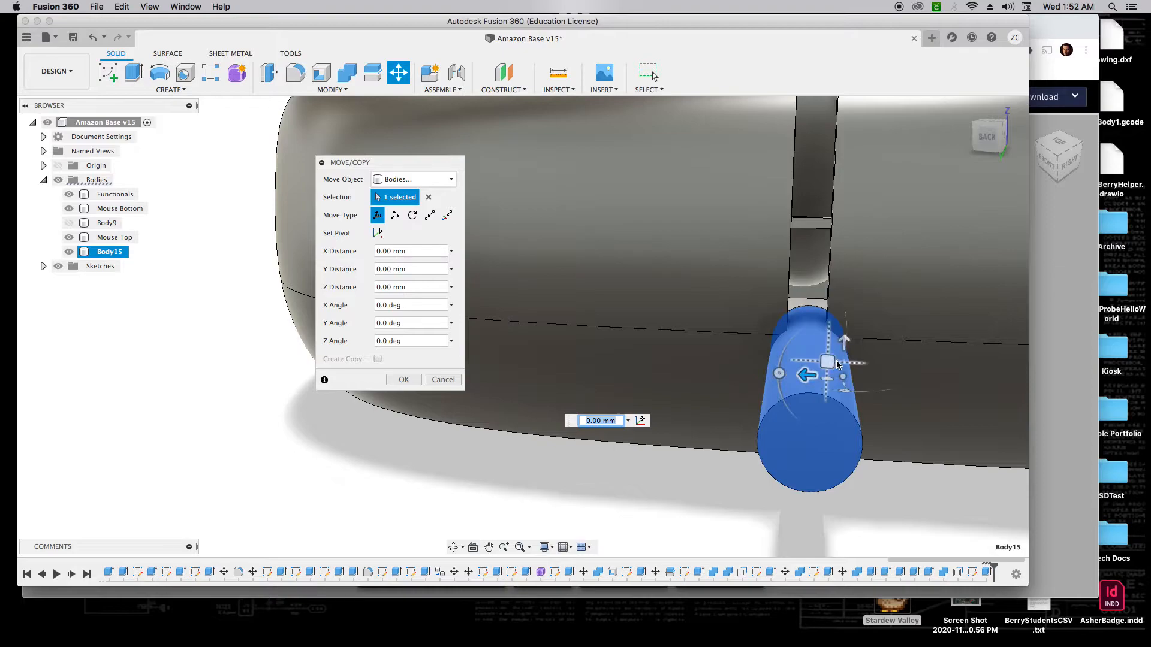
{"action": "left_click_drag", "start_coordinate": [845, 339], "coordinate": [846, 354]}
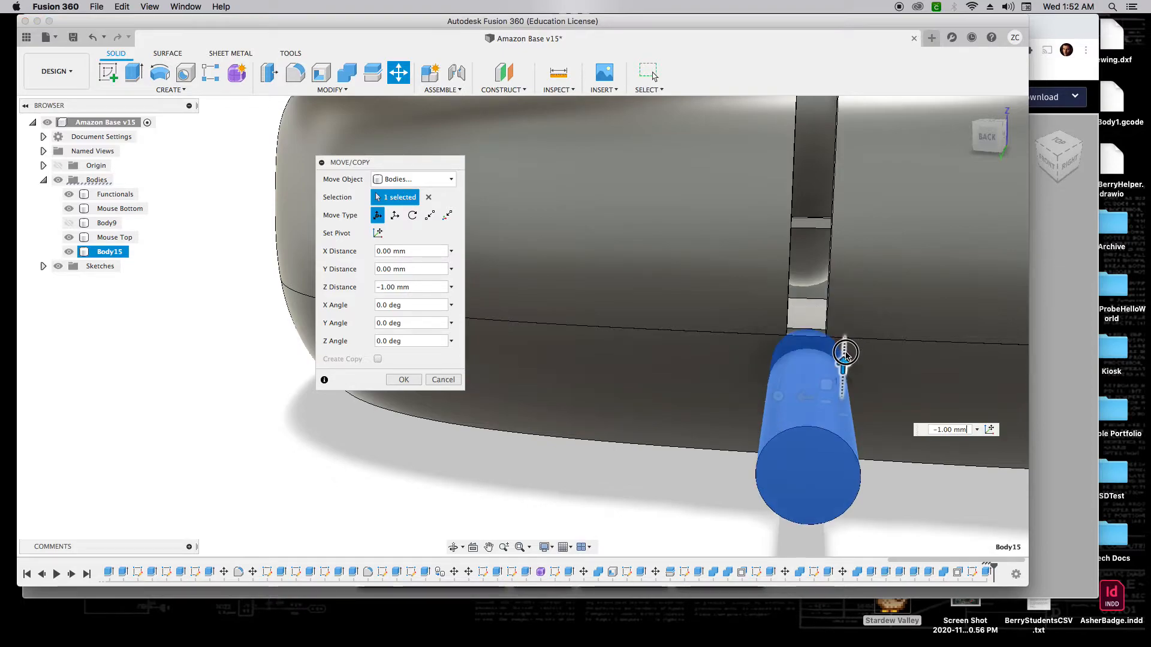
Step: Bring the cylinder's Z distance back to 0 mm at the slot's lower end and apply the move
{"action": "left_click", "coordinate": [988, 146]}
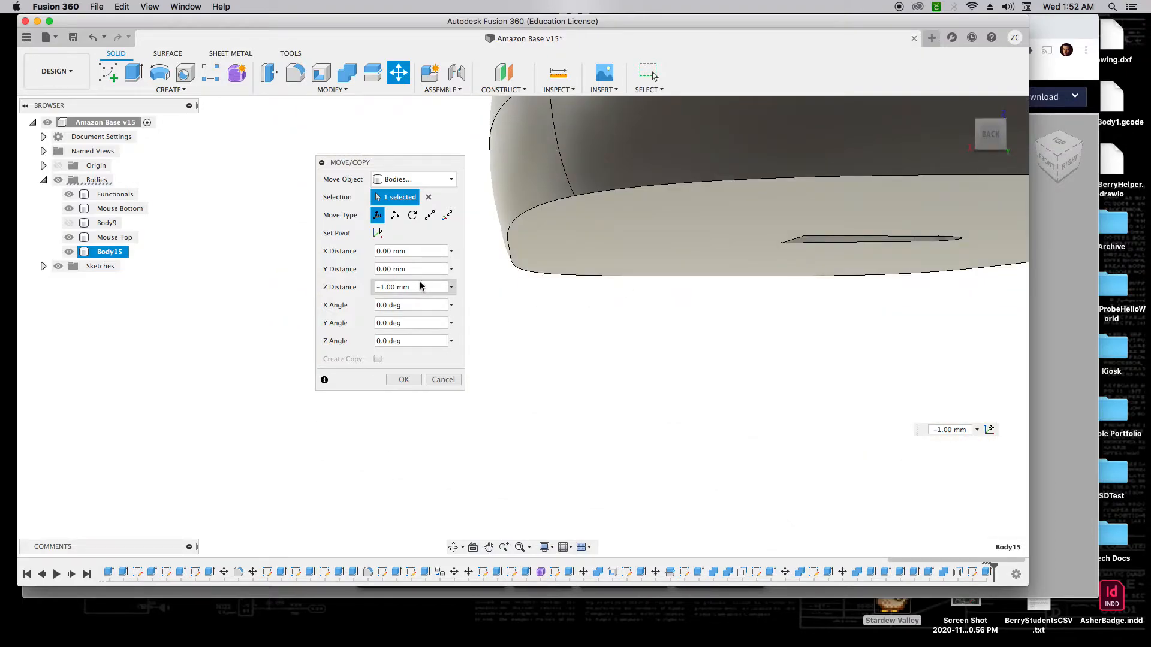
{"action": "scroll", "coordinate": [788, 292], "scroll_direction": "up", "scroll_amount": 10}
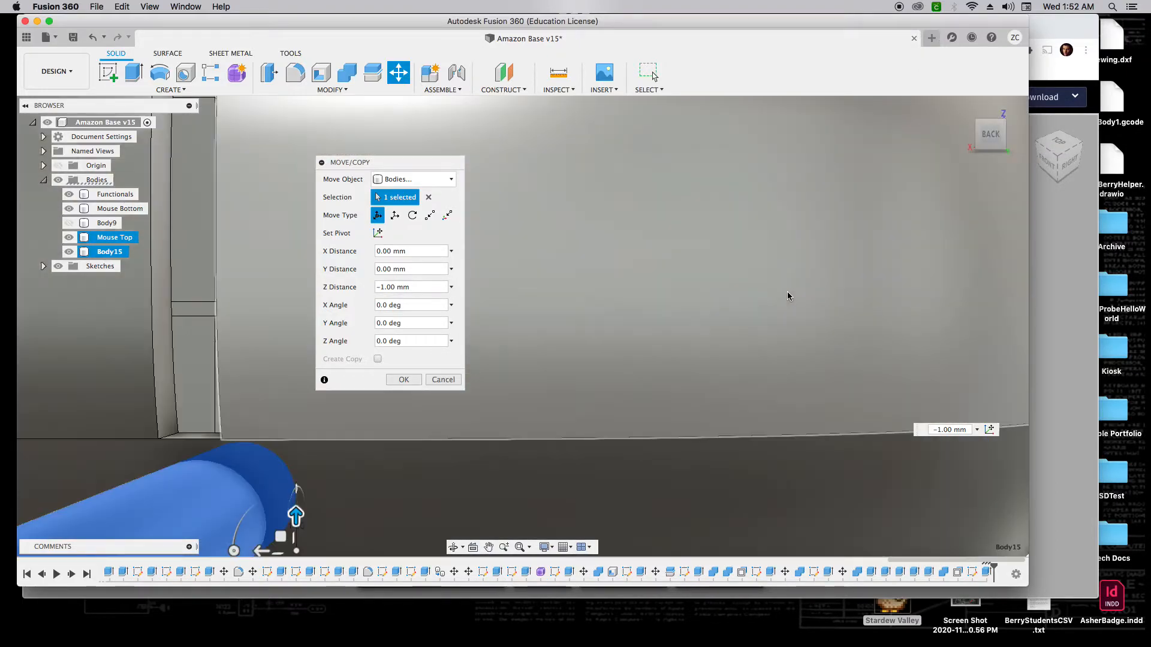
{"action": "scroll", "coordinate": [788, 292], "scroll_direction": "down", "scroll_amount": 5}
{"action": "left_click_drag", "start_coordinate": [583, 363], "coordinate": [581, 352]}
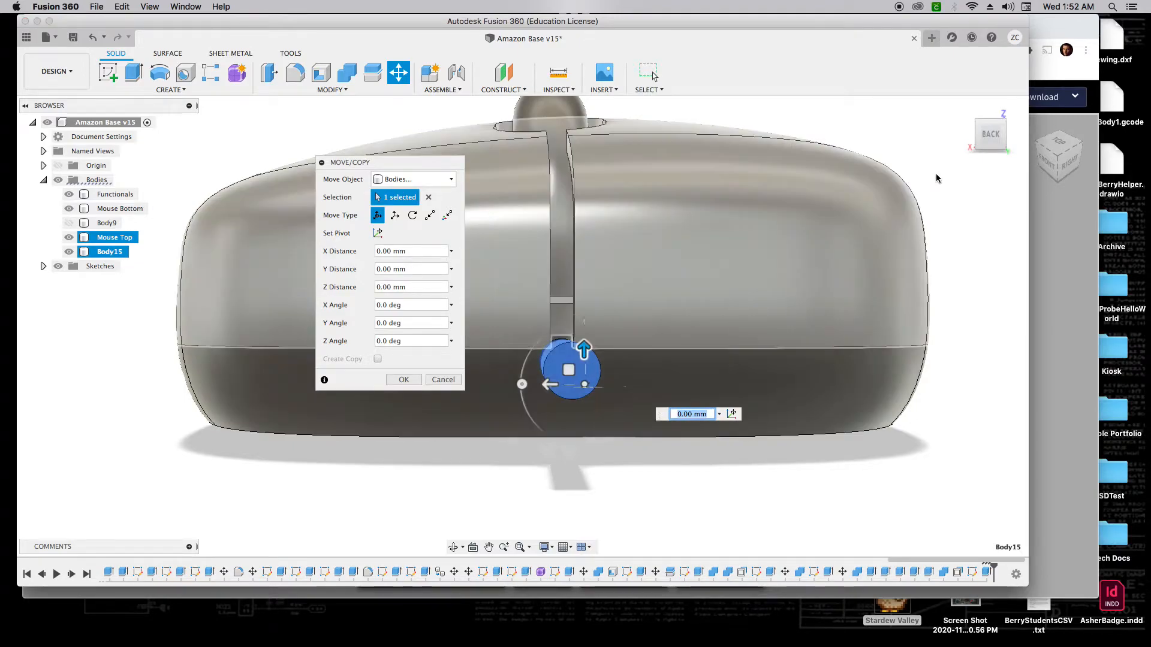
{"action": "left_click_drag", "start_coordinate": [991, 137], "coordinate": [989, 138]}
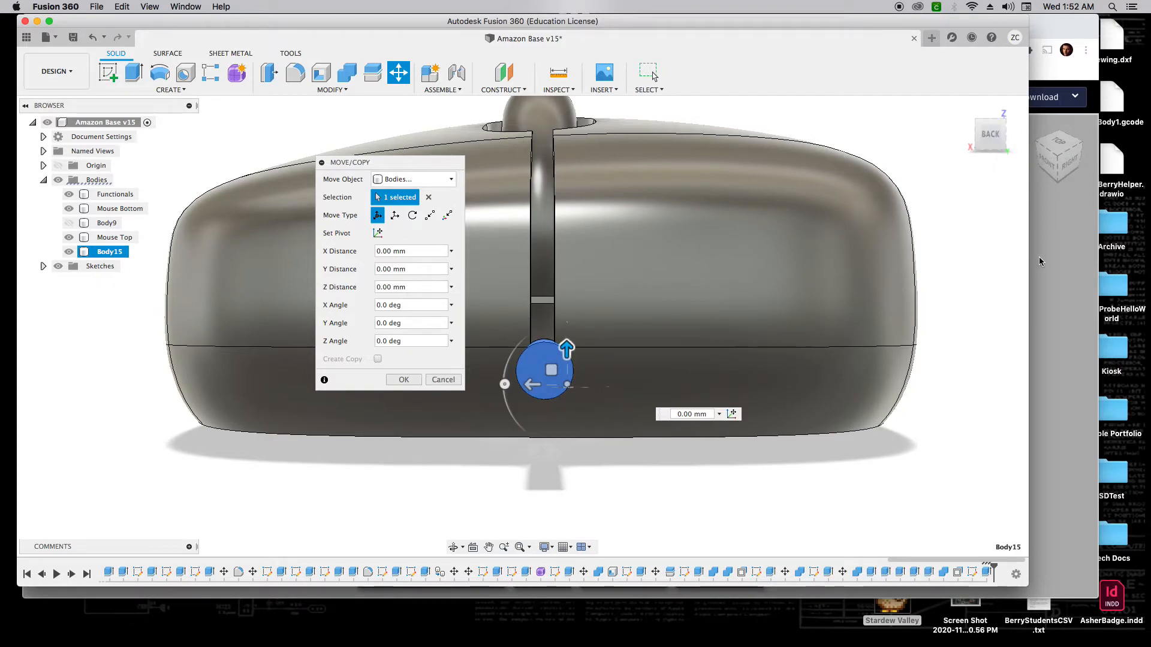
{"action": "left_click", "coordinate": [404, 379]}
Step: Cut the cylinder out of the Mouse Bottom body with Combine, without keeping the tool body
{"action": "left_click", "coordinate": [107, 236]}
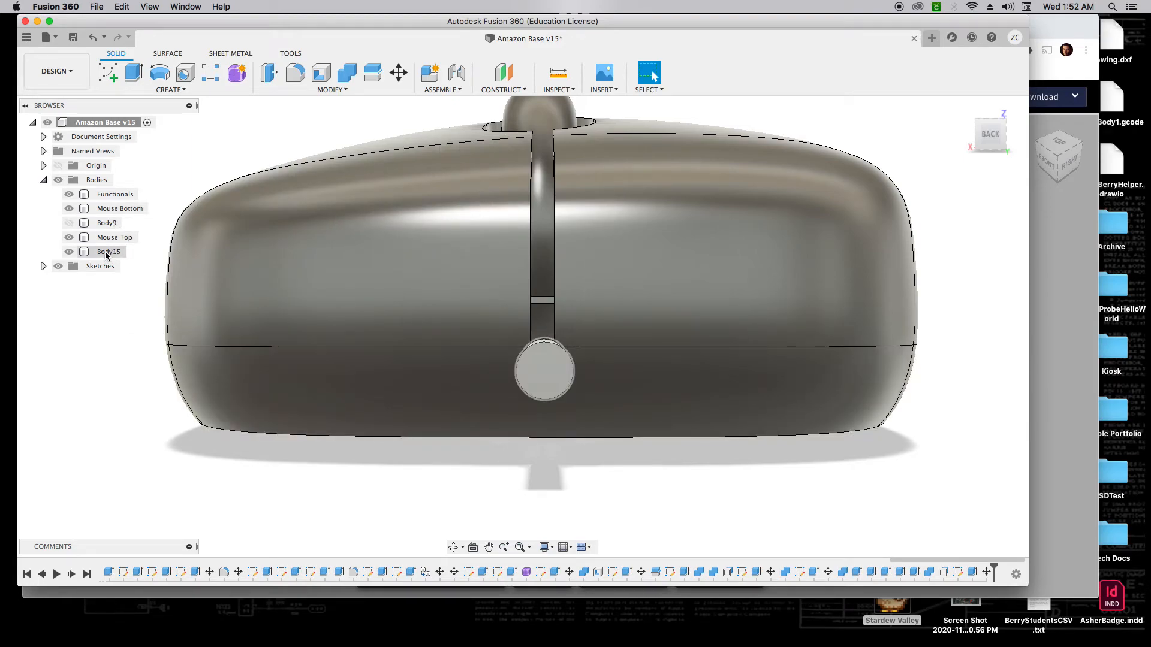
{"action": "left_click", "coordinate": [347, 73]}
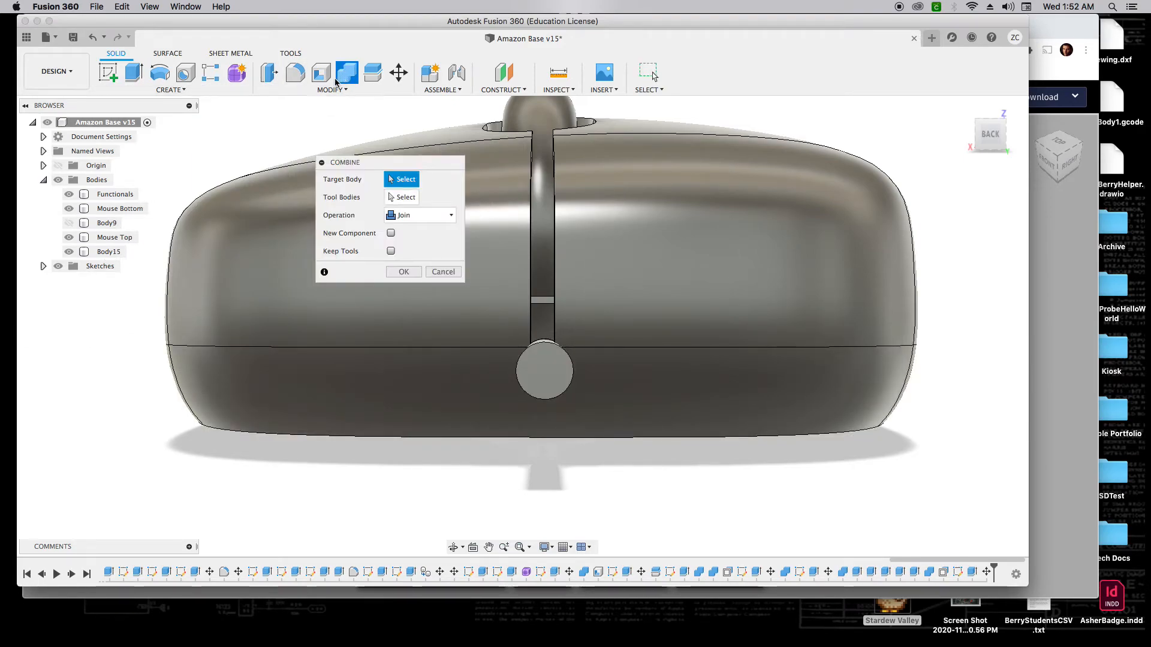
{"action": "left_click", "coordinate": [114, 208]}
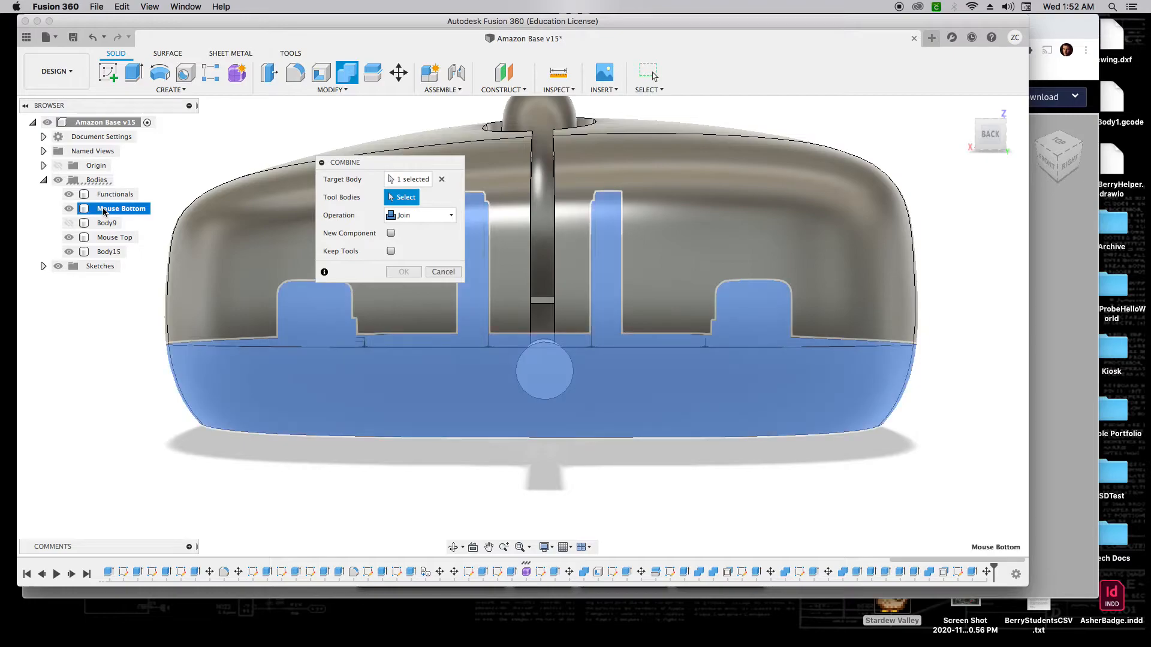
{"action": "left_click", "coordinate": [105, 252]}
{"action": "left_click", "coordinate": [415, 220]}
{"action": "left_click", "coordinate": [403, 239]}
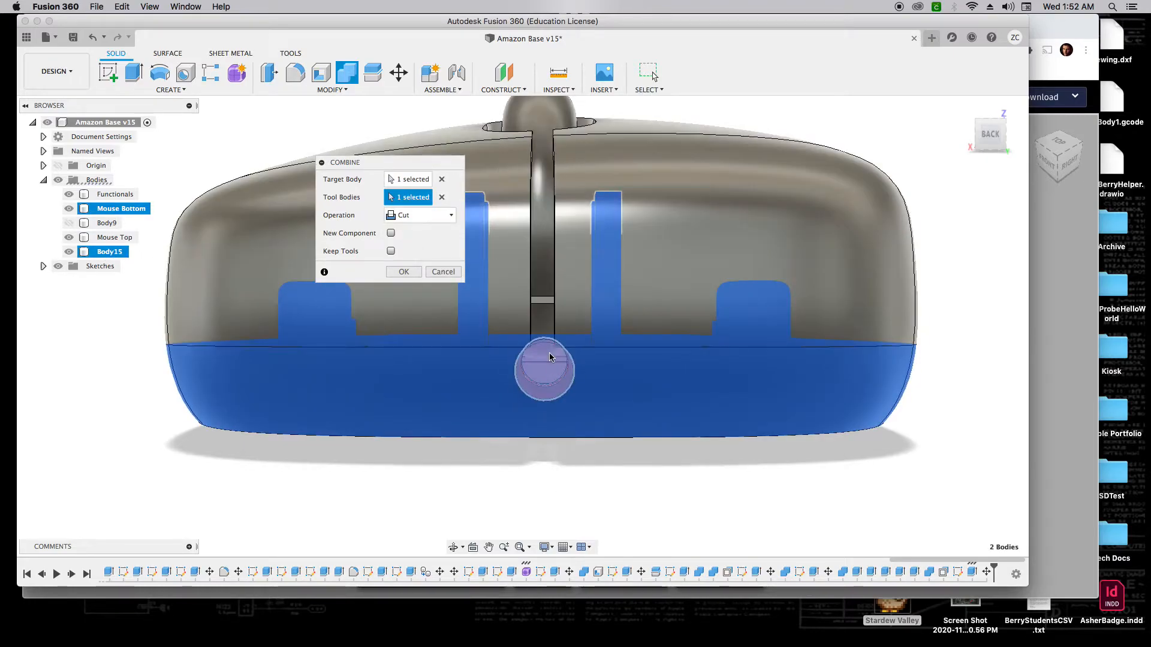
{"action": "left_click", "coordinate": [421, 271]}
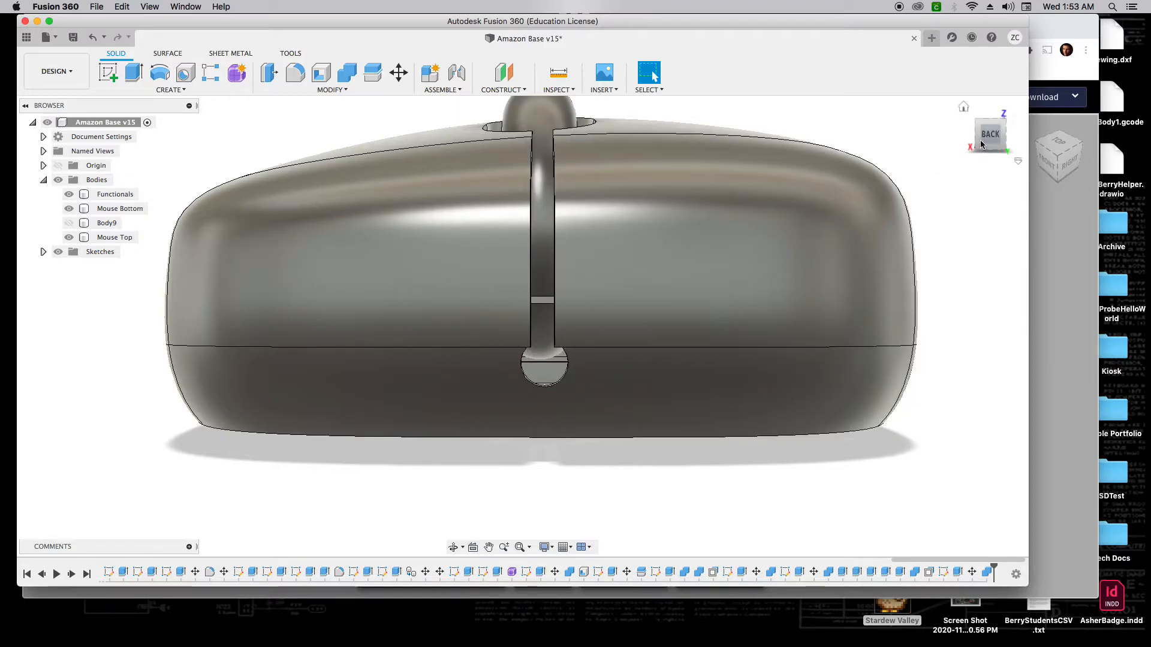
Step: Check the new cable hole from both sides and hide the Mouse Bottom body
{"action": "left_click_drag", "start_coordinate": [1005, 139], "coordinate": [854, 204]}
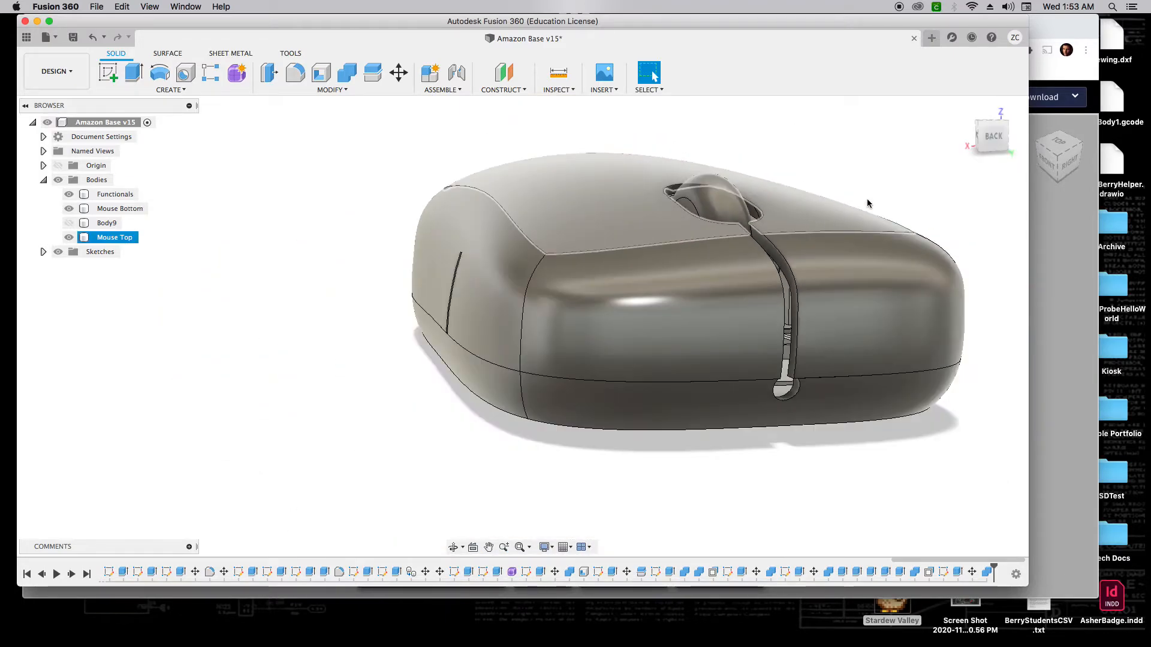
{"action": "mouse_move", "coordinate": [988, 143]}
{"action": "left_mouse_down"}
{"action": "mouse_move", "coordinate": [955, 134]}
{"action": "mouse_move", "coordinate": [977, 142]}
{"action": "left_mouse_up"}
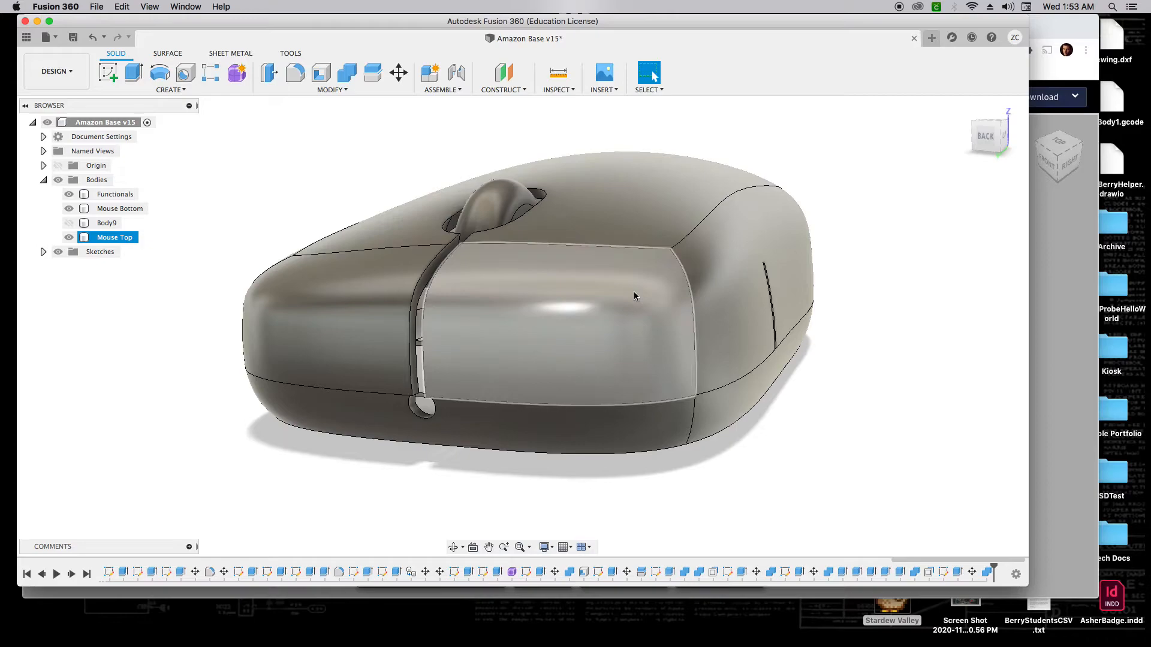
{"action": "left_click", "coordinate": [69, 209]}
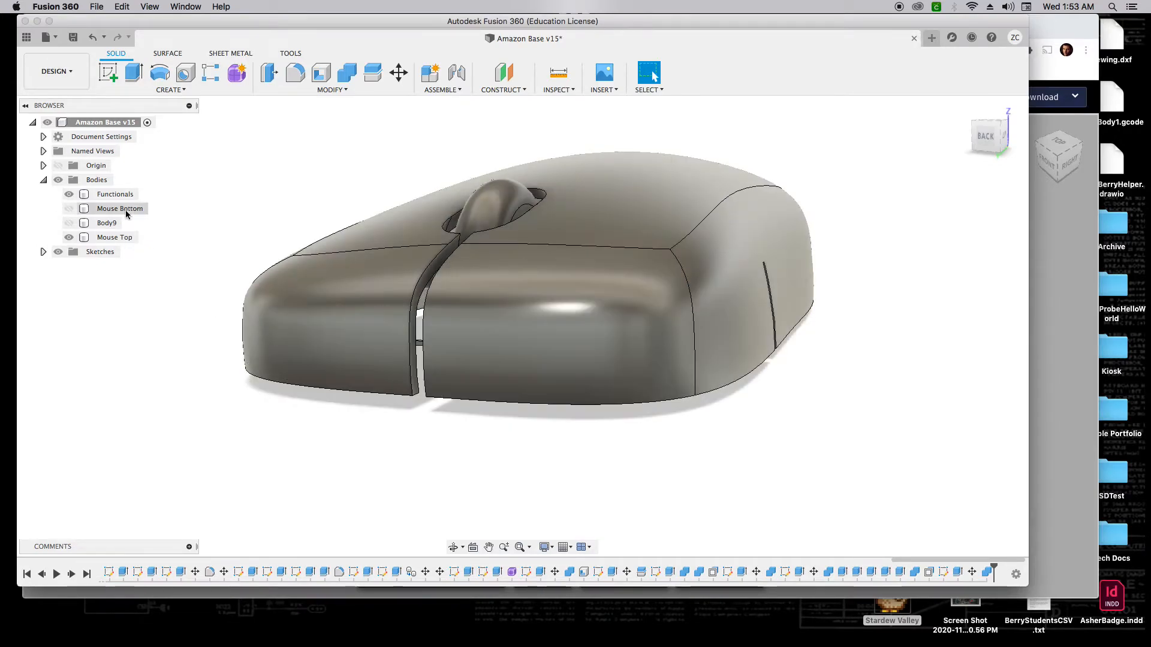
Step: Offset the two lower rim faces at the front of the Mouse Top by -1 mm and show the Mouse Bottom body
{"action": "left_click_drag", "start_coordinate": [984, 136], "coordinate": [980, 121]}
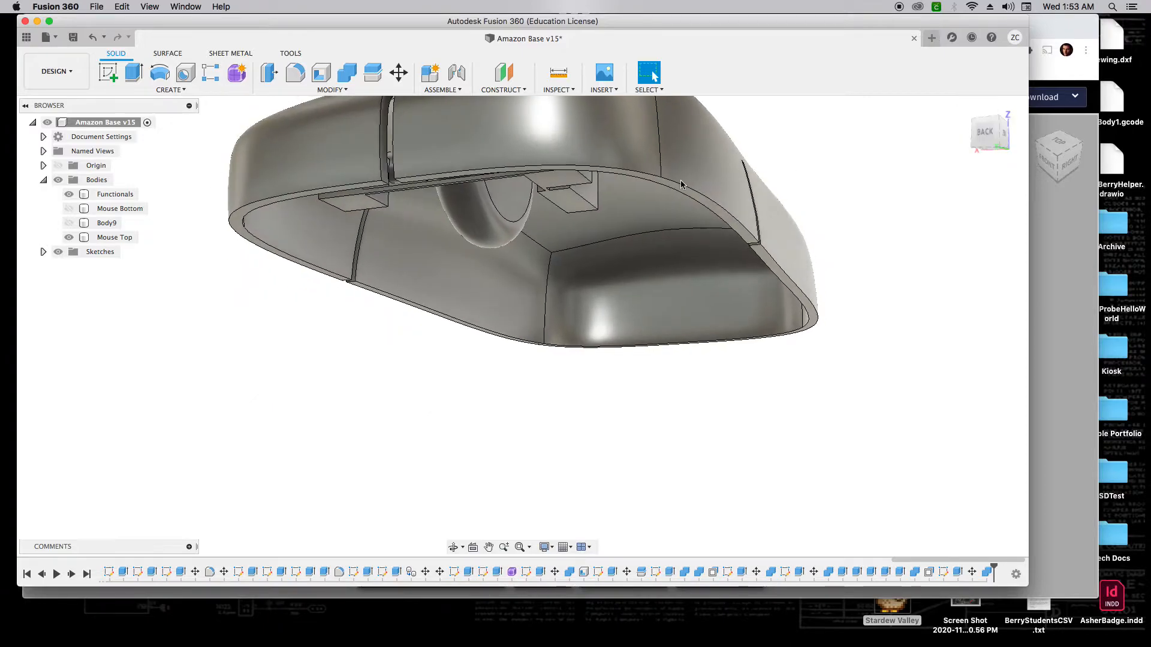
{"action": "scroll", "coordinate": [647, 183], "scroll_direction": "up", "scroll_amount": 3}
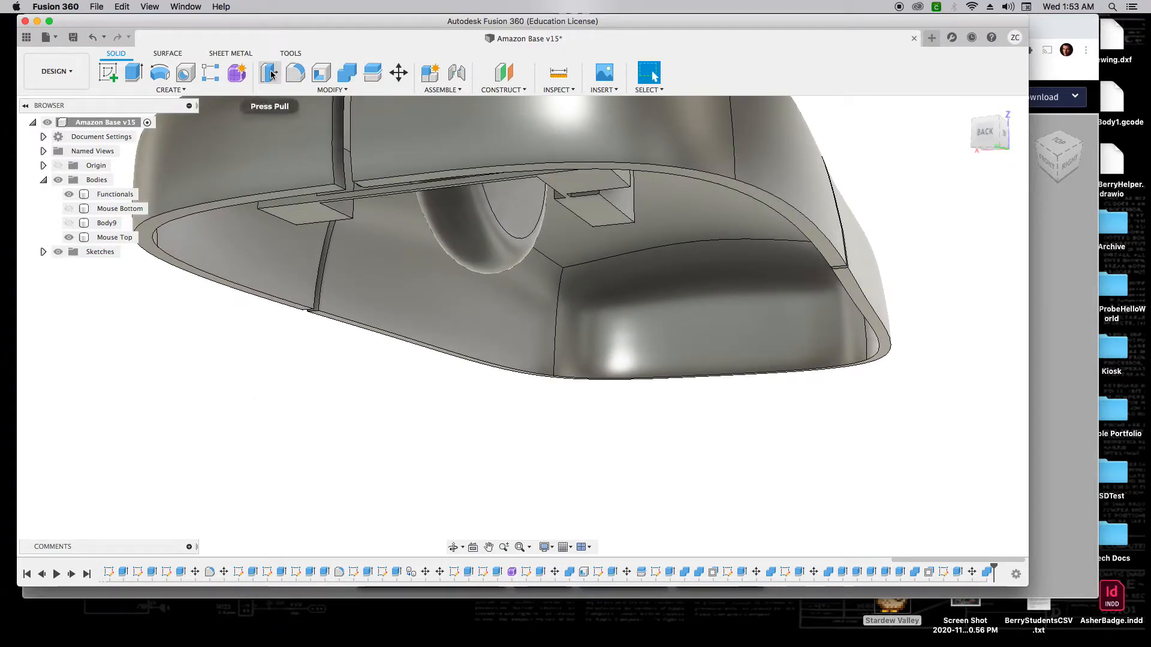
{"action": "left_click", "coordinate": [270, 73]}
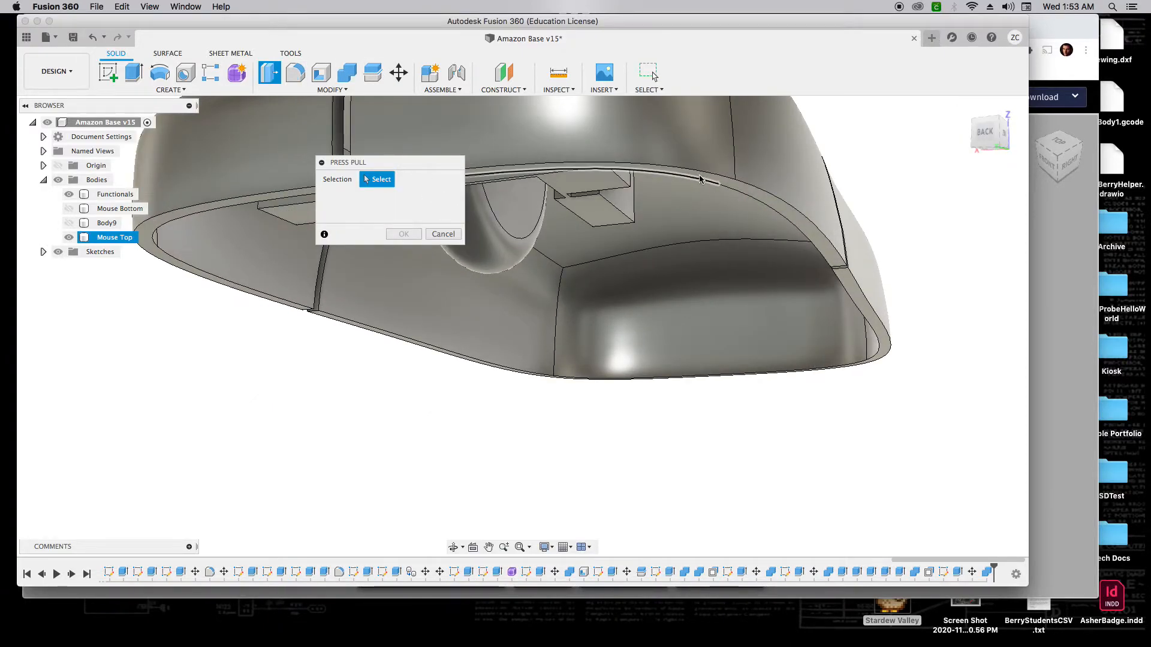
{"action": "left_click", "coordinate": [746, 194]}
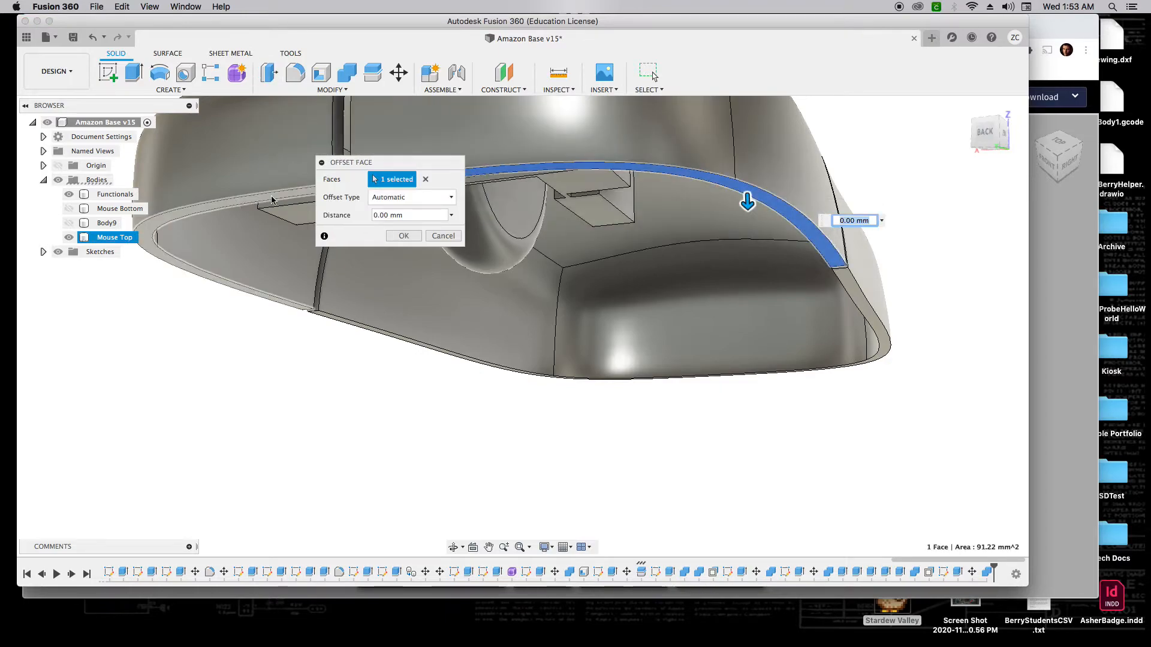
{"action": "left_click", "coordinate": [206, 210]}
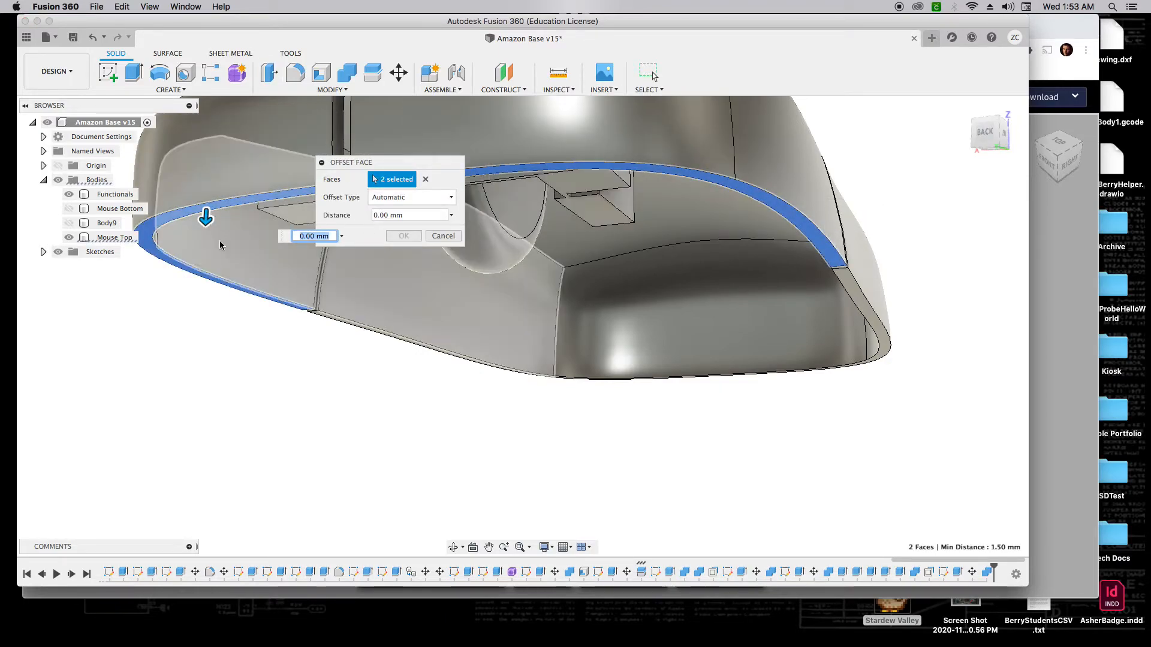
{"action": "left_click_drag", "start_coordinate": [206, 213], "coordinate": [208, 208]}
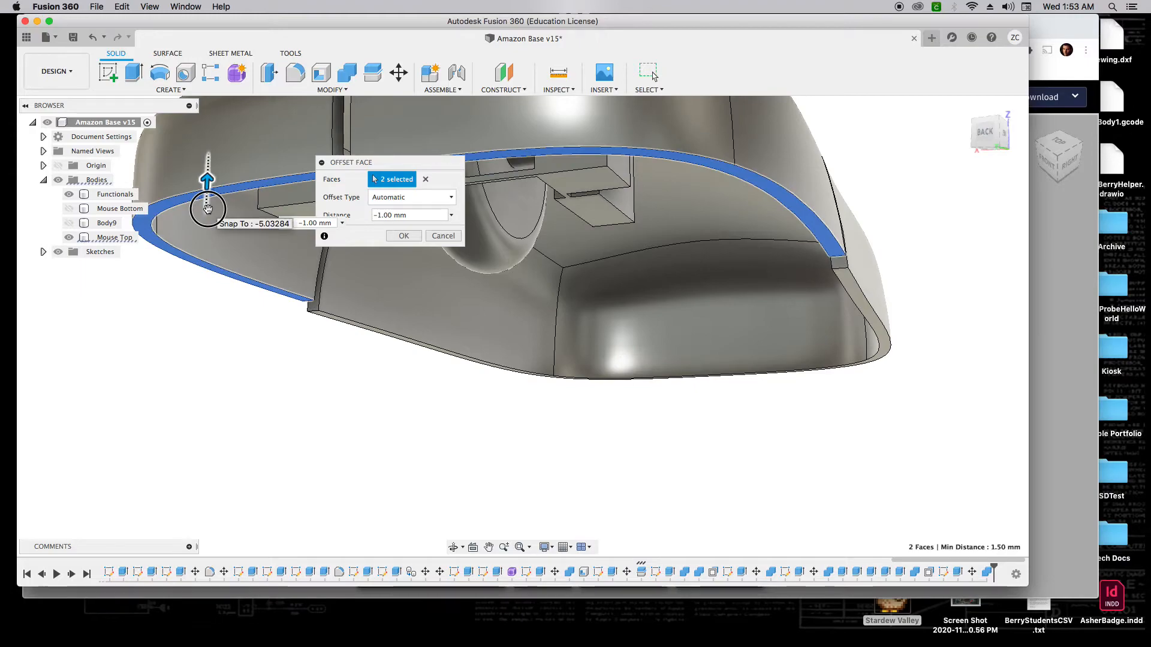
{"action": "left_click", "coordinate": [404, 235]}
{"action": "left_click", "coordinate": [120, 208]}
{"action": "left_click", "coordinate": [69, 208]}
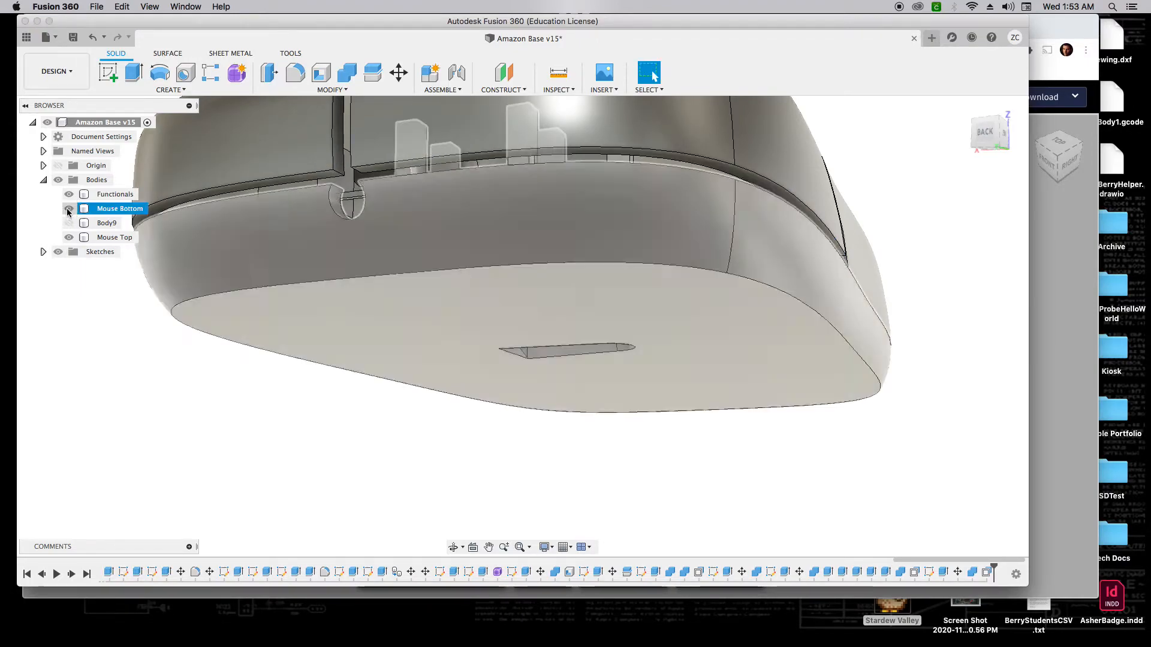
Step: Examine the gap between the top and bottom shells around the front, side and rear of the mouse
{"action": "left_click", "coordinate": [984, 141]}
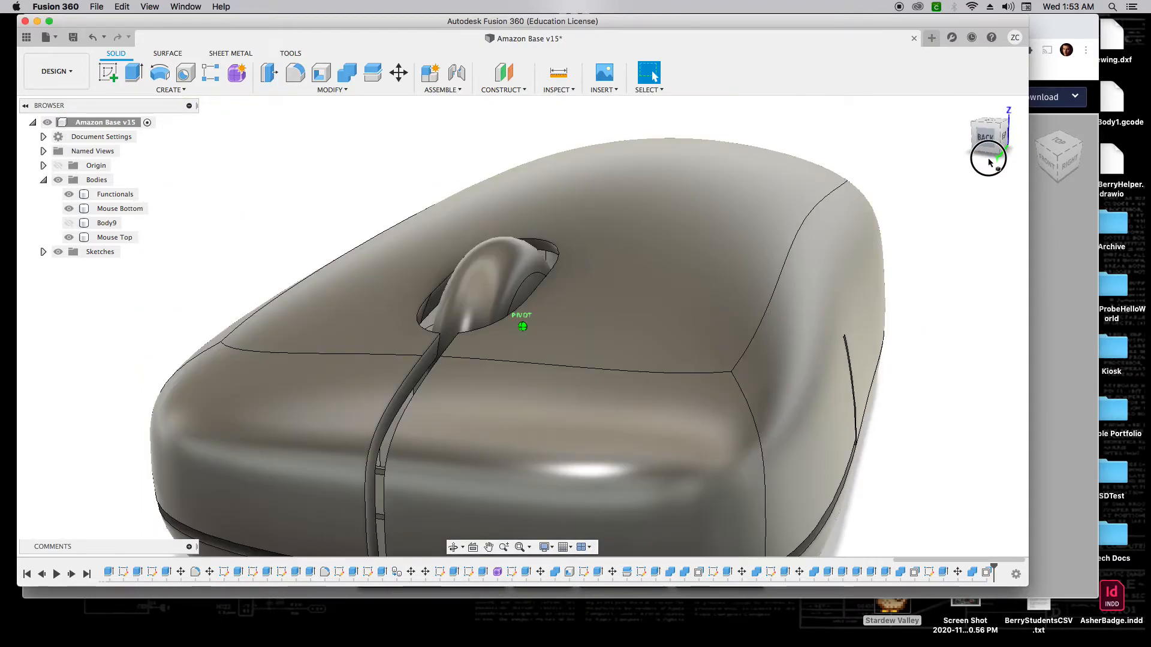
{"action": "scroll", "coordinate": [777, 296], "scroll_direction": "down", "scroll_amount": 3}
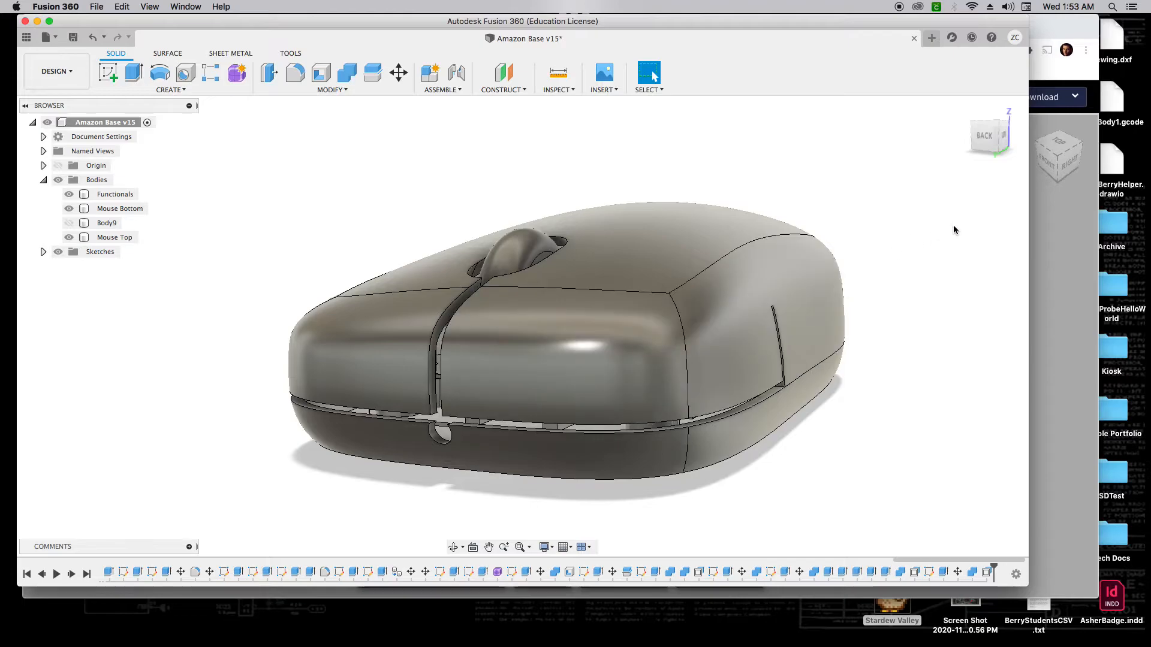
{"action": "mouse_move", "coordinate": [983, 140]}
{"action": "left_mouse_down"}
{"action": "mouse_move", "coordinate": [951, 134]}
{"action": "mouse_move", "coordinate": [976, 152]}
{"action": "mouse_move", "coordinate": [955, 144]}
{"action": "left_mouse_up"}
{"action": "scroll", "coordinate": [944, 195], "scroll_direction": "up", "scroll_amount": 2}
{"action": "scroll", "coordinate": [944, 195], "scroll_direction": "down", "scroll_amount": 4}
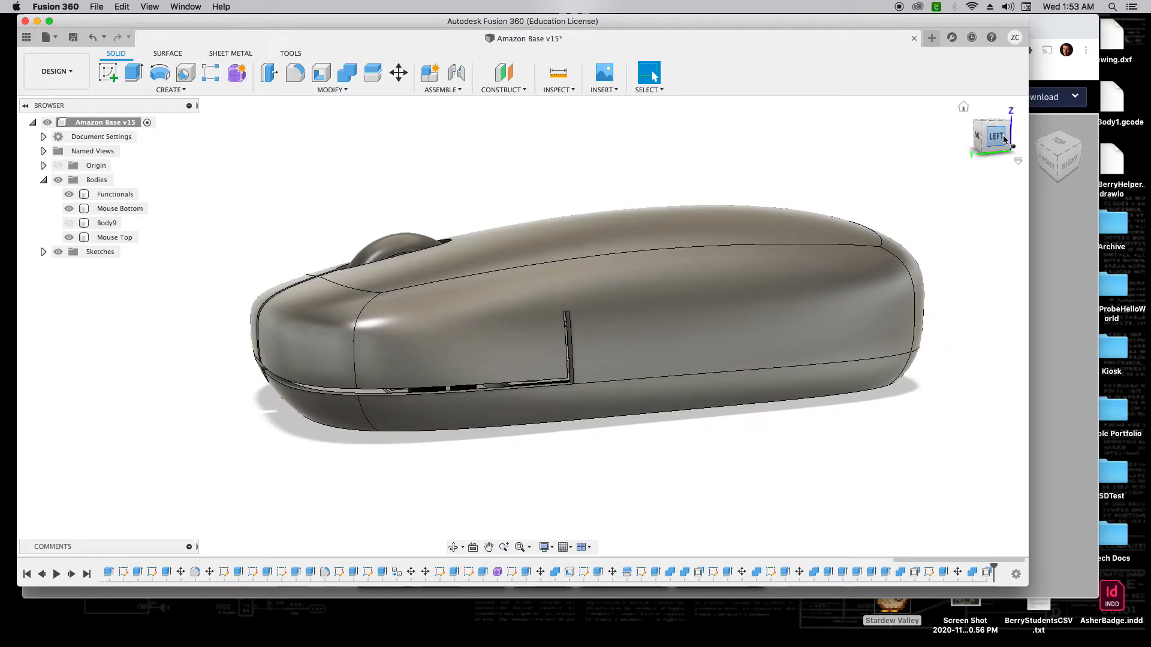
{"action": "left_click", "coordinate": [865, 285]}
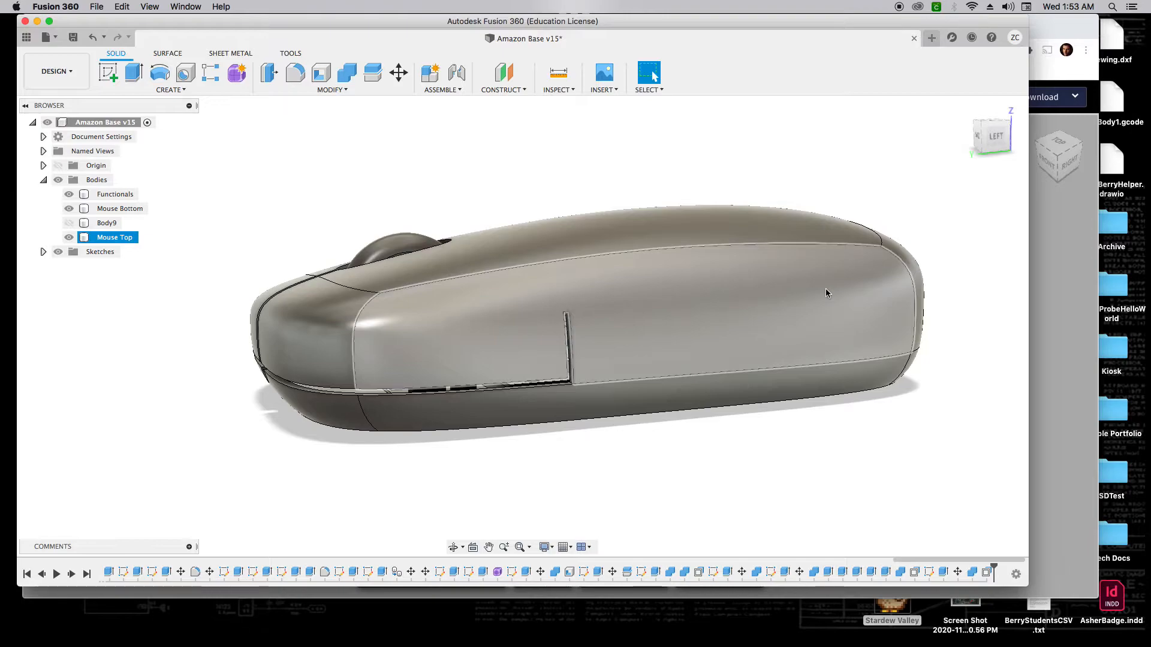
{"action": "left_click", "coordinate": [965, 182]}
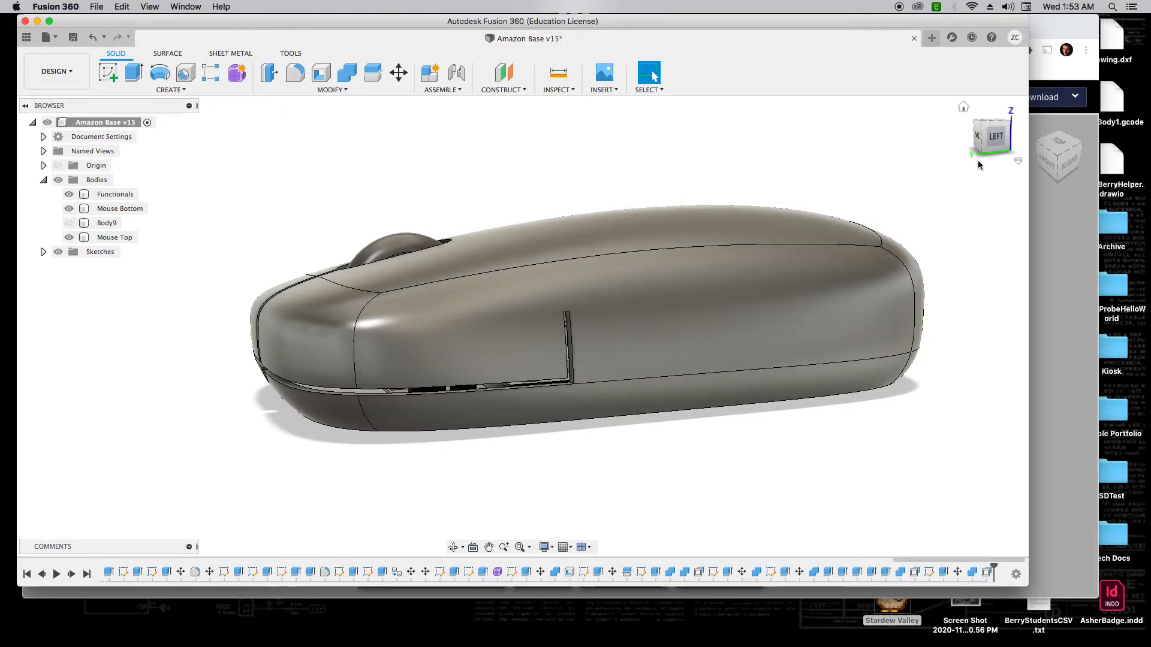
{"action": "left_click_drag", "start_coordinate": [995, 144], "coordinate": [1005, 143]}
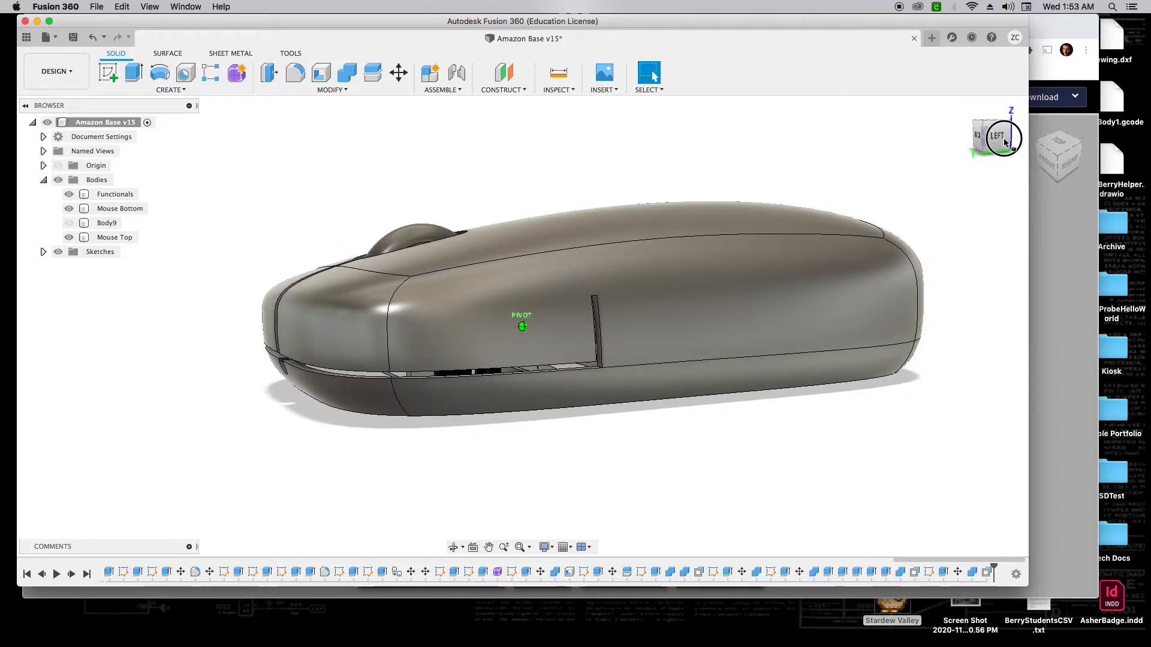
{"action": "left_click_drag", "start_coordinate": [1005, 142], "coordinate": [939, 149]}
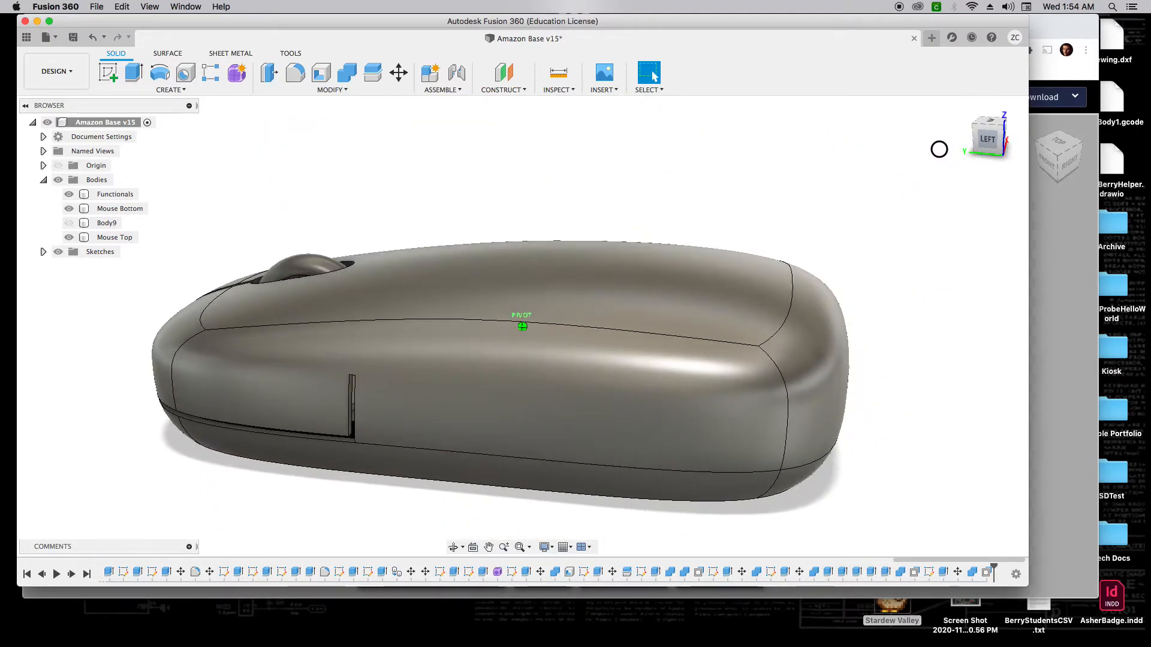
{"action": "left_click_drag", "start_coordinate": [1012, 137], "coordinate": [952, 152]}
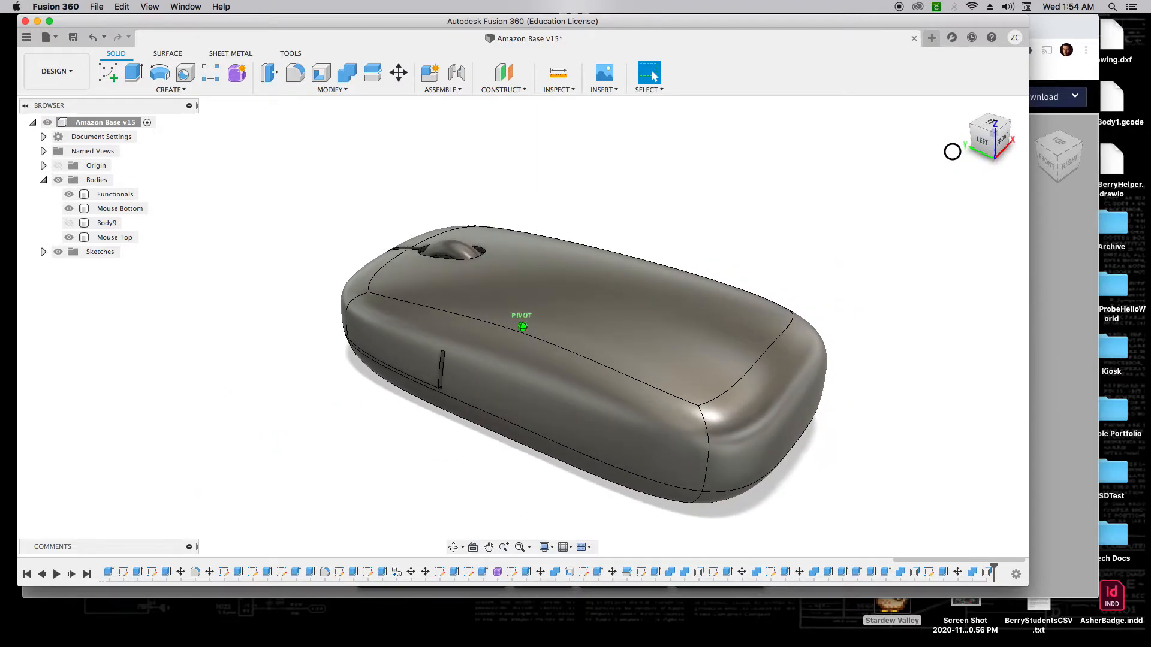
{"action": "left_click", "coordinate": [965, 109]}
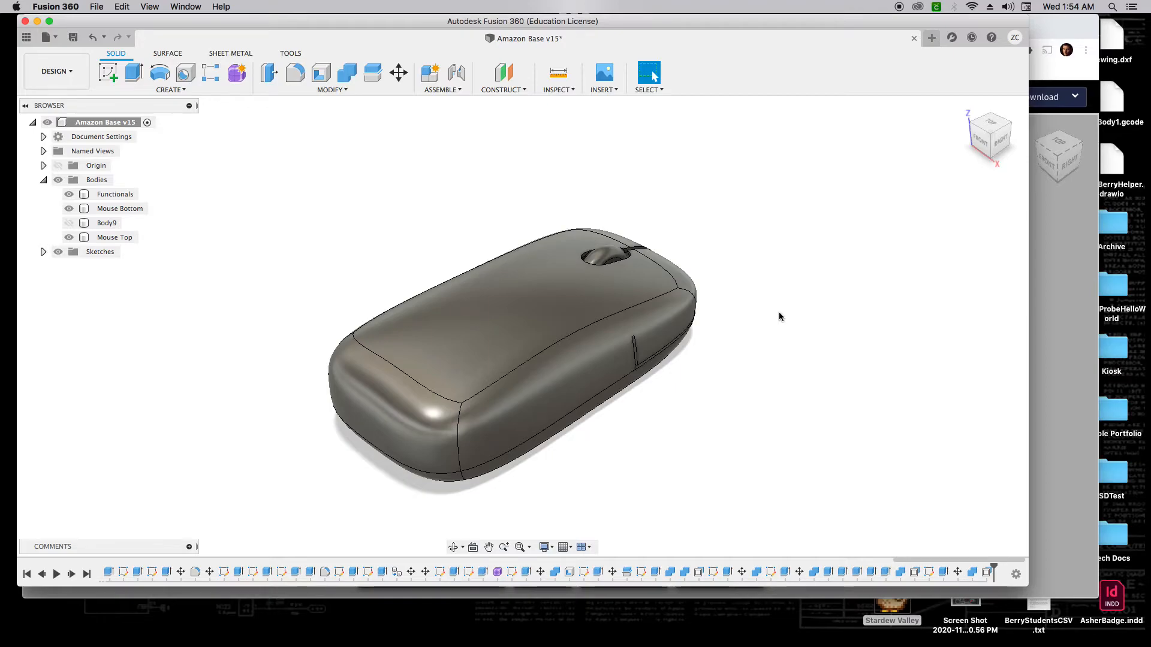
Step: Sketch a circle 6 mm in diameter on the ground plane beside the mouse
{"action": "left_click", "coordinate": [574, 266]}
{"action": "key", "text": "c"}
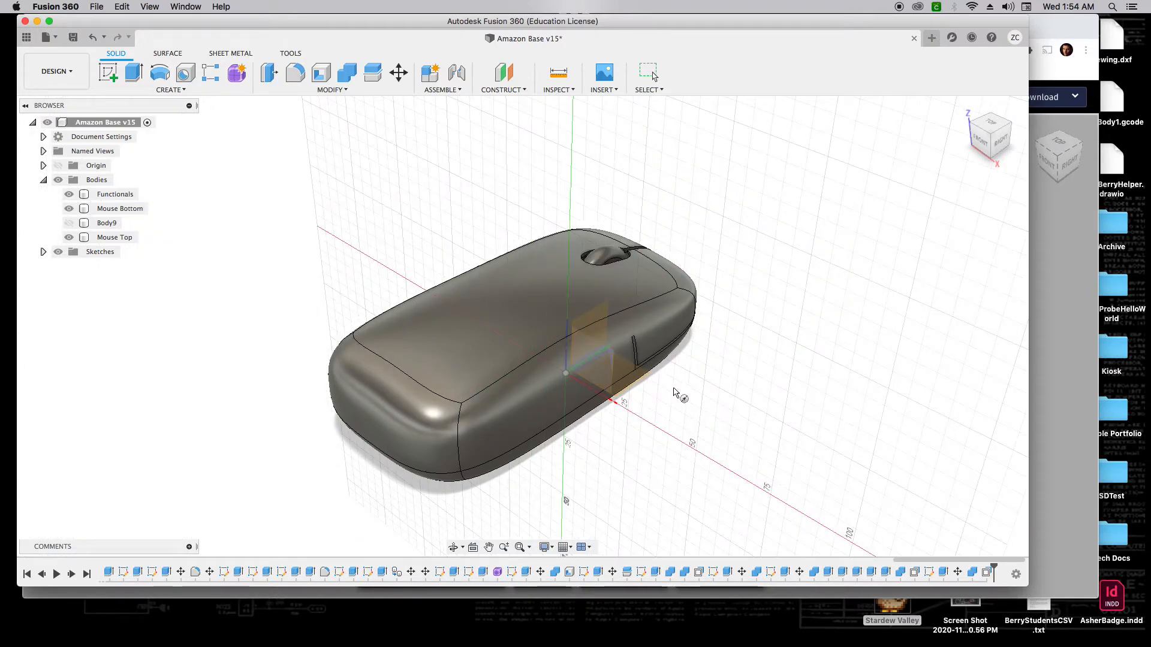
{"action": "left_click", "coordinate": [650, 381]}
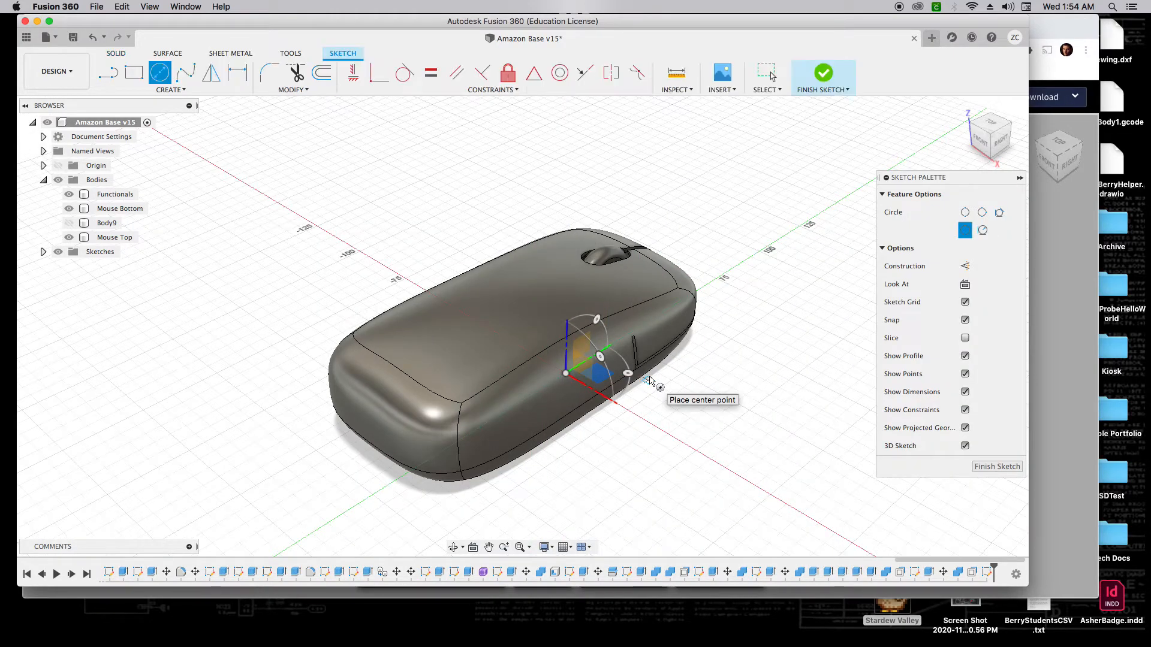
{"action": "left_click", "coordinate": [655, 426]}
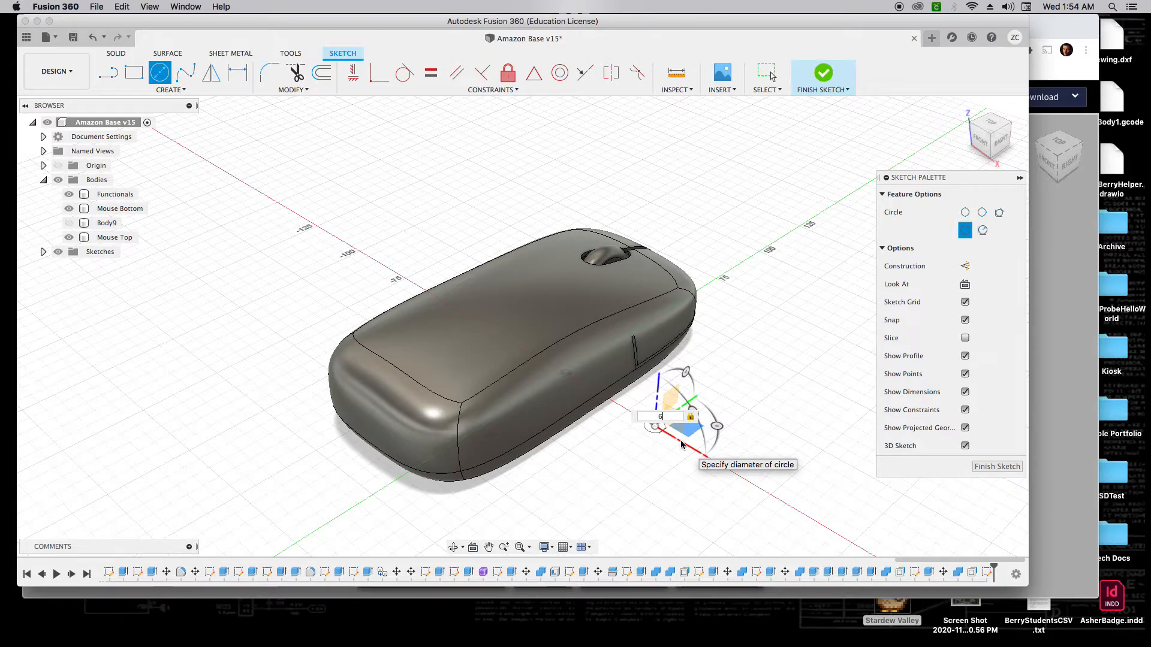
{"action": "key", "text": "Return"}
{"action": "key", "text": "Escape"}
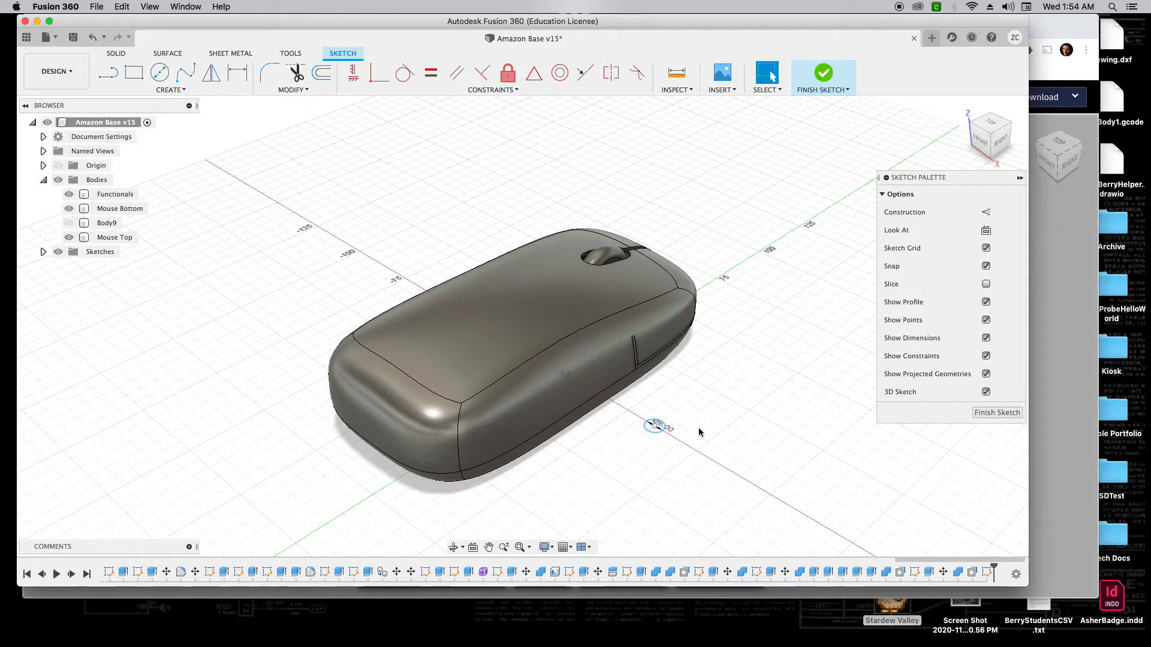
Step: Extrude the circle 30 mm upward as a new body
{"action": "key", "text": "e"}
{"action": "mouse_move", "coordinate": [658, 417]}
{"action": "left_mouse_down"}
{"action": "mouse_move", "coordinate": [662, 244]}
{"action": "mouse_move", "coordinate": [663, 323]}
{"action": "left_mouse_up"}
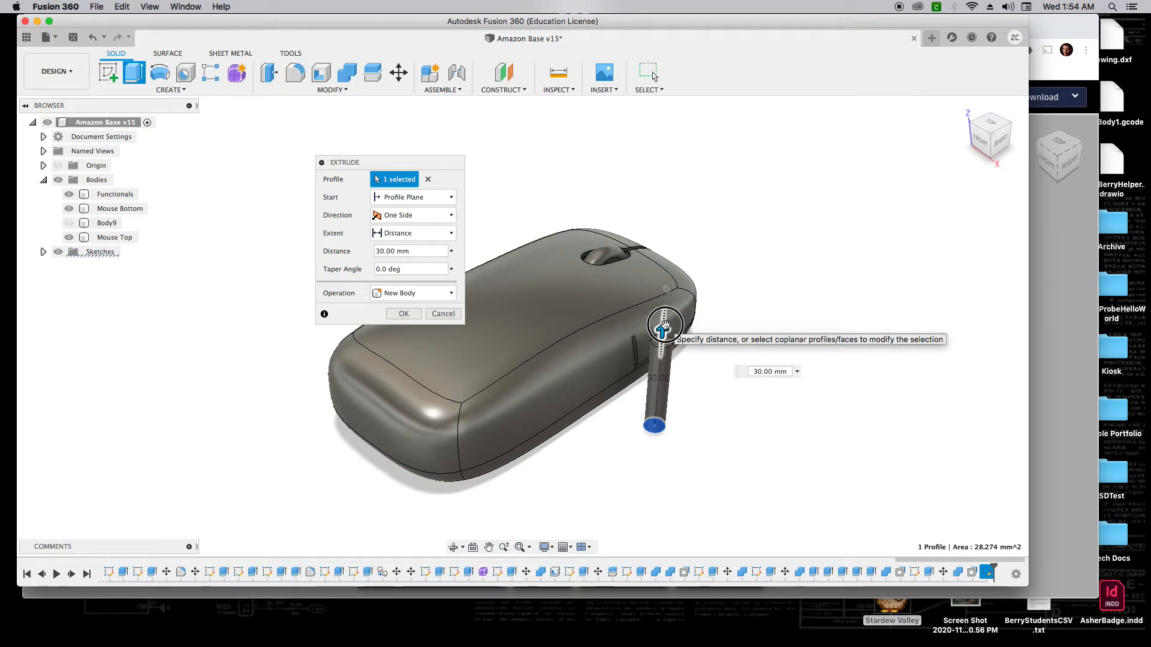
{"action": "key", "text": "Return"}
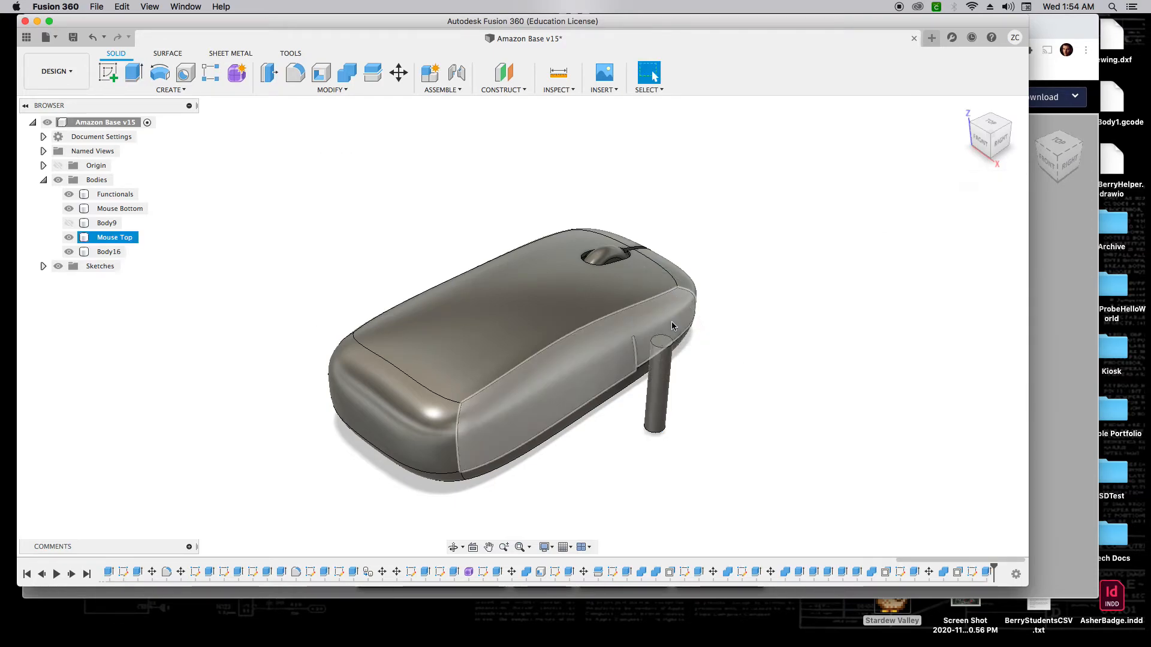
Step: Set the opacity of the Mouse Top body to 50%
{"action": "mouse_move", "coordinate": [987, 130]}
{"action": "left_mouse_down"}
{"action": "mouse_move", "coordinate": [1019, 109]}
{"action": "mouse_move", "coordinate": [966, 120]}
{"action": "left_mouse_up"}
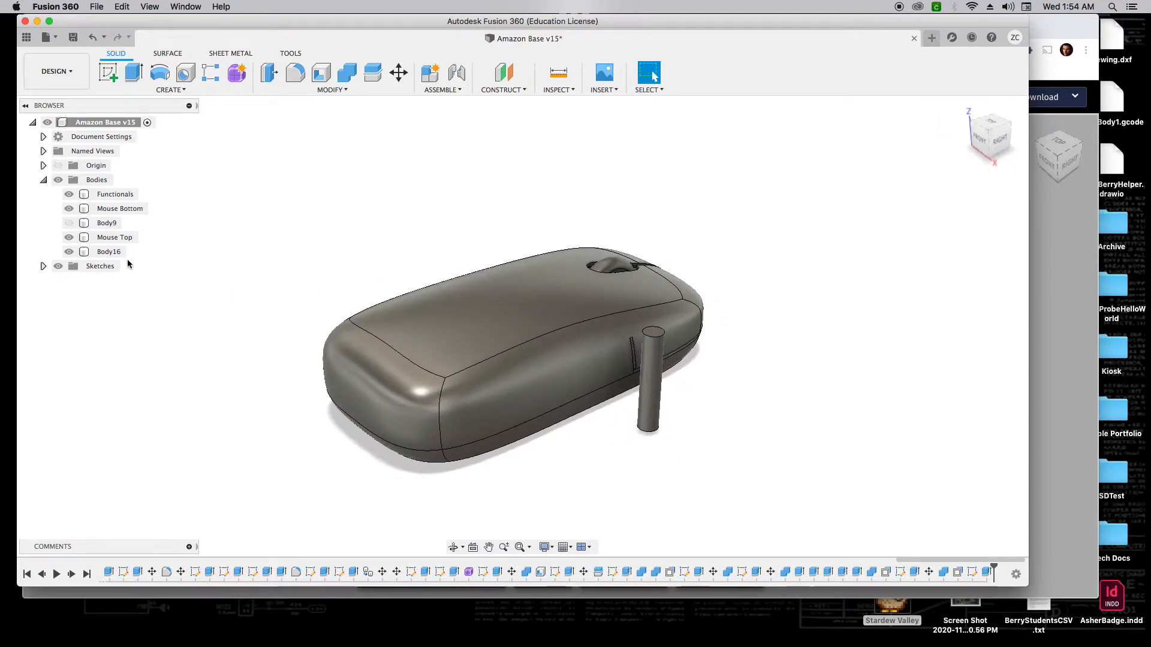
{"action": "right_click", "coordinate": [112, 241]}
{"action": "mouse_move", "coordinate": [194, 475]}
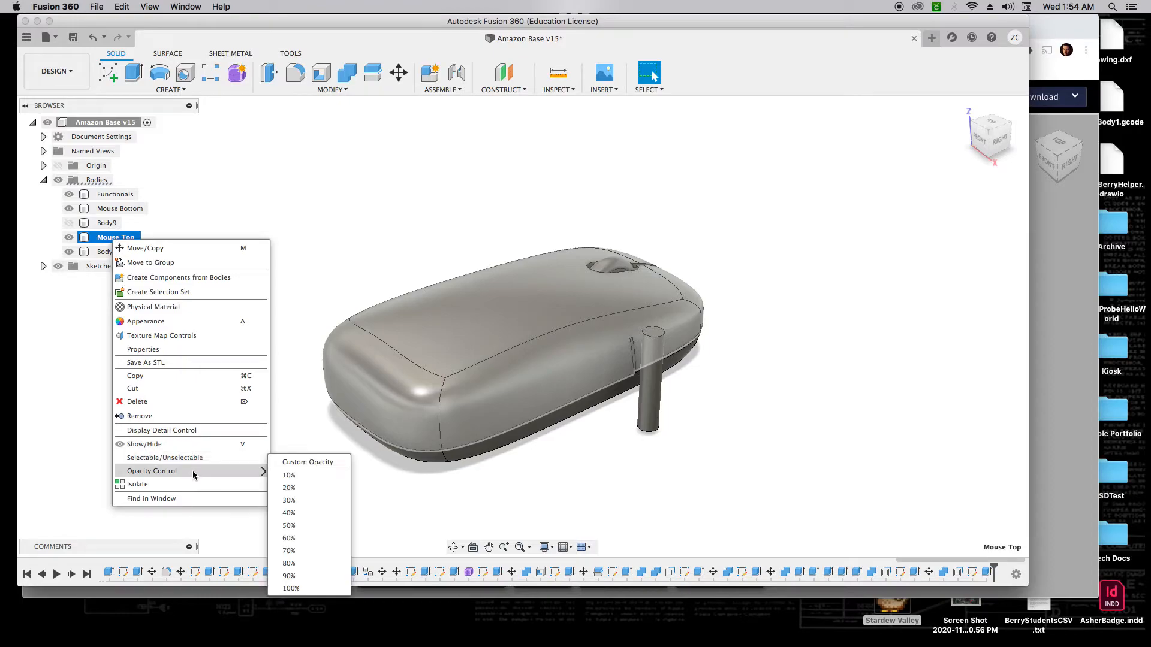
{"action": "left_click", "coordinate": [302, 526]}
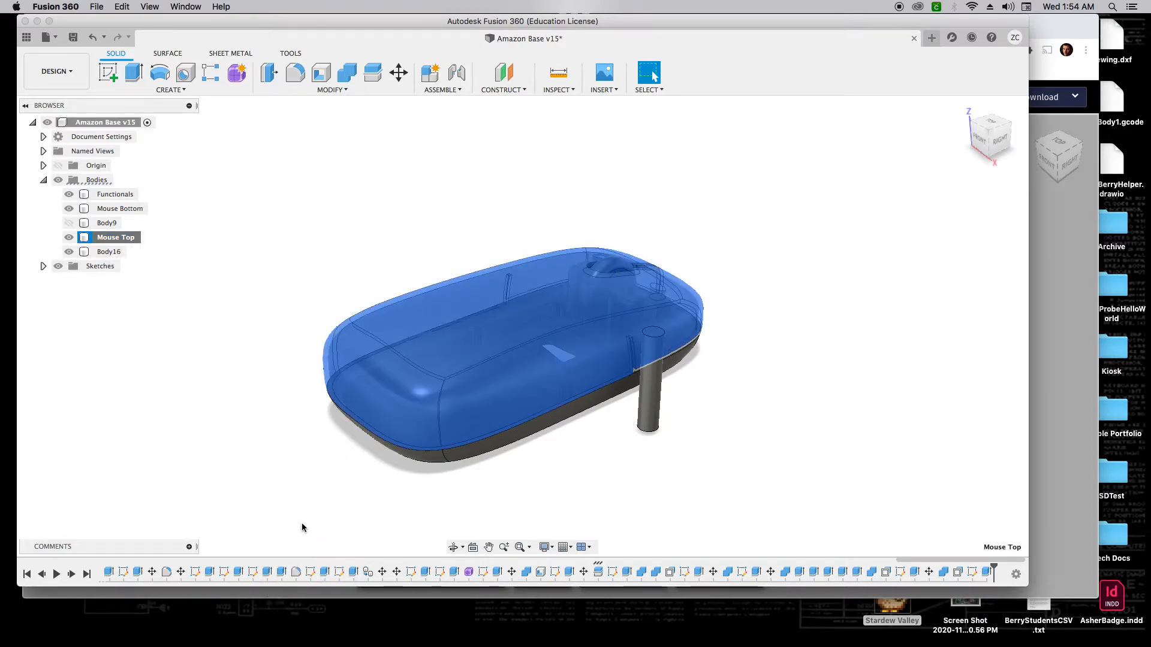
{"action": "left_click", "coordinate": [221, 376]}
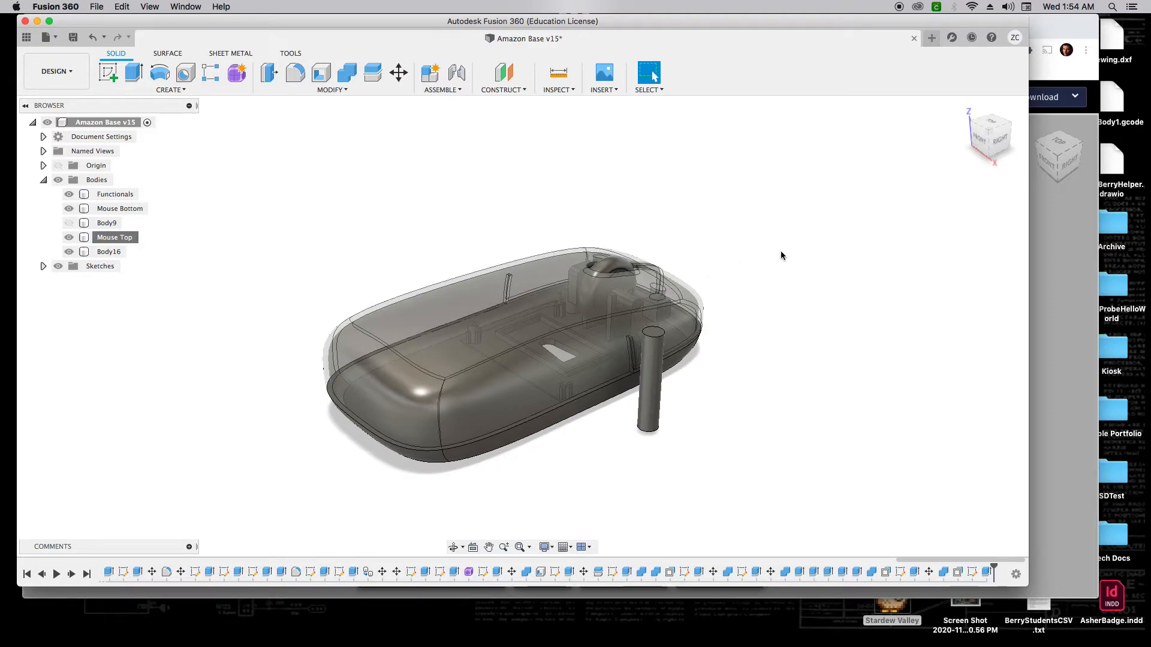
Step: Move the new cylinder -50 mm in X into the mouse and shift it along Y into the rear half
{"action": "left_click", "coordinate": [118, 254]}
{"action": "key", "text": "m"}
{"action": "left_click_drag", "start_coordinate": [663, 434], "coordinate": [543, 373]}
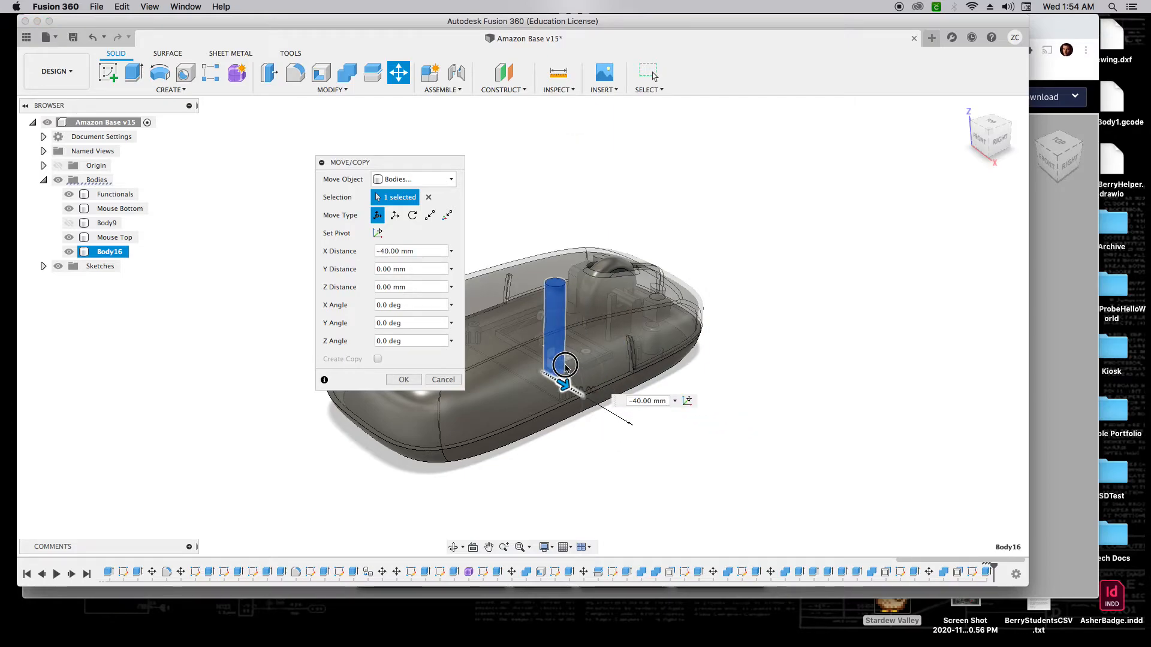
{"action": "left_click", "coordinate": [991, 122]}
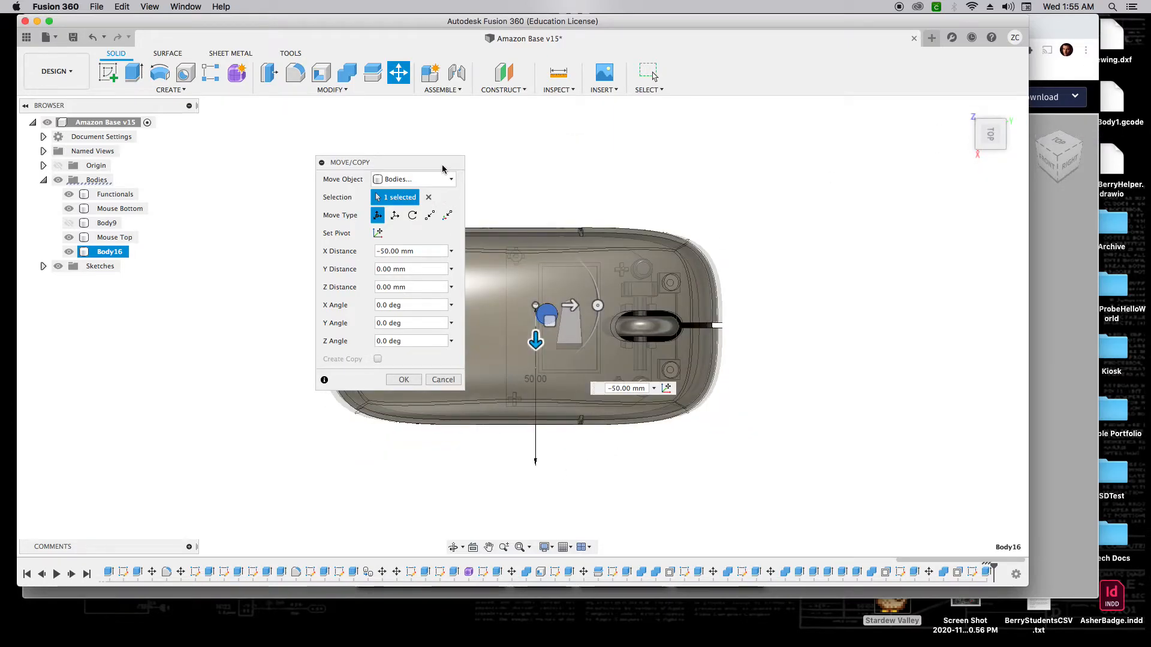
{"action": "left_click_drag", "start_coordinate": [384, 161], "coordinate": [223, 157]}
{"action": "left_click_drag", "start_coordinate": [569, 305], "coordinate": [454, 302]}
Step: Set the cylinder's X distance to 4 mm to centre it across the mouse's width
{"action": "left_click_drag", "start_coordinate": [428, 347], "coordinate": [424, 356]}
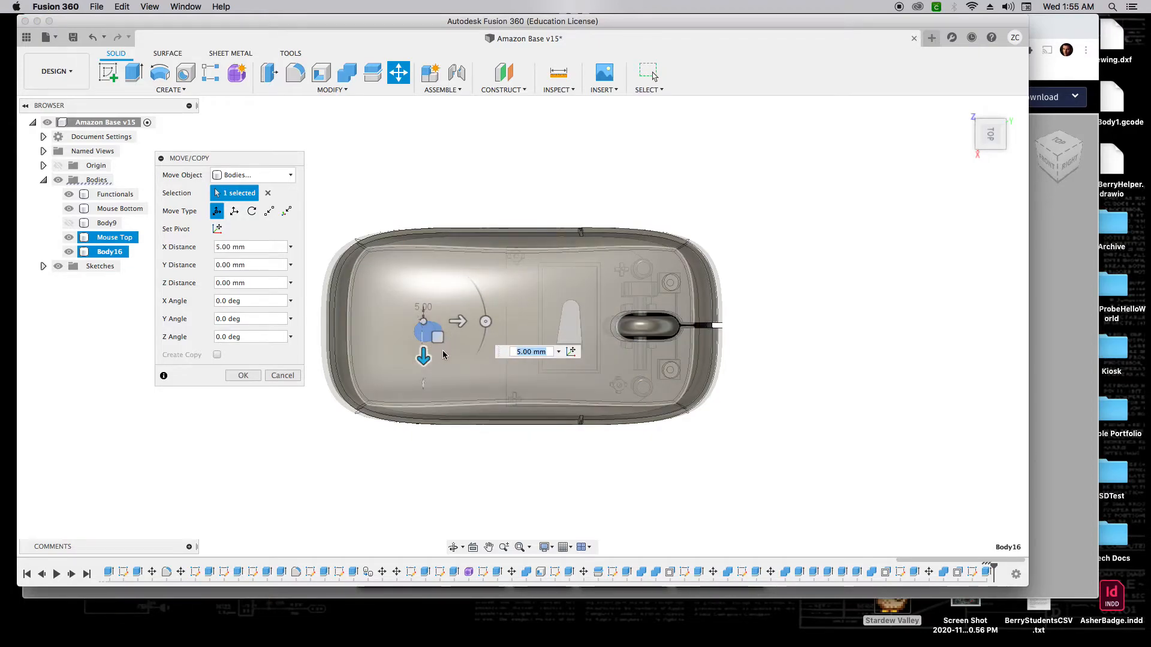
{"action": "scroll", "coordinate": [443, 355], "scroll_direction": "up", "scroll_amount": 3}
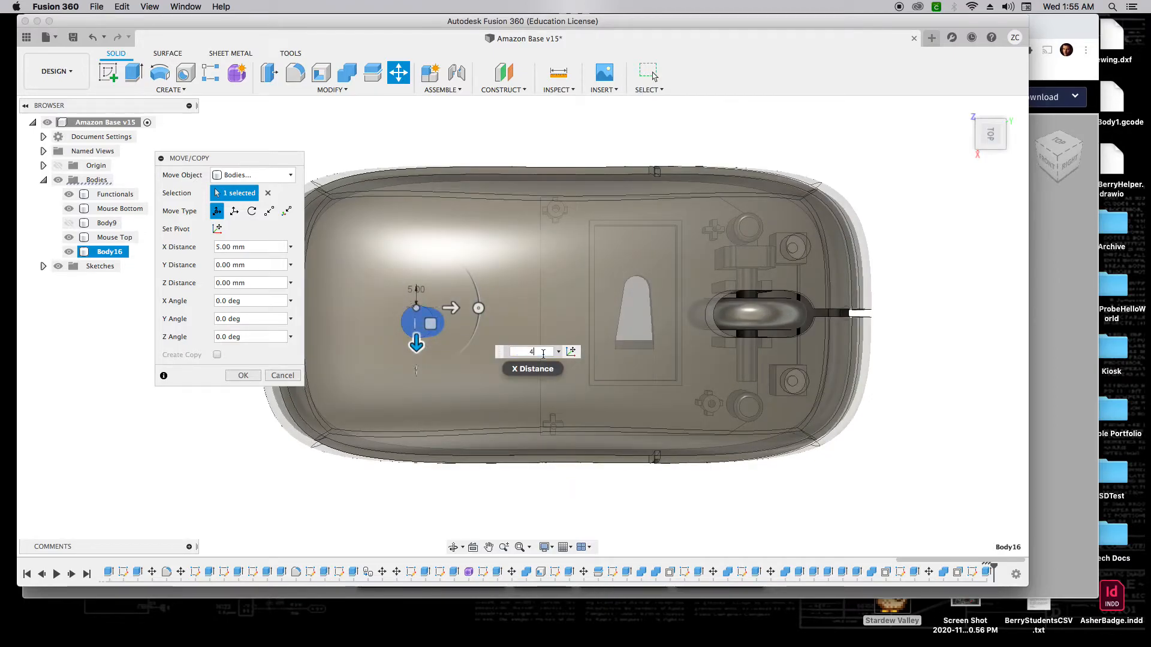
{"action": "scroll", "coordinate": [547, 302], "scroll_direction": "down", "scroll_amount": 3}
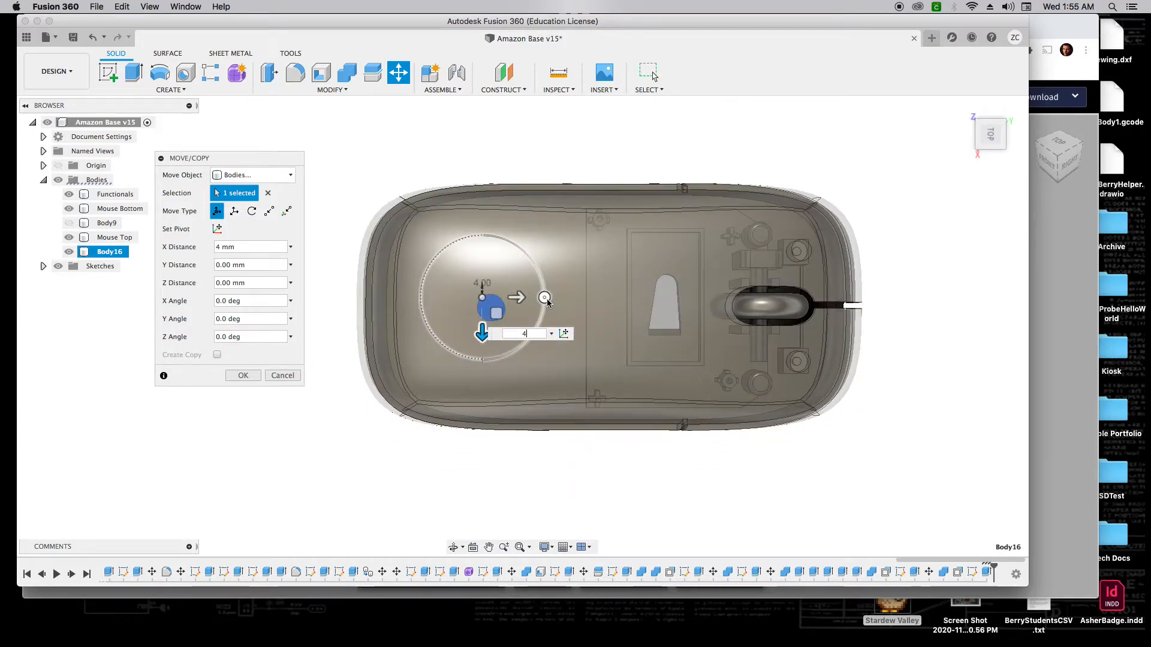
Step: Shift the cylinder 5 mm in Y towards the scroll wheel, check its height inside the shell and apply the move
{"action": "left_click_drag", "start_coordinate": [545, 299], "coordinate": [566, 299]}
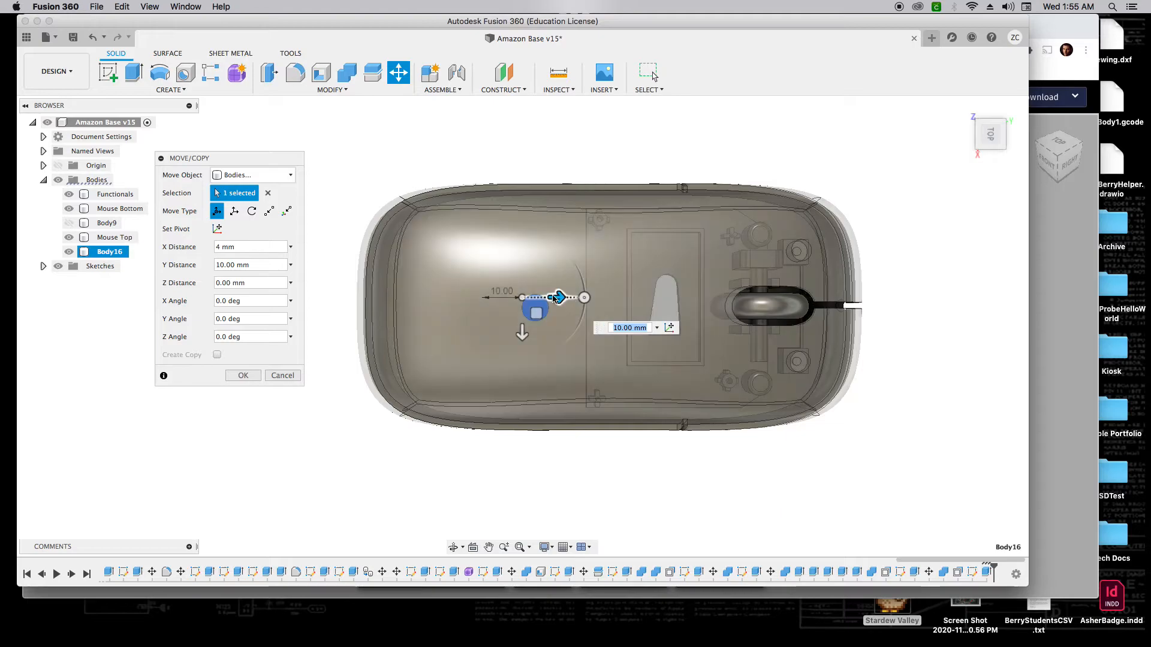
{"action": "left_click_drag", "start_coordinate": [558, 300], "coordinate": [527, 297]}
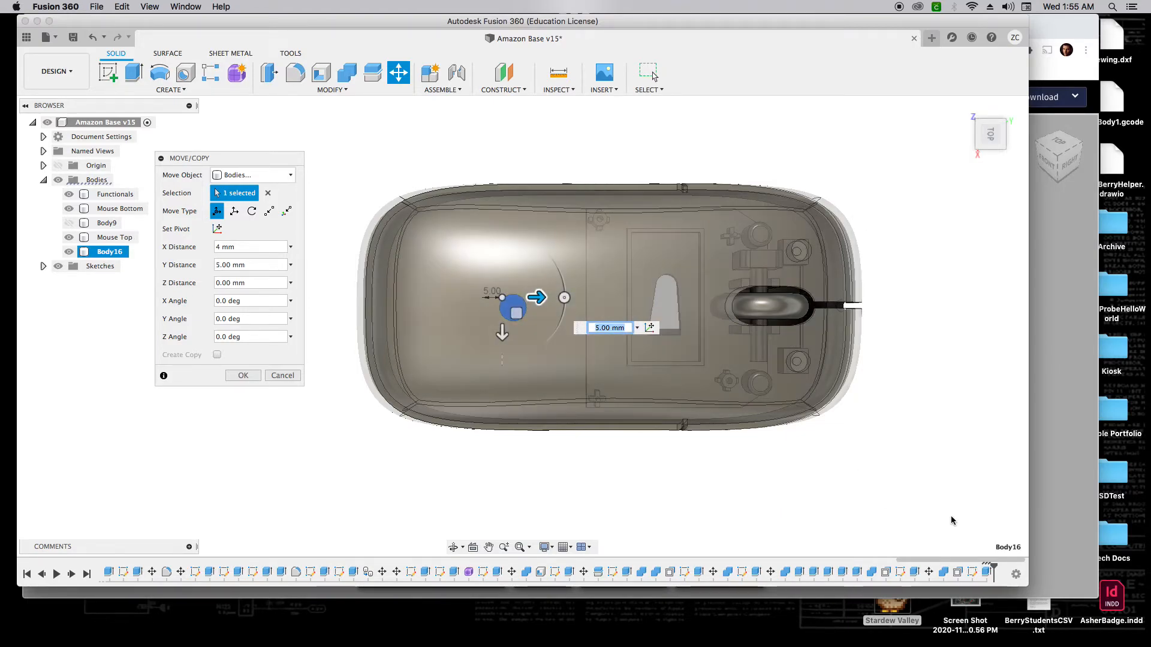
{"action": "left_click_drag", "start_coordinate": [990, 131], "coordinate": [1051, 69]}
{"action": "left_click", "coordinate": [1000, 142]}
{"action": "left_click_drag", "start_coordinate": [999, 144], "coordinate": [1006, 169]}
{"action": "scroll", "coordinate": [508, 246], "scroll_direction": "up", "scroll_amount": 10}
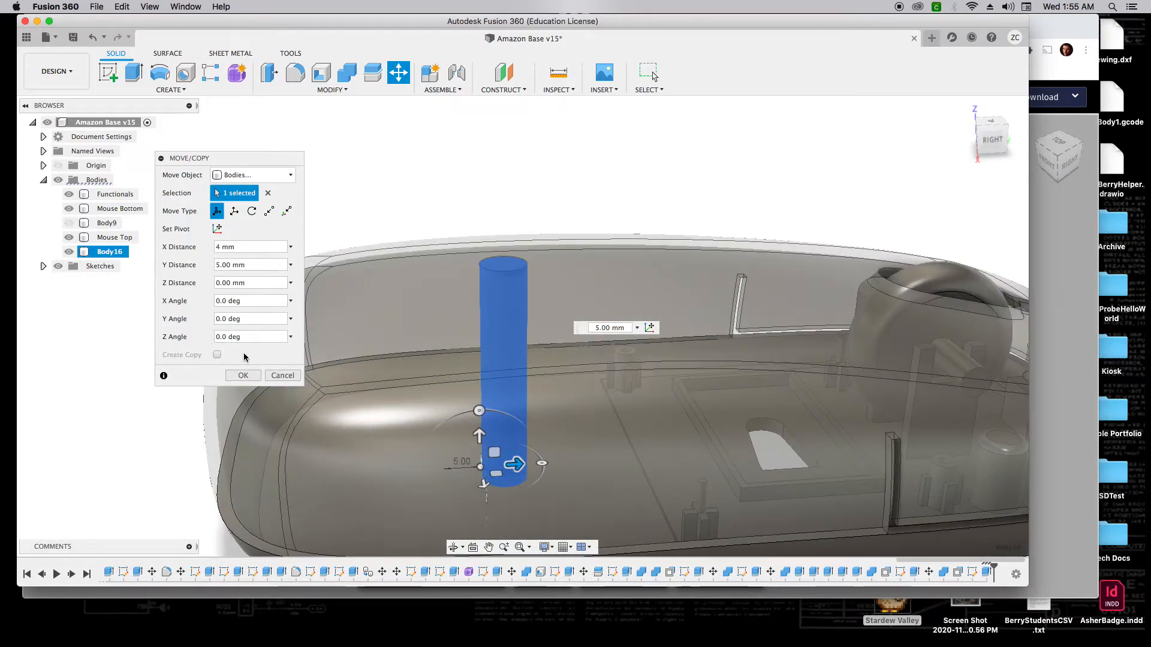
{"action": "left_click", "coordinate": [243, 376]}
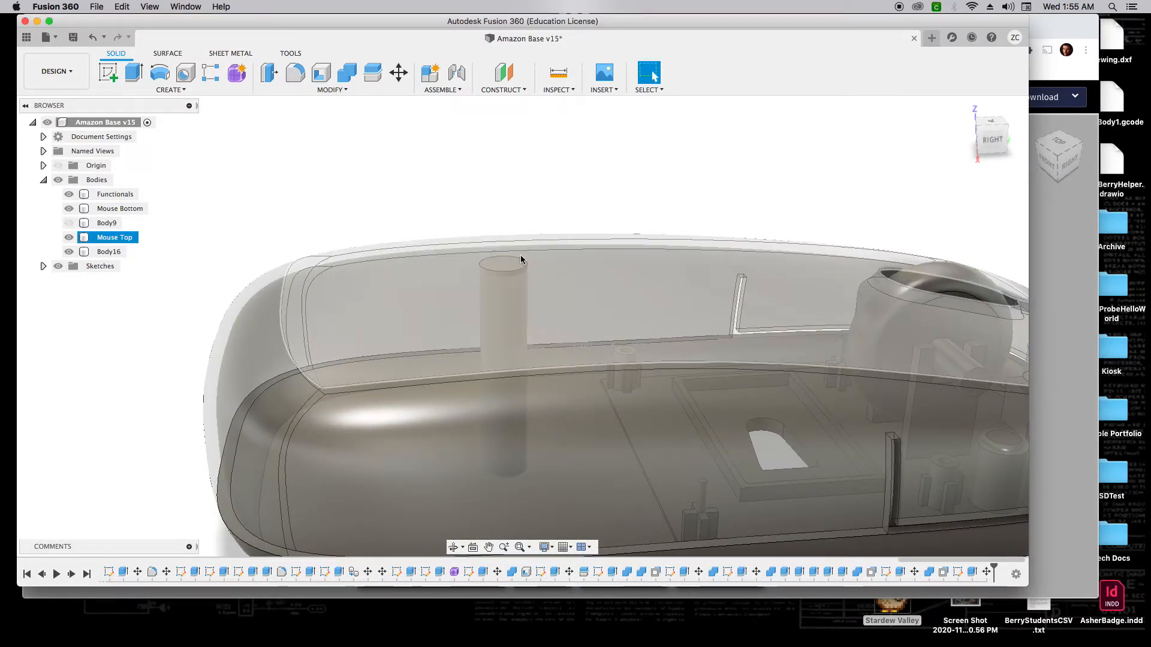
{"action": "key", "text": "e"}
{"action": "left_click", "coordinate": [503, 267]}
{"action": "left_click_drag", "start_coordinate": [504, 267], "coordinate": [503, 263]}
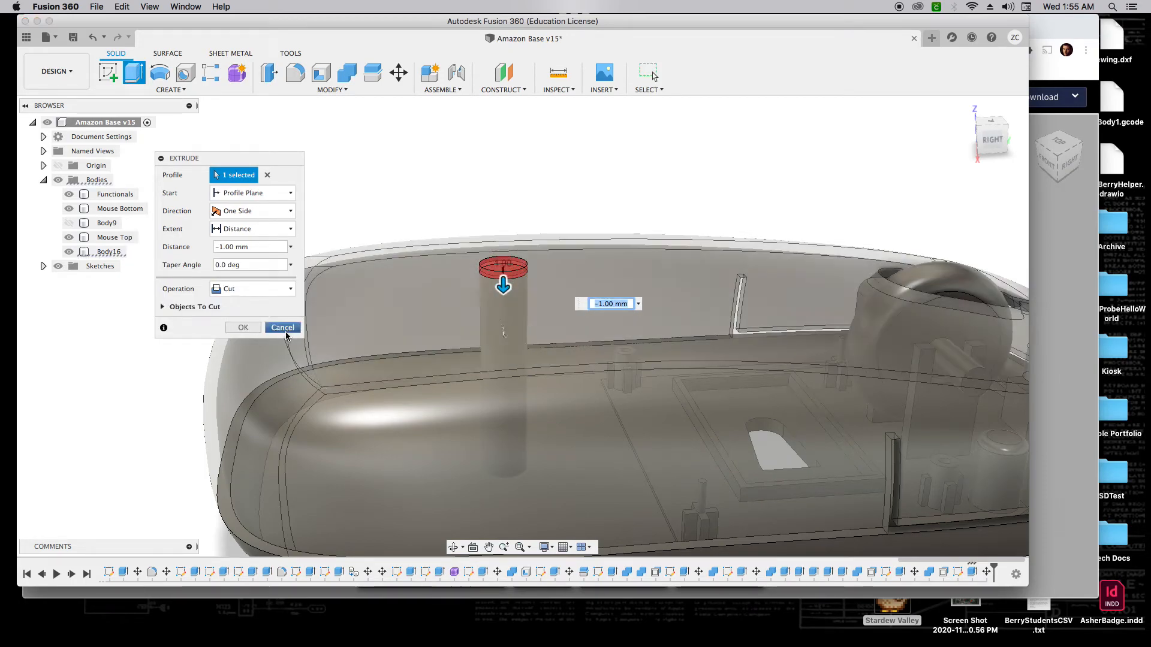
{"action": "left_click", "coordinate": [283, 327]}
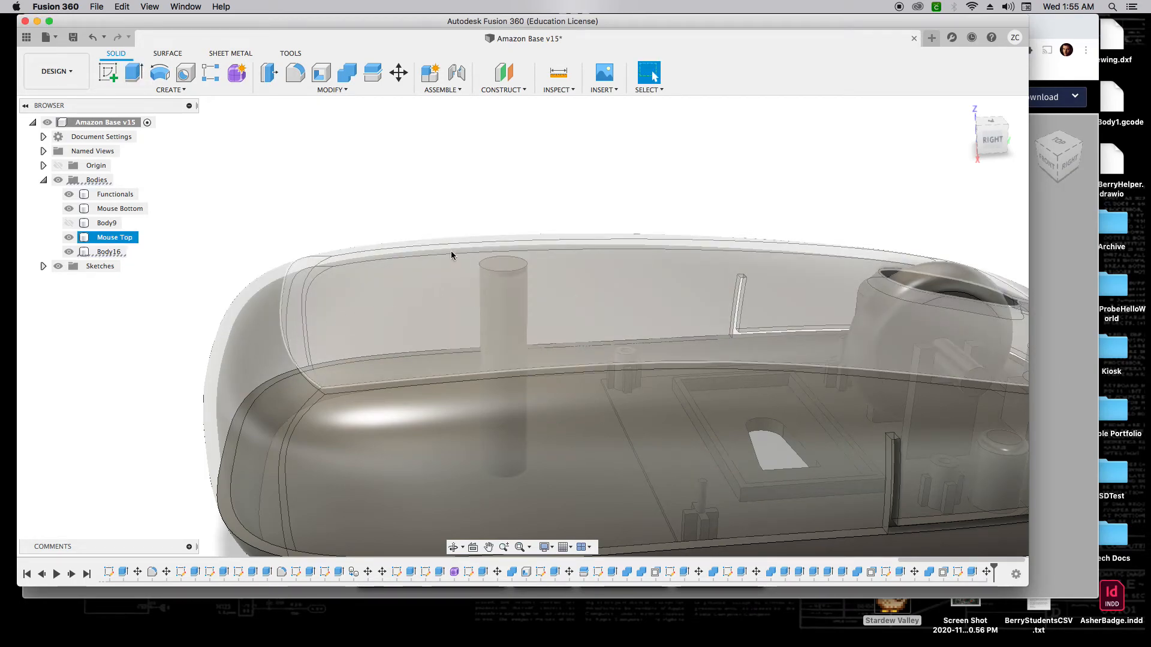
Step: Move the cylinder body -1 mm in Z so it sits lower inside the top shell
{"action": "key", "text": "m"}
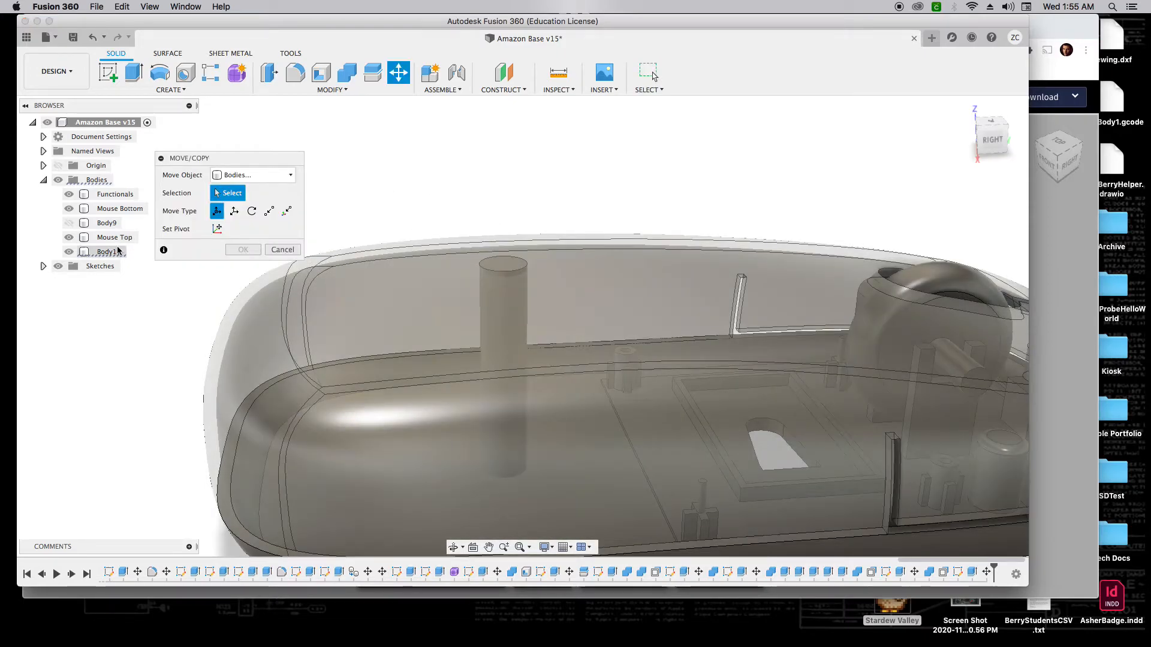
{"action": "key", "text": "Escape"}
{"action": "left_click", "coordinate": [111, 252]}
{"action": "key", "text": "m"}
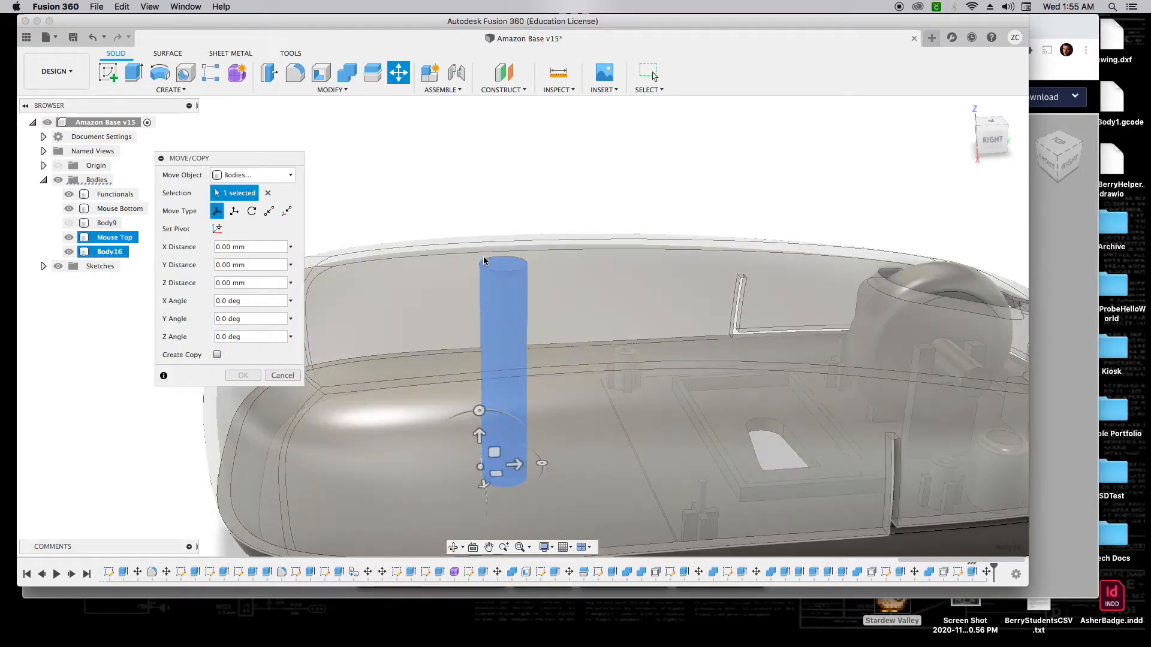
{"action": "left_click_drag", "start_coordinate": [480, 435], "coordinate": [481, 442]}
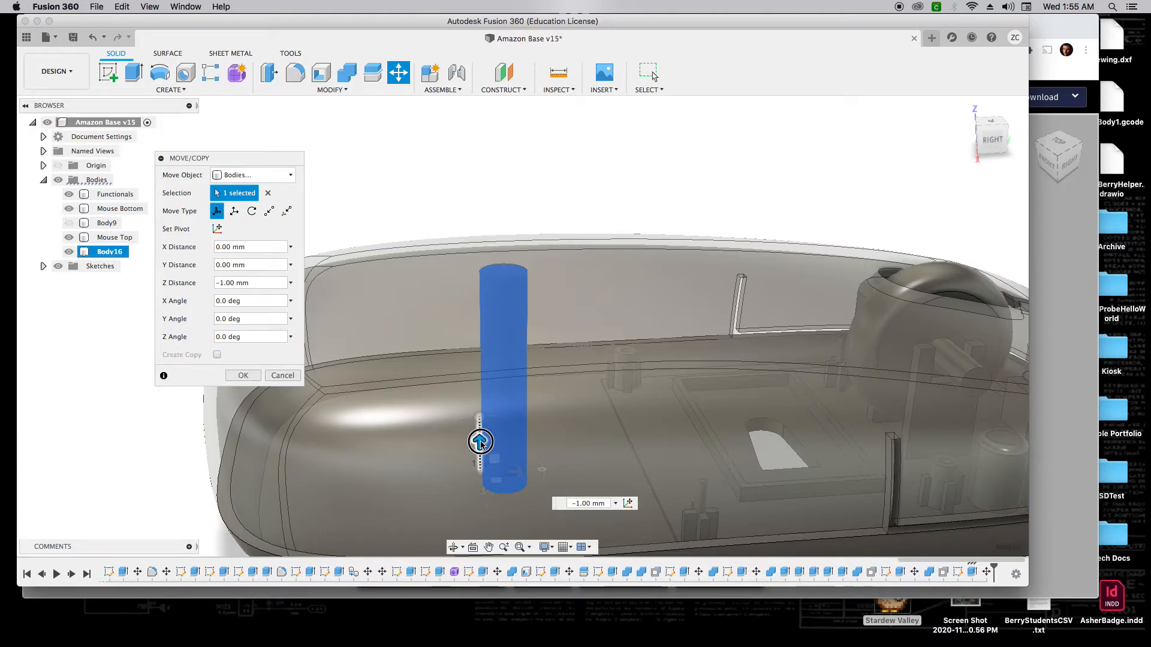
{"action": "left_click", "coordinate": [249, 376]}
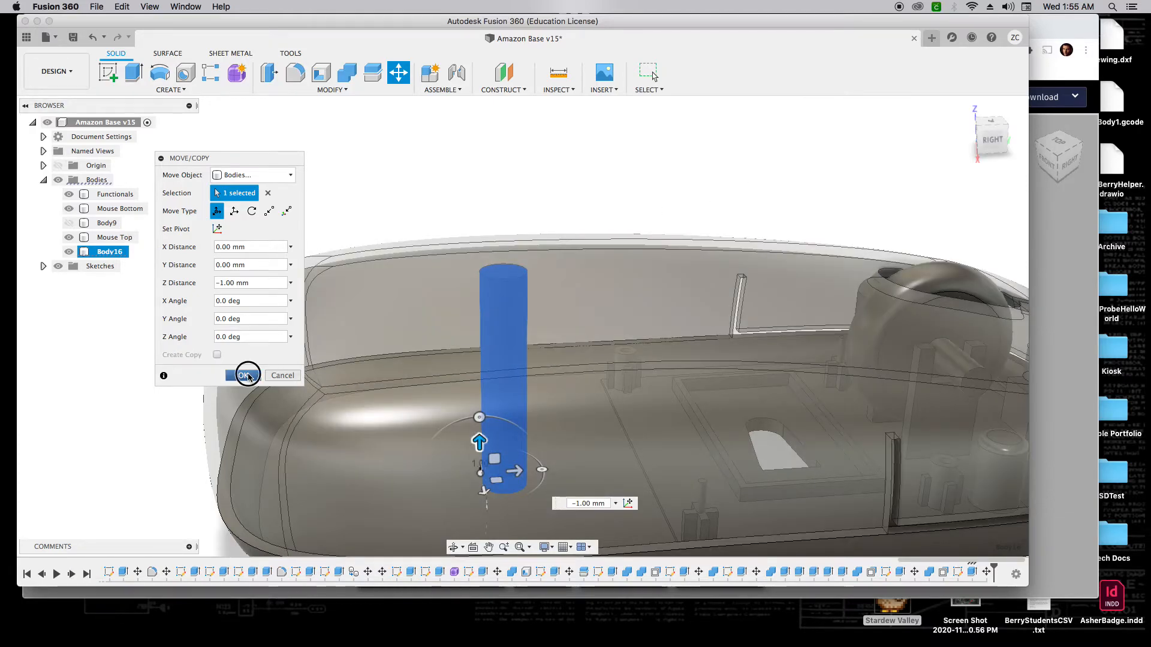
Step: Check the cylinder's lower end from the side and underside, and hide the Mouse Bottom body to expose it
{"action": "left_click", "coordinate": [990, 142]}
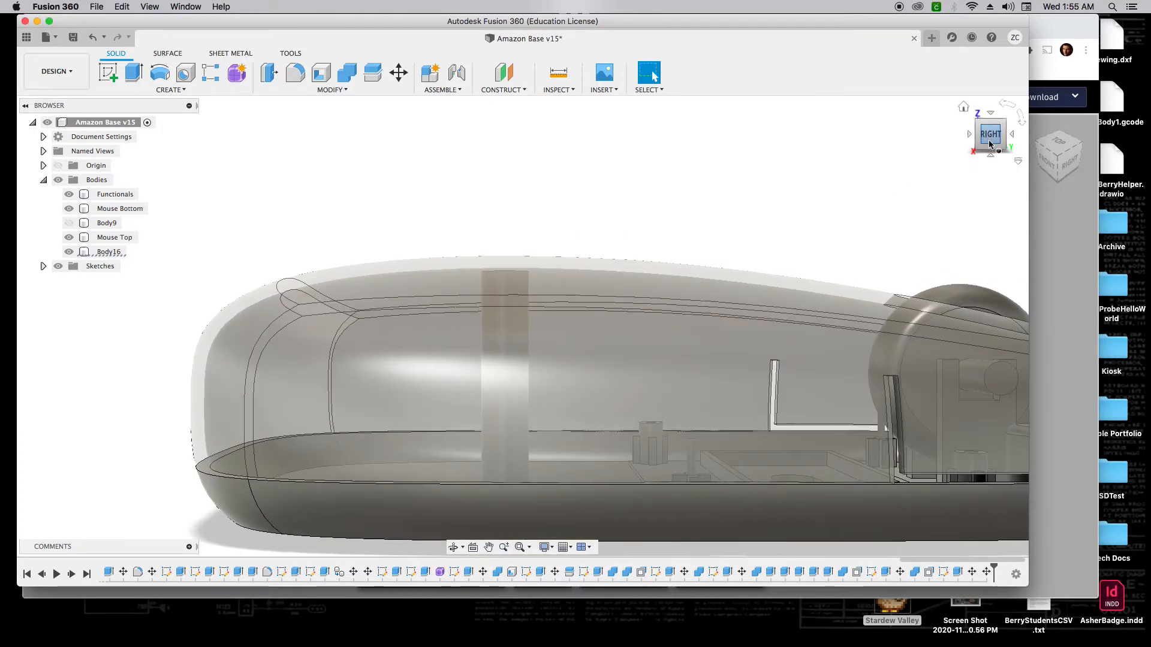
{"action": "left_click", "coordinate": [998, 108]}
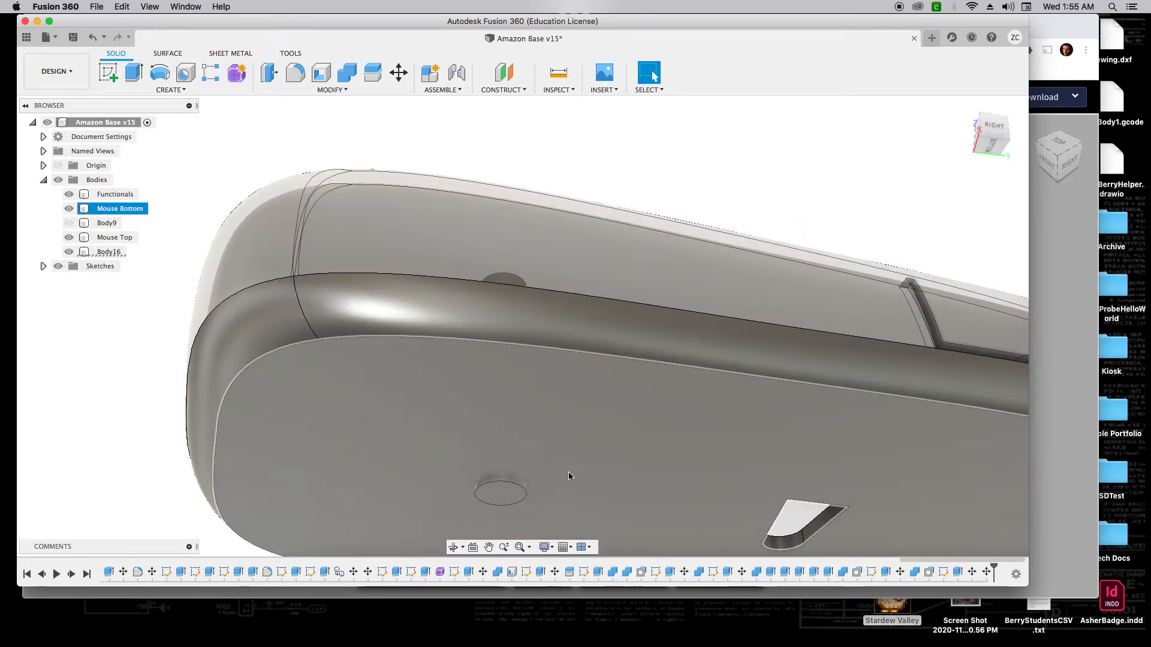
{"action": "scroll", "coordinate": [558, 471], "scroll_direction": "up", "scroll_amount": 3}
{"action": "scroll", "coordinate": [559, 469], "scroll_direction": "down", "scroll_amount": 5}
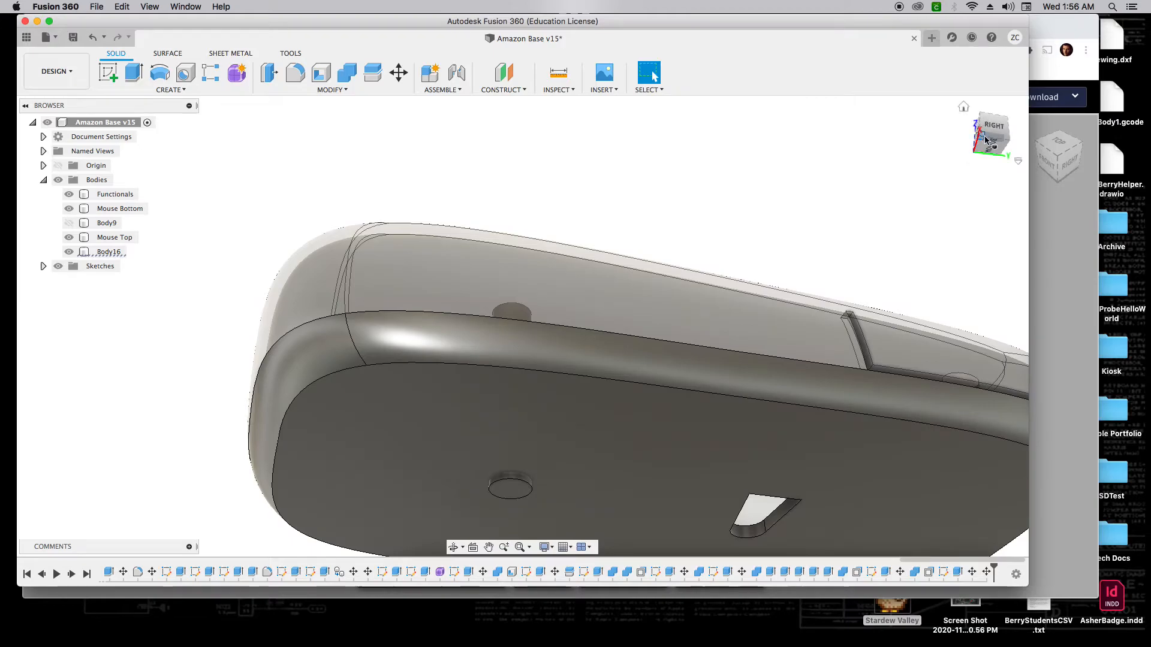
{"action": "left_click", "coordinate": [989, 150]}
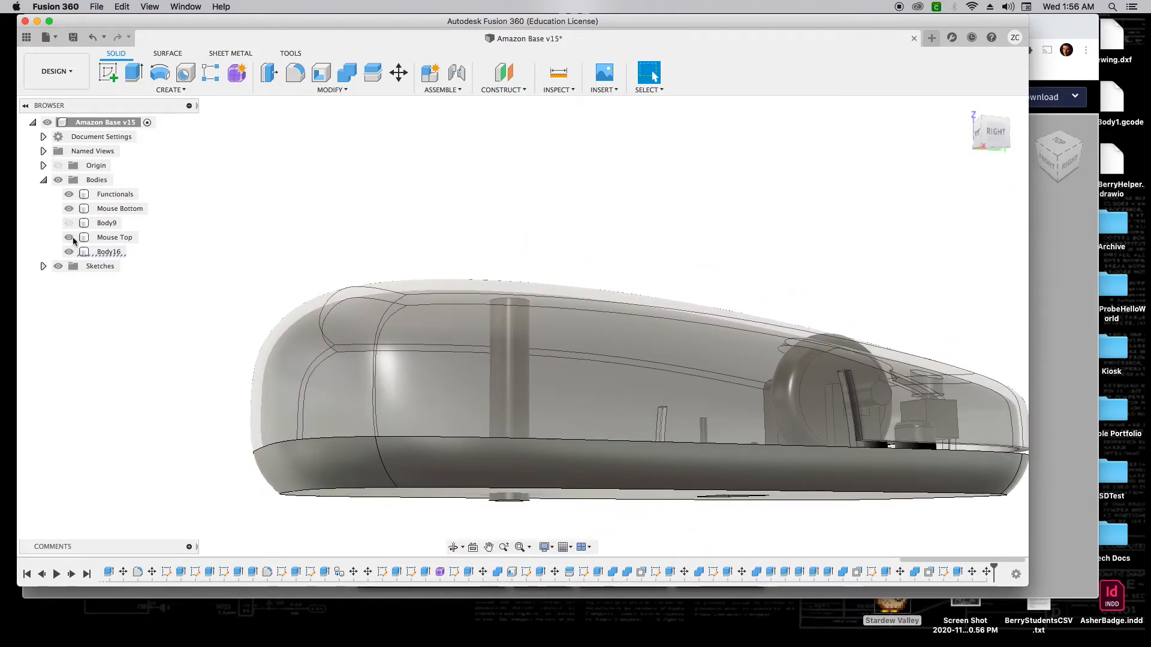
{"action": "left_click", "coordinate": [81, 210]}
{"action": "left_click", "coordinate": [69, 209]}
{"action": "left_click", "coordinate": [70, 210]}
{"action": "left_click", "coordinate": [70, 209]}
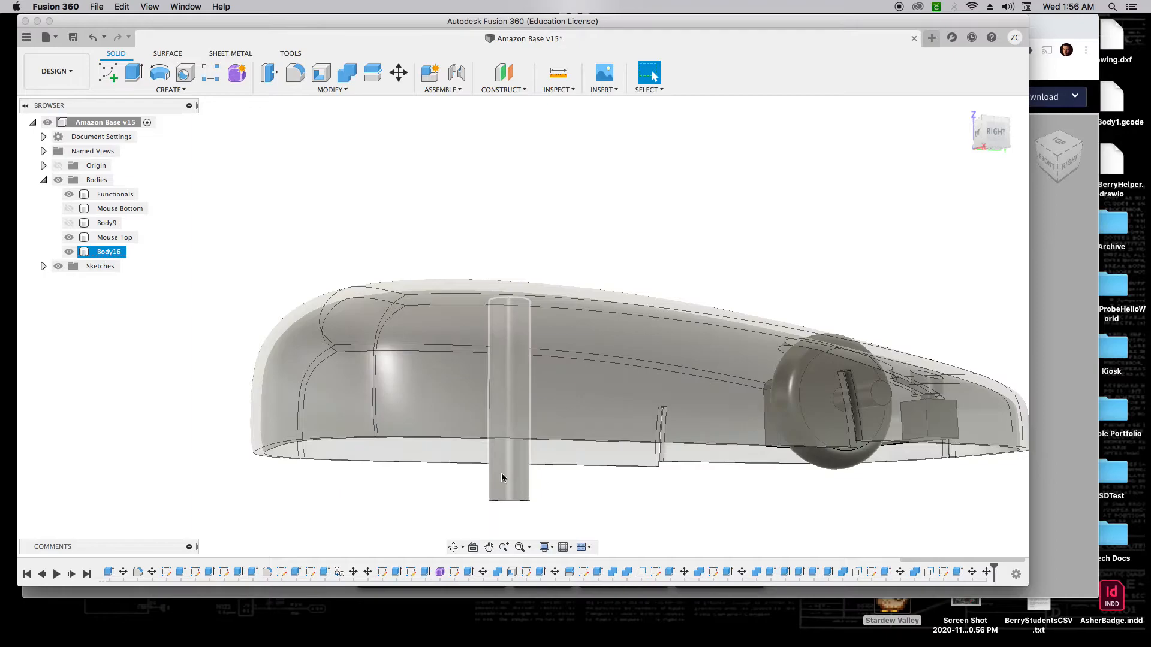
Step: Cut 6 mm off the cylinder's lower end with Extrude and show the Mouse Bottom body again
{"action": "left_click_drag", "start_coordinate": [992, 133], "coordinate": [1000, 108]}
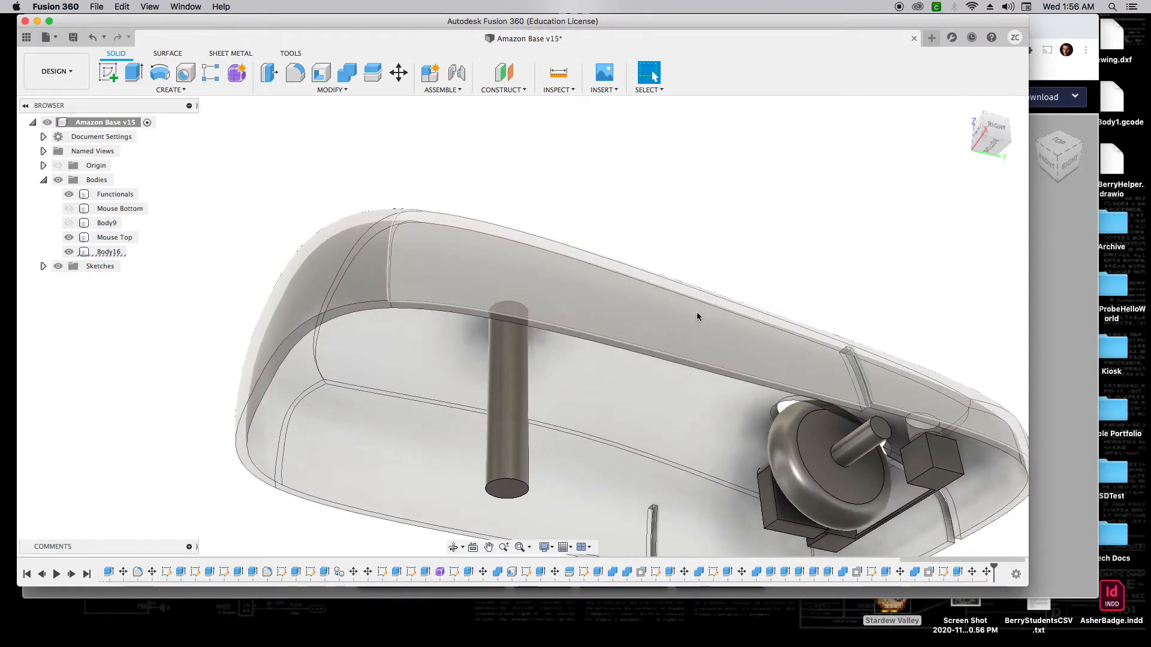
{"action": "key", "text": "e"}
{"action": "left_click", "coordinate": [507, 490]}
{"action": "left_click_drag", "start_coordinate": [510, 503], "coordinate": [511, 465]}
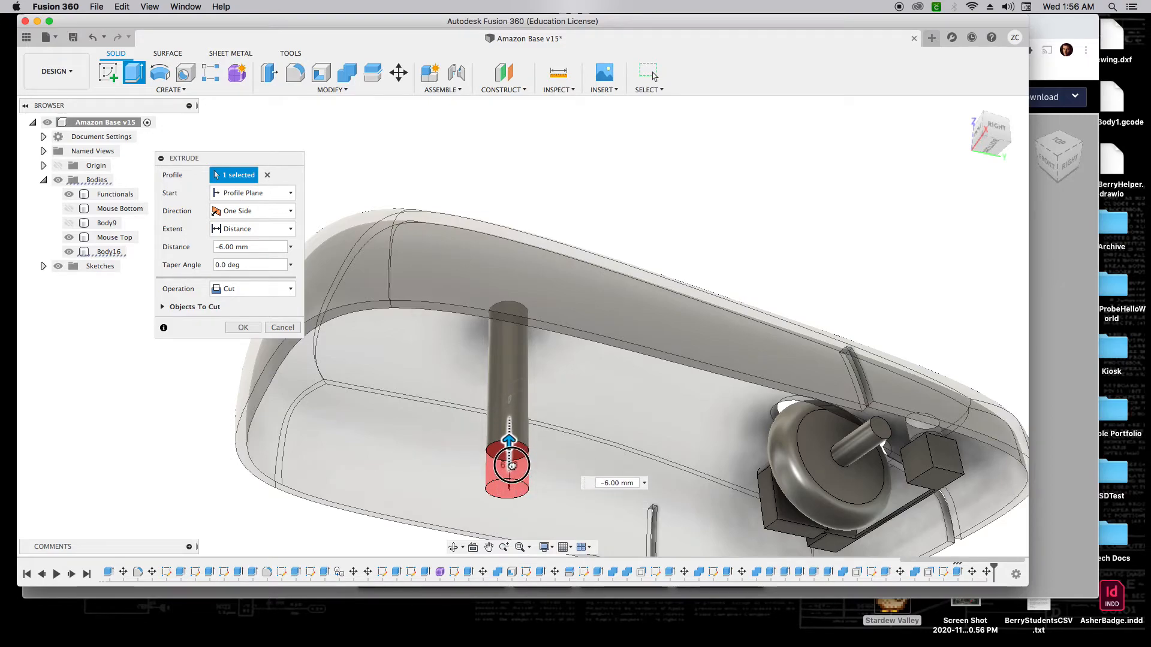
{"action": "left_click", "coordinate": [243, 327]}
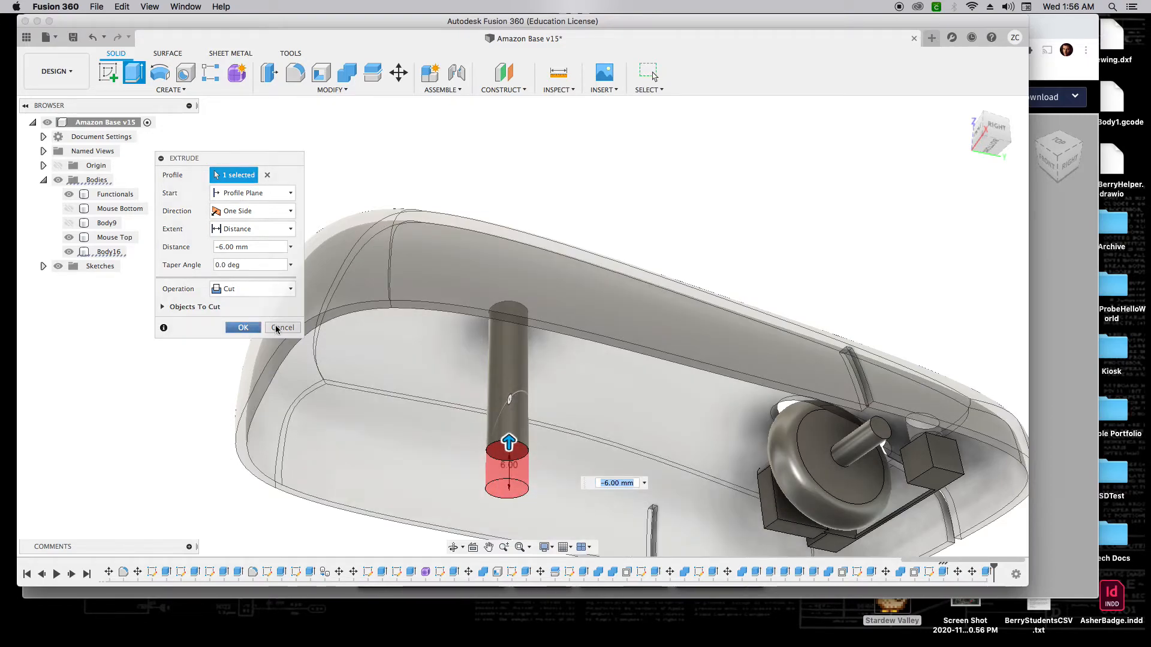
{"action": "left_click", "coordinate": [69, 209]}
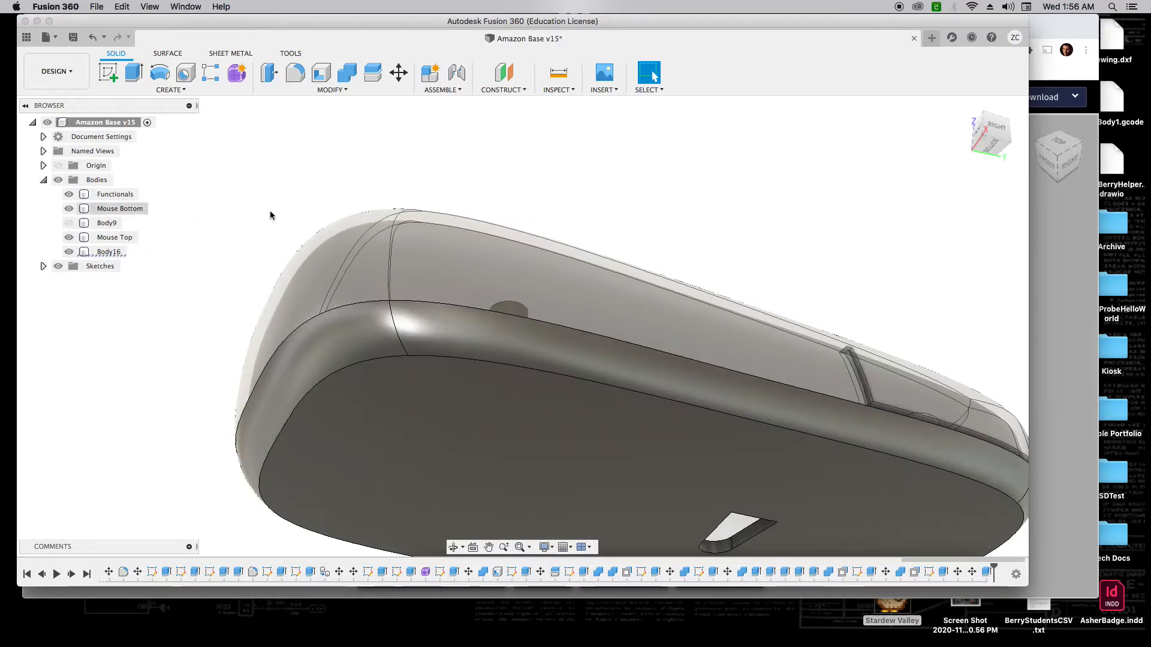
{"action": "mouse_move", "coordinate": [991, 141]}
{"action": "left_mouse_down"}
{"action": "mouse_move", "coordinate": [971, 164]}
{"action": "mouse_move", "coordinate": [1052, 167]}
{"action": "mouse_move", "coordinate": [1073, 152]}
{"action": "mouse_move", "coordinate": [1105, 180]}
{"action": "mouse_move", "coordinate": [1103, 151]}
{"action": "mouse_move", "coordinate": [1098, 166]}
{"action": "mouse_move", "coordinate": [1100, 151]}
{"action": "mouse_move", "coordinate": [1073, 167]}
{"action": "left_mouse_up"}
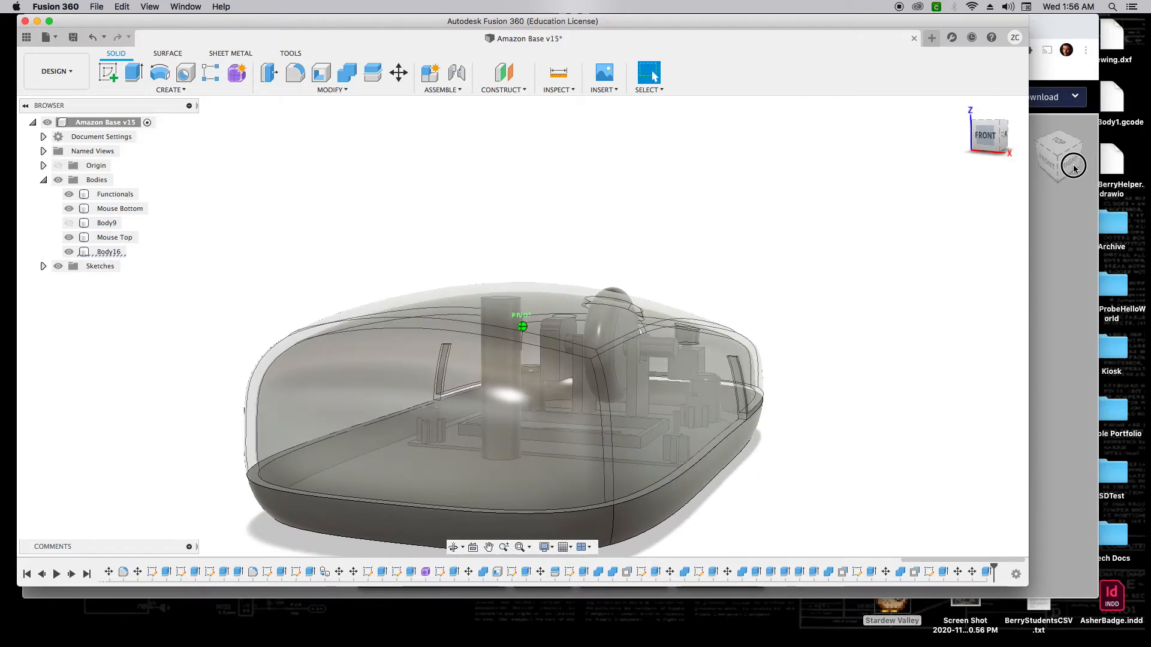
{"action": "middle_click_drag", "start_coordinate": [1074, 165], "coordinate": [1073, 164], "text": "shift"}
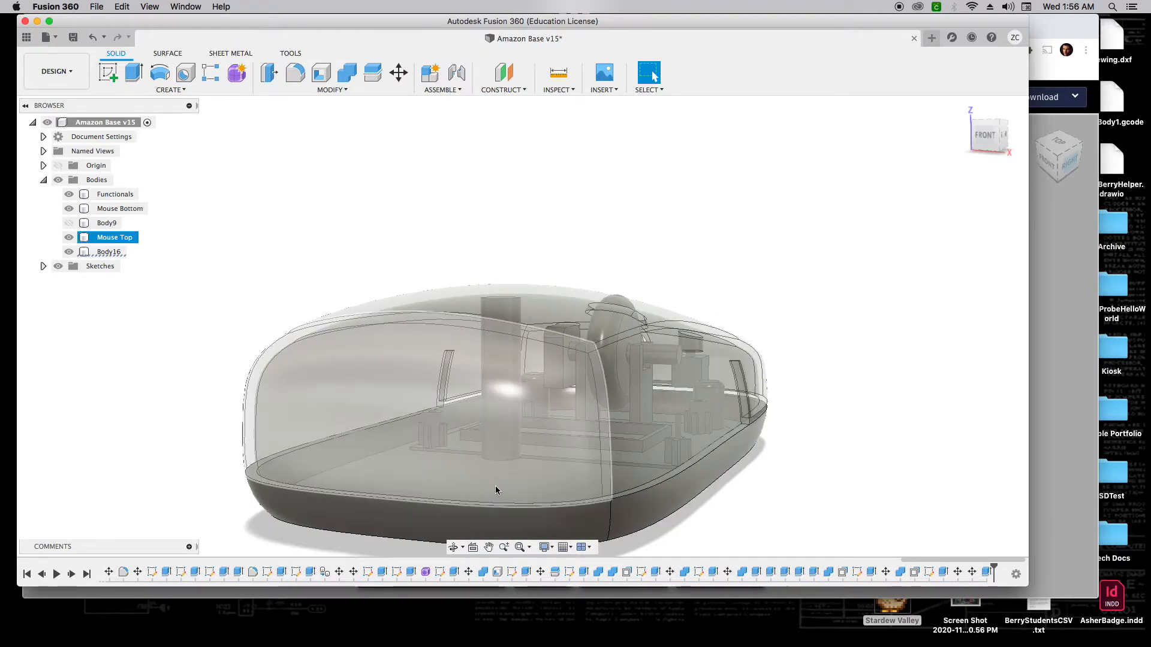
{"action": "left_click", "coordinate": [440, 475]}
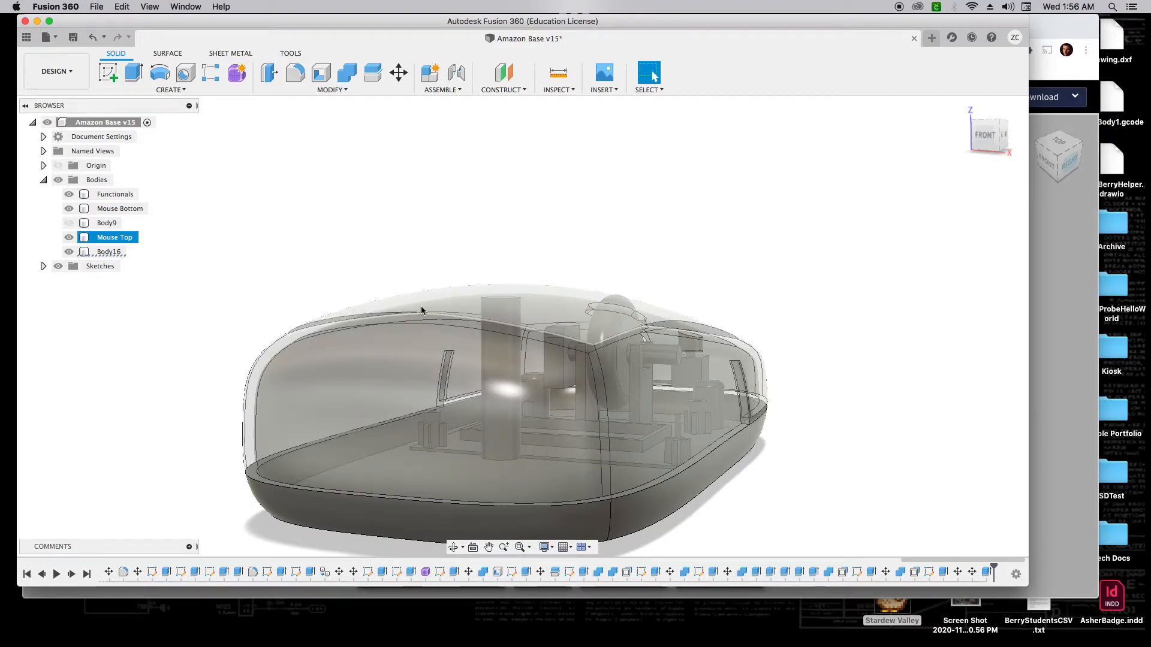
{"action": "left_click", "coordinate": [108, 253]}
{"action": "key", "text": "m"}
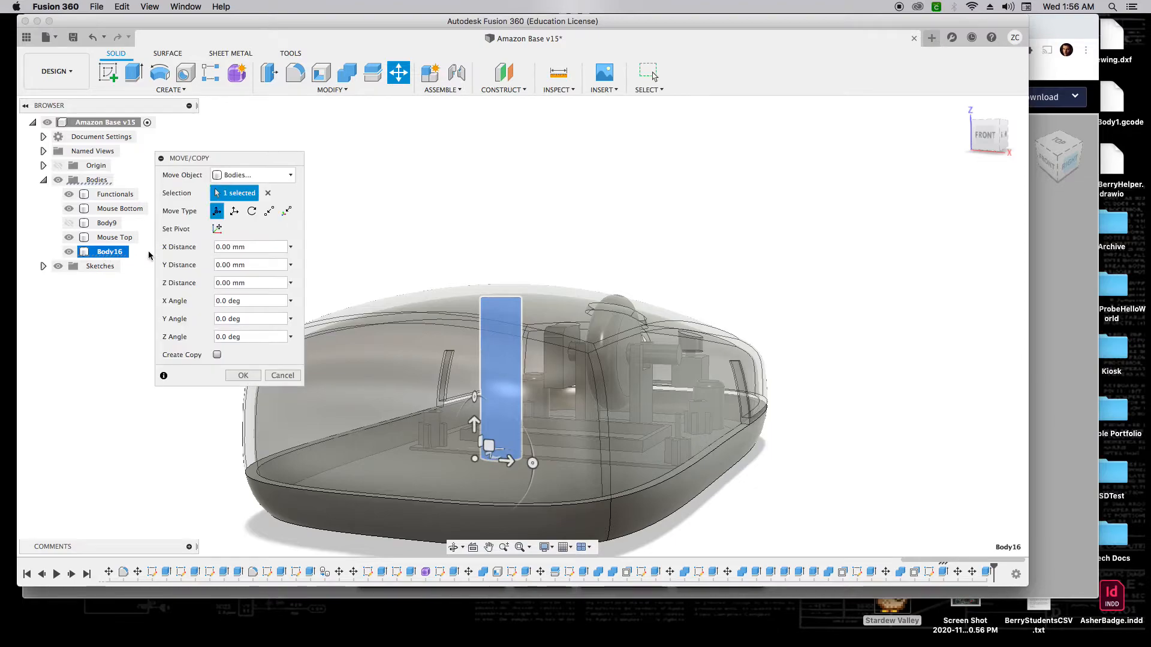
{"action": "left_click_drag", "start_coordinate": [474, 447], "coordinate": [462, 537]}
{"action": "scroll", "coordinate": [380, 457], "scroll_direction": "down", "scroll_amount": 2}
{"action": "scroll", "coordinate": [380, 457], "scroll_direction": "down", "scroll_amount": 2}
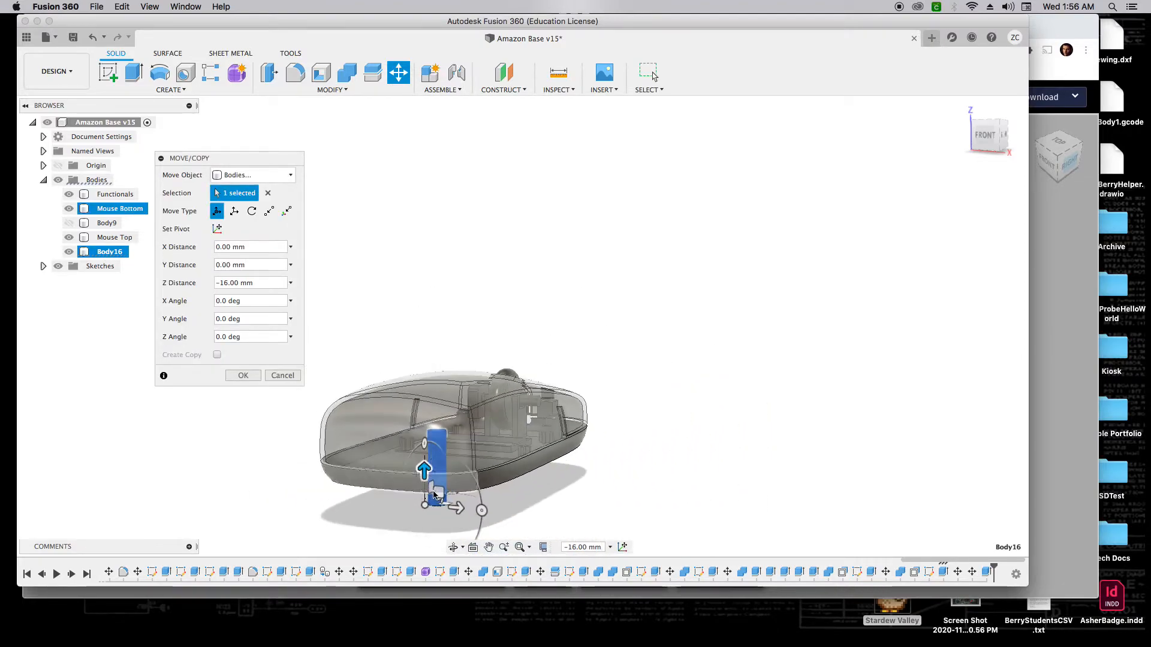
{"action": "mouse_move", "coordinate": [426, 477]}
{"action": "left_mouse_down"}
{"action": "mouse_move", "coordinate": [423, 499]}
{"action": "mouse_move", "coordinate": [423, 478]}
{"action": "left_mouse_up"}
{"action": "left_click", "coordinate": [283, 376]}
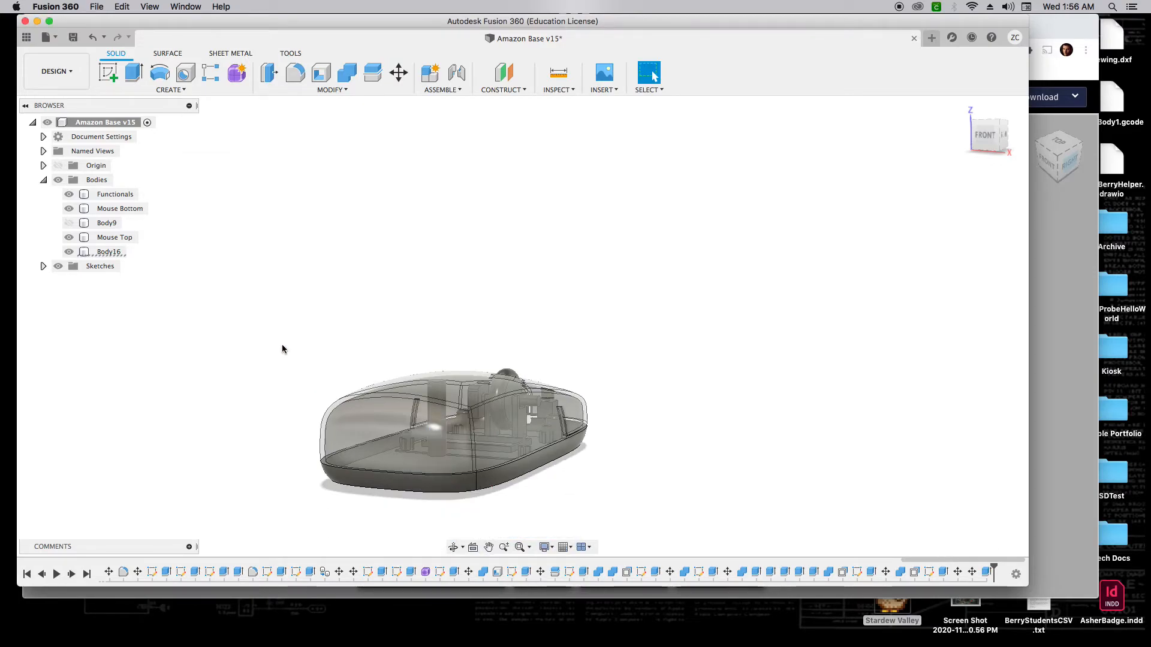
Step: Create a copy of the cylinder body moved -24 mm in Z, extending below the mouse base
{"action": "left_click", "coordinate": [102, 251]}
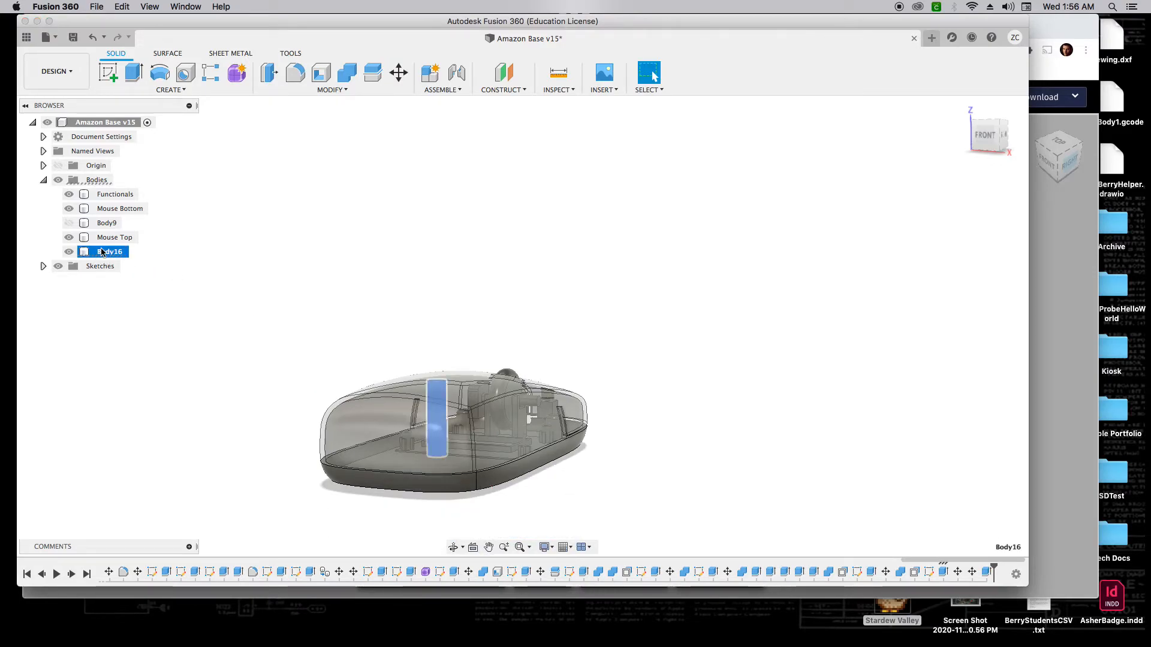
{"action": "key", "text": "m"}
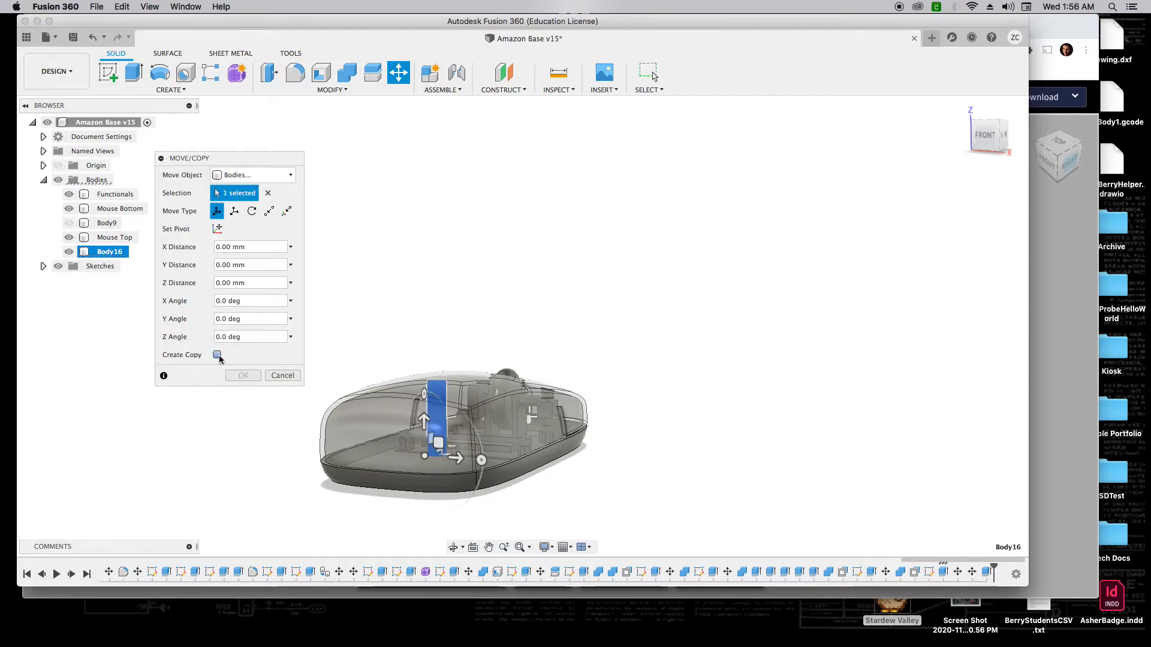
{"action": "left_click", "coordinate": [217, 356]}
{"action": "left_click_drag", "start_coordinate": [424, 421], "coordinate": [426, 493]}
{"action": "scroll", "coordinate": [447, 460], "scroll_direction": "up", "scroll_amount": 8}
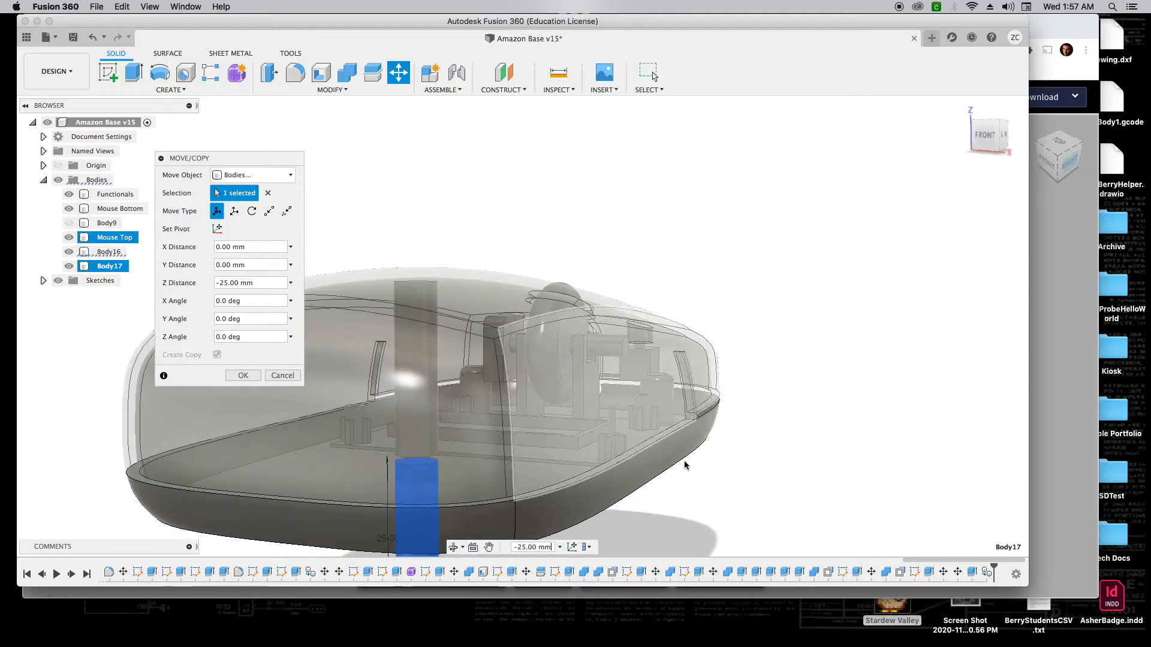
{"action": "scroll", "coordinate": [685, 465], "scroll_direction": "down", "scroll_amount": 5}
{"action": "scroll", "coordinate": [511, 508], "scroll_direction": "up", "scroll_amount": 10}
{"action": "left_click_drag", "start_coordinate": [510, 508], "coordinate": [511, 500]}
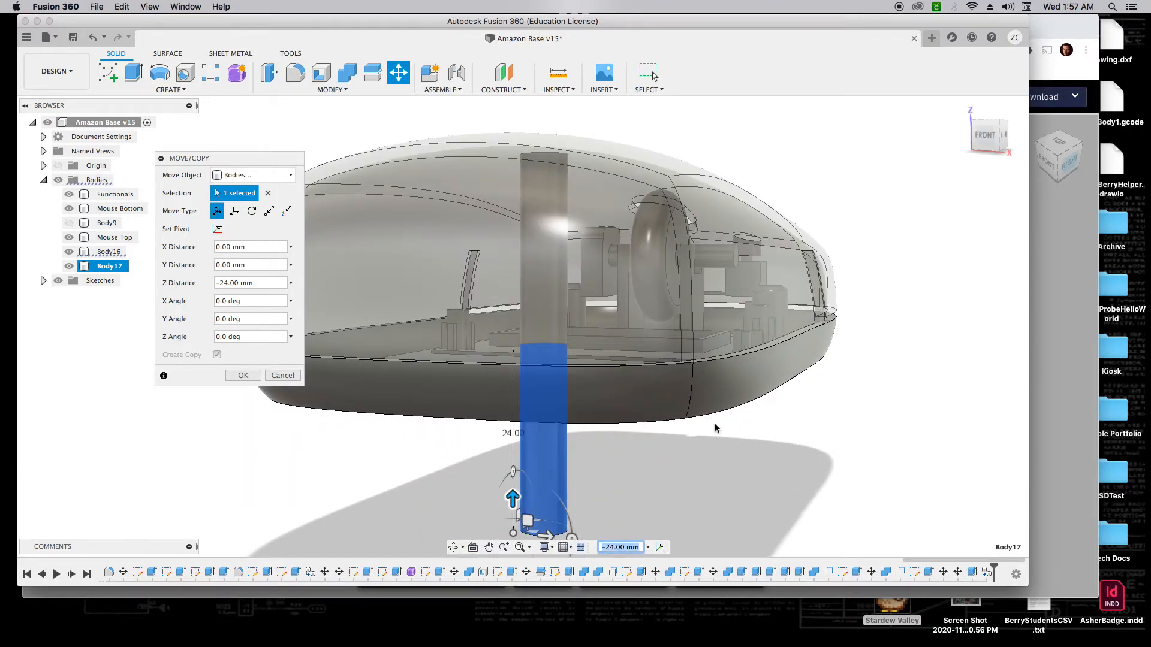
{"action": "left_click", "coordinate": [244, 376]}
Step: Inspect the two stacked cylinders, and hide the Mouse Bottom body and the lower cylinder copy
{"action": "left_click", "coordinate": [970, 117]}
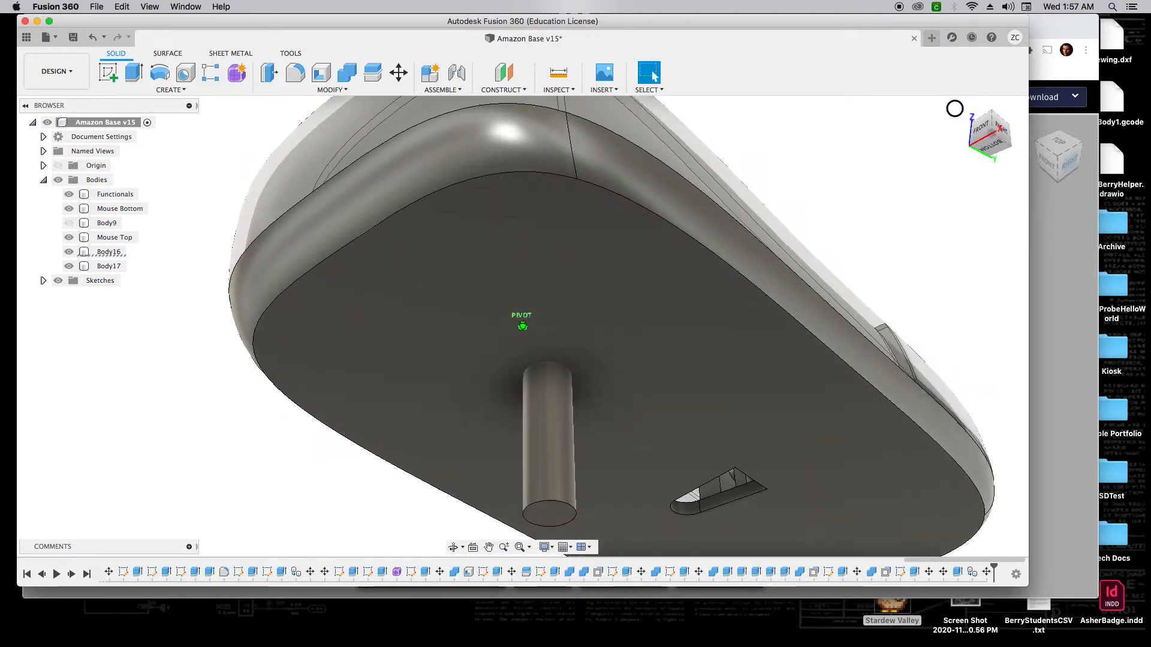
{"action": "left_click", "coordinate": [980, 127]}
{"action": "left_click", "coordinate": [613, 354]}
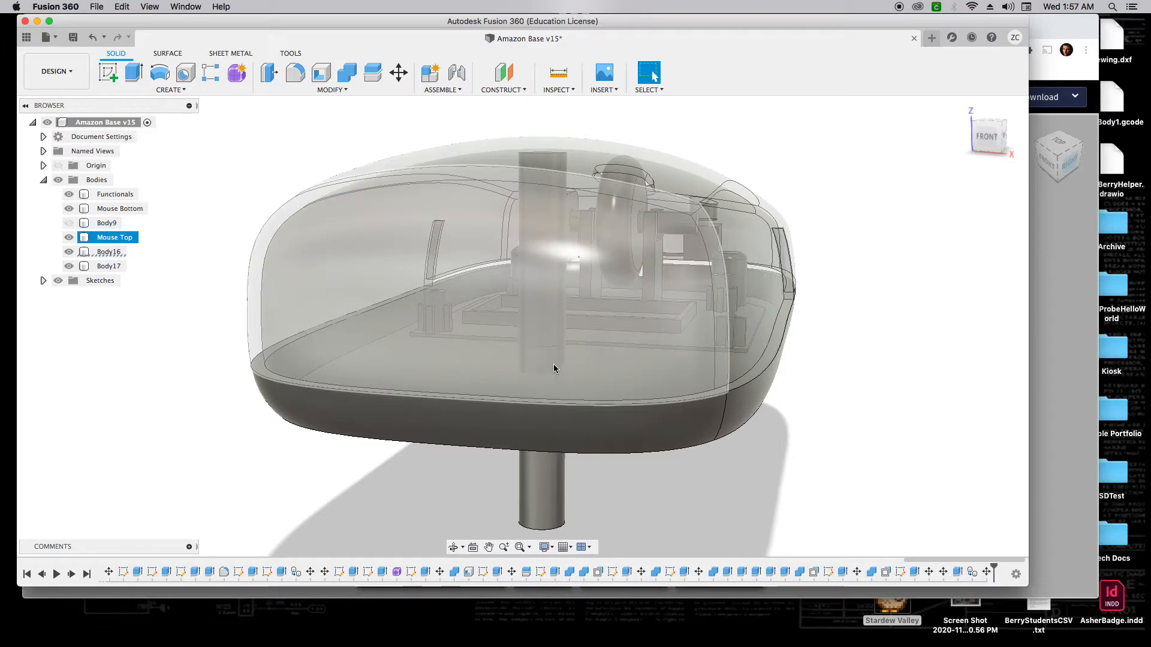
{"action": "key", "text": "Escape"}
{"action": "mouse_move", "coordinate": [974, 124]}
{"action": "left_mouse_down"}
{"action": "mouse_move", "coordinate": [966, 149]}
{"action": "mouse_move", "coordinate": [953, 145]}
{"action": "left_mouse_up"}
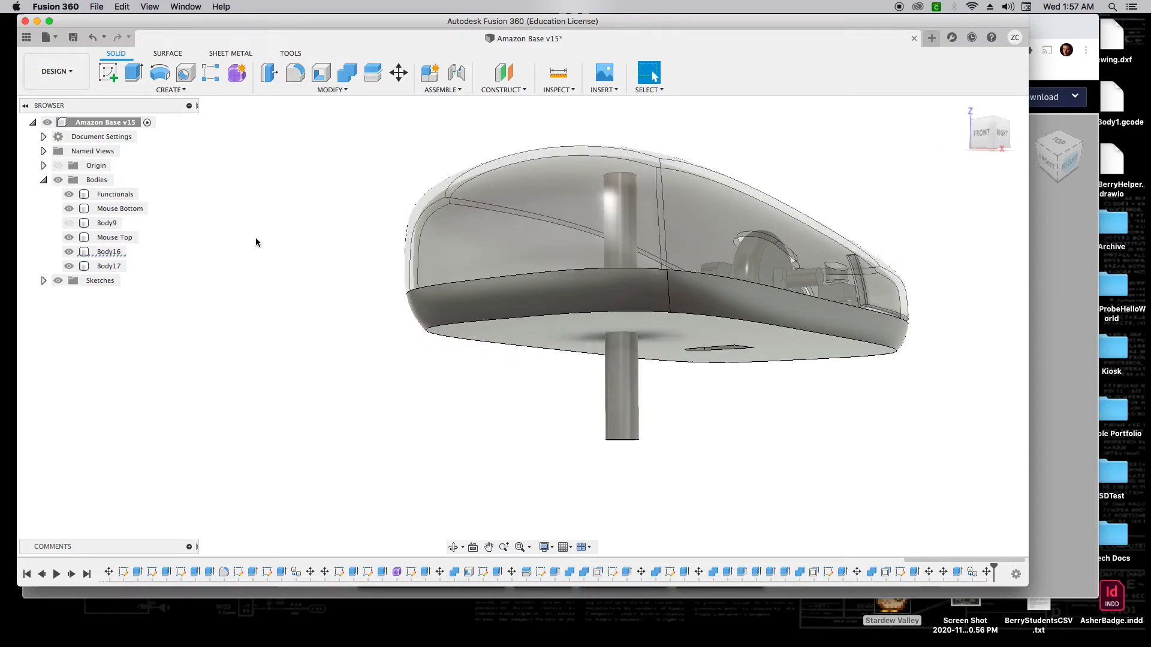
{"action": "left_click", "coordinate": [69, 208]}
{"action": "left_click", "coordinate": [983, 145]}
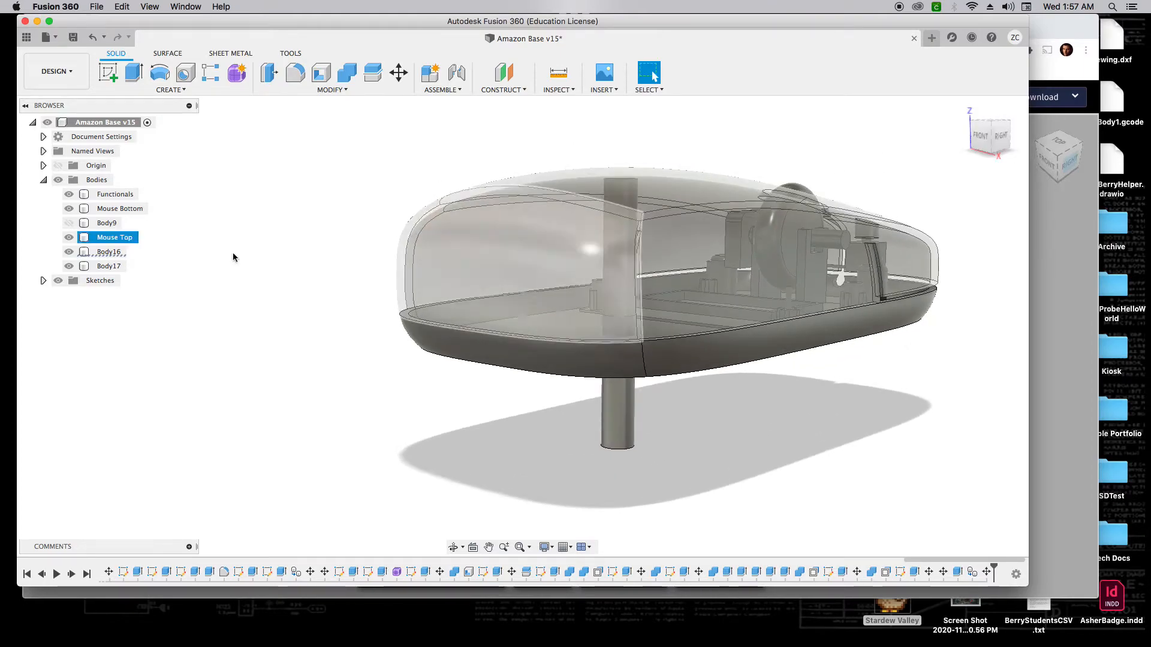
{"action": "left_click", "coordinate": [69, 209]}
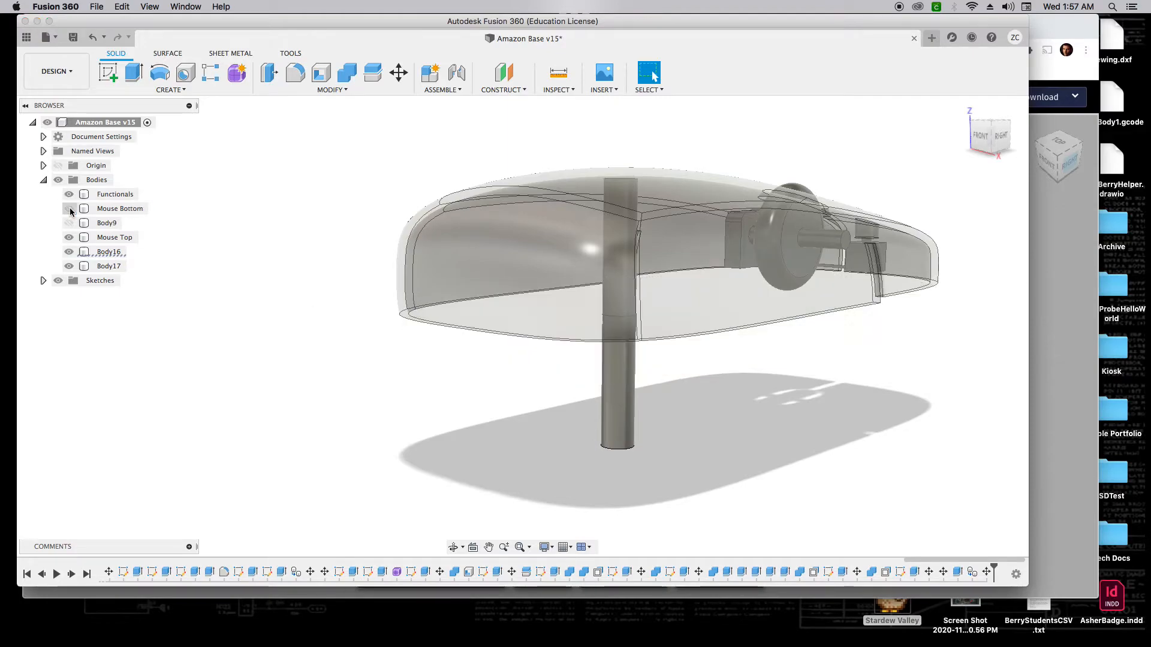
{"action": "left_click", "coordinate": [69, 266]}
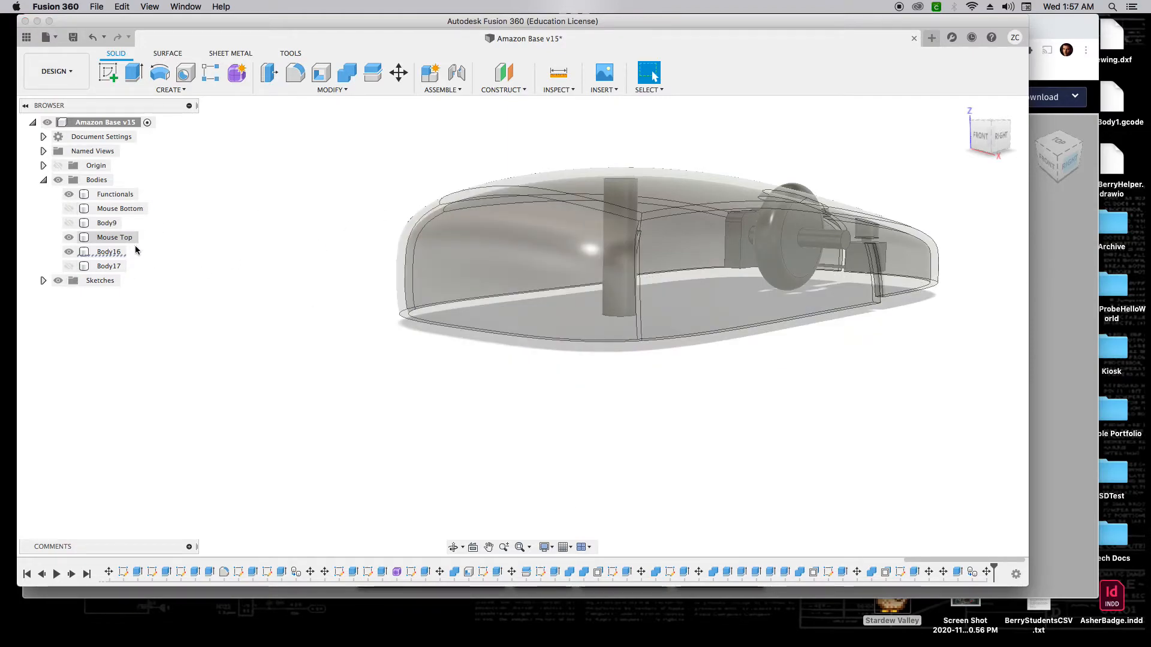
Step: Combine the upper cylinder with the Mouse Top body using the Join operation
{"action": "left_click", "coordinate": [347, 74]}
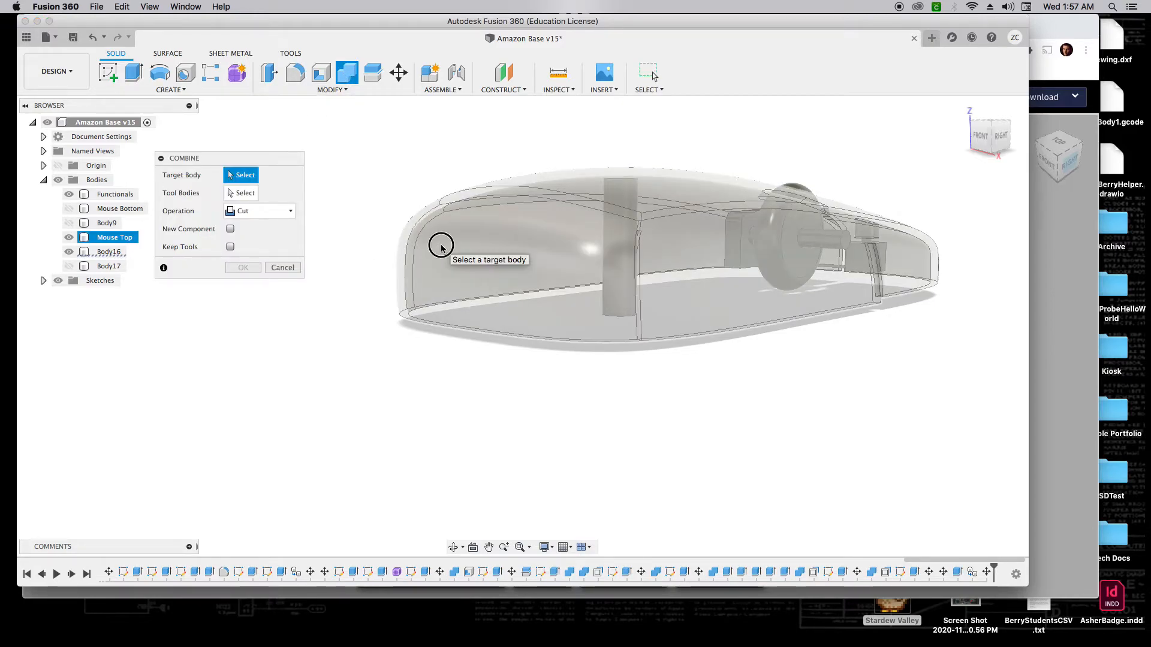
{"action": "left_click", "coordinate": [438, 244]}
{"action": "left_click", "coordinate": [109, 252]}
{"action": "left_click", "coordinate": [264, 211]}
{"action": "left_click", "coordinate": [252, 223]}
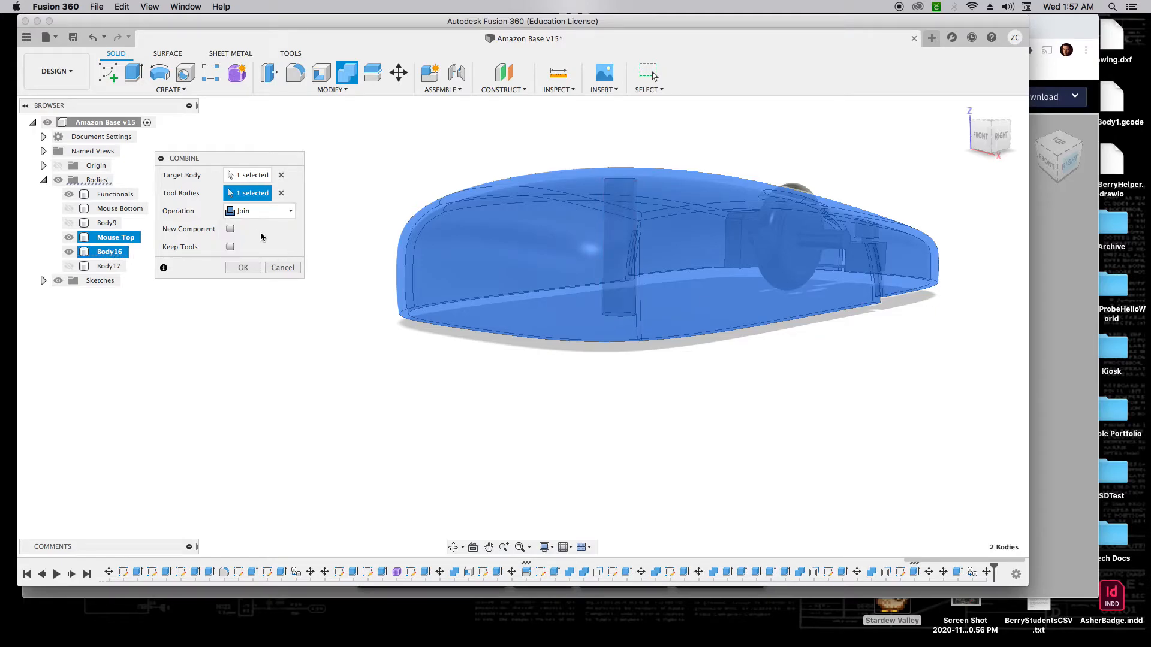
{"action": "left_click", "coordinate": [243, 268]}
Step: Show the lower cylinder copy and the Mouse Bottom body again, and view the mouse from below
{"action": "mouse_move", "coordinate": [984, 142]}
{"action": "left_mouse_down"}
{"action": "mouse_move", "coordinate": [978, 90]}
{"action": "mouse_move", "coordinate": [978, 116]}
{"action": "mouse_move", "coordinate": [998, 144]}
{"action": "mouse_move", "coordinate": [997, 128]}
{"action": "mouse_move", "coordinate": [1007, 133]}
{"action": "mouse_move", "coordinate": [996, 139]}
{"action": "left_mouse_up"}
{"action": "left_click", "coordinate": [69, 252]}
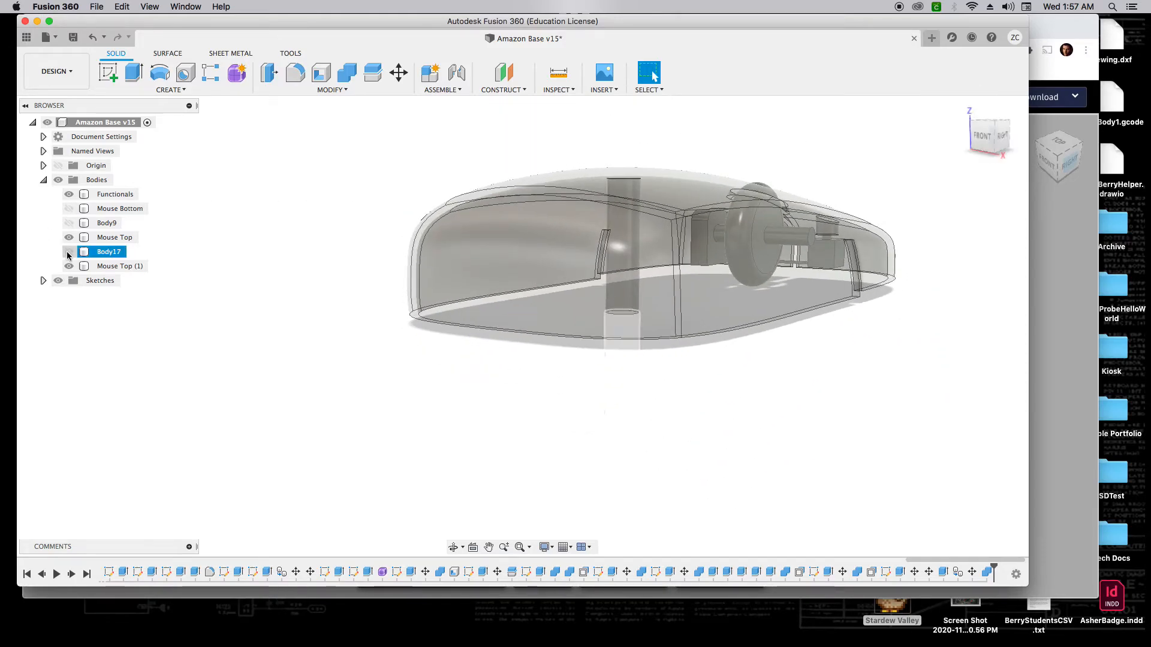
{"action": "left_click", "coordinate": [69, 209]}
{"action": "mouse_move", "coordinate": [986, 133]}
{"action": "left_mouse_down"}
{"action": "mouse_move", "coordinate": [974, 111]}
{"action": "mouse_move", "coordinate": [958, 154]}
{"action": "mouse_move", "coordinate": [976, 117]}
{"action": "left_mouse_up"}
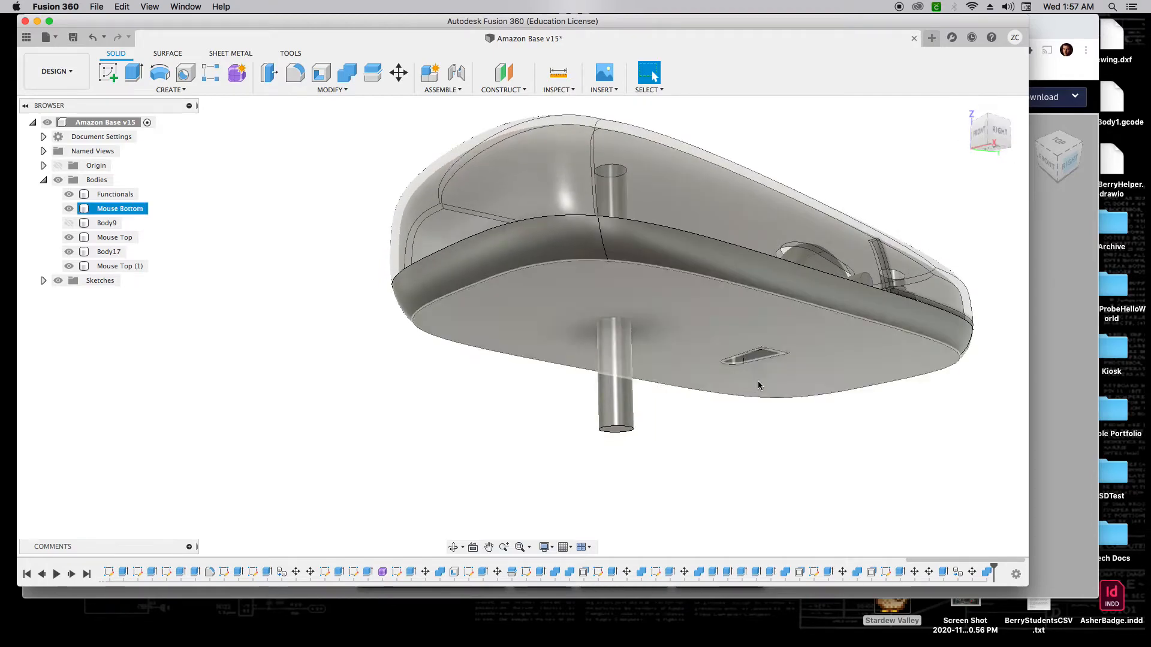
Step: Extrude the lower cylinder's bottom face by -19 mm as a Cut, shortening it toward the mouse base
{"action": "key", "text": "e"}
{"action": "left_click", "coordinate": [618, 429]}
{"action": "left_click_drag", "start_coordinate": [618, 445], "coordinate": [614, 314]}
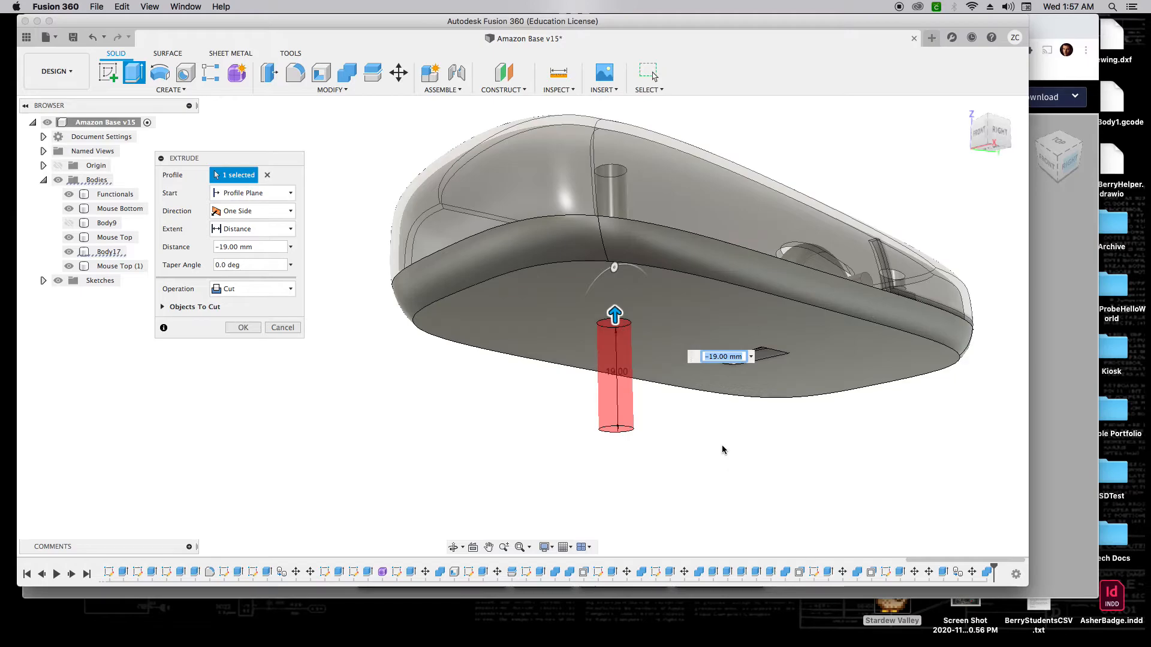
{"action": "left_click", "coordinate": [242, 329]}
{"action": "mouse_move", "coordinate": [983, 144]}
{"action": "left_mouse_down"}
{"action": "mouse_move", "coordinate": [958, 156]}
{"action": "mouse_move", "coordinate": [990, 137]}
{"action": "mouse_move", "coordinate": [1006, 160]}
{"action": "left_mouse_up"}
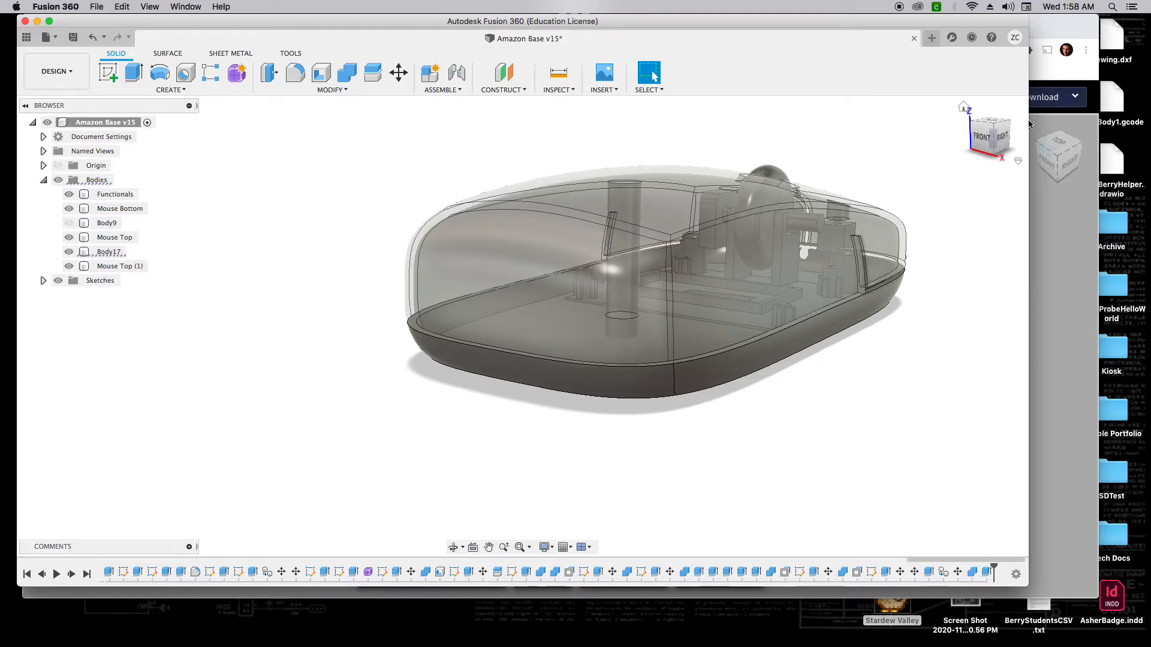
Step: Cut the lower cylinder's circular bottom face 2 mm into the mouse base with an Extrude of -2 mm
{"action": "left_click_drag", "start_coordinate": [986, 144], "coordinate": [937, 154]}
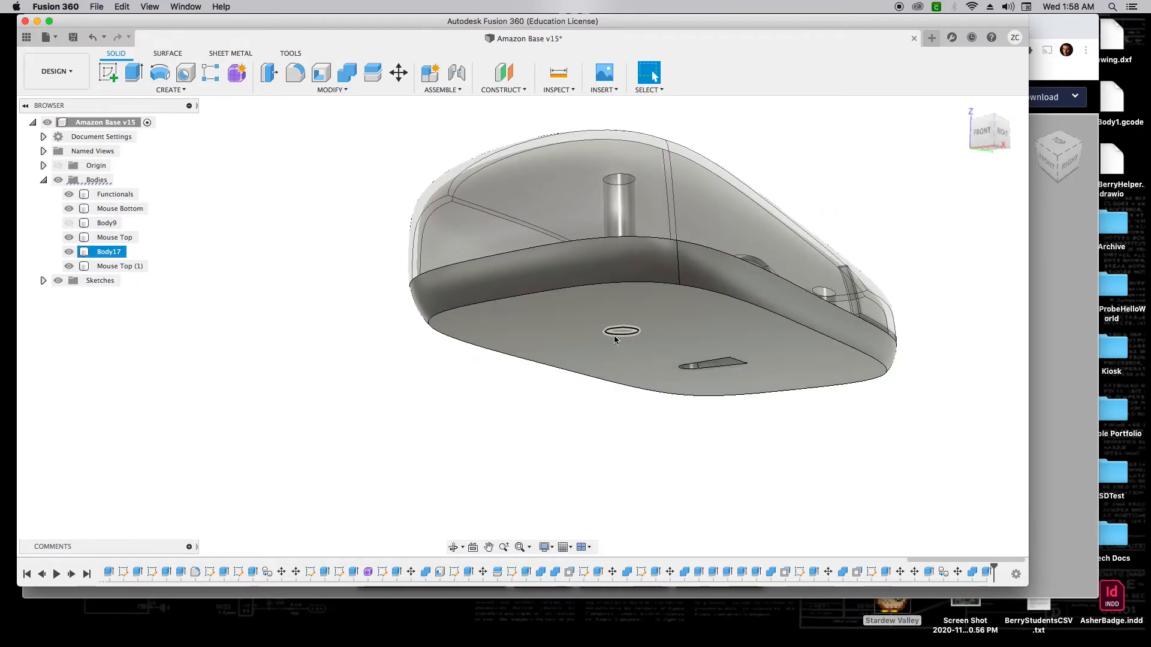
{"action": "scroll", "coordinate": [619, 334], "scroll_direction": "up", "scroll_amount": 5}
{"action": "key", "text": "e"}
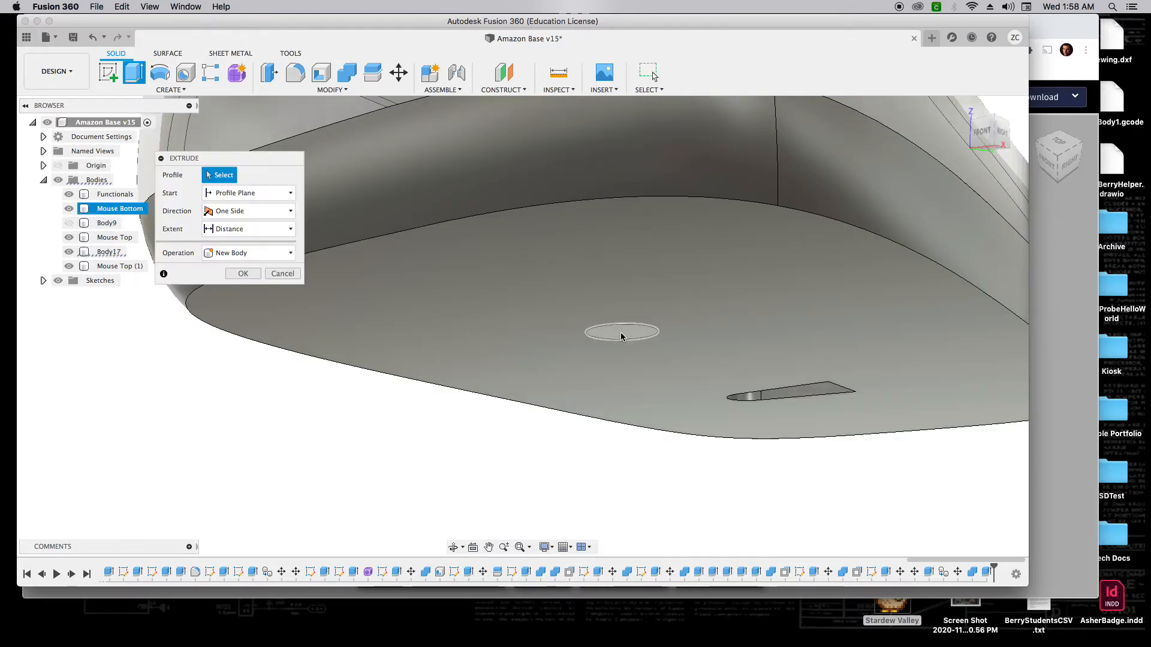
{"action": "left_click", "coordinate": [621, 333]}
{"action": "left_click_drag", "start_coordinate": [624, 349], "coordinate": [623, 335]}
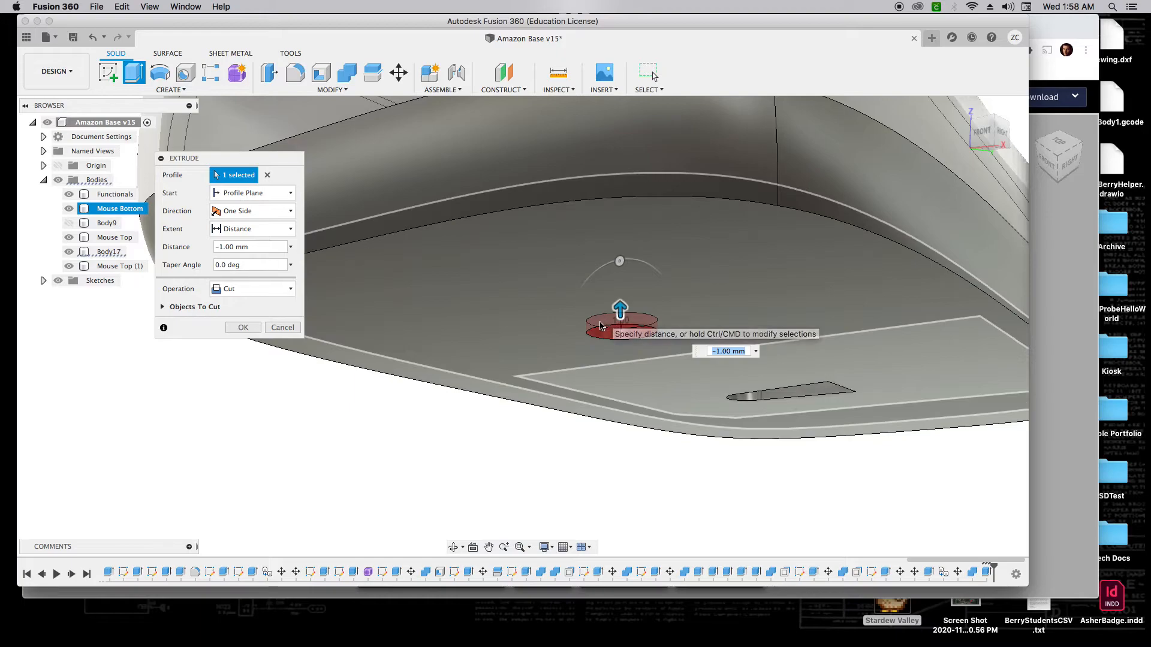
{"action": "left_click_drag", "start_coordinate": [622, 309], "coordinate": [621, 297]}
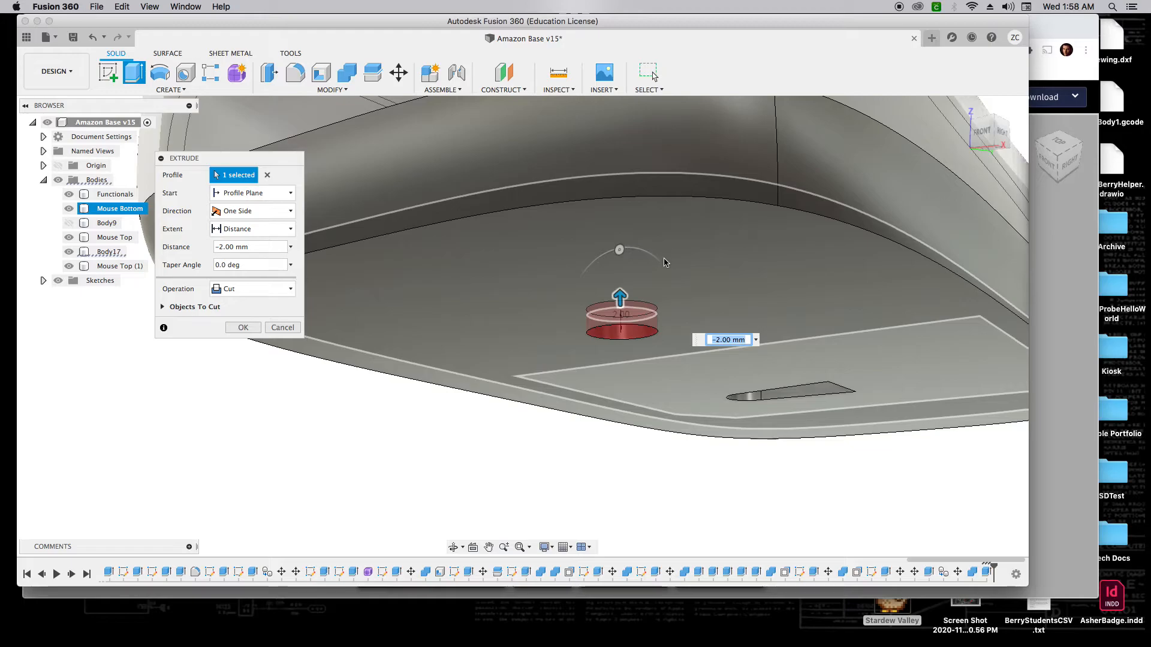
{"action": "scroll", "coordinate": [658, 272], "scroll_direction": "up", "scroll_amount": 4}
{"action": "scroll", "coordinate": [658, 272], "scroll_direction": "down", "scroll_amount": 5}
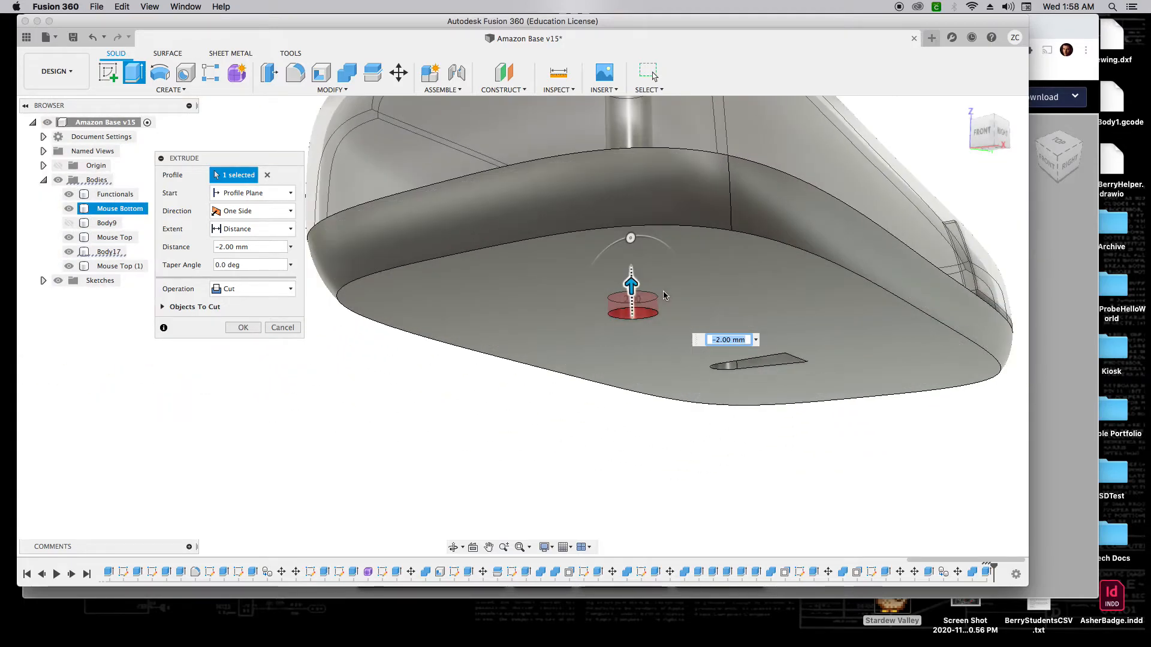
{"action": "left_click", "coordinate": [243, 327]}
{"action": "left_click_drag", "start_coordinate": [989, 139], "coordinate": [1001, 162]}
{"action": "scroll", "coordinate": [639, 268], "scroll_direction": "up", "scroll_amount": 2}
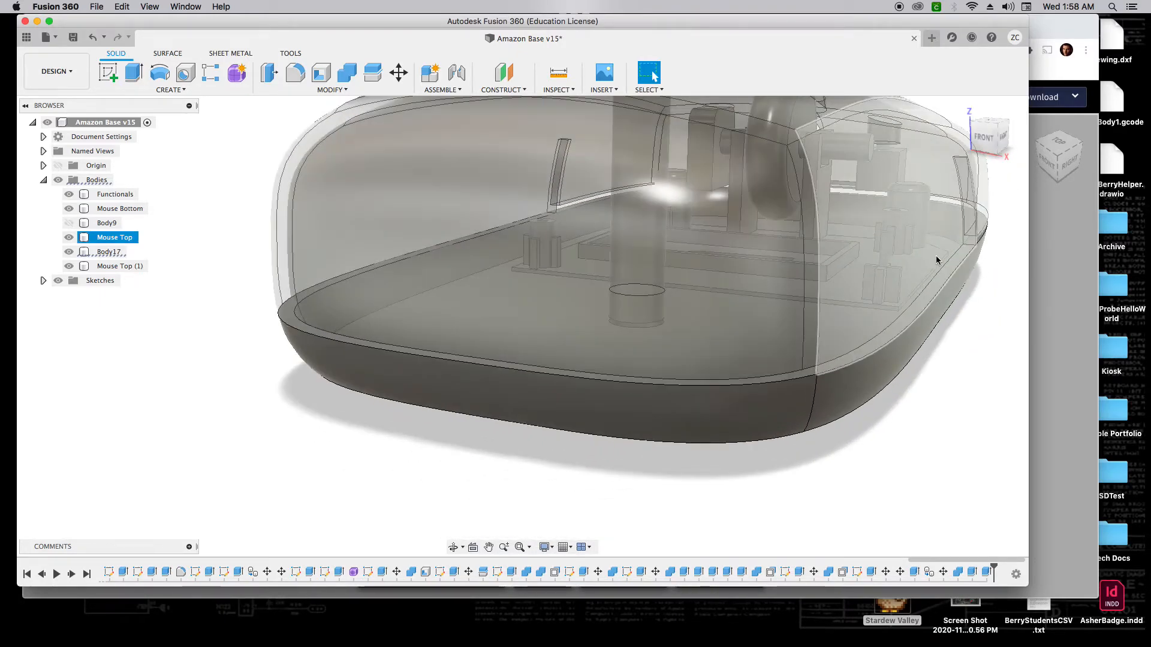
Step: Minimize the browser window showing the shared Amazon Base model and return to Fusion 360
{"action": "left_click", "coordinate": [1061, 165]}
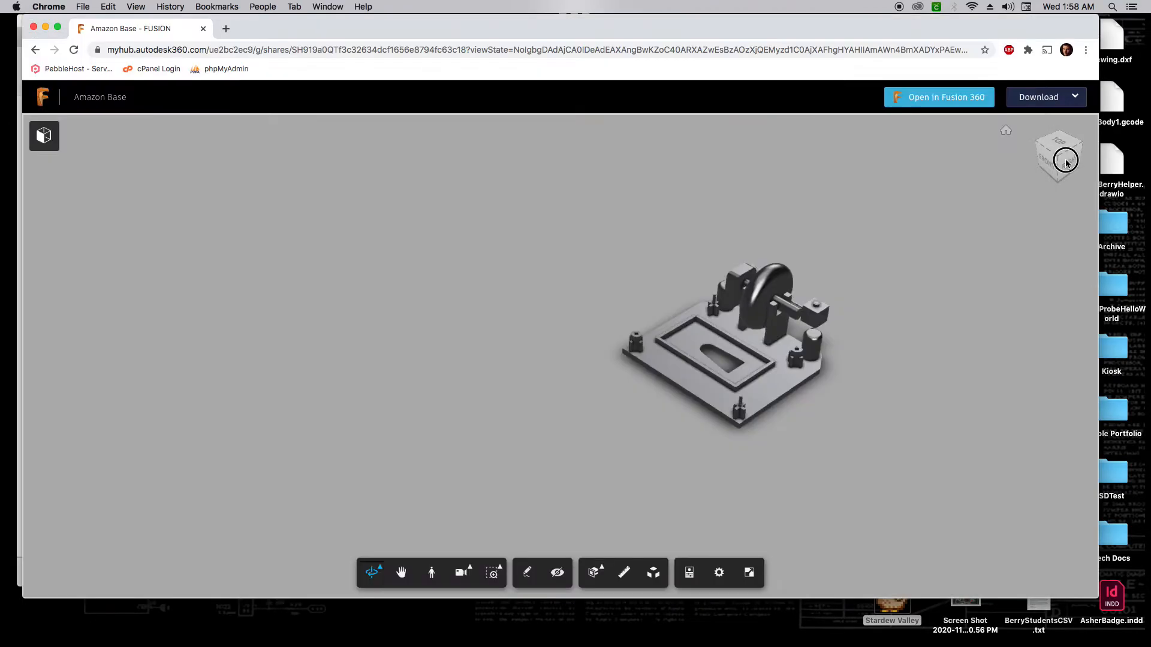
{"action": "left_click", "coordinate": [47, 28]}
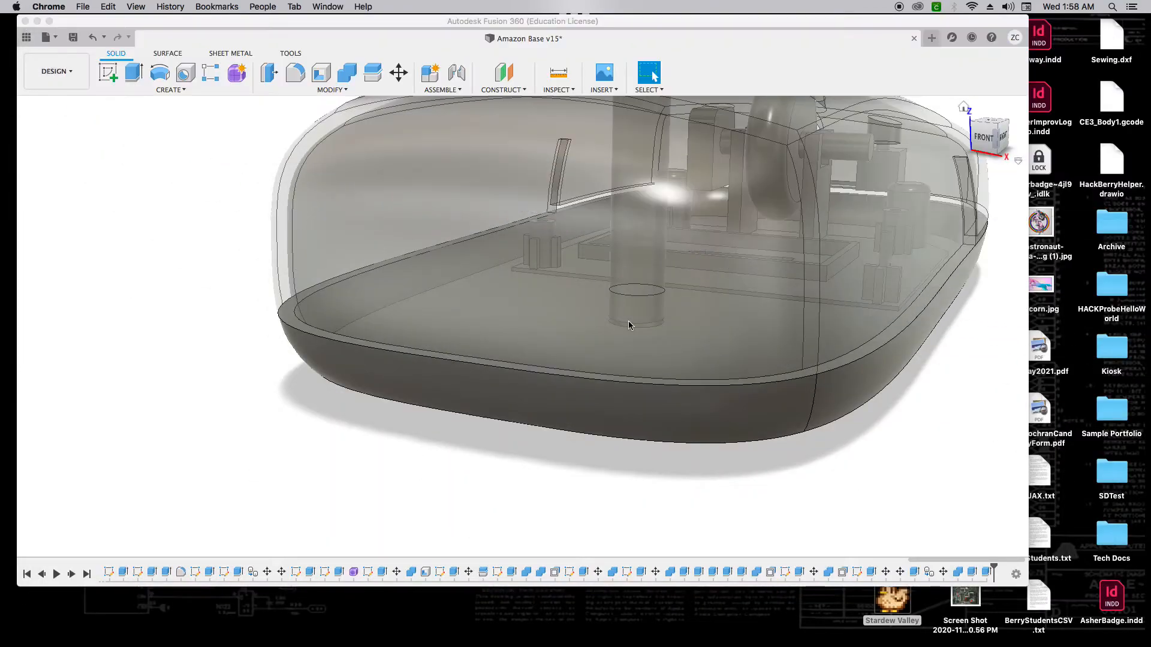
{"action": "left_click", "coordinate": [932, 349]}
Step: Zoom in on the short cylinder on the mouse base and undo the last extrude cut
{"action": "scroll", "coordinate": [640, 344], "scroll_direction": "up", "scroll_amount": 6}
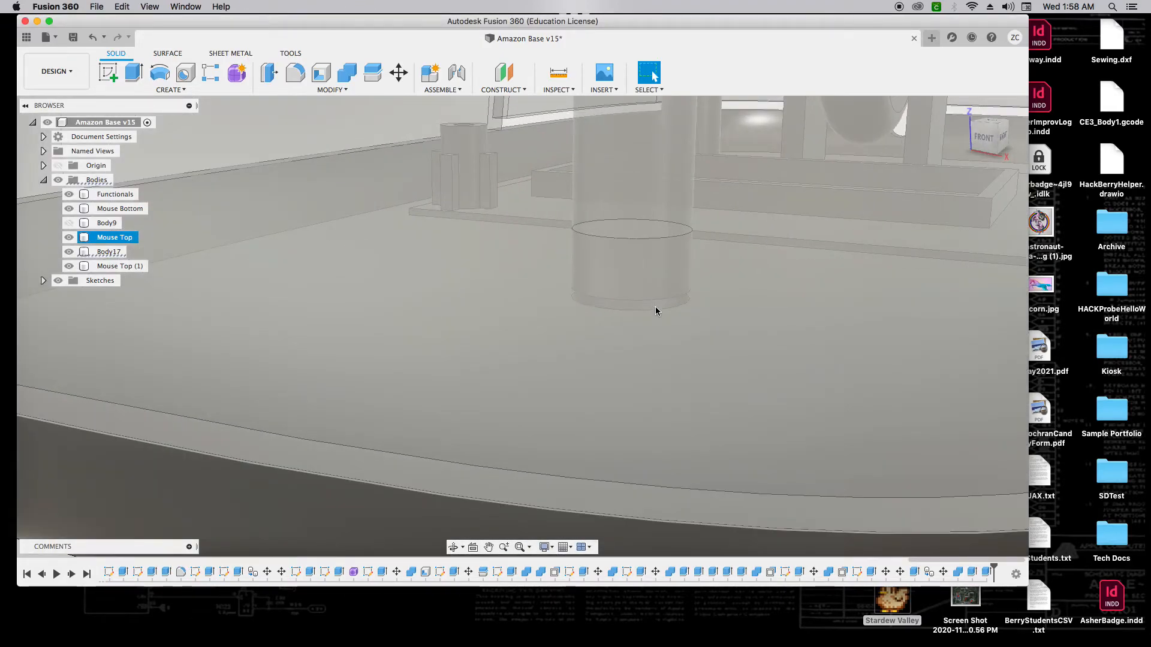
{"action": "scroll", "coordinate": [656, 311], "scroll_direction": "down", "scroll_amount": 5}
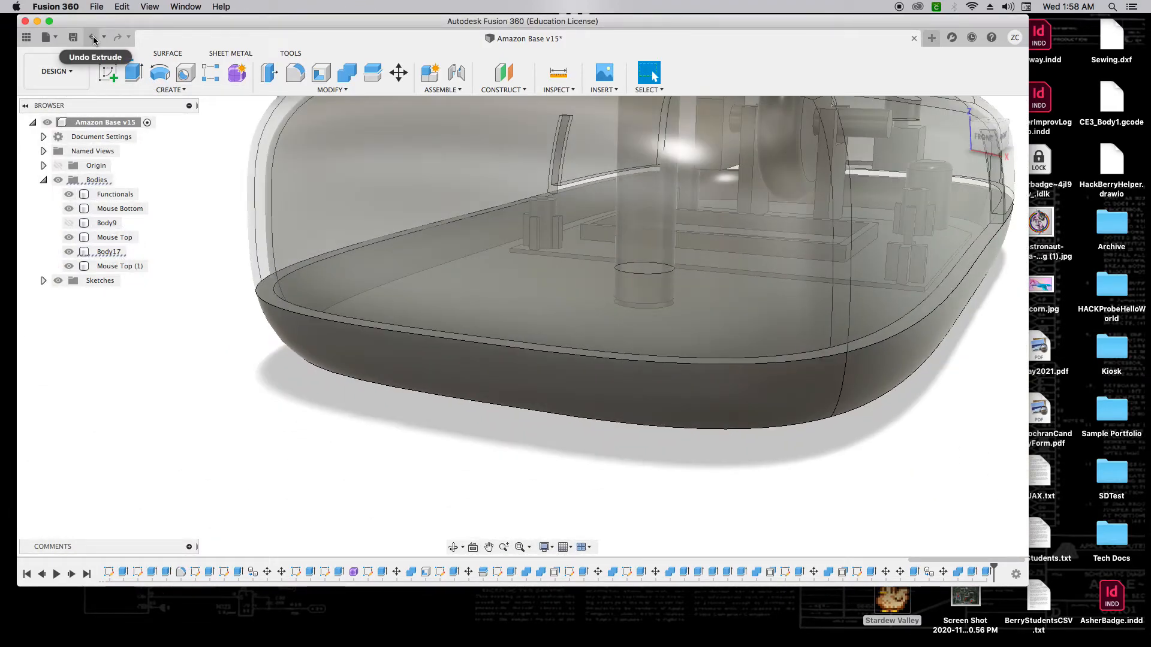
{"action": "left_click", "coordinate": [95, 42]}
Step: Extrude the lower cylinder's circular bottom face by -1 mm as a Cut on the underside of the mouse
{"action": "mouse_move", "coordinate": [986, 140]}
{"action": "left_mouse_down"}
{"action": "mouse_move", "coordinate": [986, 112]}
{"action": "mouse_move", "coordinate": [988, 148]}
{"action": "left_mouse_up"}
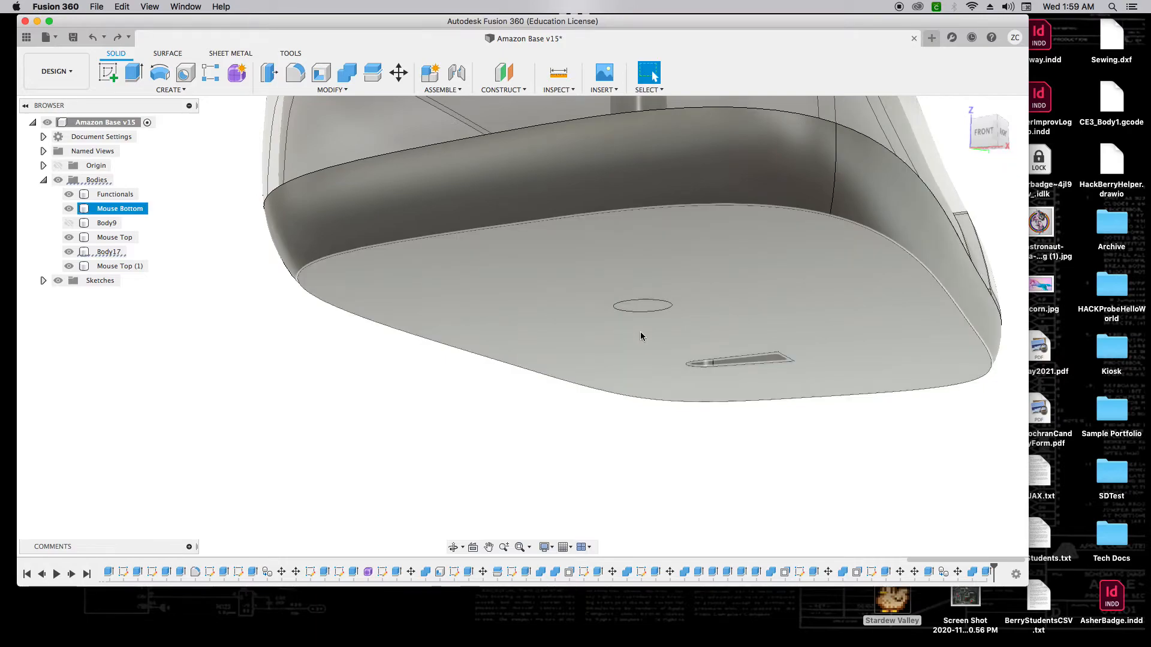
{"action": "key", "text": "e"}
{"action": "left_click", "coordinate": [646, 307]}
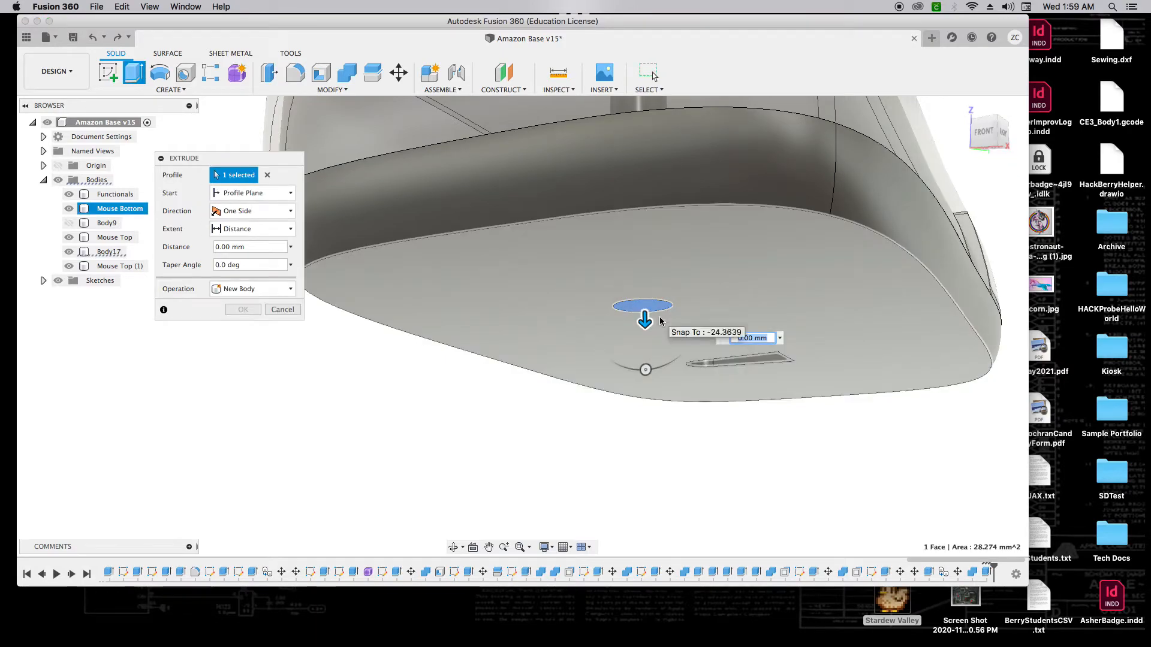
{"action": "type", "text": "-1"}
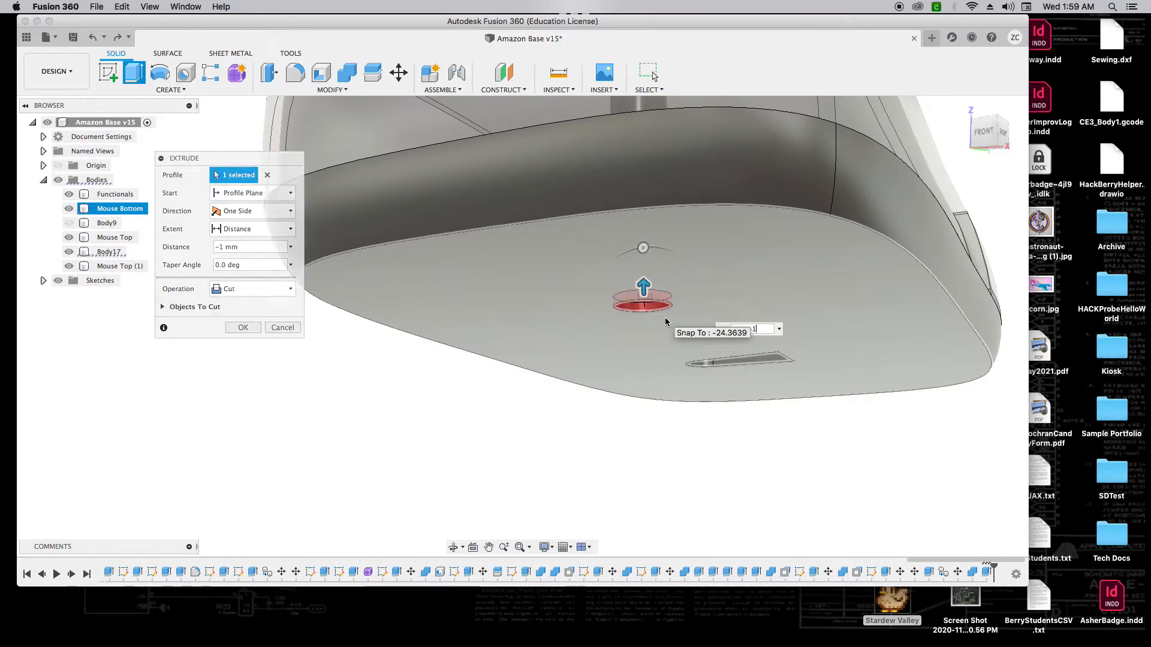
{"action": "key", "text": "Return"}
{"action": "mouse_move", "coordinate": [980, 136]}
{"action": "left_mouse_down"}
{"action": "mouse_move", "coordinate": [979, 173]}
{"action": "mouse_move", "coordinate": [987, 98]}
{"action": "mouse_move", "coordinate": [968, 182]}
{"action": "mouse_move", "coordinate": [958, 166]}
{"action": "left_mouse_up"}
{"action": "scroll", "coordinate": [911, 226], "scroll_direction": "down", "scroll_amount": 3}
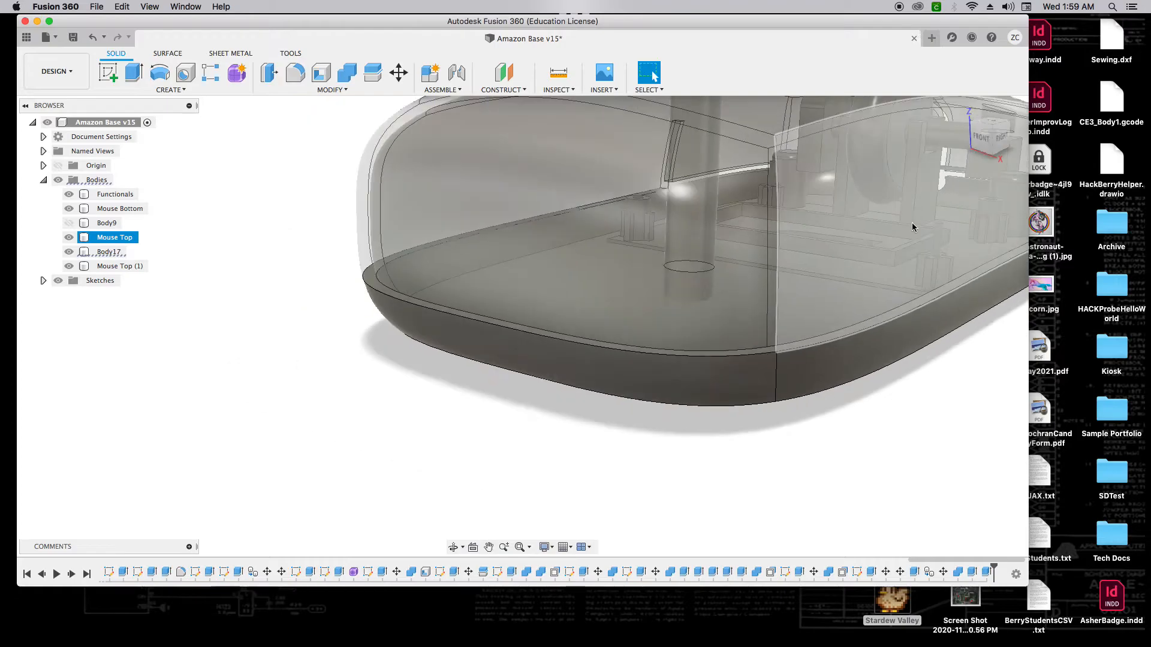
{"action": "scroll", "coordinate": [311, 300], "scroll_direction": "down", "scroll_amount": 5}
{"action": "scroll", "coordinate": [441, 134], "scroll_direction": "up", "scroll_amount": 2}
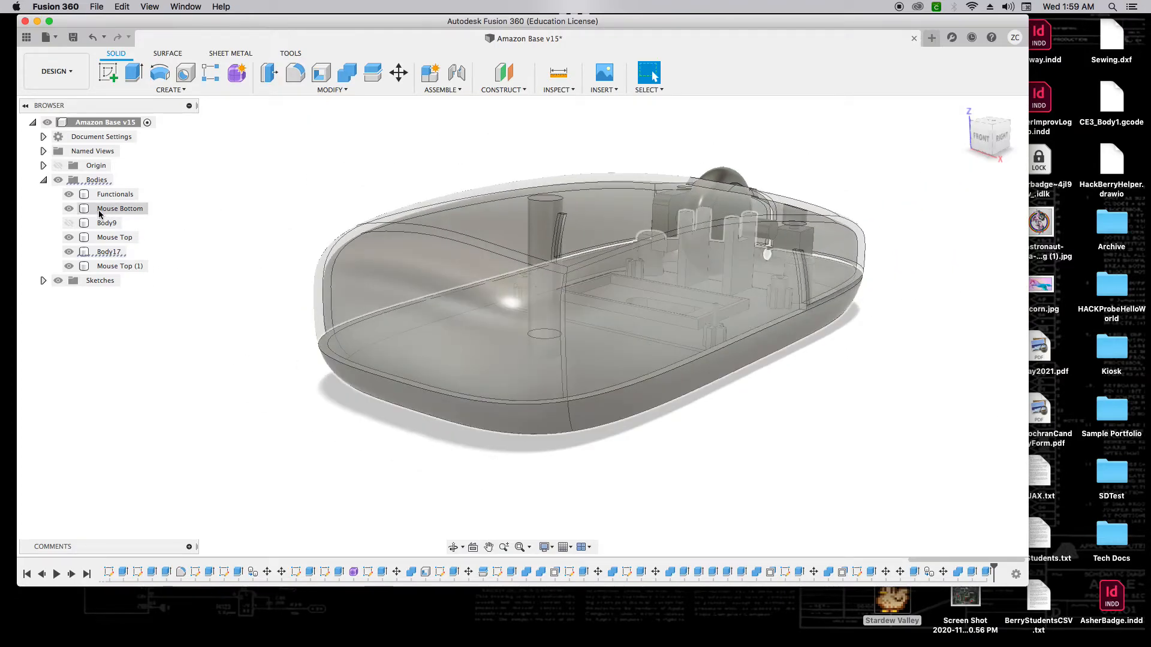
Step: Toggle the visibility of Mouse Top and Mouse Top (1) to examine which geometry each body contains
{"action": "left_click", "coordinate": [70, 266]}
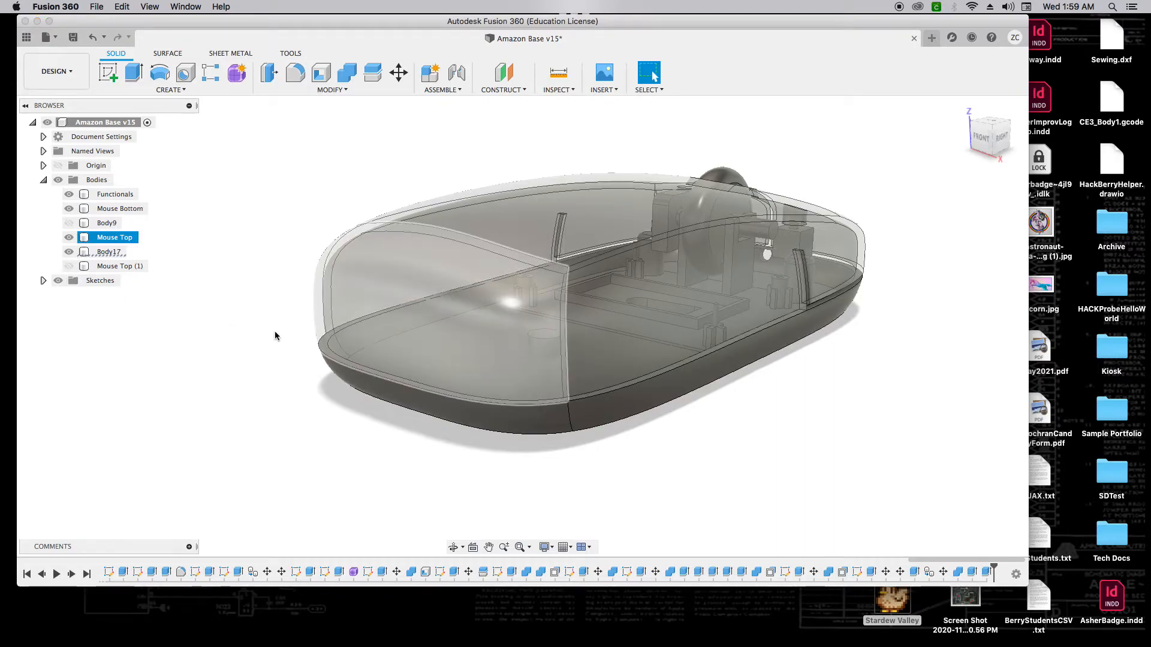
{"action": "left_click", "coordinate": [68, 267]}
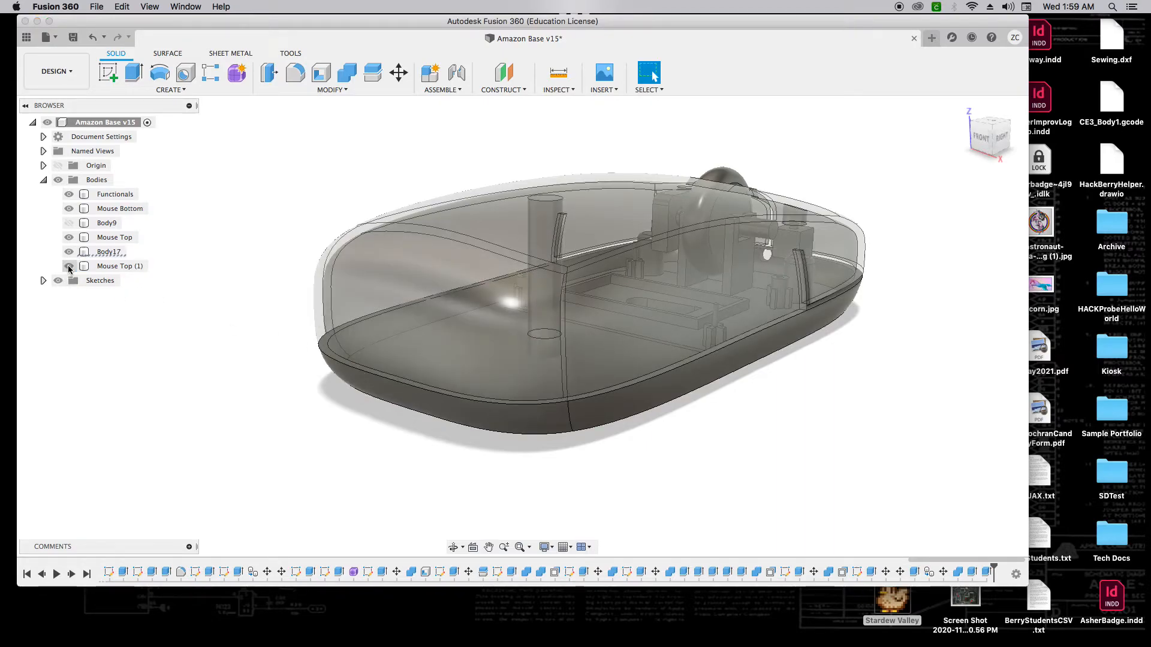
{"action": "left_click", "coordinate": [69, 237]}
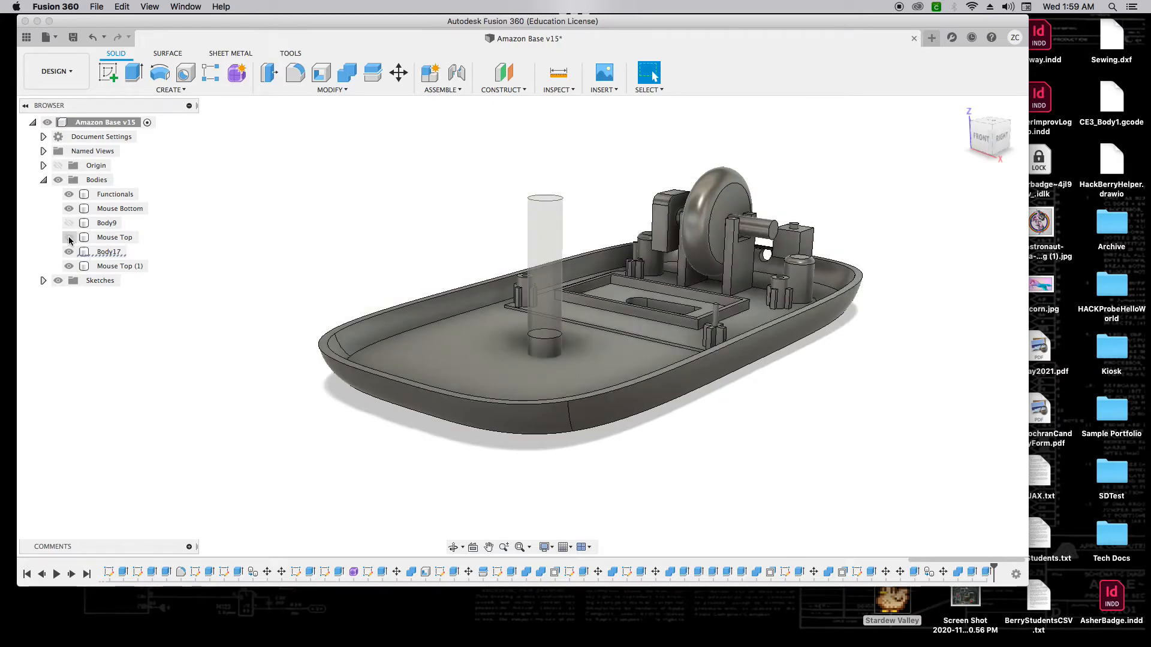
{"action": "left_click", "coordinate": [70, 266]}
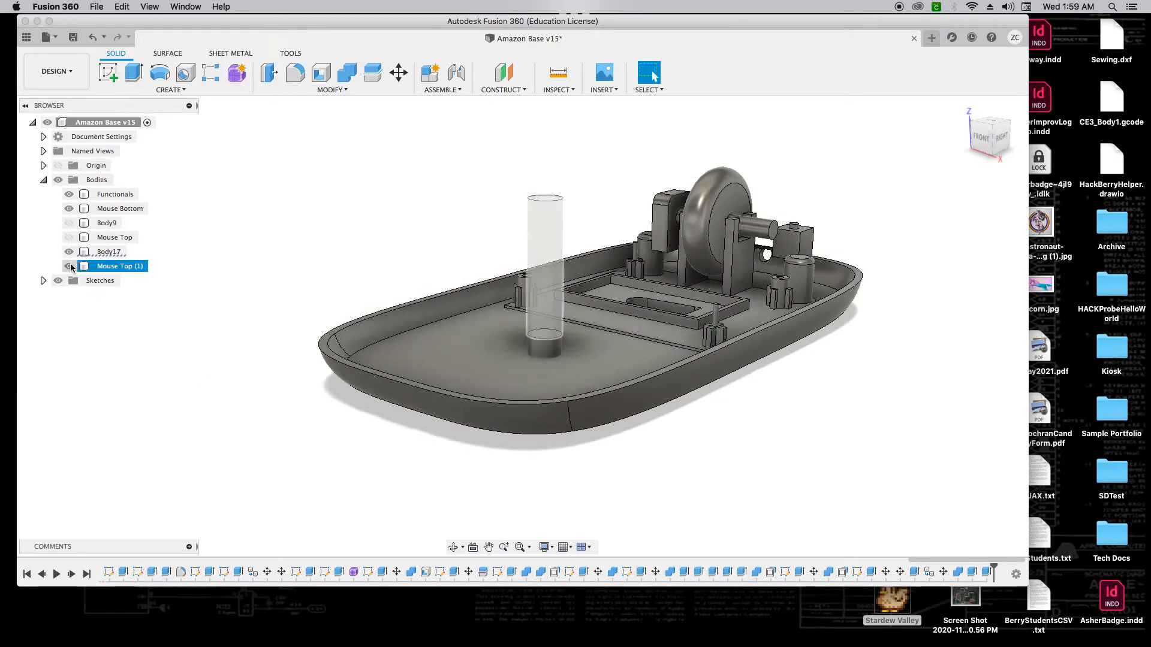
{"action": "left_click", "coordinate": [70, 268]}
{"action": "left_click", "coordinate": [69, 268]}
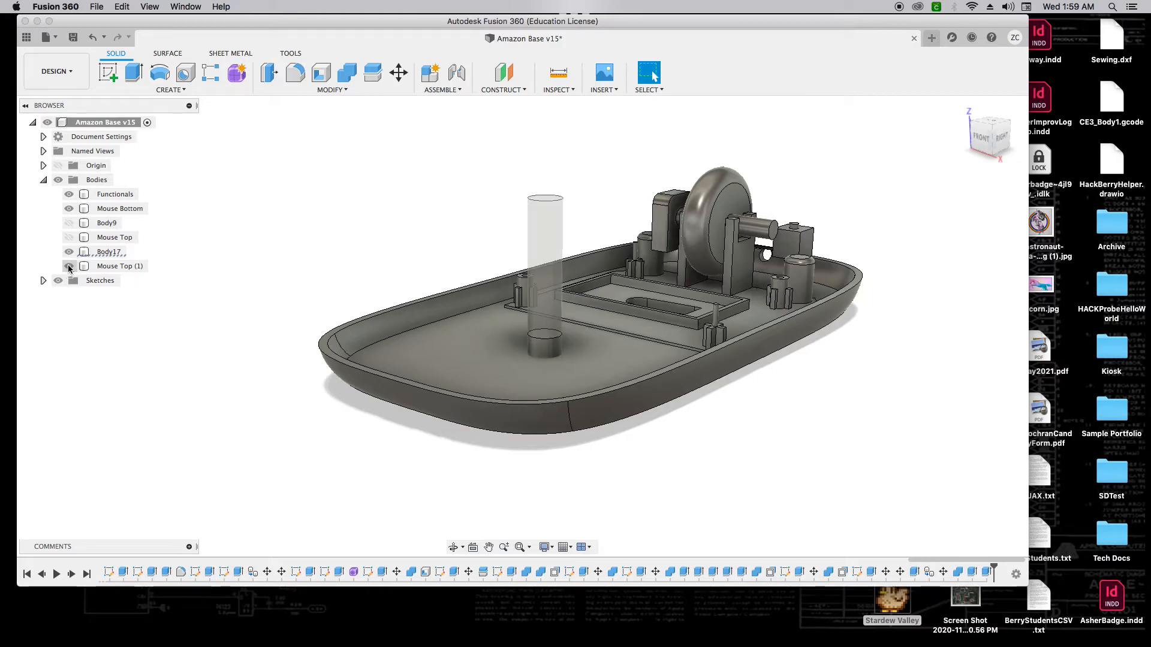
{"action": "left_click", "coordinate": [70, 267]}
{"action": "left_click", "coordinate": [69, 239]}
{"action": "left_click", "coordinate": [69, 239]}
{"action": "left_click", "coordinate": [69, 239]}
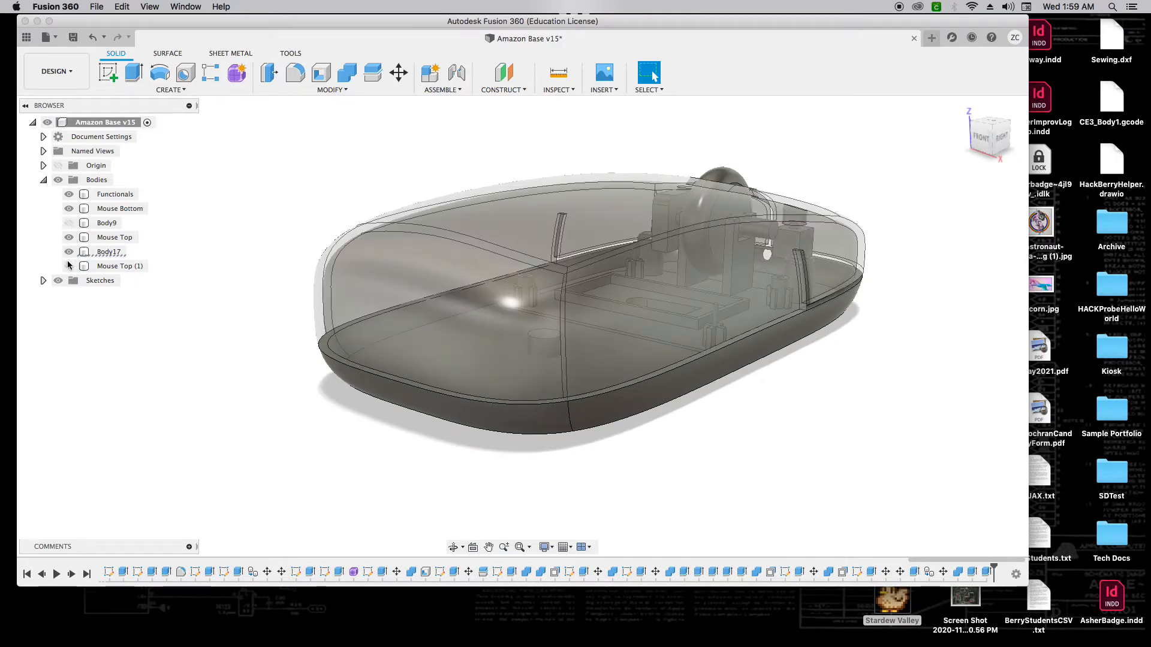
{"action": "left_click", "coordinate": [69, 267]}
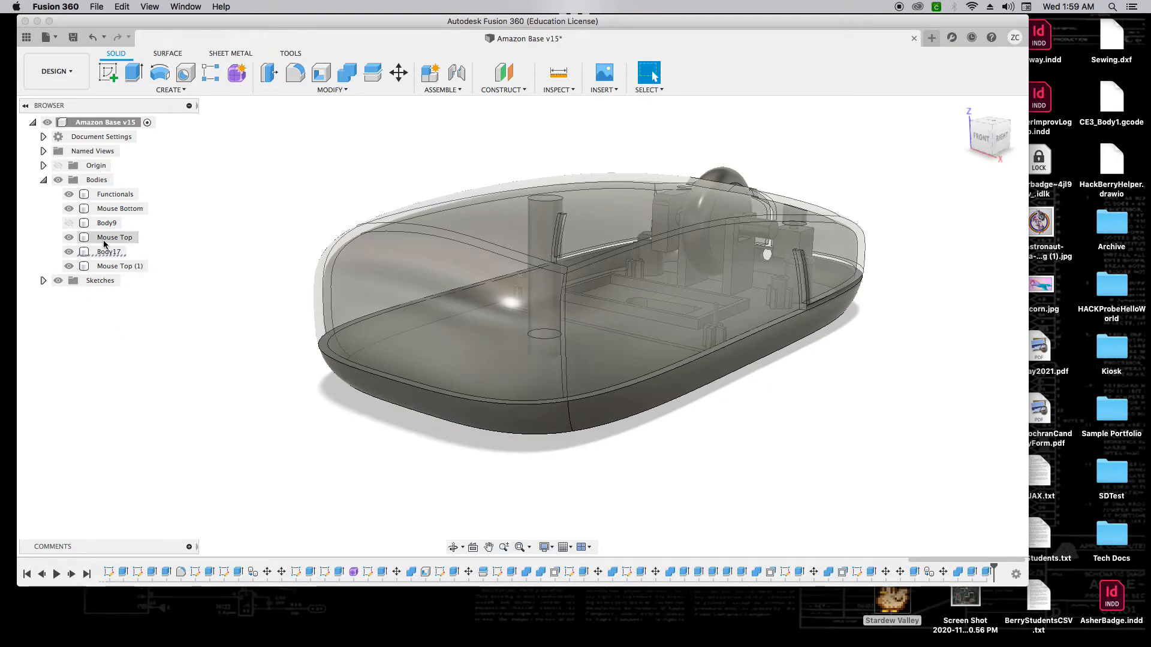
Step: Combine Mouse Top as the target body with Mouse Top (1) as the tool body using the Join operation
{"action": "left_click", "coordinate": [346, 74]}
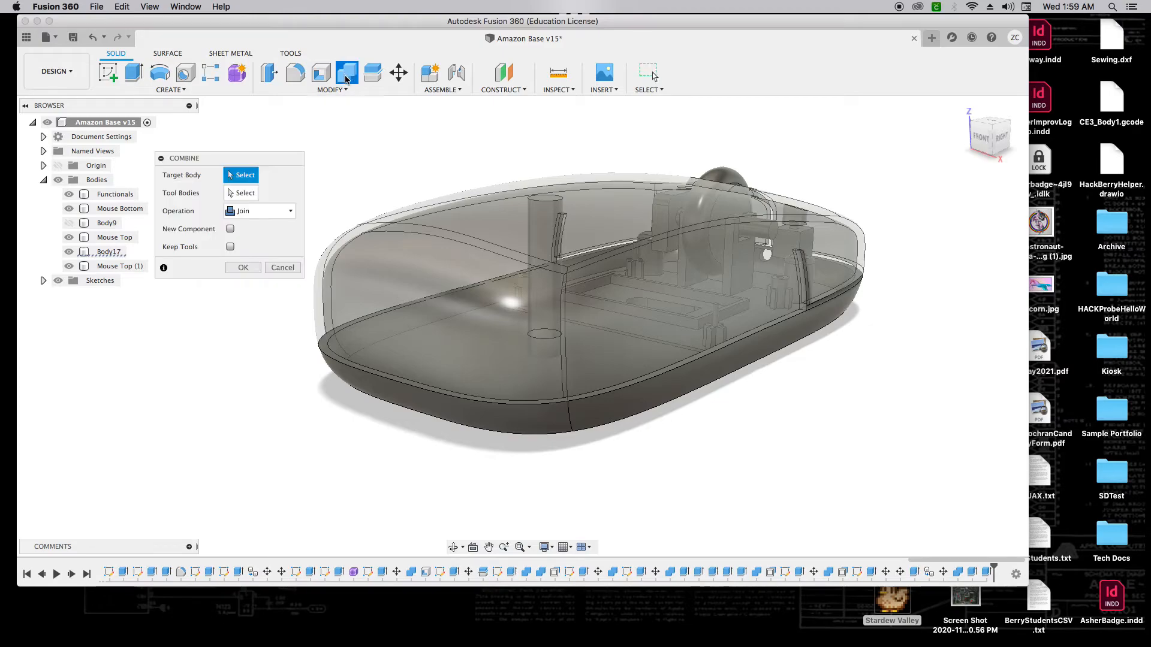
{"action": "left_click", "coordinate": [120, 237]}
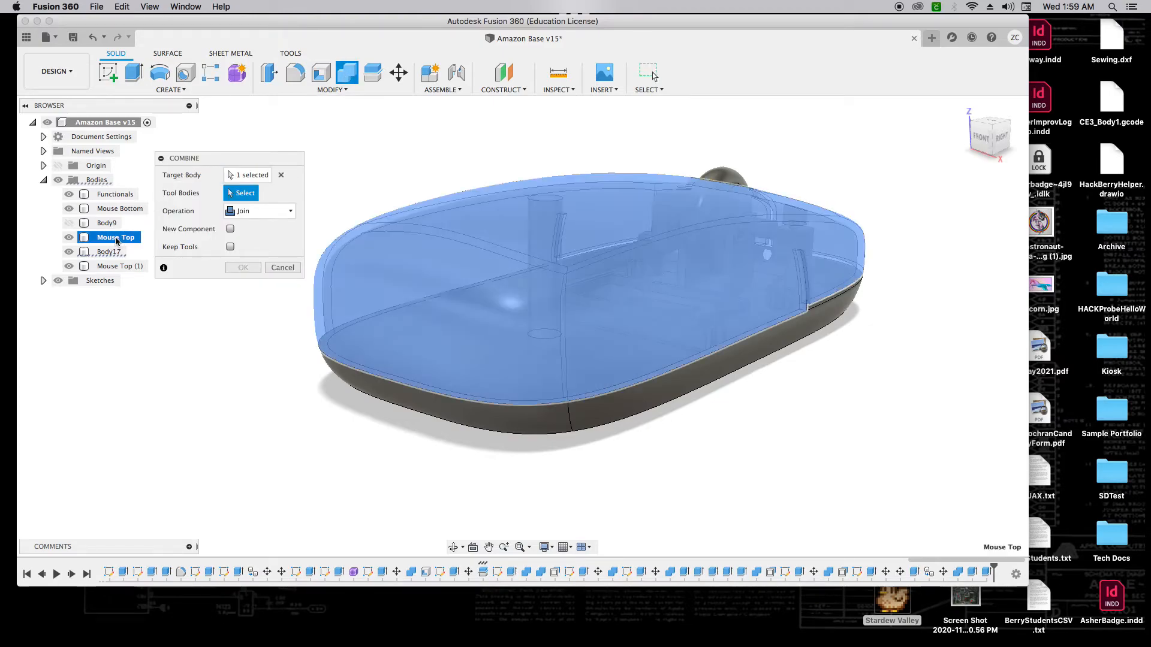
{"action": "left_click", "coordinate": [110, 269]}
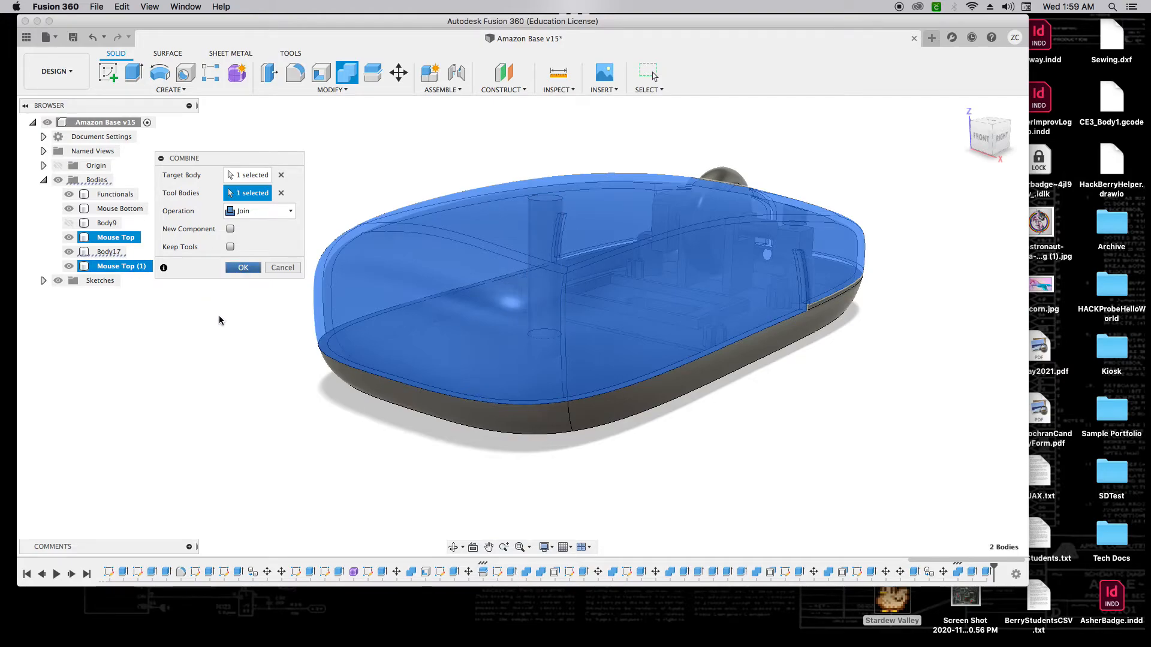
{"action": "key", "text": "Return"}
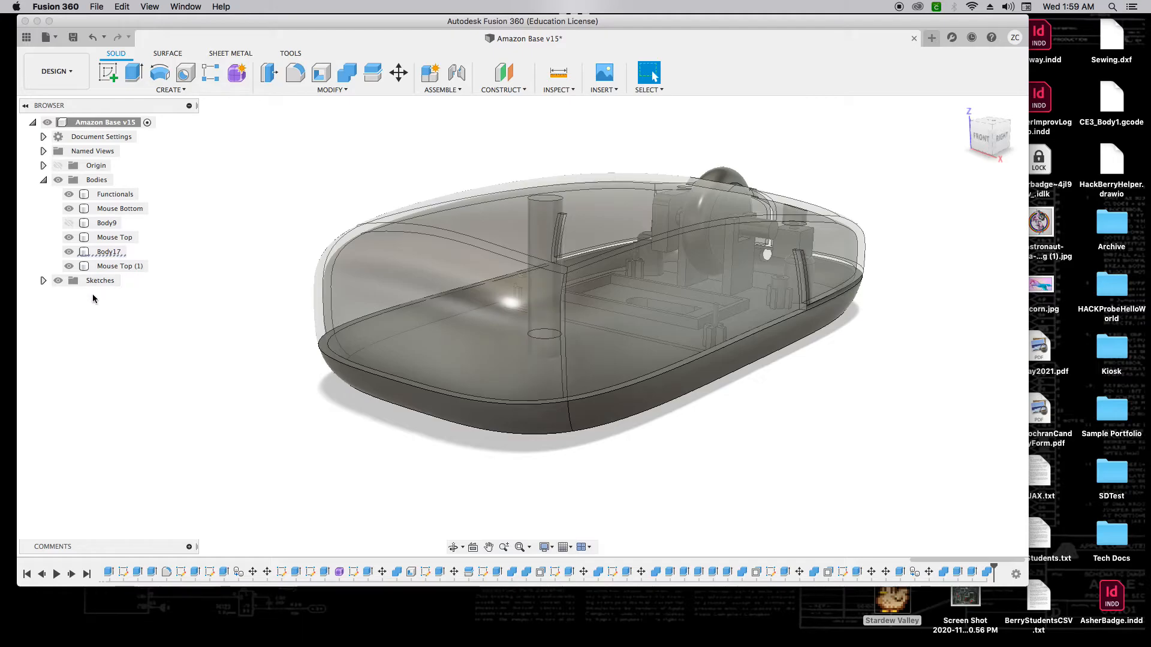
Step: Hide Mouse Top (1) and toggle Mouse Top to check whether the post belongs to the top shell
{"action": "left_click", "coordinate": [69, 237]}
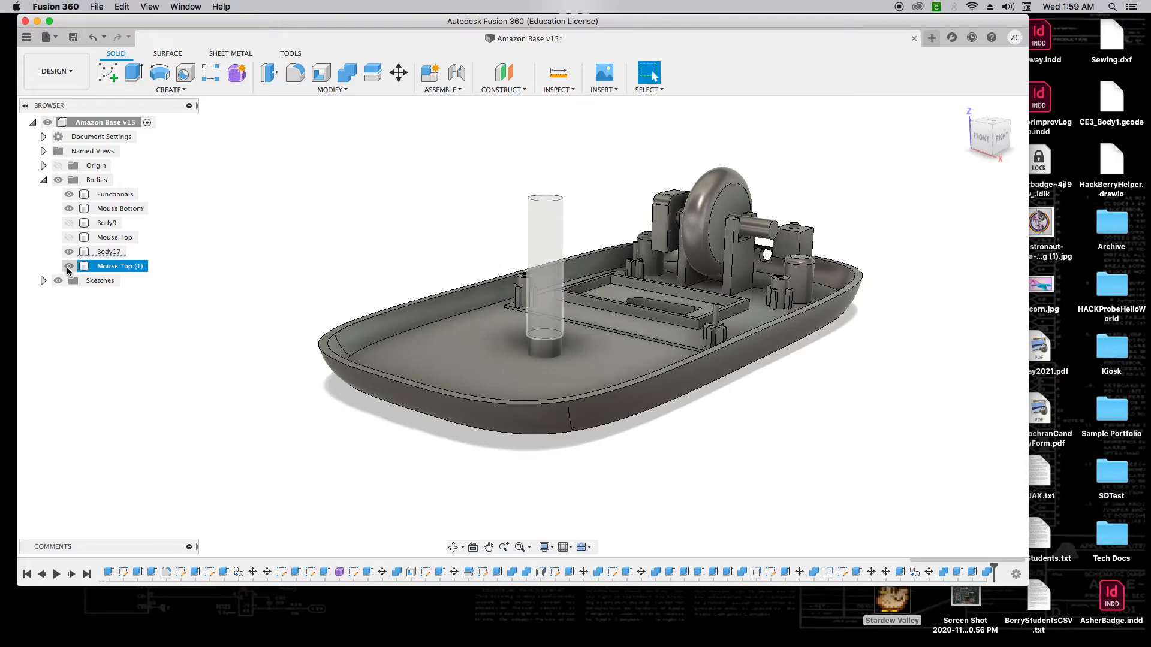
{"action": "left_click", "coordinate": [68, 266]}
{"action": "left_click", "coordinate": [70, 238]}
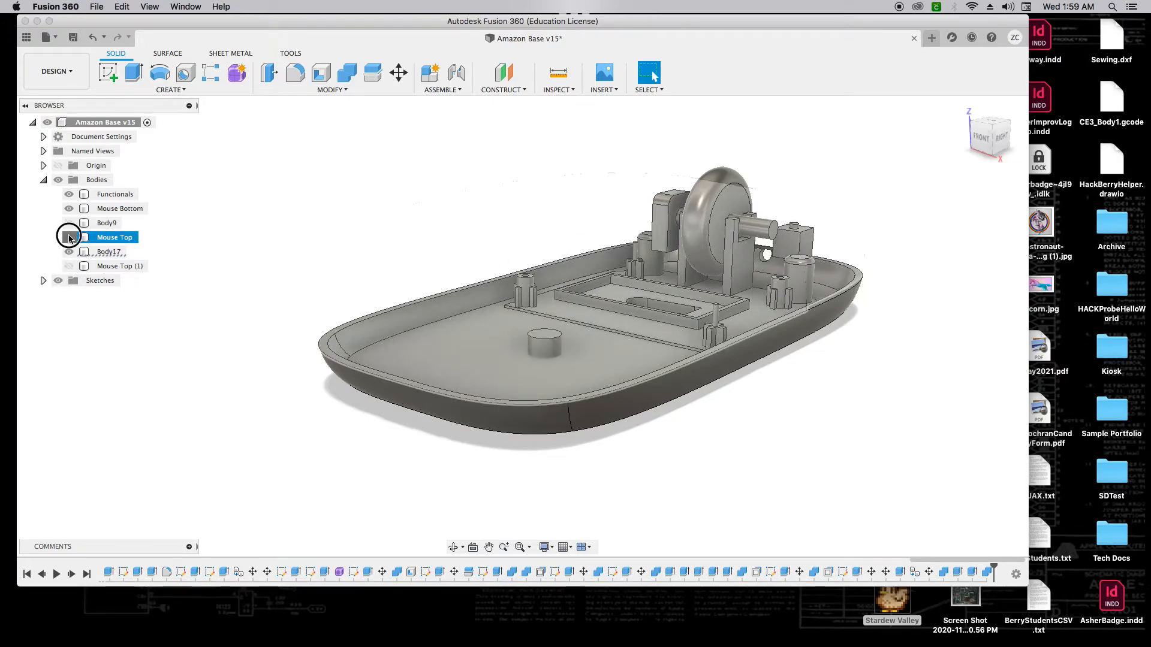
{"action": "left_click", "coordinate": [69, 237]}
{"action": "left_click", "coordinate": [69, 237]}
{"action": "left_click", "coordinate": [69, 238]}
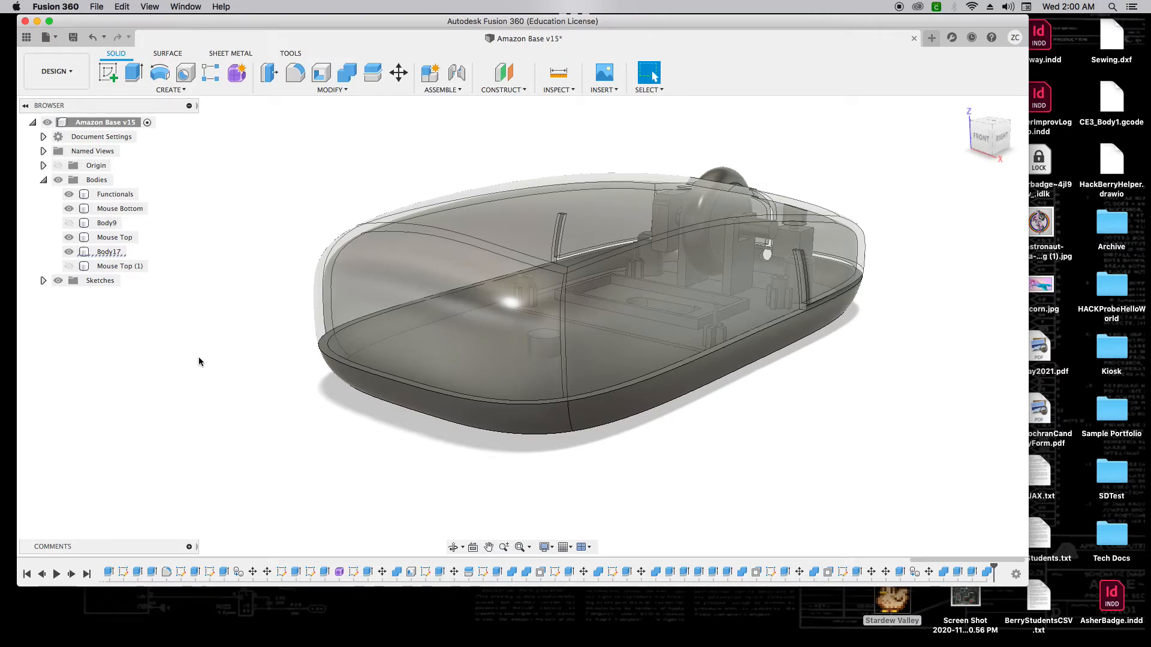
Step: Show Mouse Top (1) again, hide Body17, and examine where the post meets the top shell
{"action": "left_click", "coordinate": [69, 267]}
{"action": "mouse_move", "coordinate": [980, 142]}
{"action": "left_mouse_down"}
{"action": "mouse_move", "coordinate": [991, 124]}
{"action": "mouse_move", "coordinate": [1023, 120]}
{"action": "mouse_move", "coordinate": [949, 132]}
{"action": "left_mouse_up"}
{"action": "scroll", "coordinate": [584, 191], "scroll_direction": "up", "scroll_amount": 5}
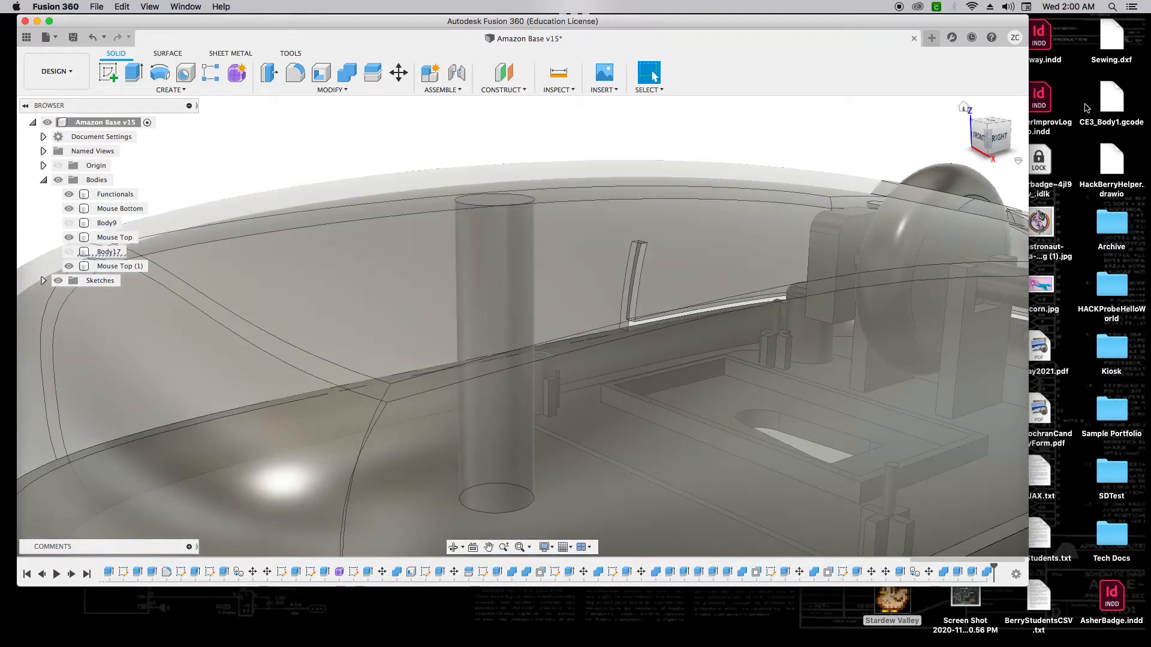
{"action": "left_click", "coordinate": [1000, 141]}
{"action": "mouse_move", "coordinate": [993, 137]}
{"action": "left_mouse_down"}
{"action": "mouse_move", "coordinate": [1010, 150]}
{"action": "mouse_move", "coordinate": [1026, 139]}
{"action": "mouse_move", "coordinate": [787, 171]}
{"action": "left_mouse_up"}
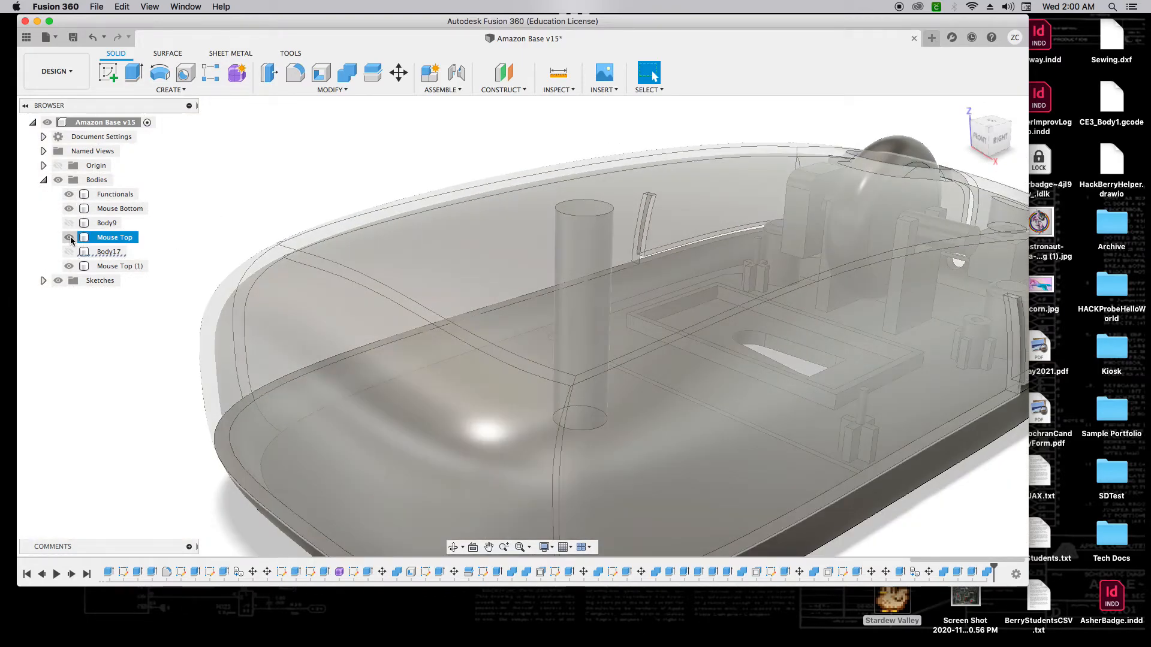
Step: Hide Mouse Top and extrude the post's upper face by 1 mm using the Join operation
{"action": "left_click", "coordinate": [69, 237]}
{"action": "key", "text": "e"}
{"action": "left_click", "coordinate": [587, 212]}
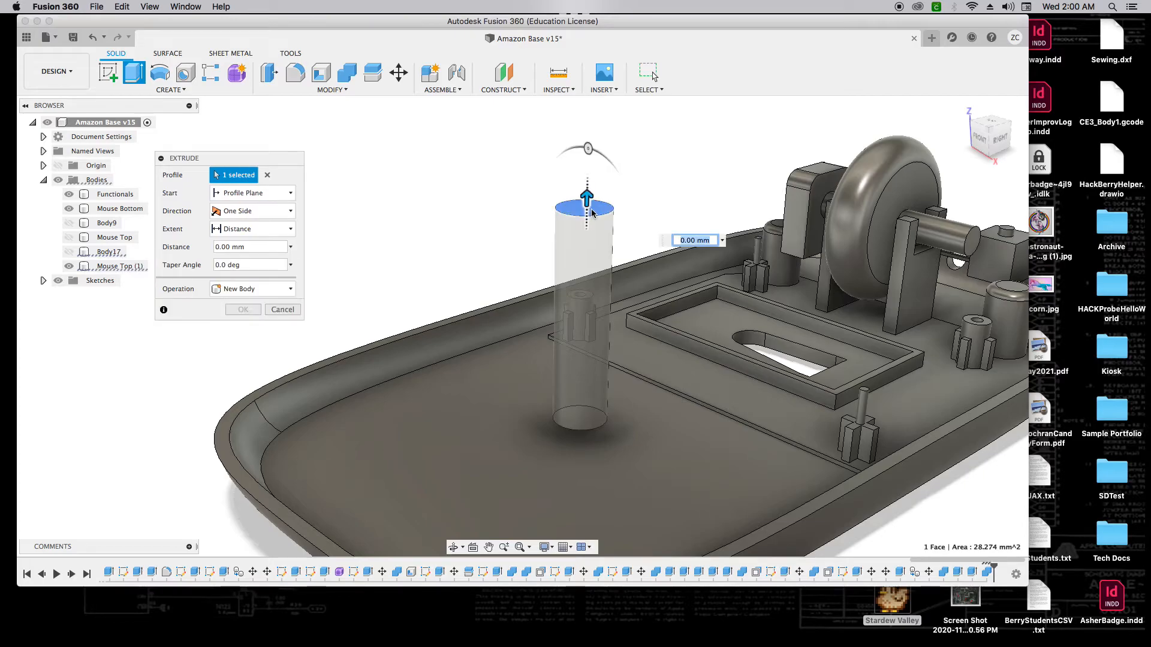
{"action": "left_click_drag", "start_coordinate": [586, 200], "coordinate": [586, 190]}
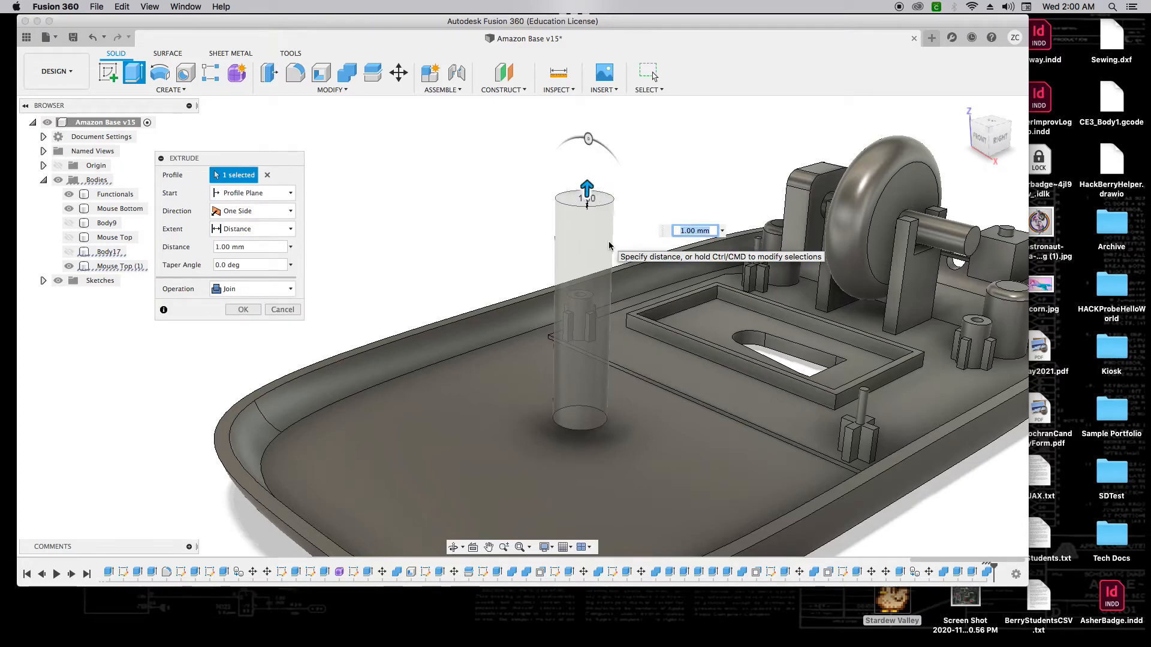
{"action": "key", "text": "Return"}
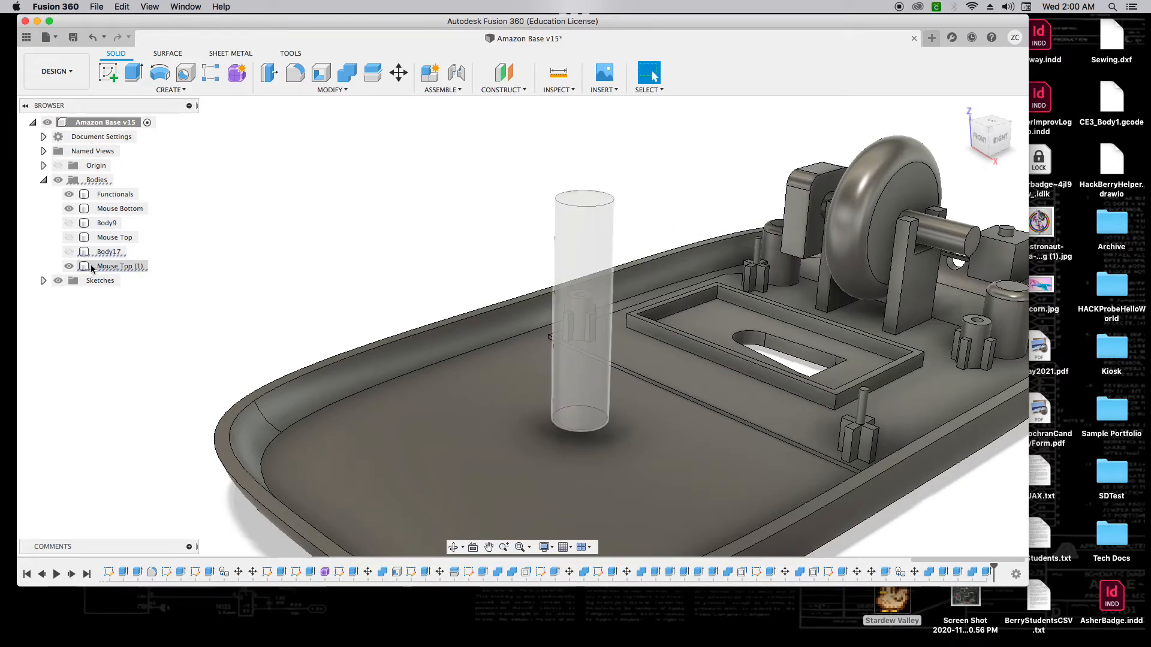
Step: Show Mouse Top and combine it as the target body with Mouse Top (1) as the tool body using Join
{"action": "left_click", "coordinate": [69, 238]}
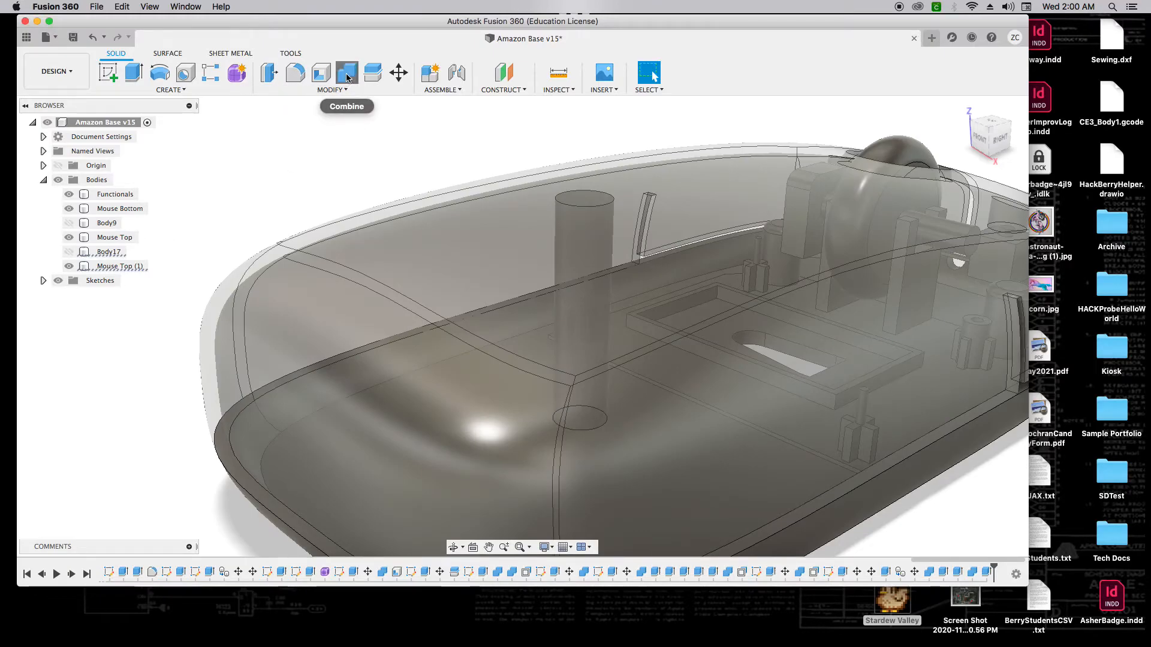
{"action": "left_click", "coordinate": [346, 72]}
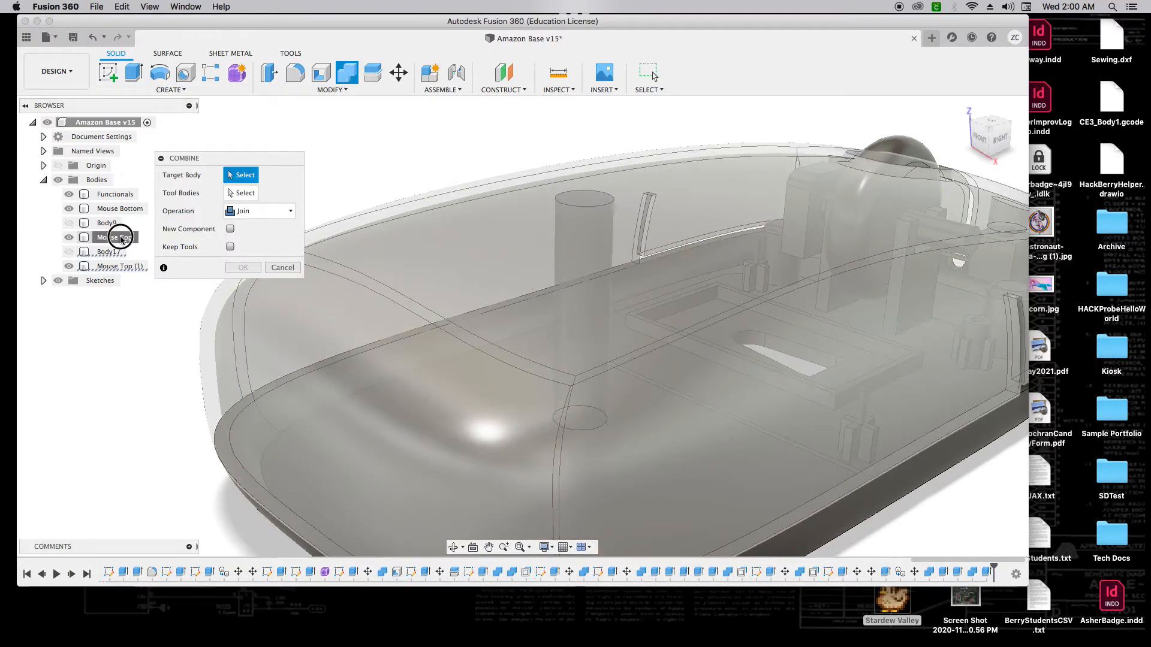
{"action": "left_click", "coordinate": [121, 237]}
{"action": "left_click", "coordinate": [132, 266]}
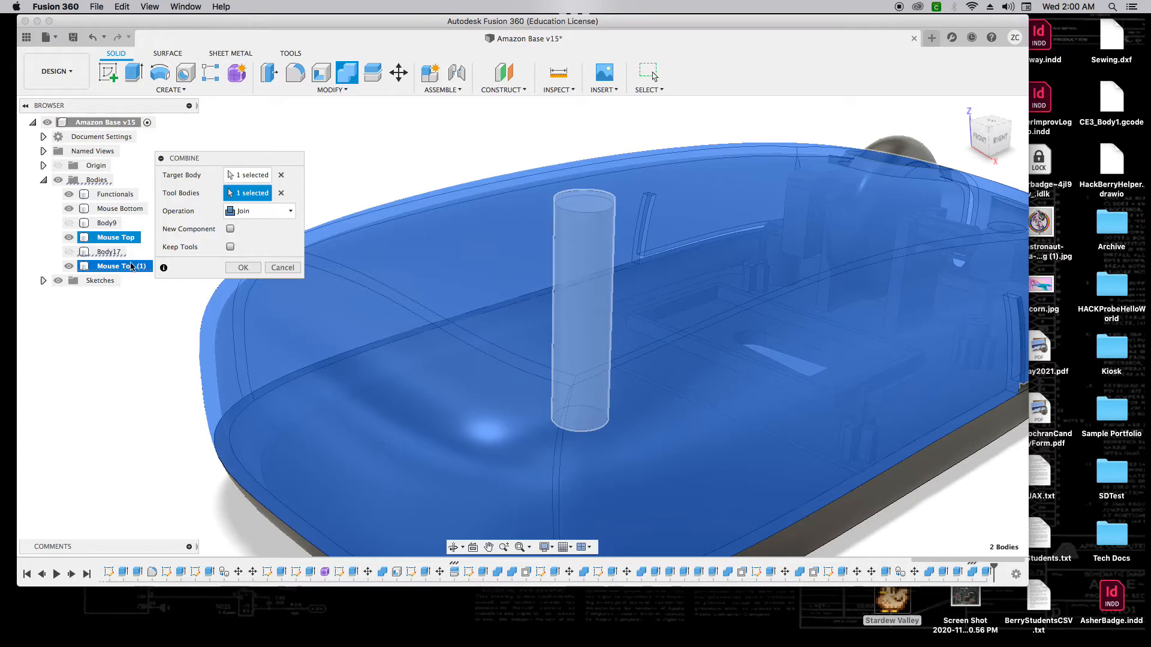
{"action": "left_click", "coordinate": [243, 268]}
Step: Hide Mouse Top, show Body17, and join it as the tool body to Mouse Bottom with Combine
{"action": "scroll", "coordinate": [243, 268], "scroll_direction": "down", "scroll_amount": 3}
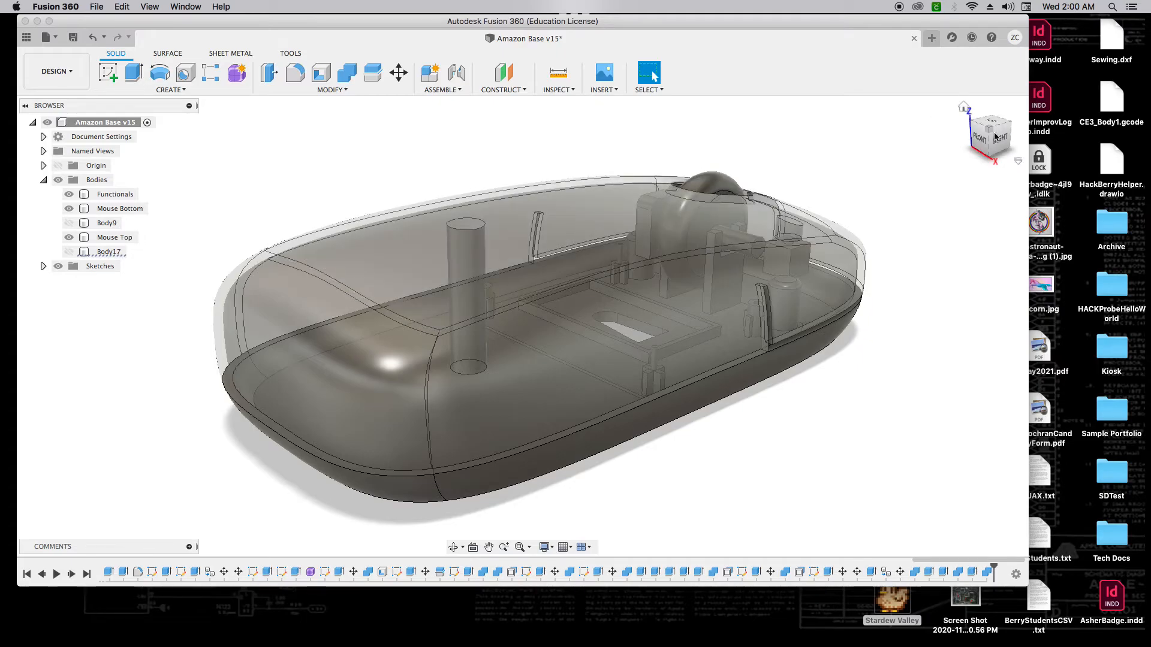
{"action": "left_click_drag", "start_coordinate": [989, 135], "coordinate": [837, 154]}
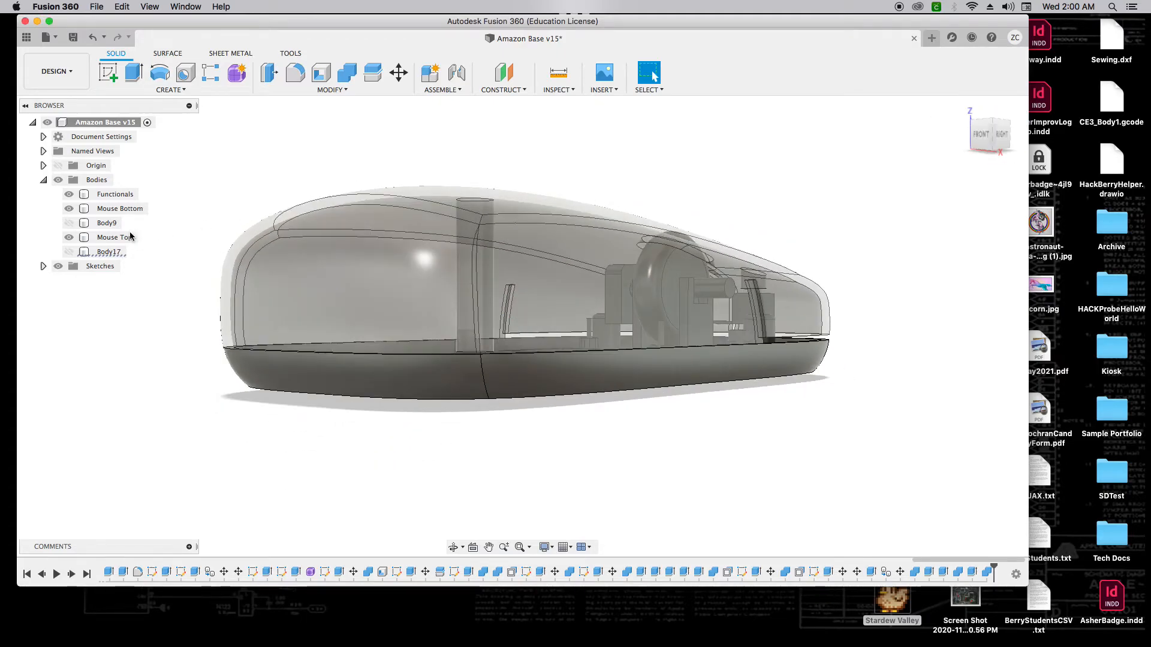
{"action": "left_click", "coordinate": [69, 237]}
{"action": "left_click_drag", "start_coordinate": [992, 135], "coordinate": [998, 162]}
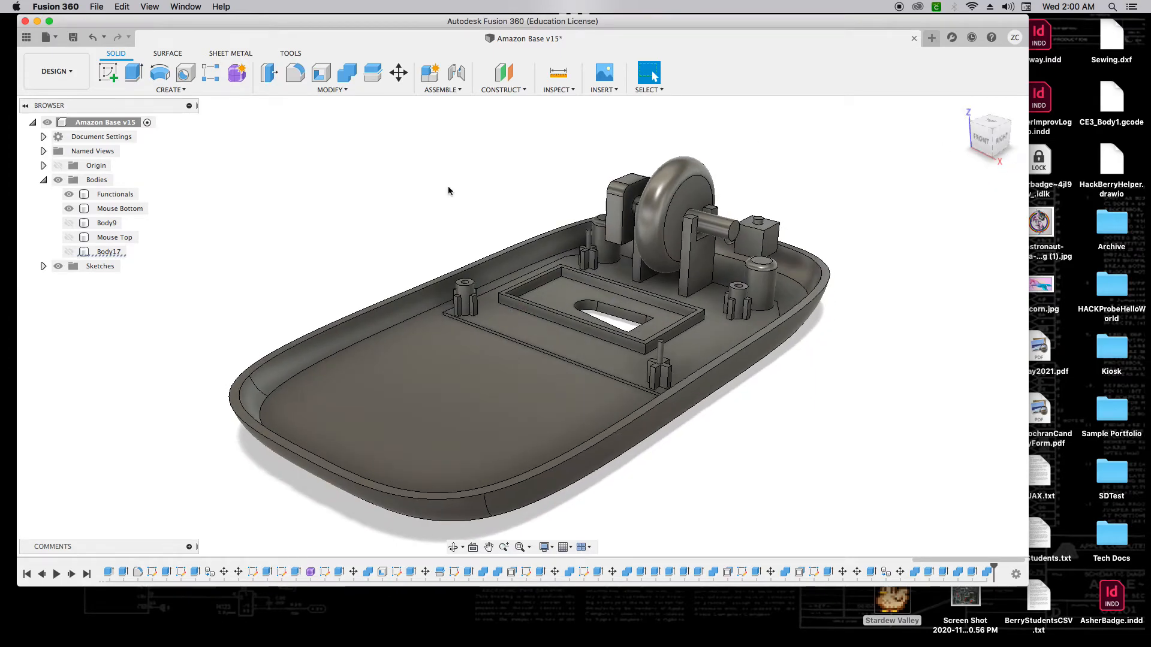
{"action": "left_click", "coordinate": [69, 251]}
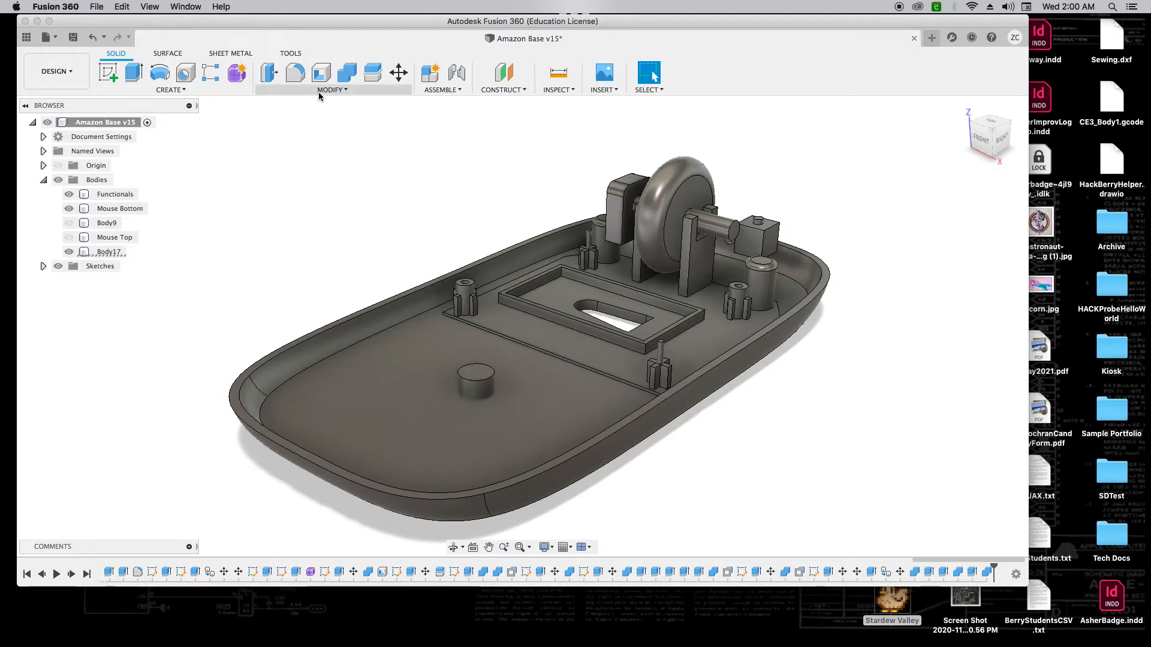
{"action": "left_click", "coordinate": [346, 72]}
{"action": "left_click", "coordinate": [380, 360]}
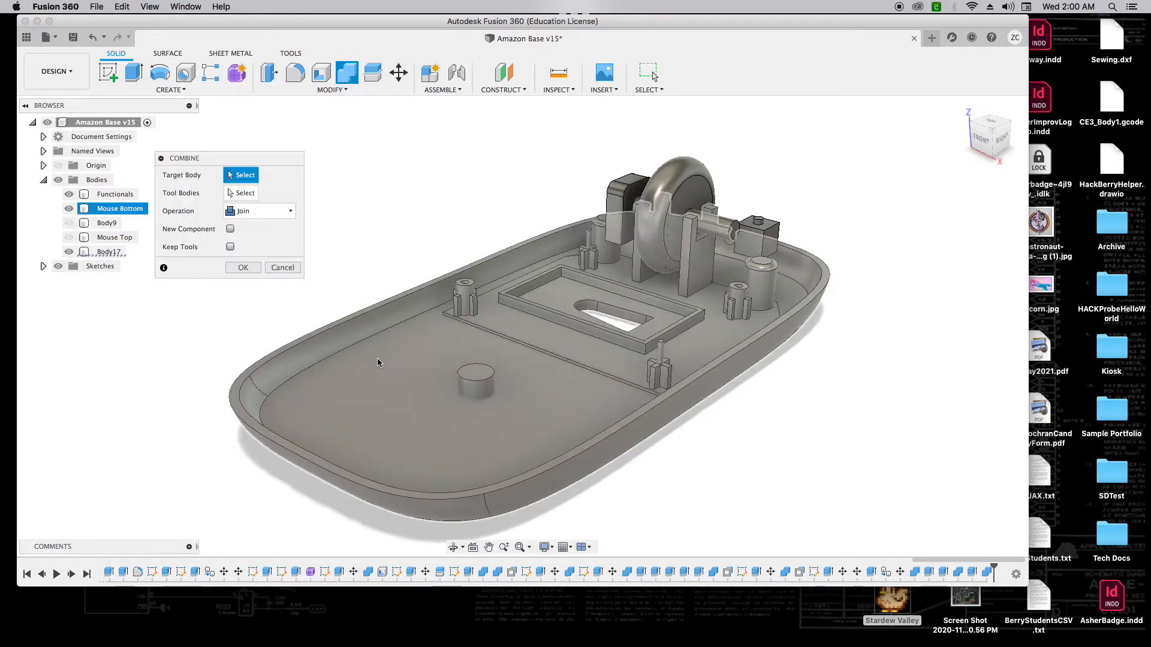
{"action": "left_click", "coordinate": [475, 380]}
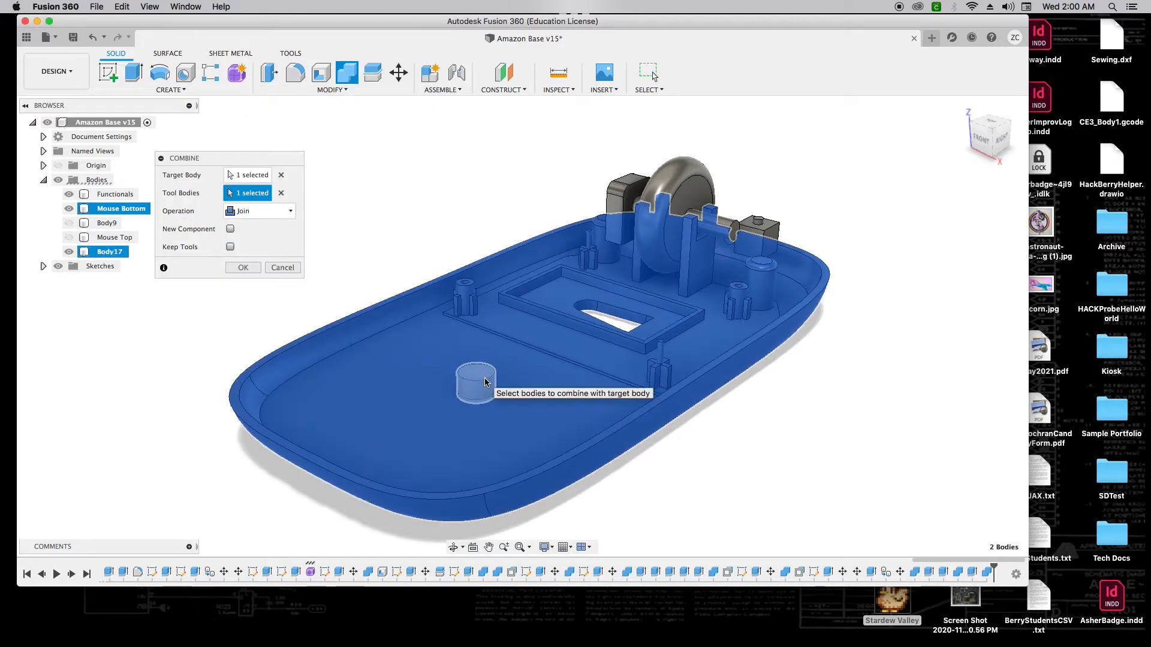
{"action": "left_click", "coordinate": [243, 268]}
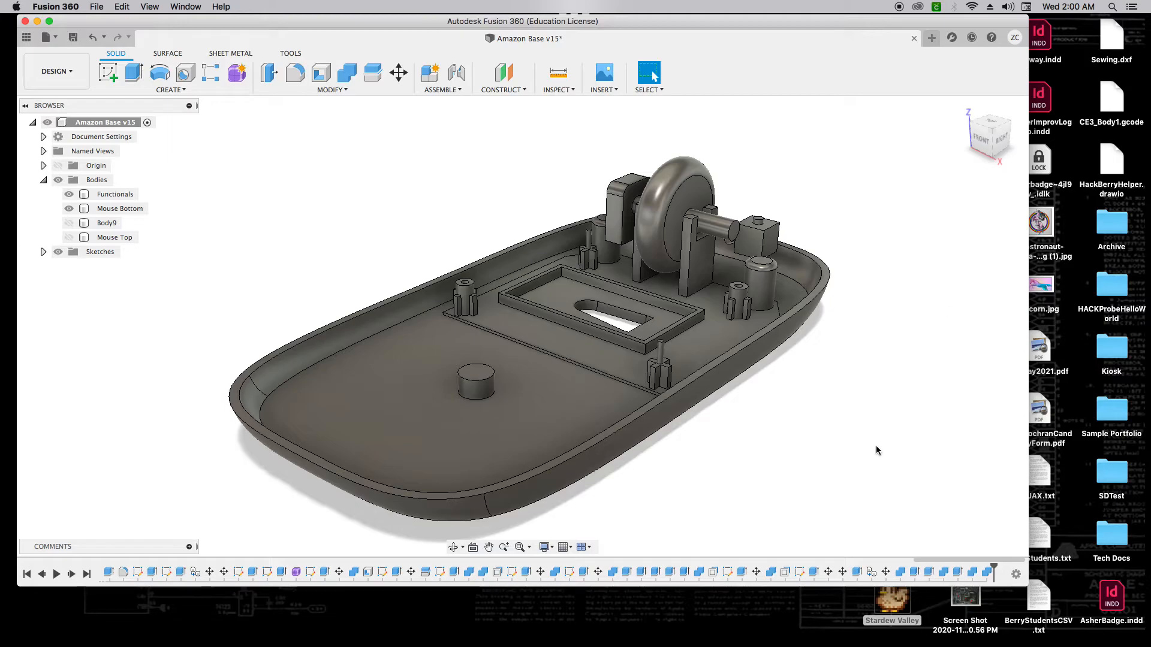
Step: Show Mouse Top and sketch a 2.5 mm diameter circle centred on the underside face of the short cylinder
{"action": "left_click", "coordinate": [972, 142]}
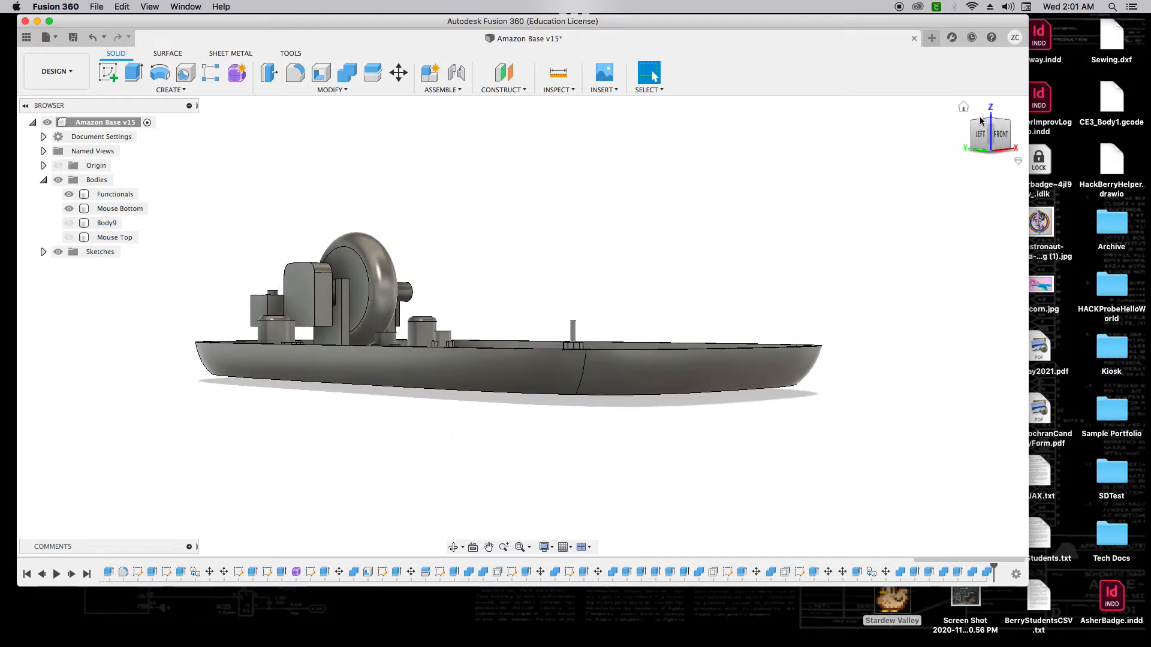
{"action": "mouse_move", "coordinate": [988, 140]}
{"action": "left_mouse_down"}
{"action": "mouse_move", "coordinate": [992, 117]}
{"action": "mouse_move", "coordinate": [985, 148]}
{"action": "left_mouse_up"}
{"action": "left_click", "coordinate": [70, 239]}
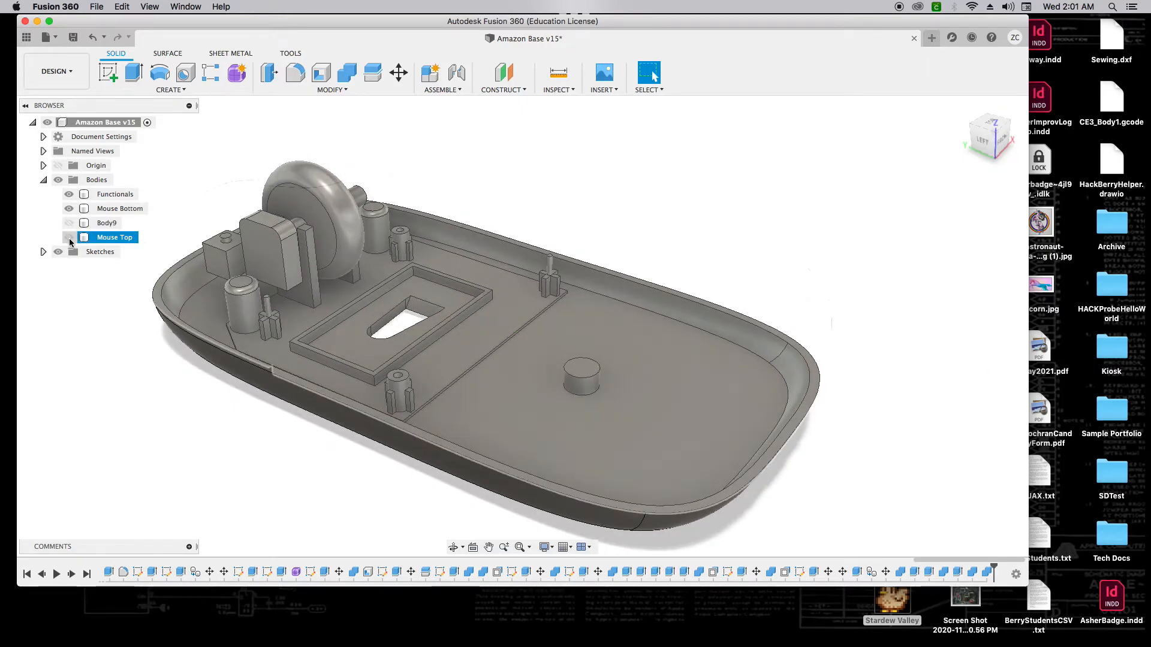
{"action": "left_click_drag", "start_coordinate": [984, 140], "coordinate": [956, 66]}
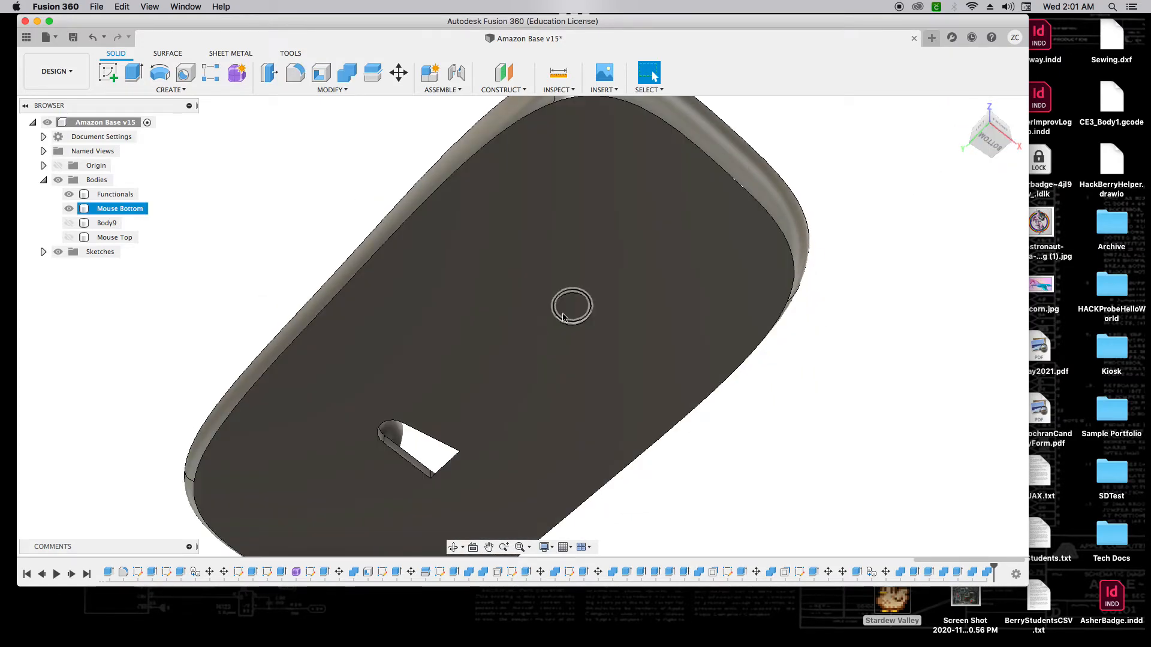
{"action": "left_click", "coordinate": [69, 237]}
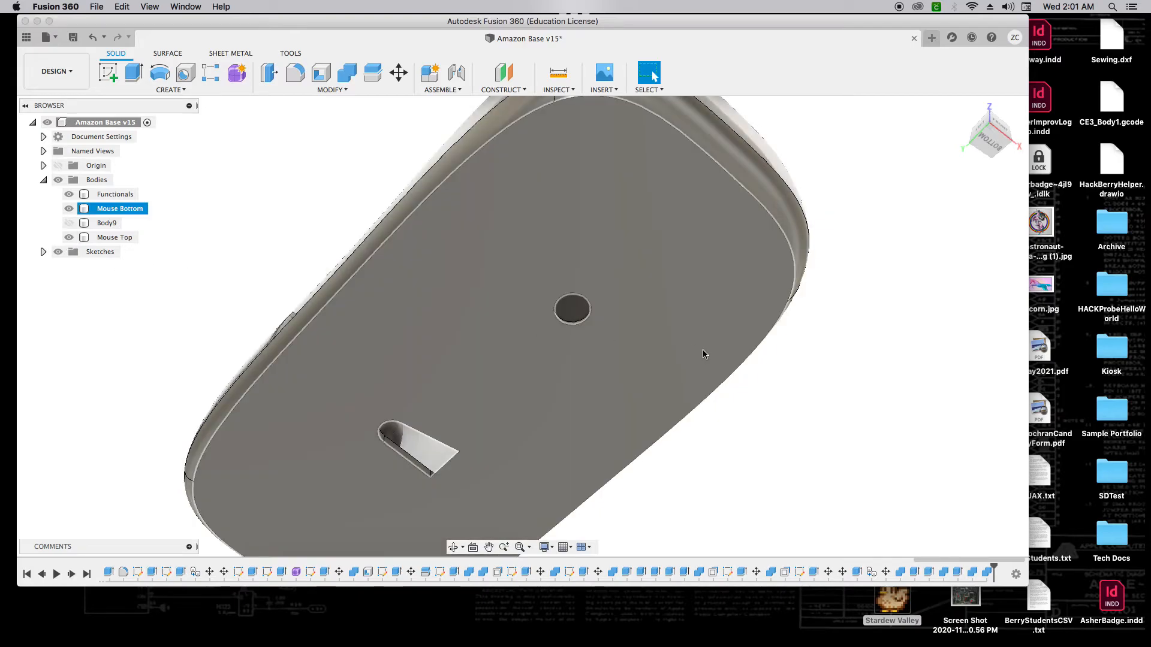
{"action": "key", "text": "c"}
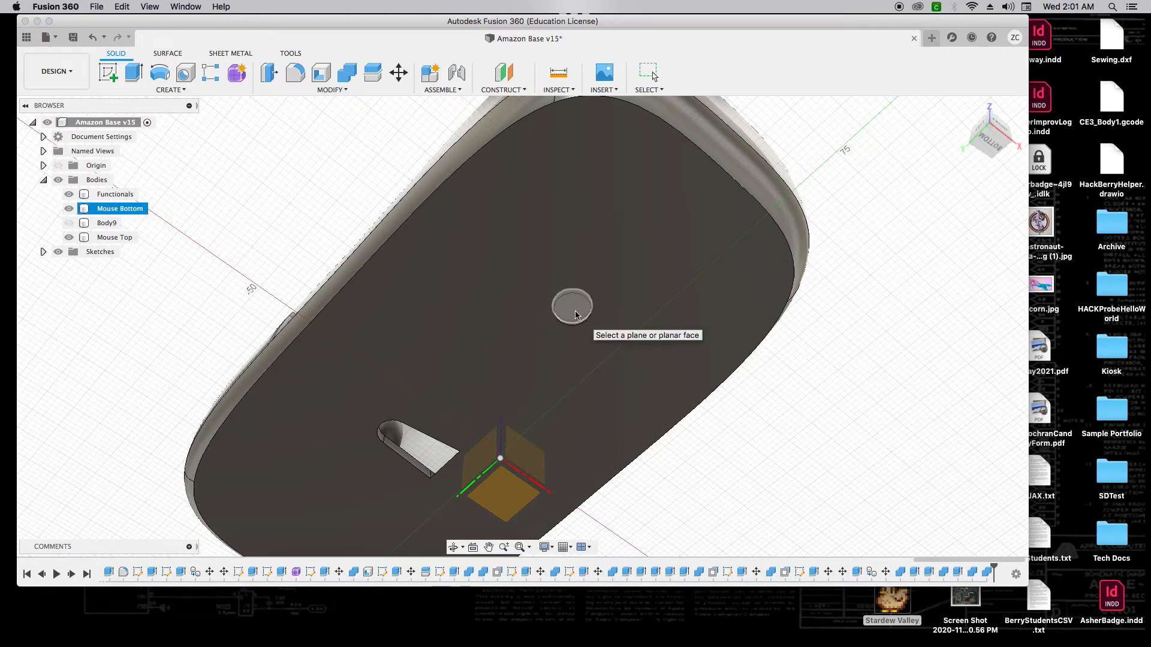
{"action": "scroll", "coordinate": [576, 310], "scroll_direction": "up", "scroll_amount": 4}
{"action": "left_click", "coordinate": [574, 308]}
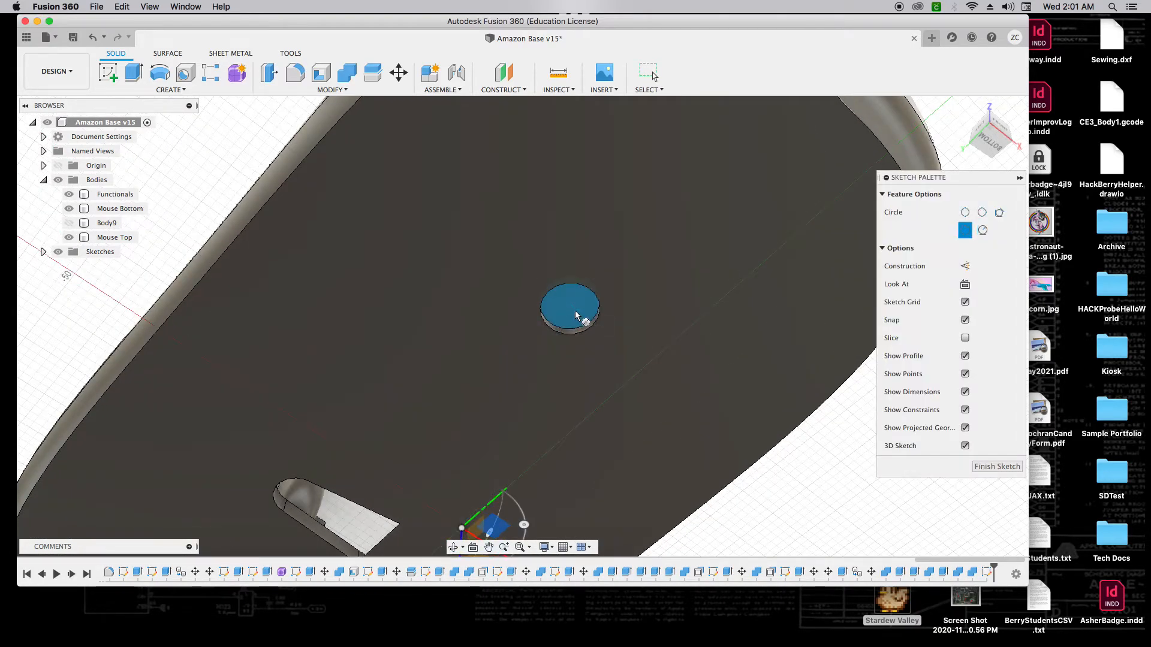
{"action": "left_click", "coordinate": [569, 305]}
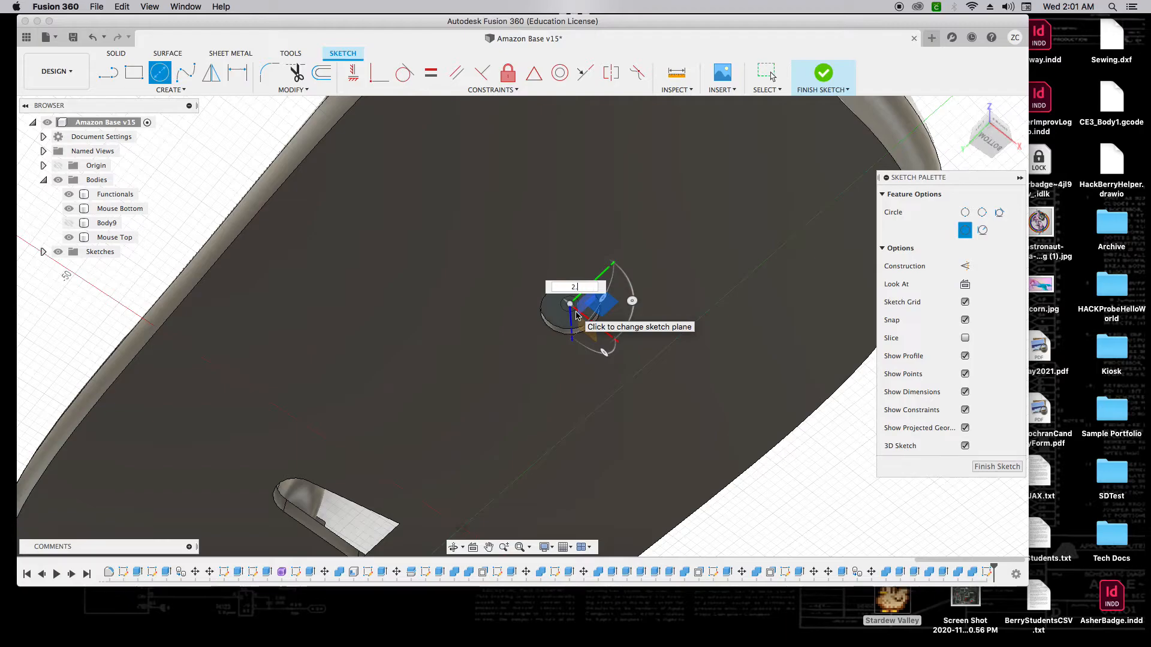
{"action": "key", "text": "Tab"}
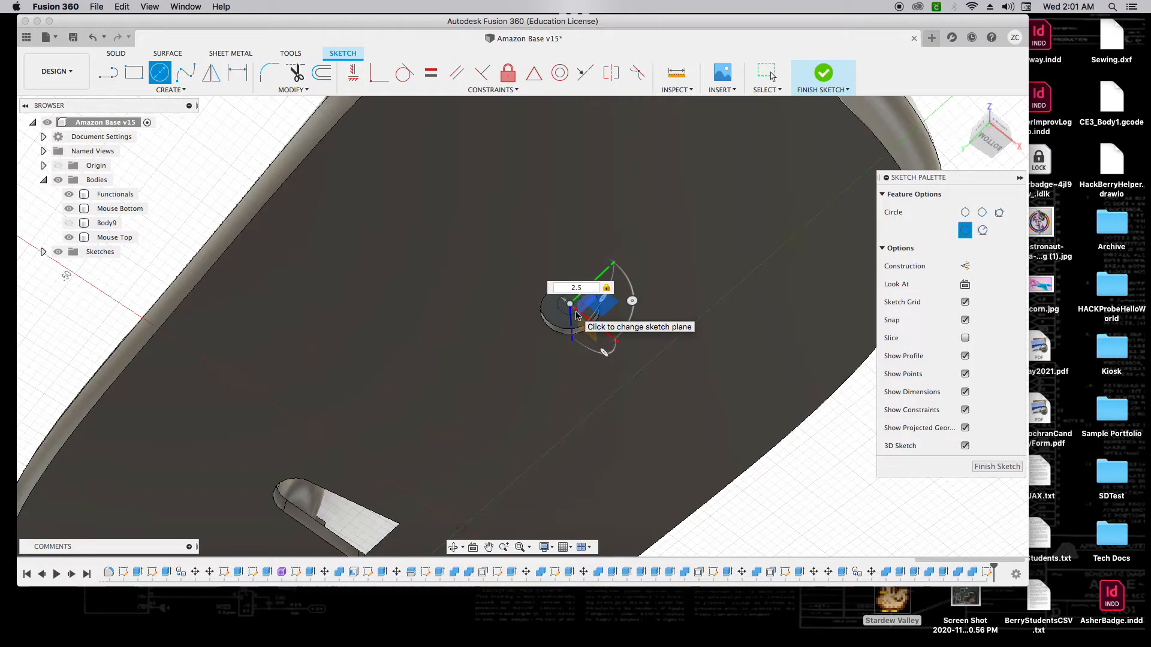
{"action": "key", "text": "Return"}
Step: Extrude the circle -20 mm as a Cut, up through the short cylinder and into the top shell's post
{"action": "left_click_drag", "start_coordinate": [993, 151], "coordinate": [1006, 169]}
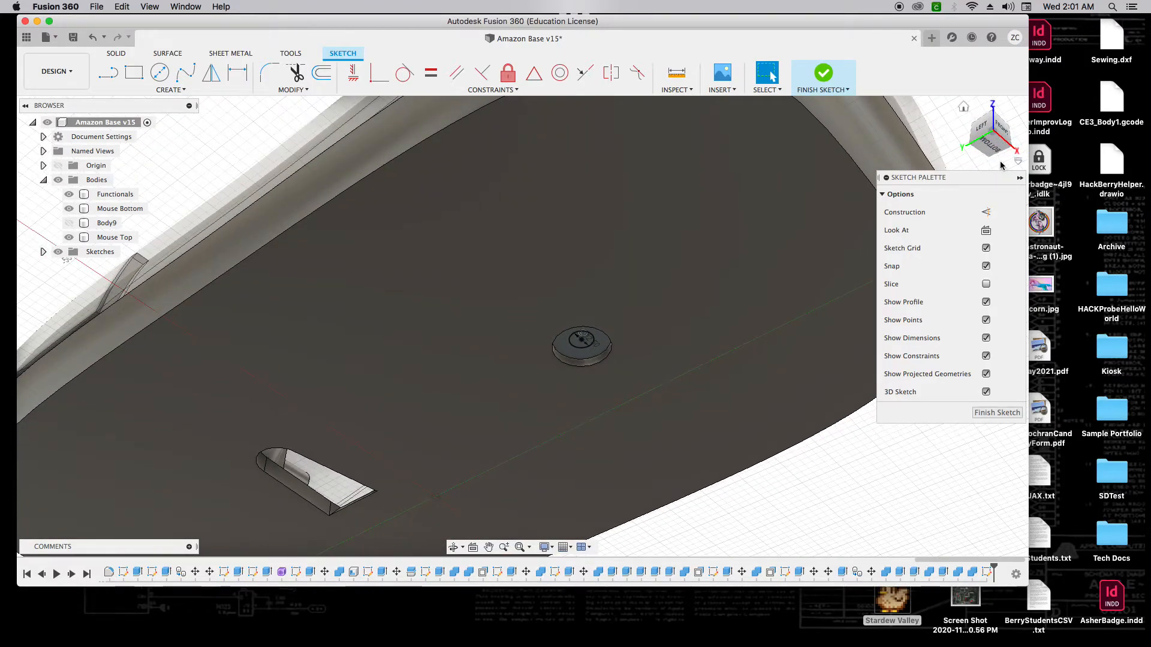
{"action": "key", "text": "e"}
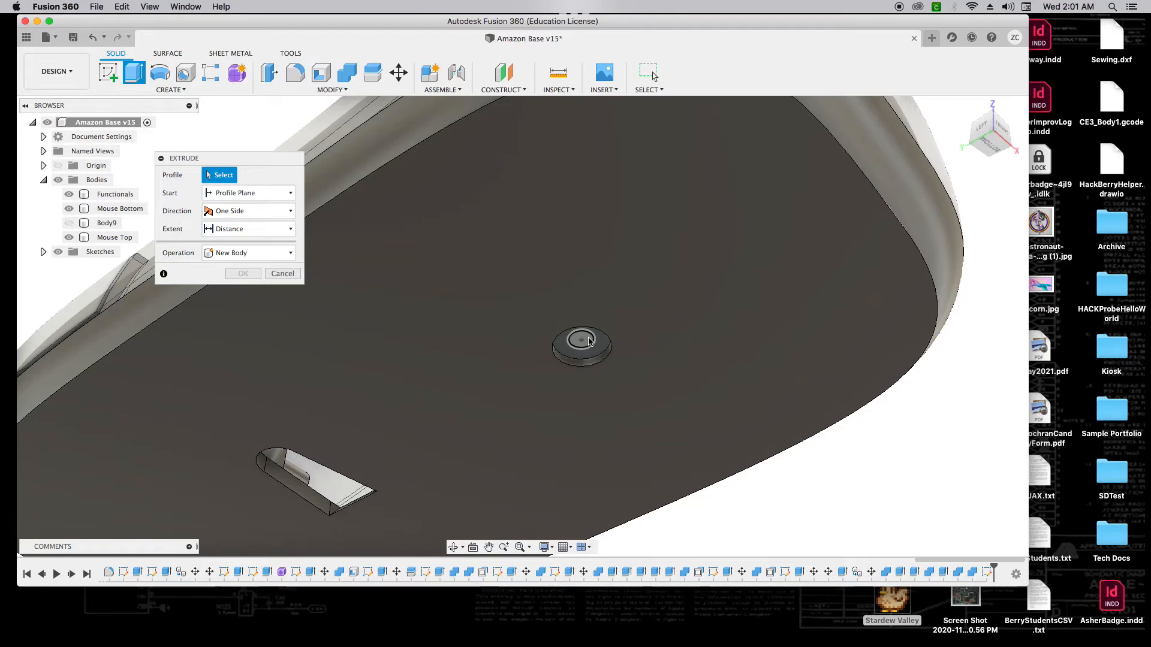
{"action": "left_click", "coordinate": [589, 341]}
{"action": "left_click_drag", "start_coordinate": [585, 339], "coordinate": [577, 250]}
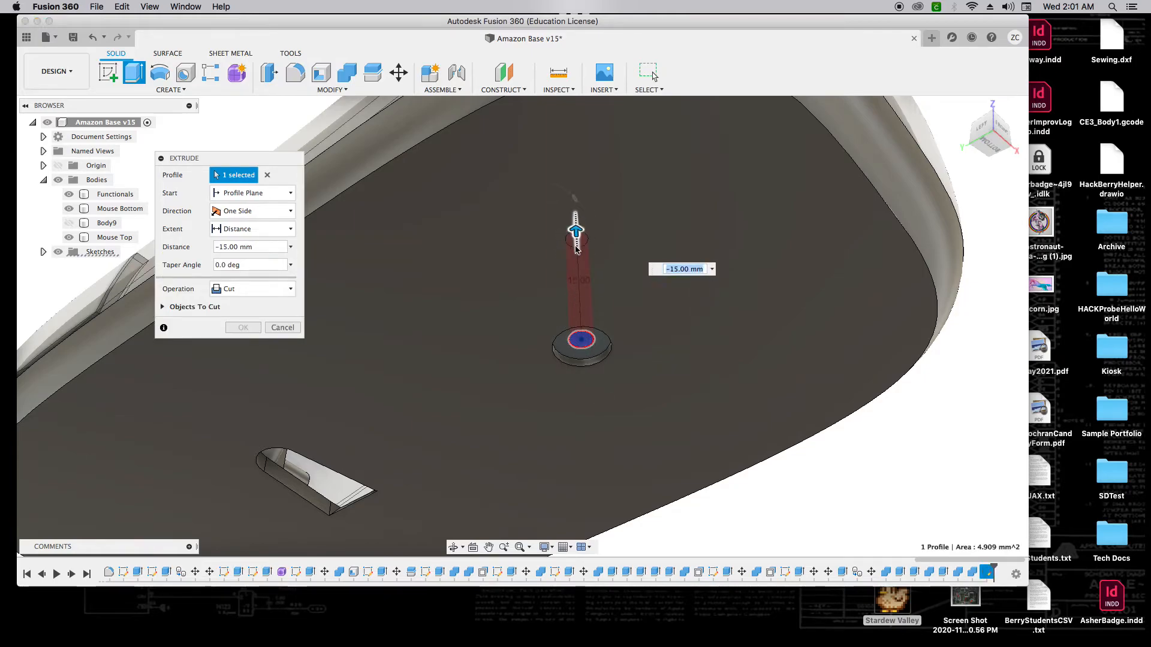
{"action": "left_click_drag", "start_coordinate": [994, 137], "coordinate": [1026, 175]}
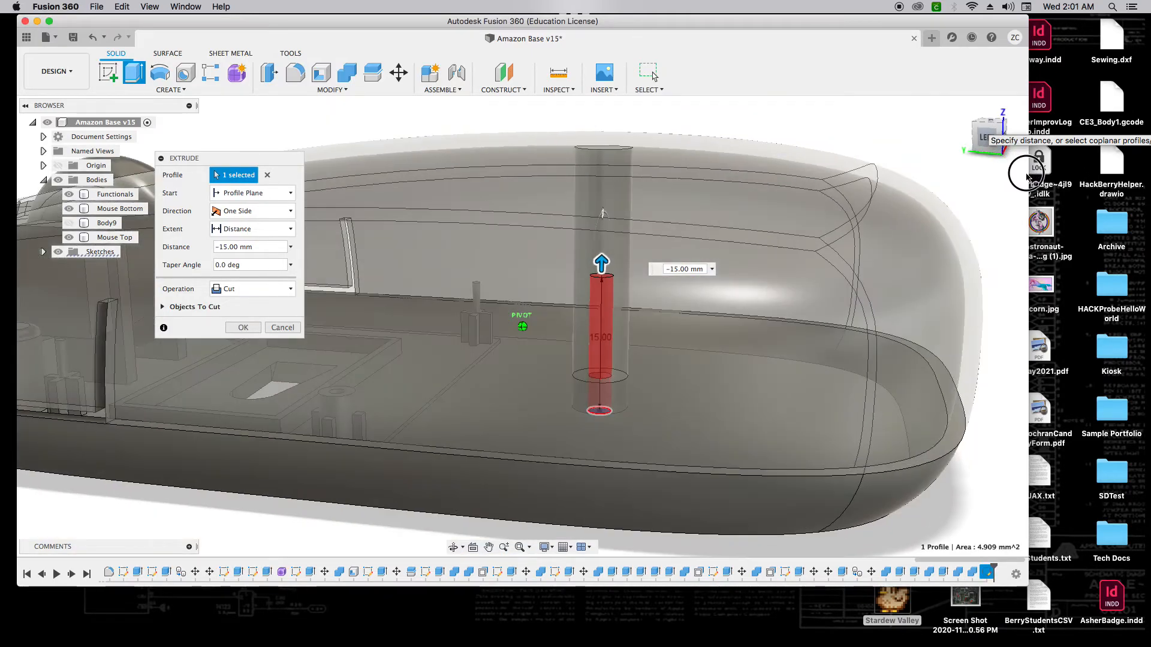
{"action": "left_click_drag", "start_coordinate": [603, 255], "coordinate": [748, 250]}
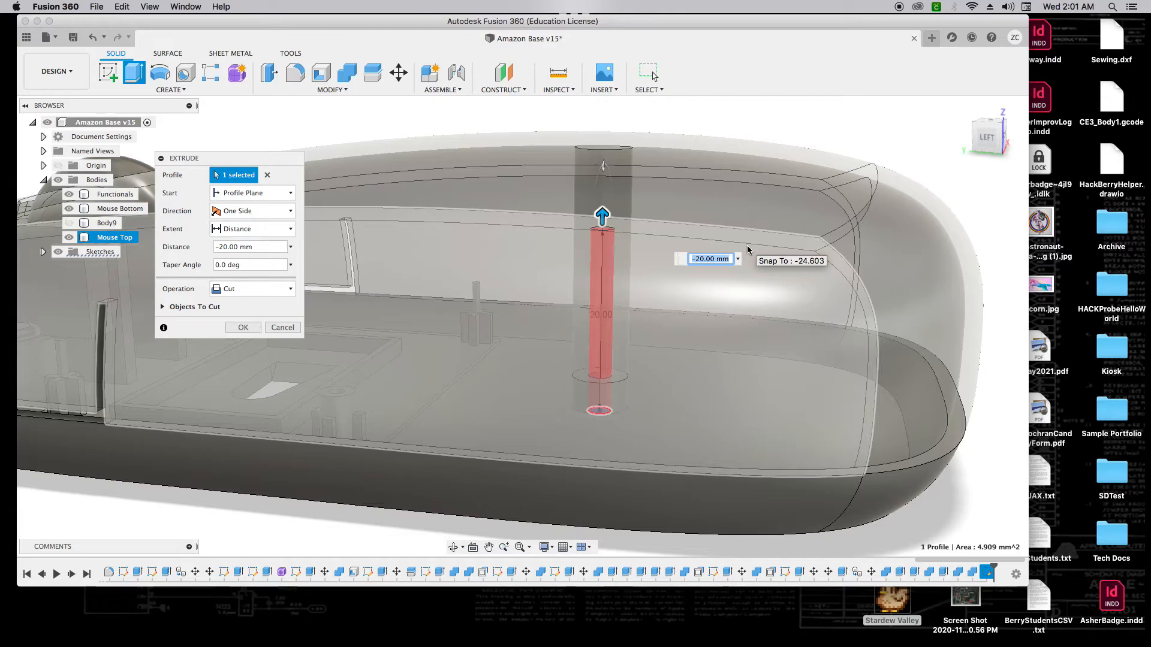
{"action": "key", "text": "Return"}
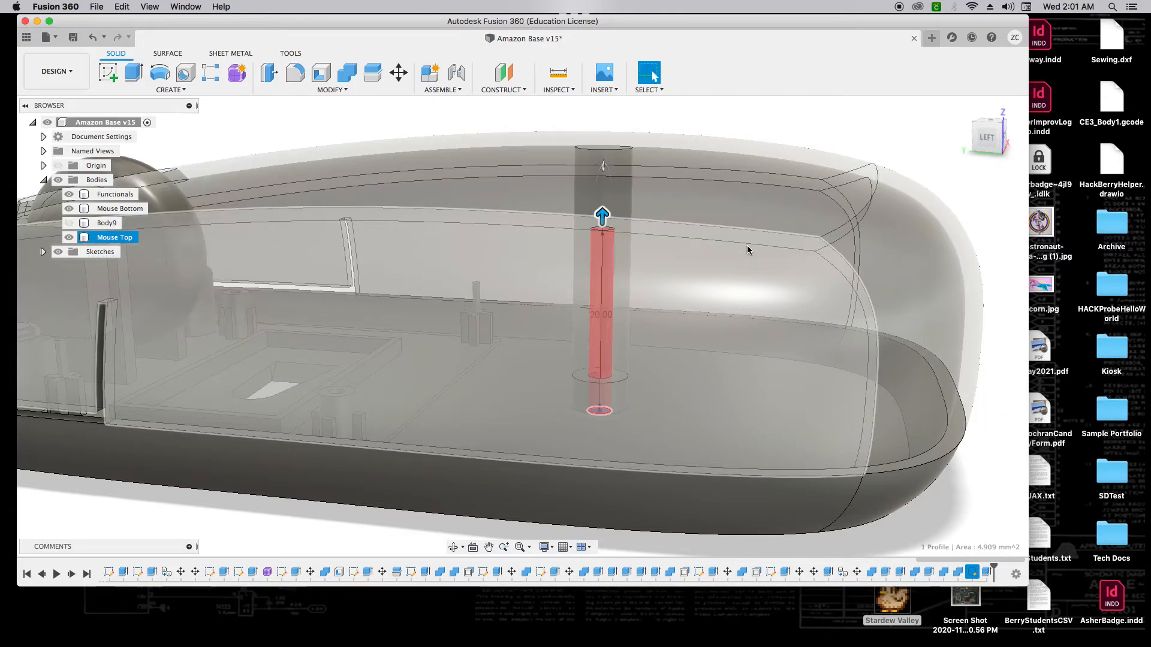
Step: Open the opacity options of Mouse Top and hide the body to expose the bored cylinder in the bottom shell
{"action": "mouse_move", "coordinate": [983, 147]}
{"action": "left_mouse_down"}
{"action": "mouse_move", "coordinate": [977, 51]}
{"action": "mouse_move", "coordinate": [965, 56]}
{"action": "mouse_move", "coordinate": [966, 128]}
{"action": "mouse_move", "coordinate": [997, 95]}
{"action": "mouse_move", "coordinate": [1027, 141]}
{"action": "mouse_move", "coordinate": [869, 142]}
{"action": "mouse_move", "coordinate": [998, 148]}
{"action": "mouse_move", "coordinate": [954, 140]}
{"action": "mouse_move", "coordinate": [988, 144]}
{"action": "left_mouse_up"}
{"action": "scroll", "coordinate": [897, 222], "scroll_direction": "down", "scroll_amount": 5}
{"action": "scroll", "coordinate": [963, 199], "scroll_direction": "down", "scroll_amount": 5}
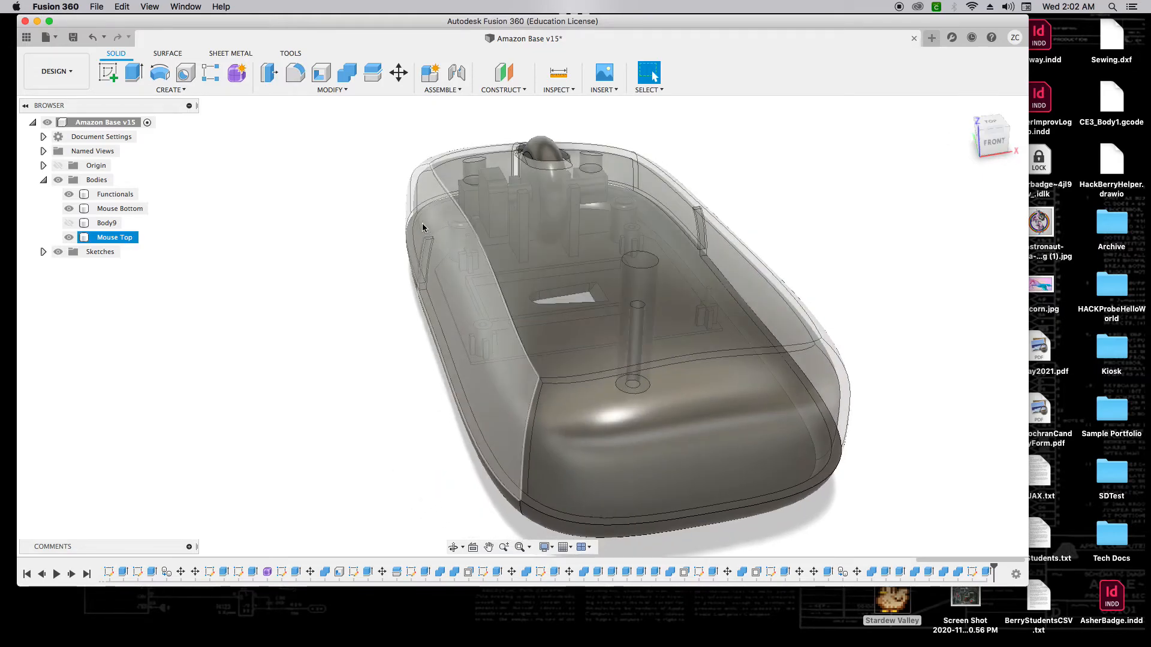
{"action": "right_click", "coordinate": [120, 238]}
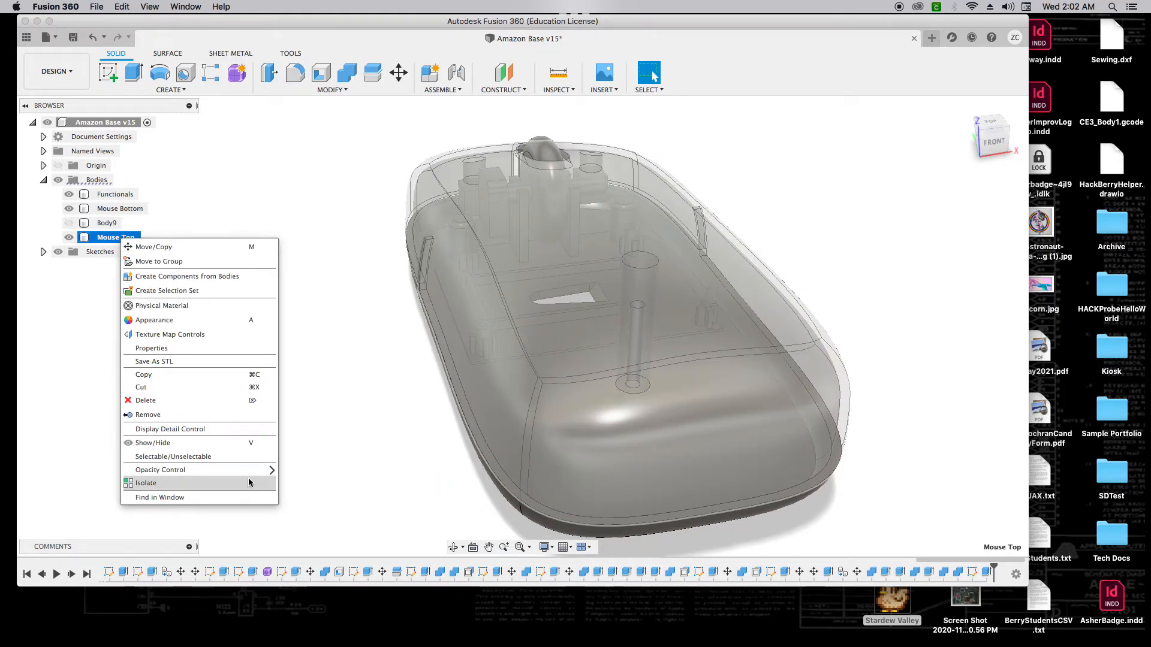
{"action": "mouse_move", "coordinate": [258, 470]}
{"action": "left_click", "coordinate": [321, 589]}
{"action": "left_click", "coordinate": [369, 442]}
{"action": "left_click", "coordinate": [68, 238]}
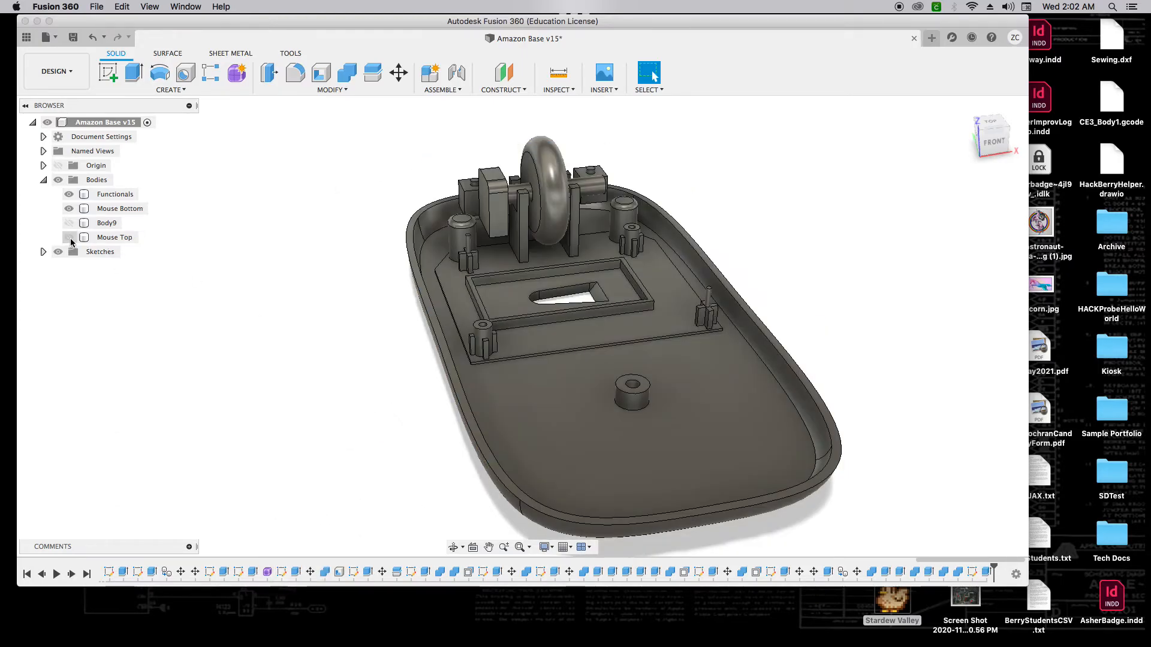
Step: Examine the bottom shell's inner wall and rim edge beside the bored cylinder, briefly toggling Mouse Top's visibility
{"action": "left_click", "coordinate": [485, 298]}
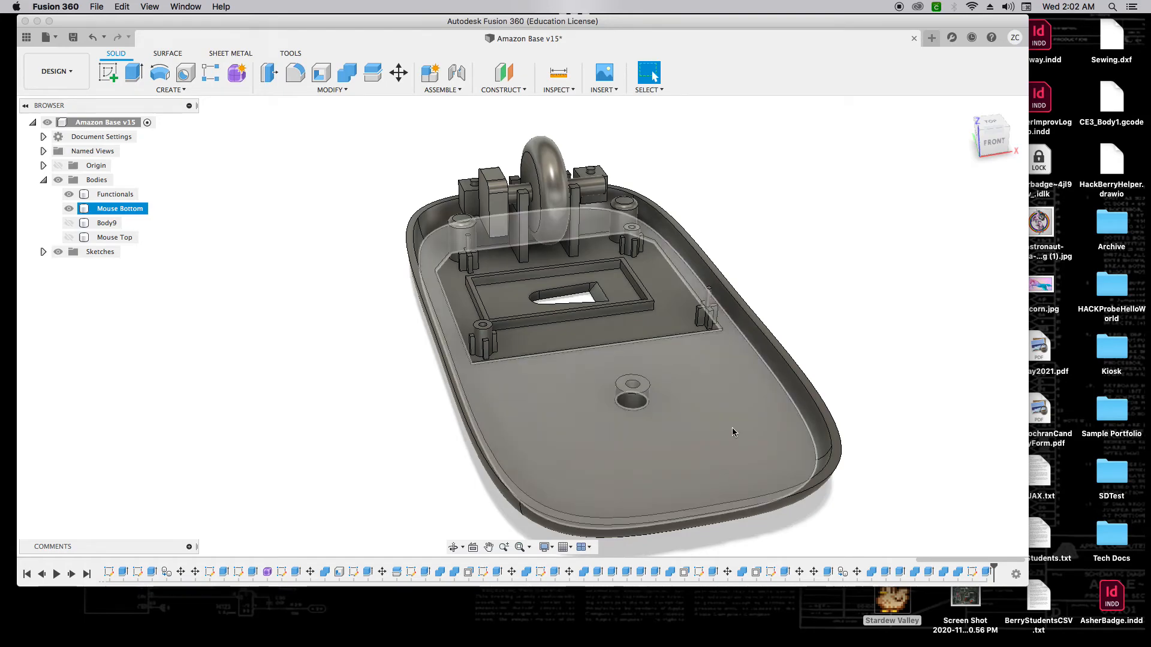
{"action": "left_click", "coordinate": [70, 238]}
{"action": "left_click", "coordinate": [70, 239]}
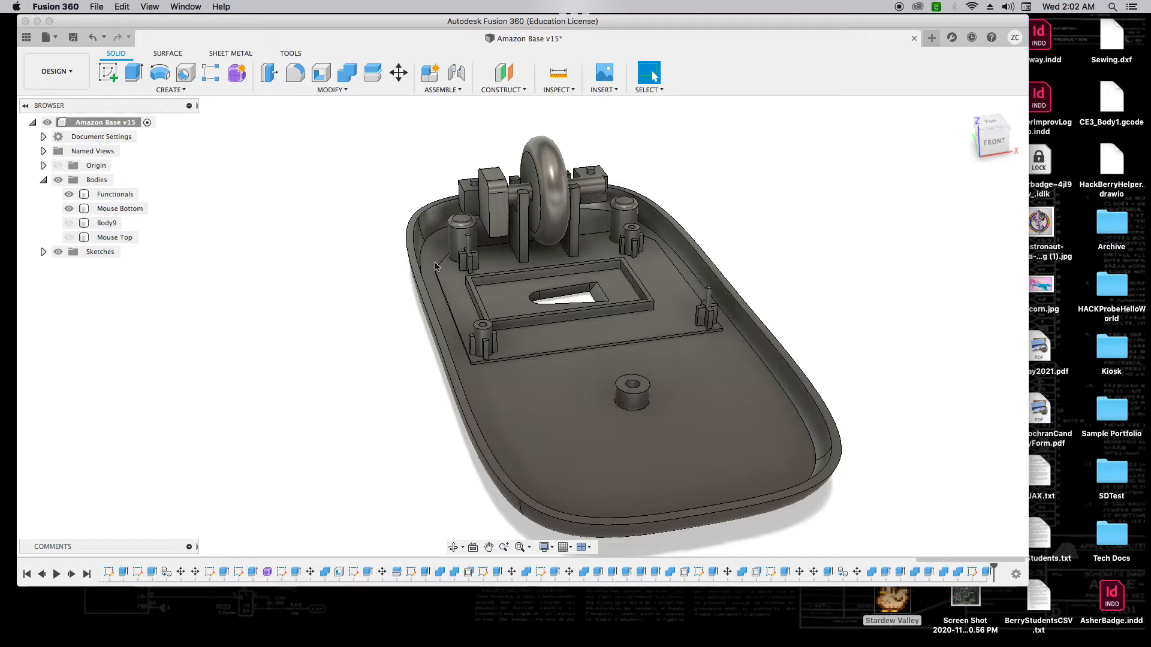
{"action": "left_click_drag", "start_coordinate": [995, 144], "coordinate": [902, 141]}
{"action": "left_click", "coordinate": [346, 373]}
{"action": "scroll", "coordinate": [346, 372], "scroll_direction": "up", "scroll_amount": 10}
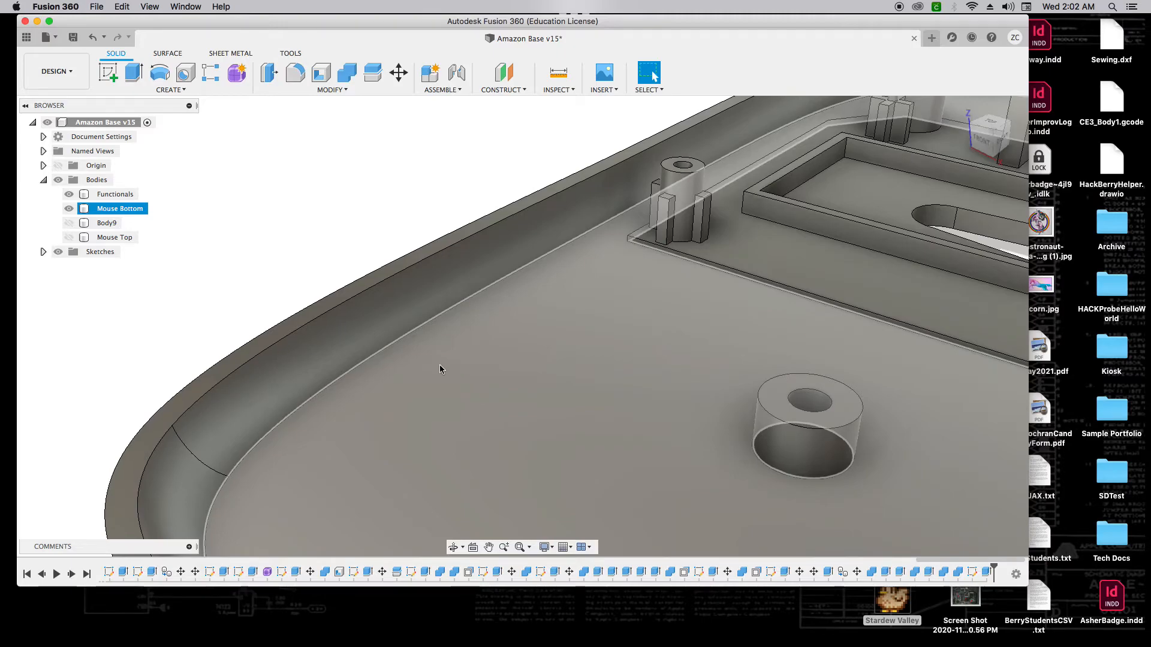
{"action": "left_click", "coordinate": [338, 309]}
{"action": "scroll", "coordinate": [409, 389], "scroll_direction": "down", "scroll_amount": 10}
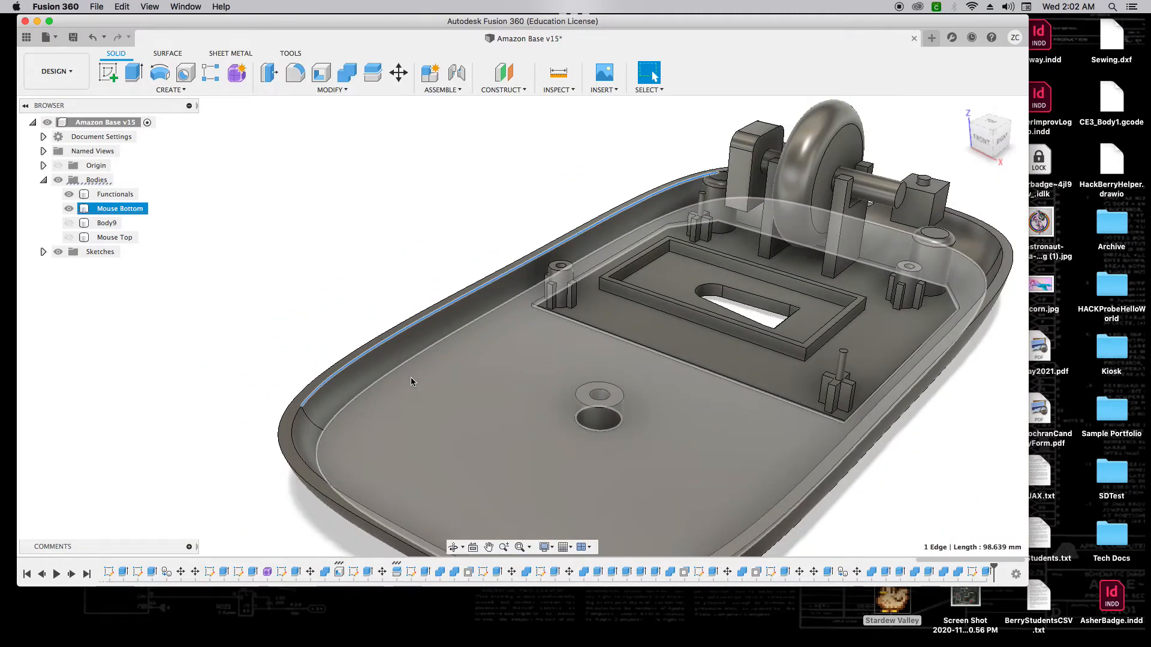
{"action": "scroll", "coordinate": [411, 383], "scroll_direction": "up", "scroll_amount": 4}
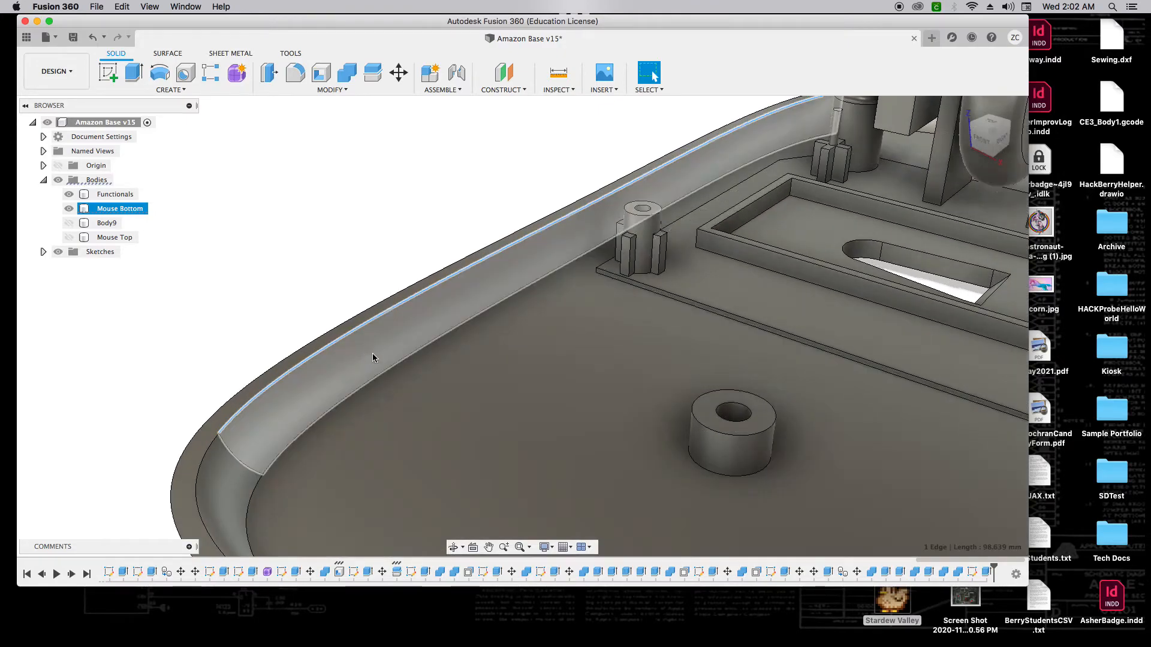
{"action": "left_click", "coordinate": [402, 198]}
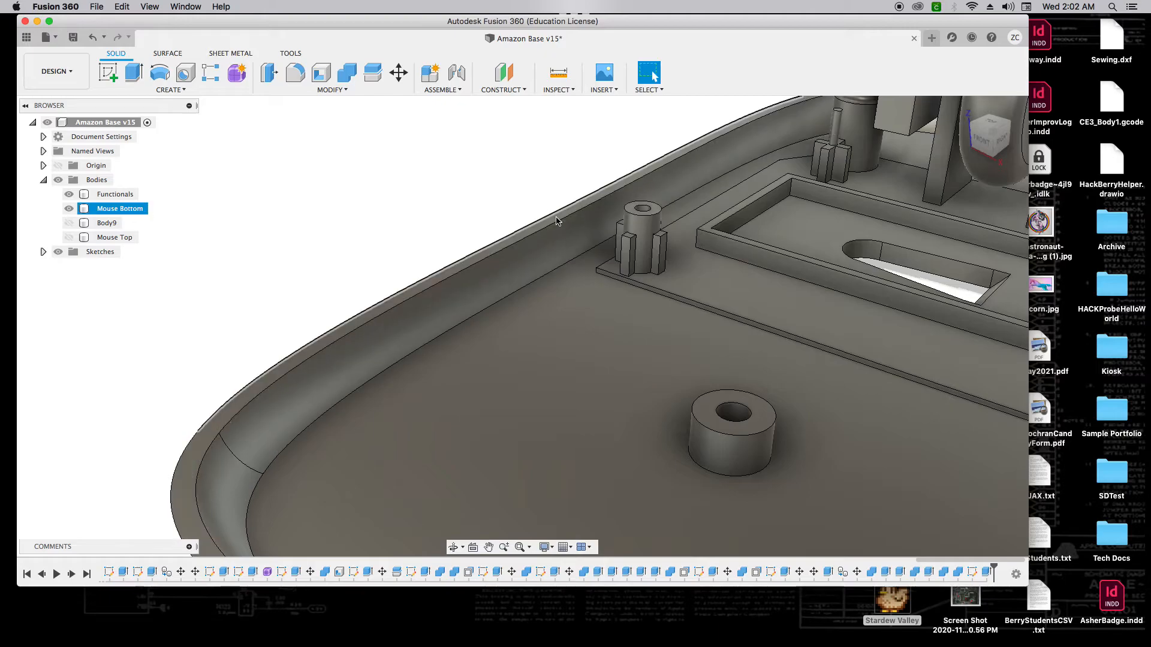
{"action": "scroll", "coordinate": [545, 221], "scroll_direction": "down", "scroll_amount": 5}
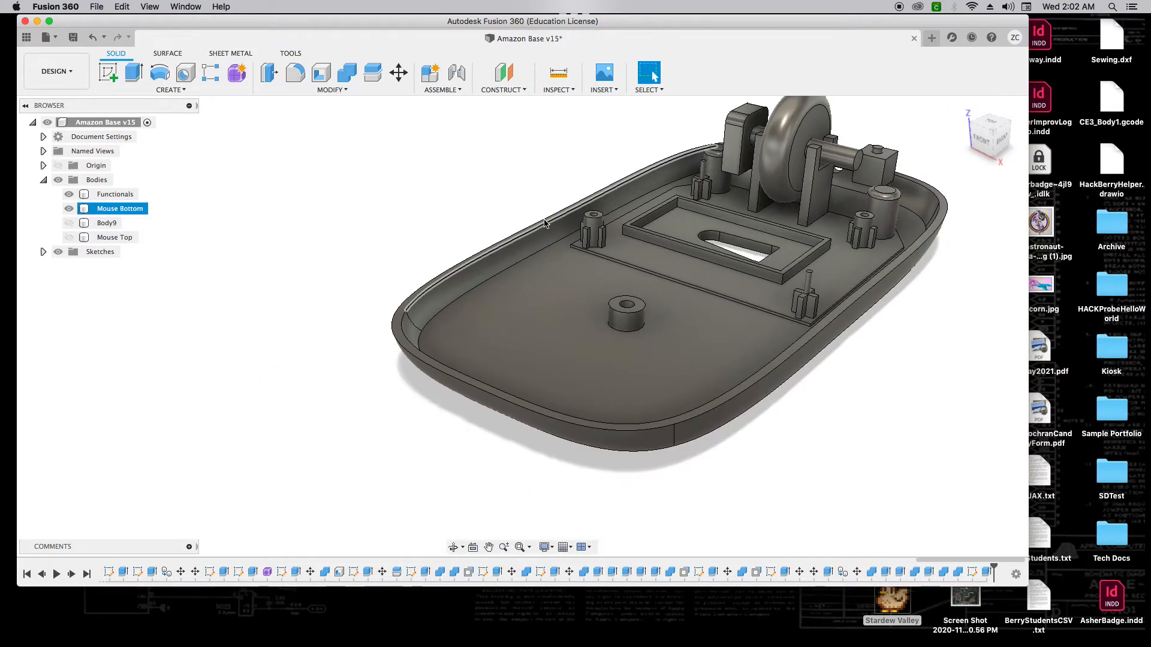
{"action": "scroll", "coordinate": [993, 282], "scroll_direction": "up", "scroll_amount": 2}
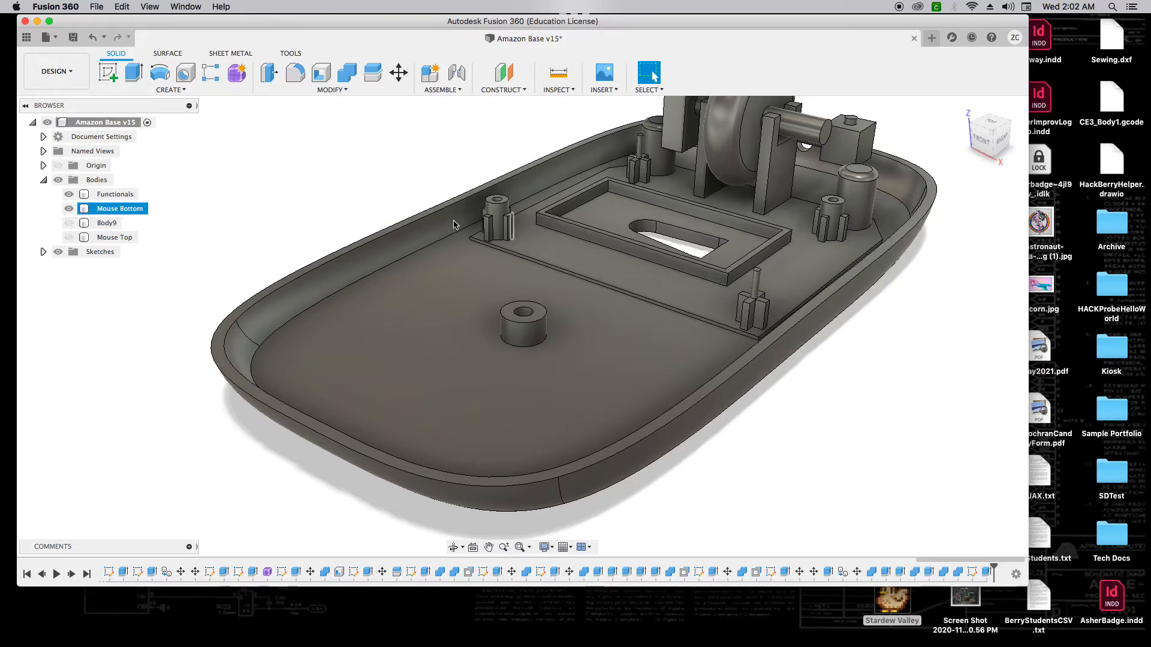
{"action": "scroll", "coordinate": [397, 207], "scroll_direction": "up", "scroll_amount": 3}
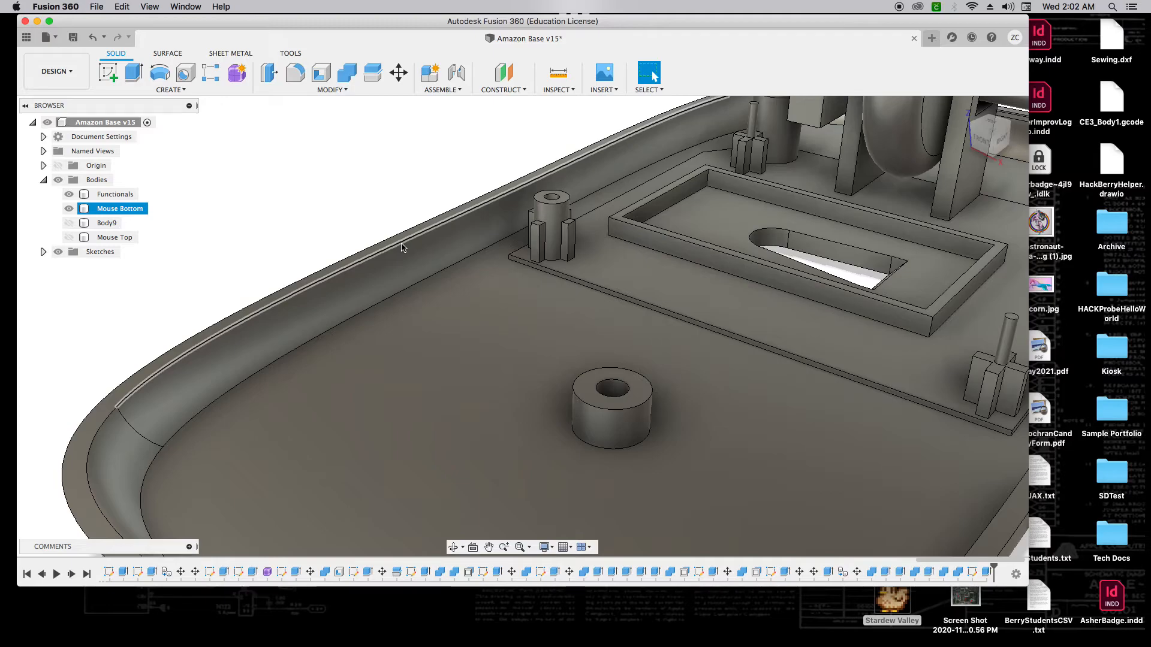
{"action": "key", "text": "l"}
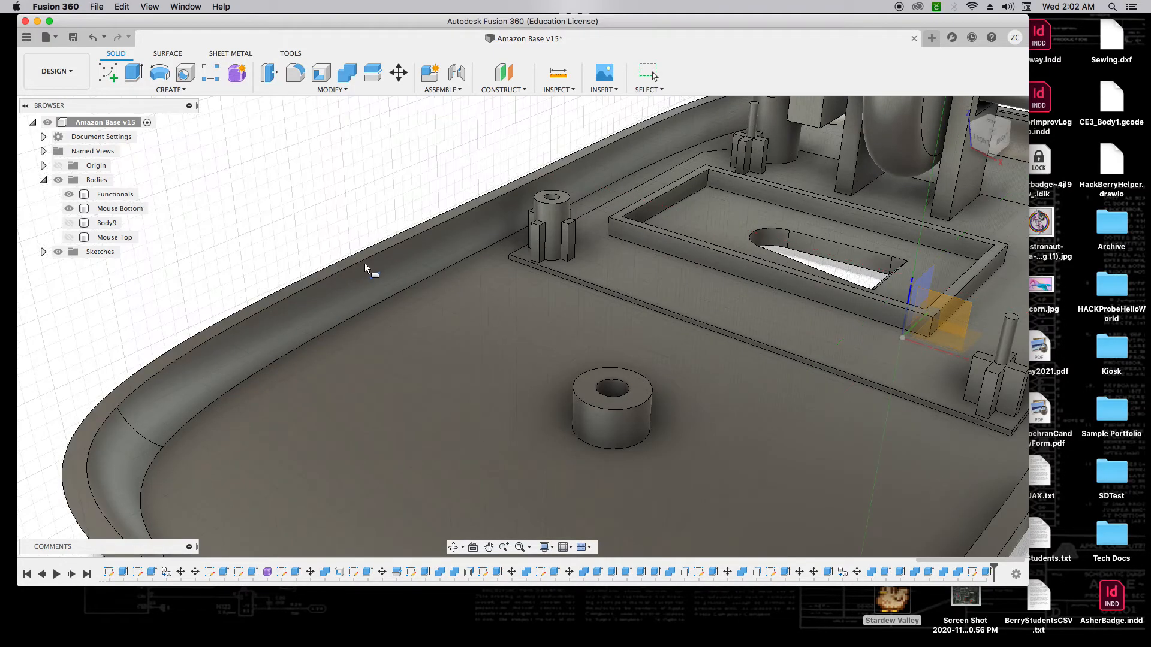
{"action": "scroll", "coordinate": [366, 267], "scroll_direction": "down", "scroll_amount": 3}
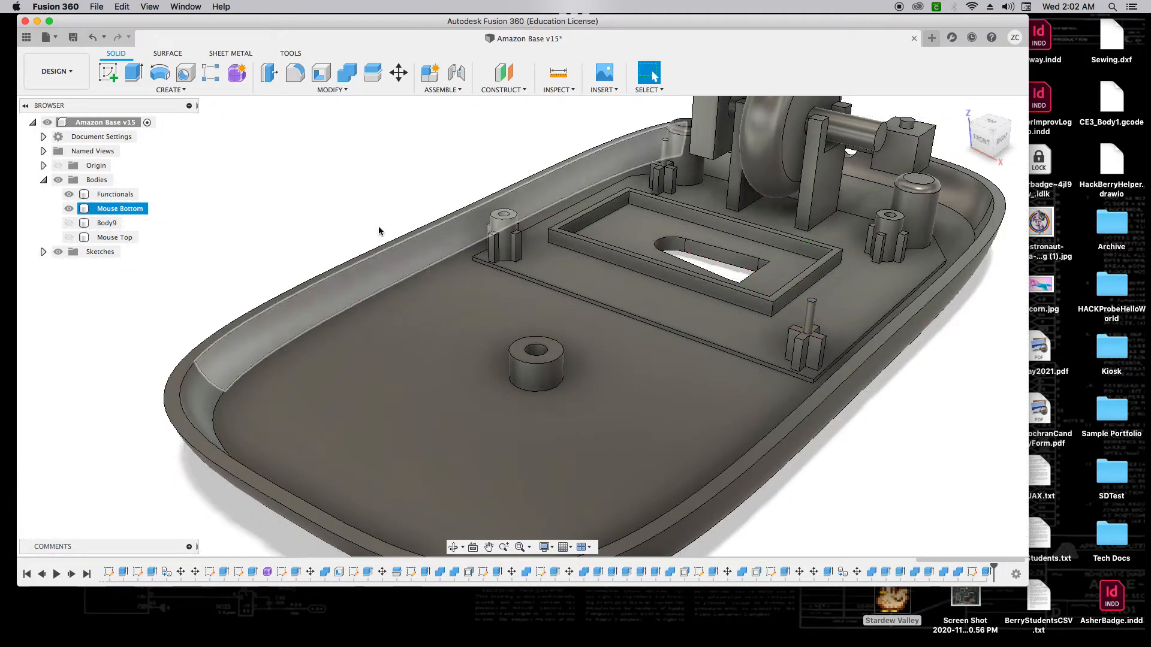
{"action": "key", "text": "Escape"}
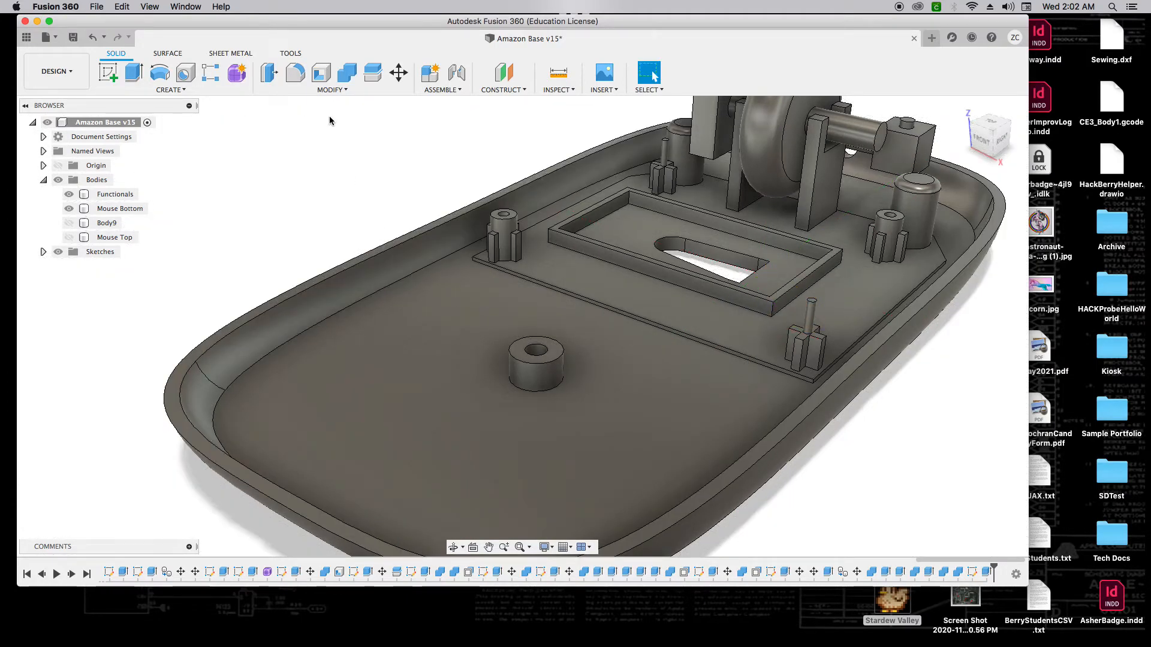
Step: Offset the long inner side wall face of the bottom shell inward by 1 mm
{"action": "left_click", "coordinate": [386, 251]}
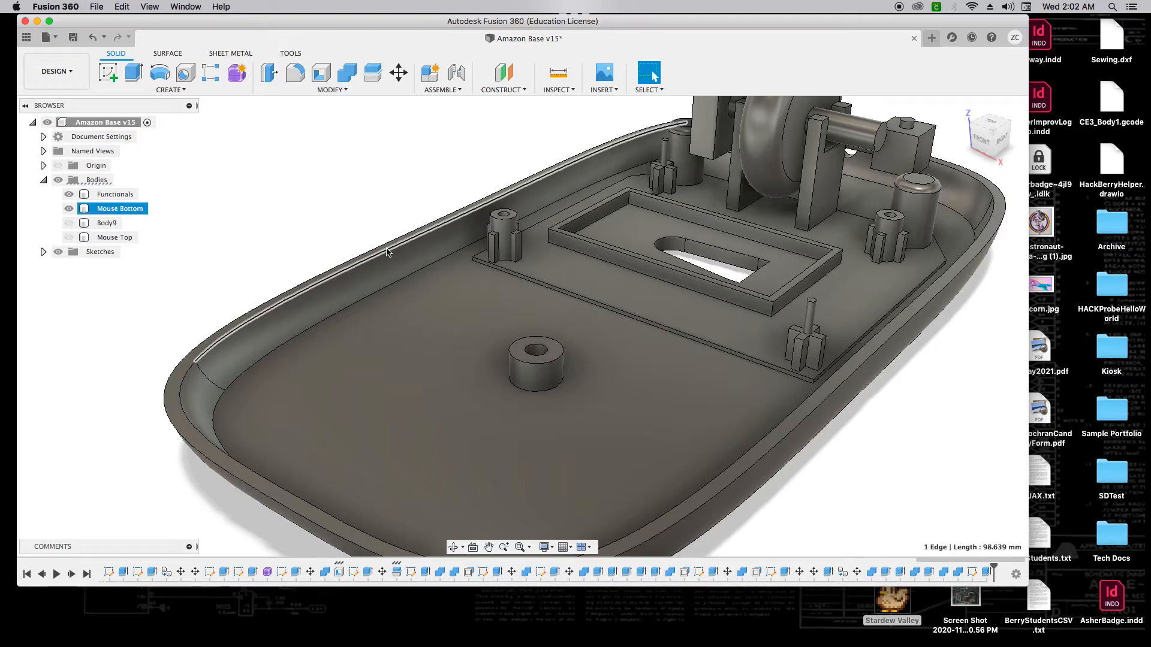
{"action": "left_click", "coordinate": [336, 90]}
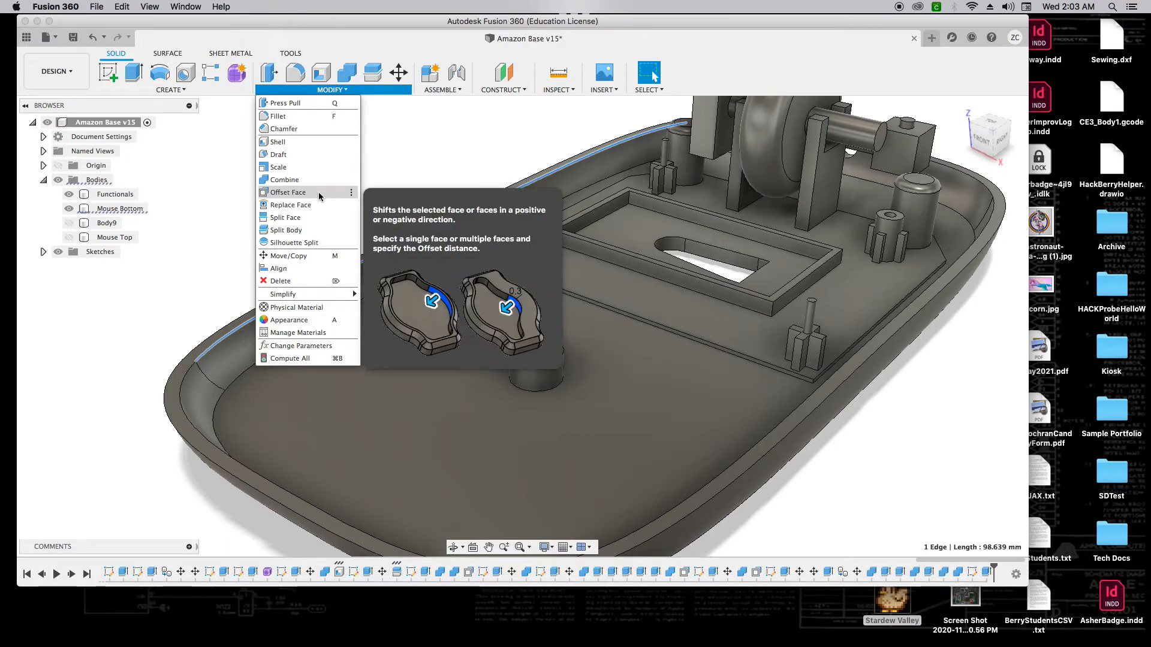
{"action": "left_click", "coordinate": [331, 90]}
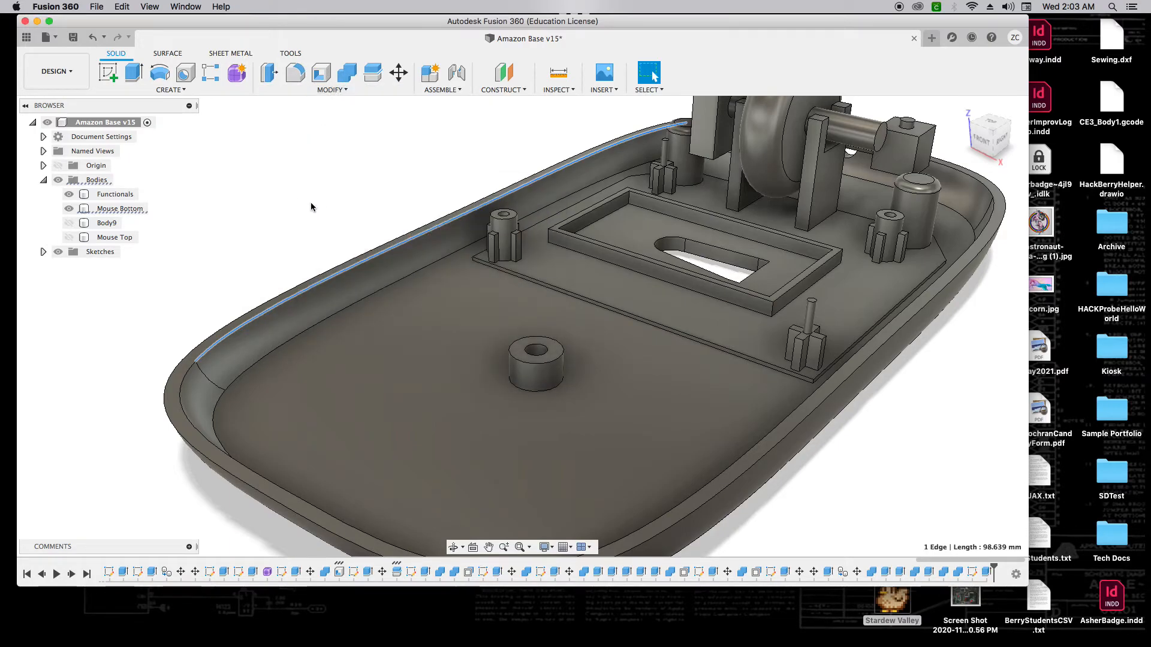
{"action": "left_click", "coordinate": [327, 90]}
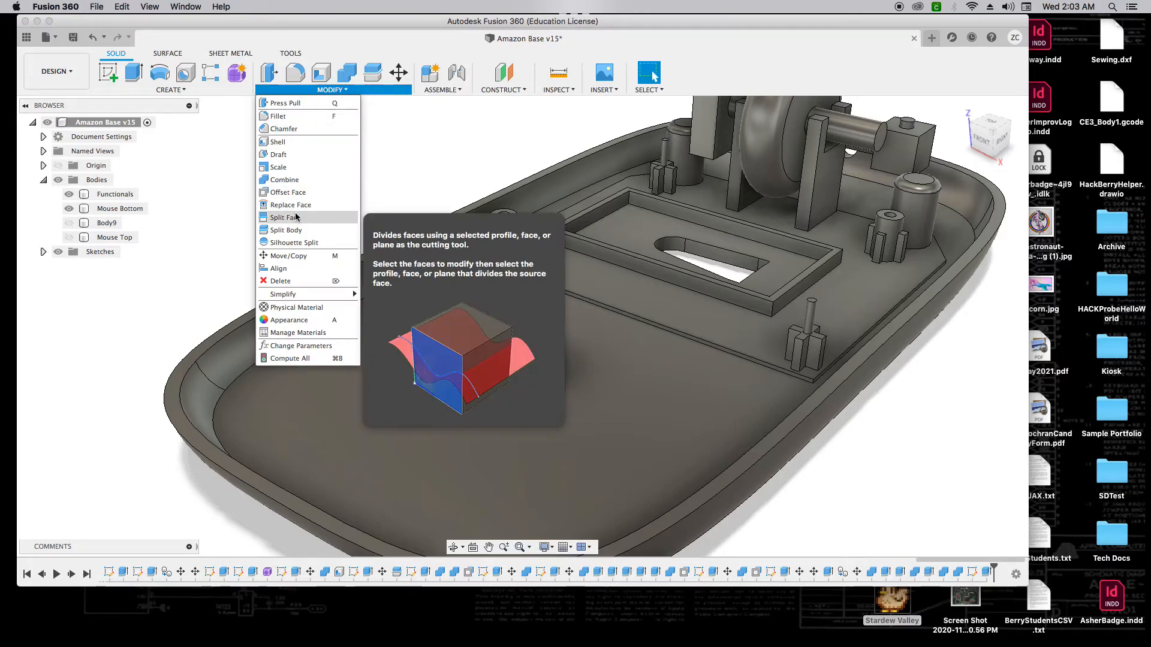
{"action": "left_click", "coordinate": [294, 192]}
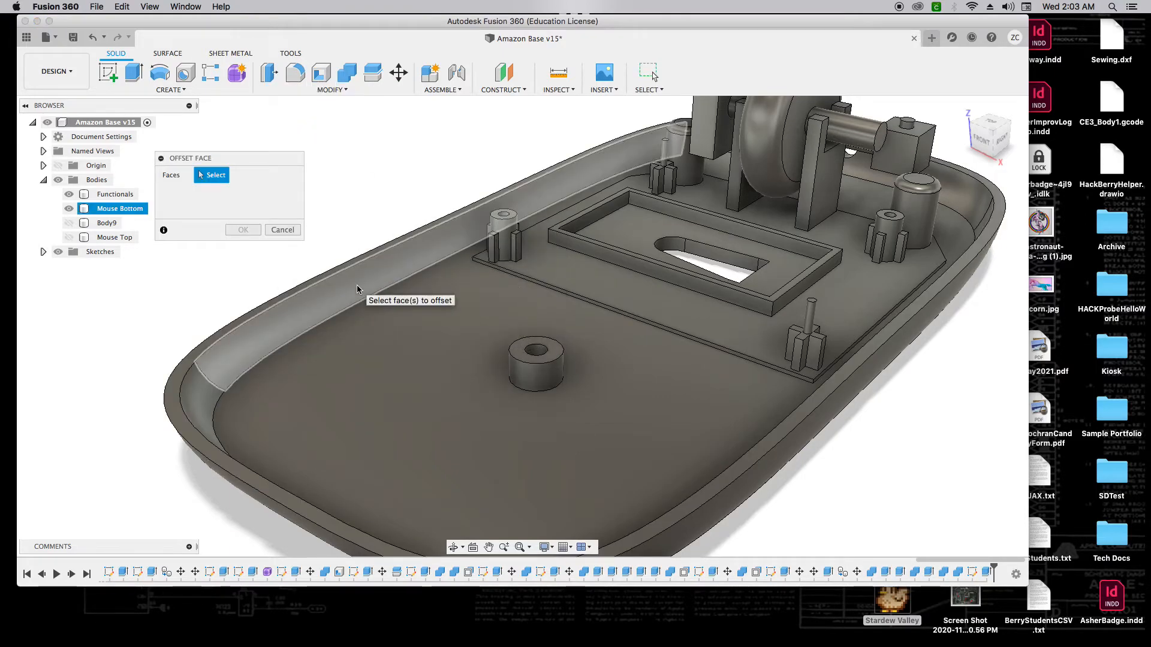
{"action": "left_click", "coordinate": [357, 288]}
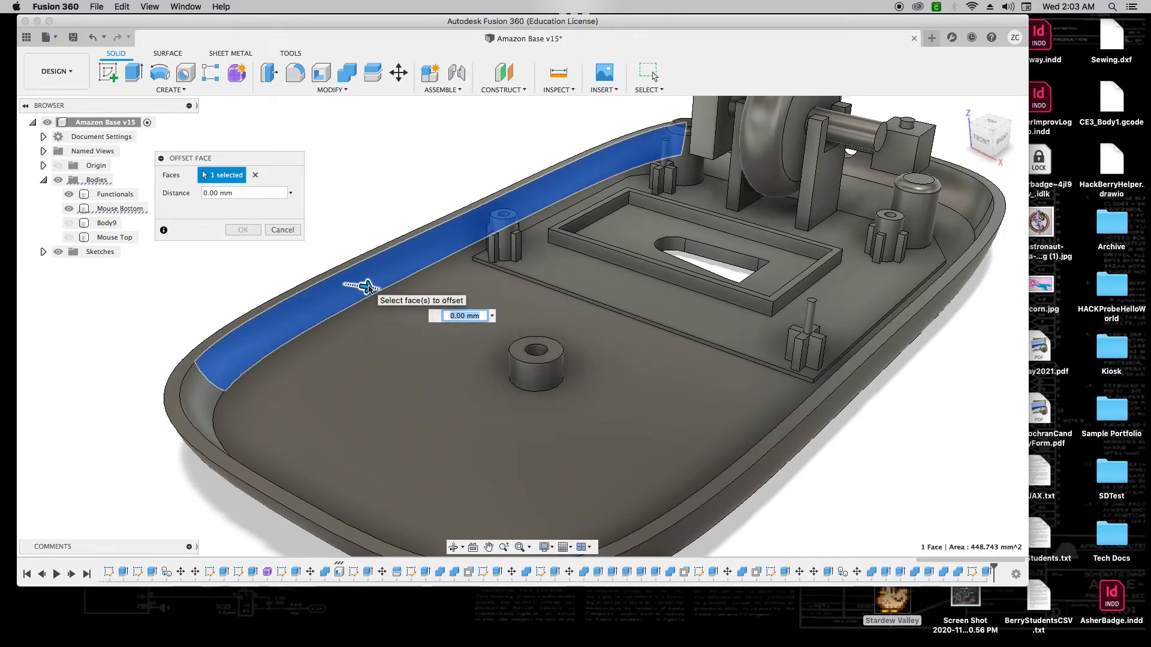
{"action": "left_click_drag", "start_coordinate": [368, 286], "coordinate": [372, 289]}
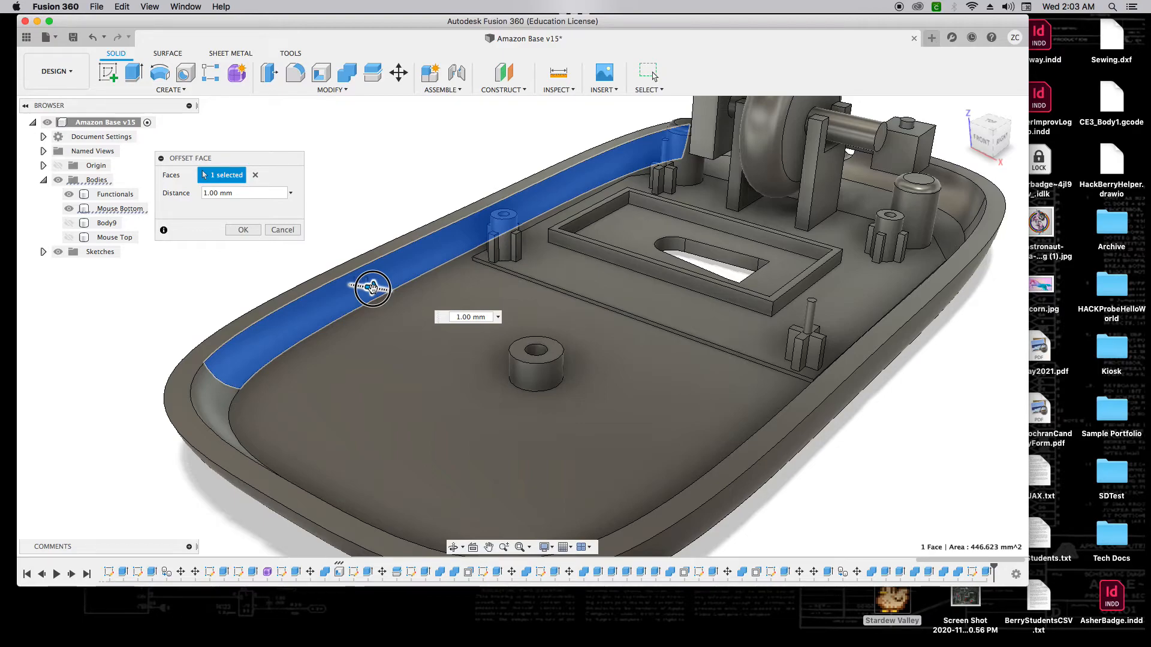
{"action": "left_click_drag", "start_coordinate": [372, 288], "coordinate": [373, 288]}
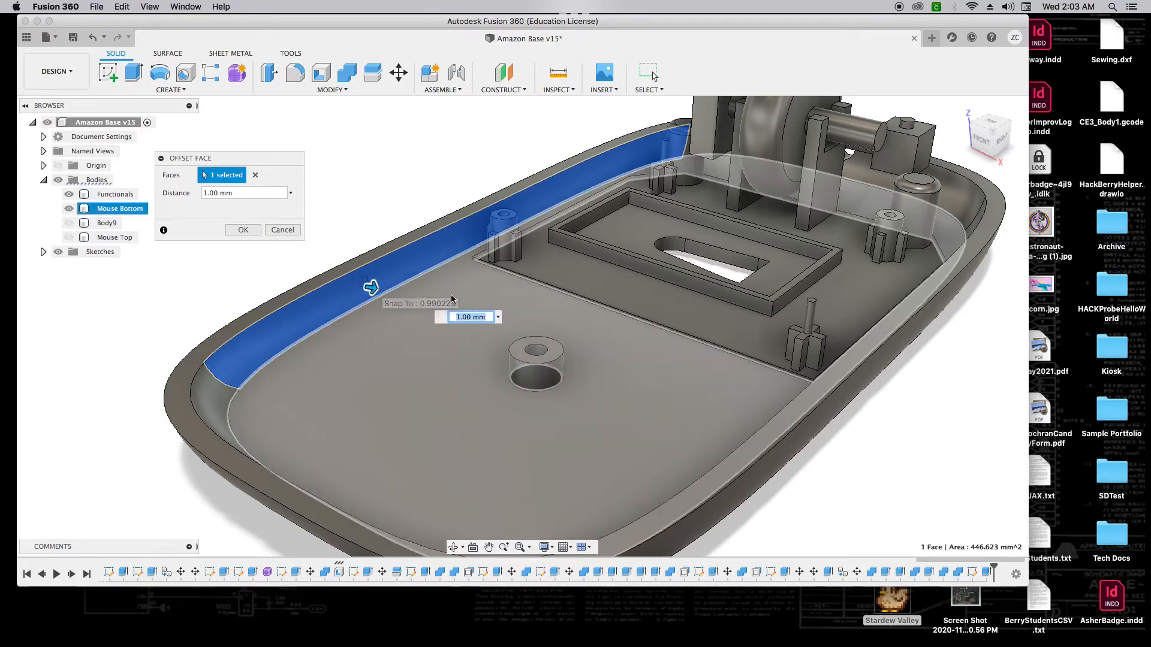
{"action": "key", "text": "Return"}
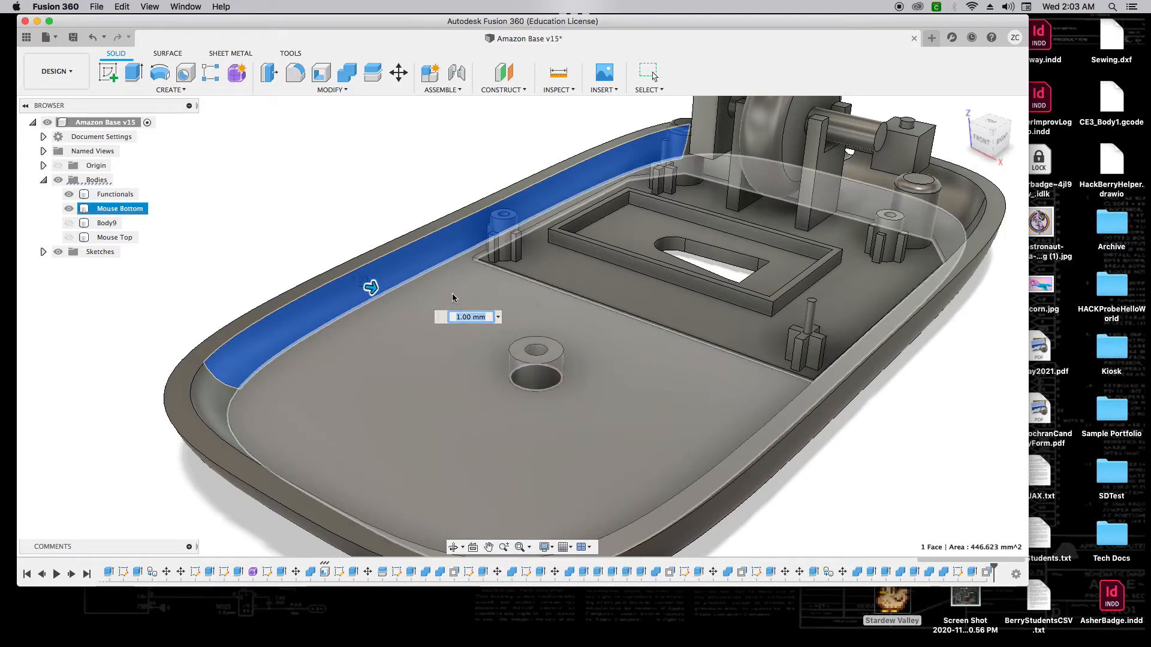
Step: Examine the inner rim edges of the bottom shell around the offset wall, including from the top view
{"action": "left_click", "coordinate": [356, 269]}
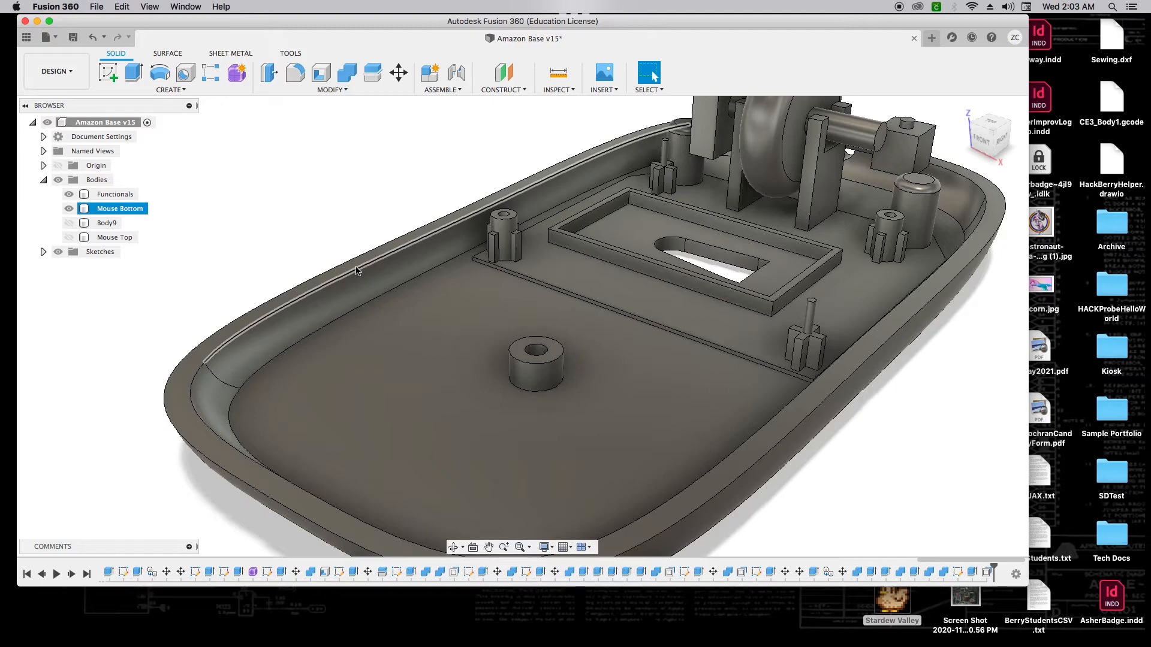
{"action": "left_click", "coordinate": [356, 269]}
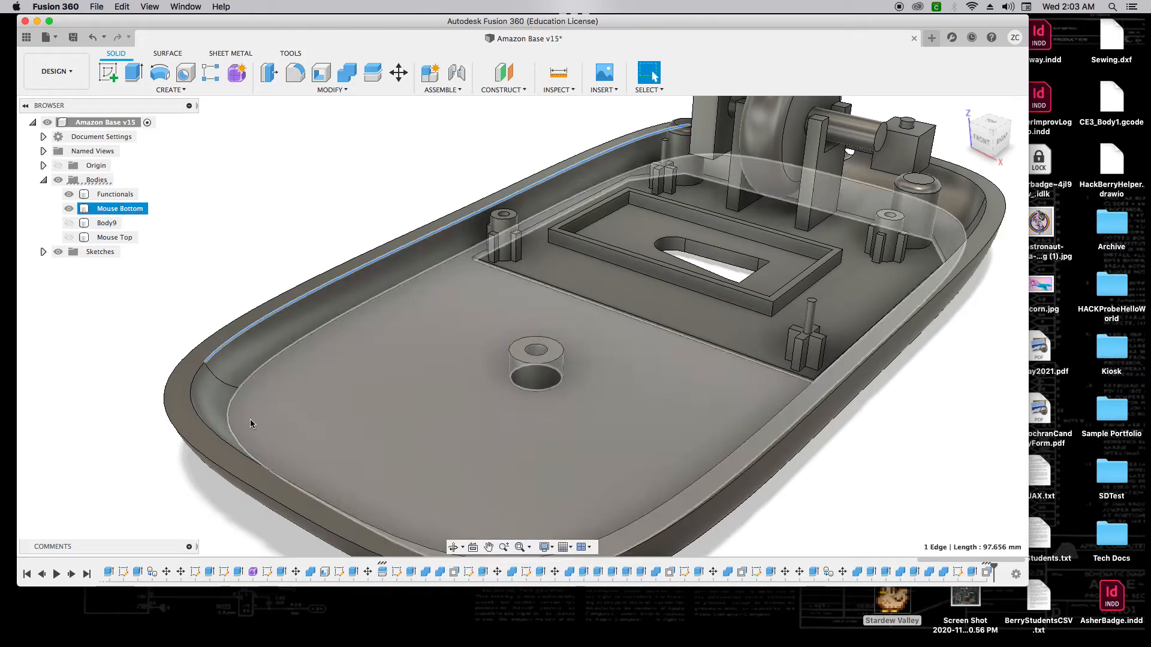
{"action": "left_click", "coordinate": [221, 443]}
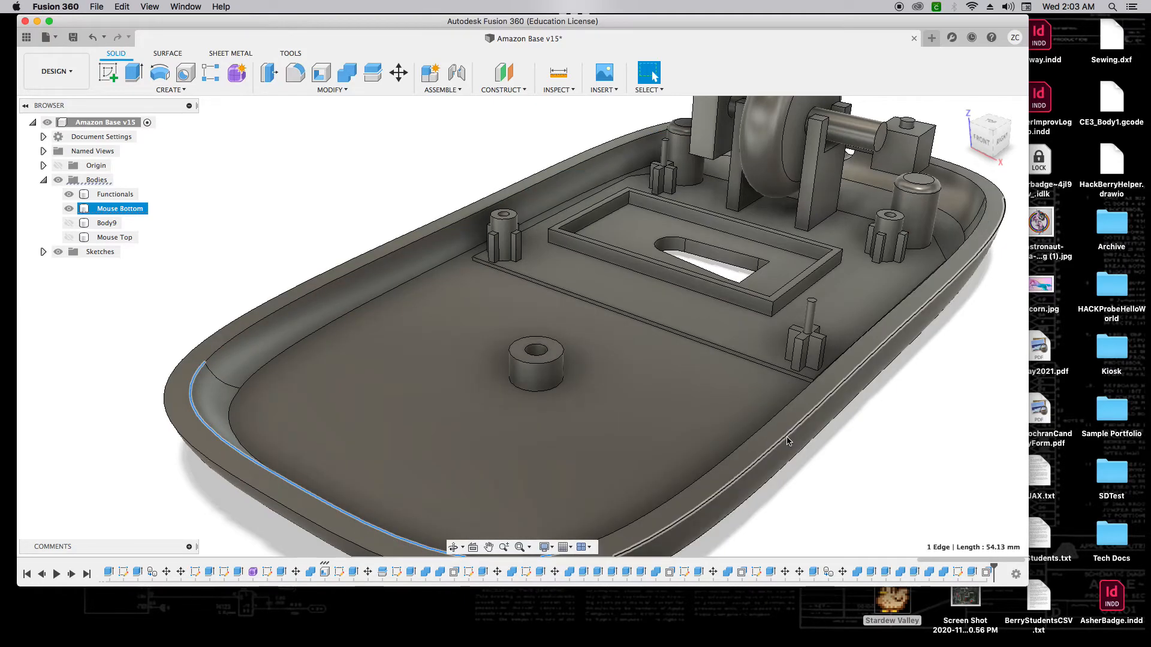
{"action": "left_click", "coordinate": [358, 188]}
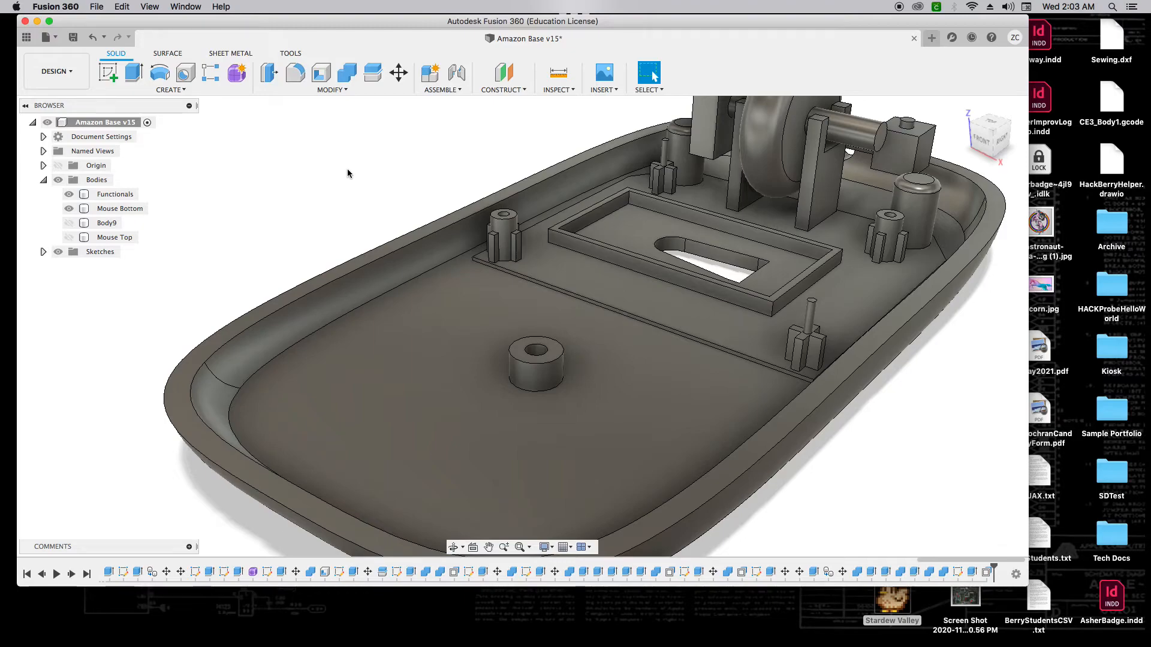
{"action": "left_click", "coordinate": [343, 93]}
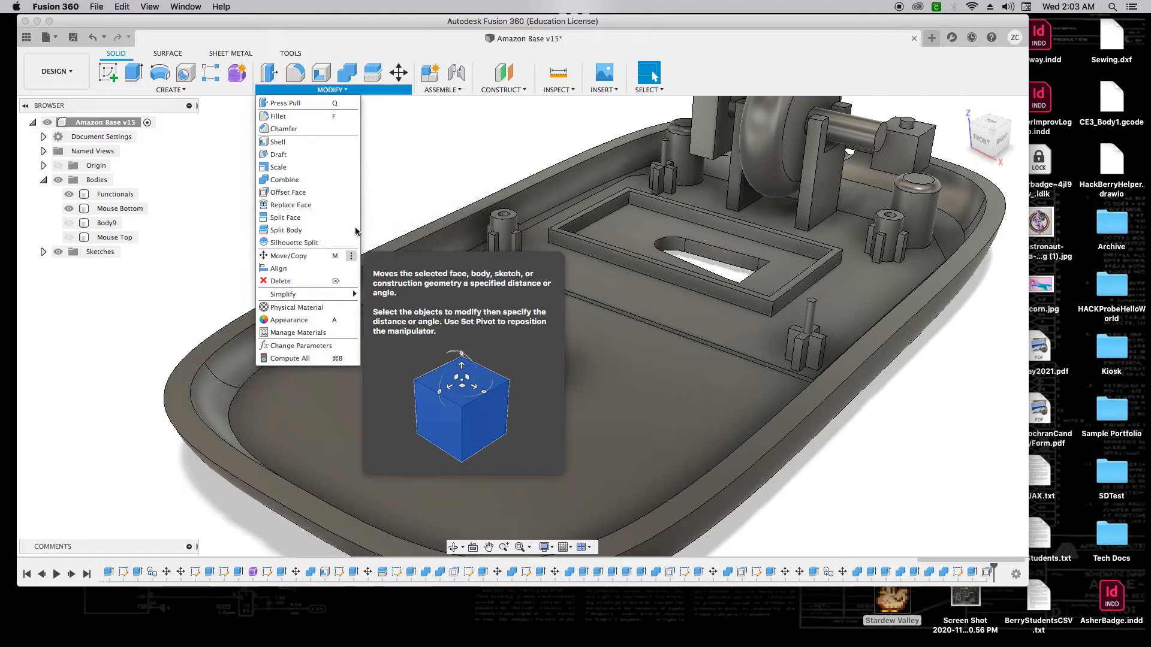
{"action": "left_click", "coordinate": [368, 193]}
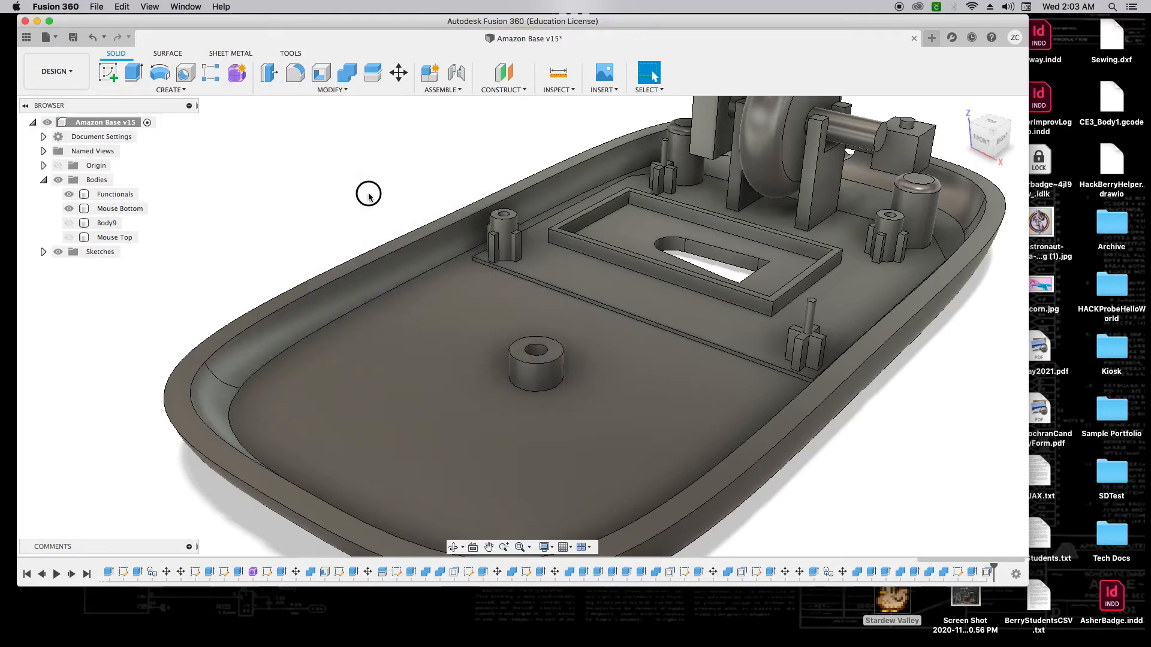
{"action": "left_click", "coordinate": [988, 120]}
{"action": "scroll", "coordinate": [931, 171], "scroll_direction": "down", "scroll_amount": 8}
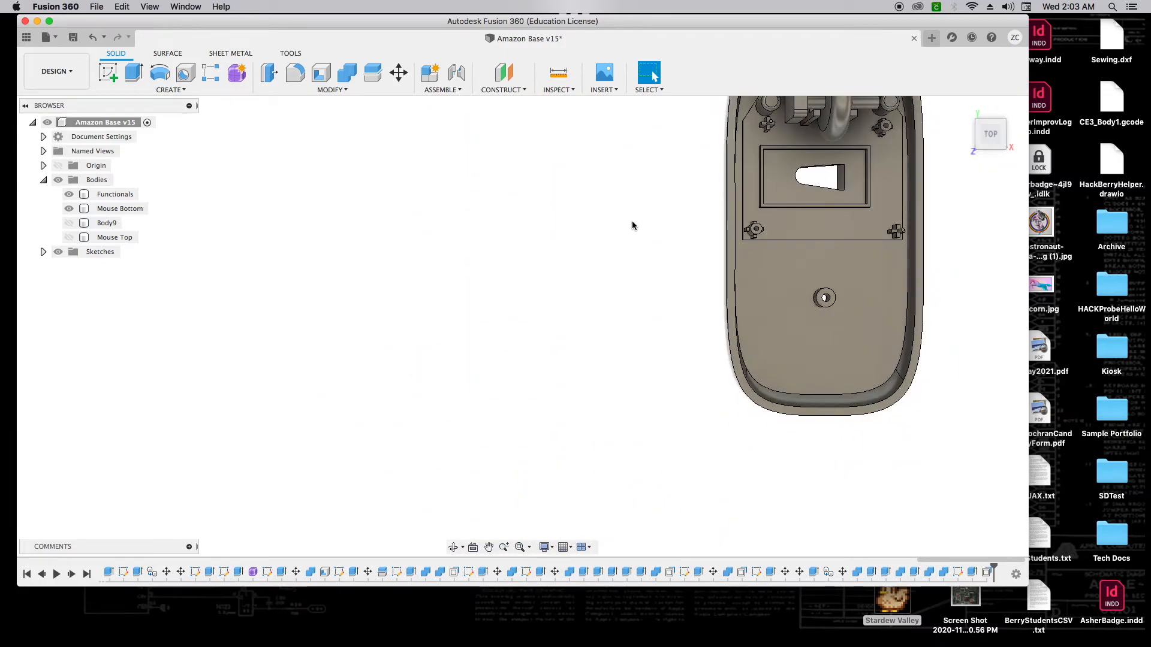
{"action": "scroll", "coordinate": [857, 118], "scroll_direction": "up", "scroll_amount": 4}
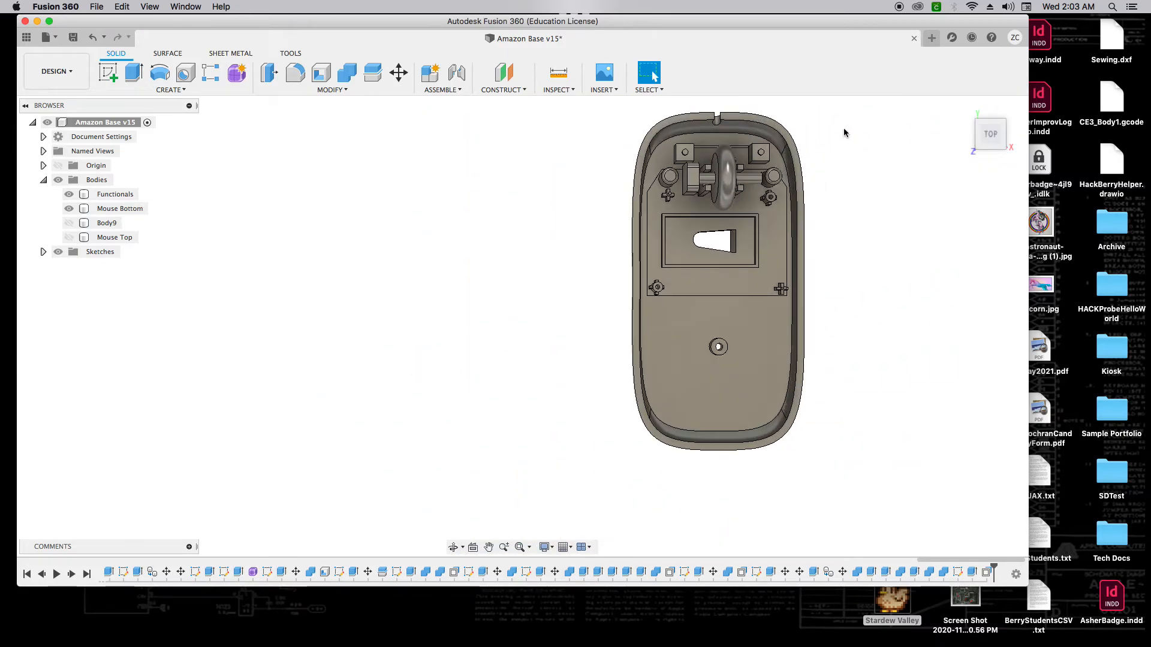
{"action": "left_click", "coordinate": [797, 193]}
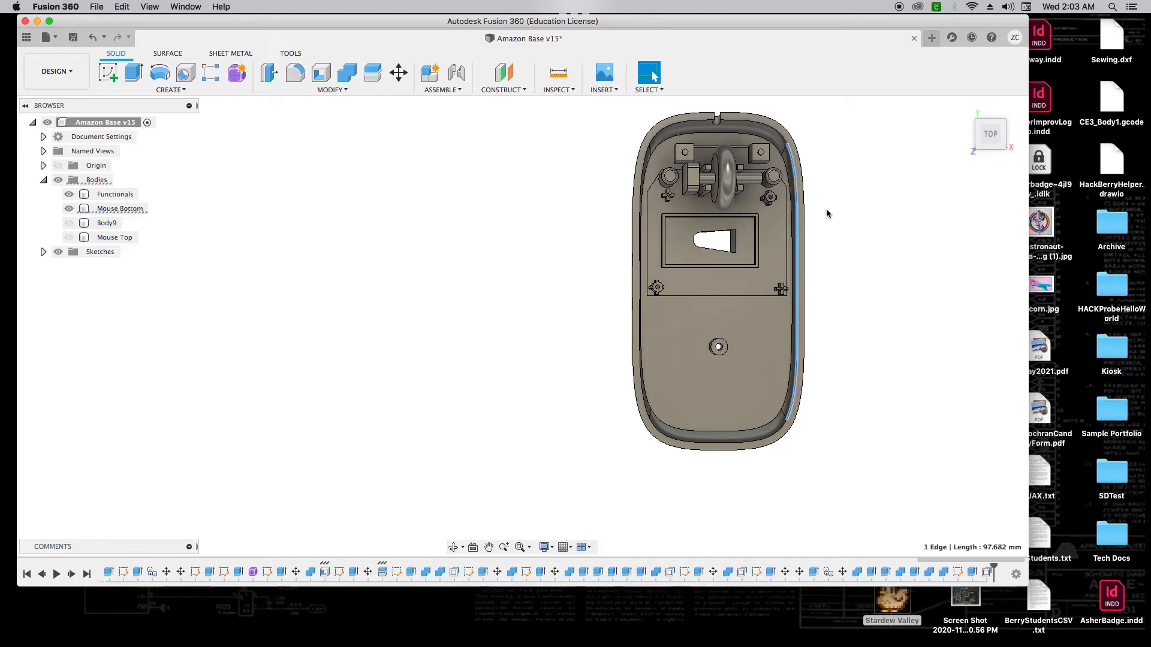
{"action": "scroll", "coordinate": [816, 213], "scroll_direction": "up", "scroll_amount": 3}
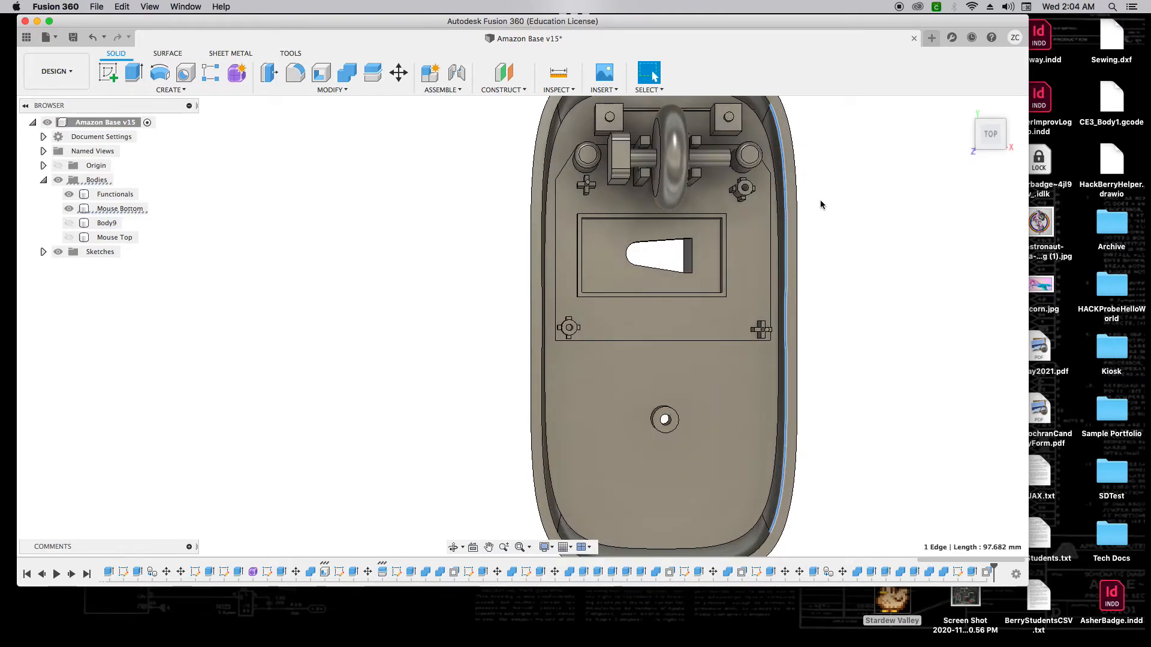
{"action": "key", "text": "m"}
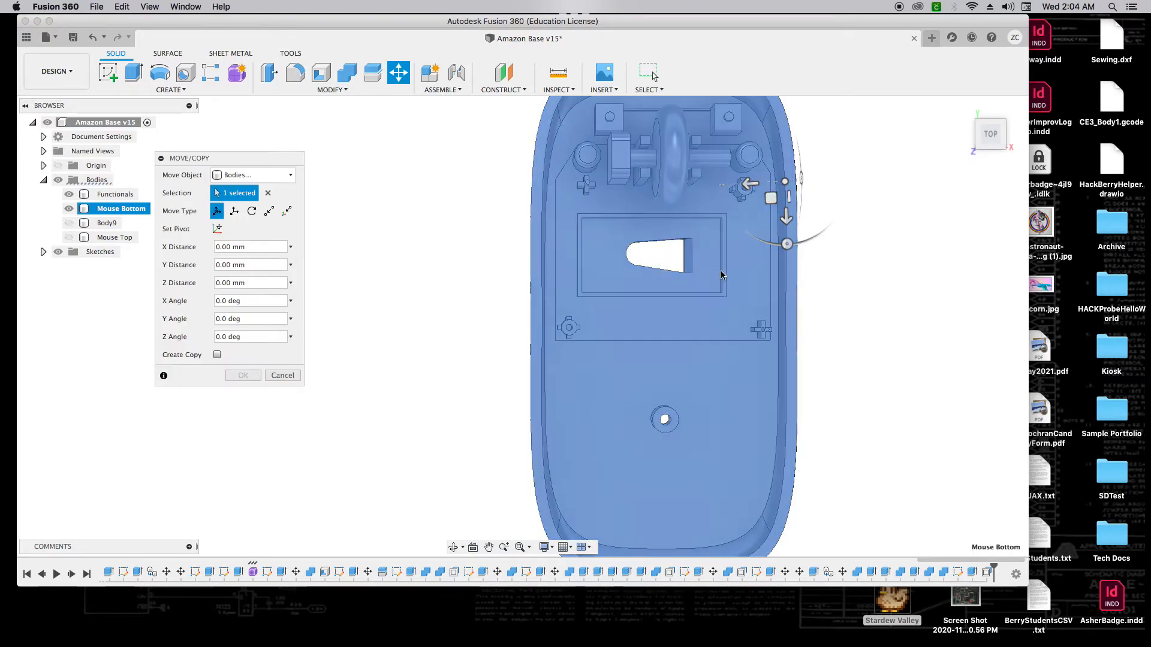
{"action": "left_click", "coordinate": [282, 375]}
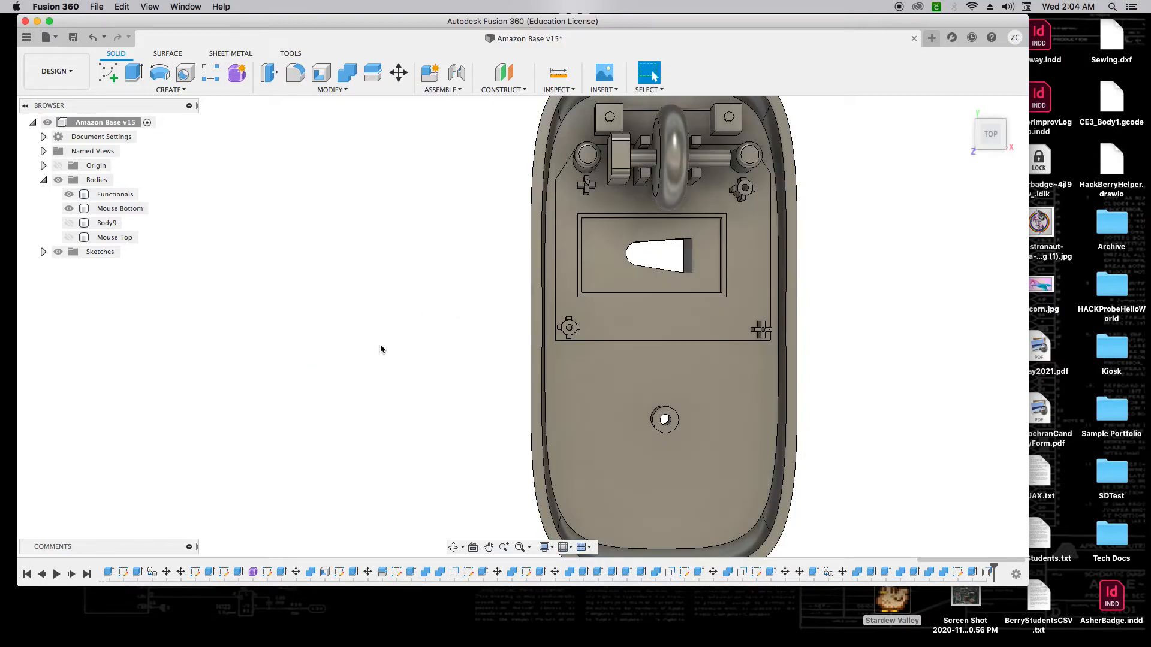
{"action": "scroll", "coordinate": [377, 341], "scroll_direction": "down", "scroll_amount": 2}
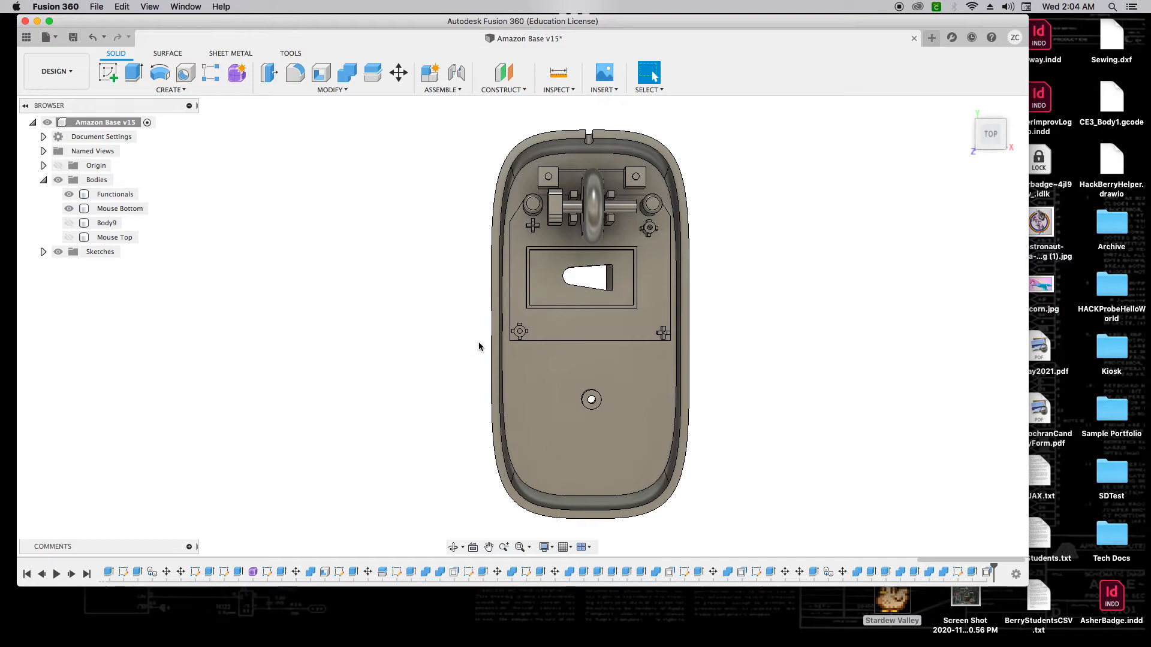
{"action": "left_click", "coordinate": [338, 91]}
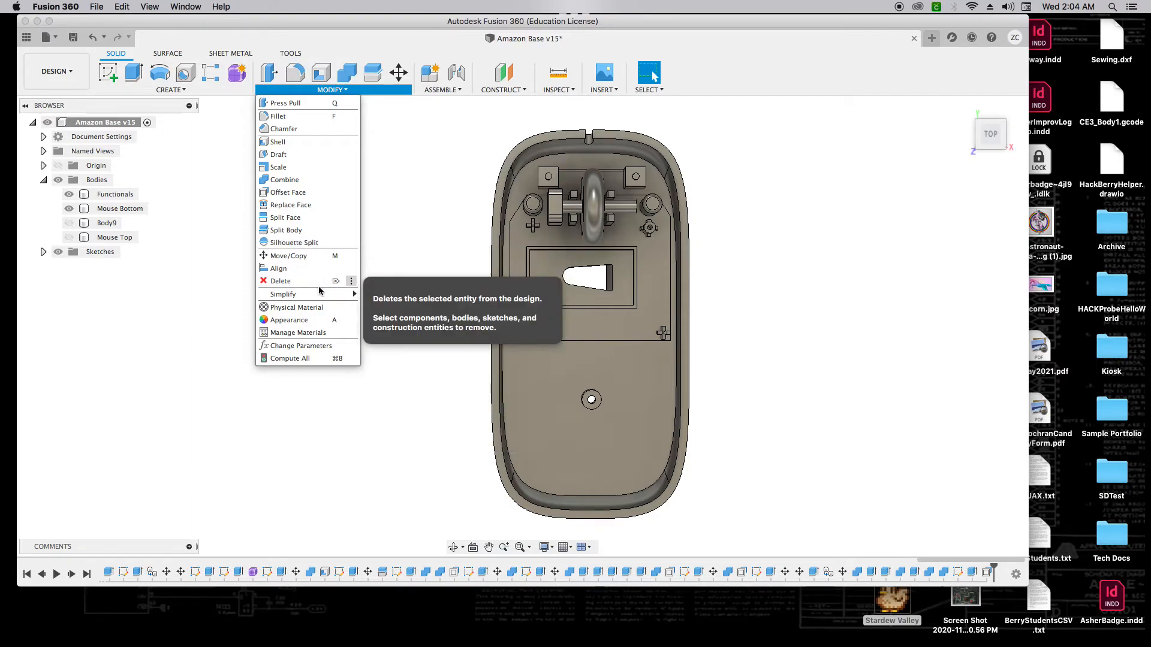
{"action": "left_click", "coordinate": [222, 139]}
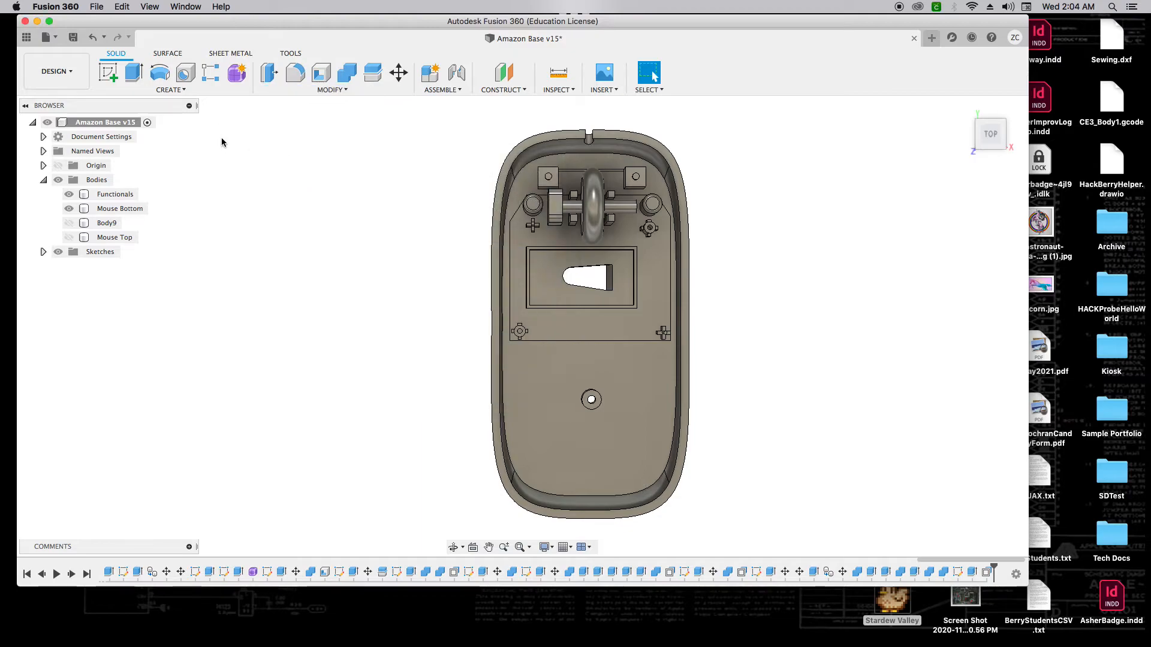
Step: Undo the face offset on the bottom shell's inner side wall
{"action": "left_click", "coordinate": [612, 377]}
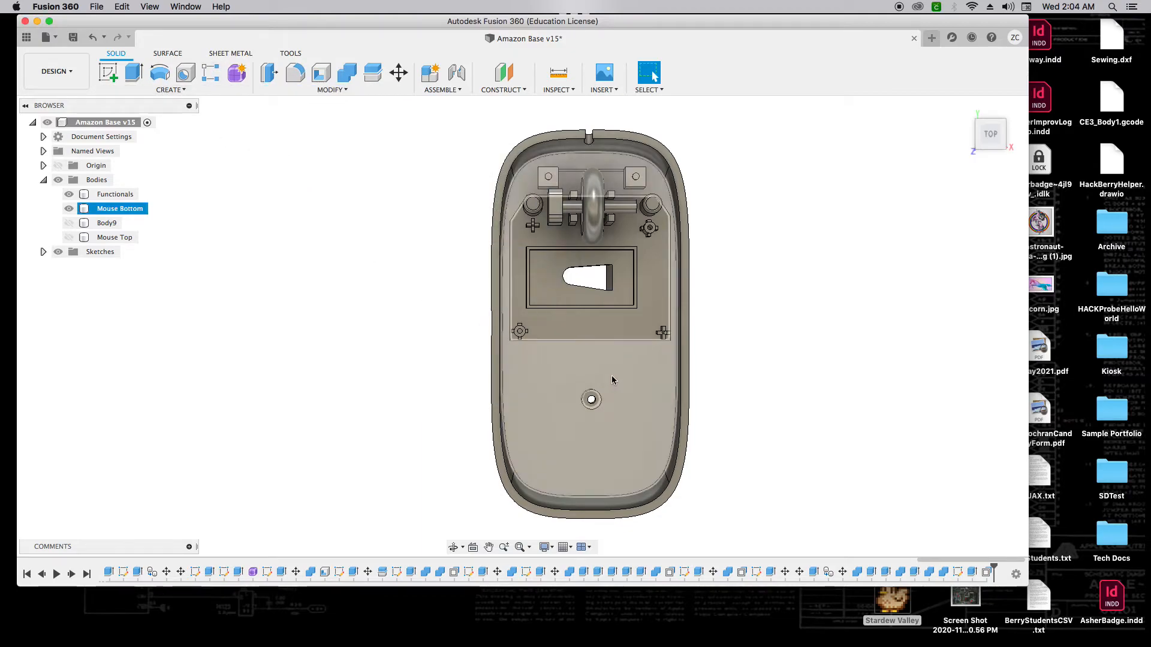
{"action": "scroll", "coordinate": [534, 324], "scroll_direction": "up", "scroll_amount": 5}
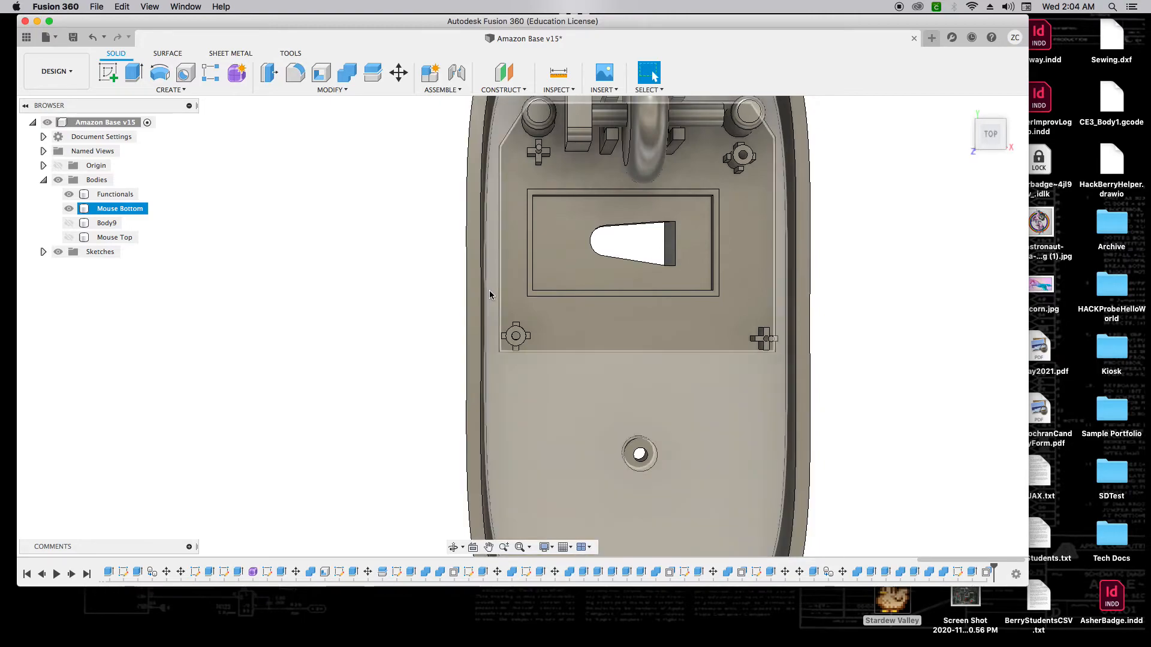
{"action": "left_click", "coordinate": [310, 234]}
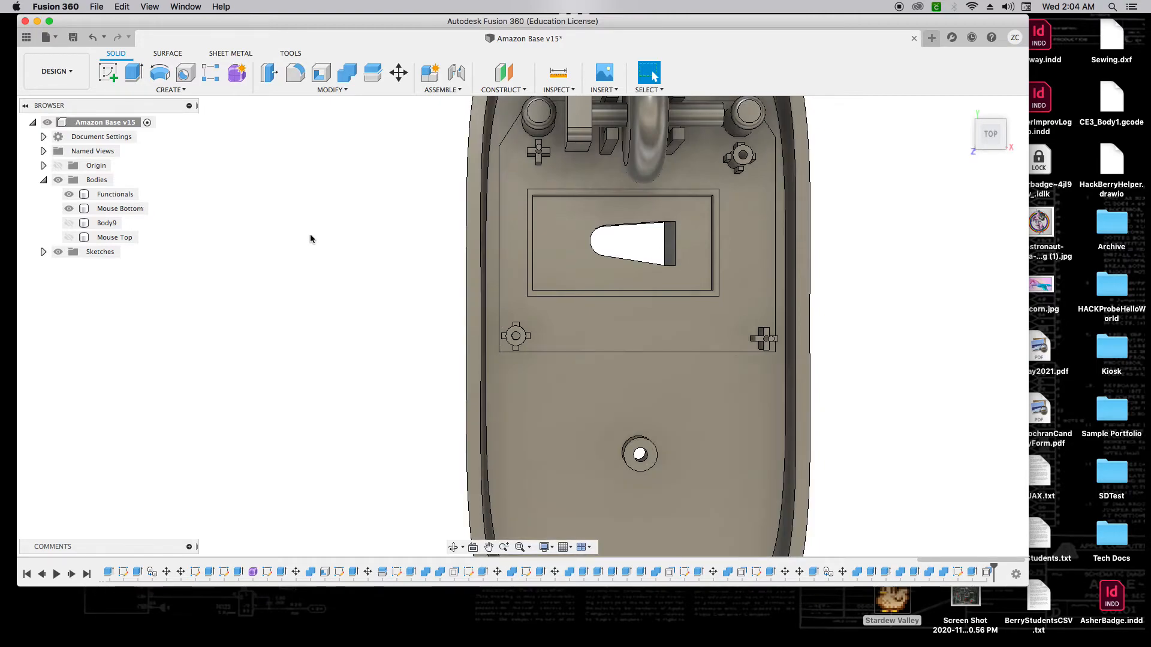
{"action": "left_click", "coordinate": [94, 38]}
{"action": "scroll", "coordinate": [314, 283], "scroll_direction": "down", "scroll_amount": 3}
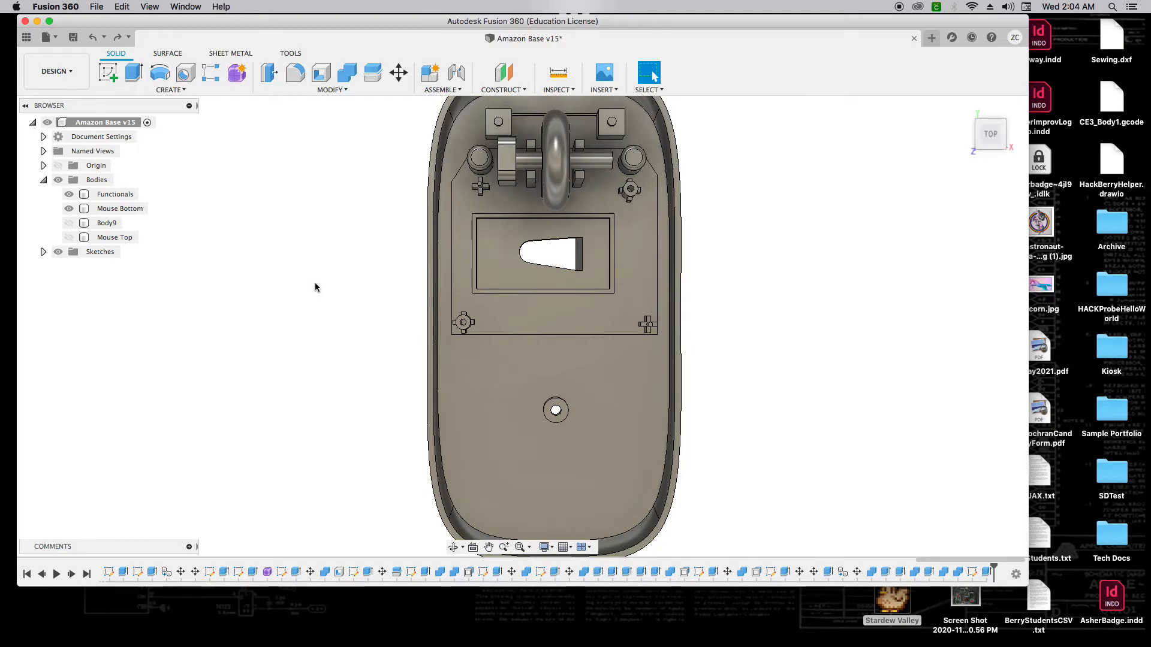
Step: Save the design after checking the bottom shell's rim in the home view
{"action": "scroll", "coordinate": [314, 283], "scroll_direction": "down", "scroll_amount": 2}
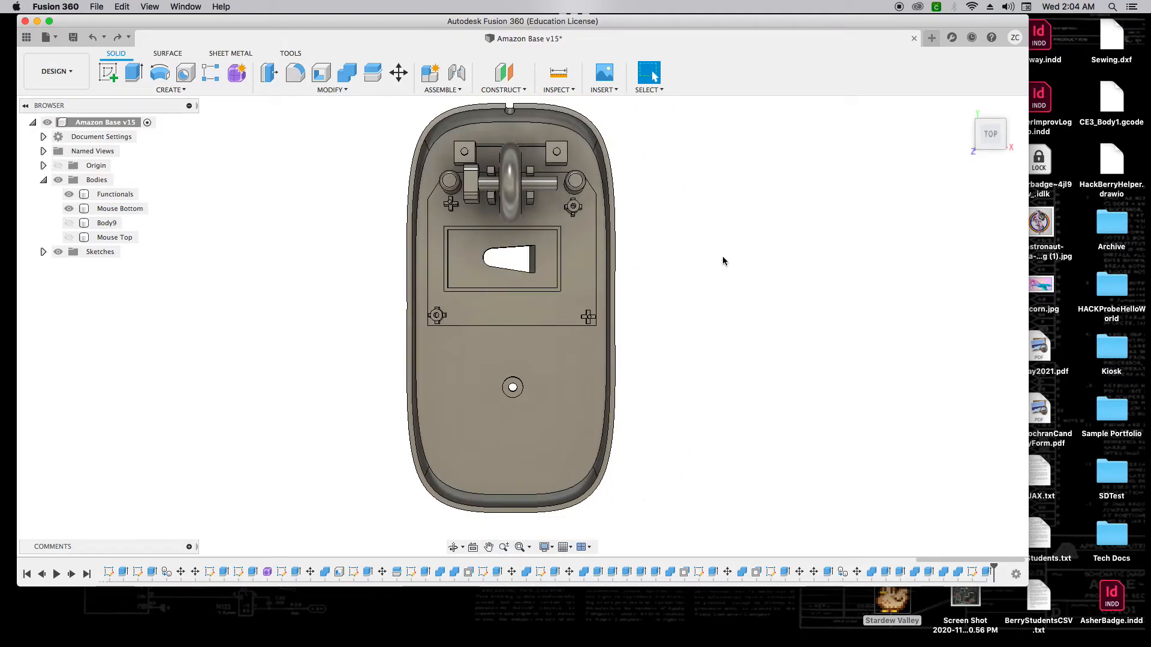
{"action": "left_click", "coordinate": [963, 110]}
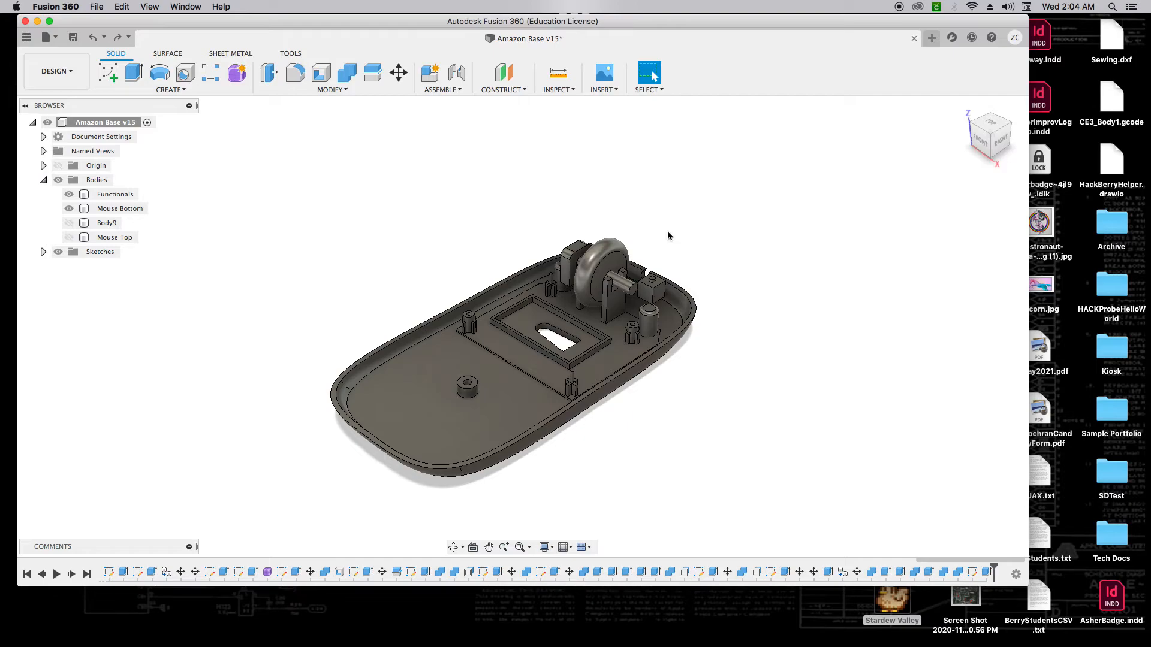
{"action": "left_click", "coordinate": [642, 271]}
{"action": "scroll", "coordinate": [406, 362], "scroll_direction": "up", "scroll_amount": 3}
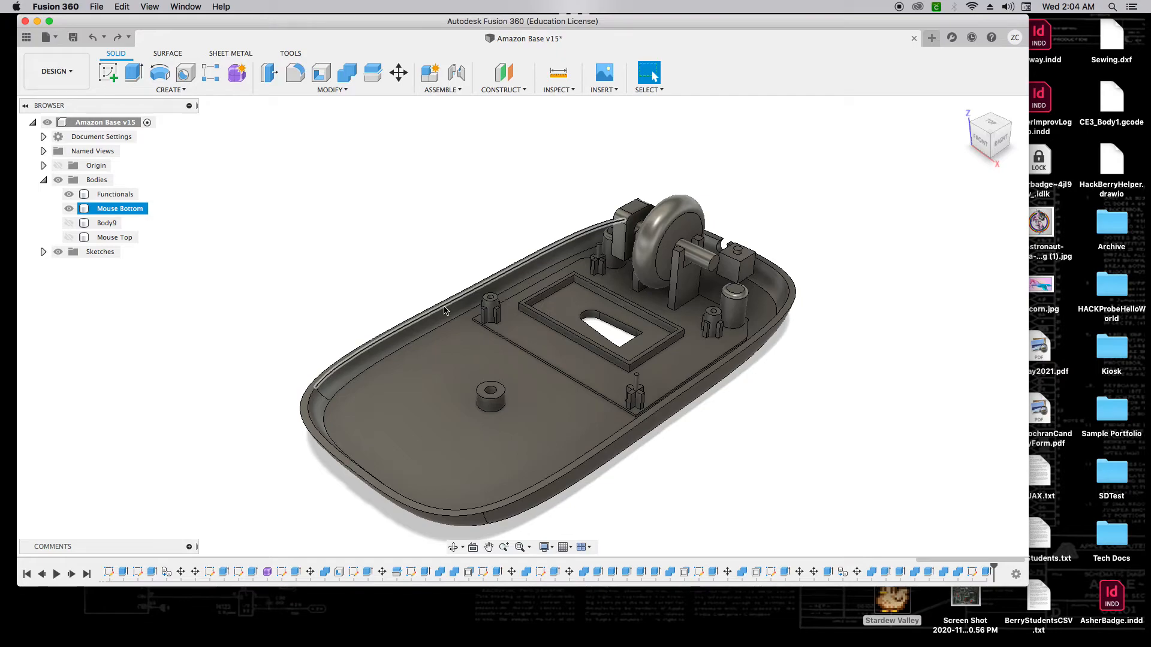
{"action": "left_click", "coordinate": [844, 147]}
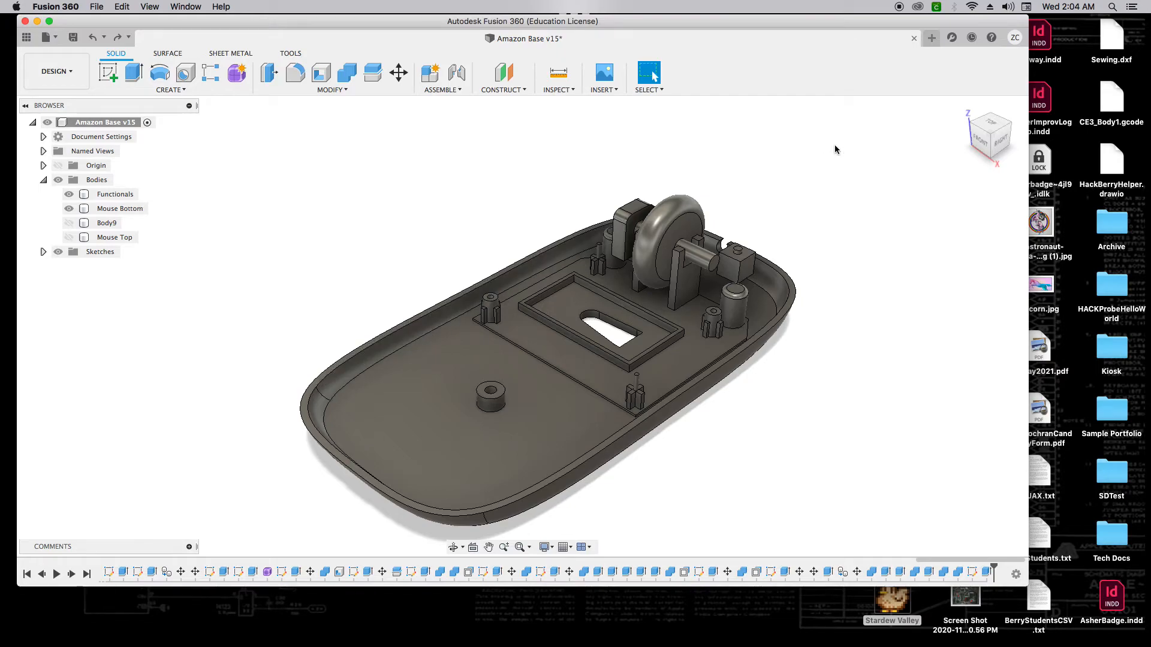
{"action": "key", "text": "super+s"}
{"action": "left_click", "coordinate": [539, 311]}
{"action": "scroll", "coordinate": [623, 529], "scroll_direction": "up", "scroll_amount": 3}
Step: Move the browser window showing the shared Amazon Base model aside and switch back to Fusion 360
{"action": "left_click", "coordinate": [561, 472]}
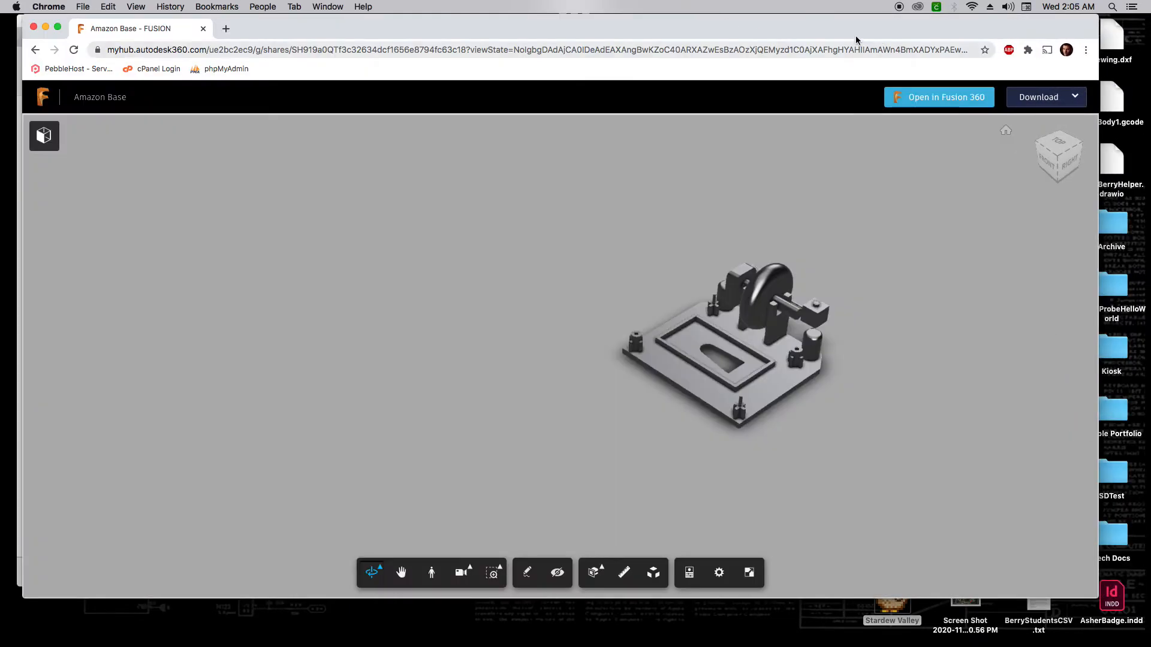
{"action": "left_click_drag", "start_coordinate": [855, 37], "coordinate": [1150, 41]}
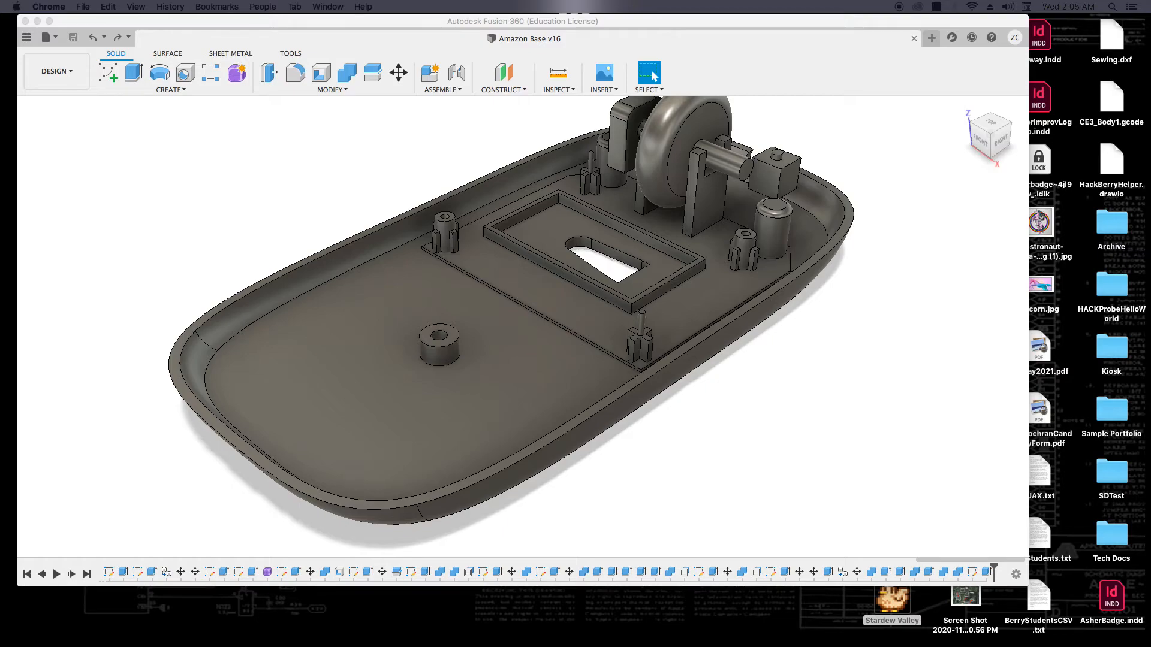
{"action": "left_click", "coordinate": [881, 335]}
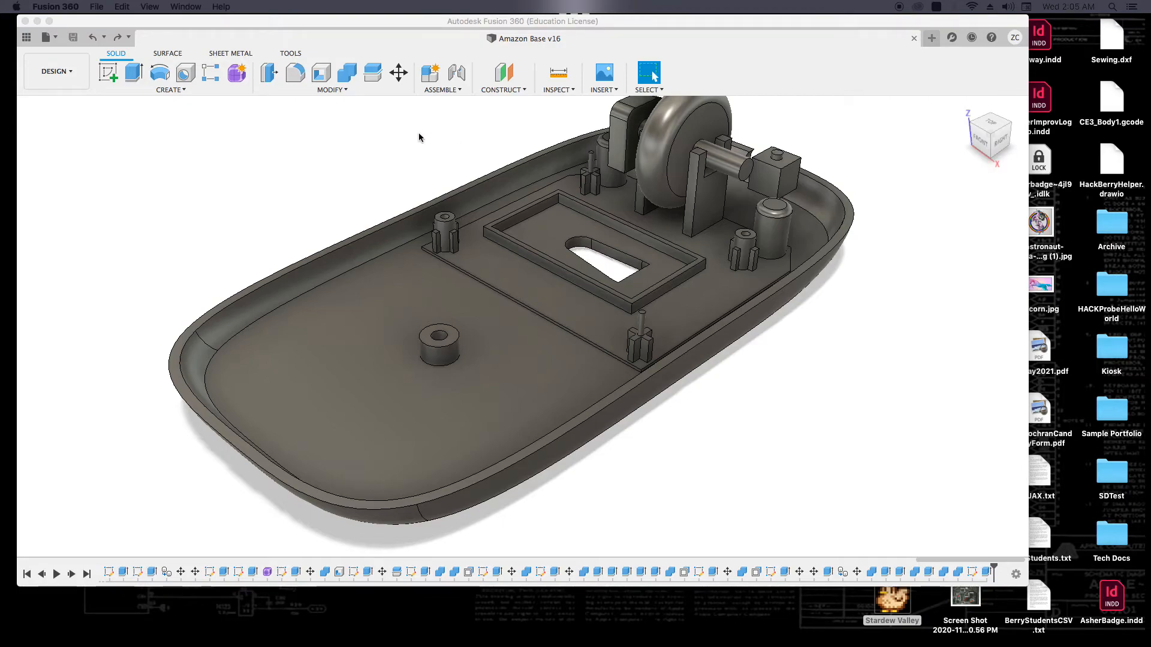
{"action": "left_click", "coordinate": [270, 164]}
{"action": "left_click", "coordinate": [115, 195]}
Step: Start a sketch on the bottom shell's rim face in the top view
{"action": "left_click", "coordinate": [986, 122]}
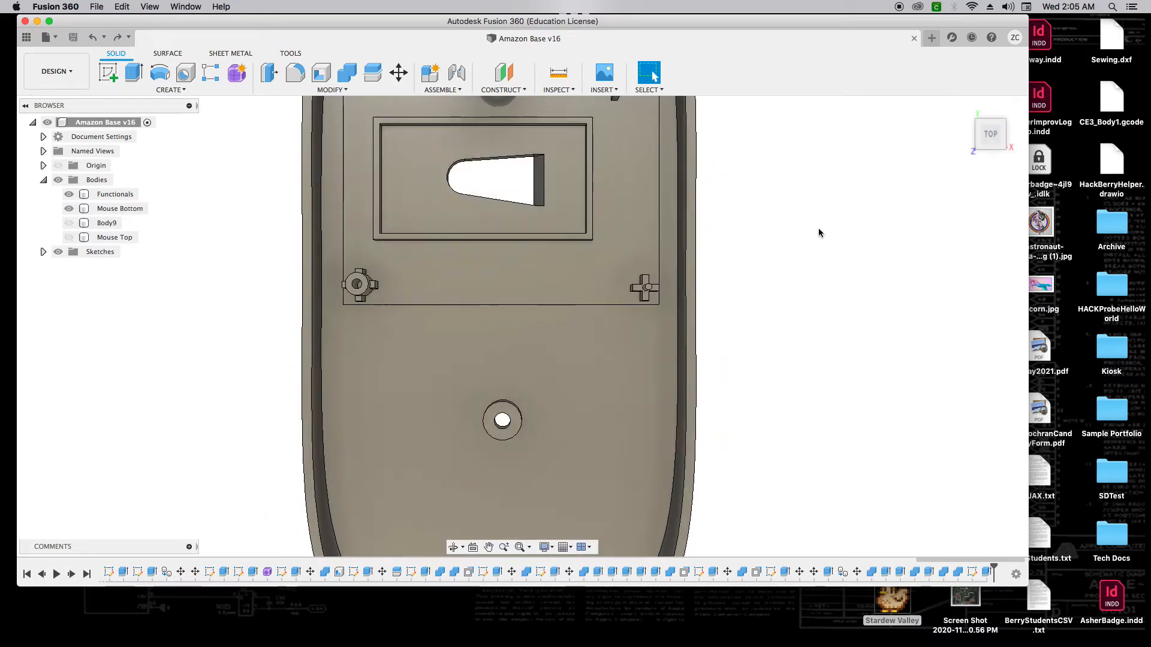
{"action": "left_click", "coordinate": [691, 244]}
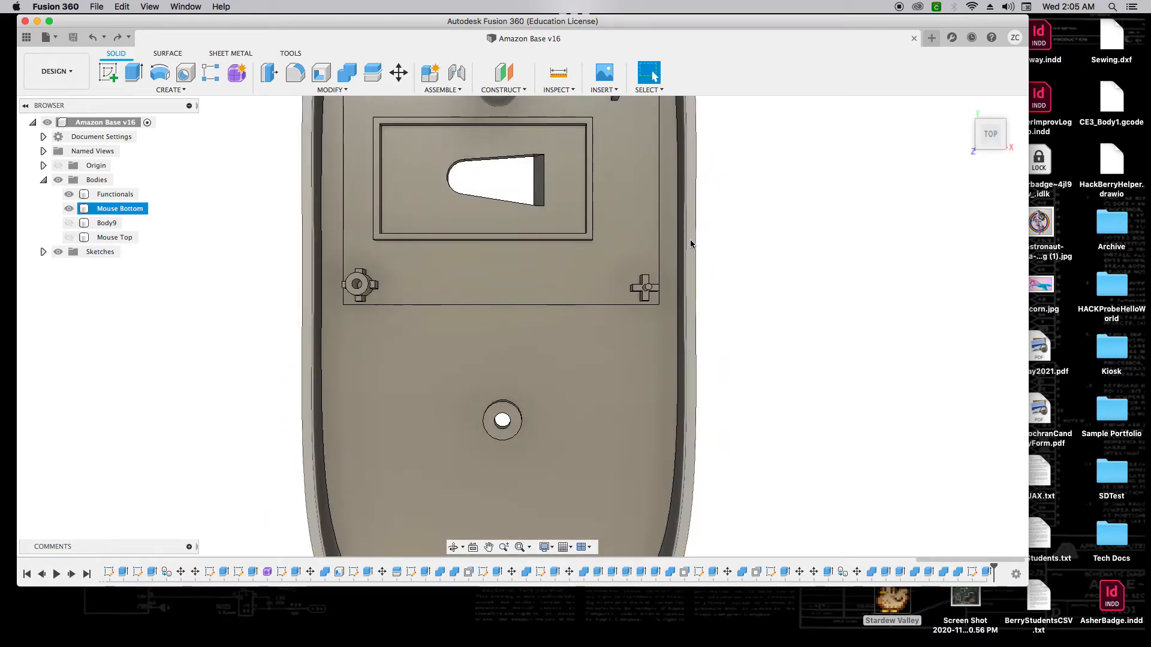
{"action": "key", "text": "l"}
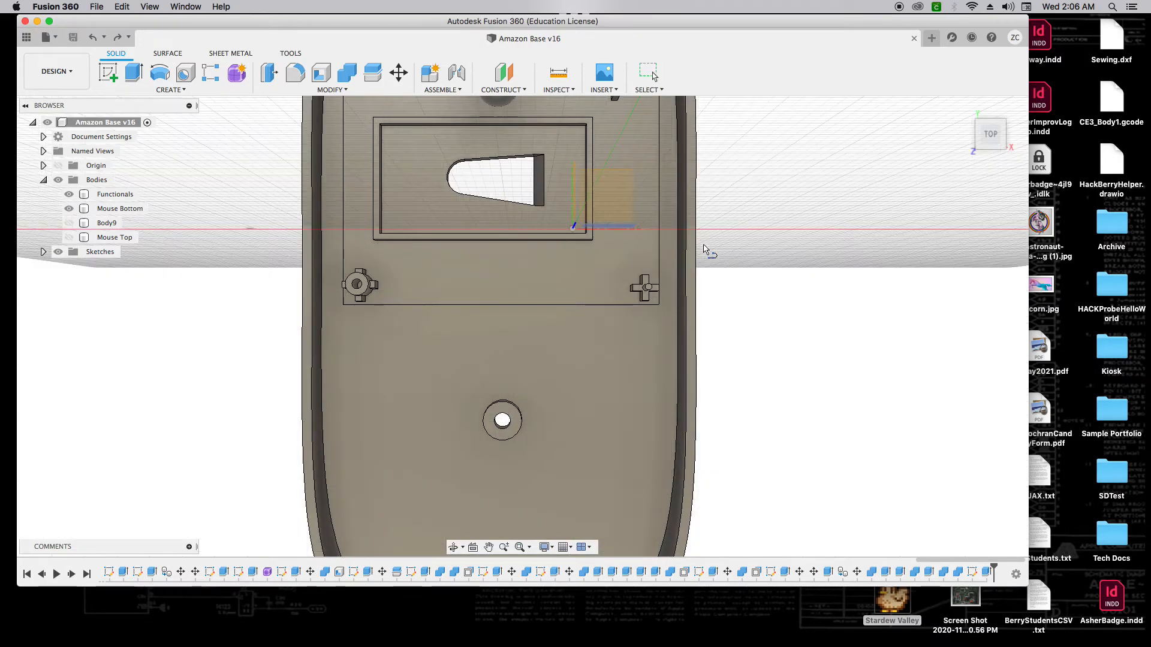
{"action": "left_click", "coordinate": [694, 254]}
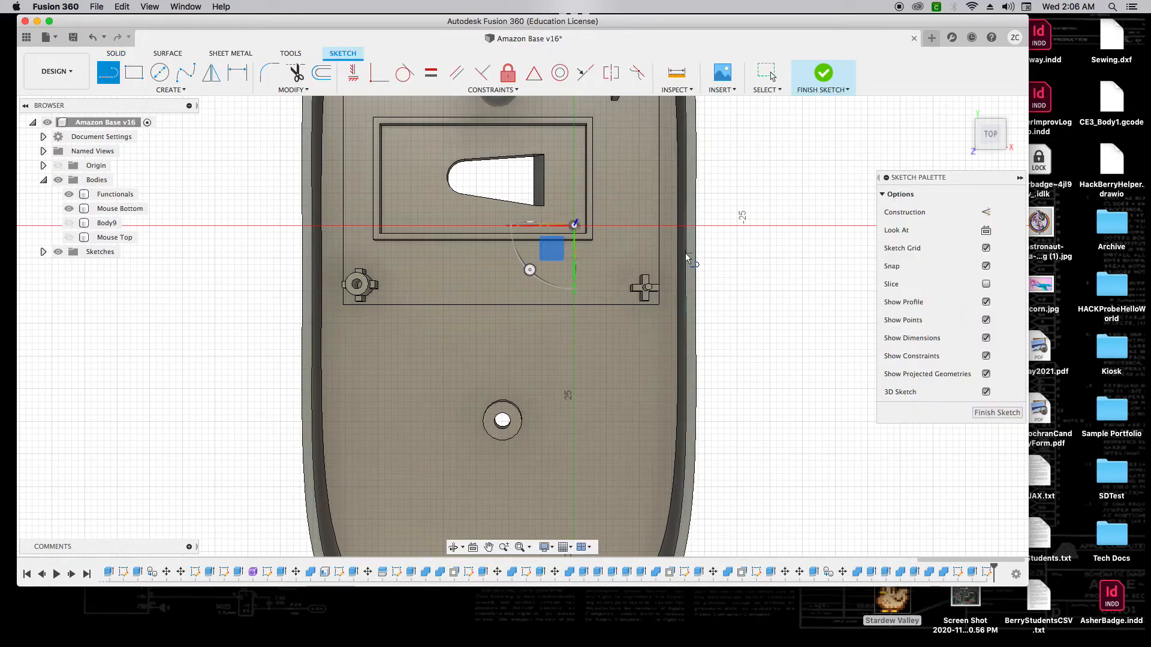
{"action": "scroll", "coordinate": [688, 257], "scroll_direction": "down", "scroll_amount": 4}
{"action": "scroll", "coordinate": [700, 166], "scroll_direction": "down", "scroll_amount": 3}
{"action": "scroll", "coordinate": [704, 124], "scroll_direction": "up", "scroll_amount": 4}
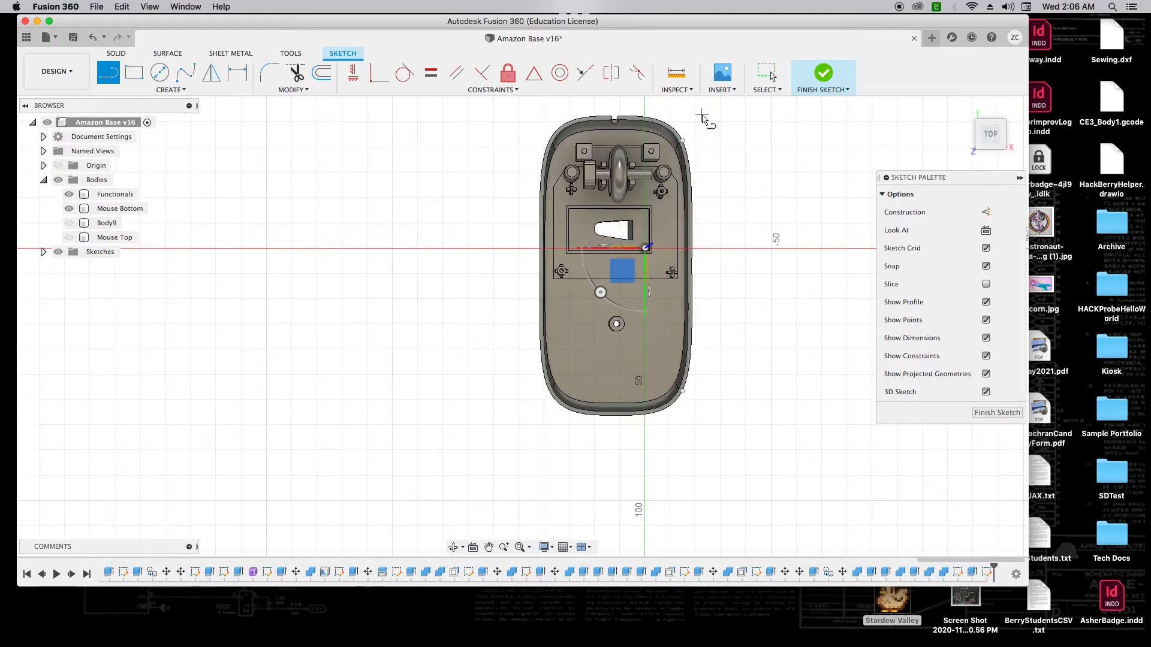
{"action": "scroll", "coordinate": [707, 127], "scroll_direction": "up", "scroll_amount": 2}
{"action": "scroll", "coordinate": [712, 174], "scroll_direction": "down", "scroll_amount": 2}
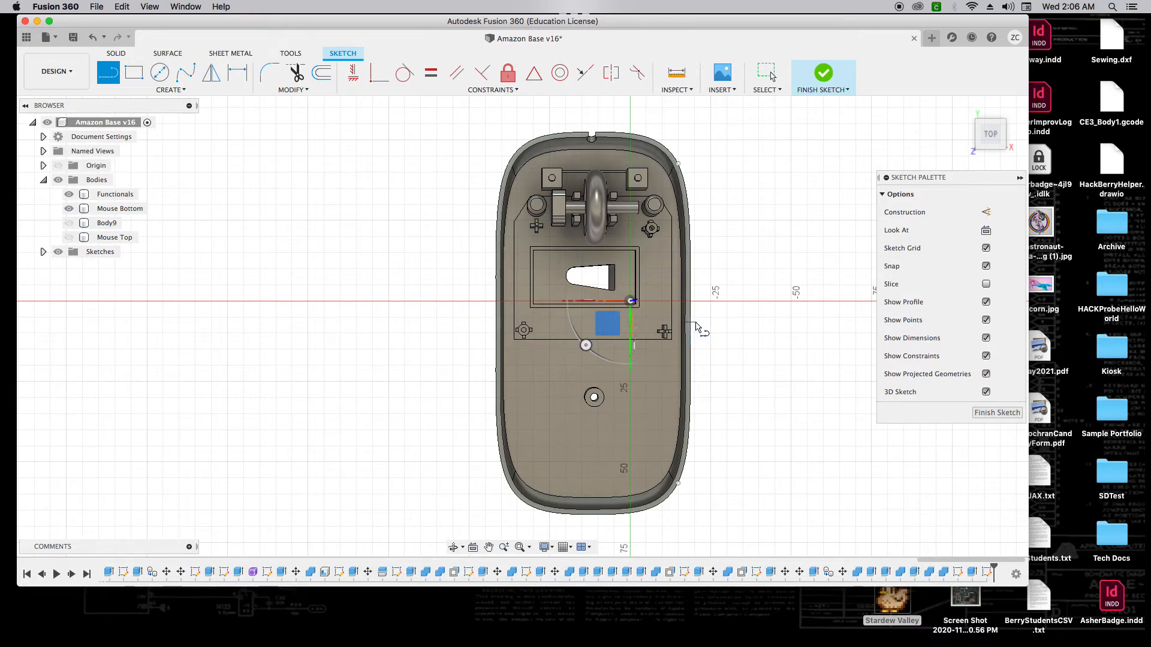
Step: Offset the bottom shell's rim outline by 1 mm with chain selection
{"action": "left_click", "coordinate": [322, 72]}
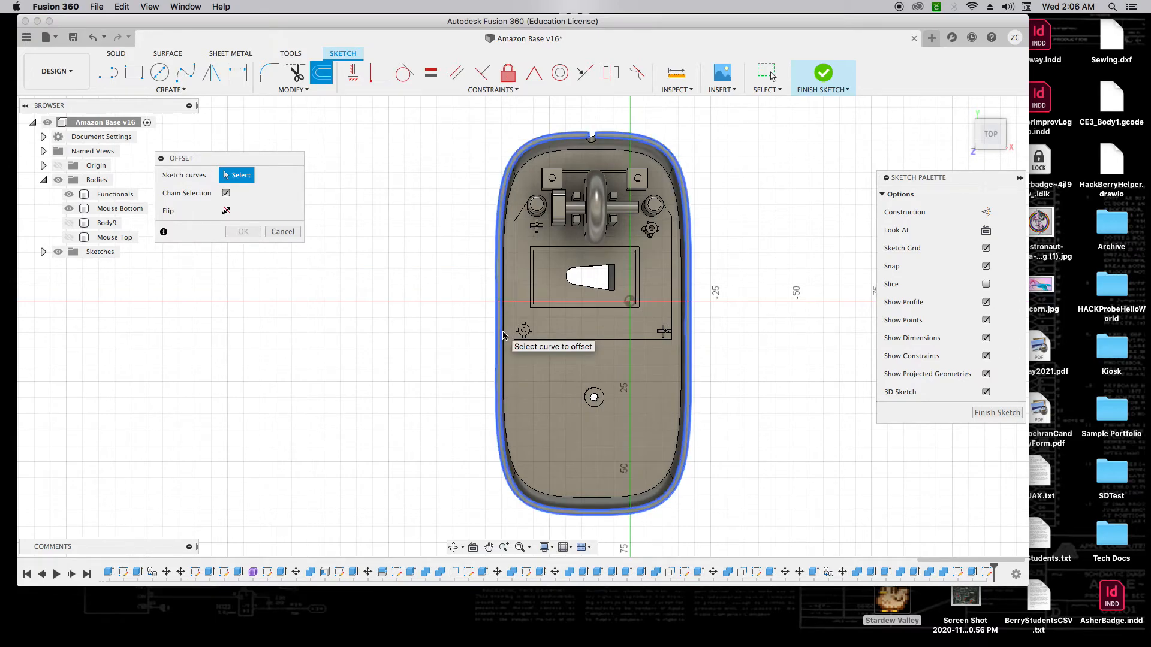
{"action": "scroll", "coordinate": [502, 335], "scroll_direction": "up", "scroll_amount": 3}
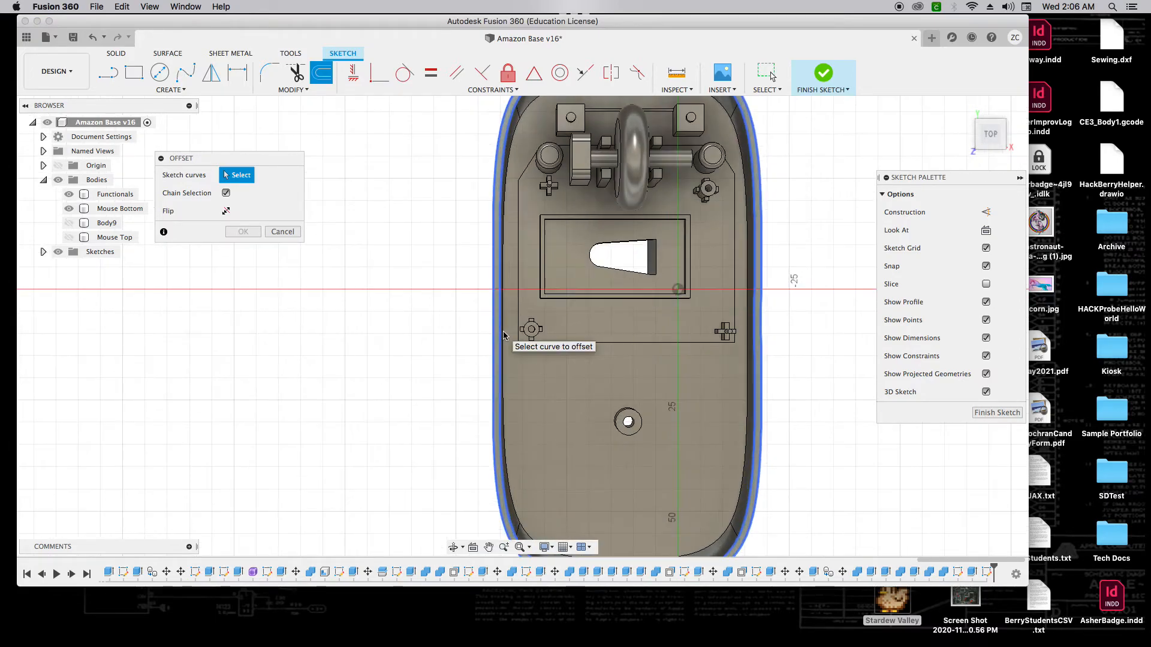
{"action": "left_click", "coordinate": [501, 336]}
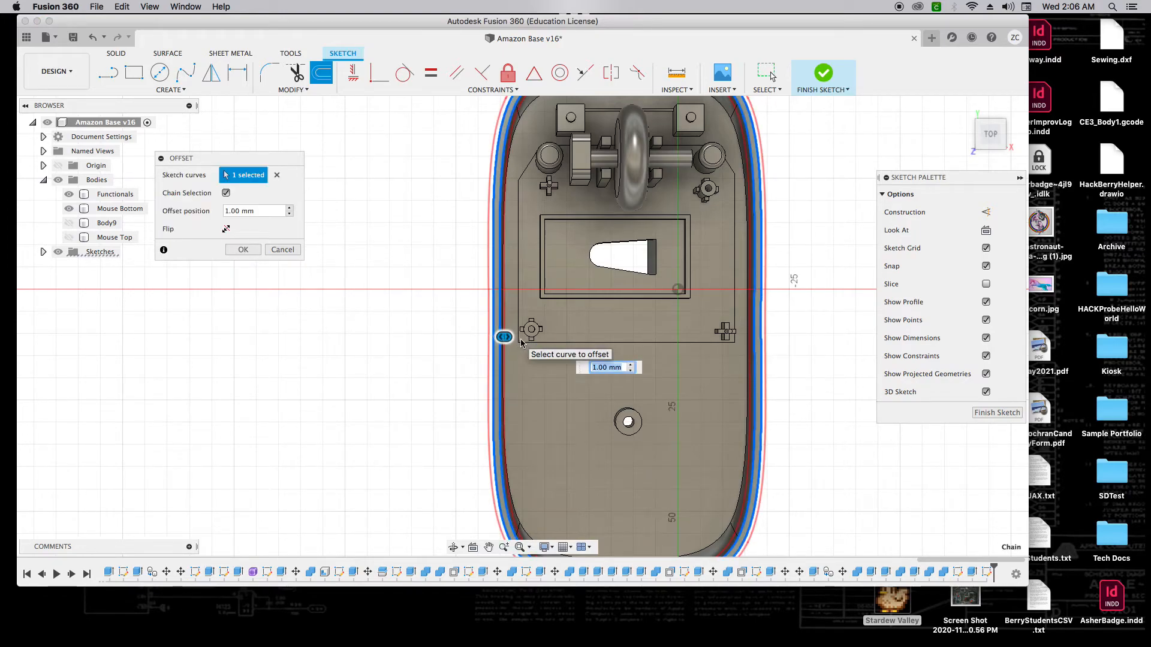
{"action": "left_click_drag", "start_coordinate": [510, 337], "coordinate": [507, 337]}
{"action": "type", "text": "1"}
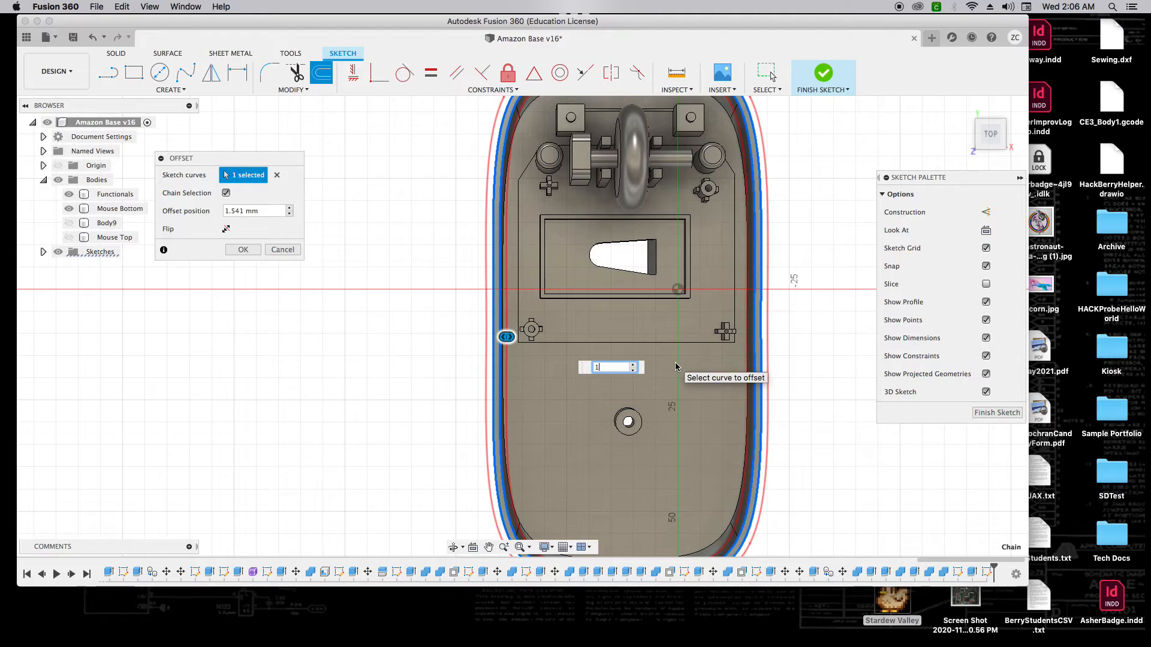
{"action": "key", "text": "Return"}
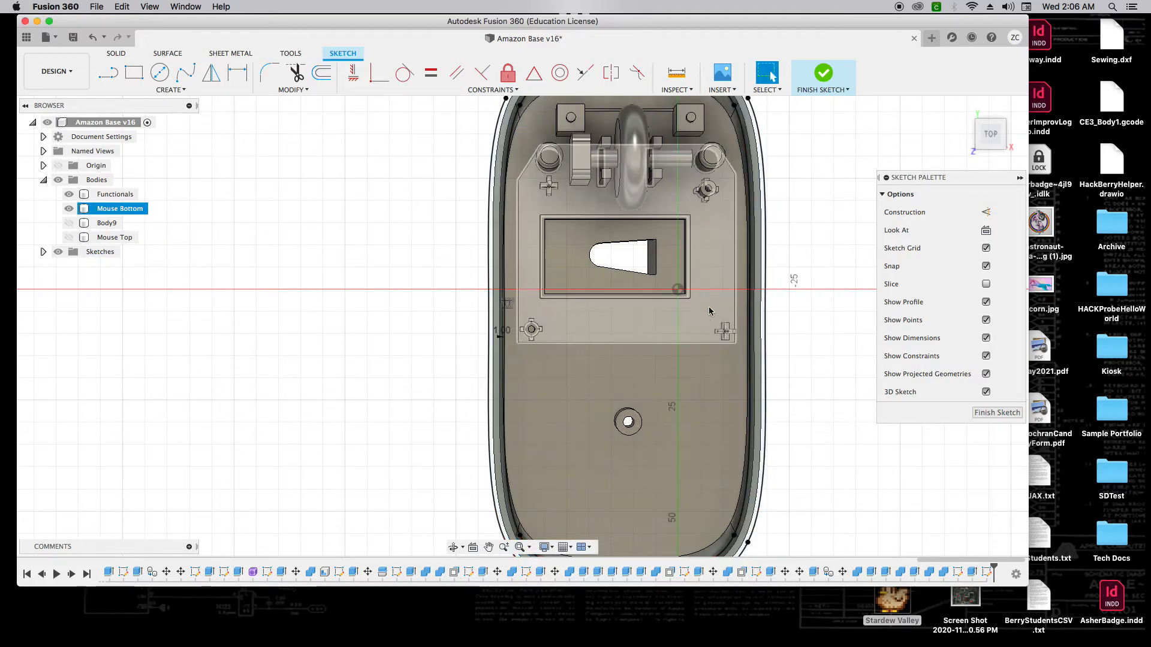
Step: Try to move the offset outline's endpoint at the cable notch in the bottom shell's rim
{"action": "scroll", "coordinate": [773, 354], "scroll_direction": "down", "scroll_amount": 5}
{"action": "scroll", "coordinate": [694, 183], "scroll_direction": "up", "scroll_amount": 10}
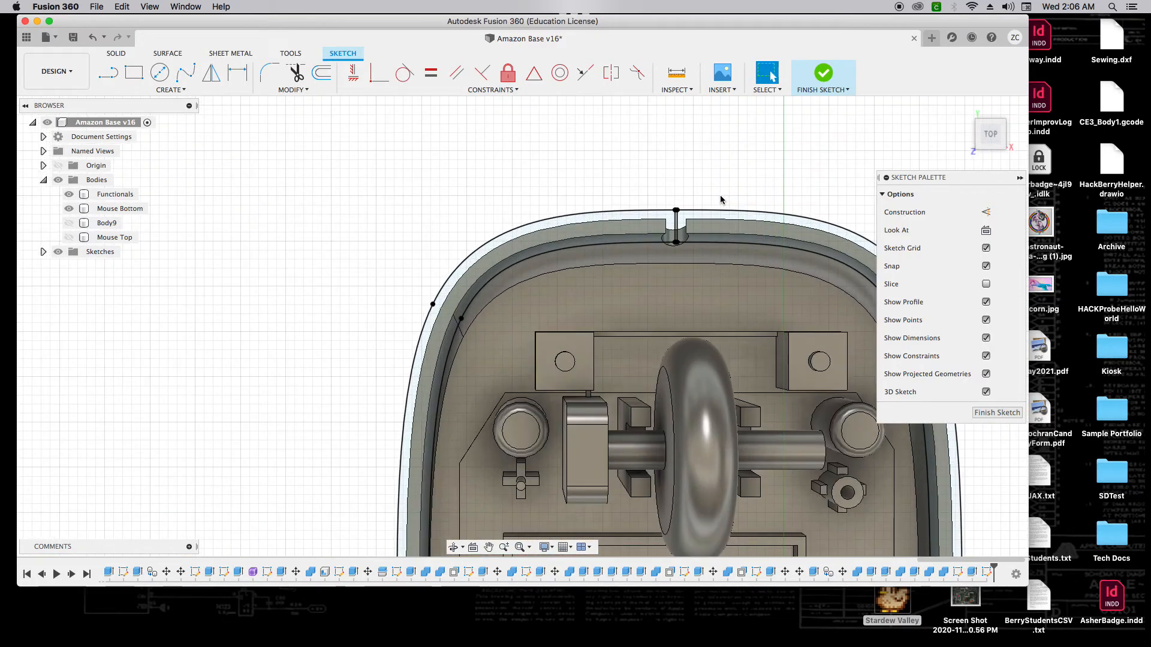
{"action": "scroll", "coordinate": [718, 195], "scroll_direction": "up", "scroll_amount": 1}
{"action": "key", "text": "l"}
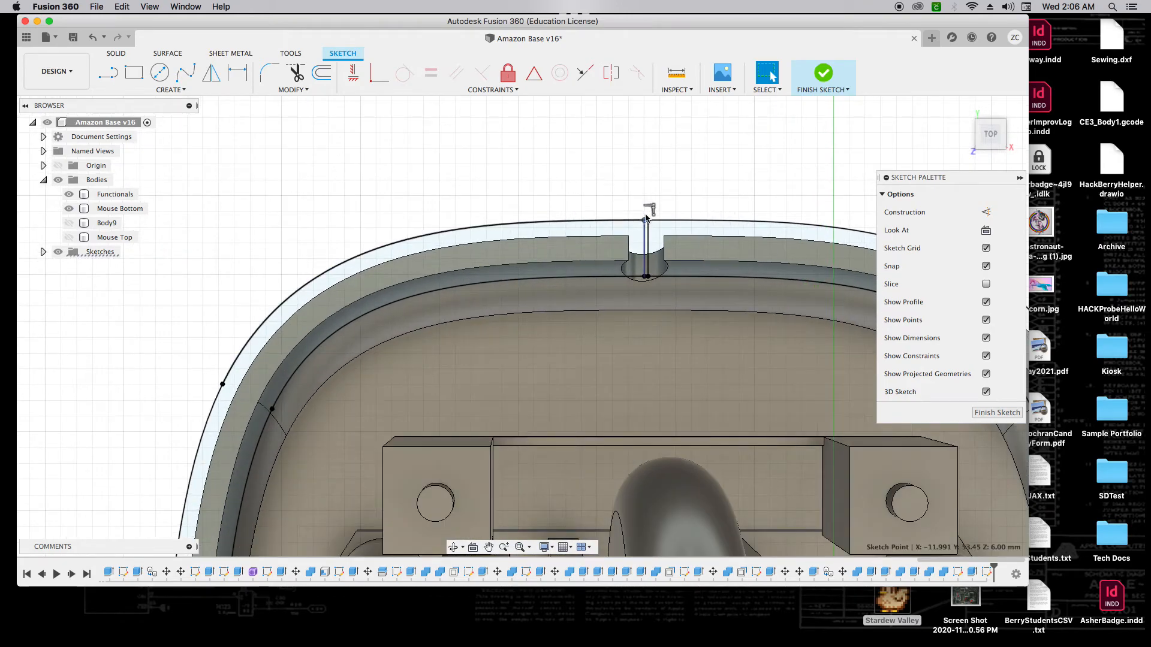
{"action": "left_click_drag", "start_coordinate": [644, 221], "coordinate": [634, 233]}
{"action": "left_click", "coordinate": [645, 220]}
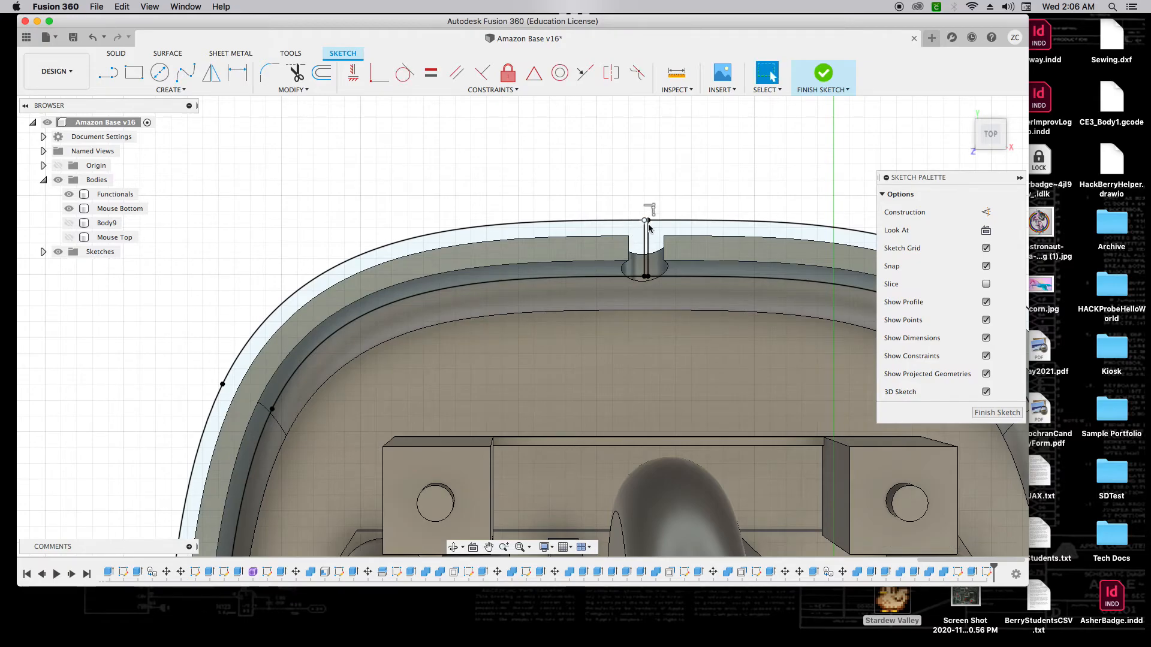
{"action": "left_click", "coordinate": [638, 190]}
{"action": "scroll", "coordinate": [629, 198], "scroll_direction": "down", "scroll_amount": 2}
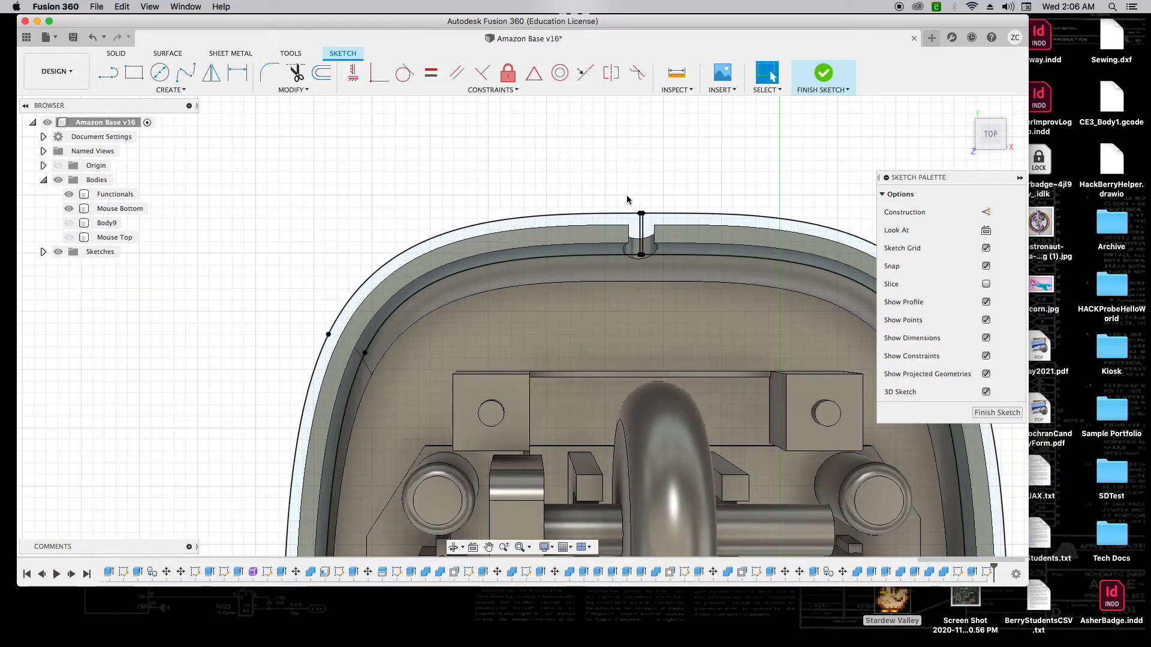
{"action": "scroll", "coordinate": [604, 203], "scroll_direction": "down", "scroll_amount": 1}
{"action": "scroll", "coordinate": [612, 211], "scroll_direction": "down", "scroll_amount": 1}
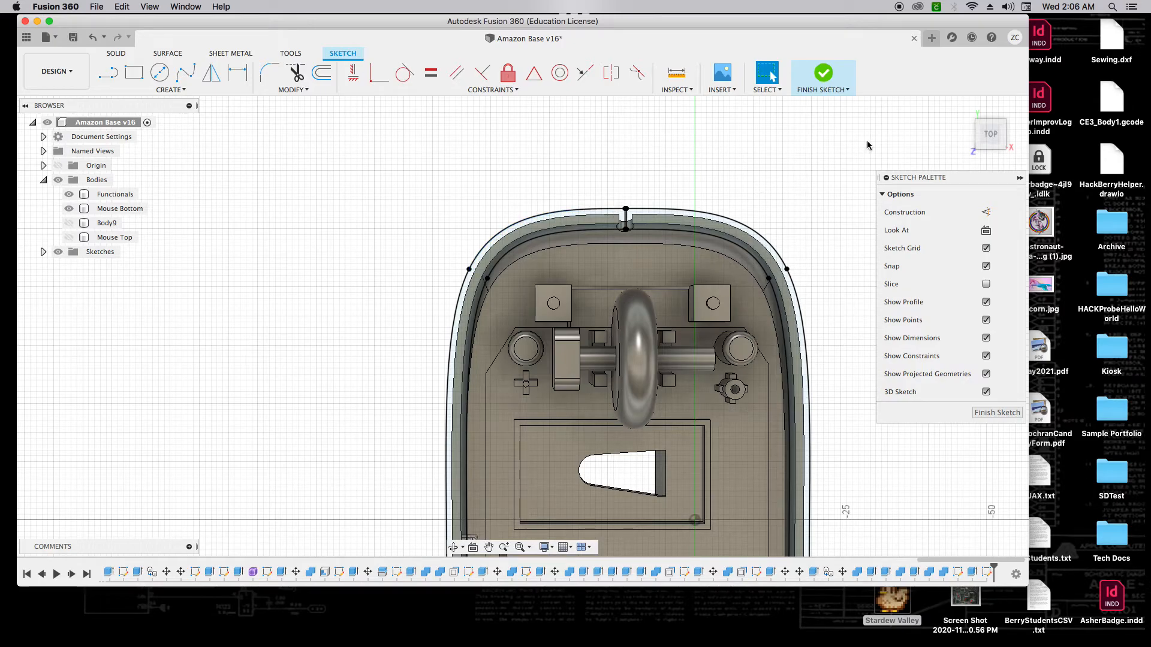
Step: Undo the endpoint move, the outline offset and the sketch on the bottom shell's rim
{"action": "left_click", "coordinate": [91, 38]}
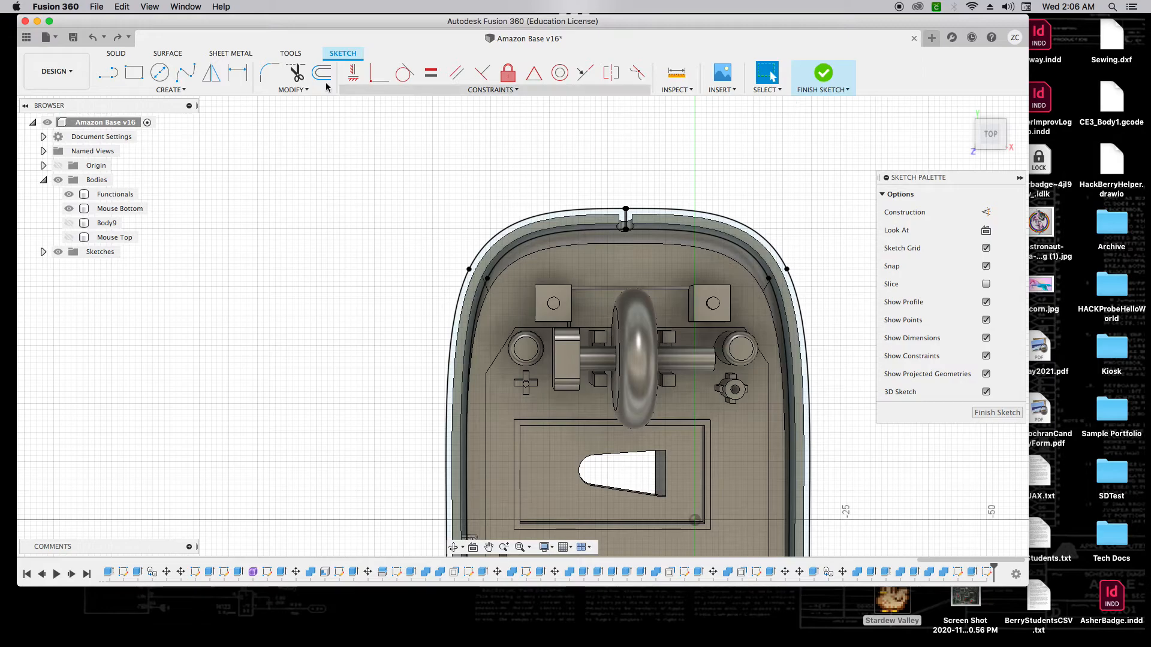
{"action": "left_click", "coordinate": [93, 38]}
{"action": "left_click", "coordinate": [93, 38]}
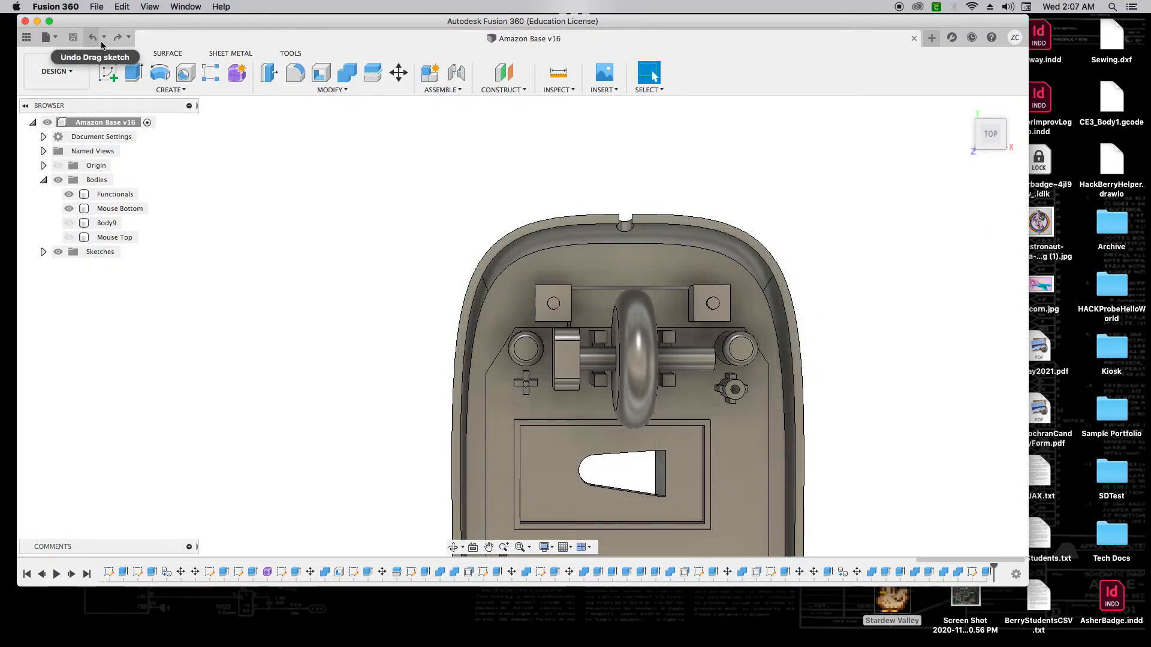
Step: Delete the Combine feature that cuts the cable notch into the bottom shell's rim
{"action": "left_click", "coordinate": [962, 108]}
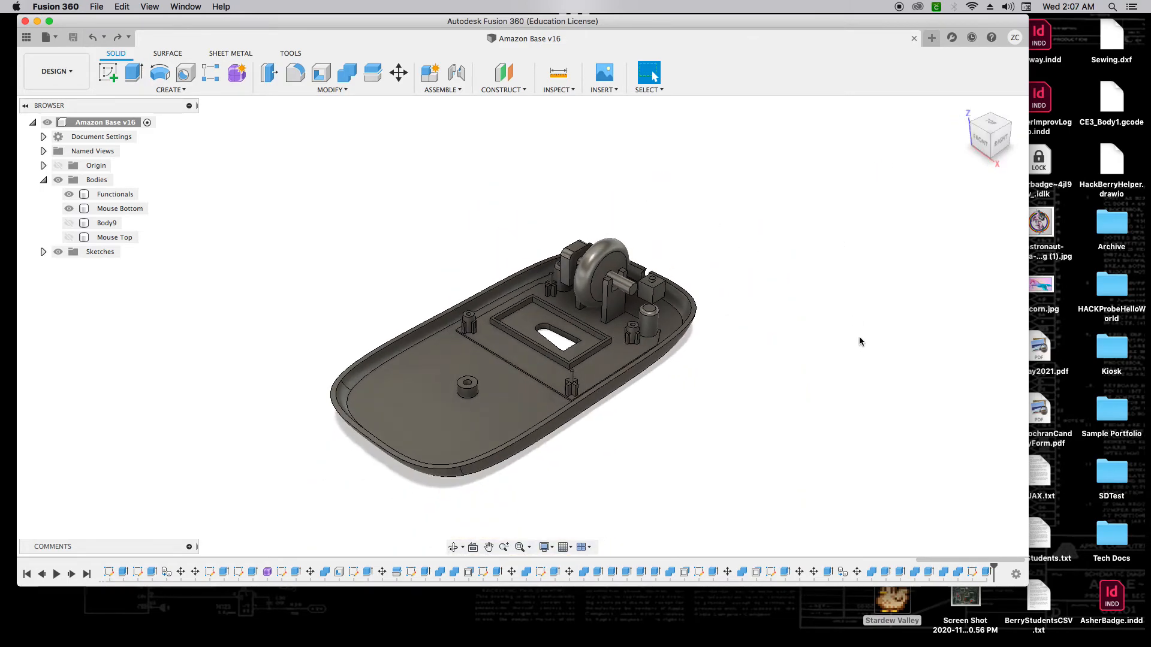
{"action": "right_click", "coordinate": [742, 575]}
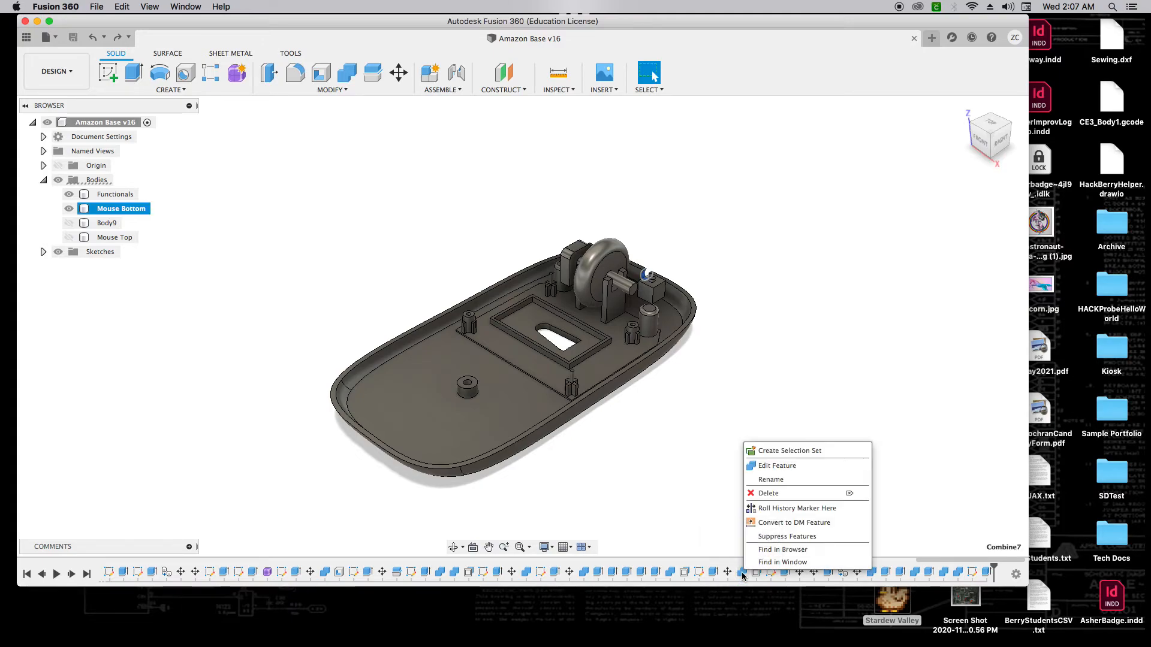
{"action": "left_click", "coordinate": [777, 495]}
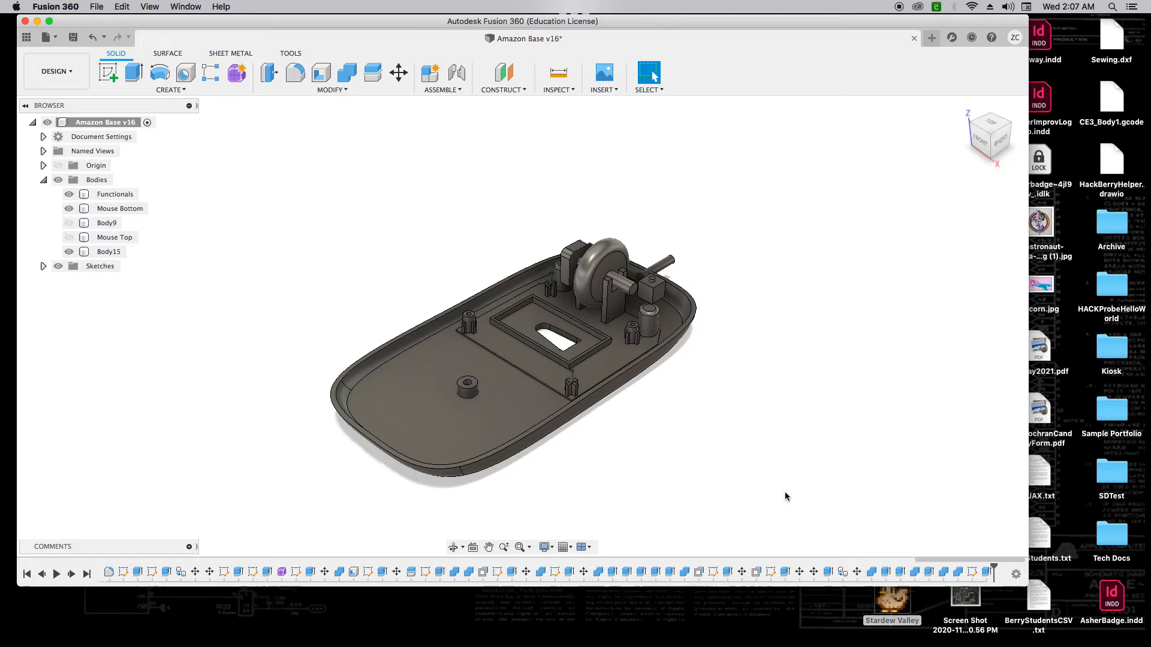
{"action": "left_click", "coordinate": [965, 109]}
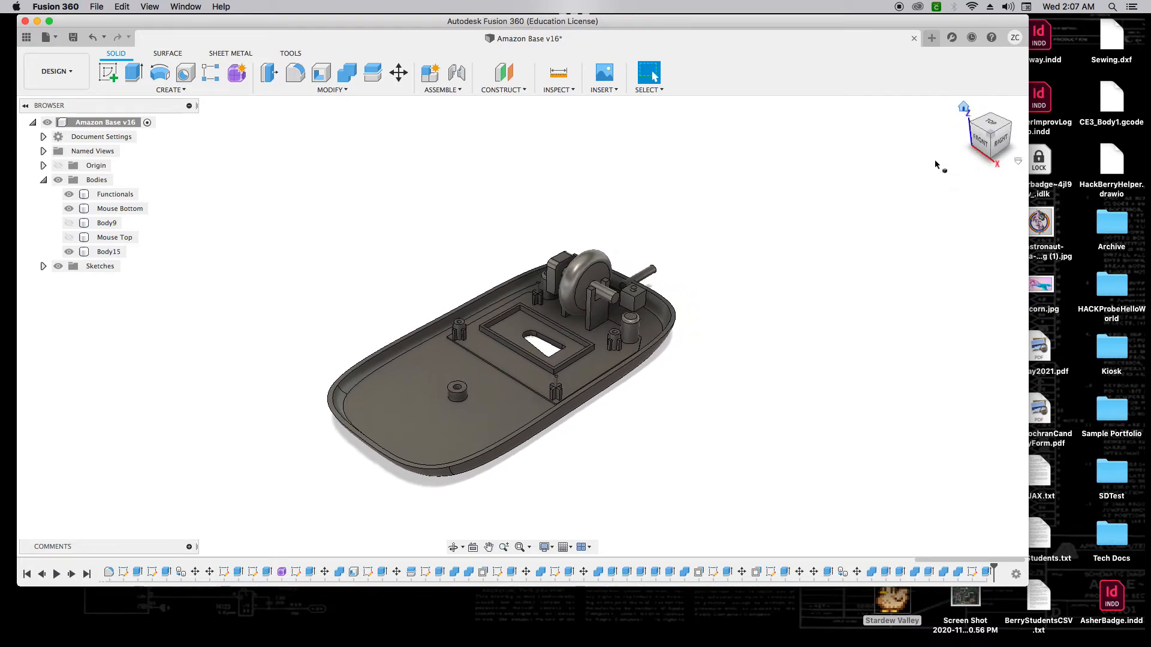
{"action": "left_click", "coordinate": [497, 418]}
{"action": "left_click", "coordinate": [317, 394]}
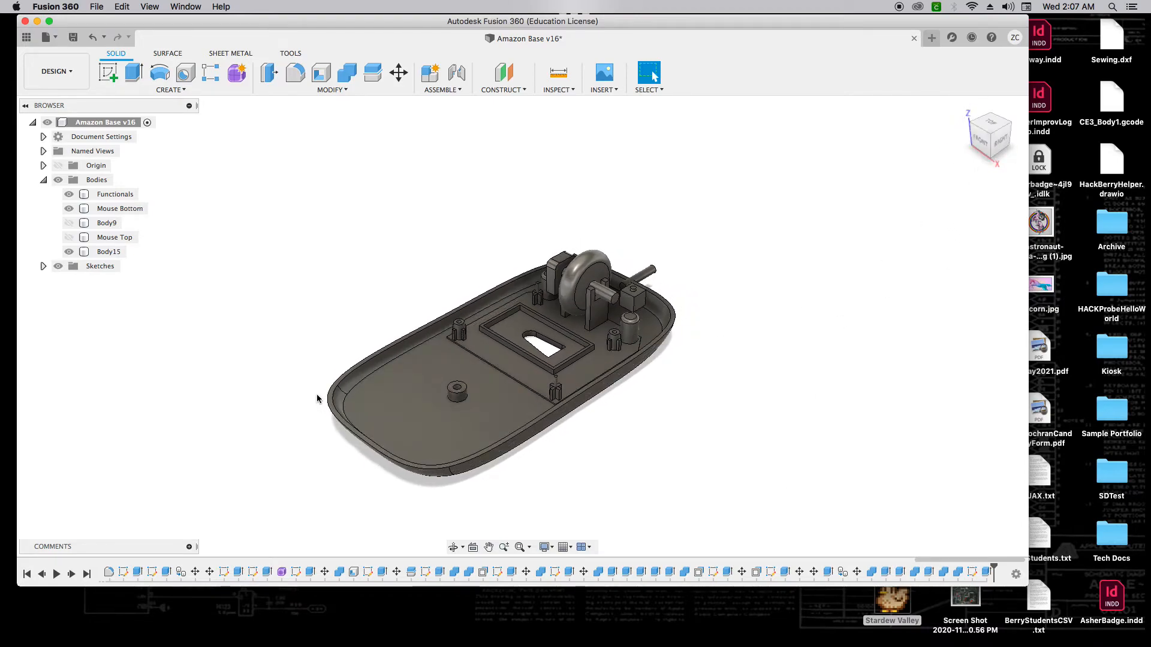
Step: Start a sketch on the bottom shell's rim face and orient the view straight down with the mouse upright
{"action": "left_click", "coordinate": [322, 401]}
{"action": "scroll", "coordinate": [322, 402], "scroll_direction": "up", "scroll_amount": 5}
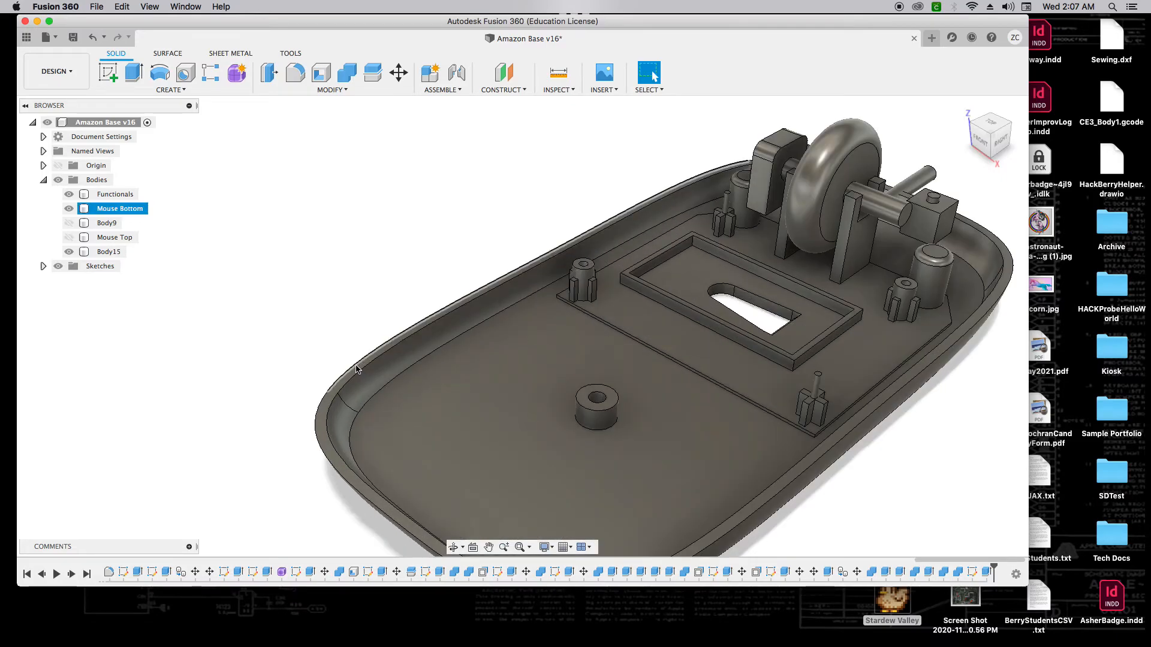
{"action": "key", "text": "l"}
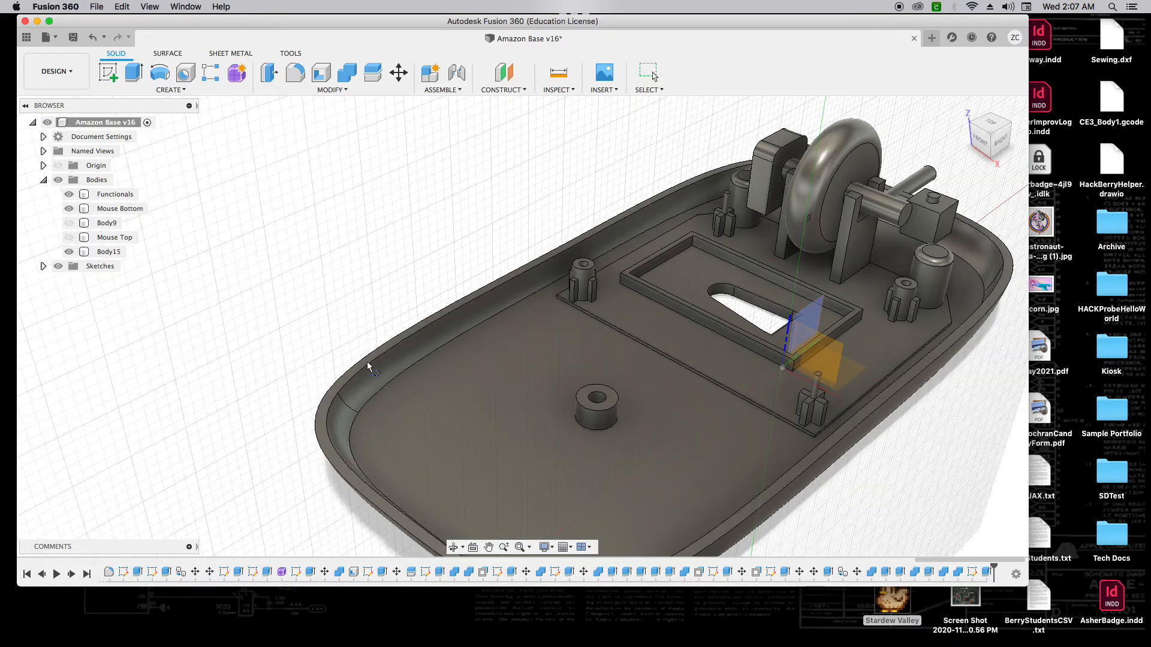
{"action": "left_click", "coordinate": [365, 361]}
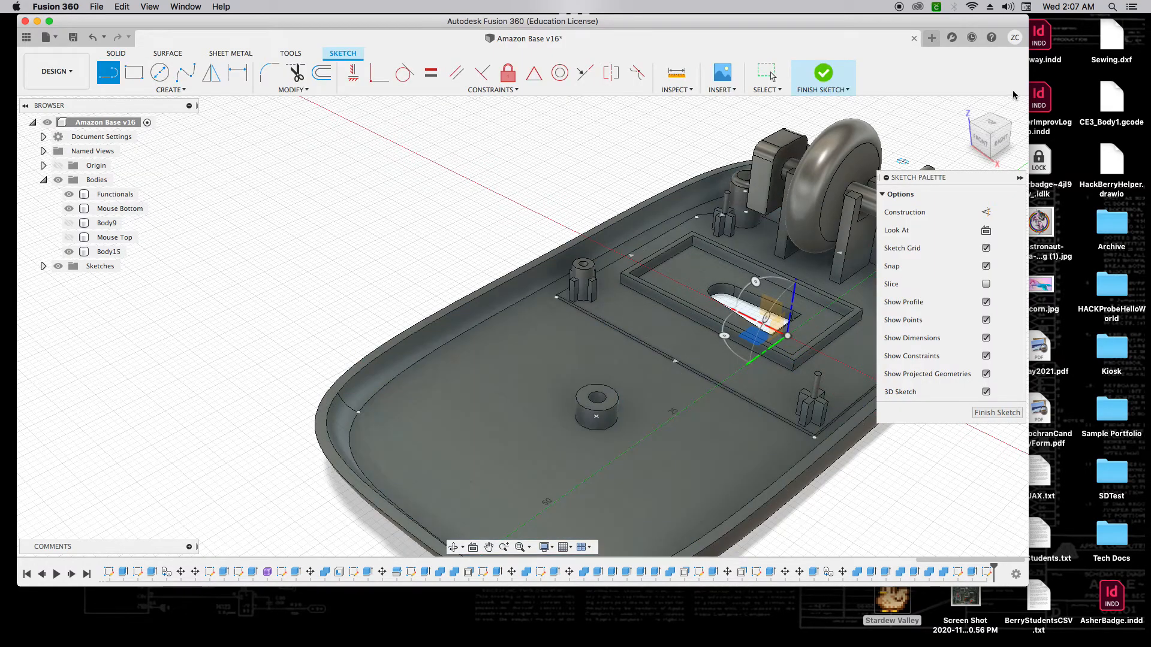
{"action": "left_click", "coordinate": [988, 125]}
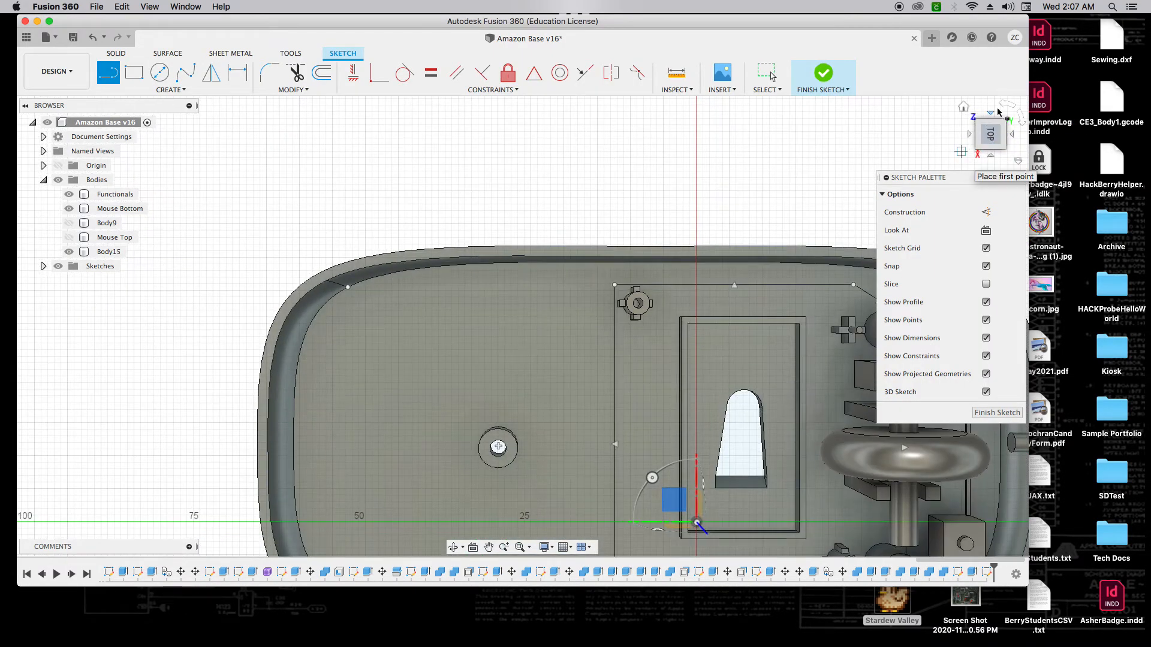
{"action": "left_click", "coordinate": [1001, 106]}
{"action": "scroll", "coordinate": [836, 151], "scroll_direction": "down", "scroll_amount": 3}
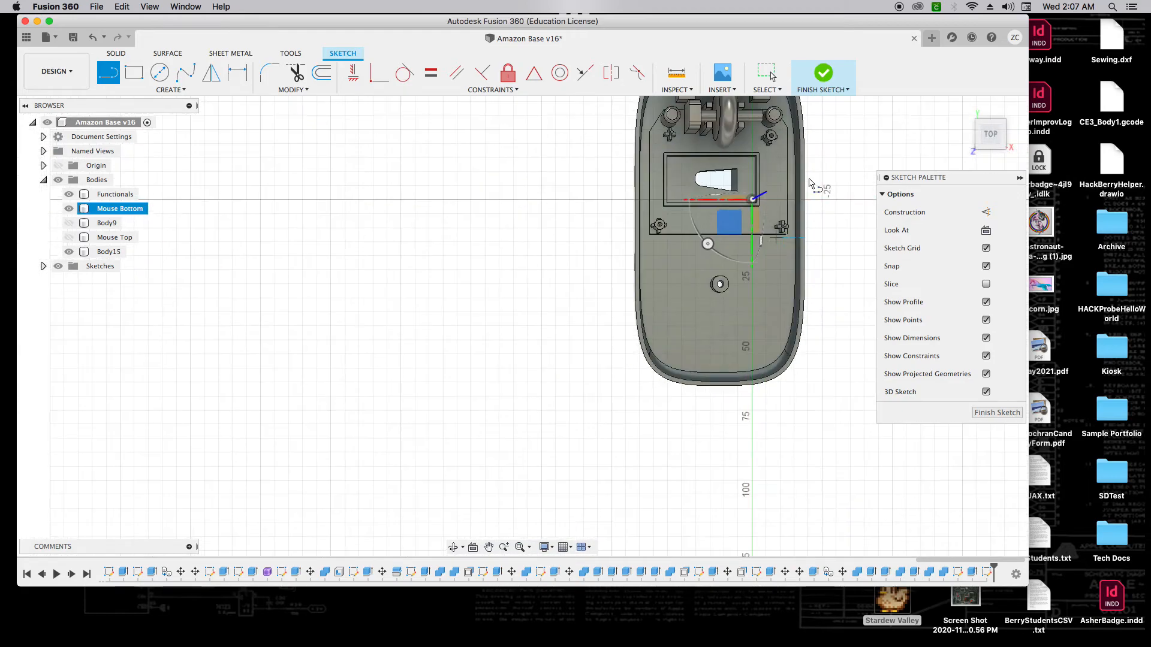
{"action": "scroll", "coordinate": [622, 327], "scroll_direction": "down", "scroll_amount": 2}
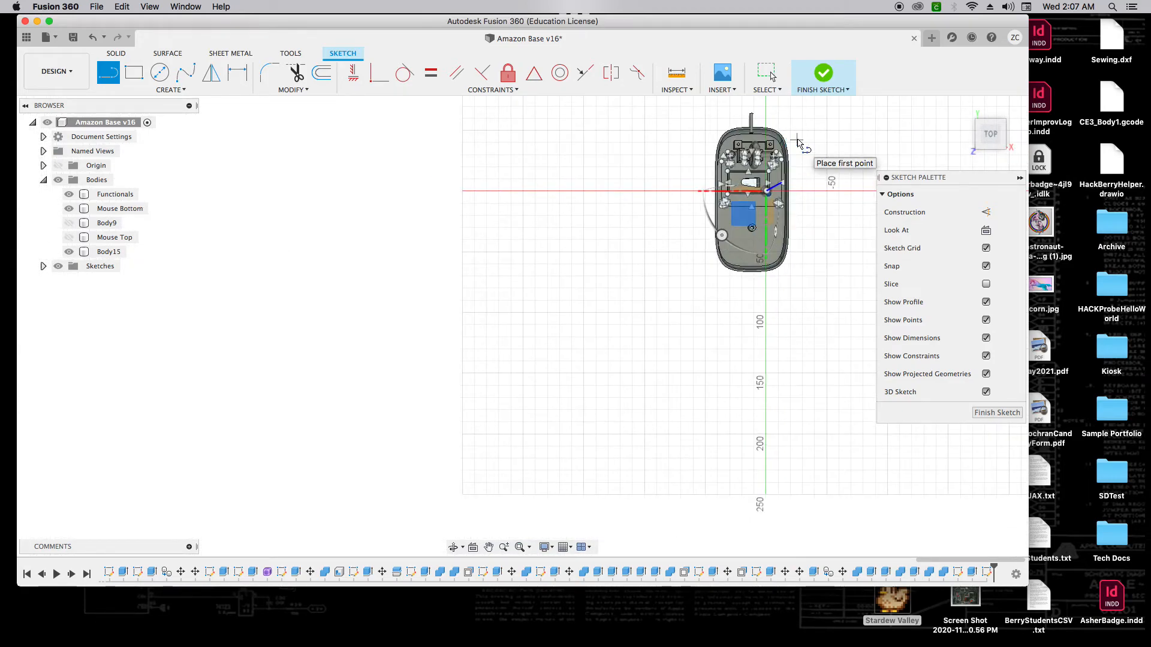
{"action": "scroll", "coordinate": [798, 143], "scroll_direction": "up", "scroll_amount": 4}
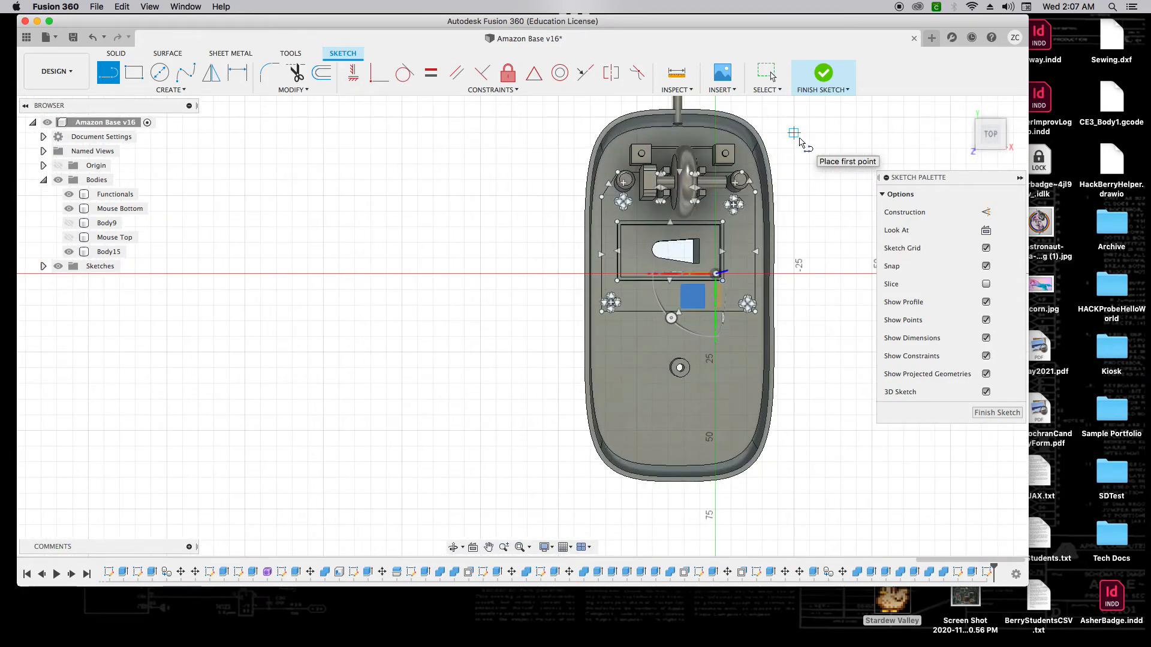
Step: Offset the rim's outline inward by 2 mm with chain selection in the bottom shell sketch
{"action": "left_click", "coordinate": [321, 73]}
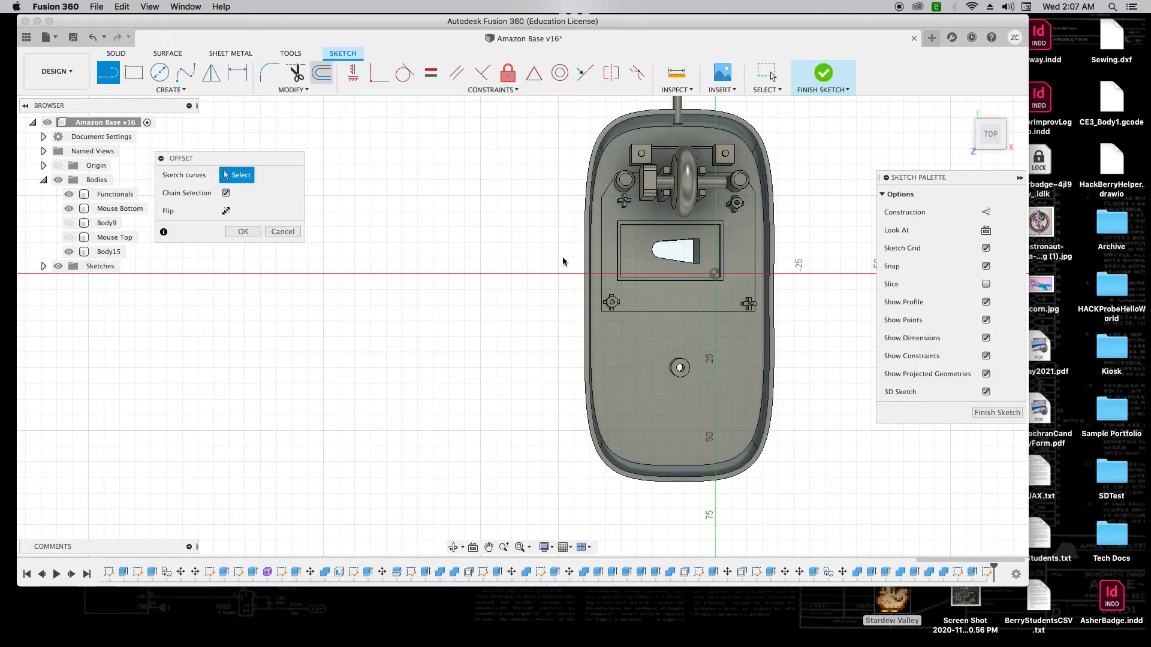
{"action": "left_click", "coordinate": [591, 273]}
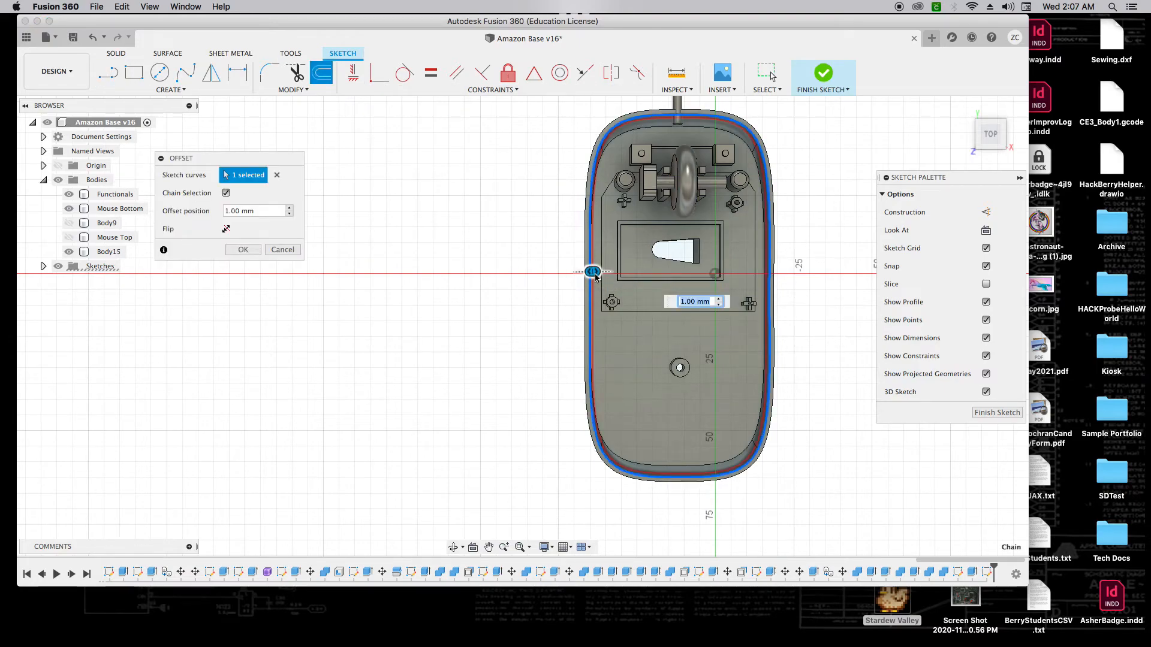
{"action": "left_click_drag", "start_coordinate": [598, 276], "coordinate": [601, 275]}
{"action": "key", "text": "Return"}
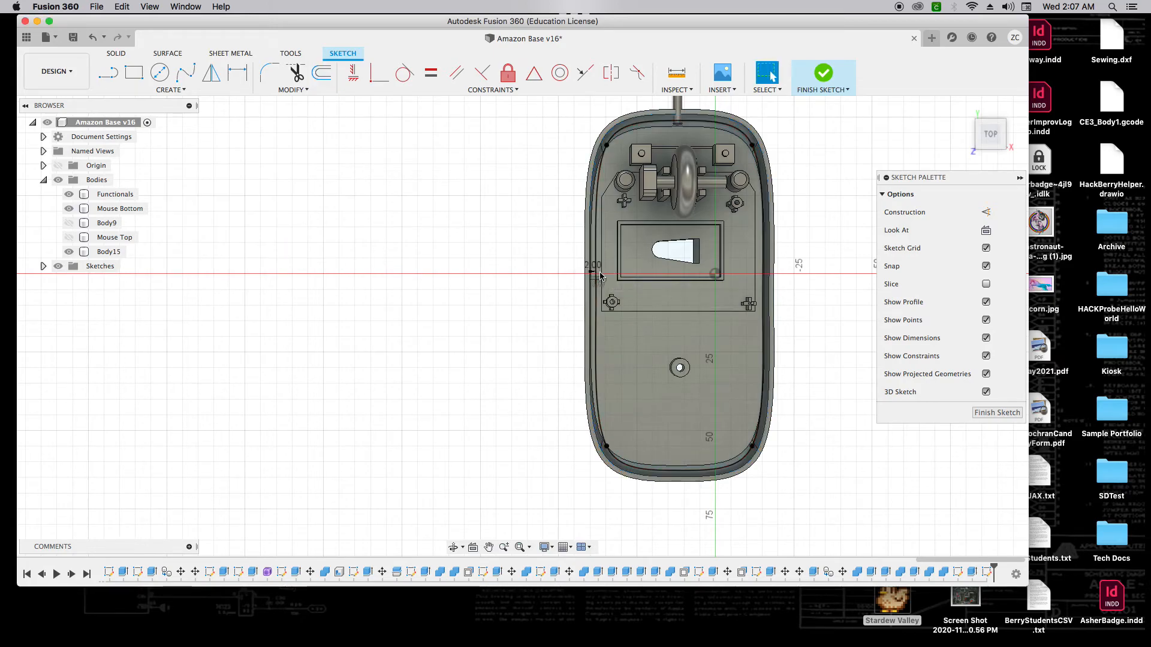
{"action": "scroll", "coordinate": [807, 234], "scroll_direction": "up", "scroll_amount": 3}
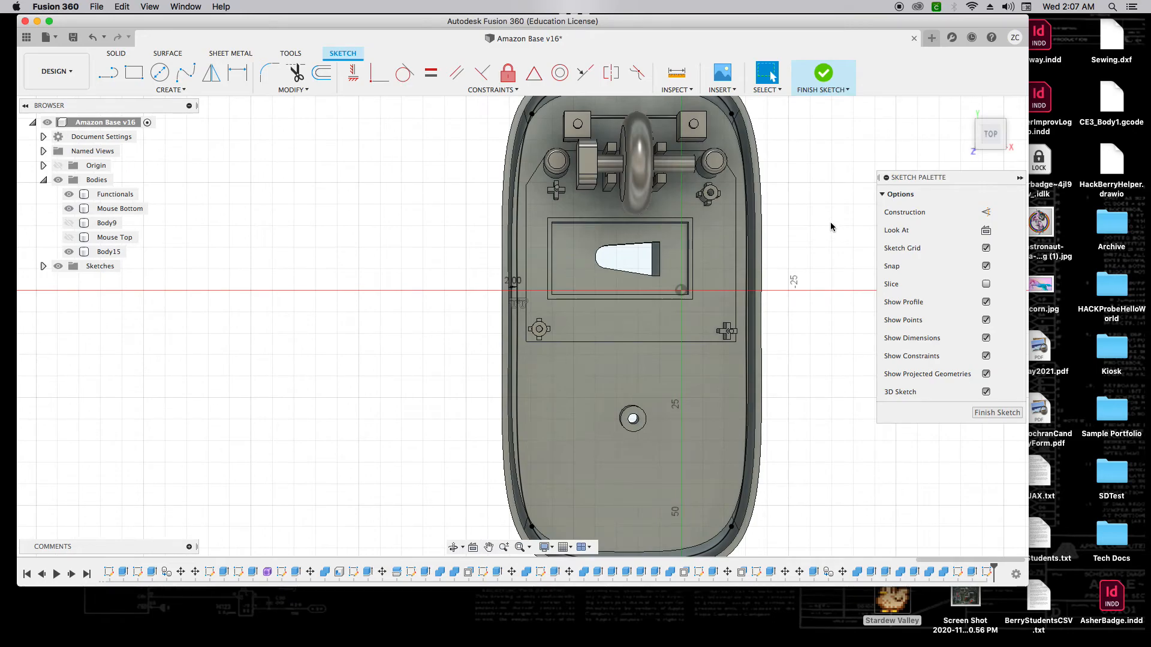
{"action": "mouse_move", "coordinate": [989, 141]}
{"action": "left_mouse_down"}
{"action": "mouse_move", "coordinate": [956, 91]}
{"action": "mouse_move", "coordinate": [963, 109]}
{"action": "left_mouse_up"}
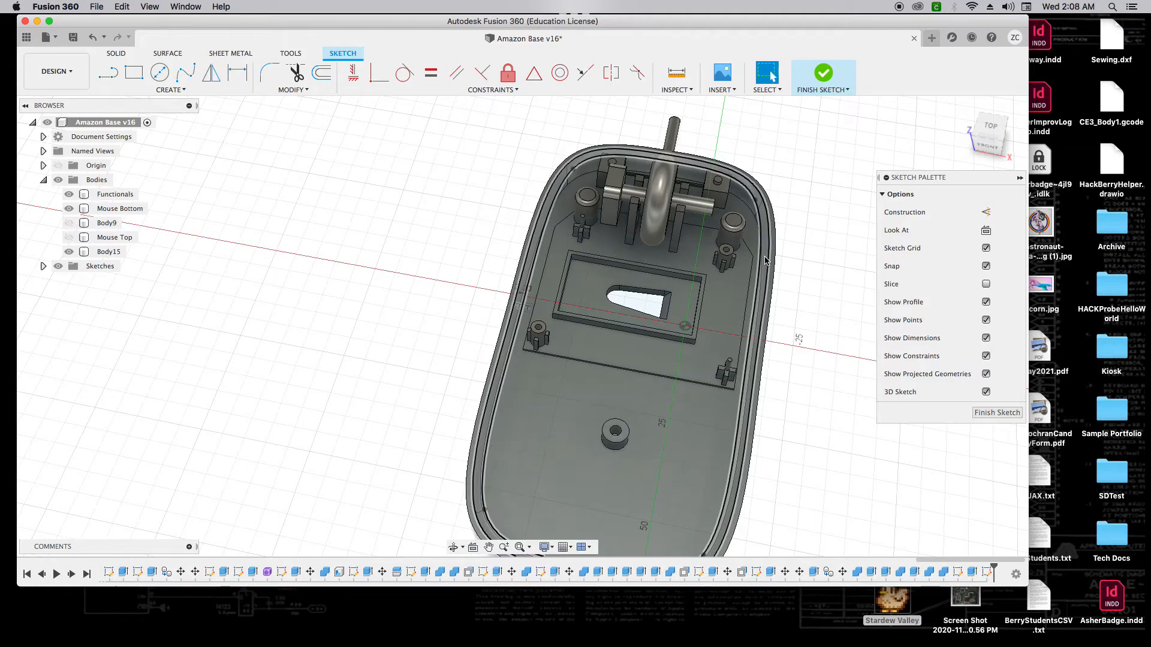
Step: Undo the outline offset, the rim sketch and the deletion of the Combine feature at the cable notch
{"action": "left_click", "coordinate": [93, 39]}
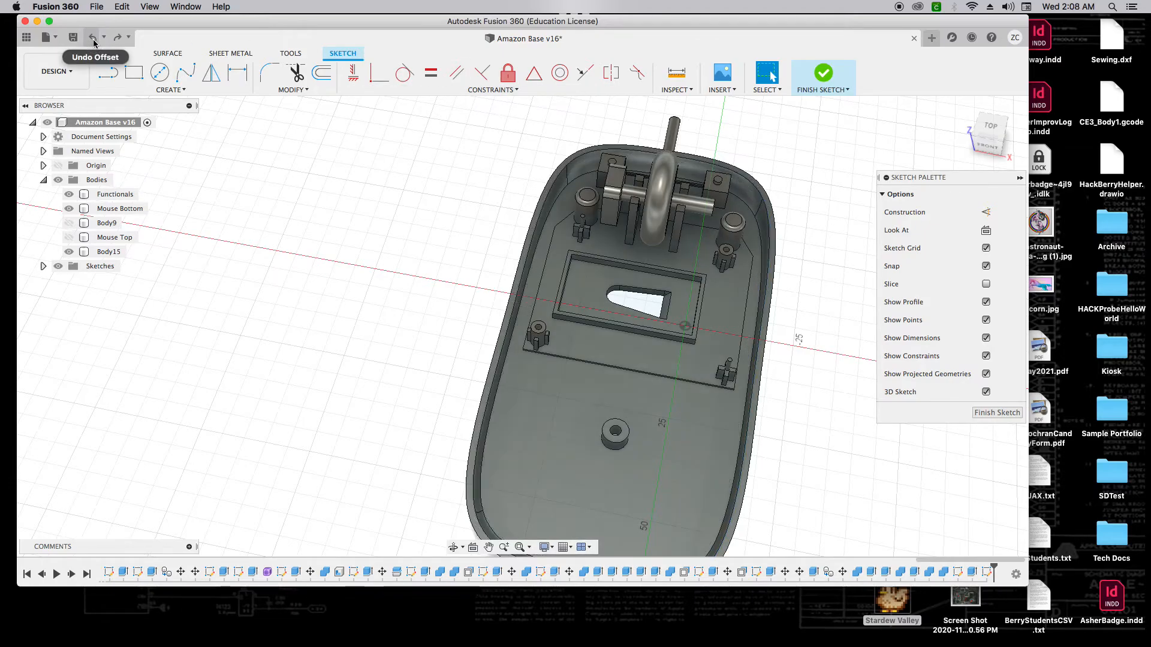
{"action": "left_click", "coordinate": [92, 40]}
{"action": "left_click", "coordinate": [93, 39]}
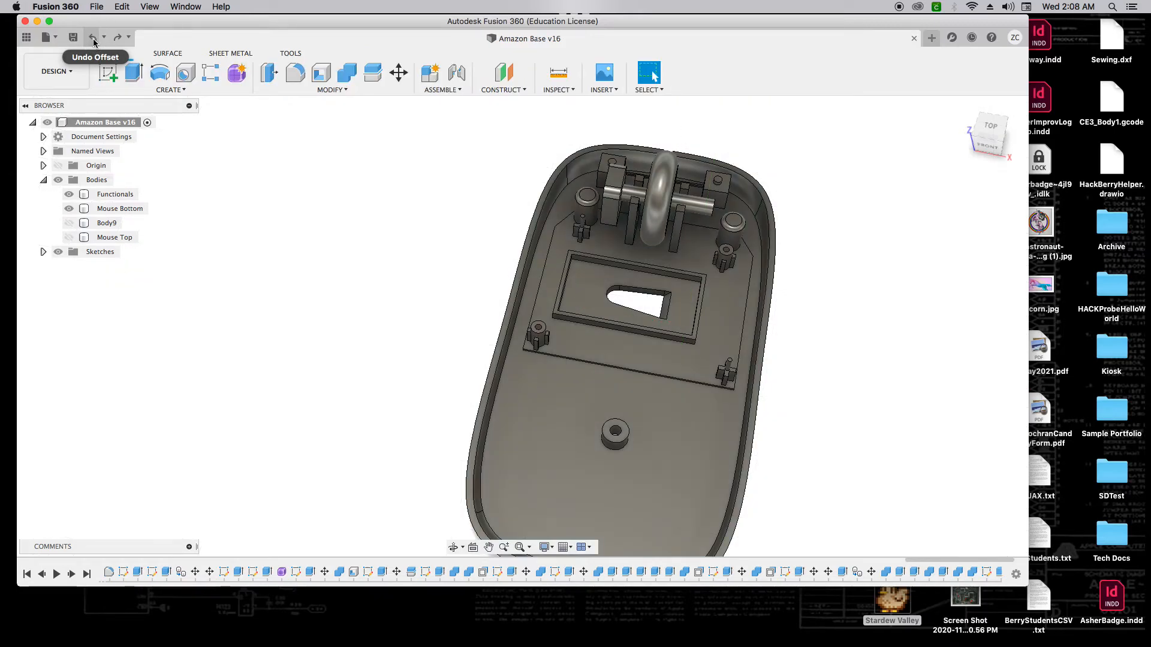
Step: Delete the Combine7 feature that cuts the cable notch into the bottom shell's rim
{"action": "left_click", "coordinate": [964, 106]}
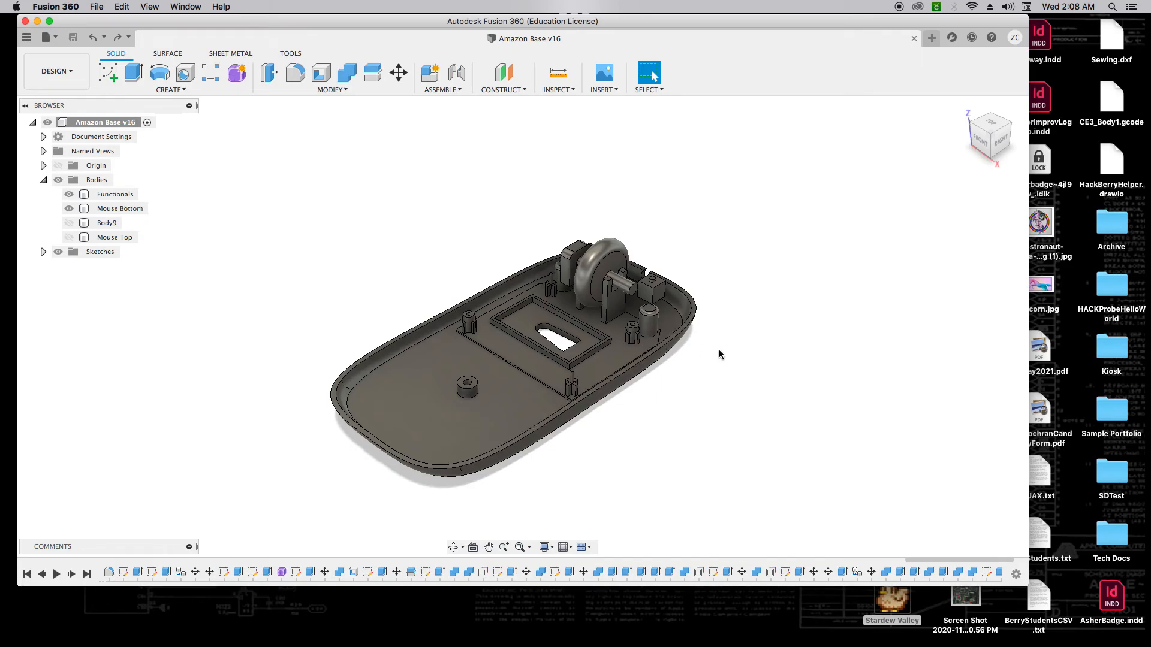
{"action": "scroll", "coordinate": [637, 267], "scroll_direction": "up", "scroll_amount": 5}
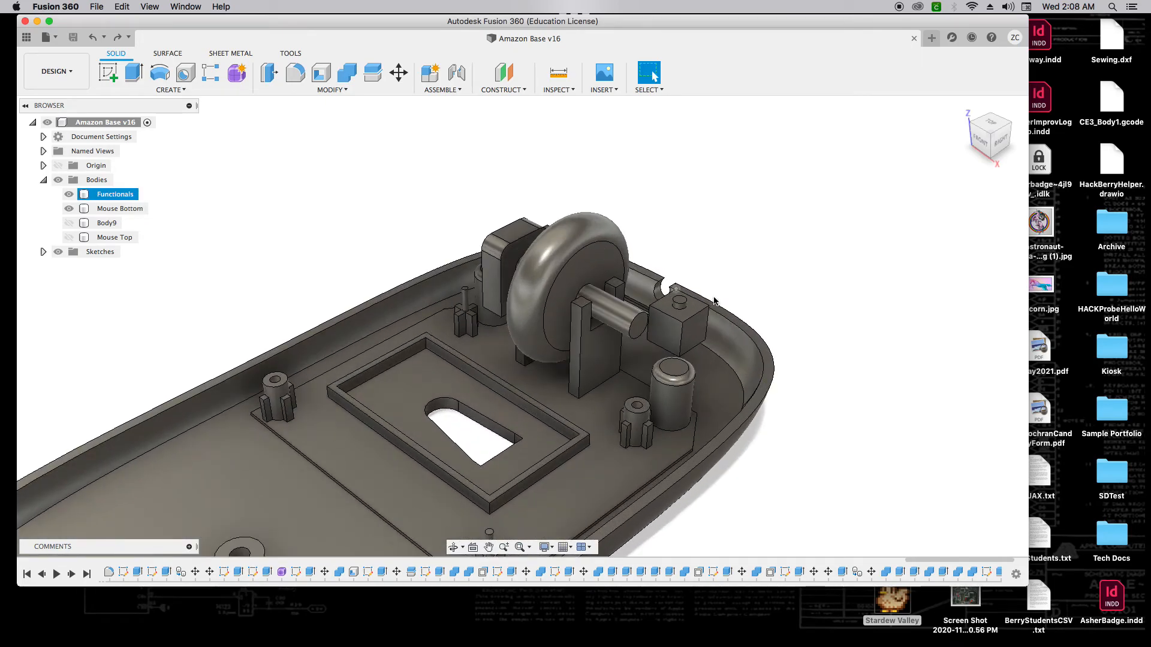
{"action": "scroll", "coordinate": [659, 290], "scroll_direction": "down", "scroll_amount": 3}
{"action": "scroll", "coordinate": [661, 292], "scroll_direction": "up", "scroll_amount": 3}
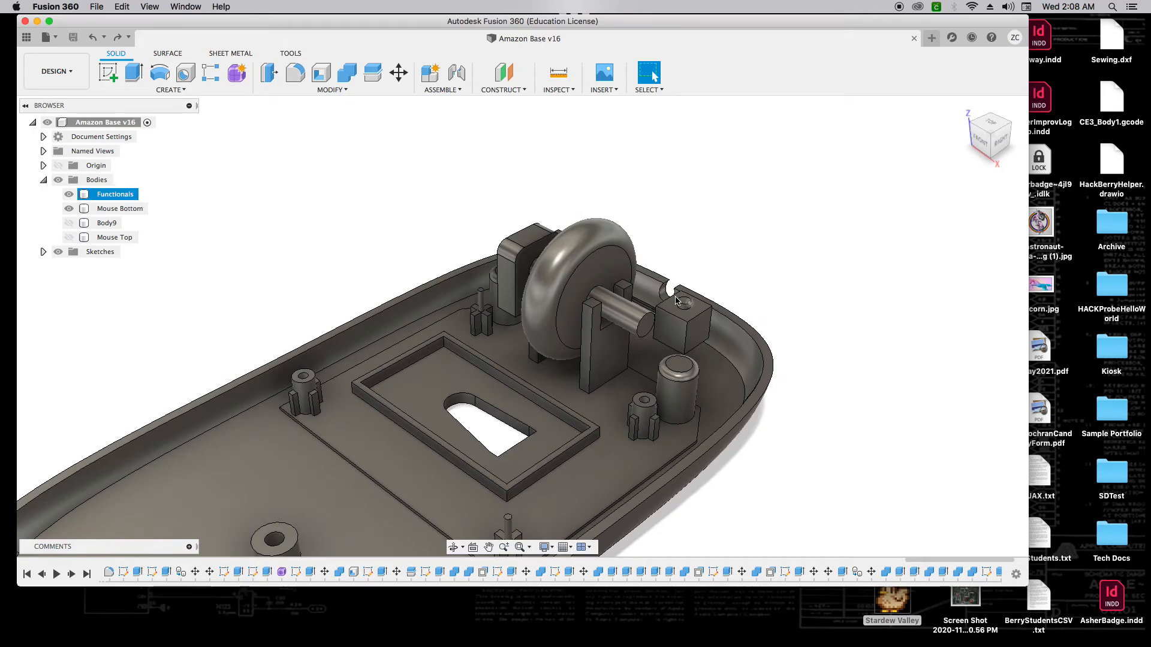
{"action": "scroll", "coordinate": [660, 293], "scroll_direction": "down", "scroll_amount": 4}
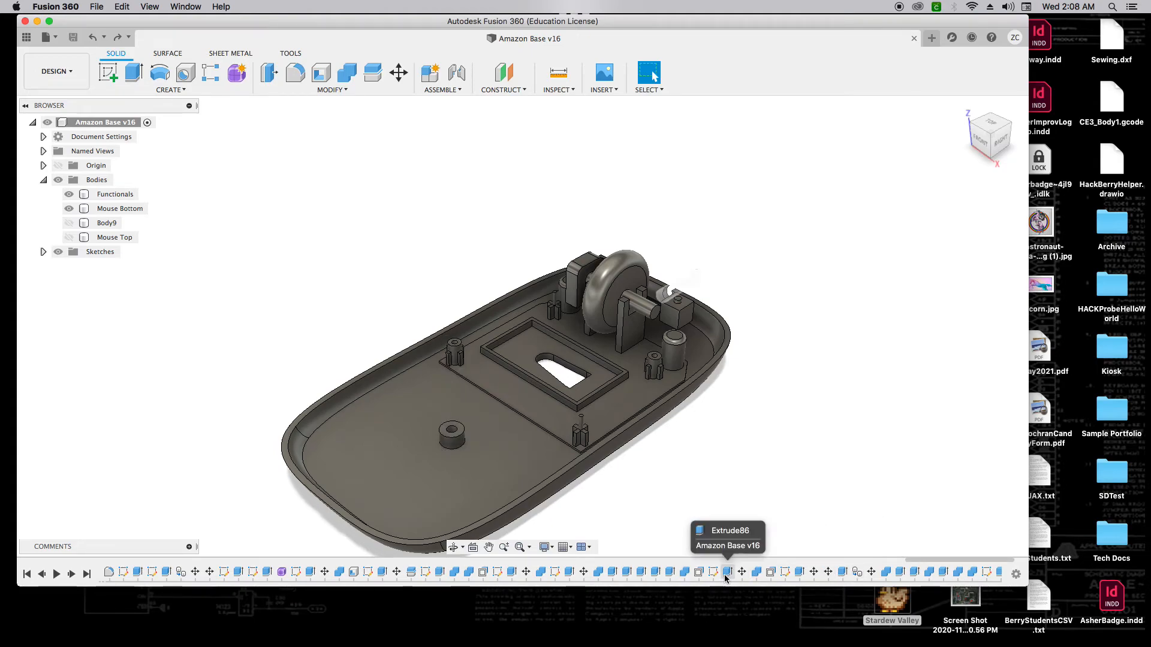
{"action": "right_click", "coordinate": [757, 576]}
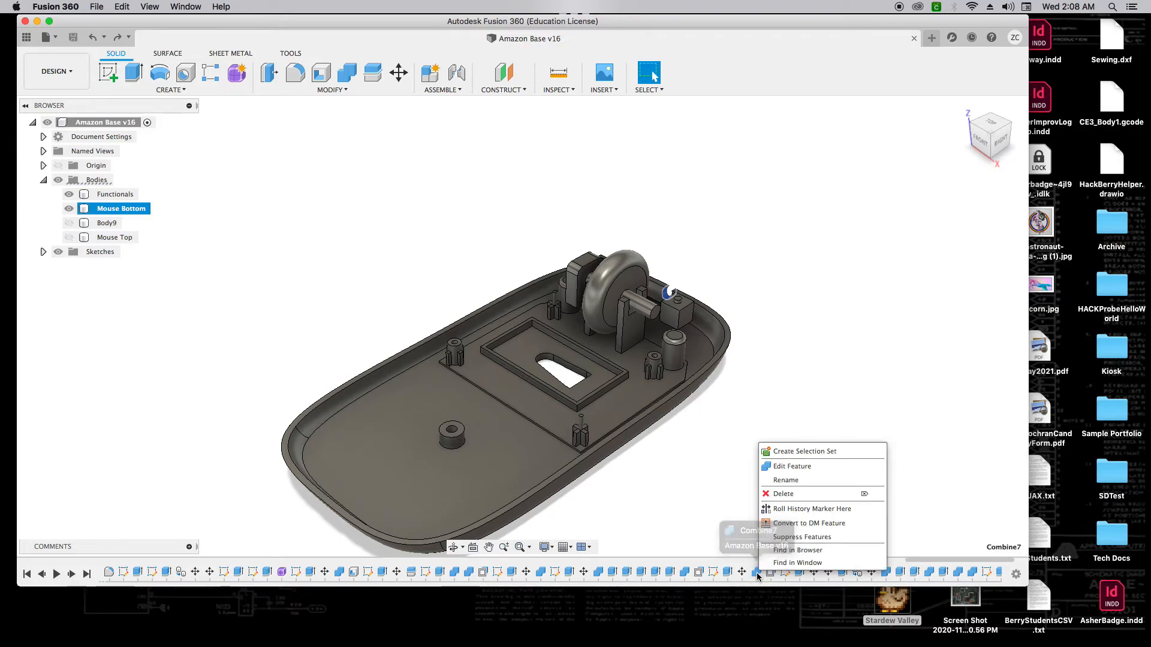
{"action": "left_click", "coordinate": [786, 496]}
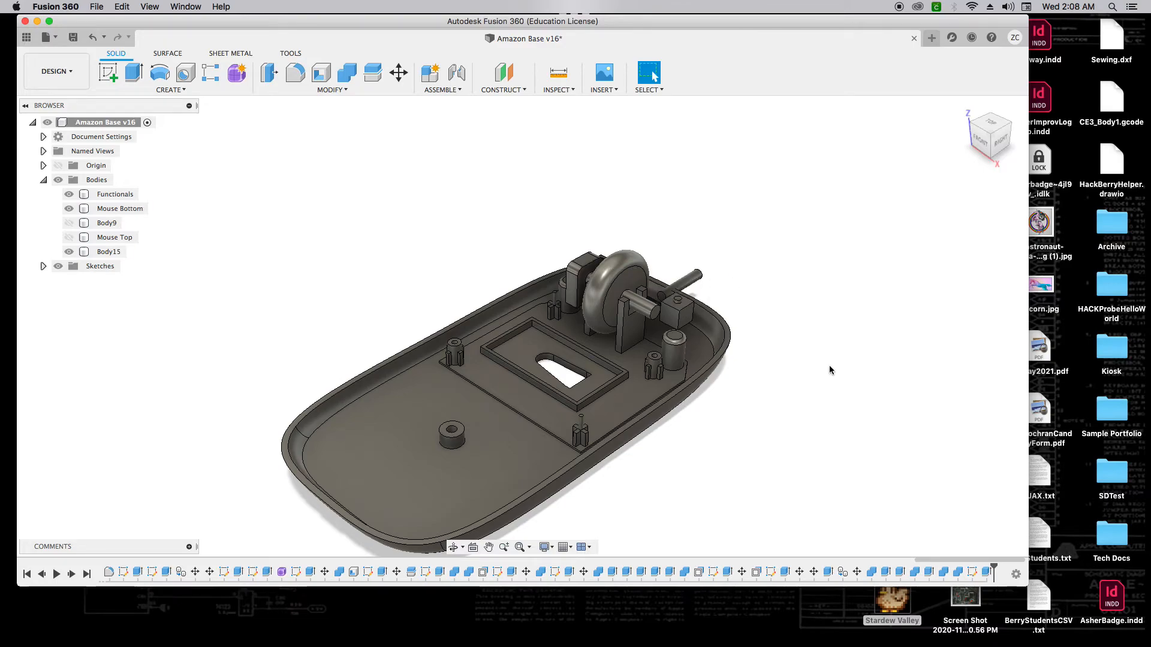
Step: Start a sketch on the top face of the bottom shell's rim
{"action": "scroll", "coordinate": [813, 397], "scroll_direction": "down", "scroll_amount": 3}
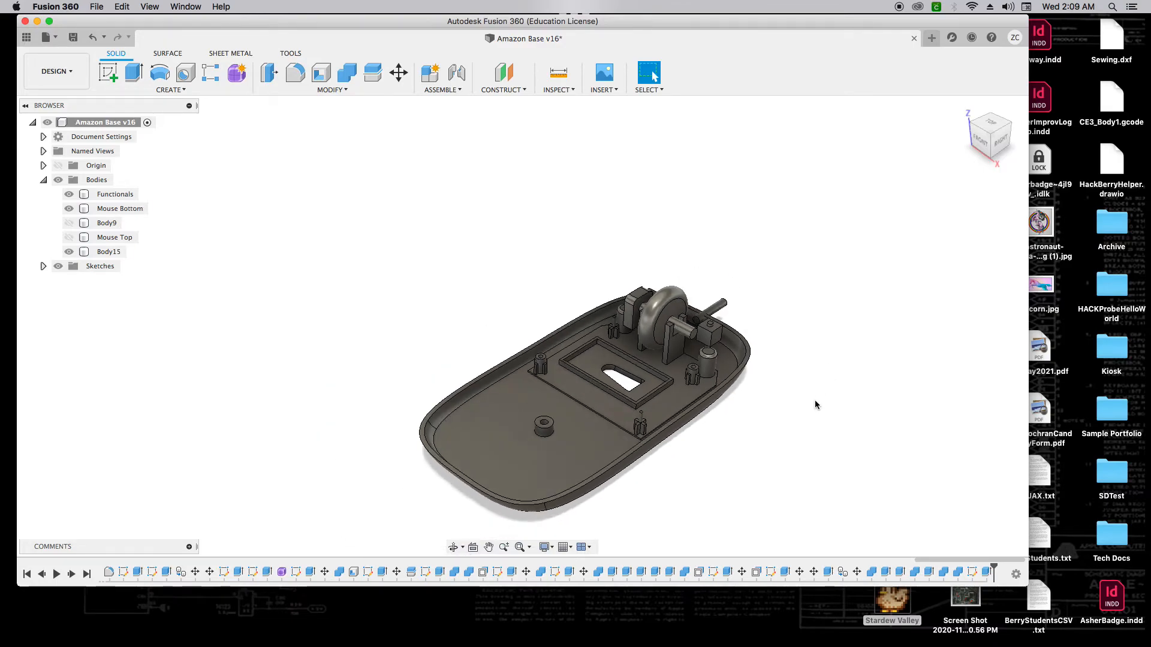
{"action": "left_click_drag", "start_coordinate": [978, 139], "coordinate": [1014, 167]}
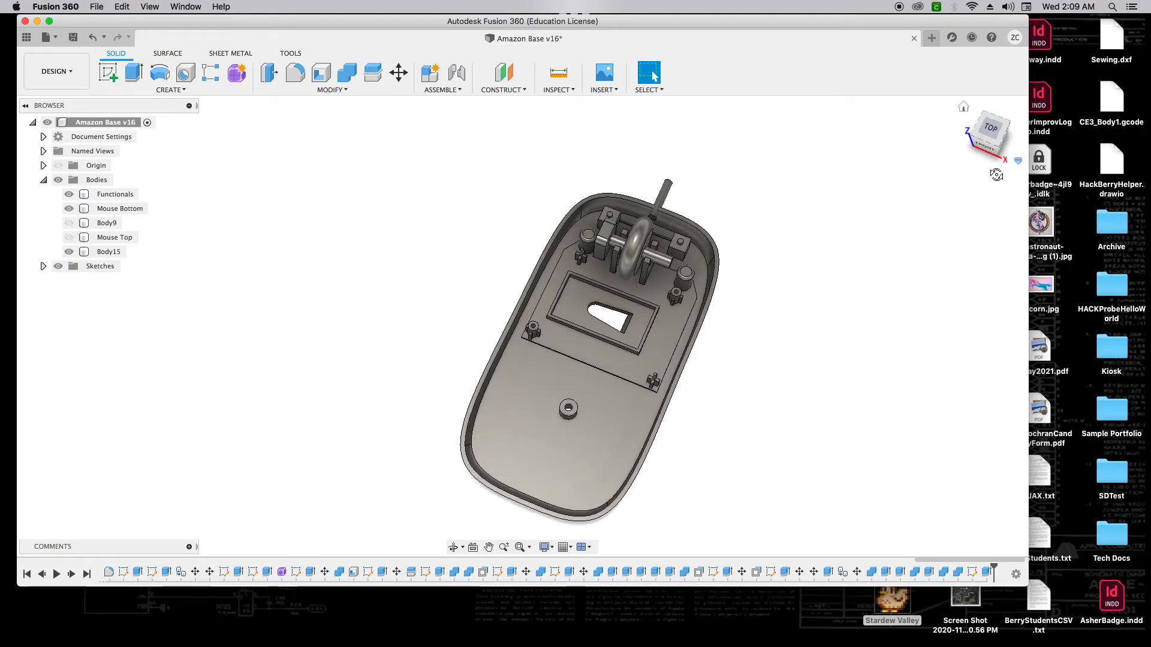
{"action": "scroll", "coordinate": [781, 287], "scroll_direction": "up", "scroll_amount": 3}
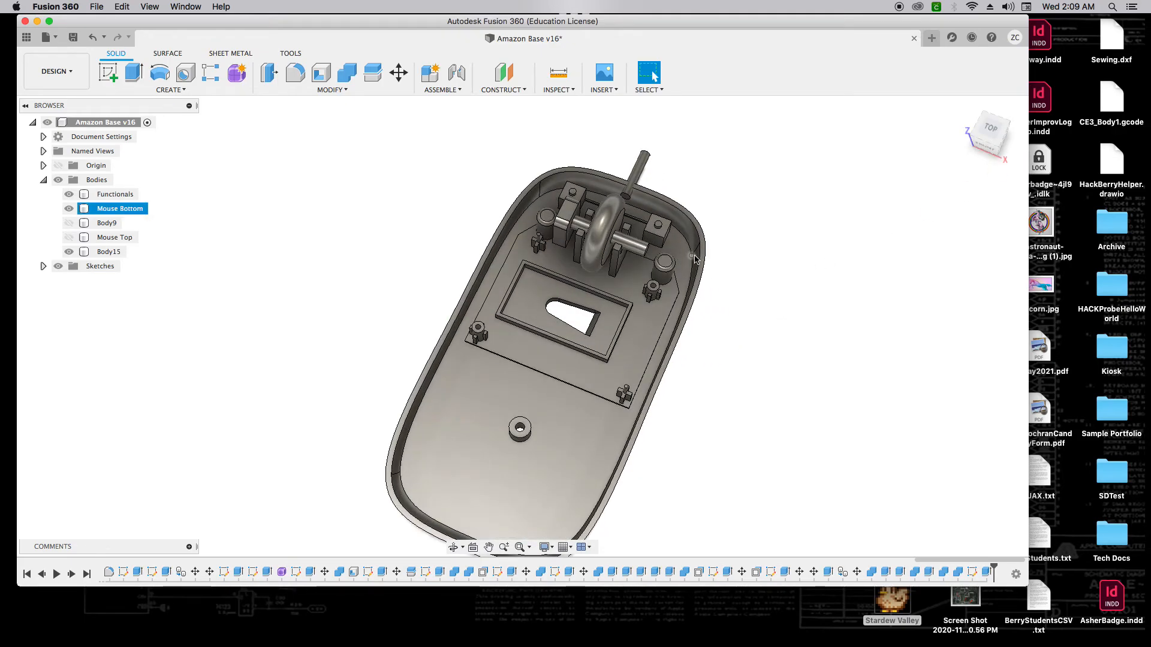
{"action": "key", "text": "l"}
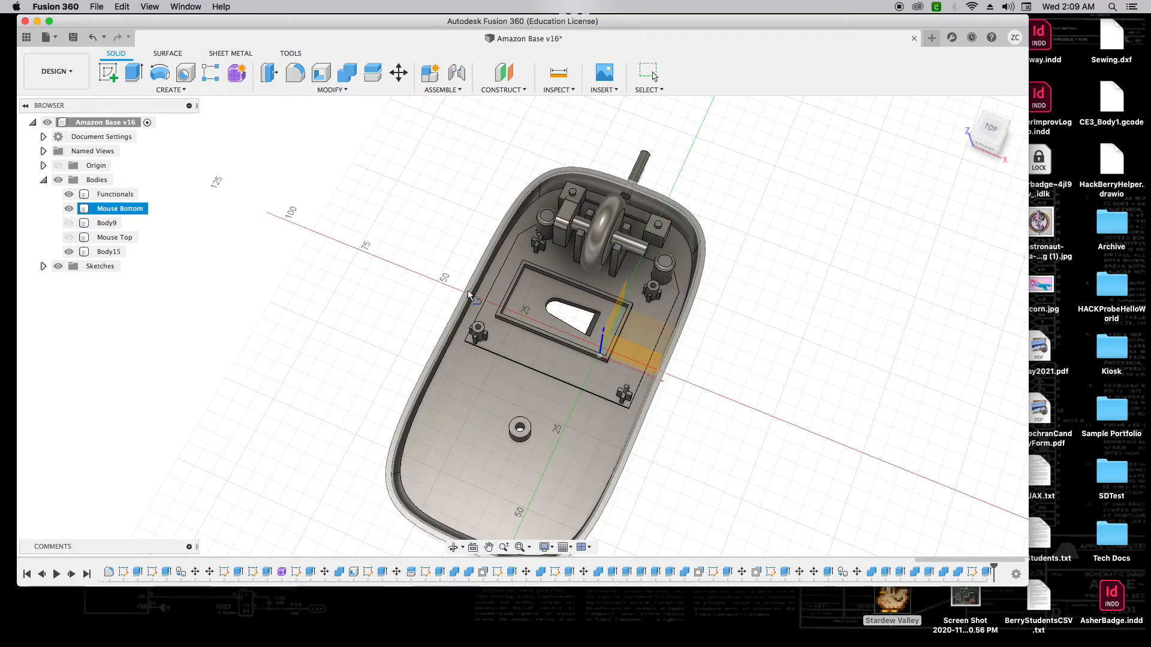
{"action": "scroll", "coordinate": [468, 293], "scroll_direction": "up", "scroll_amount": 3}
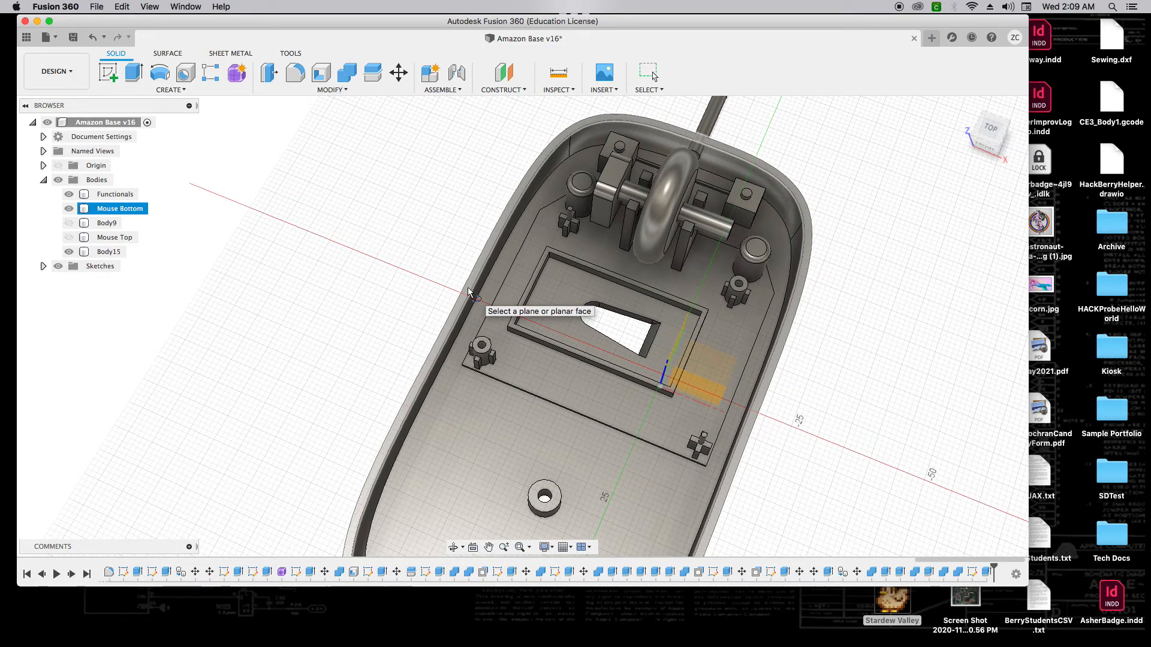
{"action": "left_click", "coordinate": [468, 293]}
{"action": "scroll", "coordinate": [449, 308], "scroll_direction": "down", "scroll_amount": 5}
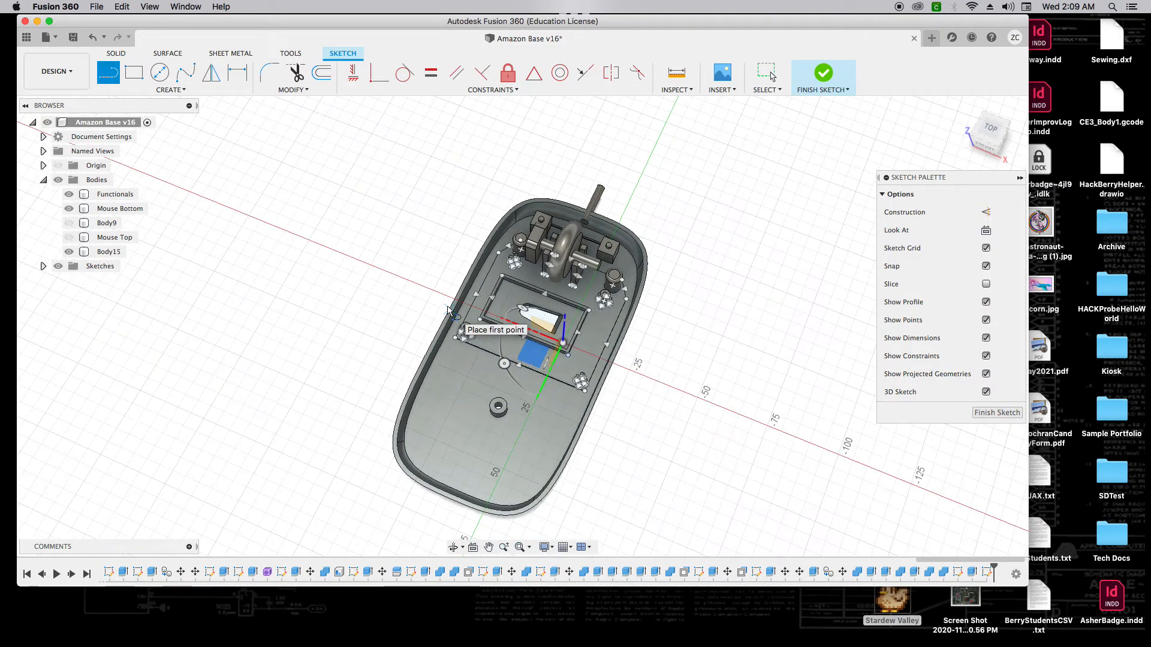
Step: Offset the rim's chained outline inward by 2 mm
{"action": "left_click", "coordinate": [321, 78]}
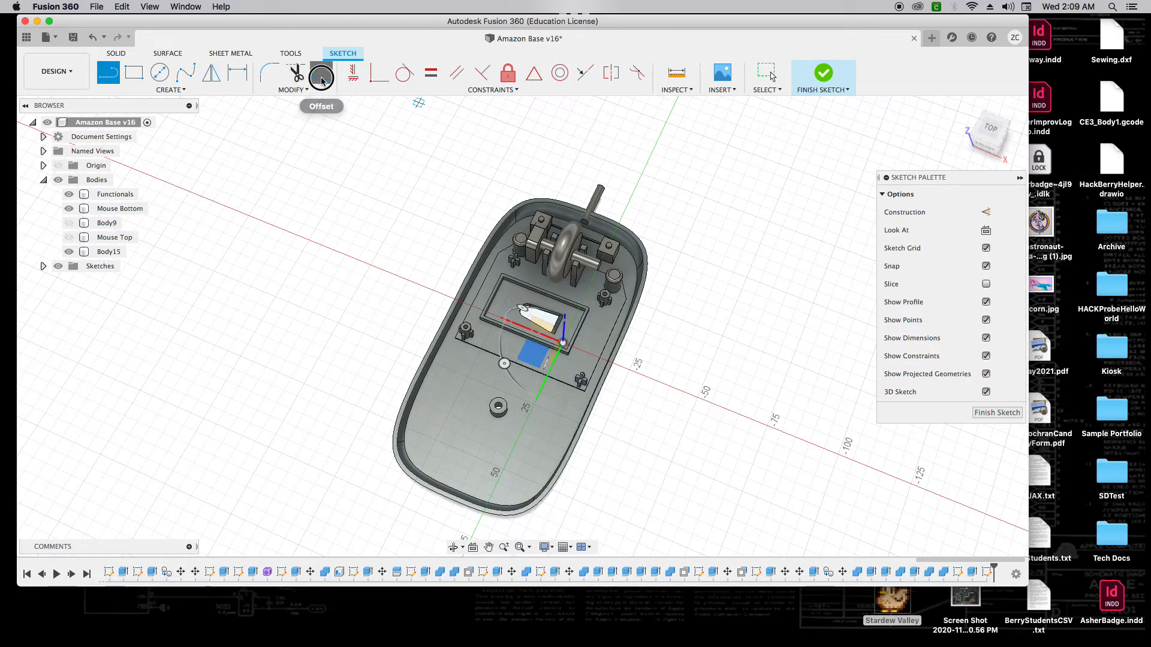
{"action": "scroll", "coordinate": [462, 297], "scroll_direction": "up", "scroll_amount": 5}
{"action": "left_click", "coordinate": [462, 298]}
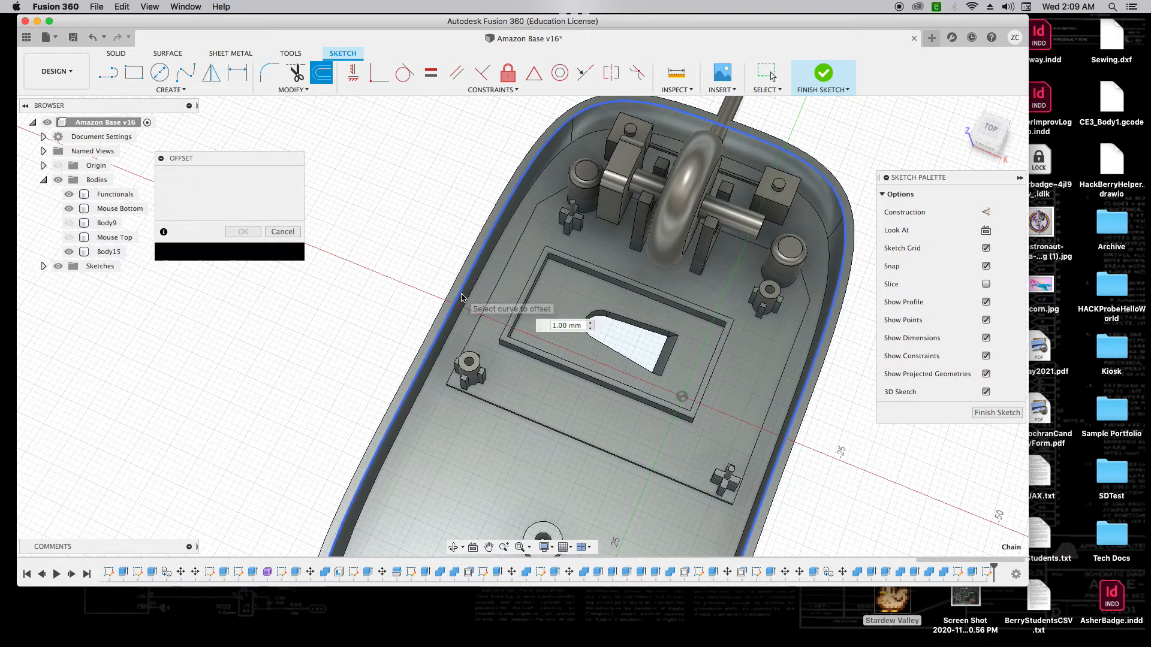
{"action": "left_click_drag", "start_coordinate": [473, 300], "coordinate": [470, 297]}
{"action": "type", "text": "2"}
{"action": "key", "text": "Return"}
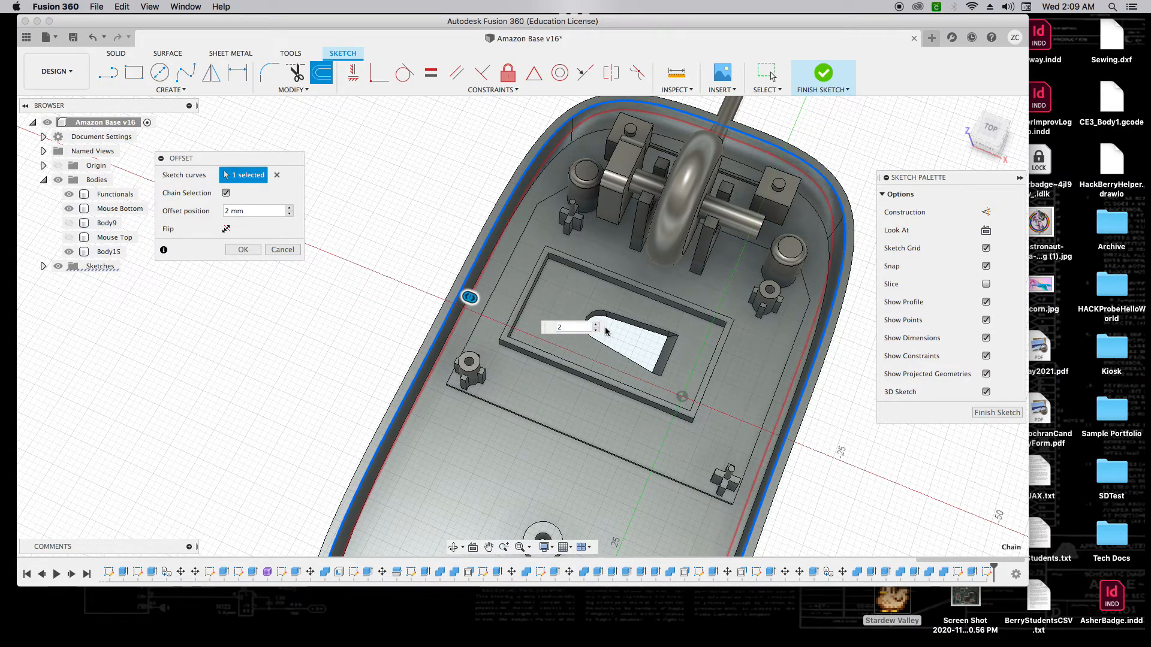
{"action": "scroll", "coordinate": [682, 311], "scroll_direction": "down", "scroll_amount": 3}
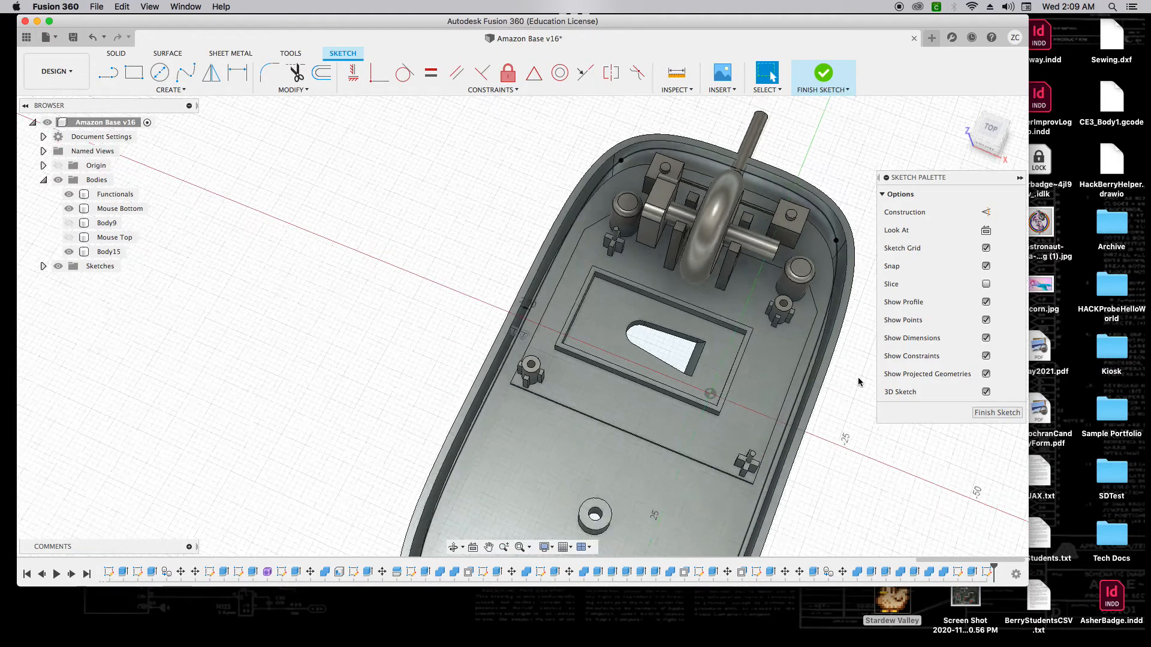
Step: Extrude the narrow offset profile around the bottom shell's rim symmetrically with a 2 mm distance, using the Join operation
{"action": "scroll", "coordinate": [521, 348], "scroll_direction": "up", "scroll_amount": 3}
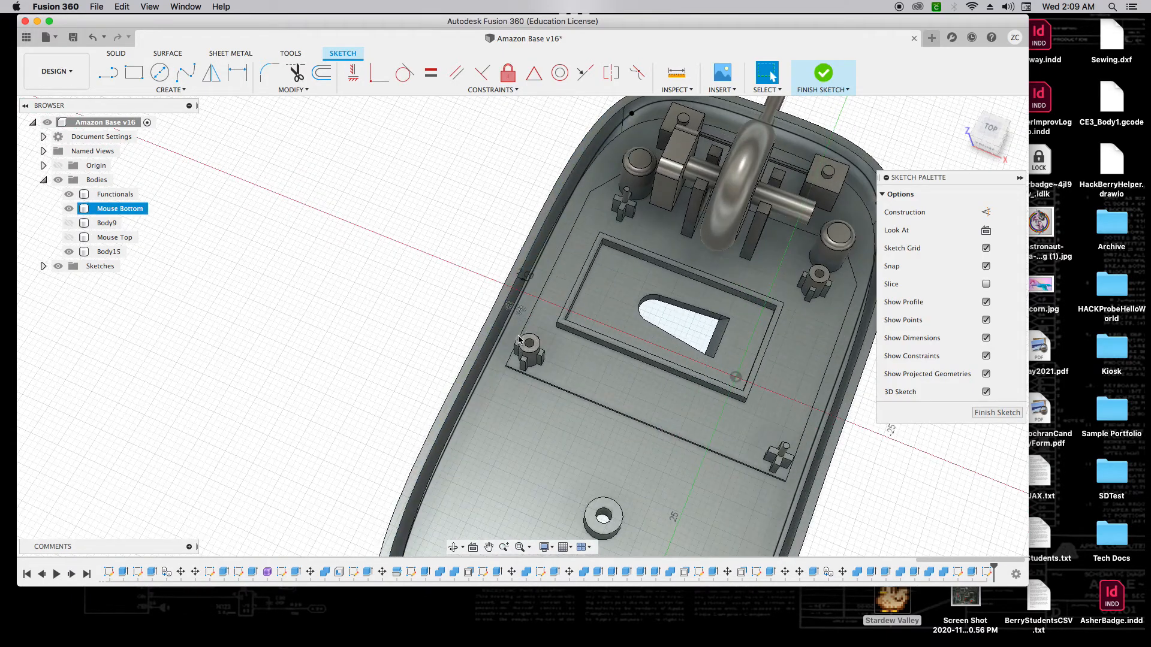
{"action": "key", "text": "e"}
{"action": "left_click", "coordinate": [508, 312]}
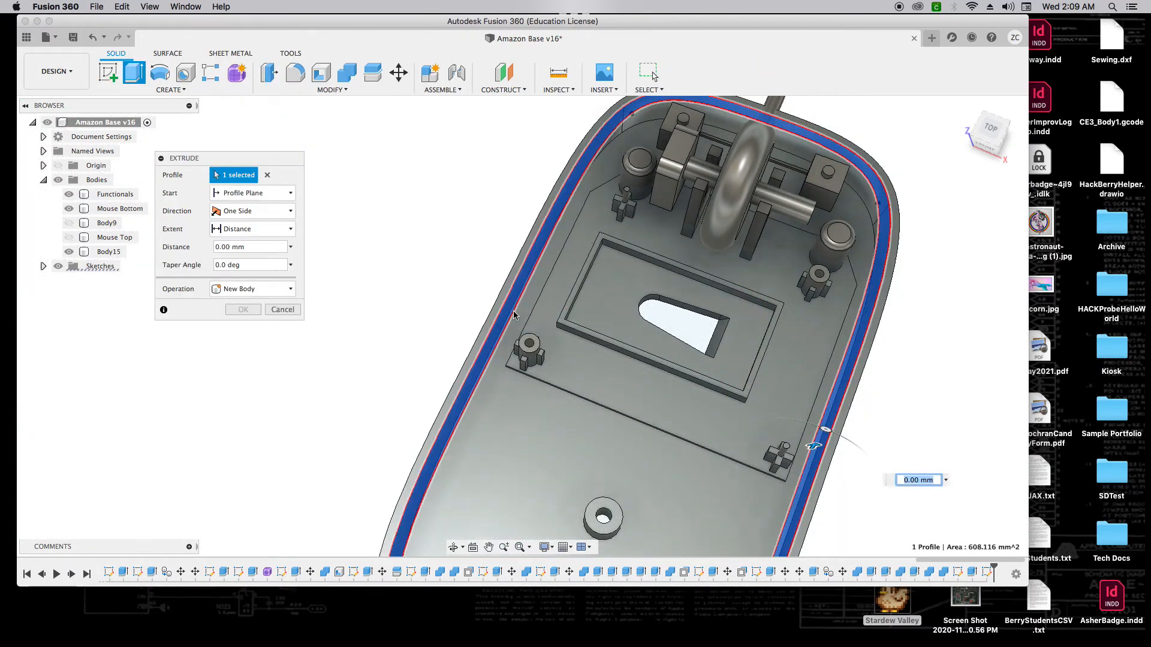
{"action": "left_click", "coordinate": [290, 211]}
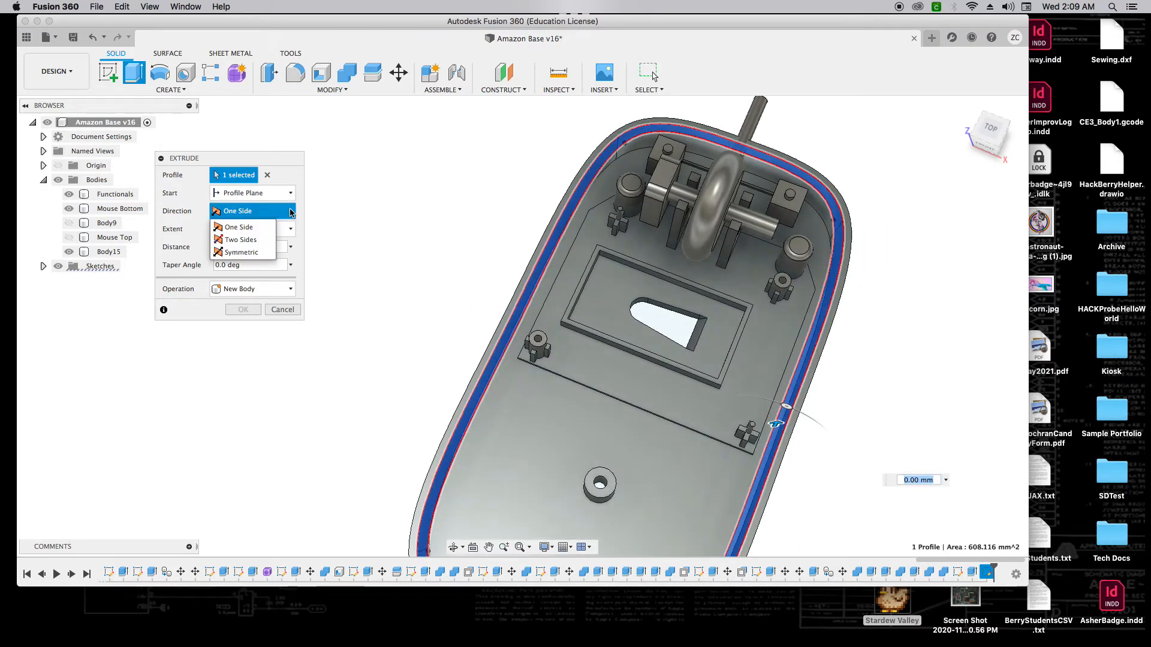
{"action": "left_click", "coordinate": [251, 255]}
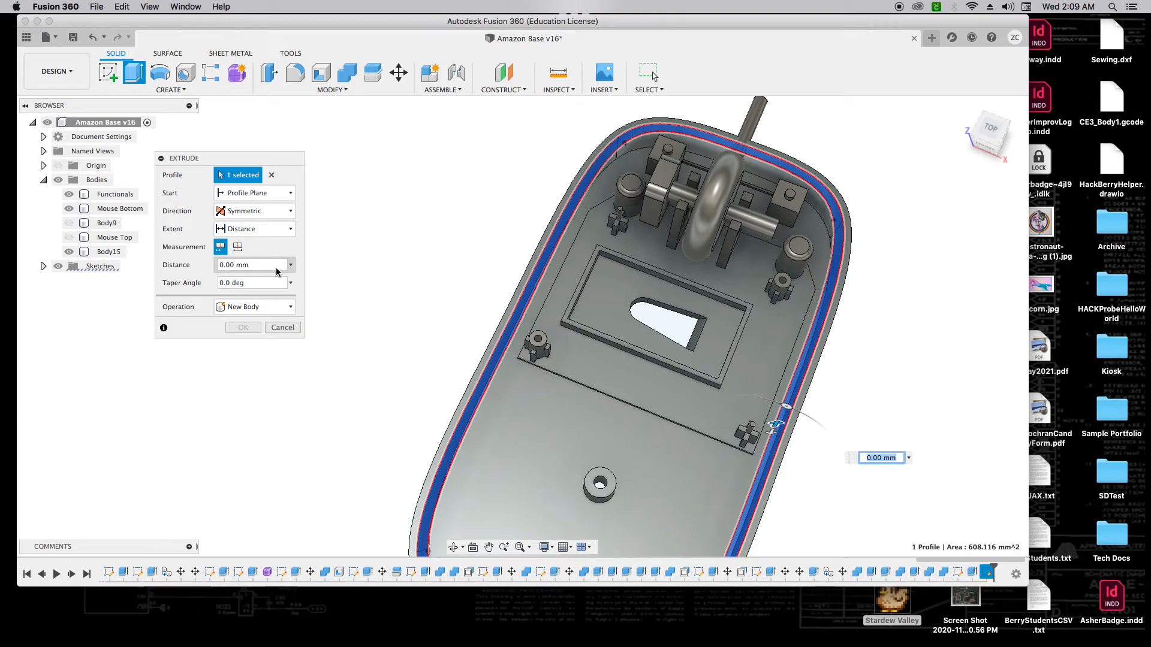
{"action": "left_click", "coordinate": [226, 265]}
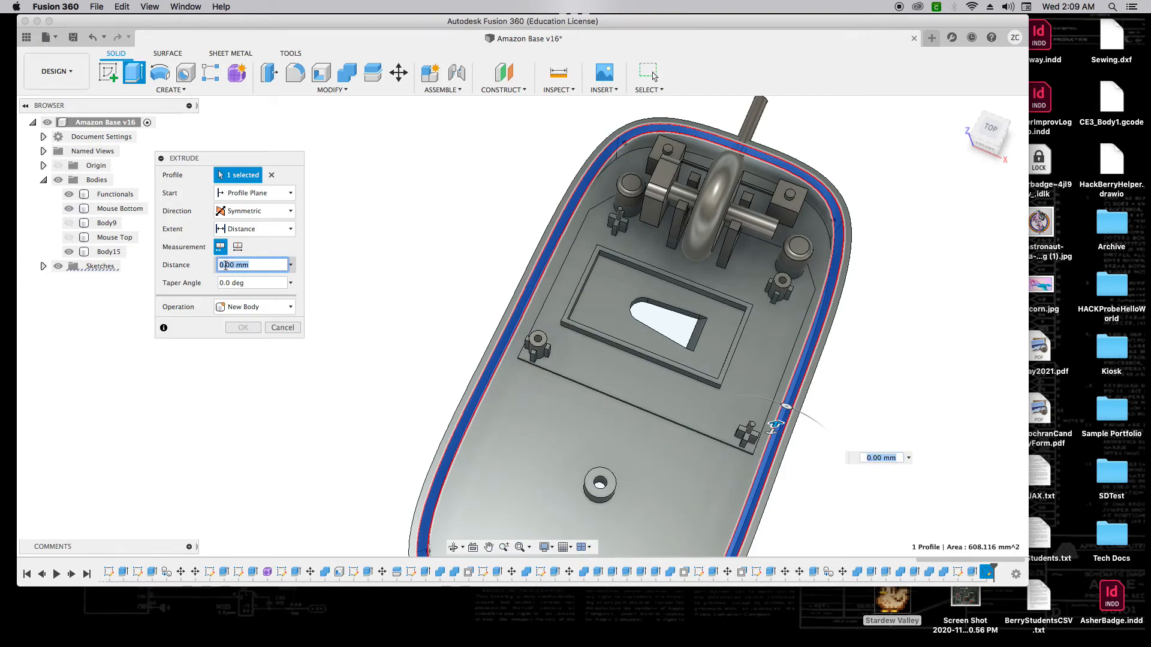
{"action": "type", "text": "2"}
{"action": "key", "text": "Return"}
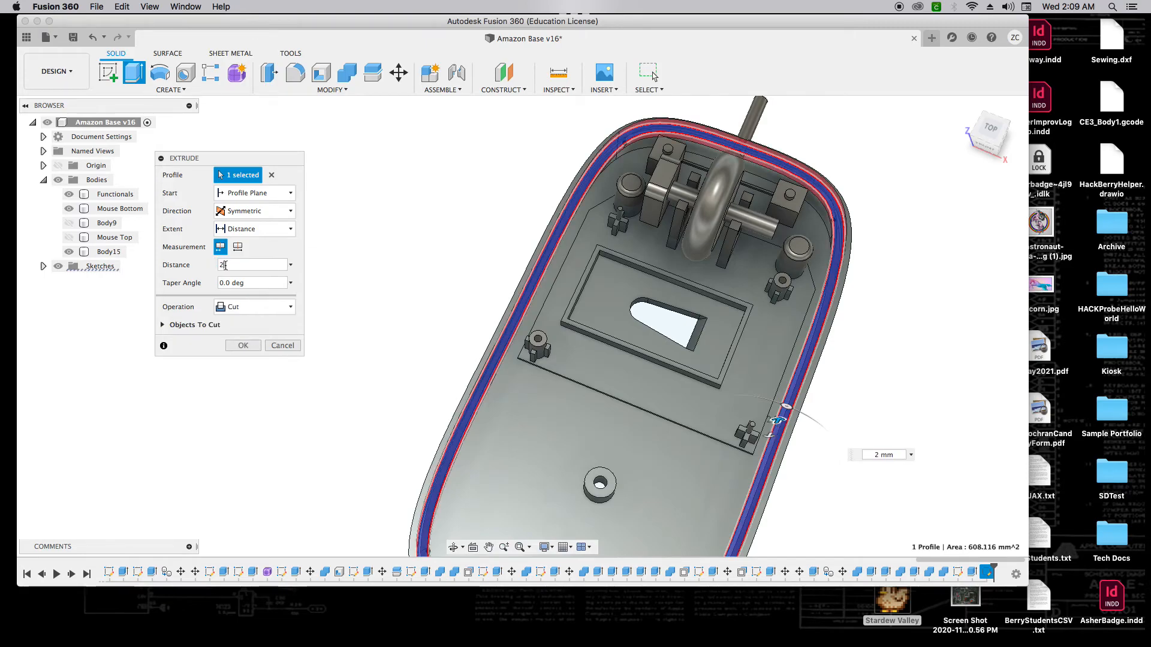
{"action": "mouse_move", "coordinate": [985, 147]}
{"action": "left_mouse_down"}
{"action": "mouse_move", "coordinate": [952, 82]}
{"action": "mouse_move", "coordinate": [954, 120]}
{"action": "mouse_move", "coordinate": [899, 92]}
{"action": "mouse_move", "coordinate": [801, 84]}
{"action": "mouse_move", "coordinate": [899, 94]}
{"action": "left_mouse_up"}
{"action": "left_click", "coordinate": [282, 307]}
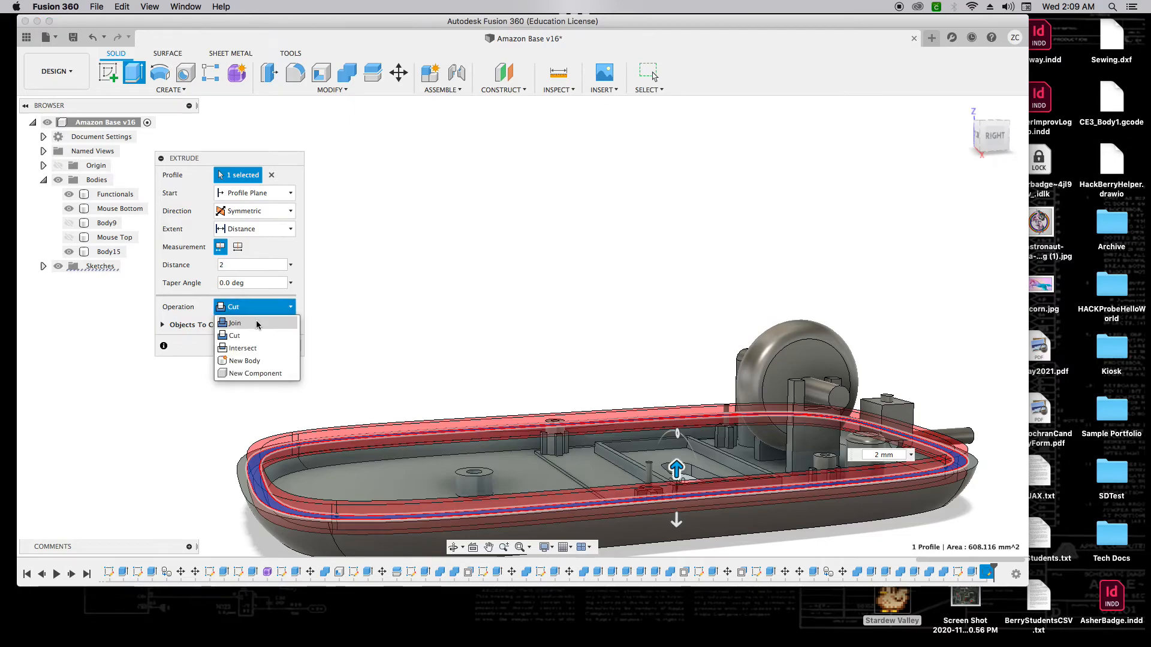
{"action": "left_click", "coordinate": [307, 327]}
{"action": "mouse_move", "coordinate": [986, 145]}
{"action": "left_mouse_down"}
{"action": "mouse_move", "coordinate": [903, 136]}
{"action": "mouse_move", "coordinate": [853, 146]}
{"action": "mouse_move", "coordinate": [981, 146]}
{"action": "left_mouse_up"}
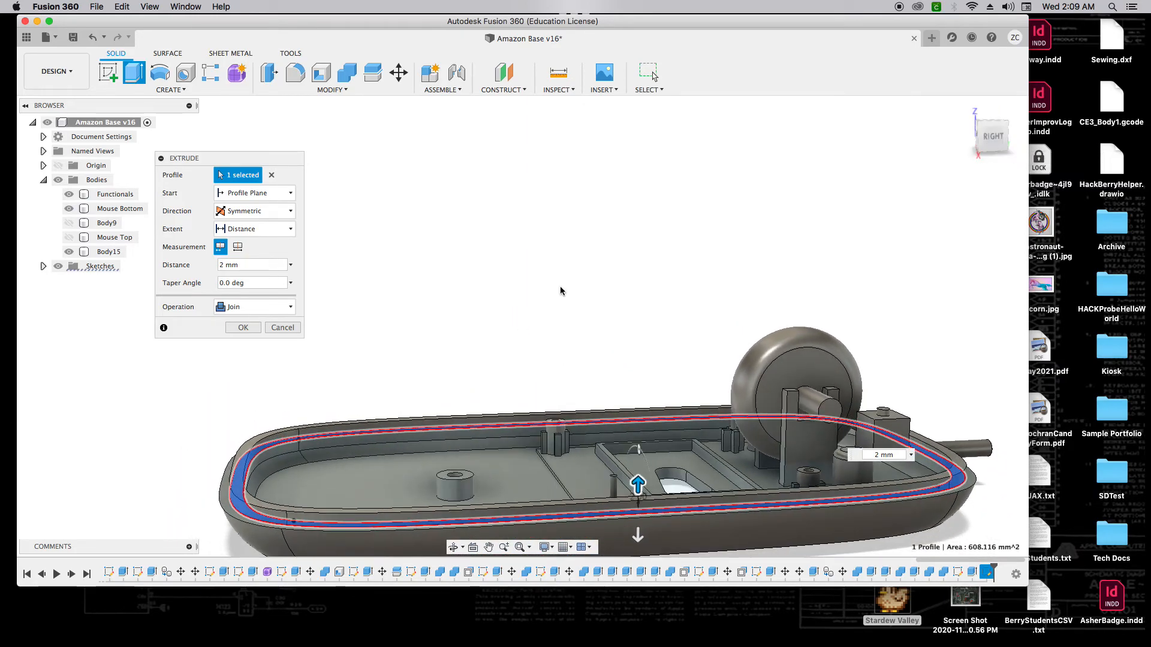
{"action": "left_click", "coordinate": [245, 328]}
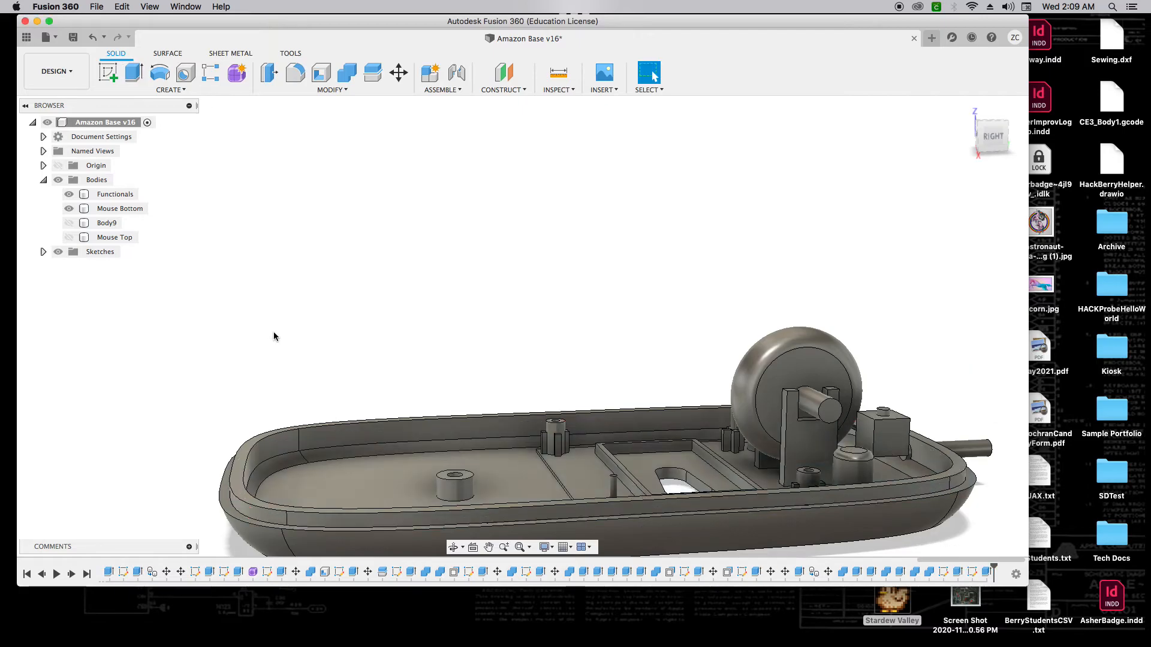
Step: Show the Mouse Top body to examine how it closes over the bottom shell, and hide it again
{"action": "mouse_move", "coordinate": [986, 135]}
{"action": "left_mouse_down"}
{"action": "mouse_move", "coordinate": [907, 142]}
{"action": "mouse_move", "coordinate": [937, 141]}
{"action": "left_mouse_up"}
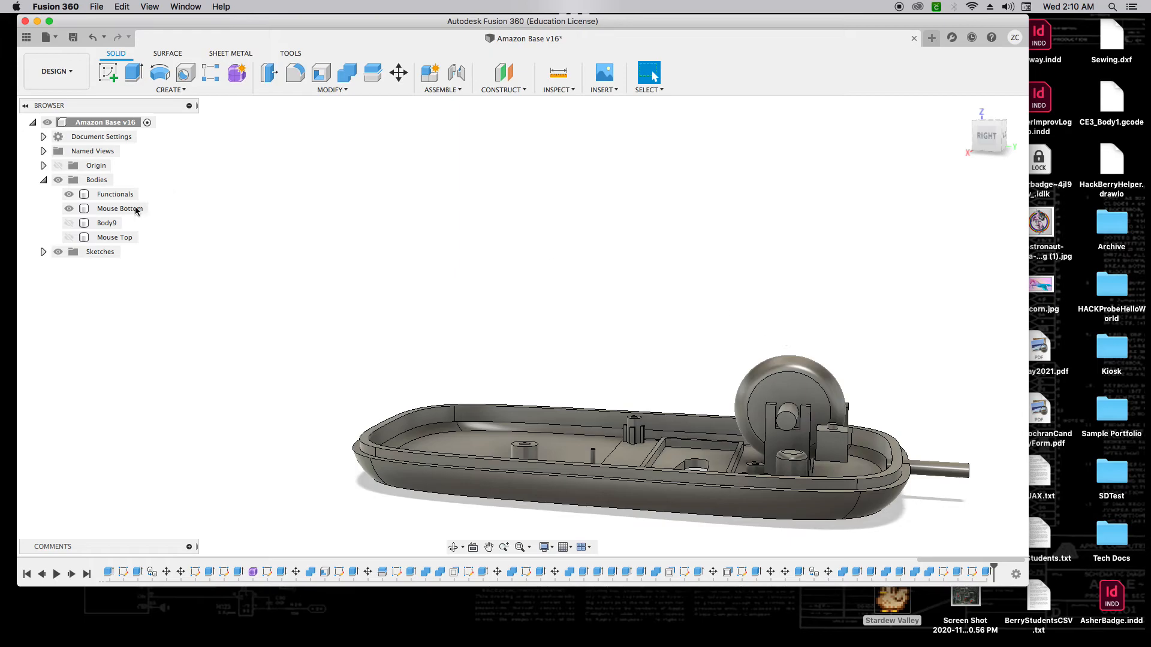
{"action": "left_click", "coordinate": [68, 237]}
{"action": "mouse_move", "coordinate": [983, 133]}
{"action": "left_mouse_down"}
{"action": "mouse_move", "coordinate": [937, 116]}
{"action": "mouse_move", "coordinate": [876, 120]}
{"action": "mouse_move", "coordinate": [973, 149]}
{"action": "mouse_move", "coordinate": [984, 140]}
{"action": "left_mouse_up"}
{"action": "left_click", "coordinate": [961, 111]}
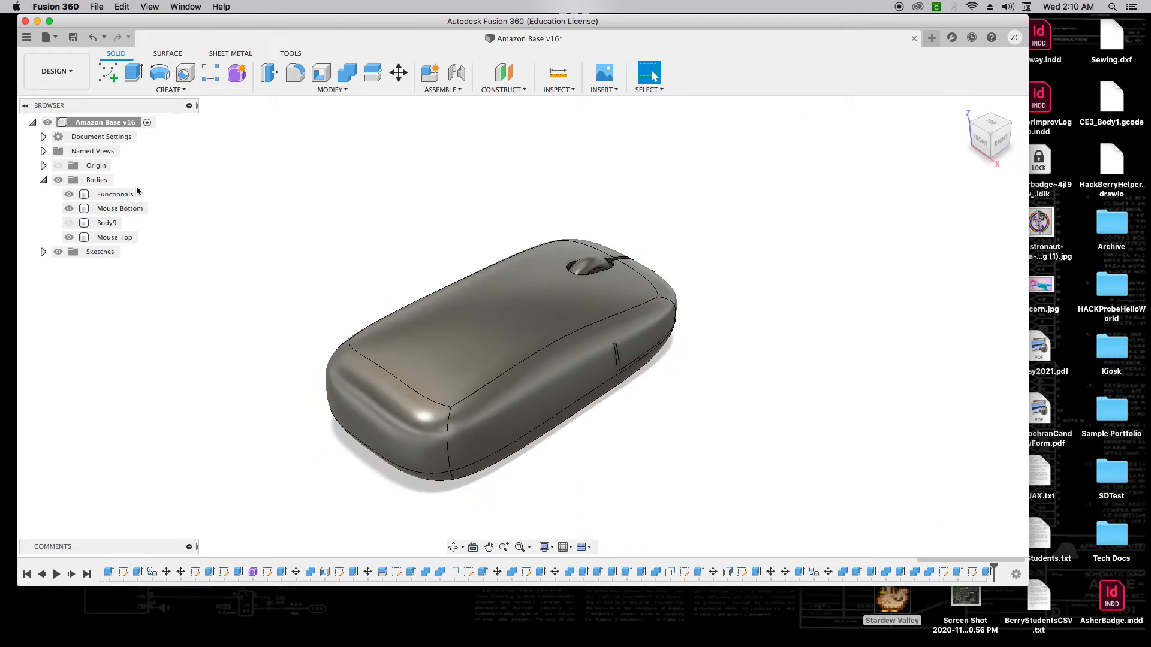
{"action": "left_click", "coordinate": [69, 237]}
Step: Fillet the outer upper edge loop of the bottom shell's raised rim lip with a 1 mm radius
{"action": "left_click", "coordinate": [120, 209]}
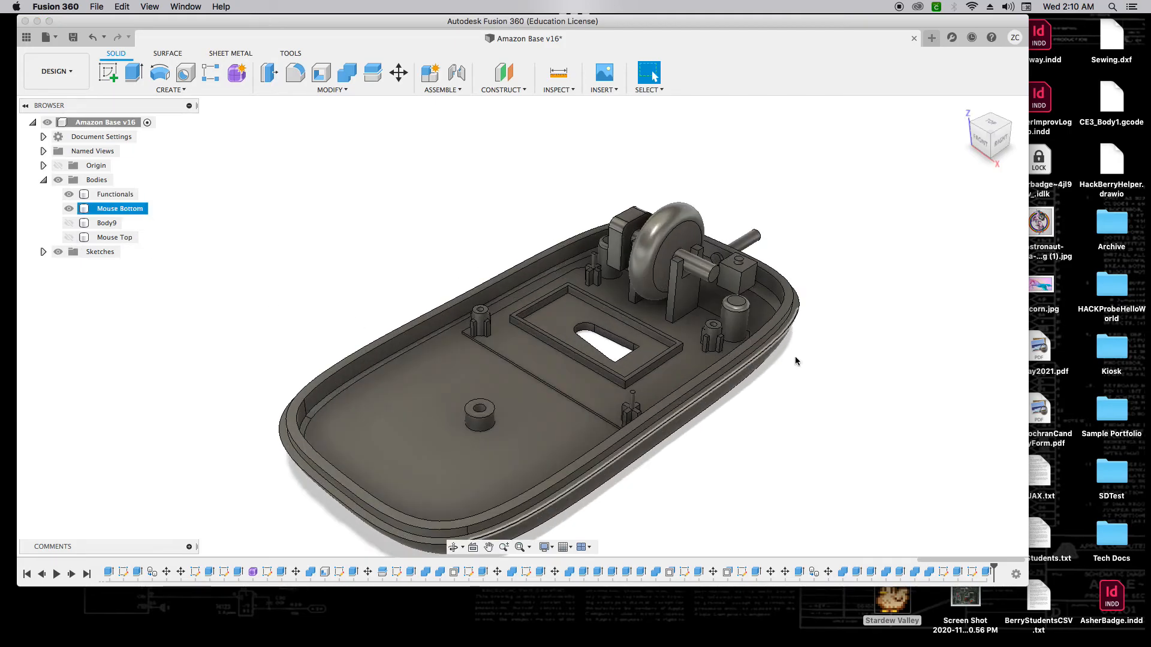
{"action": "scroll", "coordinate": [799, 363], "scroll_direction": "up", "scroll_amount": 3}
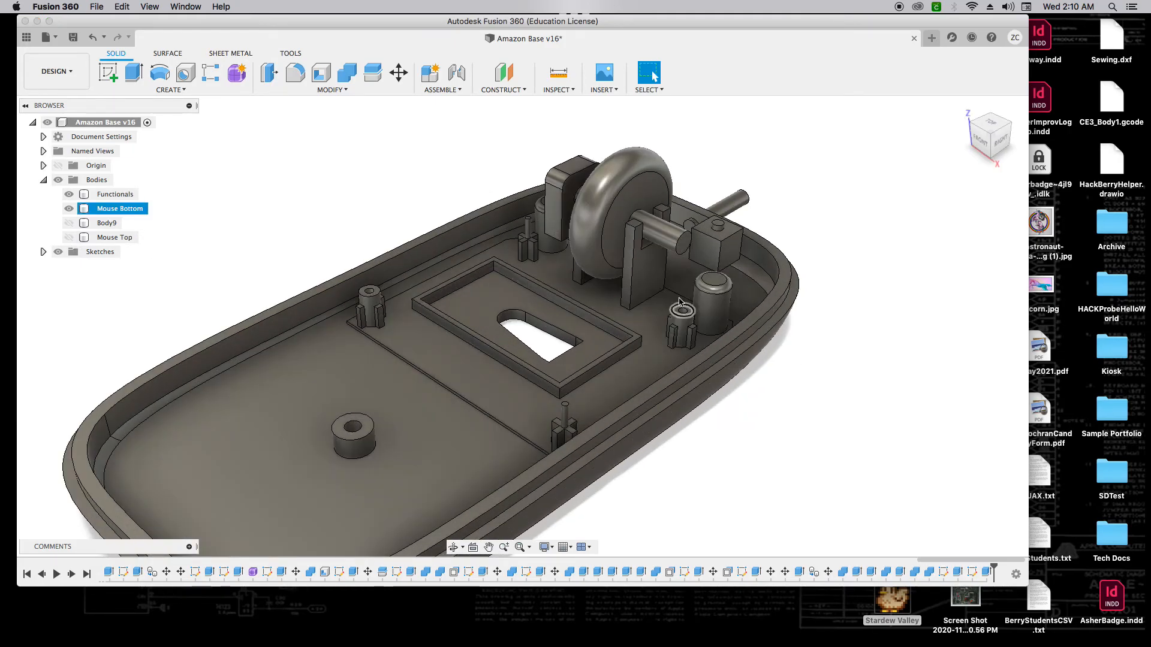
{"action": "left_click", "coordinate": [296, 73]}
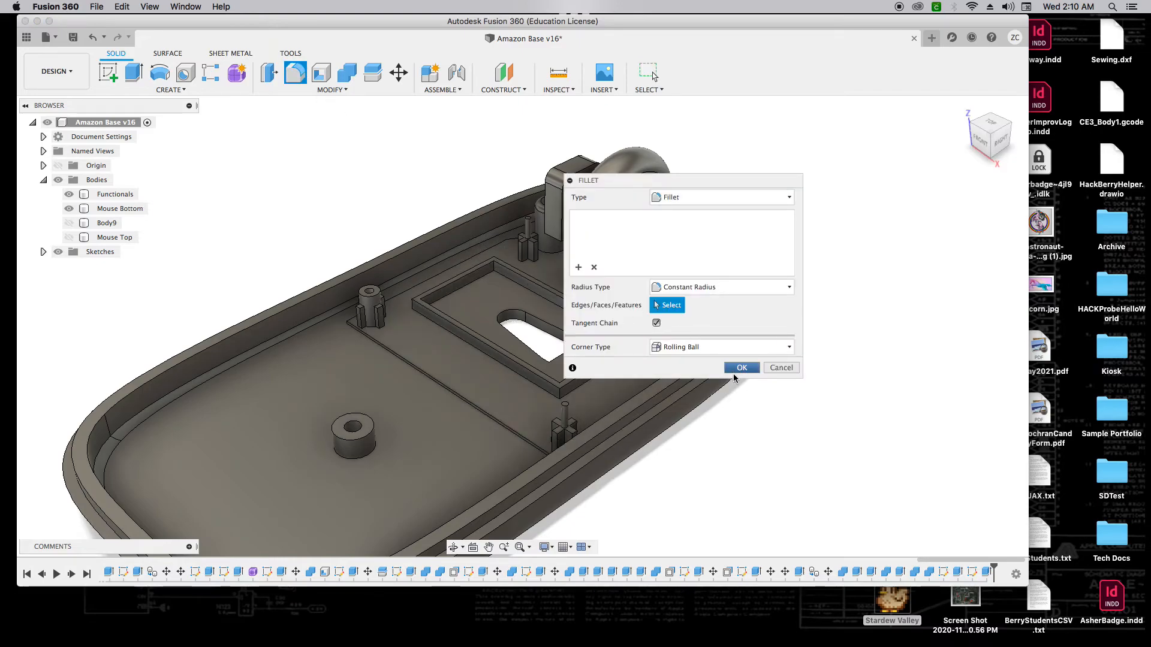
{"action": "left_click_drag", "start_coordinate": [721, 180], "coordinate": [964, 130]}
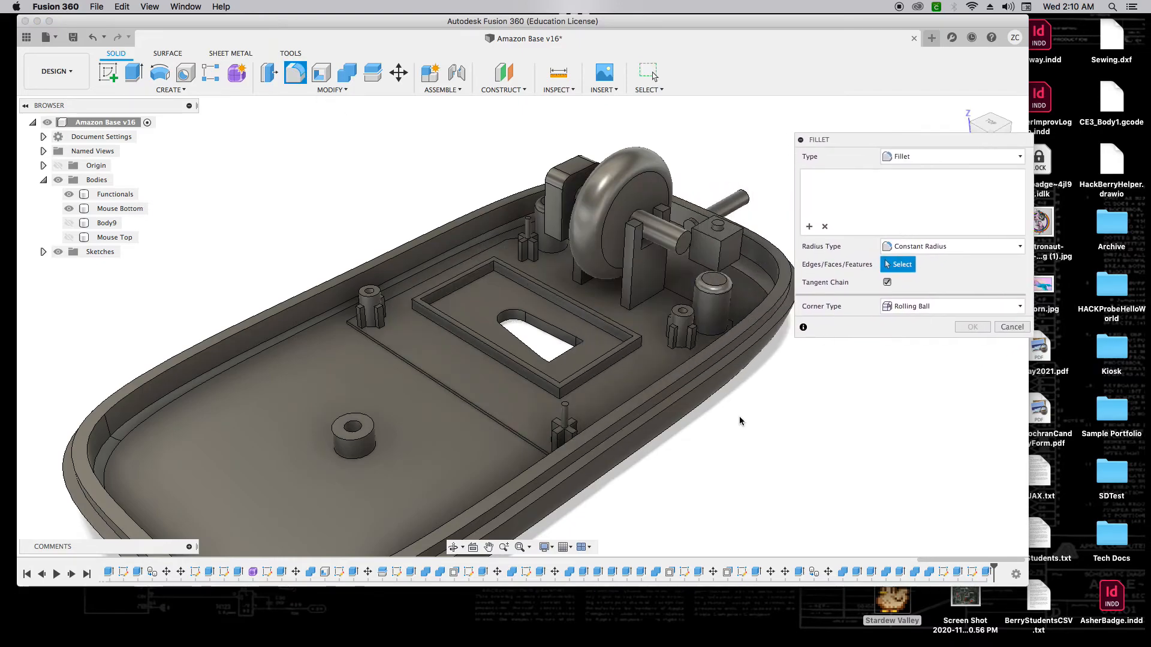
{"action": "left_click", "coordinate": [713, 360]}
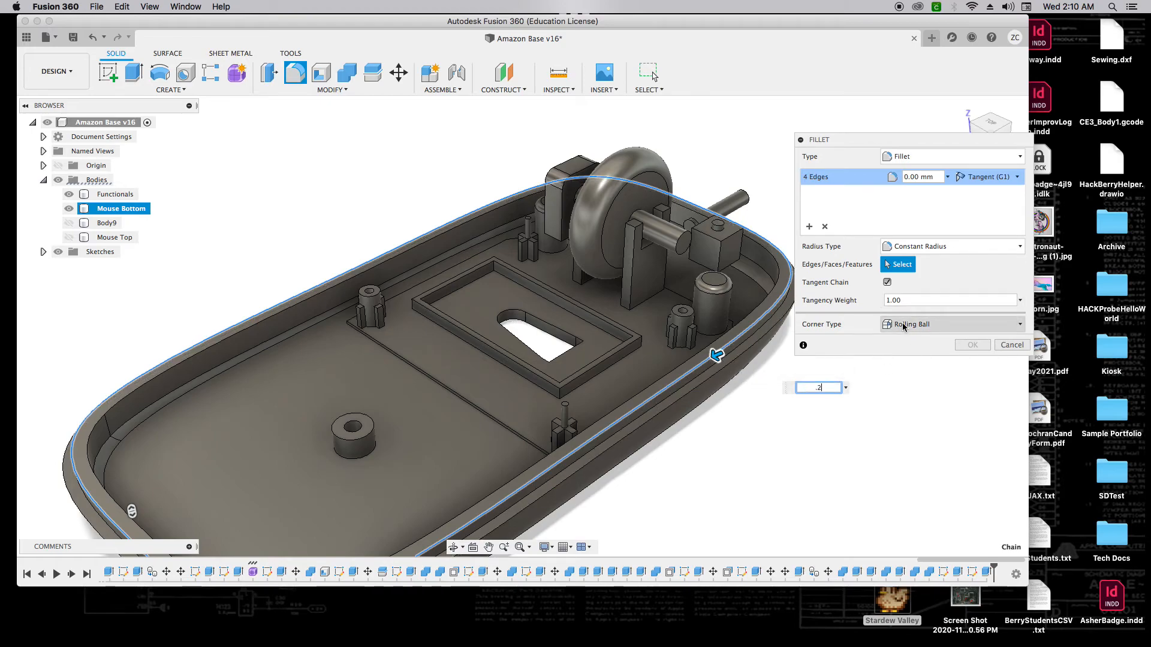
{"action": "key", "text": "Return"}
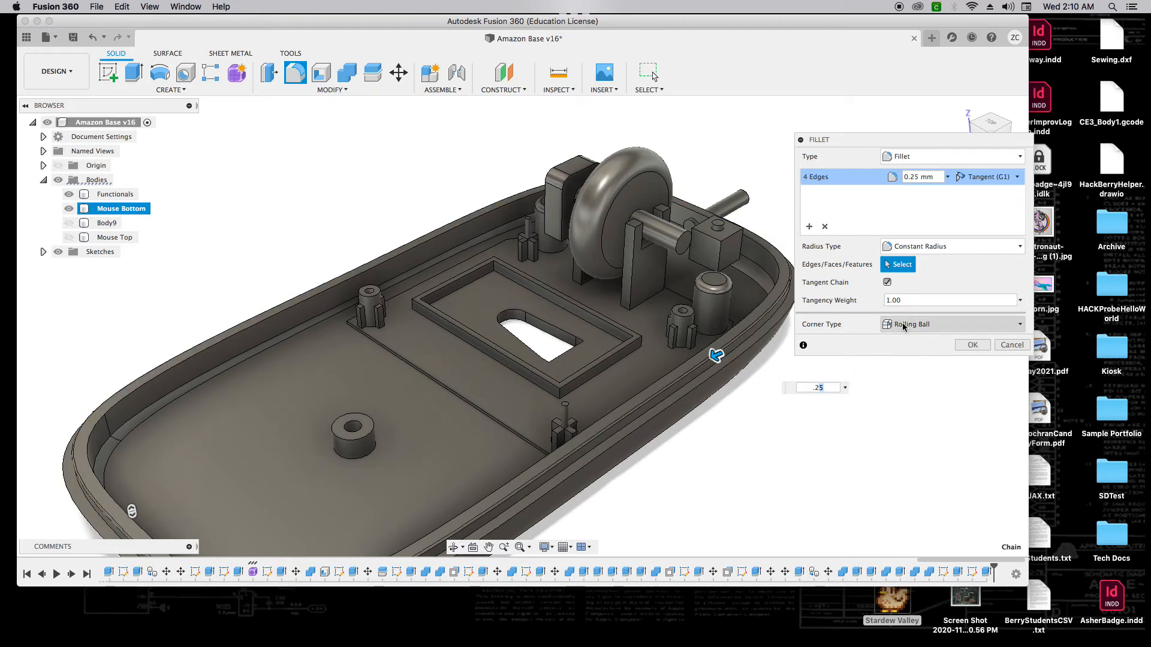
{"action": "key", "text": "Return"}
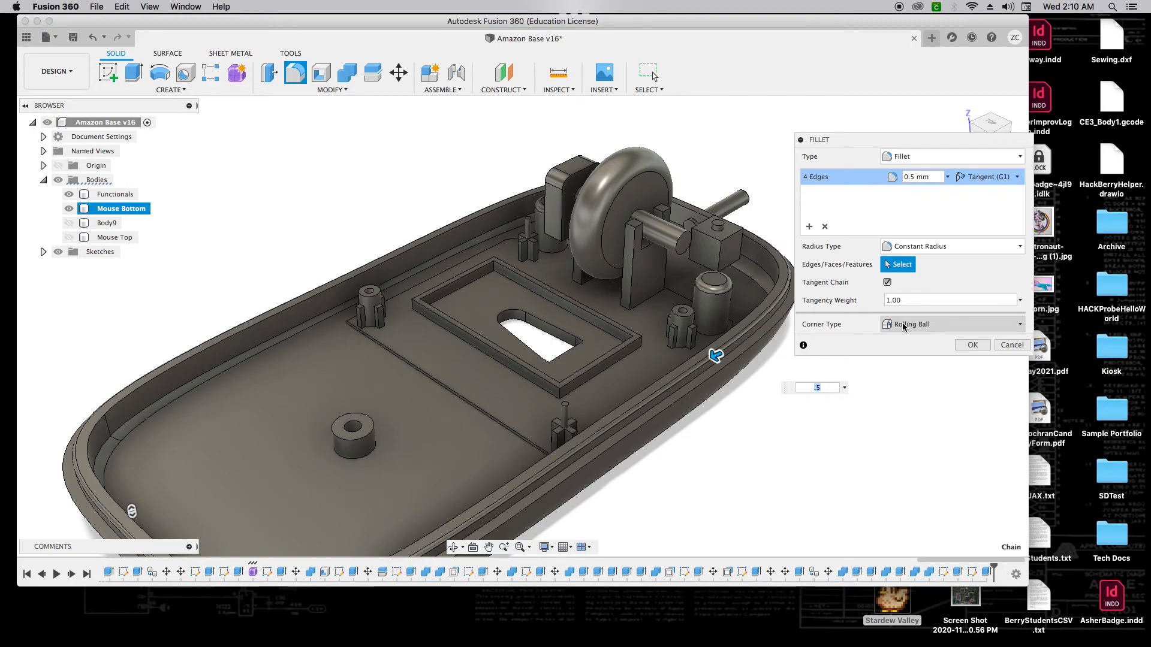
{"action": "key", "text": "Return"}
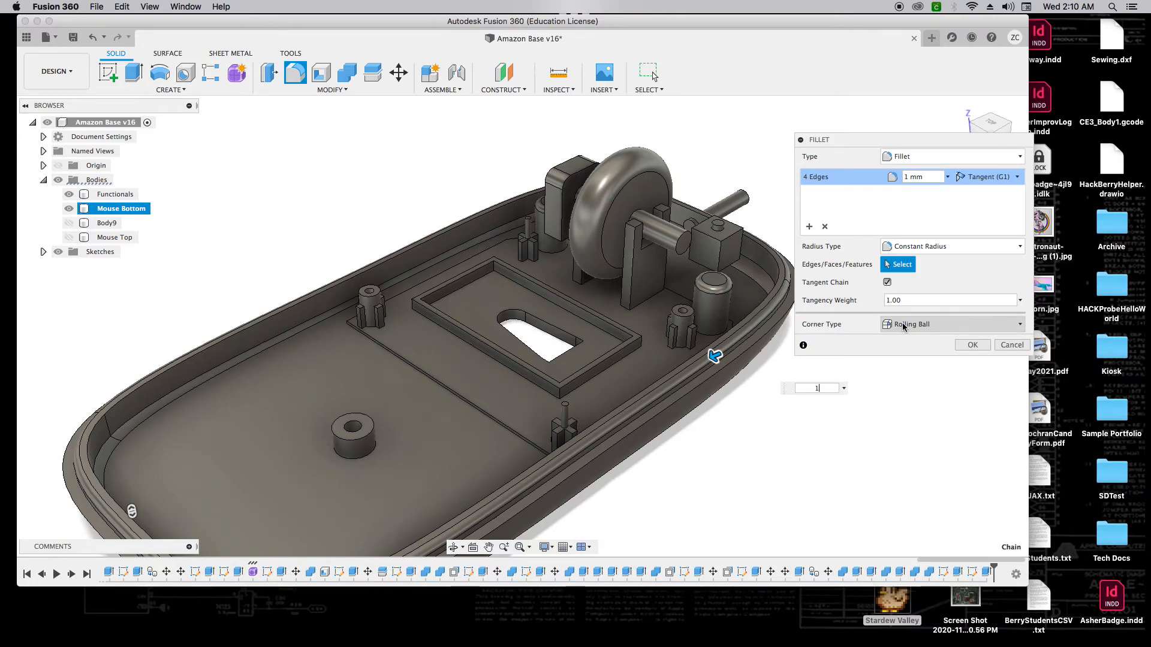
{"action": "left_click", "coordinate": [971, 347]}
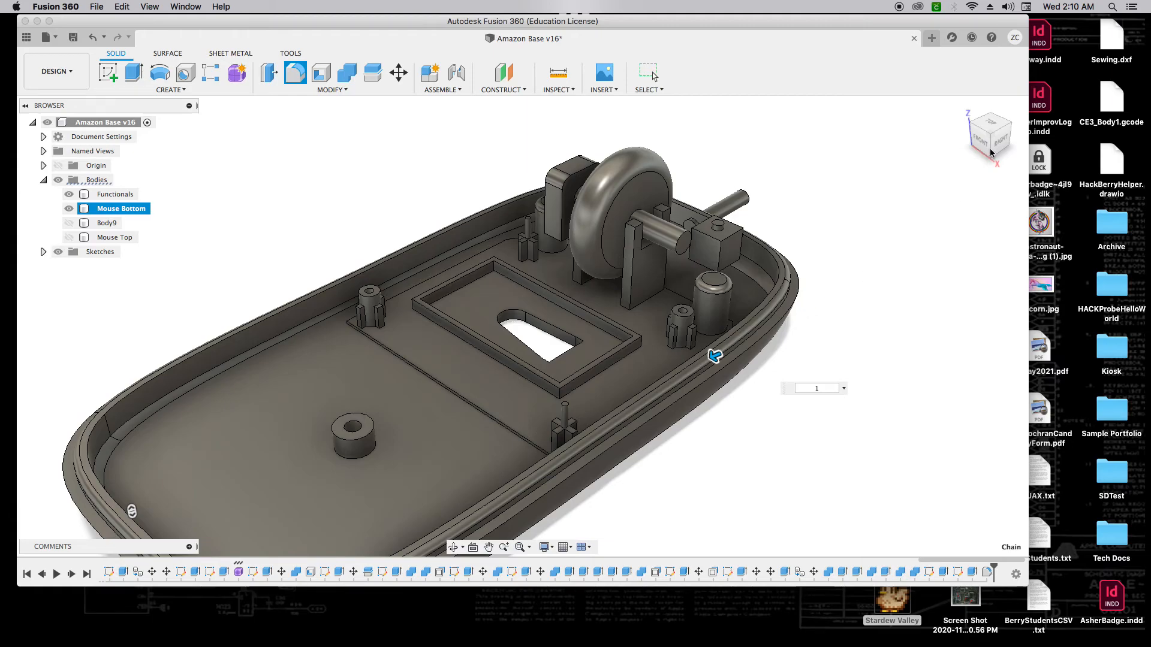
Step: Fillet the inner upper edge loop of the bottom shell's raised rim lip with a 0.75 mm radius
{"action": "mouse_move", "coordinate": [990, 155]}
{"action": "middle_mouse_down", "text": "shift"}
{"action": "mouse_move", "coordinate": [1026, 120]}
{"action": "mouse_move", "coordinate": [1065, 124]}
{"action": "middle_mouse_up", "text": "shift"}
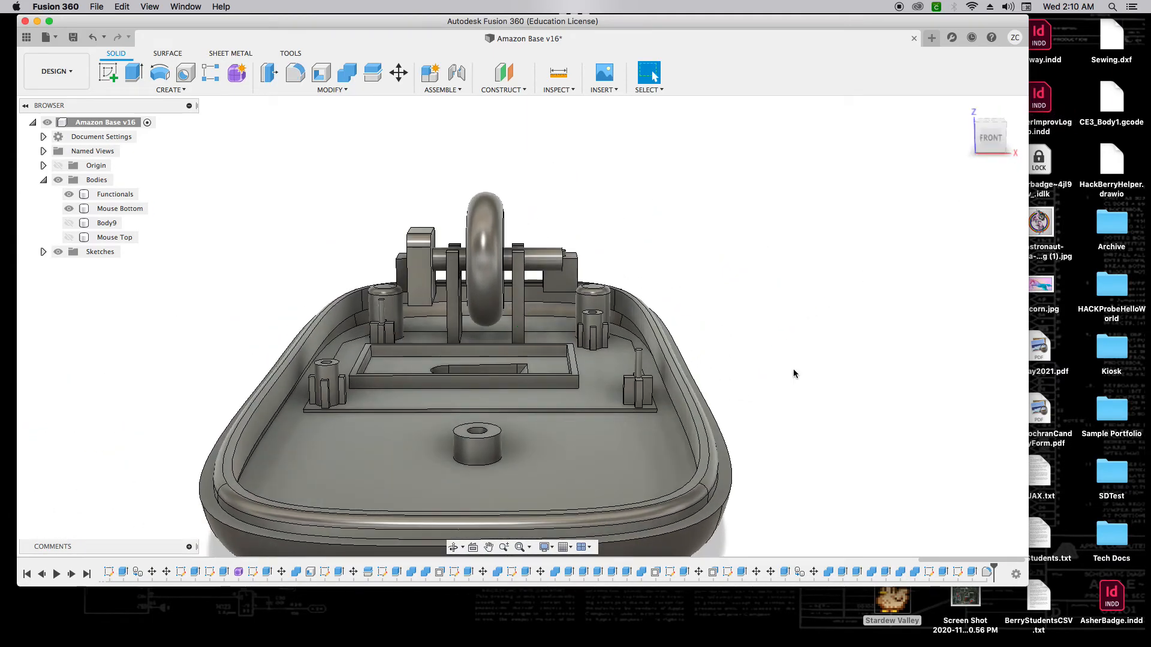
{"action": "scroll", "coordinate": [793, 369], "scroll_direction": "up", "scroll_amount": 2}
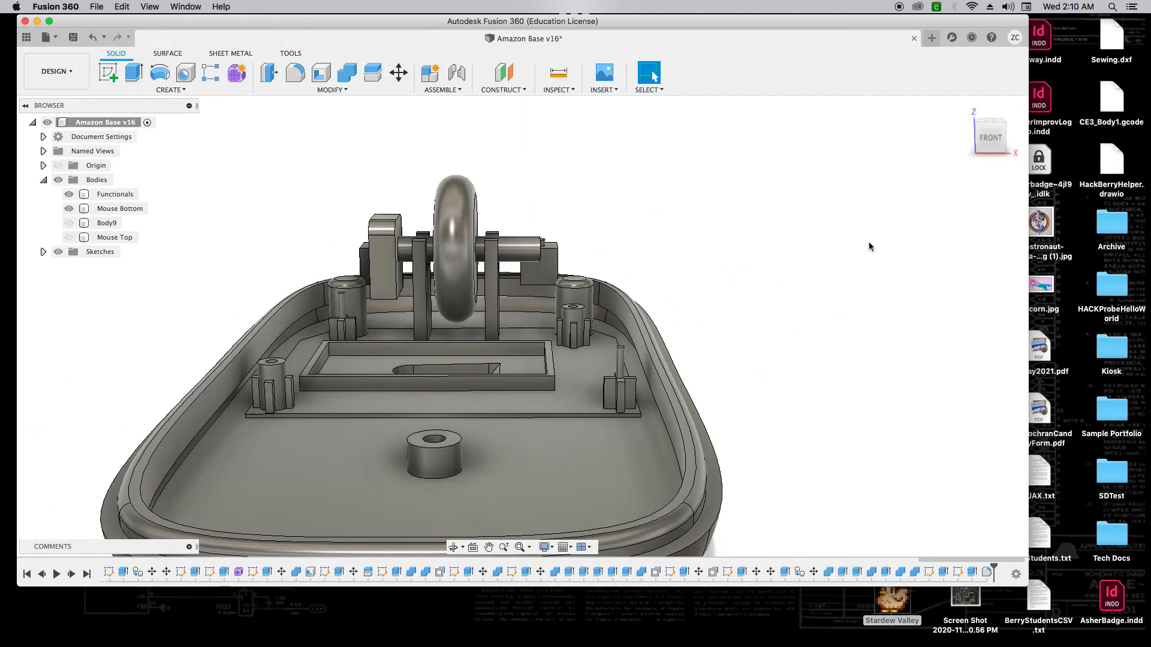
{"action": "left_click", "coordinate": [1007, 150]}
{"action": "scroll", "coordinate": [617, 160], "scroll_direction": "up", "scroll_amount": 3}
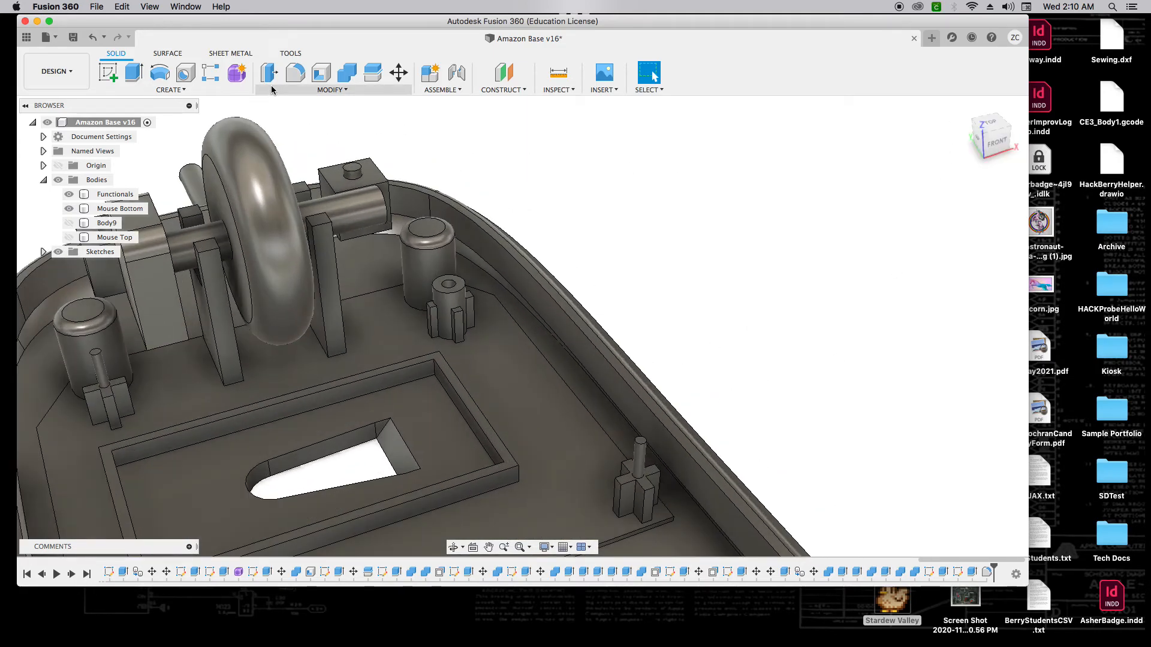
{"action": "left_click", "coordinate": [295, 73]}
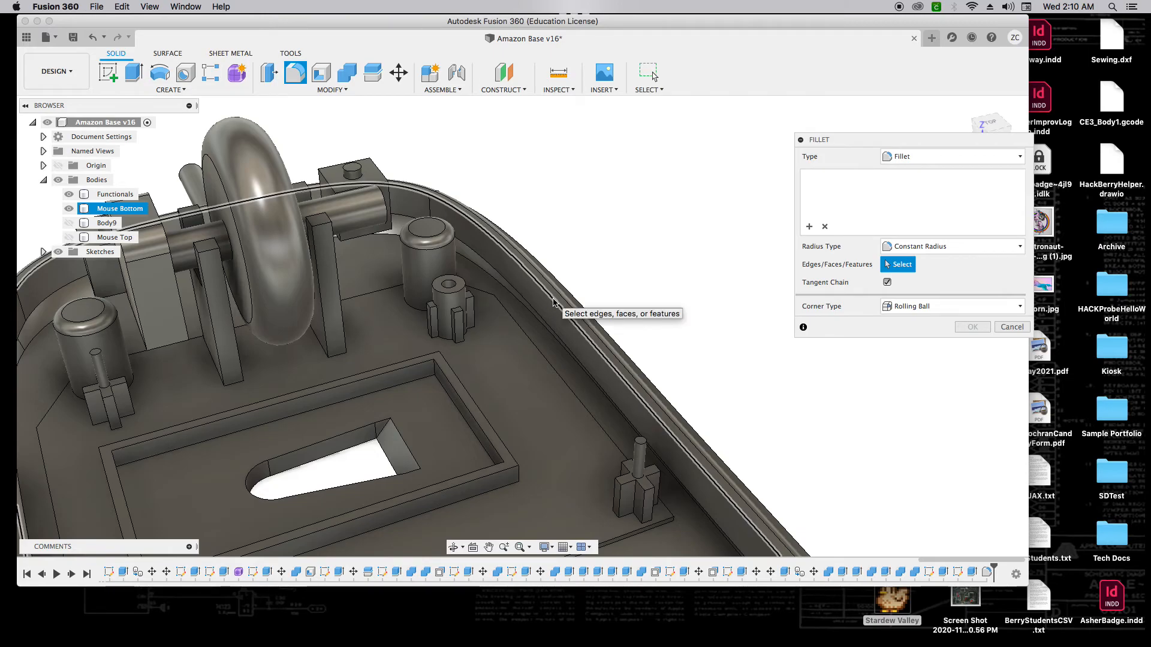
{"action": "scroll", "coordinate": [553, 301], "scroll_direction": "down", "scroll_amount": 5}
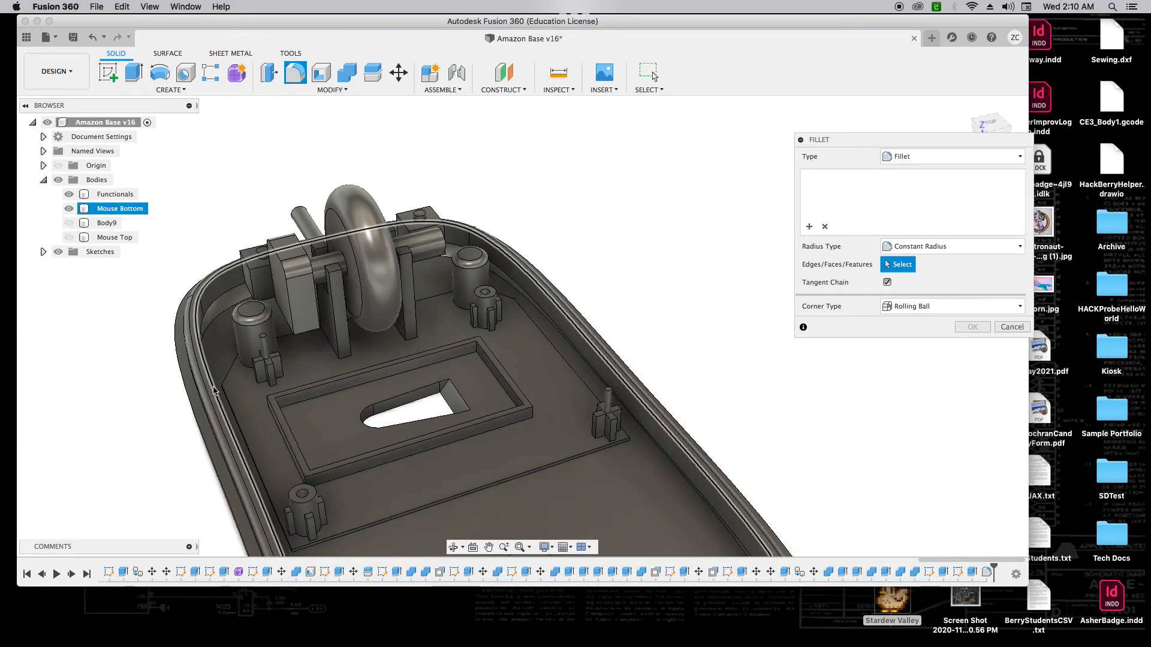
{"action": "scroll", "coordinate": [207, 306], "scroll_direction": "up", "scroll_amount": 5}
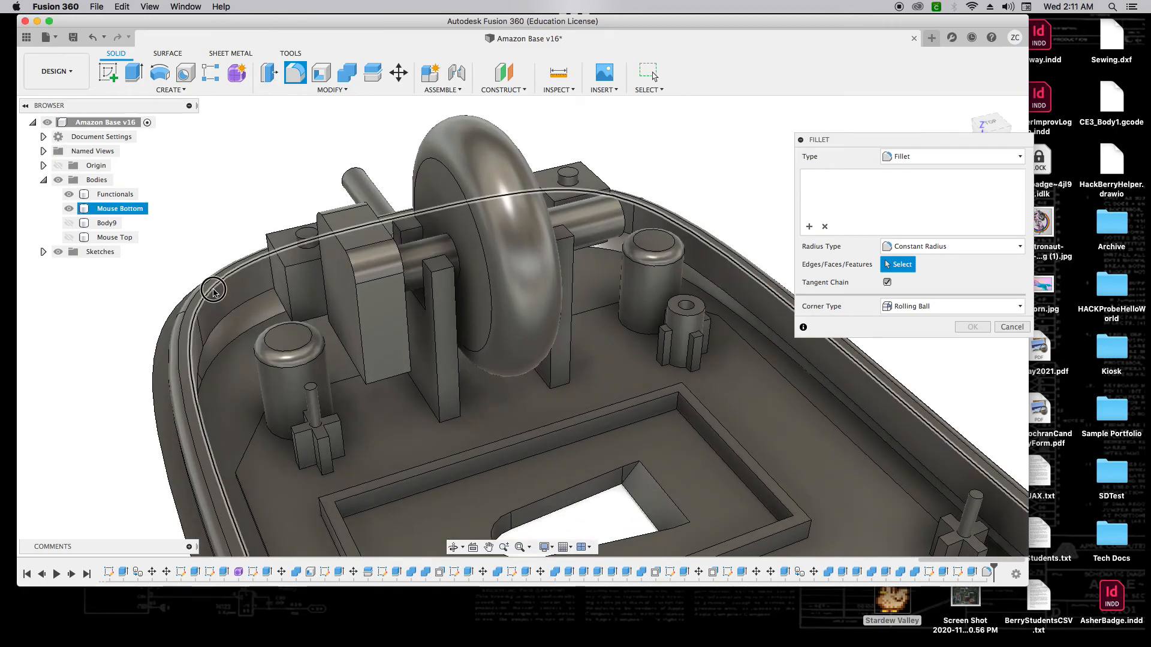
{"action": "left_click", "coordinate": [216, 289]}
{"action": "type", "text": "1"}
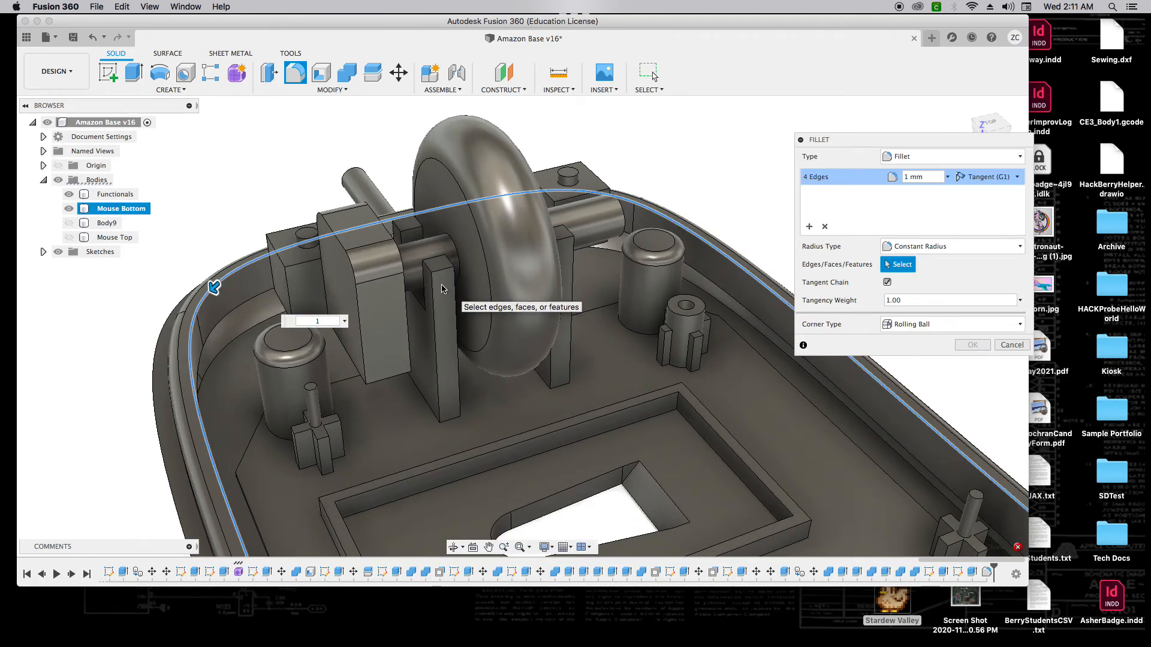
{"action": "scroll", "coordinate": [419, 335], "scroll_direction": "down", "scroll_amount": 3}
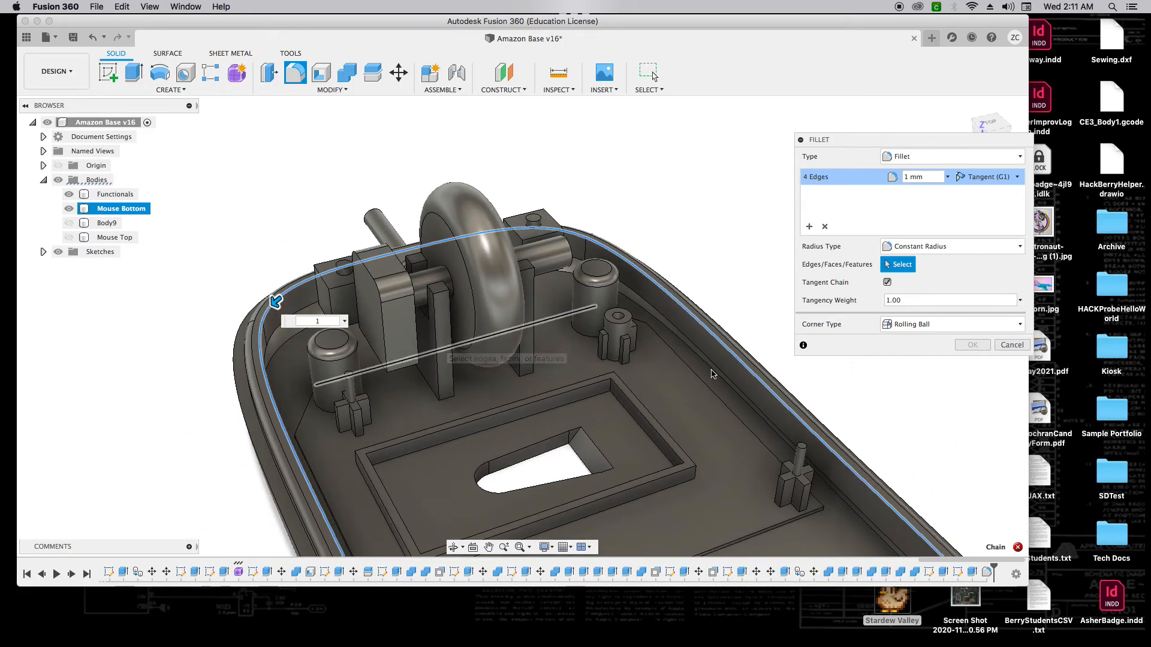
{"action": "scroll", "coordinate": [719, 359], "scroll_direction": "down", "scroll_amount": 2}
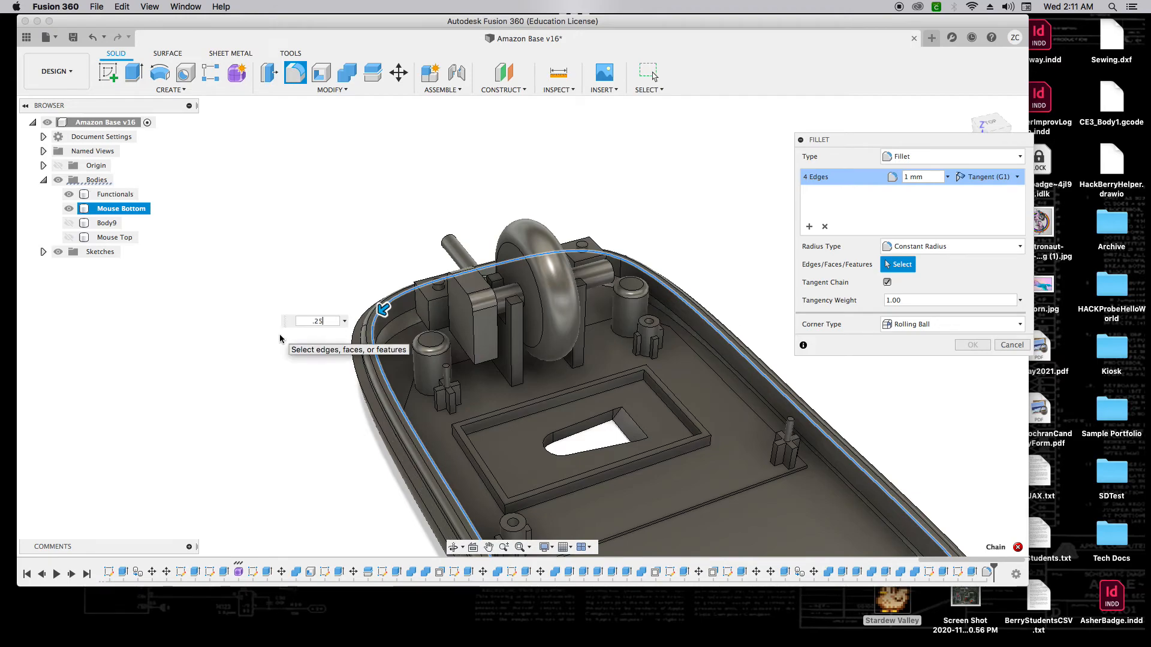
{"action": "key", "text": "Return"}
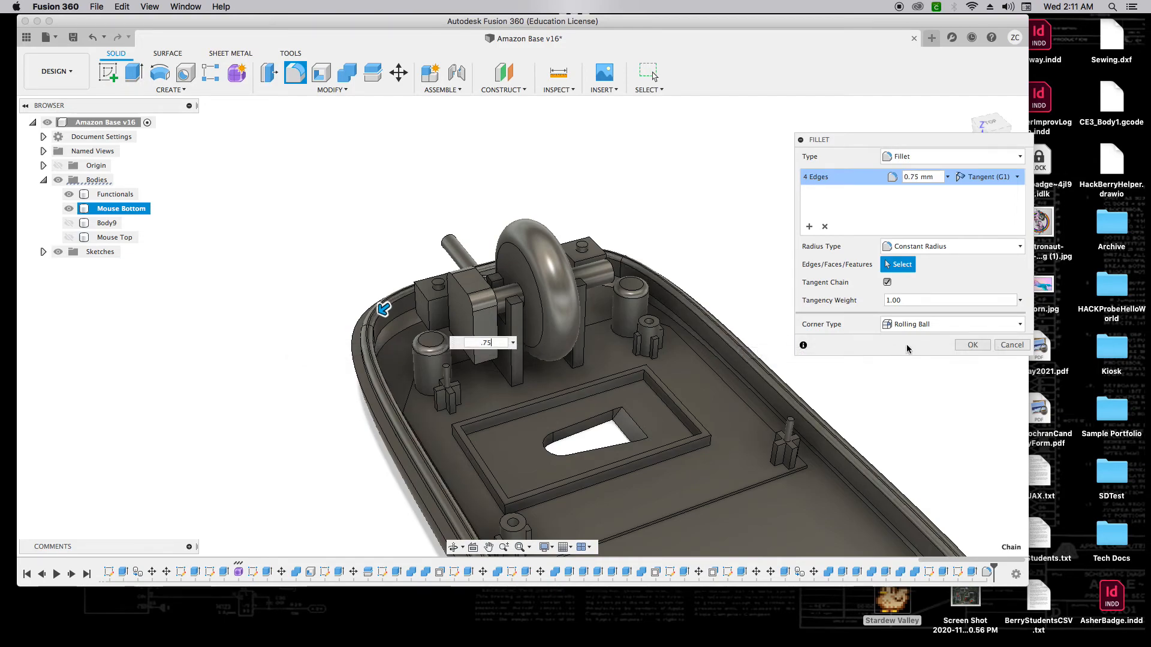
{"action": "left_click", "coordinate": [971, 346]}
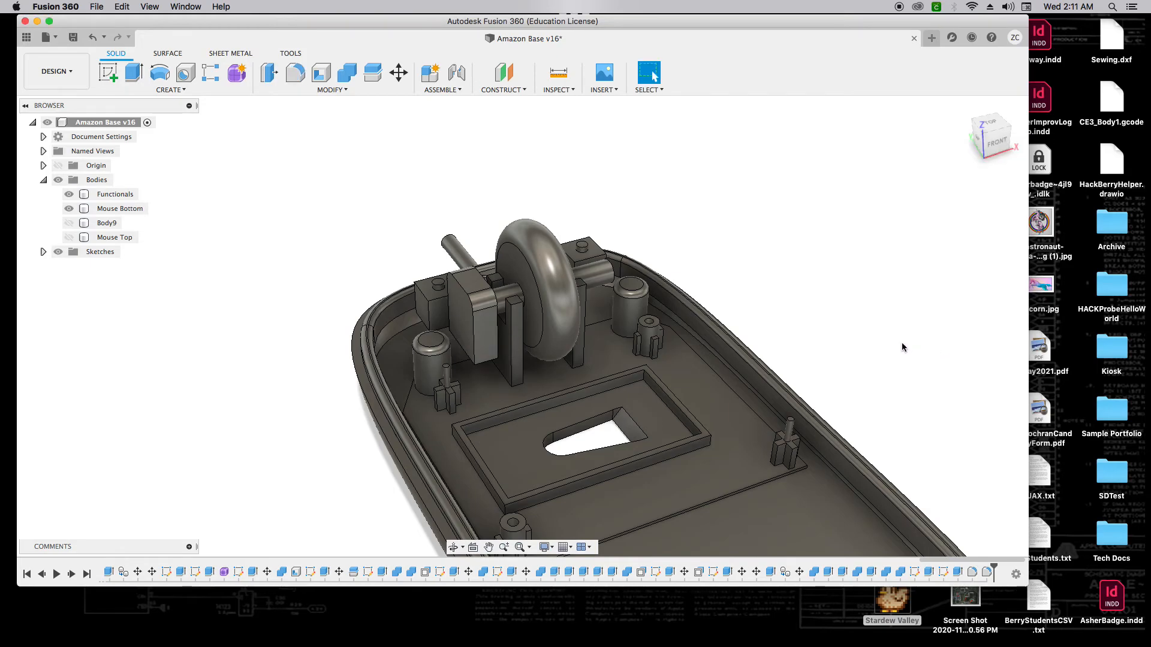
{"action": "left_click", "coordinate": [994, 145]}
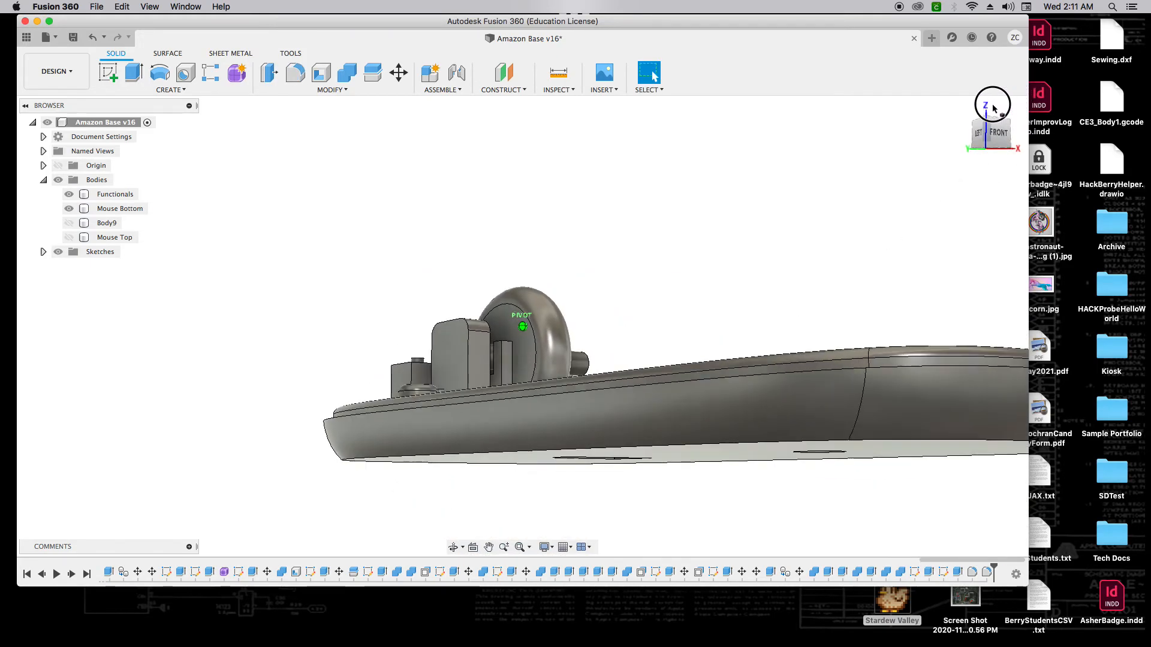
{"action": "mouse_move", "coordinate": [921, 113]}
{"action": "middle_mouse_down", "text": "shift"}
{"action": "mouse_move", "coordinate": [935, 108]}
{"action": "mouse_move", "coordinate": [872, 176]}
{"action": "mouse_move", "coordinate": [713, 120]}
{"action": "middle_mouse_up", "text": "shift"}
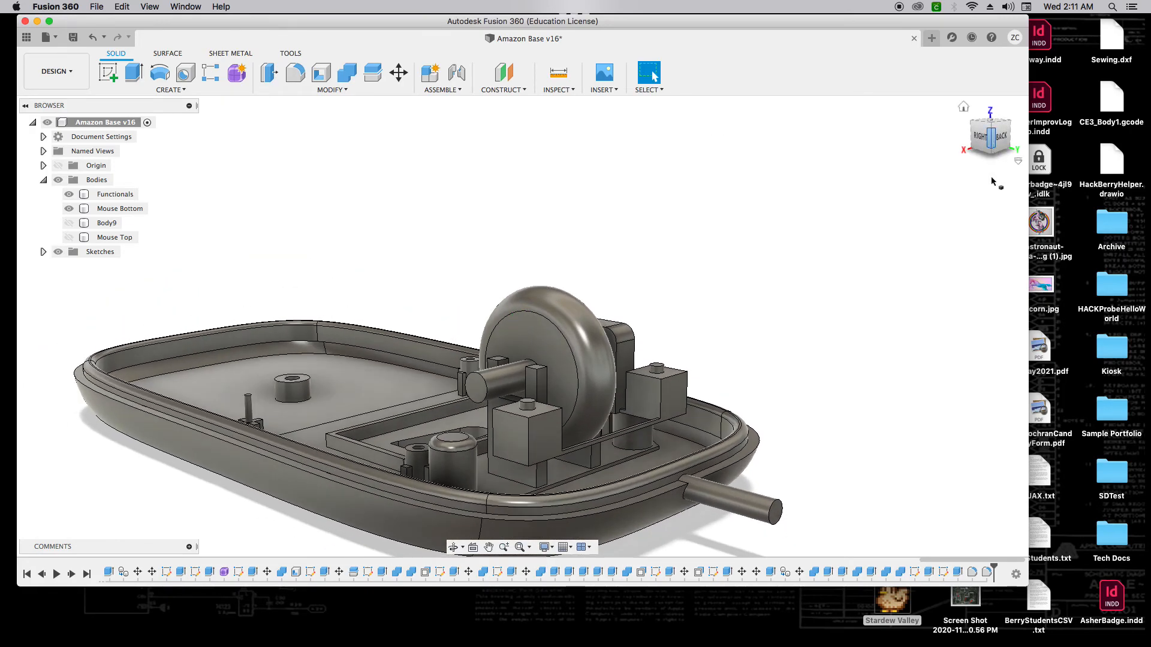
{"action": "left_click_drag", "start_coordinate": [988, 135], "coordinate": [1007, 144]}
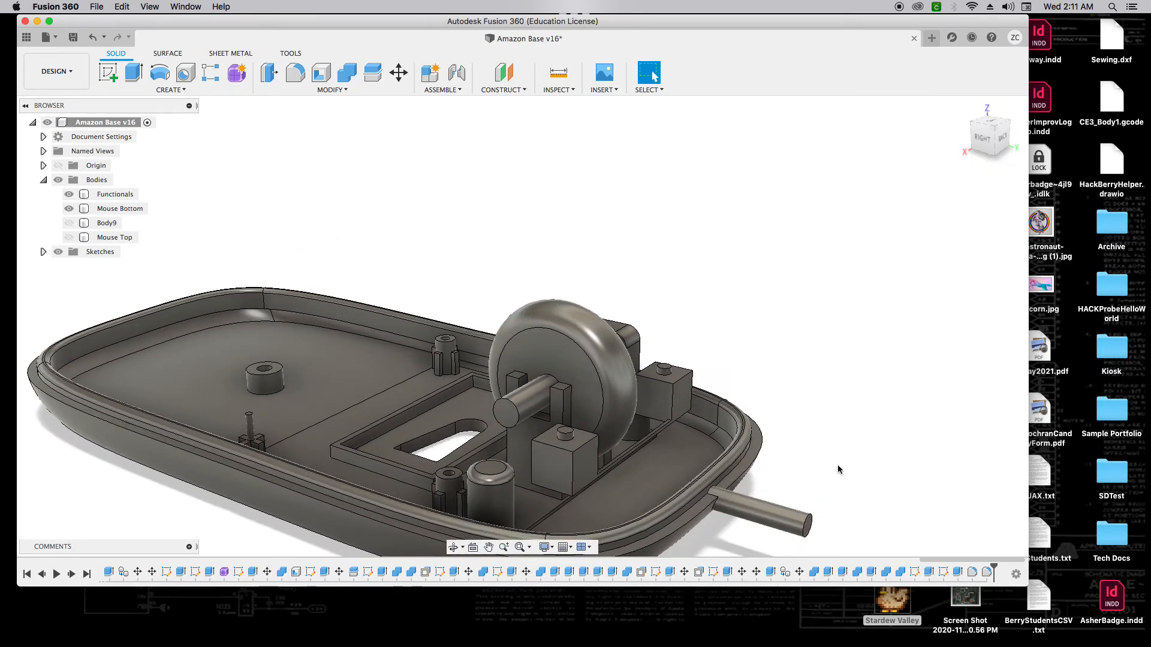
{"action": "mouse_move", "coordinate": [996, 146]}
{"action": "left_mouse_down"}
{"action": "mouse_move", "coordinate": [937, 127]}
{"action": "mouse_move", "coordinate": [911, 139]}
{"action": "left_mouse_up"}
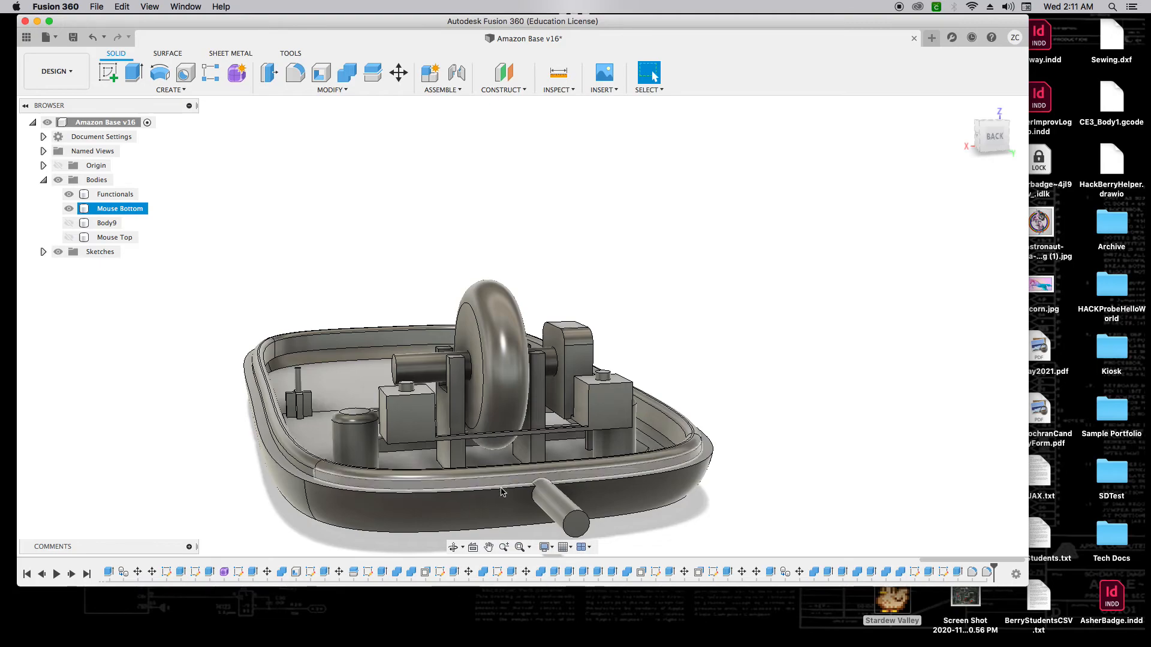
{"action": "left_click_drag", "start_coordinate": [990, 135], "coordinate": [994, 139]}
{"action": "left_click", "coordinate": [594, 487]}
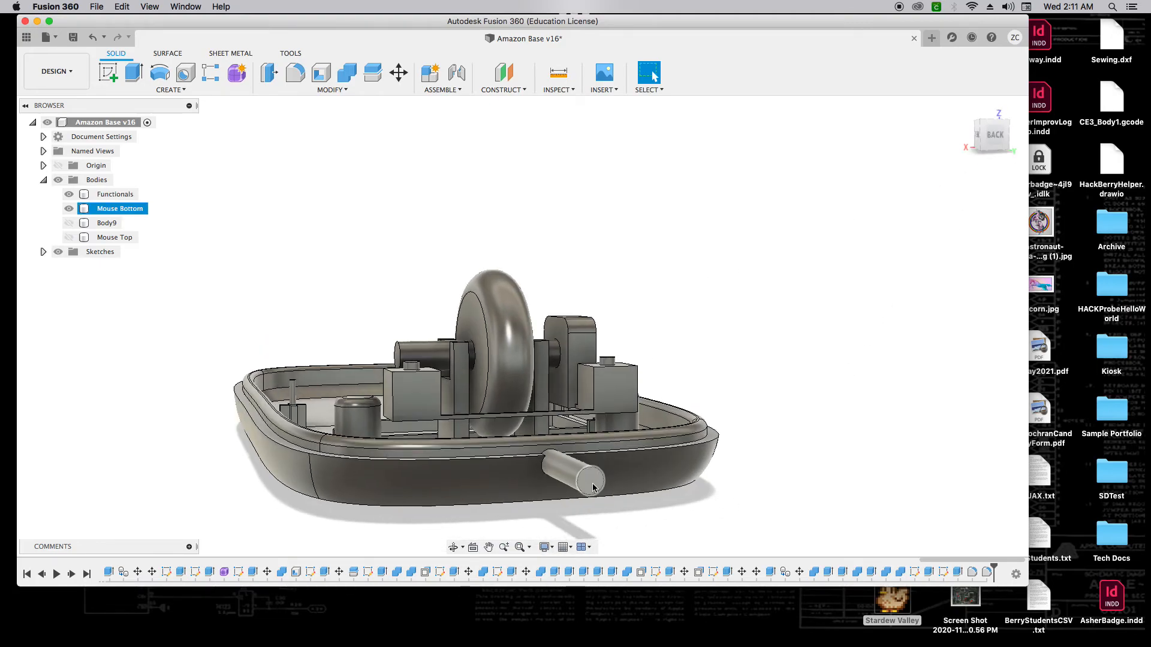
{"action": "left_click", "coordinate": [588, 480]}
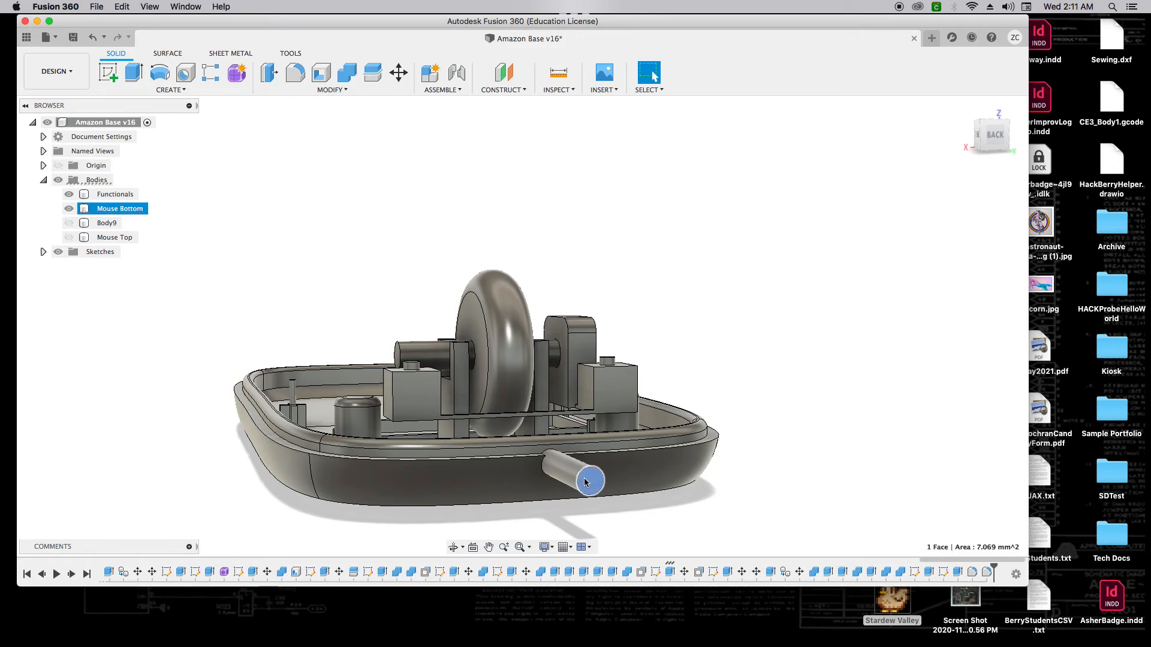
{"action": "left_click", "coordinate": [785, 481]}
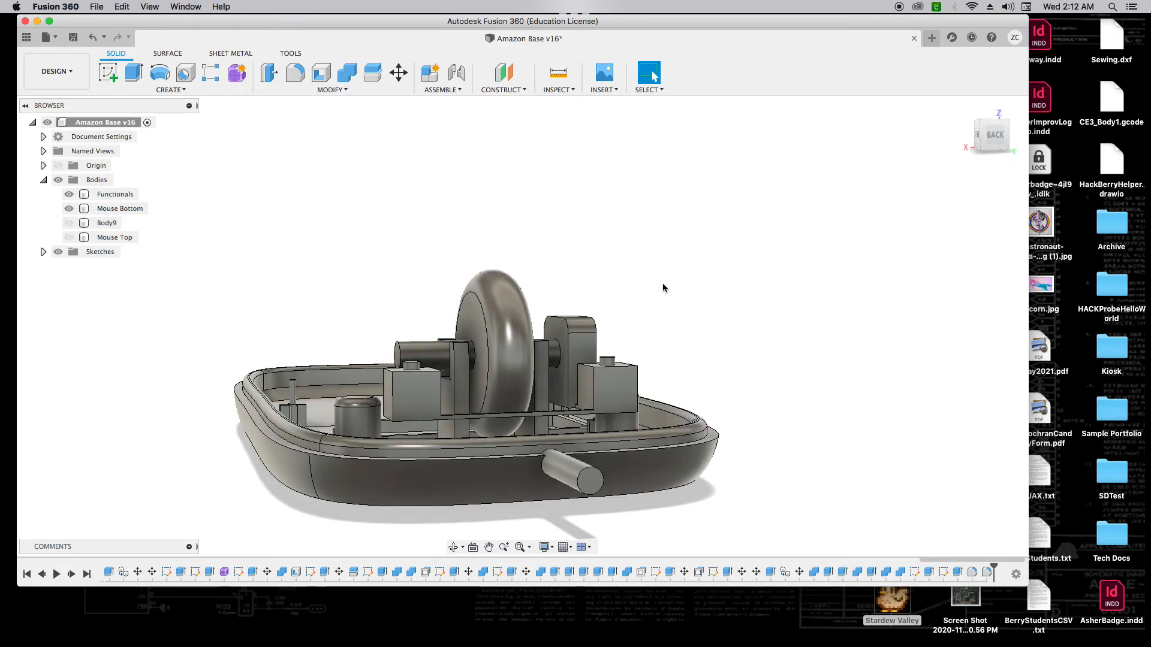
{"action": "left_click", "coordinate": [577, 467]}
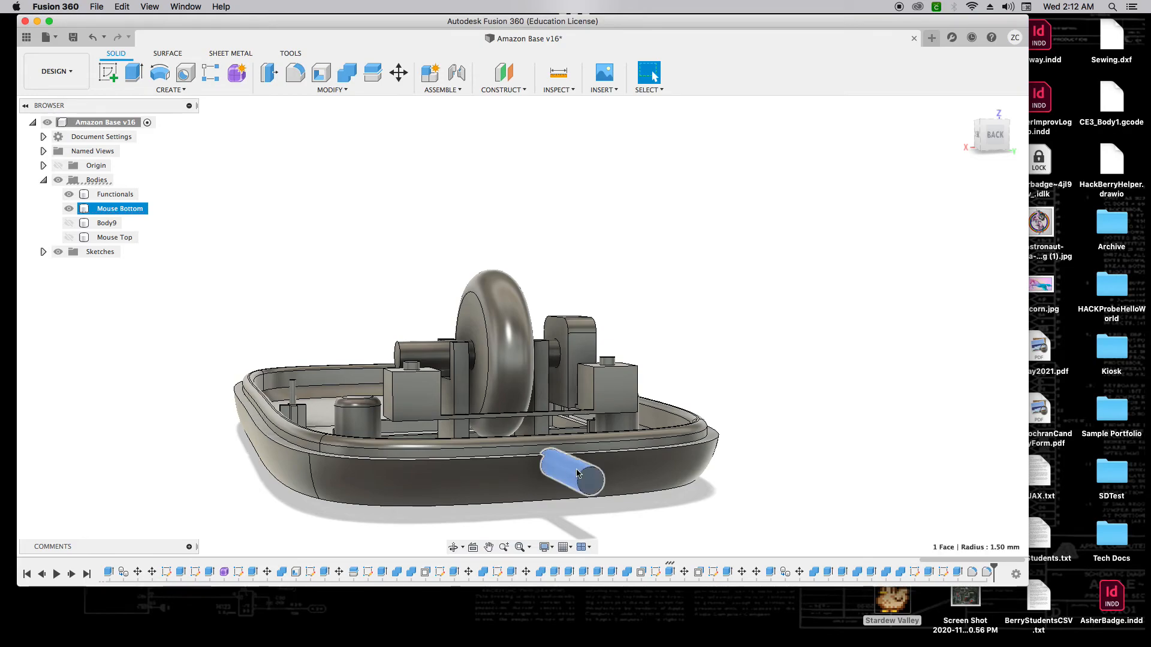
{"action": "left_click", "coordinate": [867, 400]}
{"action": "left_click", "coordinate": [569, 478]}
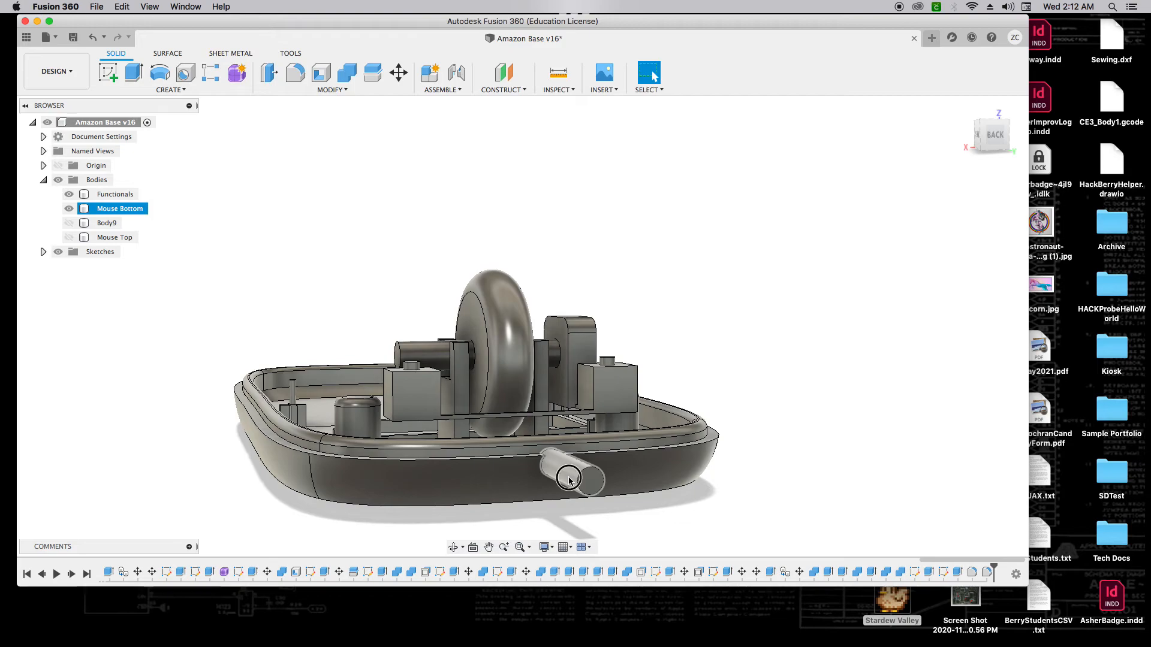
{"action": "key", "text": "m"}
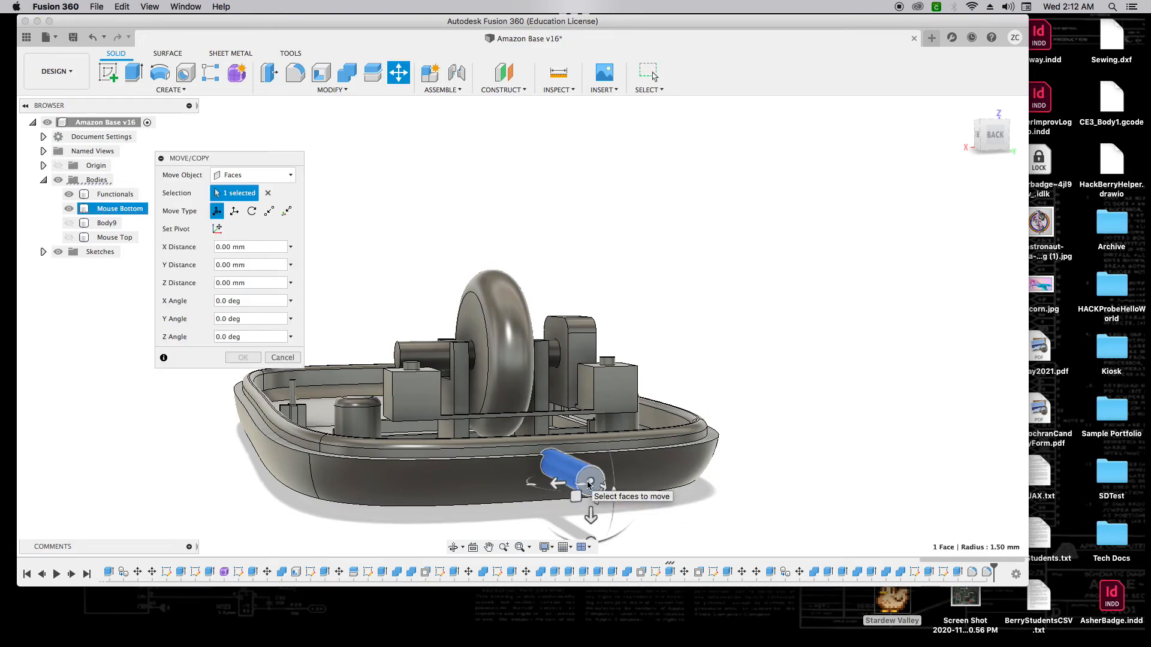
{"action": "left_click_drag", "start_coordinate": [590, 513], "coordinate": [634, 485]}
{"action": "left_click", "coordinate": [1013, 140]}
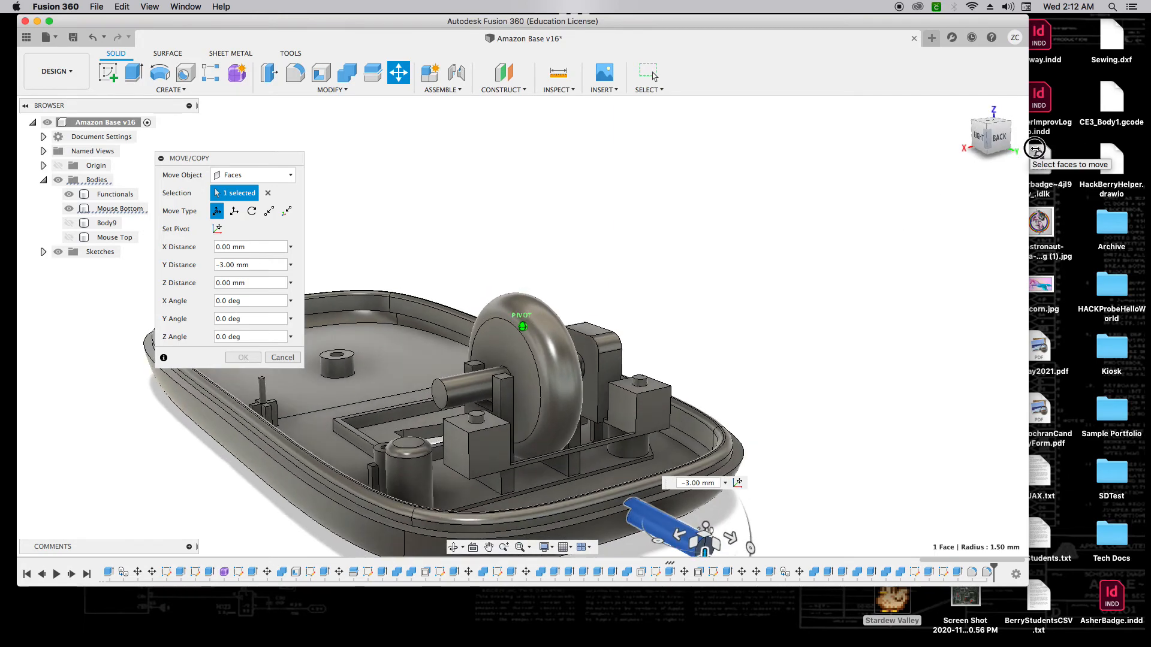
{"action": "left_click", "coordinate": [770, 506]}
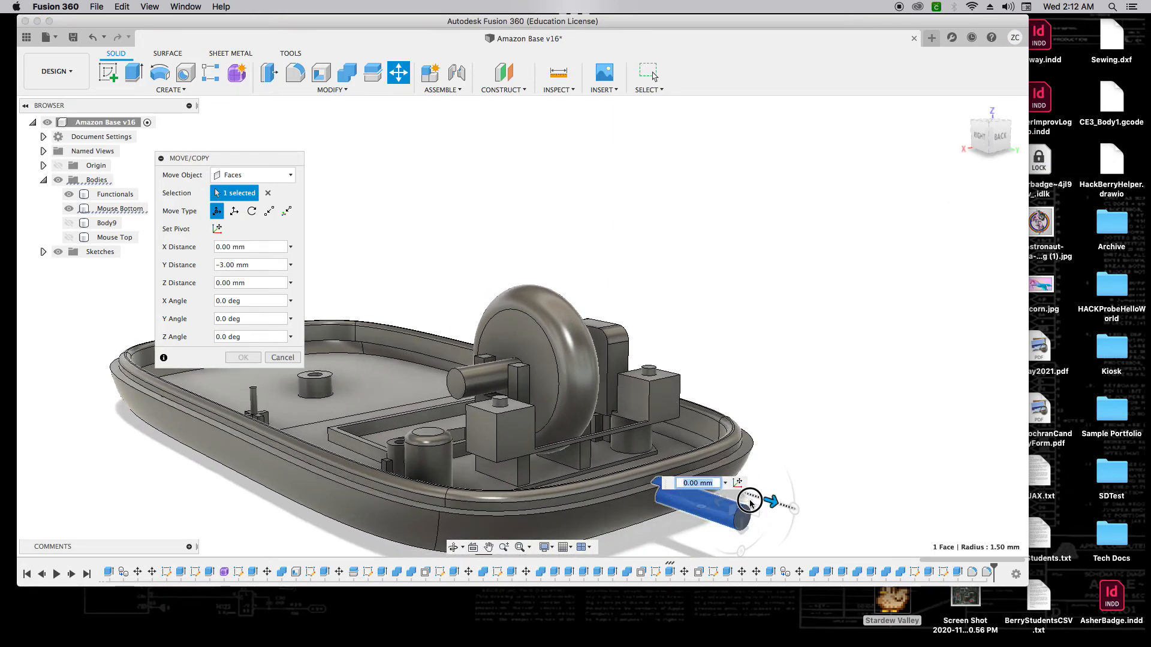
{"action": "left_click_drag", "start_coordinate": [771, 504], "coordinate": [760, 502]}
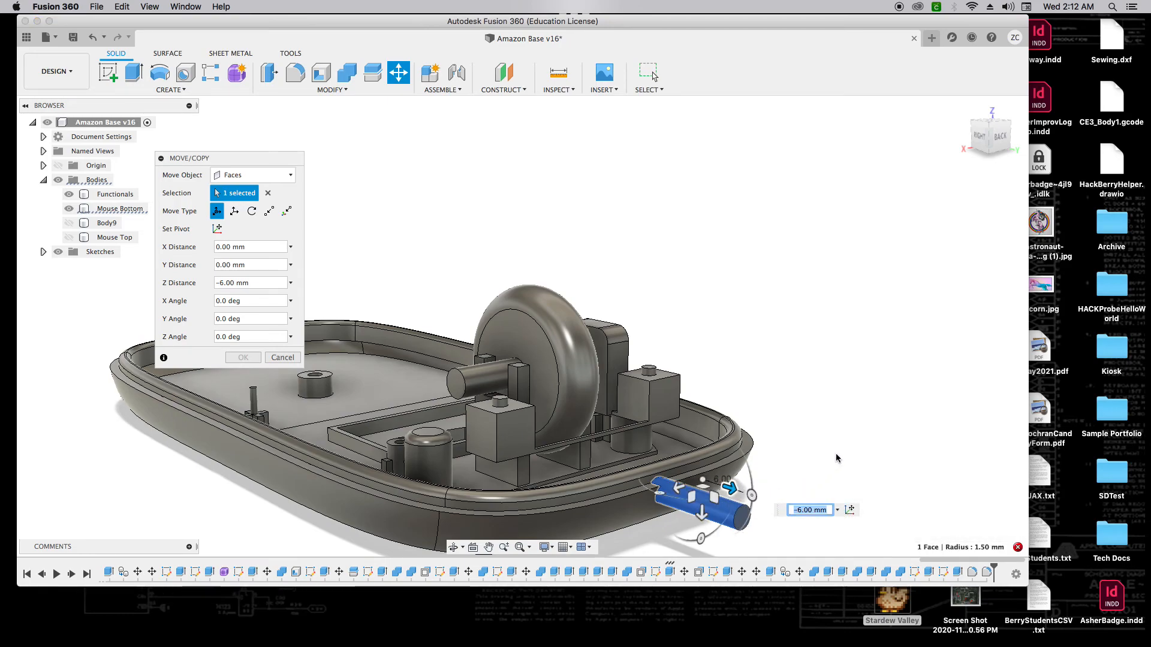
{"action": "left_click", "coordinate": [283, 358]}
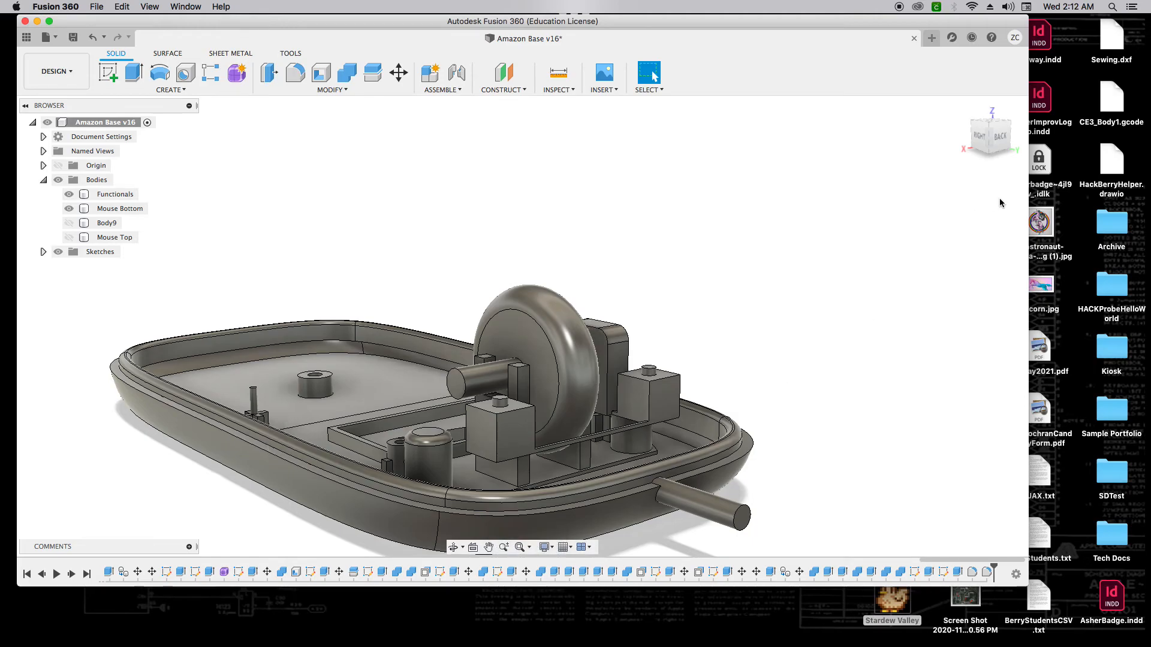
Step: Delete the timeline Move feature that positions the small cable cylinder at the back of the mouse
{"action": "left_click", "coordinate": [962, 109]}
{"action": "scroll", "coordinate": [699, 258], "scroll_direction": "up", "scroll_amount": 3}
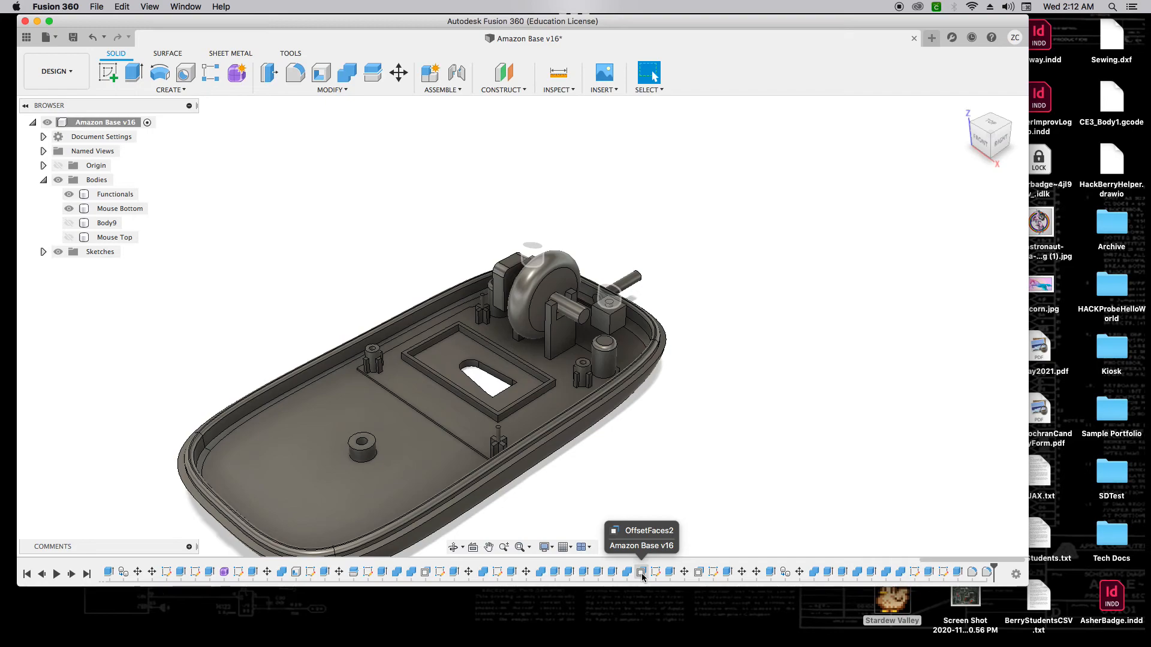
{"action": "right_click", "coordinate": [684, 574]}
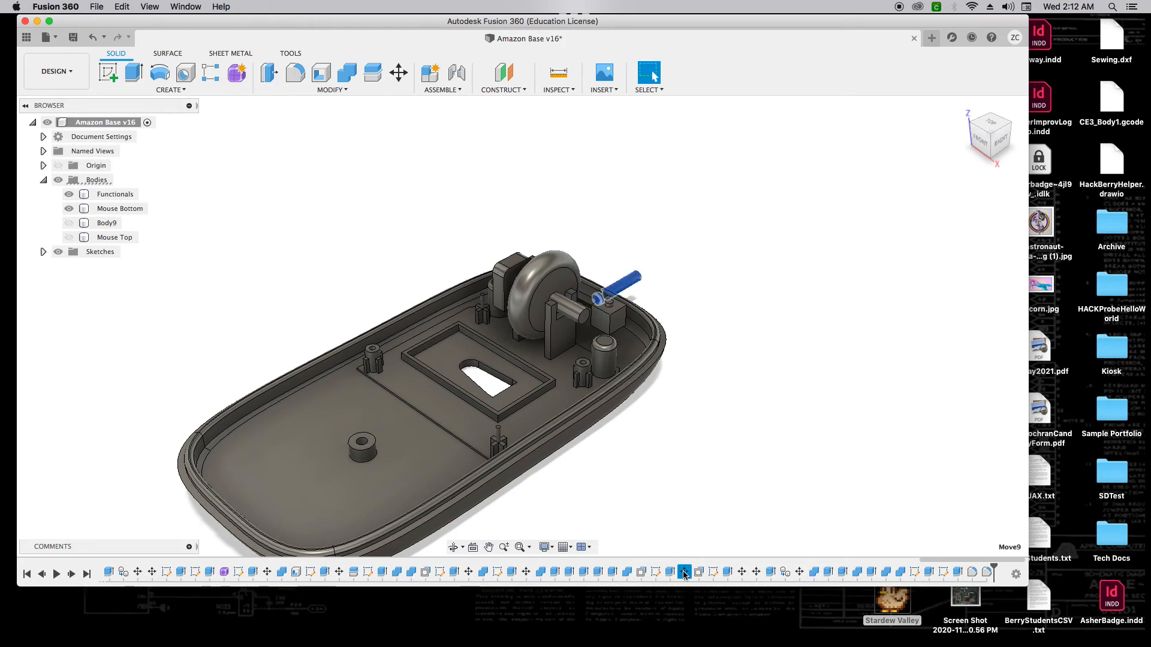
{"action": "left_click", "coordinate": [713, 492]}
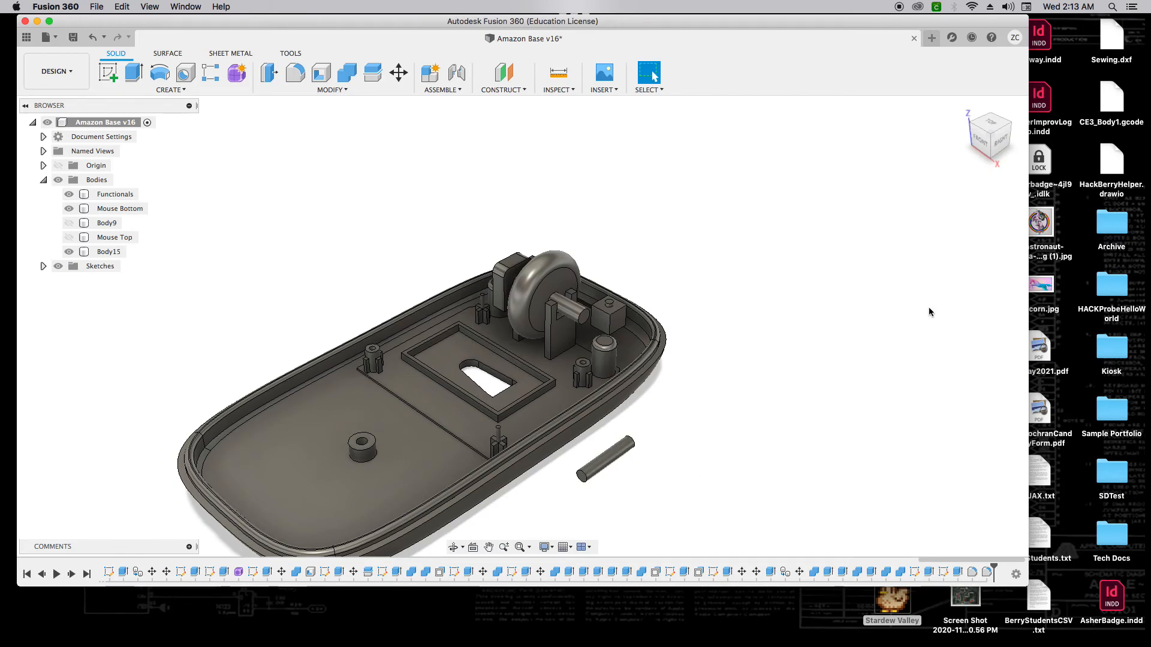
Step: Move the loose cylinder Body15 by 40 mm along Y and -40 mm along X to the back of the bottom shell
{"action": "left_click_drag", "start_coordinate": [976, 129], "coordinate": [967, 126]}
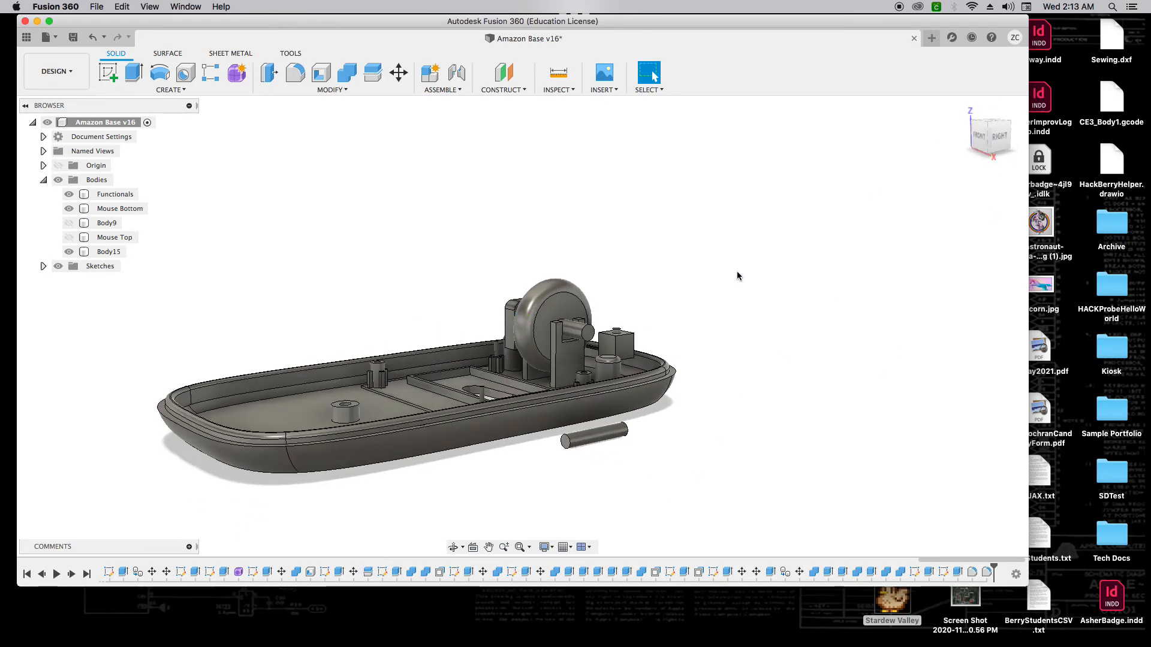
{"action": "left_click", "coordinate": [117, 252]}
{"action": "key", "text": "m"}
{"action": "left_click_drag", "start_coordinate": [596, 442], "coordinate": [729, 396]}
{"action": "left_click_drag", "start_coordinate": [972, 150], "coordinate": [777, 249]}
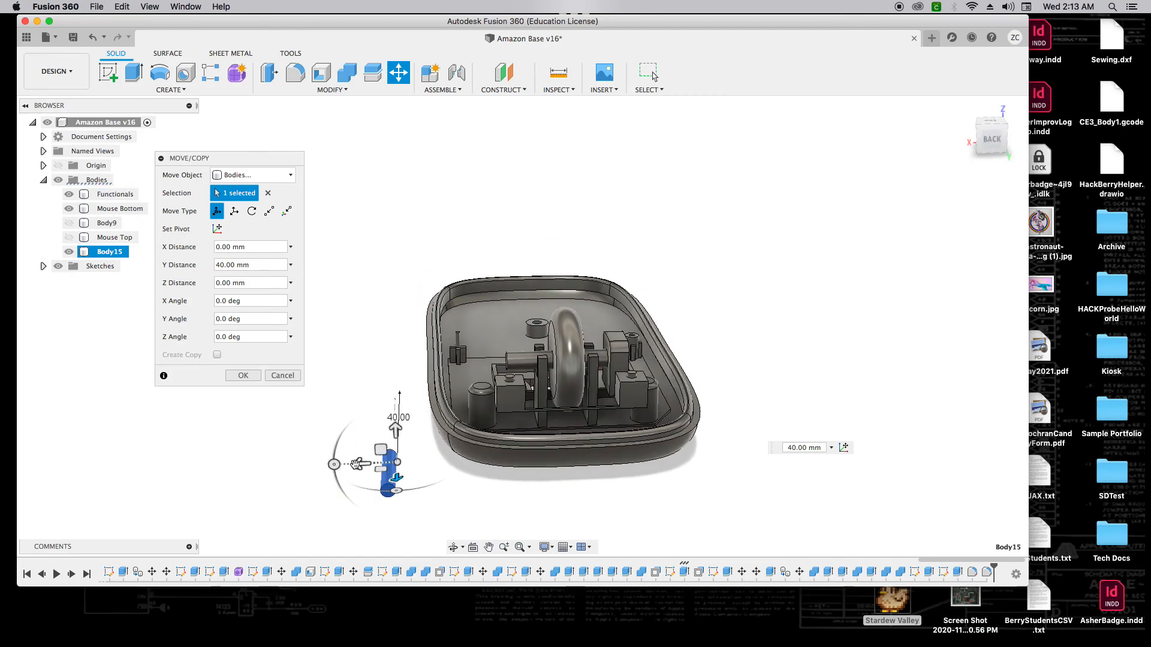
{"action": "left_click_drag", "start_coordinate": [358, 465], "coordinate": [547, 473]}
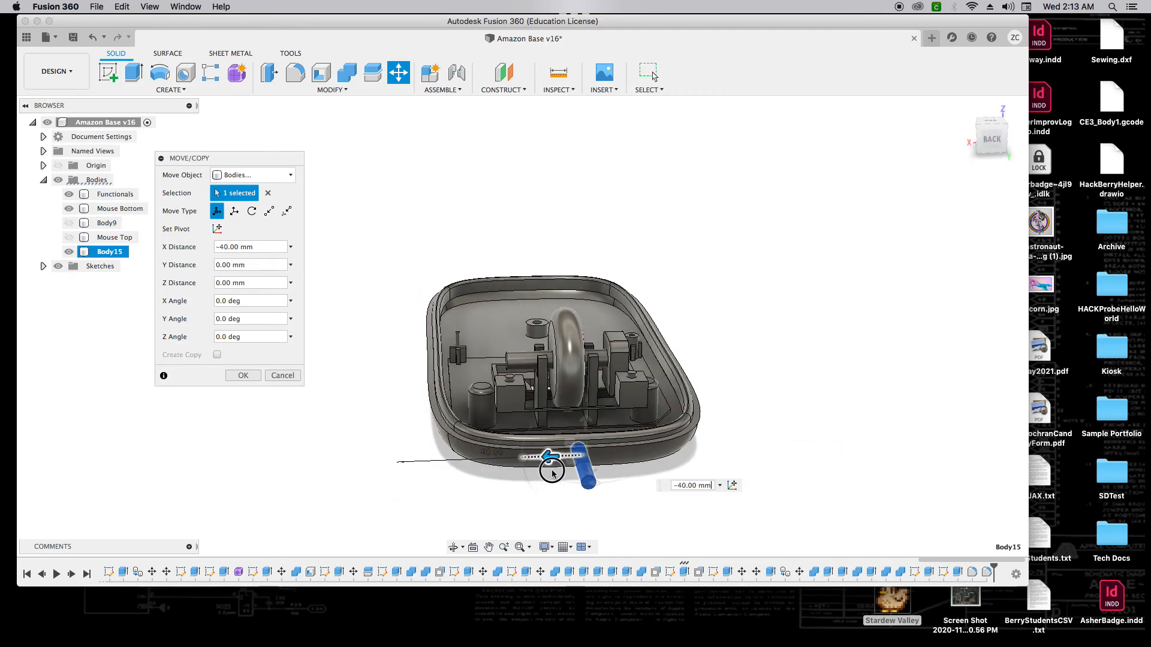
Step: Raise the cylinder 6 mm along Z and shift it 1 mm along X to centre it behind the wheel
{"action": "left_click", "coordinate": [969, 146]}
{"action": "mouse_move", "coordinate": [576, 390]}
{"action": "left_mouse_down"}
{"action": "mouse_move", "coordinate": [576, 363]}
{"action": "mouse_move", "coordinate": [574, 379]}
{"action": "left_mouse_up"}
{"action": "scroll", "coordinate": [579, 376], "scroll_direction": "down", "scroll_amount": 3}
{"action": "scroll", "coordinate": [578, 379], "scroll_direction": "up", "scroll_amount": 5}
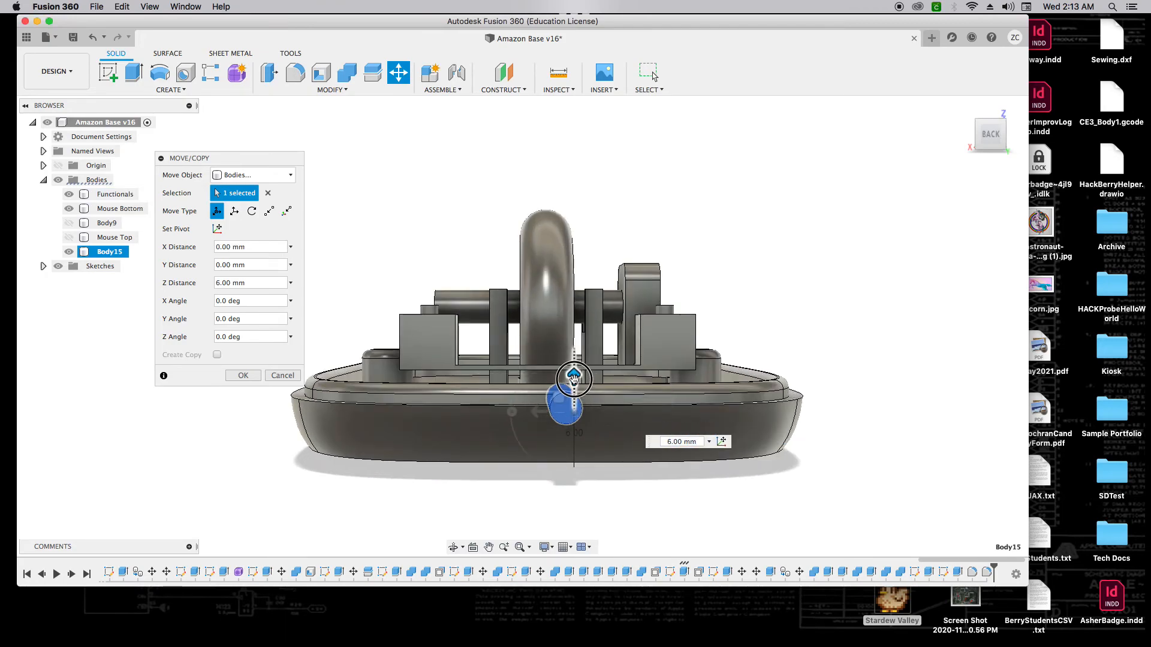
{"action": "mouse_move", "coordinate": [983, 136]}
{"action": "left_mouse_down"}
{"action": "mouse_move", "coordinate": [1001, 139]}
{"action": "mouse_move", "coordinate": [989, 153]}
{"action": "left_mouse_up"}
{"action": "left_click_drag", "start_coordinate": [535, 446], "coordinate": [526, 449]}
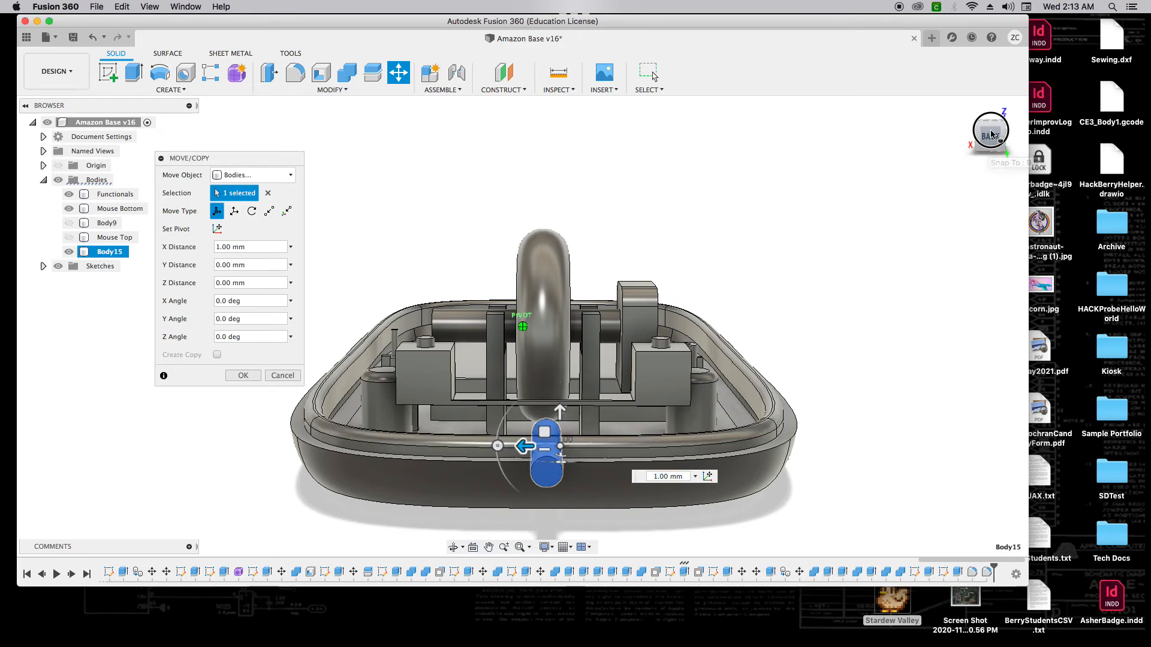
Step: Raise the cylinder a further 0.75 mm along Z at the shell's rim and complete the move
{"action": "left_click", "coordinate": [990, 131]}
{"action": "left_click_drag", "start_coordinate": [990, 131], "coordinate": [1067, 142]}
{"action": "scroll", "coordinate": [696, 465], "scroll_direction": "up", "scroll_amount": 5}
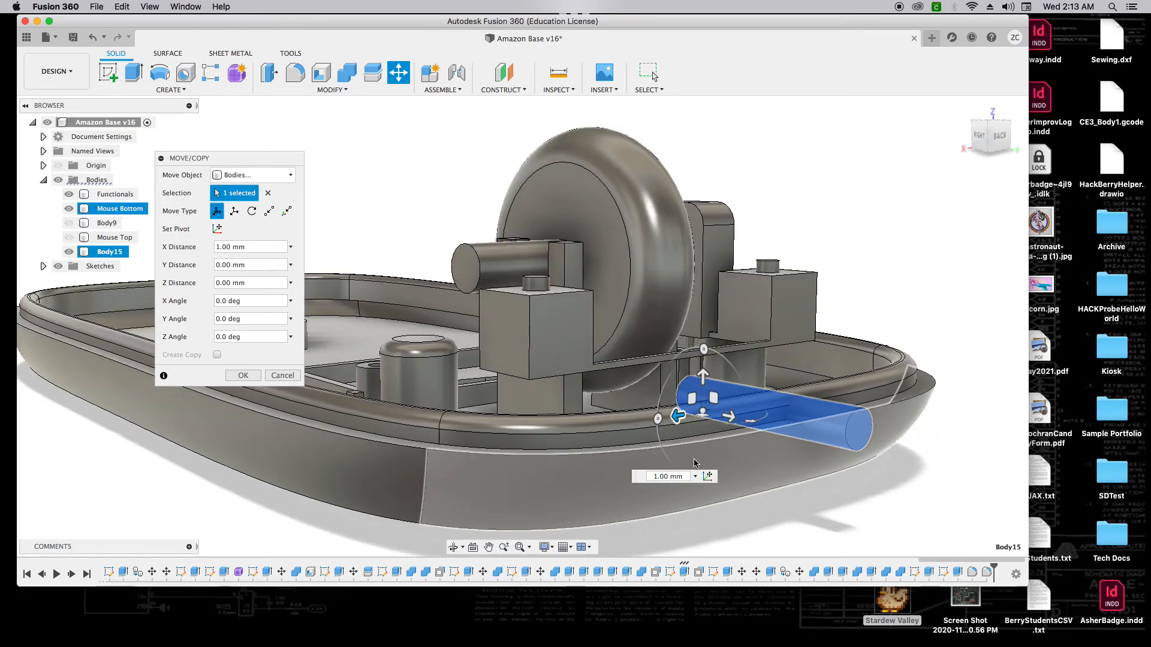
{"action": "left_click", "coordinate": [993, 142]}
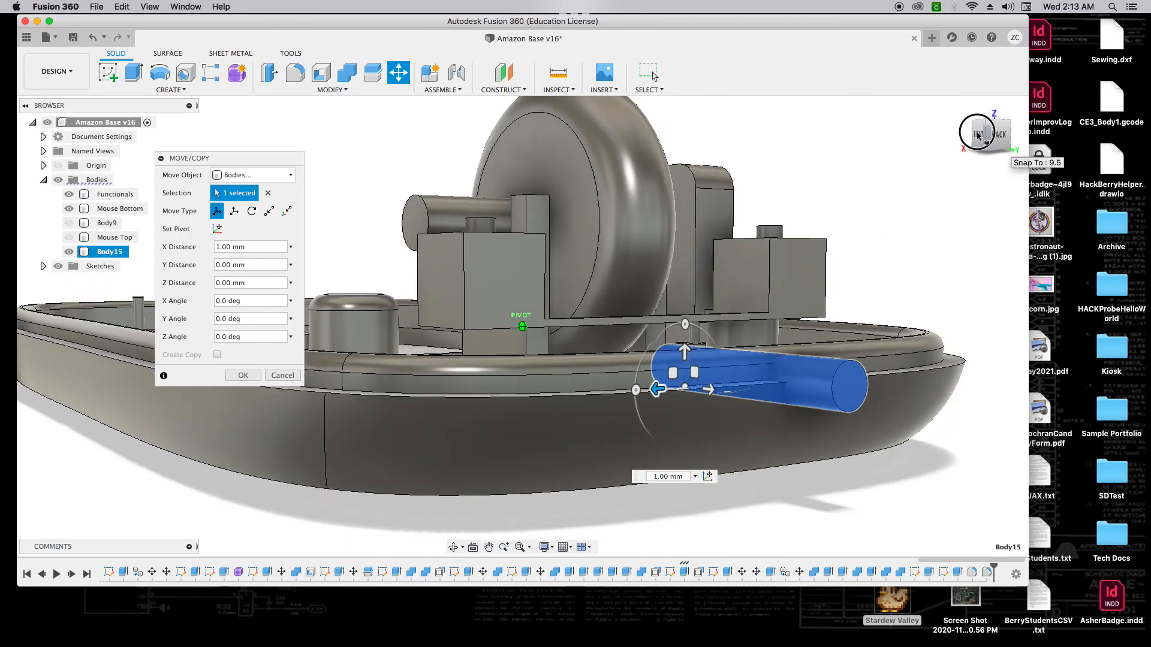
{"action": "left_click_drag", "start_coordinate": [643, 354], "coordinate": [645, 339]}
{"action": "type", "text": ".5"}
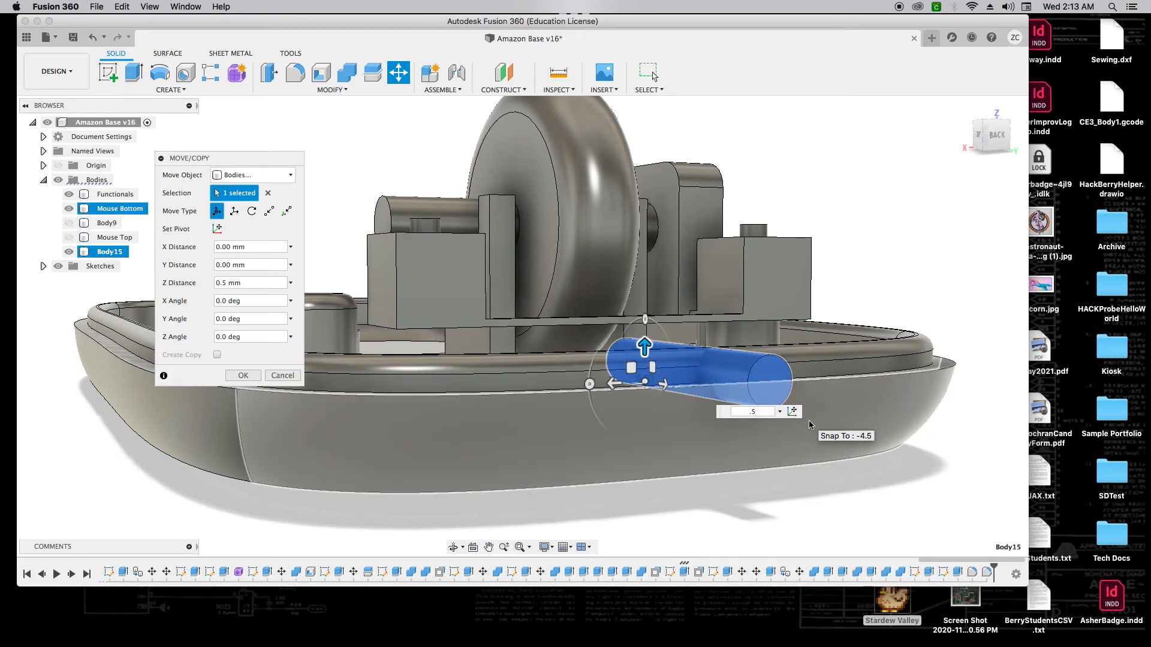
{"action": "key", "text": "BackSpace"}
{"action": "type", "text": "75"}
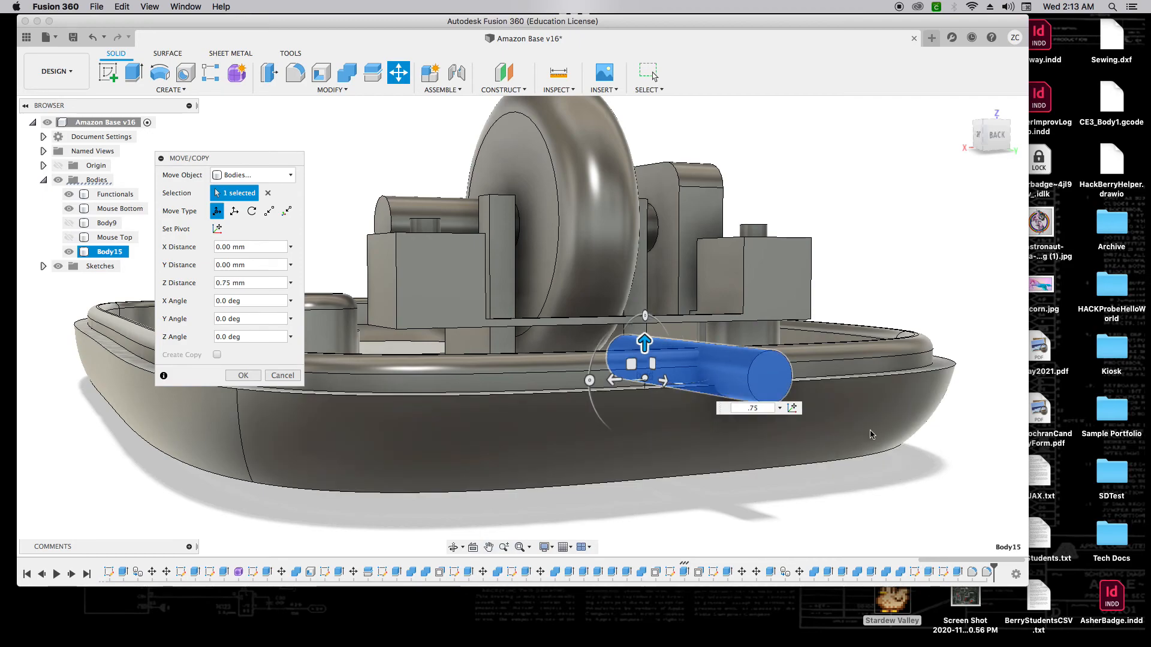
{"action": "left_click", "coordinate": [239, 376]}
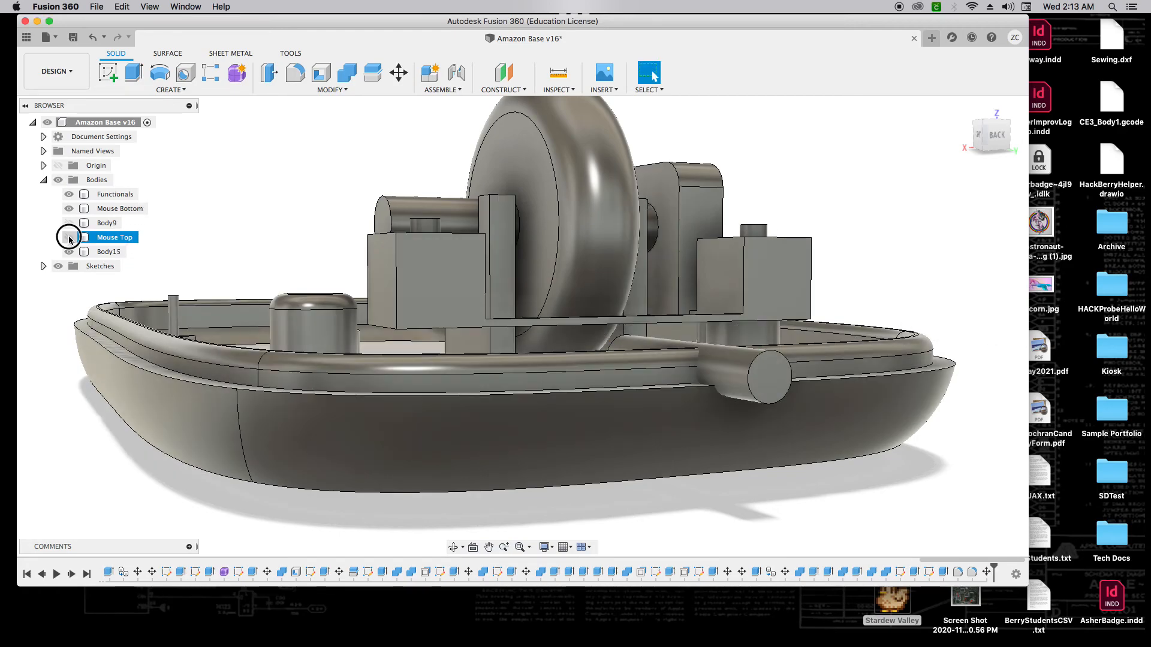
Step: Show the Mouse Top body and examine how the cylinder sits at the seam between the two shells
{"action": "left_click", "coordinate": [69, 237]}
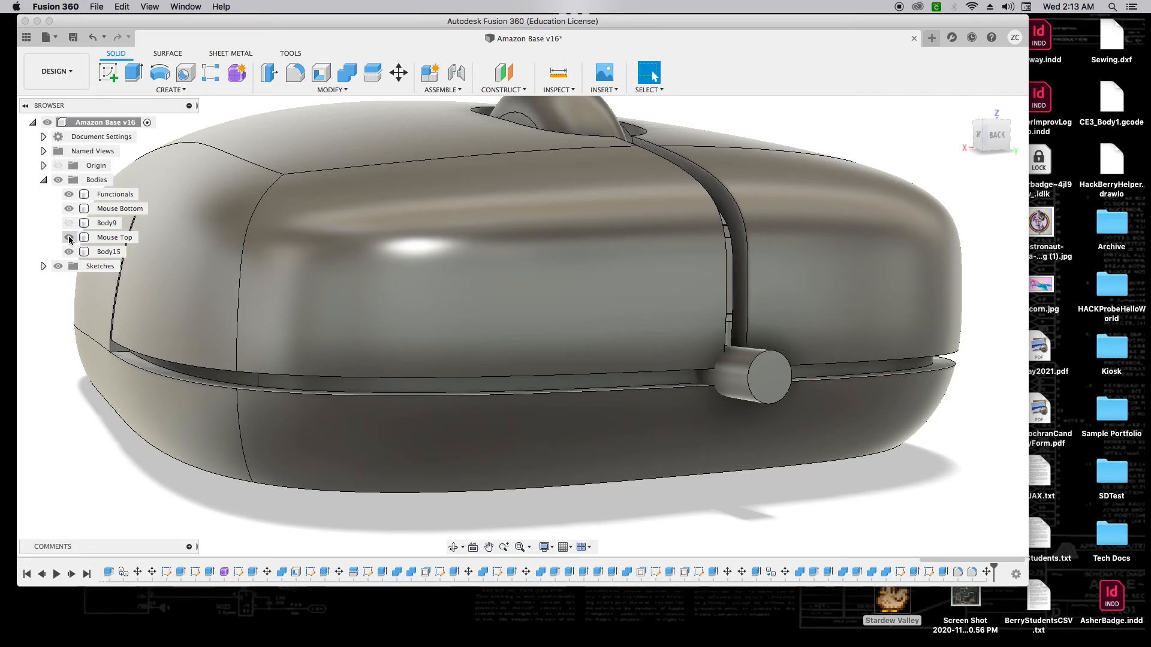
{"action": "left_click", "coordinate": [68, 238]}
{"action": "left_click", "coordinate": [69, 237]}
{"action": "left_click", "coordinate": [69, 237]}
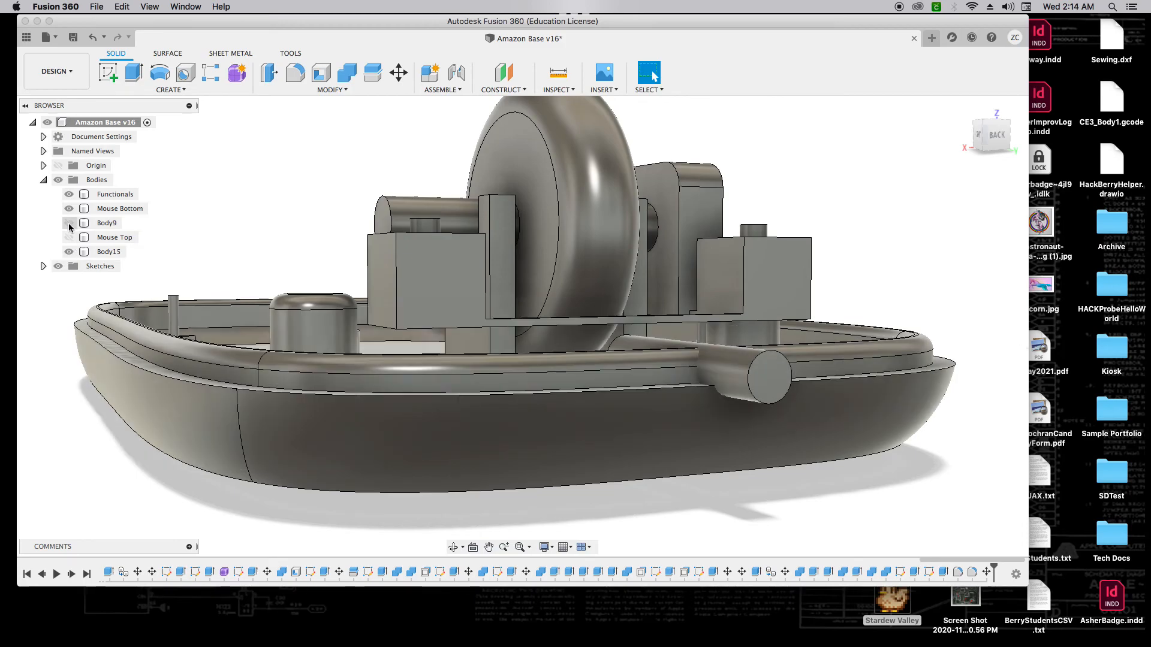
{"action": "left_click", "coordinate": [69, 237]}
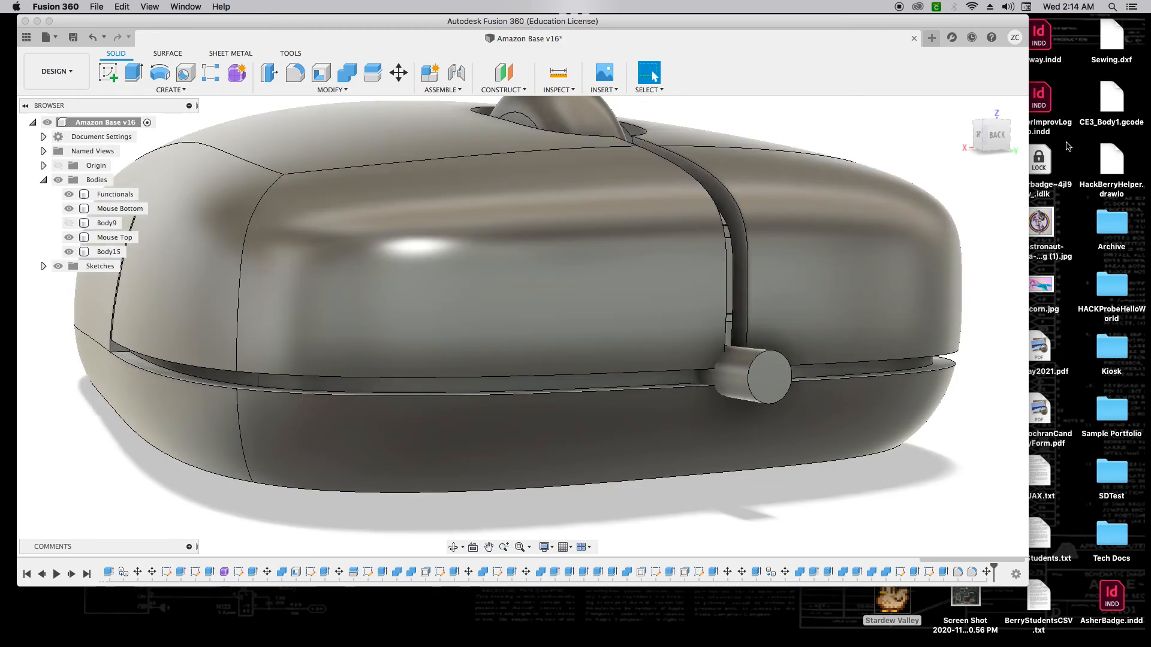
{"action": "mouse_move", "coordinate": [989, 142]}
{"action": "left_mouse_down"}
{"action": "mouse_move", "coordinate": [971, 121]}
{"action": "mouse_move", "coordinate": [989, 156]}
{"action": "left_mouse_up"}
{"action": "scroll", "coordinate": [940, 172], "scroll_direction": "down", "scroll_amount": 4}
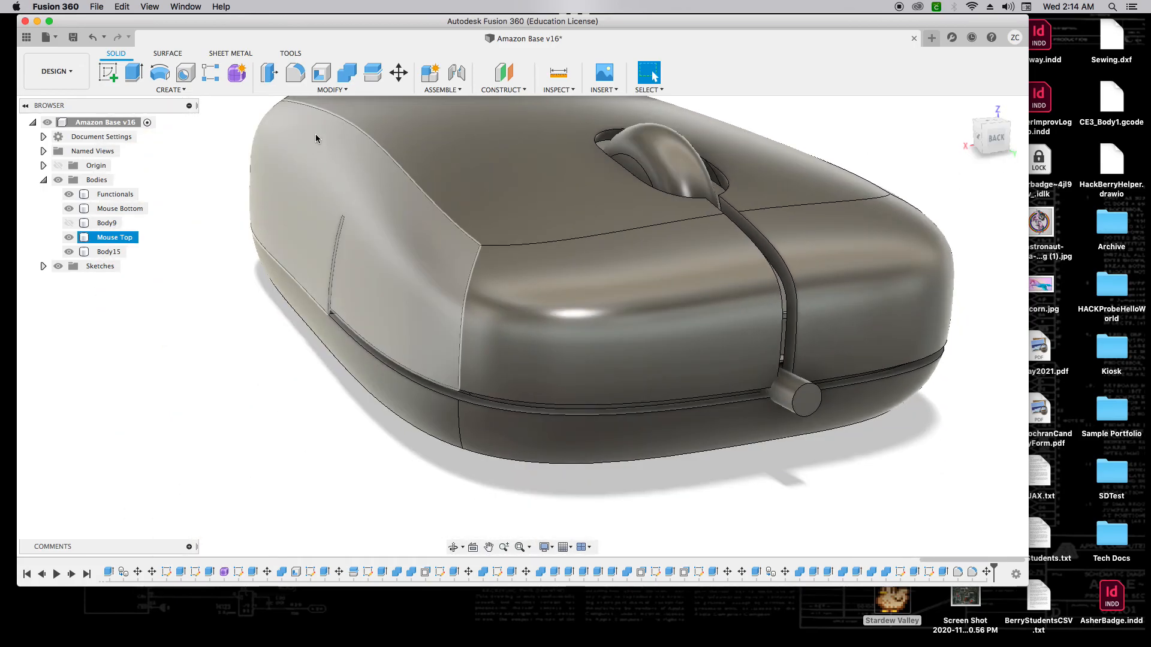
Step: Combine the Mouse Bottom with the cylinder Body15 using the Join operation, keeping the tool body
{"action": "left_click", "coordinate": [346, 73]}
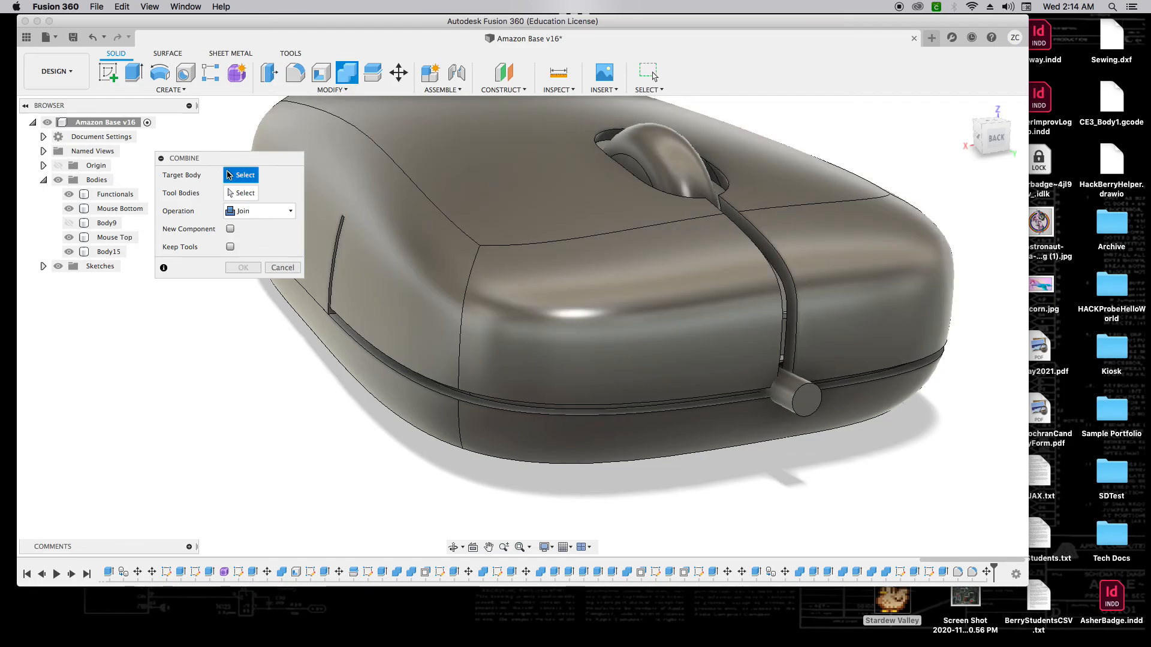
{"action": "left_click", "coordinate": [110, 210]}
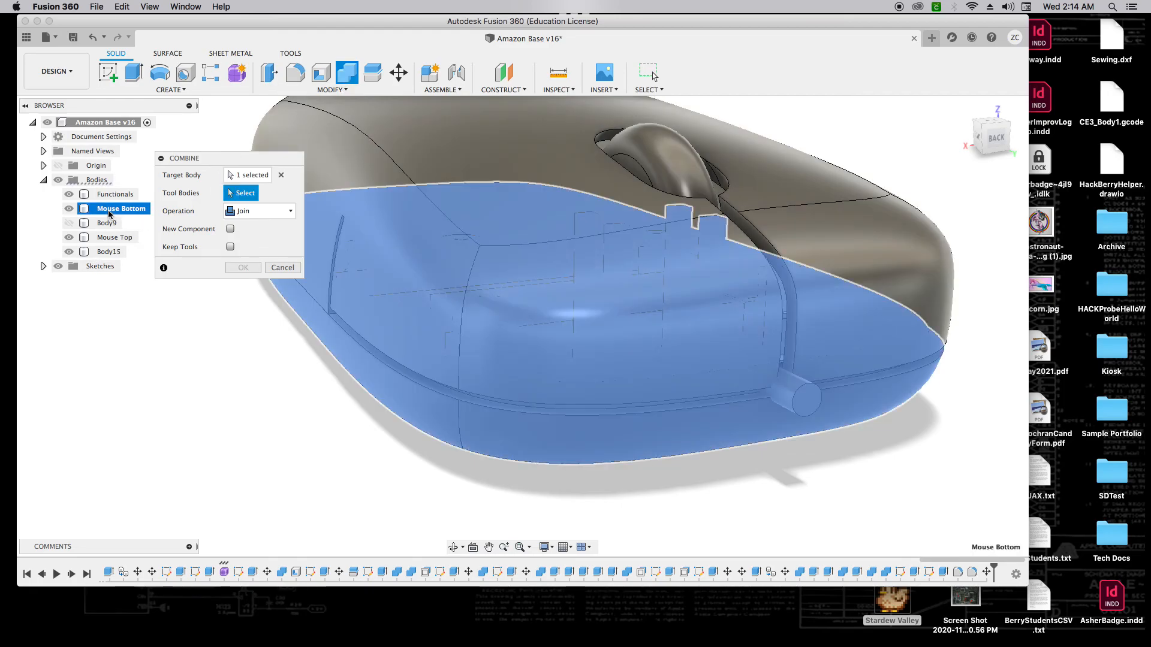
{"action": "left_click", "coordinate": [109, 252]}
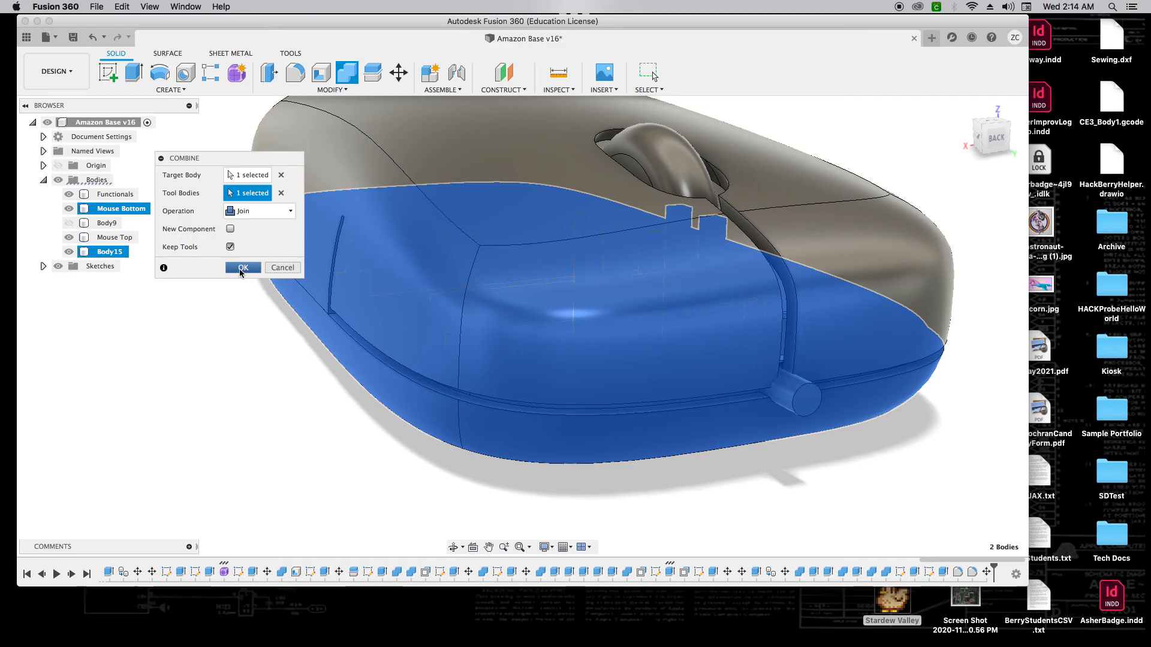
{"action": "left_click", "coordinate": [240, 270]}
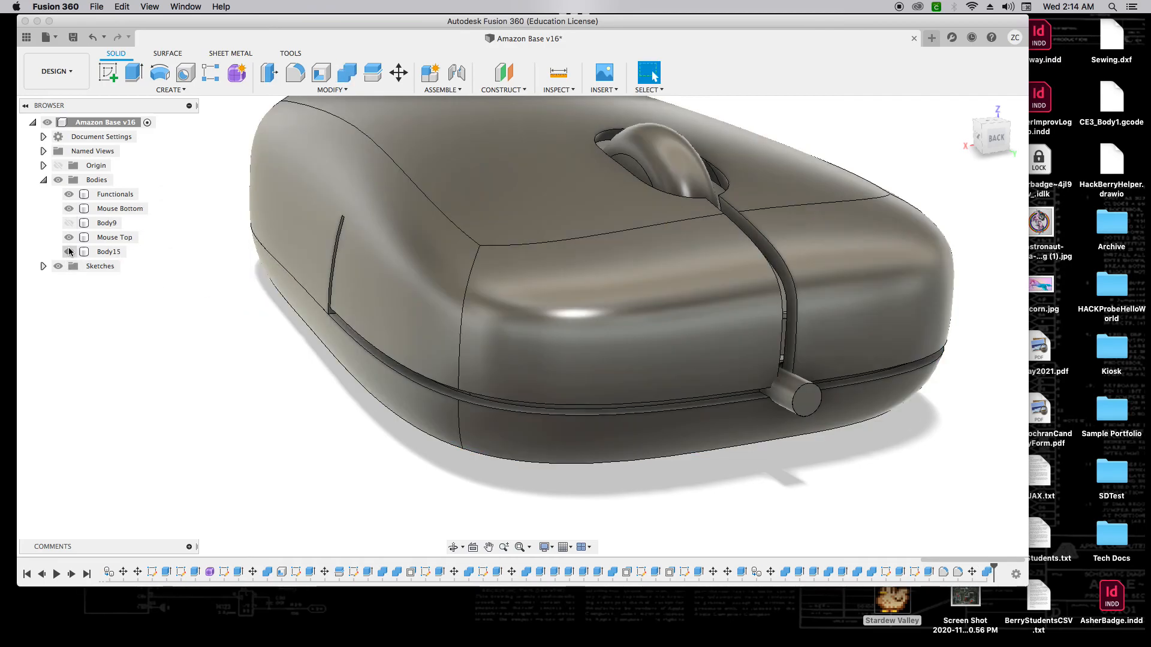
Step: Toggle the visibility of Mouse Bottom and Body15 to examine the joined cylinder, leaving only Body15 of the two hidden
{"action": "left_click", "coordinate": [69, 253]}
{"action": "left_click", "coordinate": [69, 253]}
{"action": "scroll", "coordinate": [217, 288], "scroll_direction": "down", "scroll_amount": 2}
{"action": "left_click", "coordinate": [69, 209]}
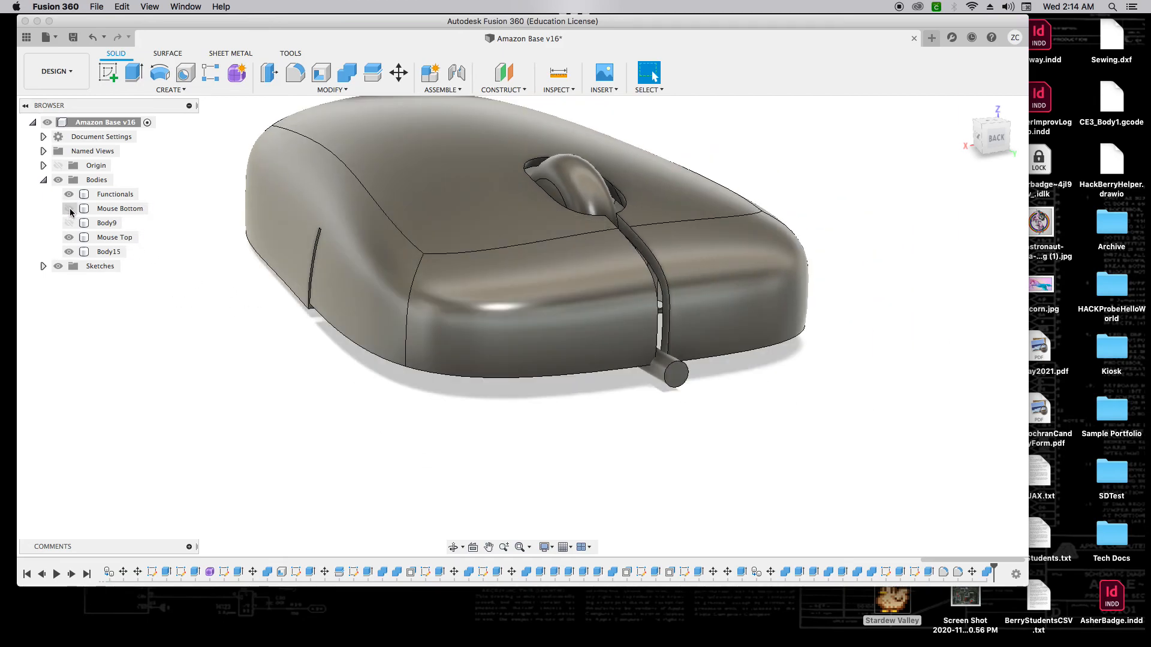
{"action": "left_click", "coordinate": [69, 252]}
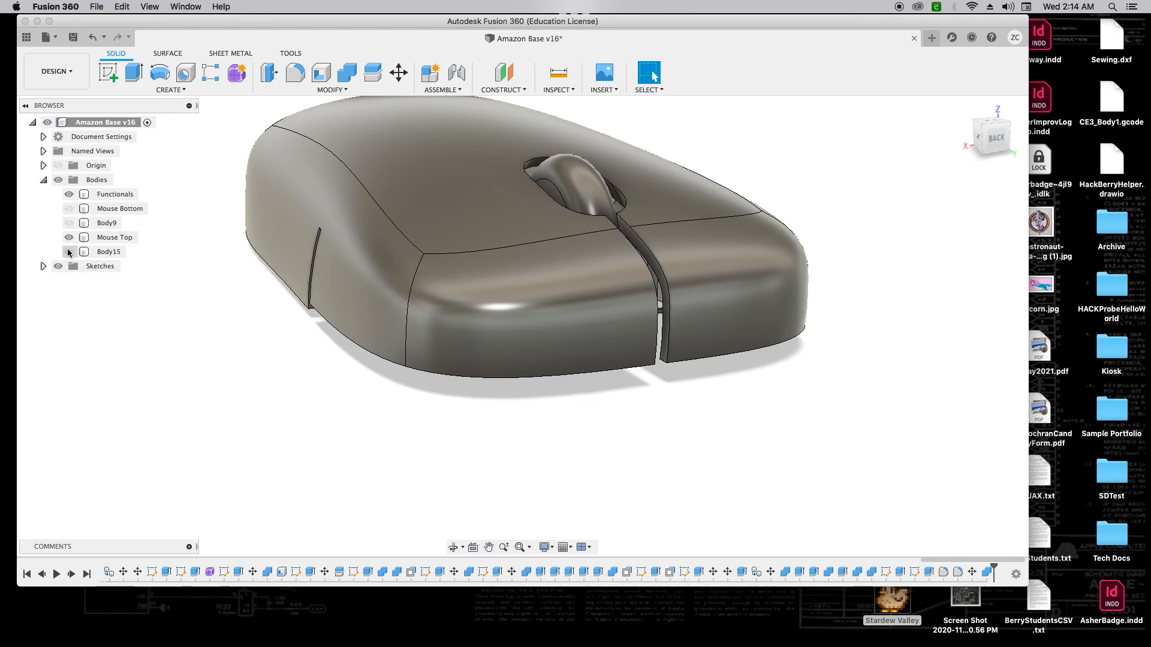
{"action": "left_click", "coordinate": [70, 209]}
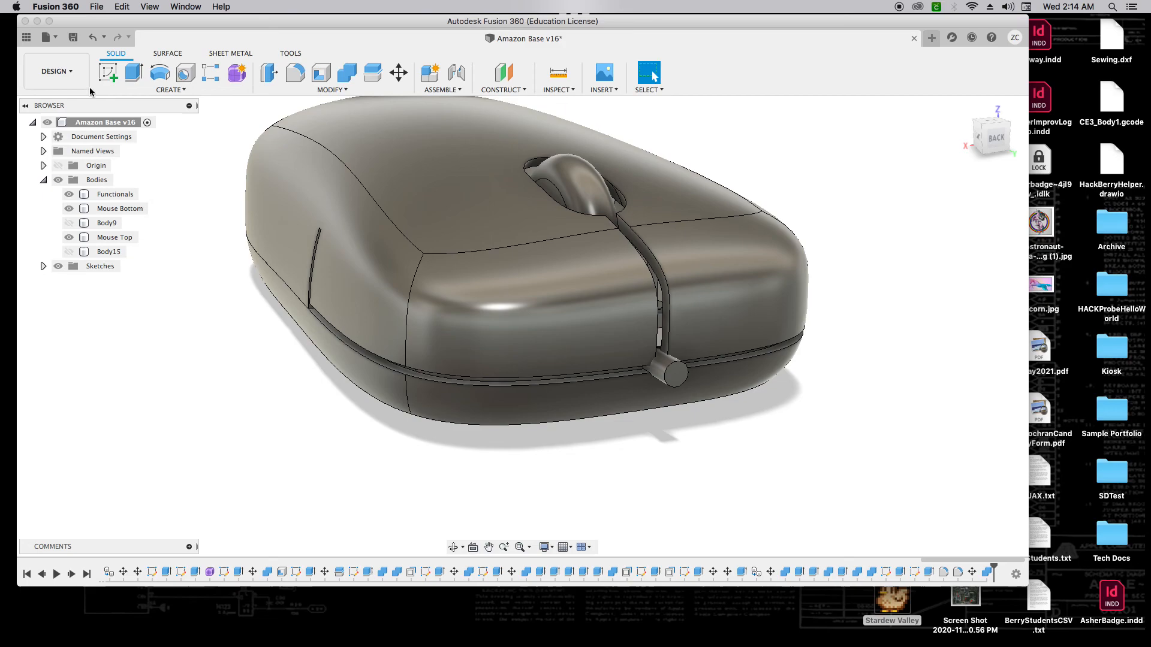
Step: Undo the last visibility changes and use Combine to cut Body15 out of Mouse Bottom, keeping the tool body
{"action": "left_click", "coordinate": [92, 38]}
{"action": "left_click", "coordinate": [92, 38]}
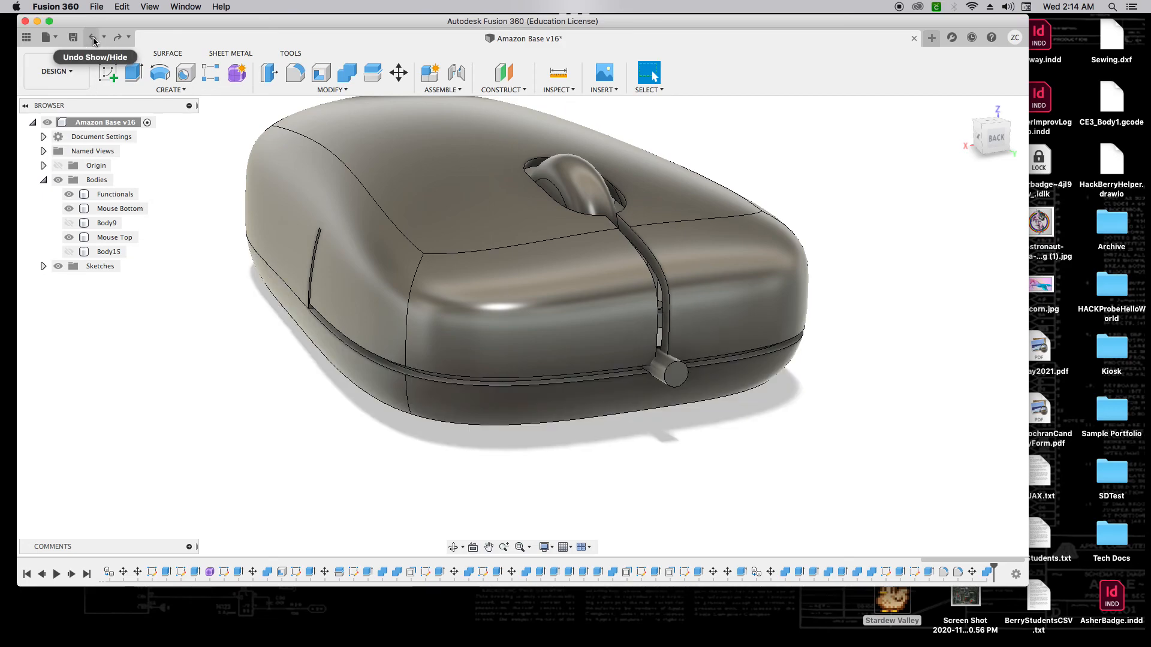
{"action": "left_click", "coordinate": [347, 72]}
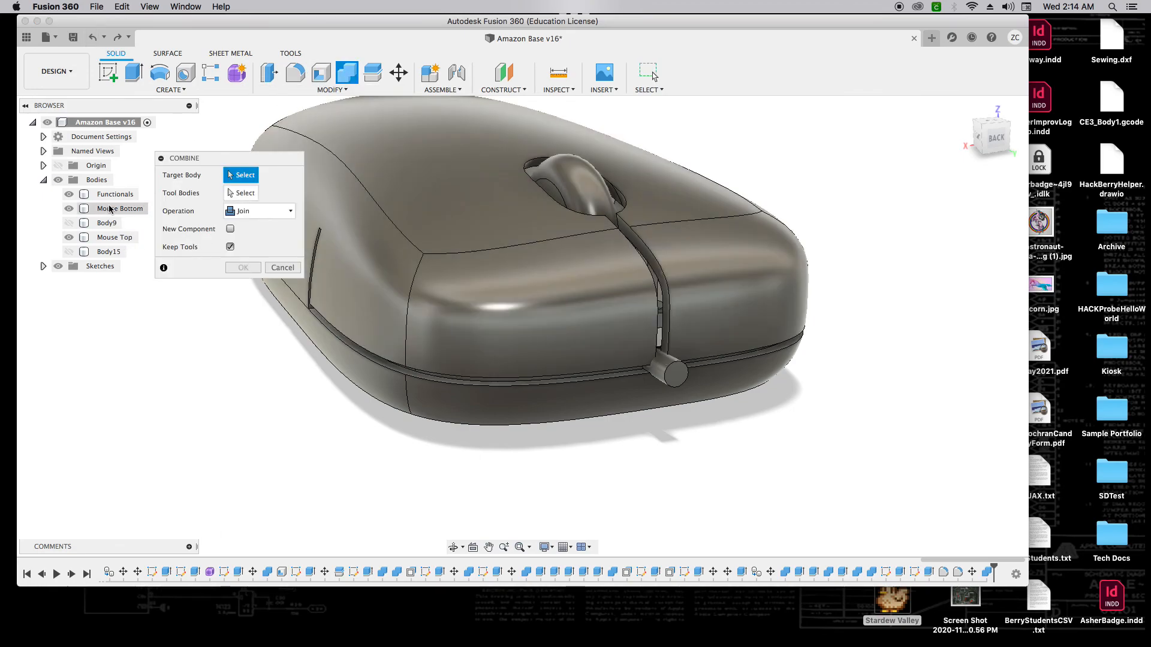
{"action": "left_click", "coordinate": [109, 208]}
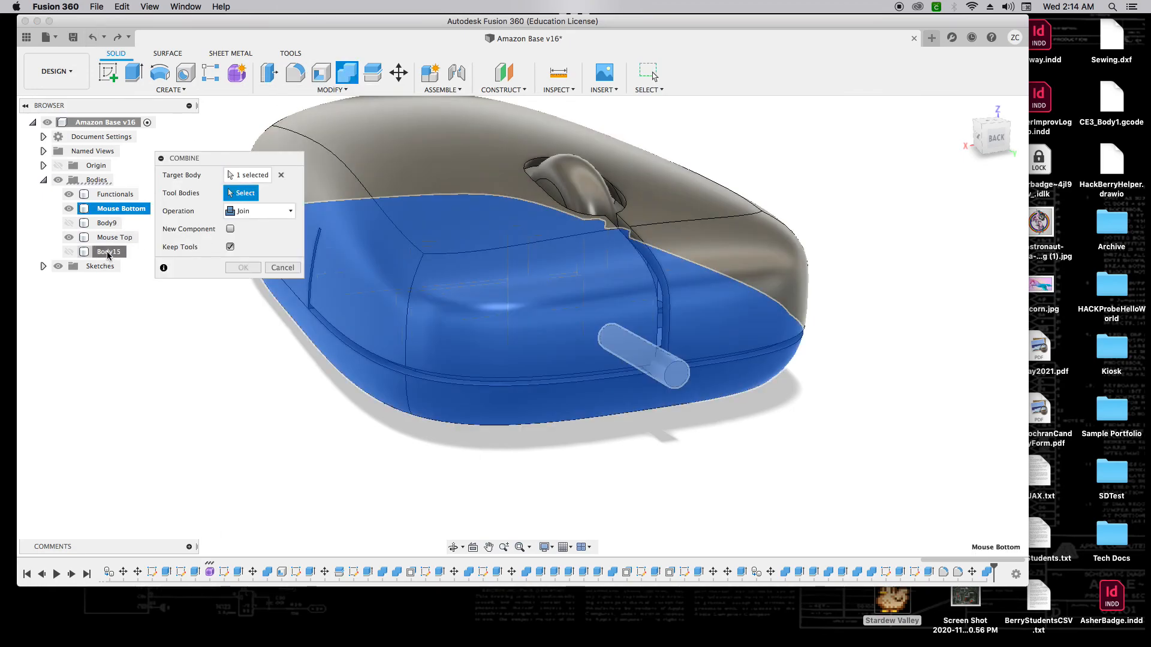
{"action": "left_click", "coordinate": [109, 251]}
{"action": "left_click", "coordinate": [264, 210]}
{"action": "left_click", "coordinate": [246, 229]}
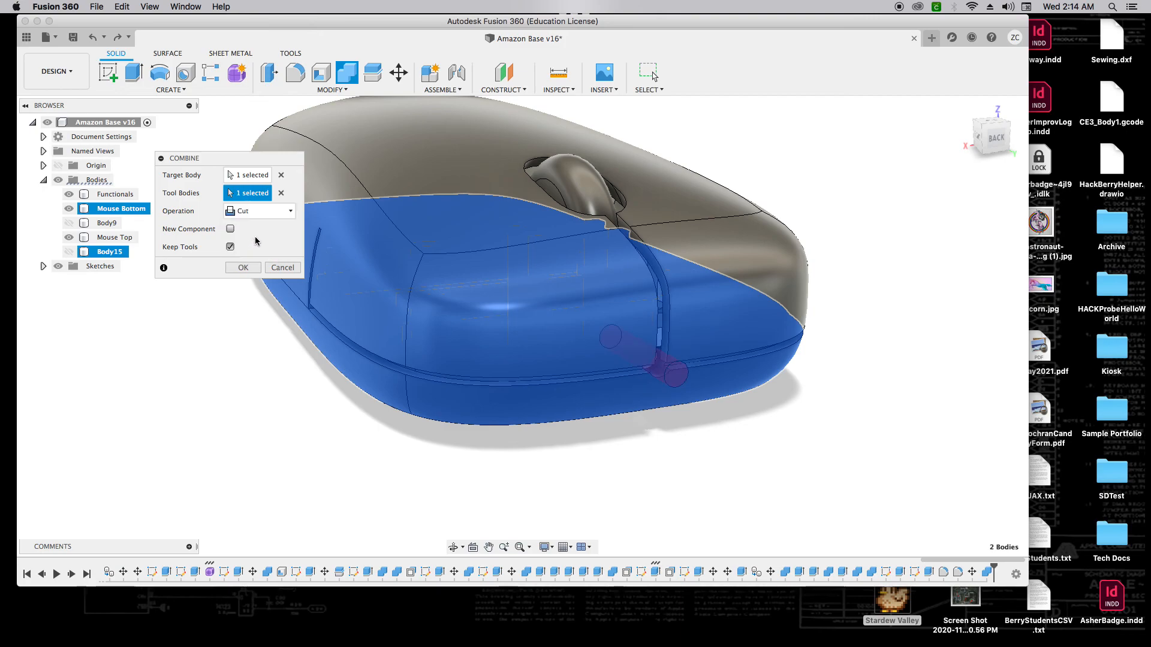
{"action": "left_click", "coordinate": [242, 267]}
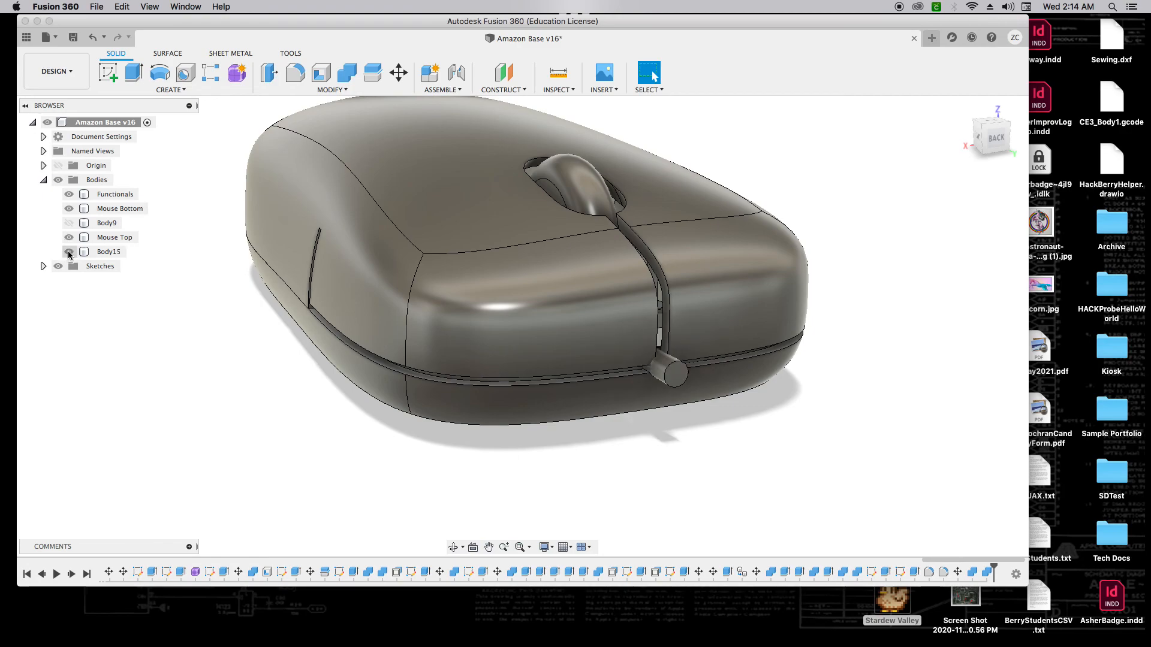
Step: Cut Body15 out of Mouse Top with Combine, with Keep Tools turned off
{"action": "left_click", "coordinate": [114, 237]}
{"action": "mouse_move", "coordinate": [990, 140]}
{"action": "left_mouse_down"}
{"action": "mouse_move", "coordinate": [963, 124]}
{"action": "mouse_move", "coordinate": [986, 135]}
{"action": "left_mouse_up"}
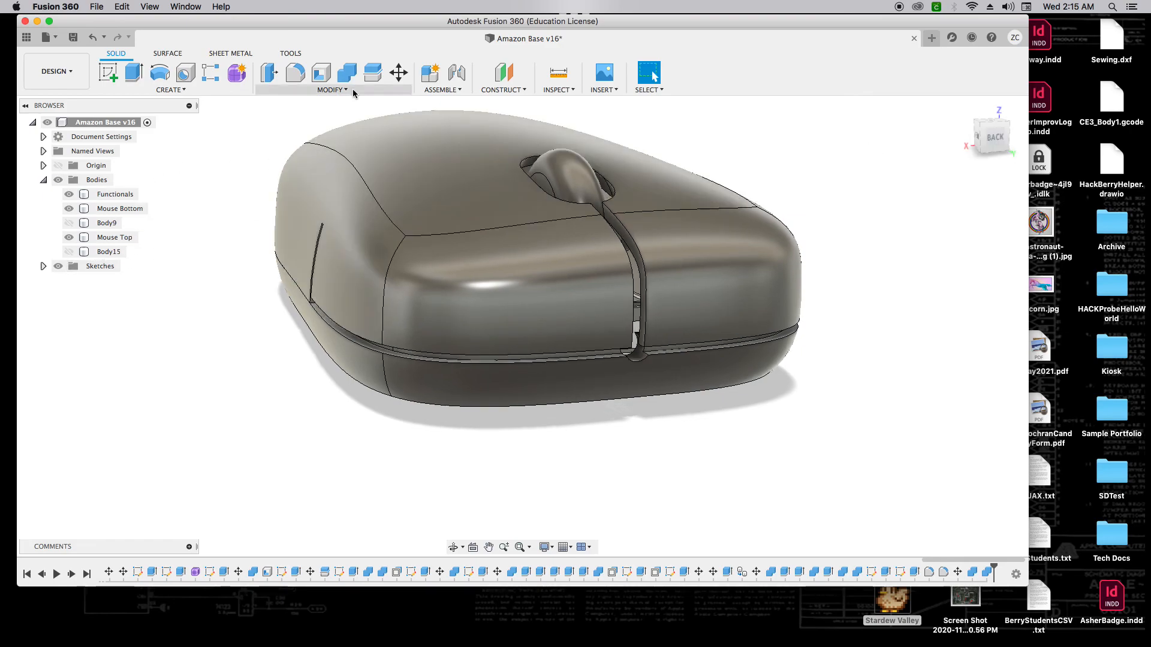
{"action": "left_click", "coordinate": [69, 251]}
{"action": "left_click", "coordinate": [346, 72]}
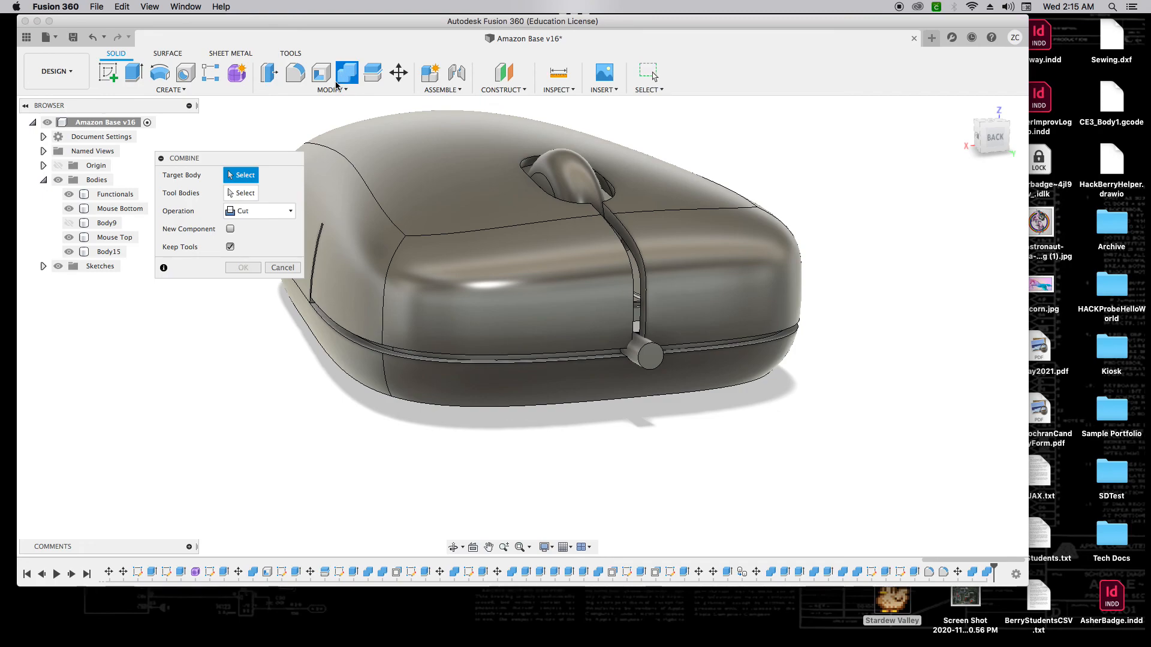
{"action": "left_click", "coordinate": [97, 239]}
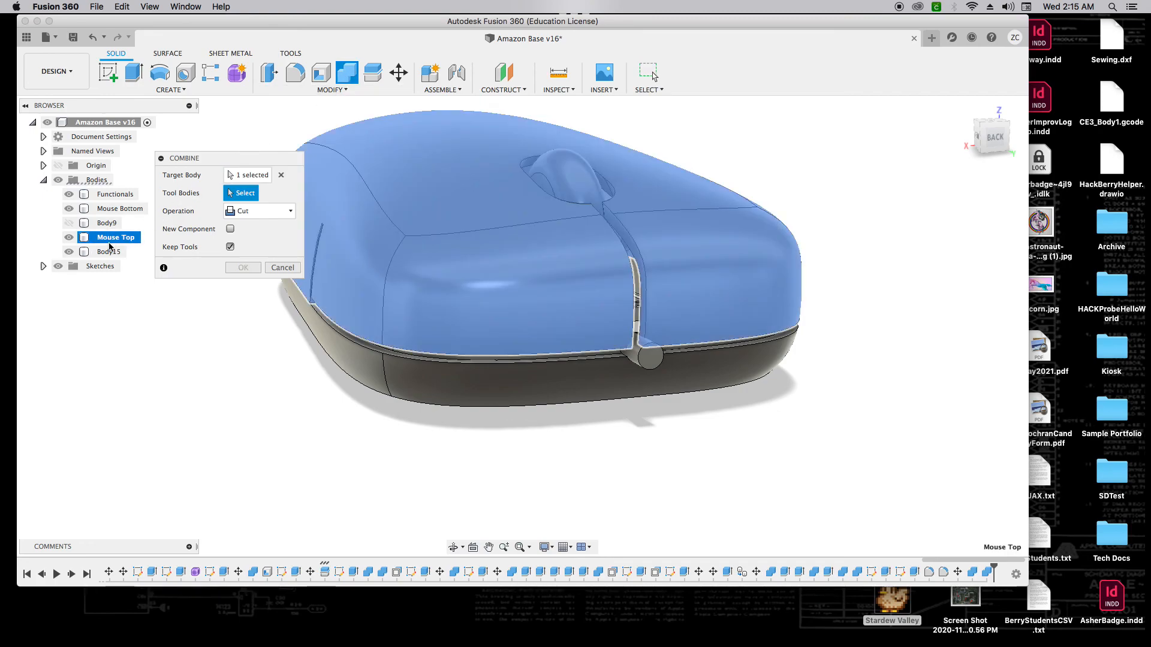
{"action": "left_click", "coordinate": [109, 251]}
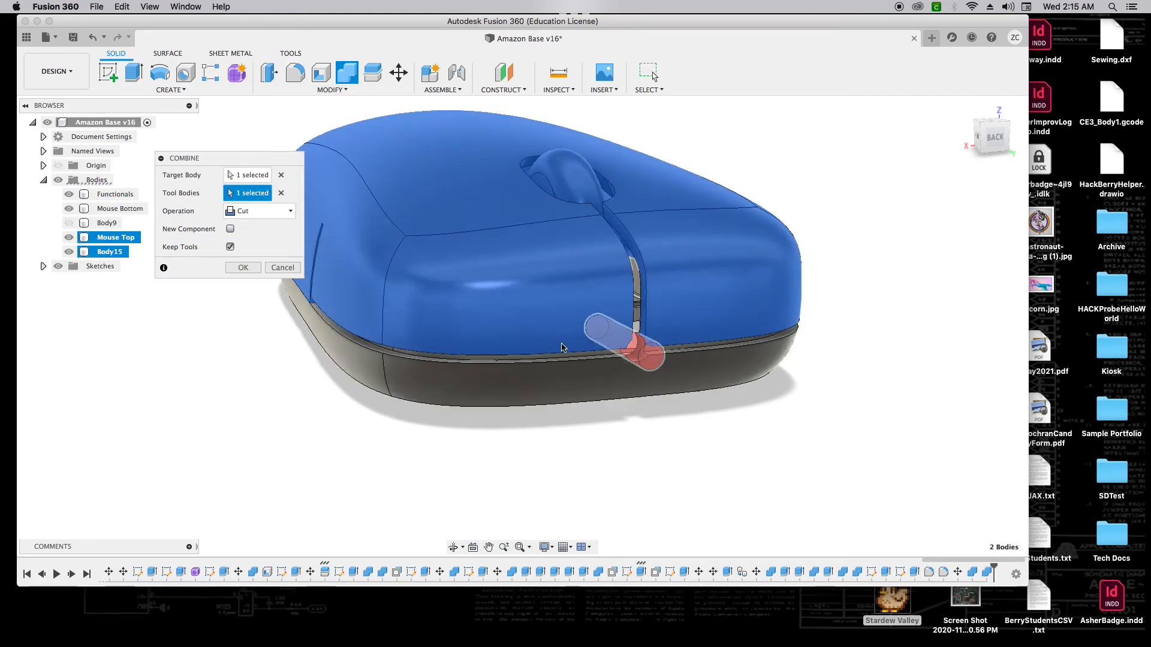
{"action": "left_click", "coordinate": [243, 267]}
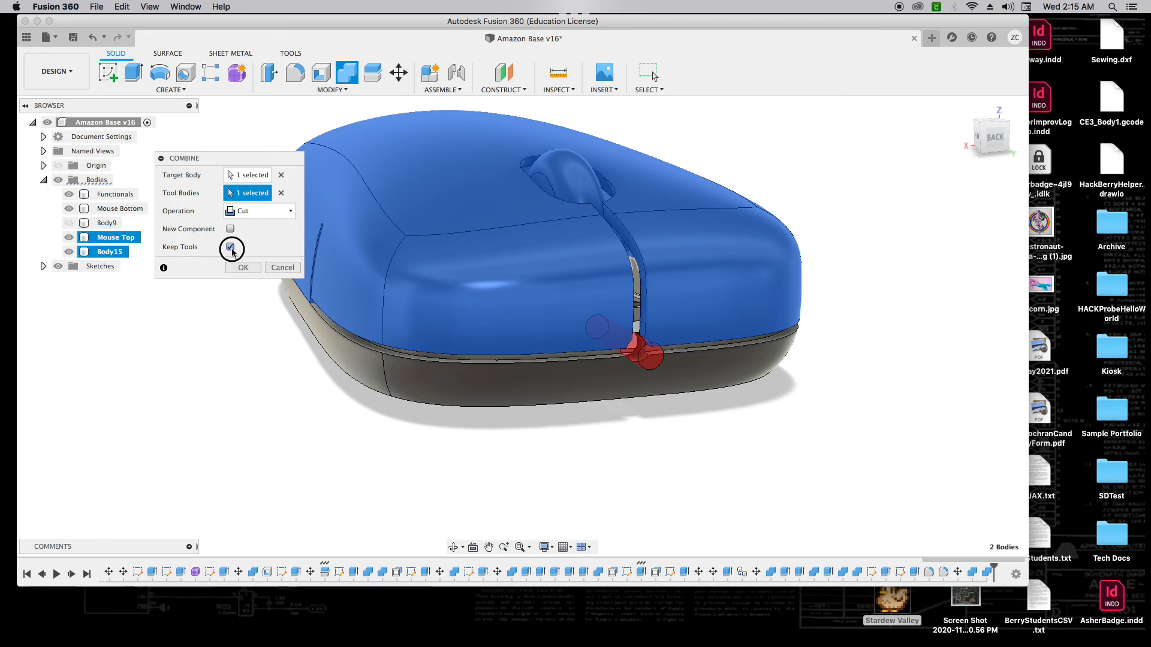
Step: Set the model to its home view and save the design as a new version
{"action": "left_click", "coordinate": [983, 123]}
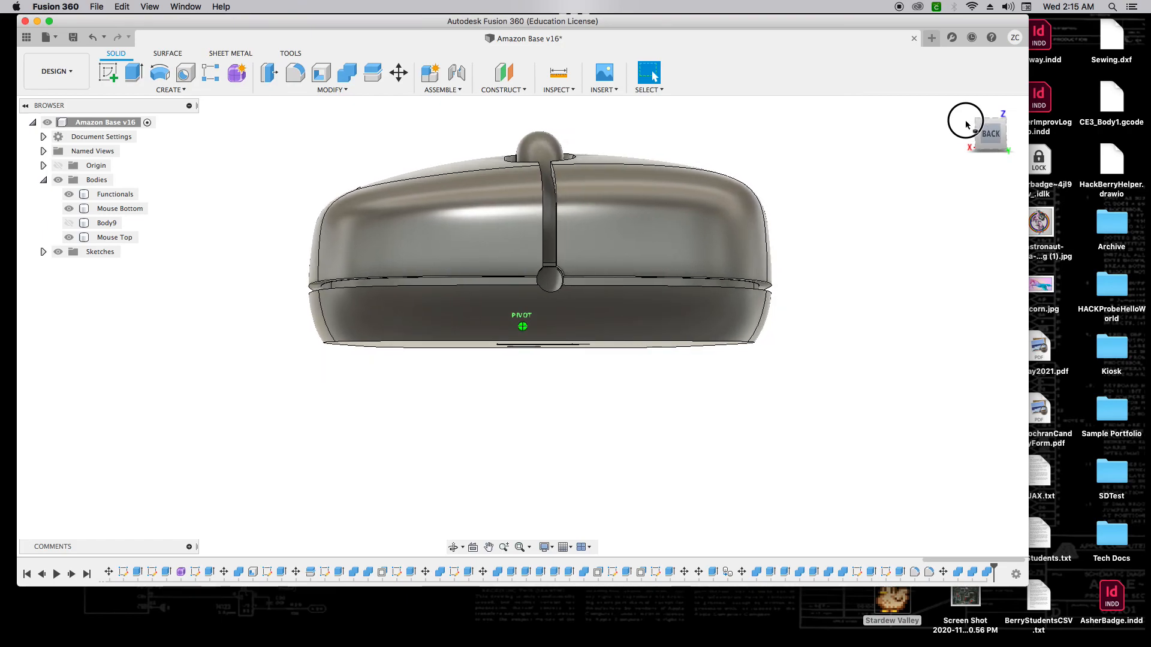
{"action": "mouse_move", "coordinate": [964, 122]}
{"action": "left_mouse_down"}
{"action": "mouse_move", "coordinate": [931, 120]}
{"action": "mouse_move", "coordinate": [1097, 125]}
{"action": "mouse_move", "coordinate": [968, 160]}
{"action": "mouse_move", "coordinate": [903, 138]}
{"action": "mouse_move", "coordinate": [951, 124]}
{"action": "mouse_move", "coordinate": [972, 144]}
{"action": "mouse_move", "coordinate": [640, 159]}
{"action": "mouse_move", "coordinate": [716, 169]}
{"action": "left_mouse_up"}
{"action": "left_click", "coordinate": [990, 144]}
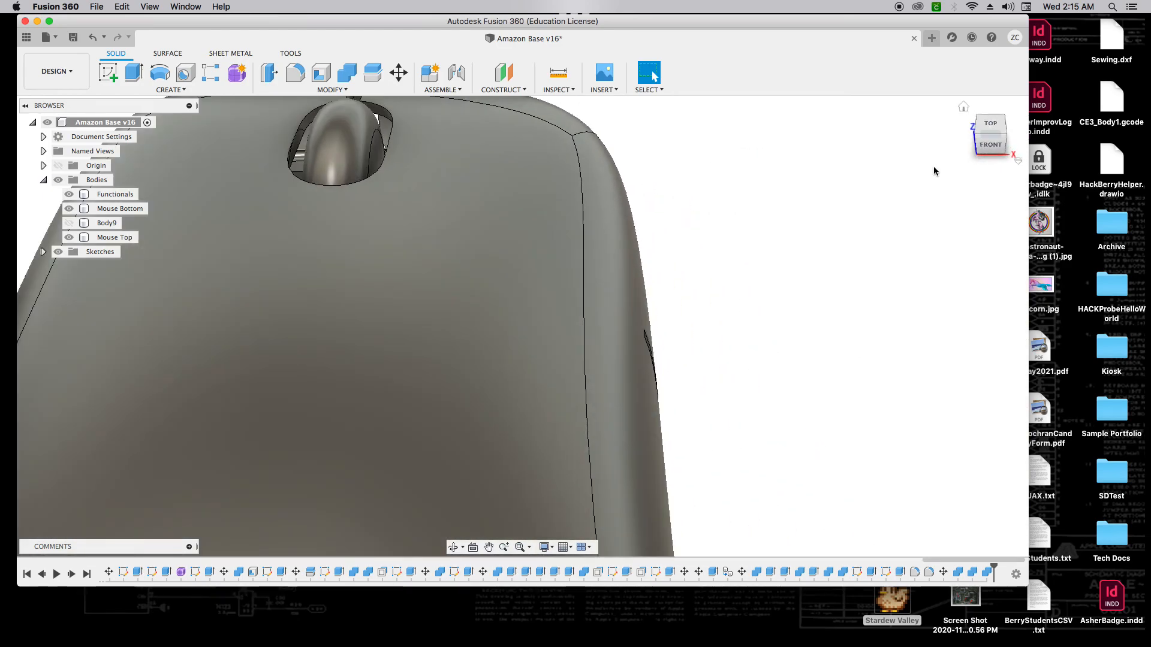
{"action": "left_click", "coordinate": [761, 156]}
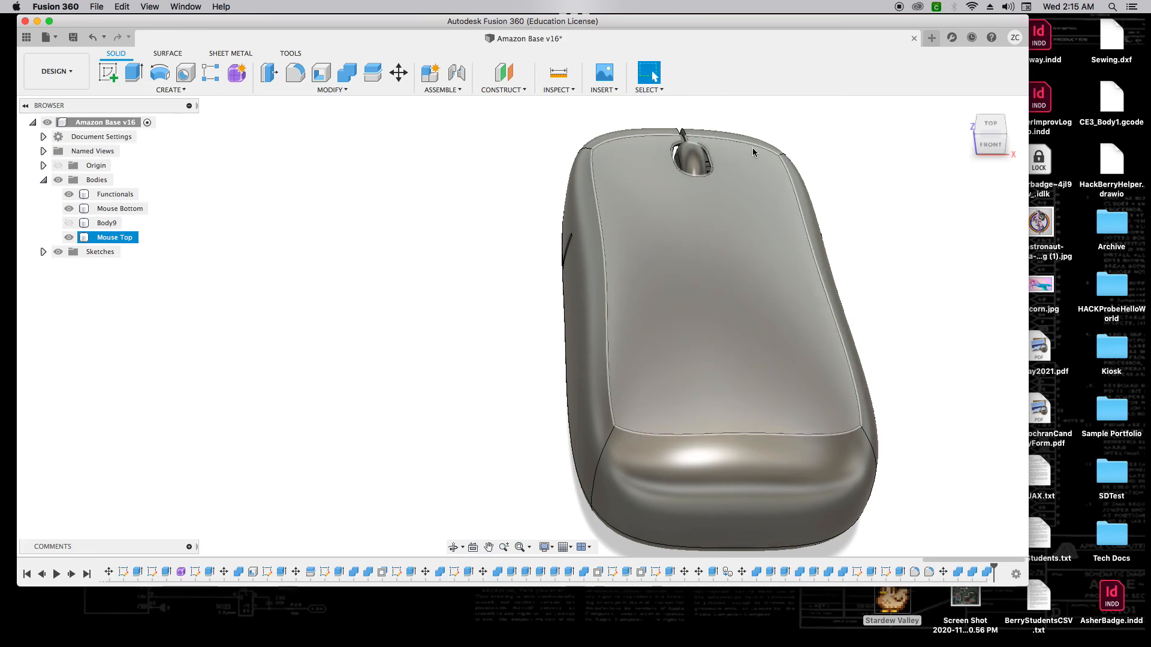
{"action": "scroll", "coordinate": [861, 194], "scroll_direction": "down", "scroll_amount": 3}
{"action": "left_click", "coordinate": [966, 110]}
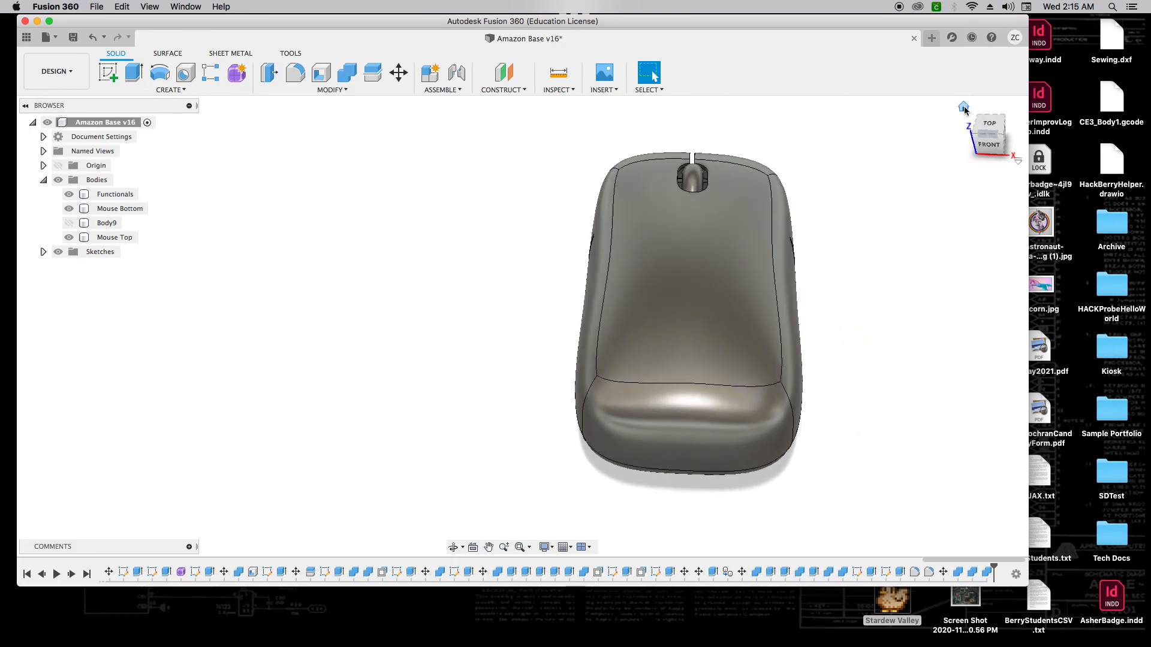
{"action": "key", "text": "super+s"}
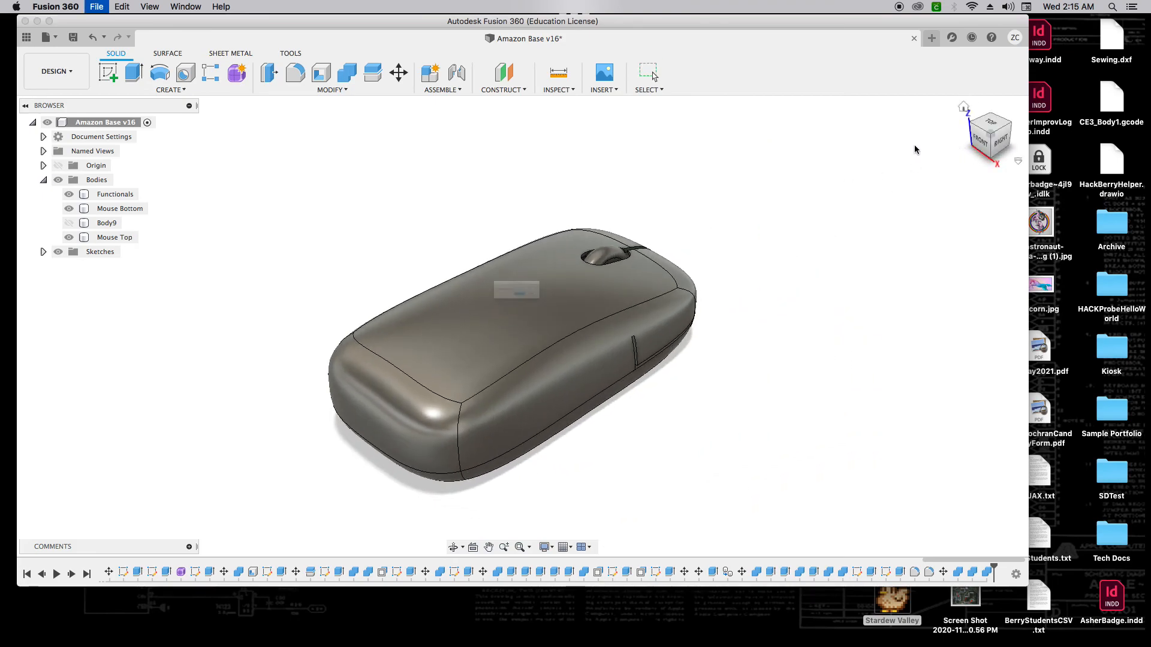
{"action": "left_click", "coordinate": [546, 306]}
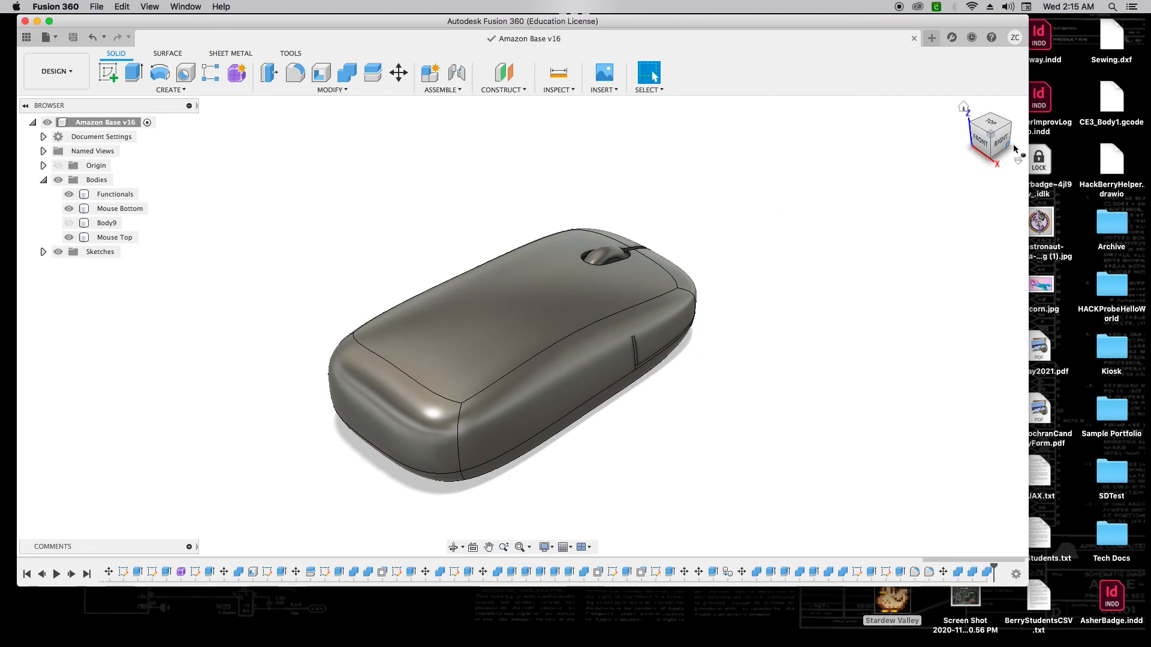
Step: Hide the Functionals body inside the mouse shells
{"action": "middle_click_drag", "start_coordinate": [1000, 143], "coordinate": [810, 119], "text": "shift"}
{"action": "left_click_drag", "start_coordinate": [810, 119], "coordinate": [818, 126]}
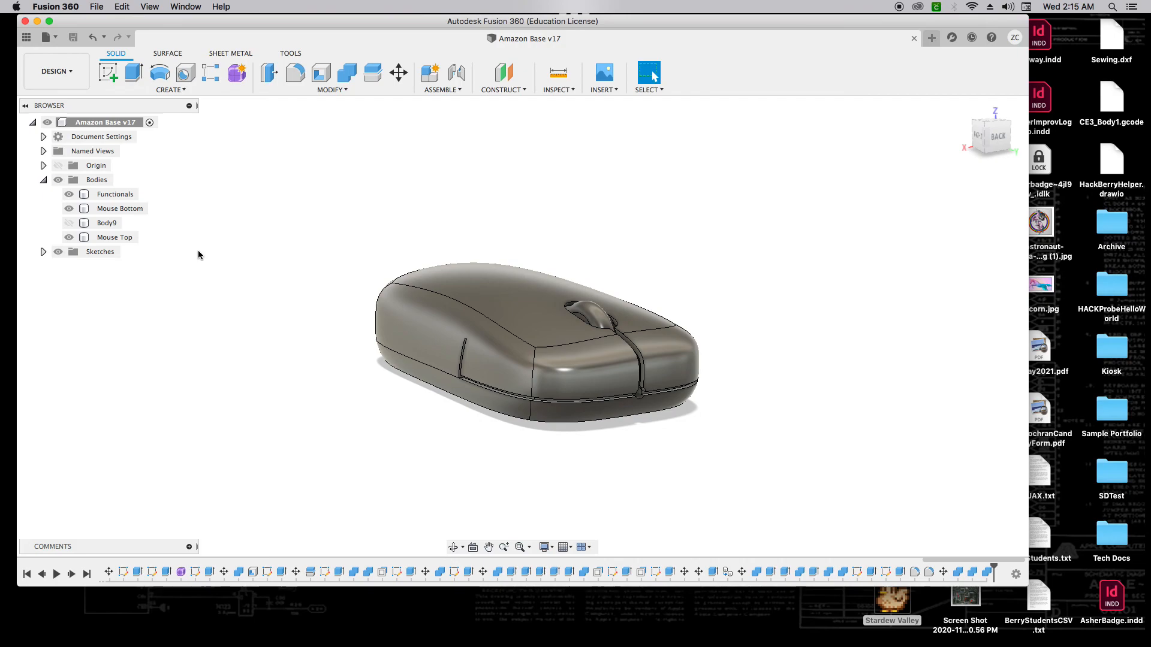
{"action": "left_click", "coordinate": [69, 194]}
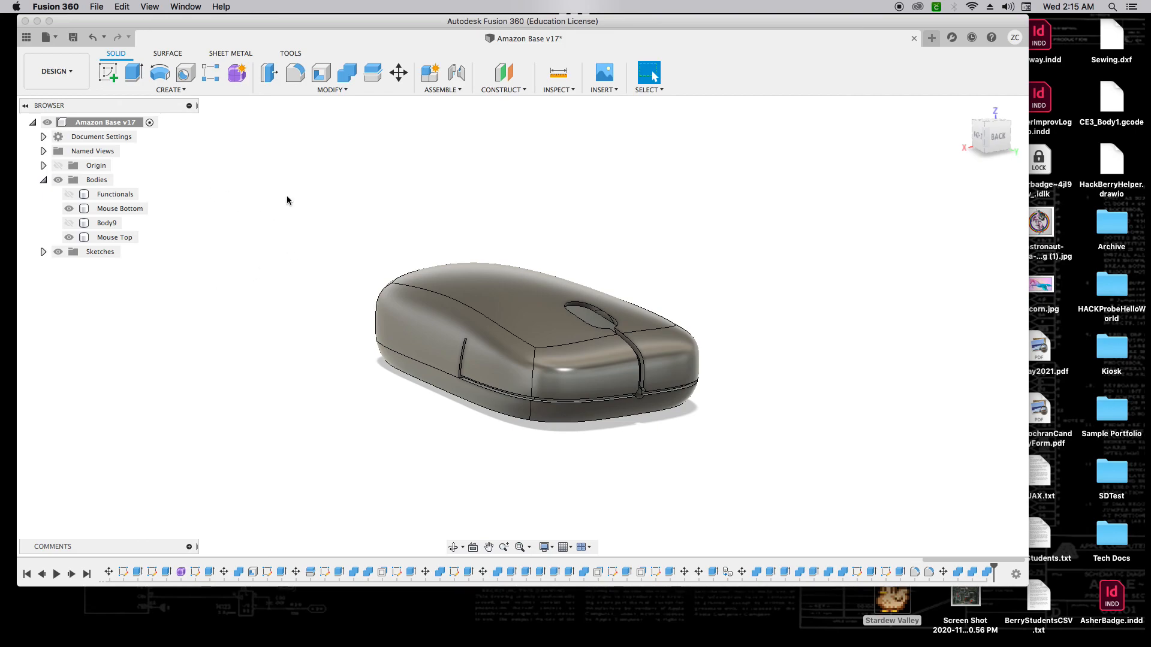
Step: Export the Mouse Top body for 3D printing at High refinement, saving it to the Desktop as MouseTop
{"action": "left_click", "coordinate": [289, 54]}
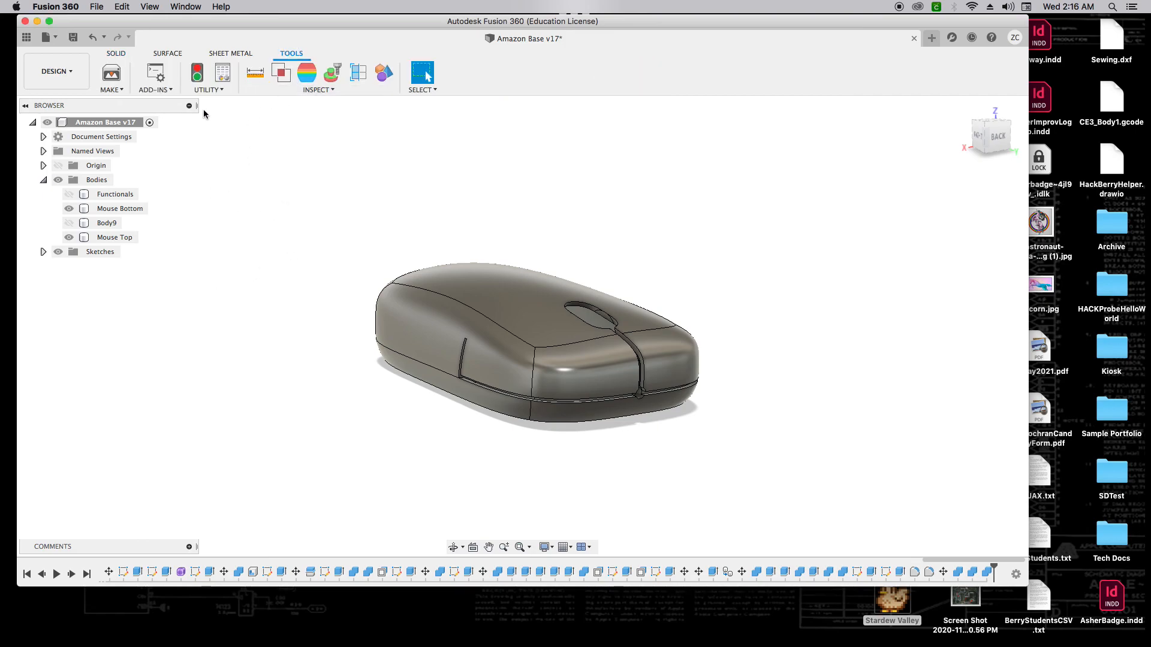
{"action": "left_click", "coordinate": [116, 75]}
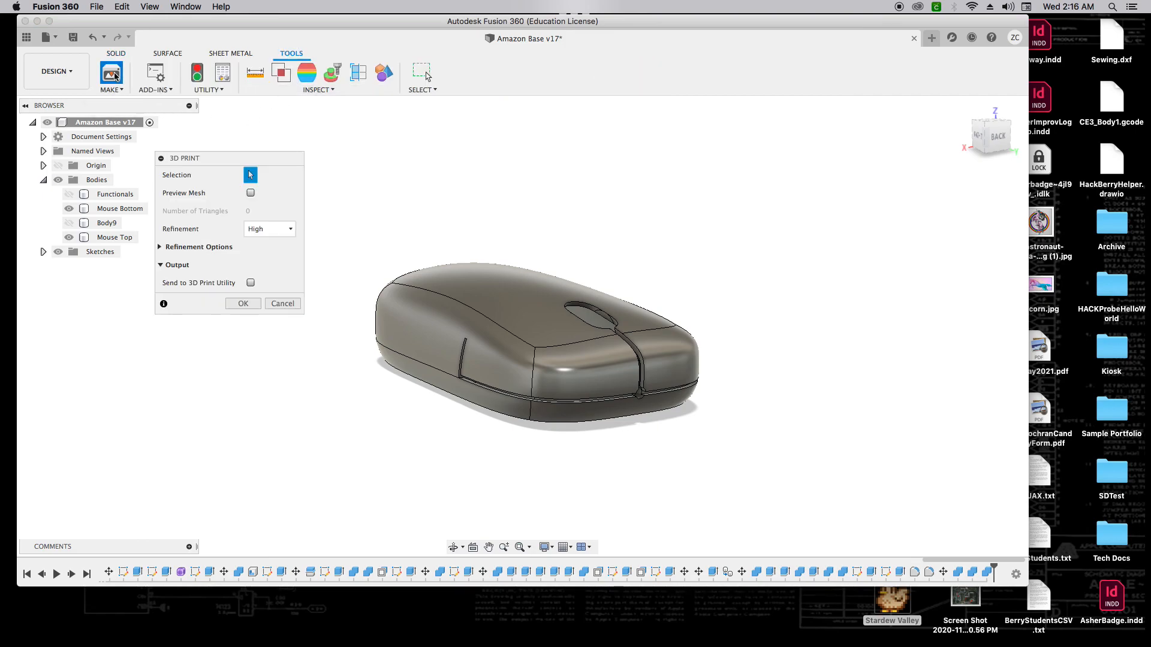
{"action": "left_click", "coordinate": [455, 283]}
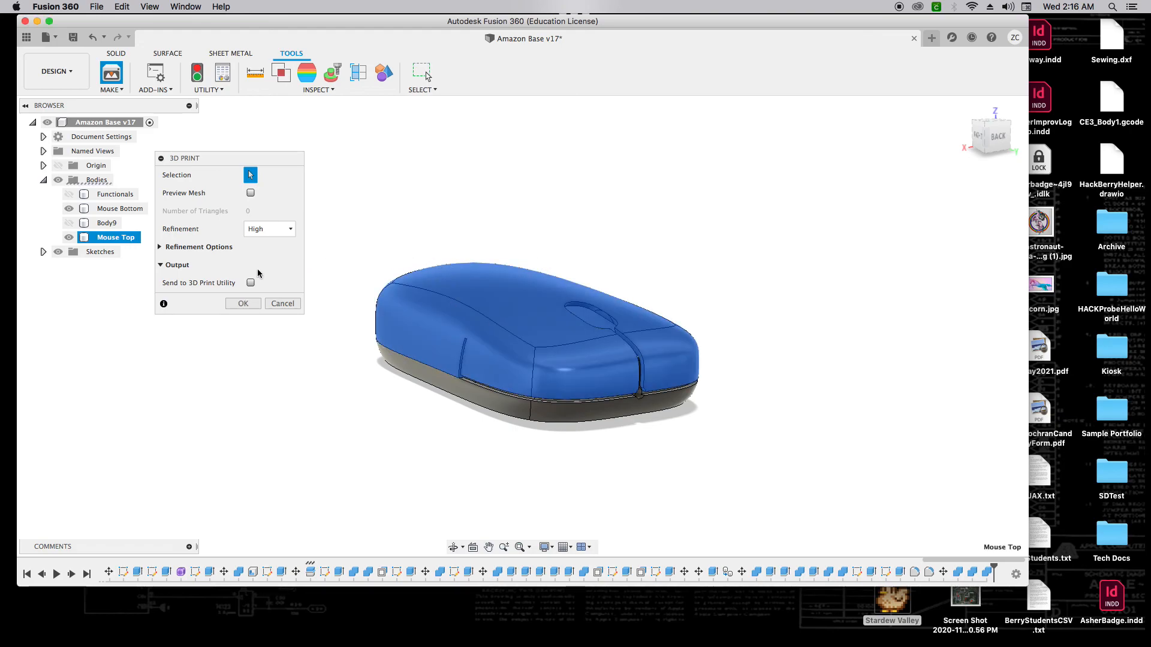
{"action": "left_click", "coordinate": [244, 304]}
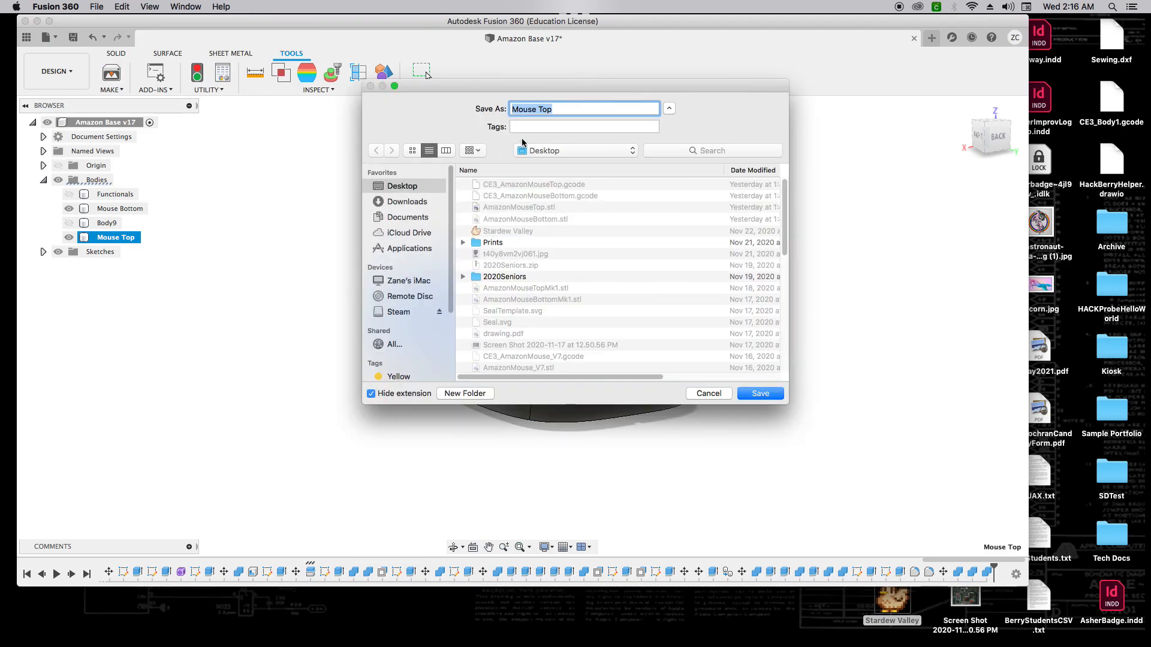
{"action": "type", "text": "Mouse Top"}
{"action": "key", "text": "Return"}
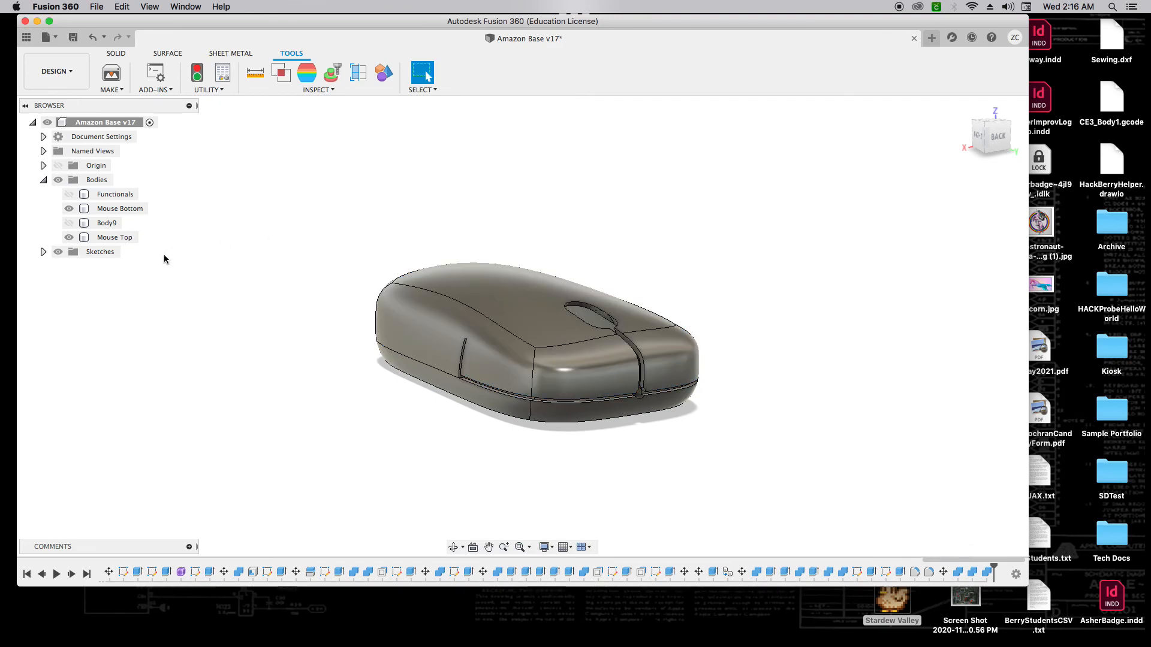
Step: Export the Mouse Bottom body for 3D printing at High refinement and save the file to the Desktop
{"action": "left_click", "coordinate": [69, 209]}
{"action": "left_click", "coordinate": [70, 210]}
{"action": "left_click", "coordinate": [111, 72]}
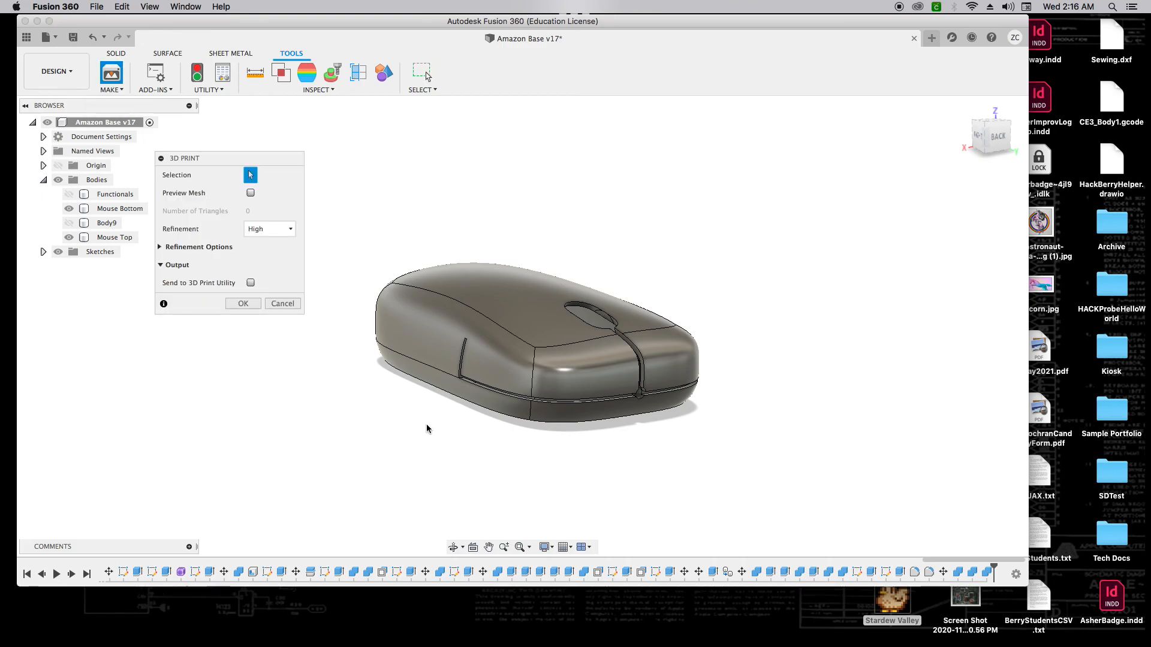
{"action": "left_click", "coordinate": [450, 395]}
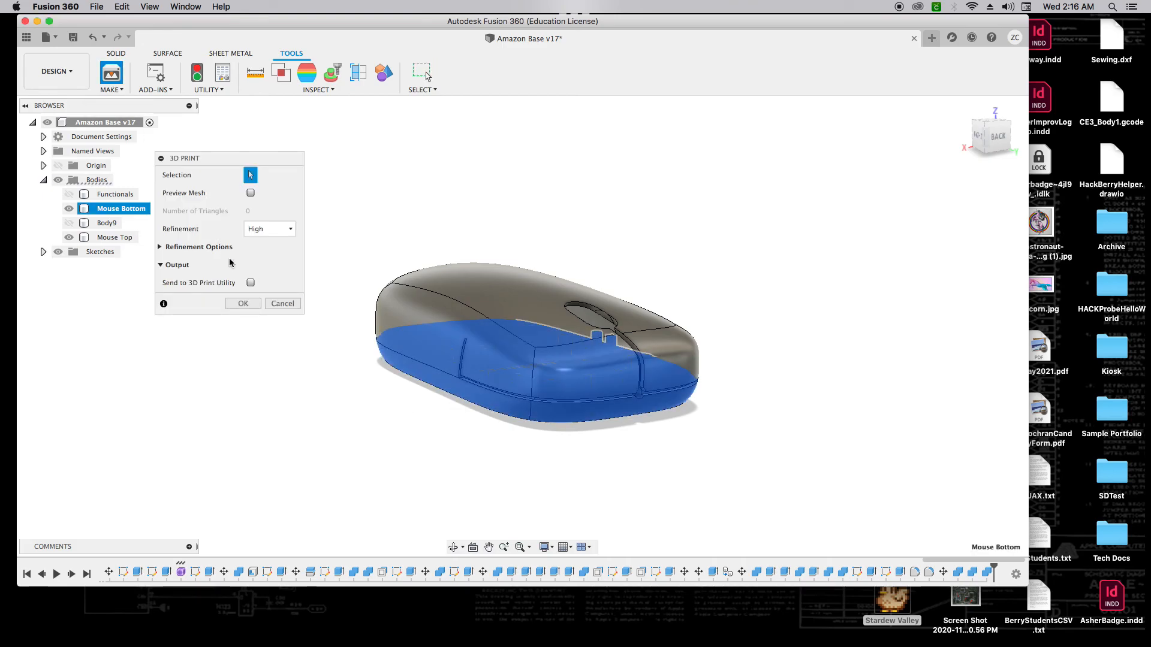
{"action": "left_click", "coordinate": [243, 304]}
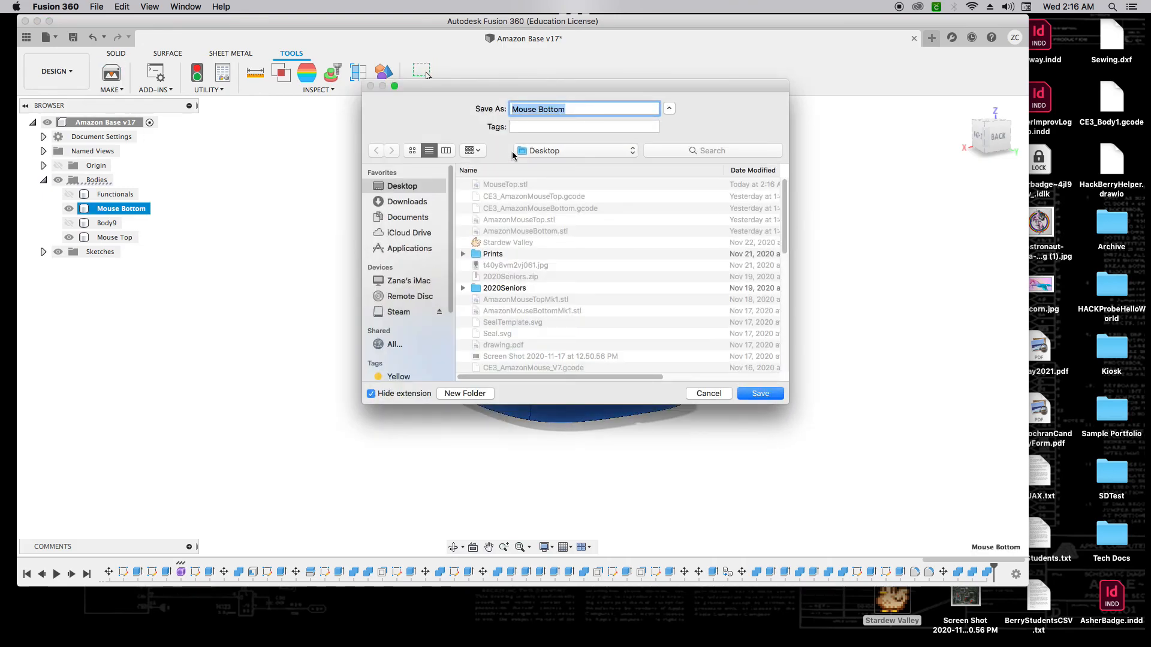
{"action": "key", "text": "Left"}
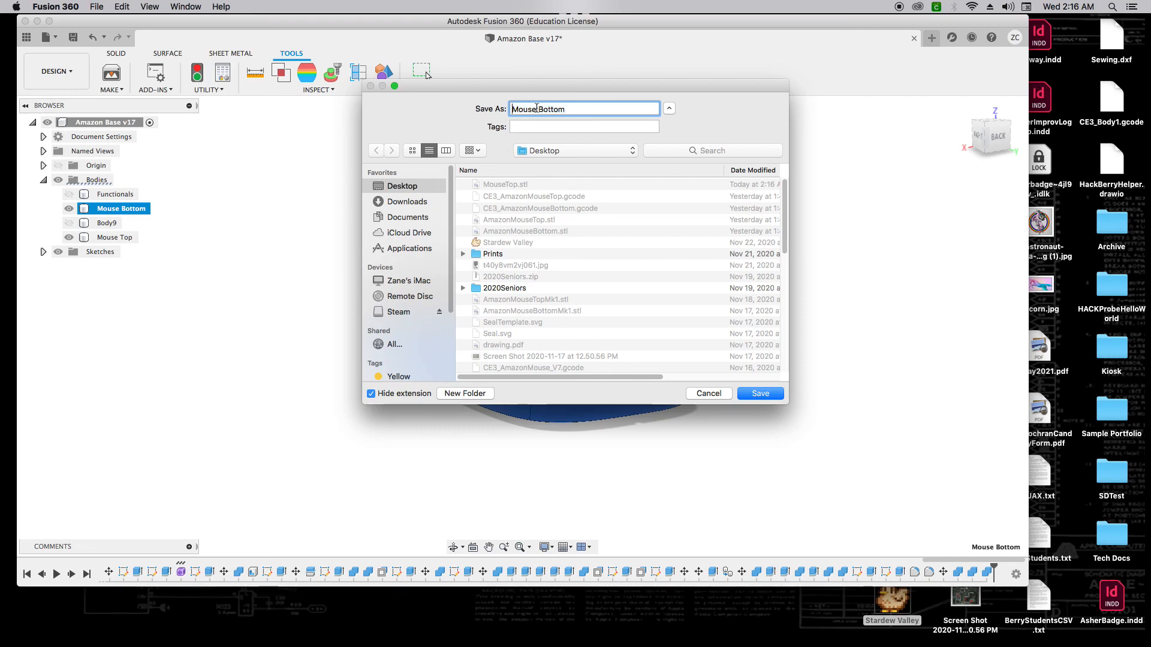
{"action": "left_click", "coordinate": [768, 395]}
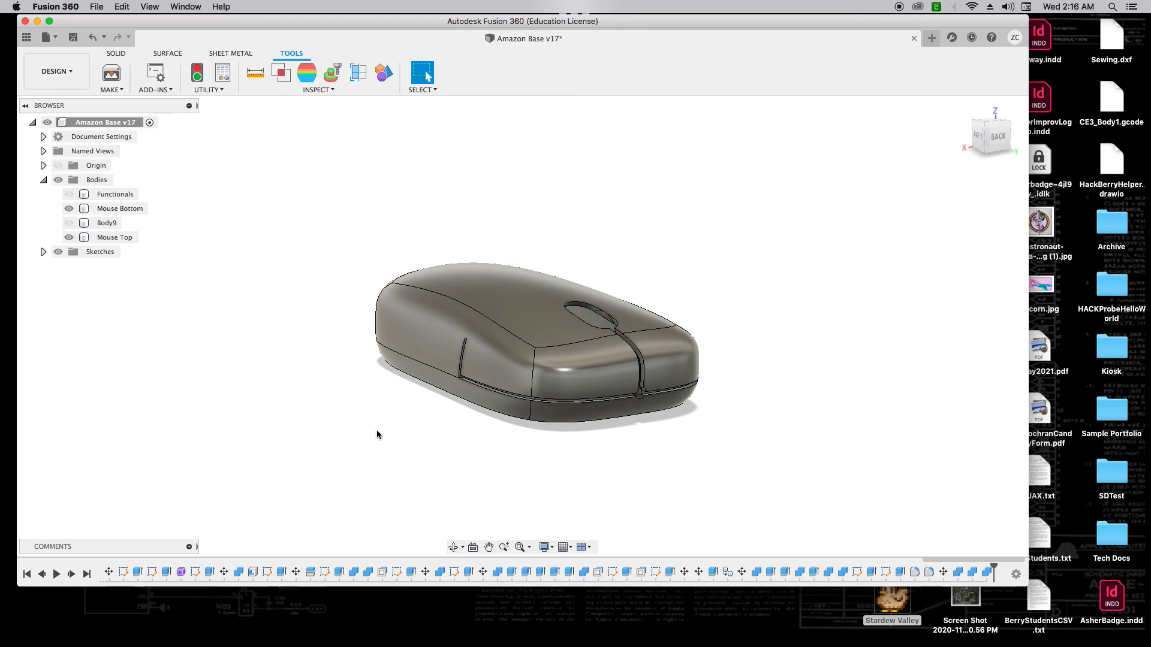
{"action": "mouse_move", "coordinate": [988, 135]}
{"action": "left_mouse_down"}
{"action": "mouse_move", "coordinate": [1038, 122]}
{"action": "mouse_move", "coordinate": [1088, 85]}
{"action": "mouse_move", "coordinate": [1055, 137]}
{"action": "mouse_move", "coordinate": [801, 146]}
{"action": "mouse_move", "coordinate": [746, 180]}
{"action": "left_mouse_up"}
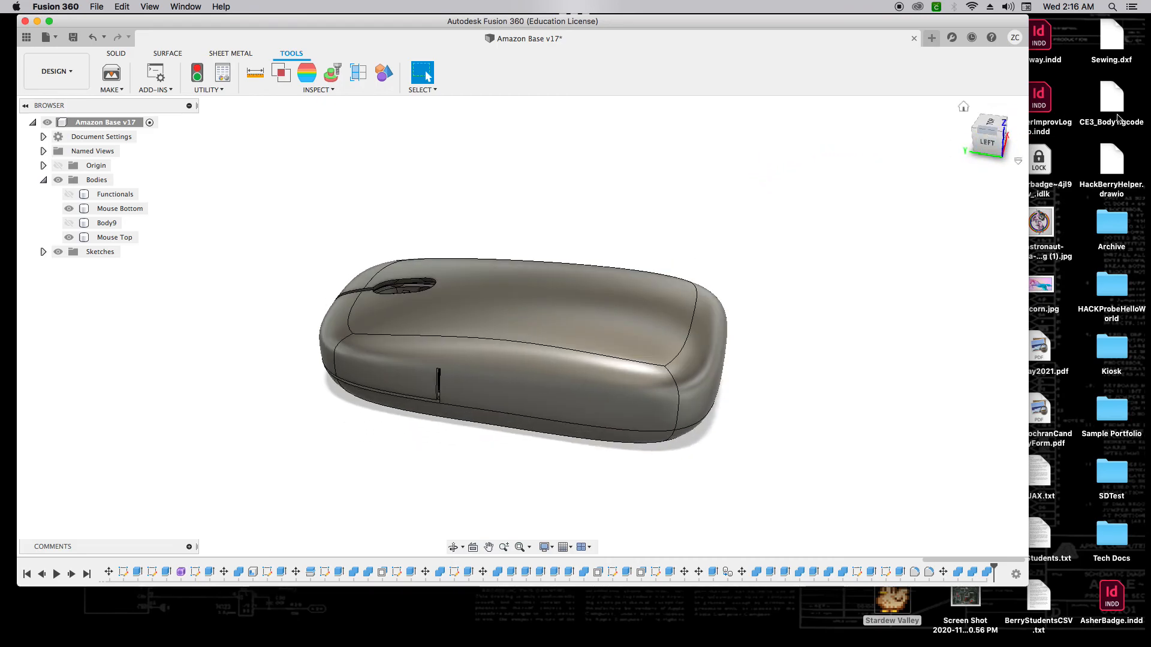